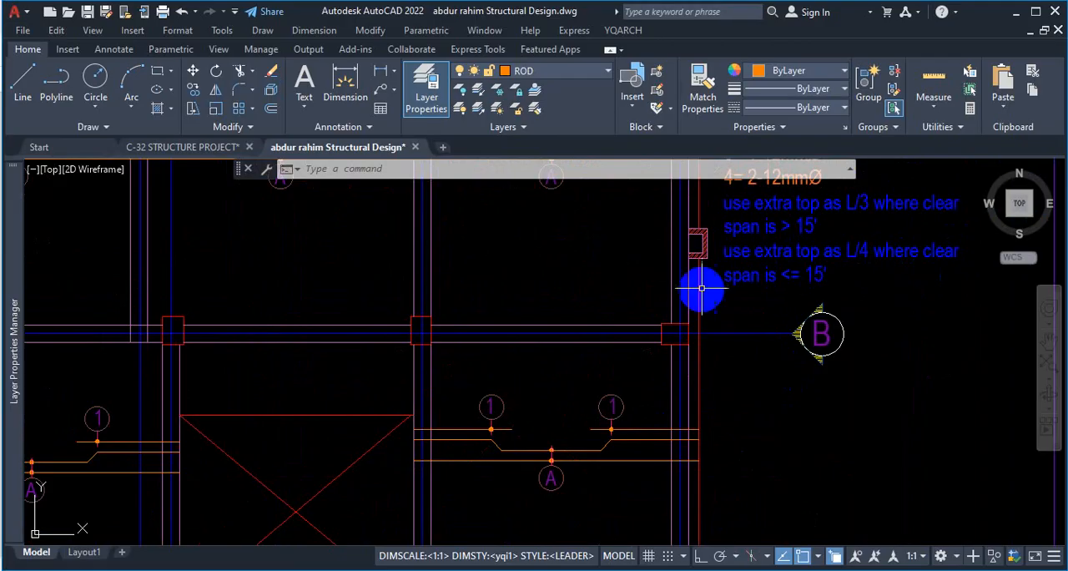
Dimension the horizontal clear span of the right-hand slab panel just below grid B, between its supporting beams.
left_click(347, 81)
scroll(455, 370, "up", 5)
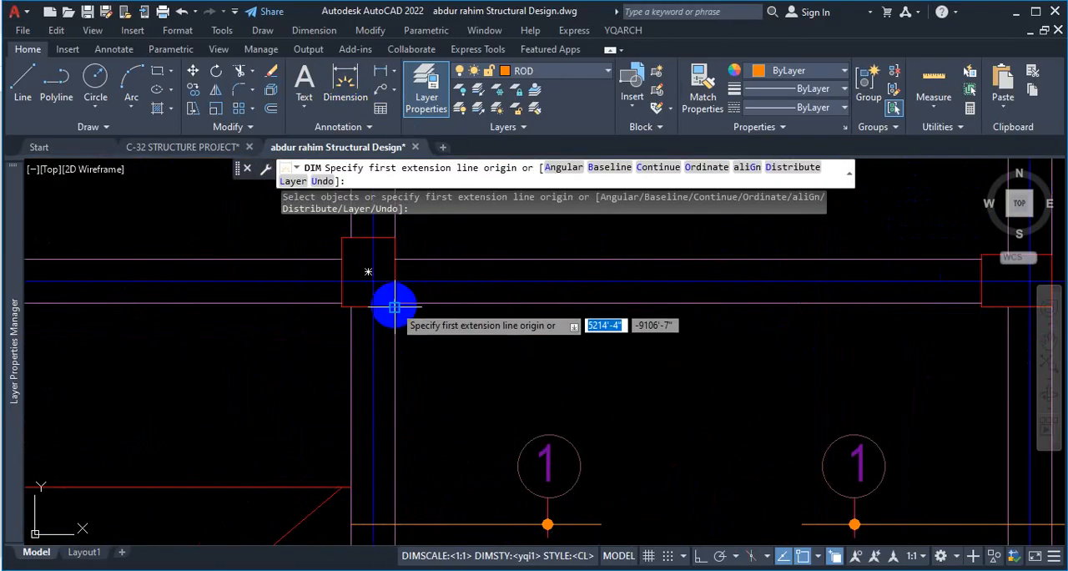
left_click(395, 307)
scroll(394, 307, "down", 3)
scroll(557, 319, "up", 3)
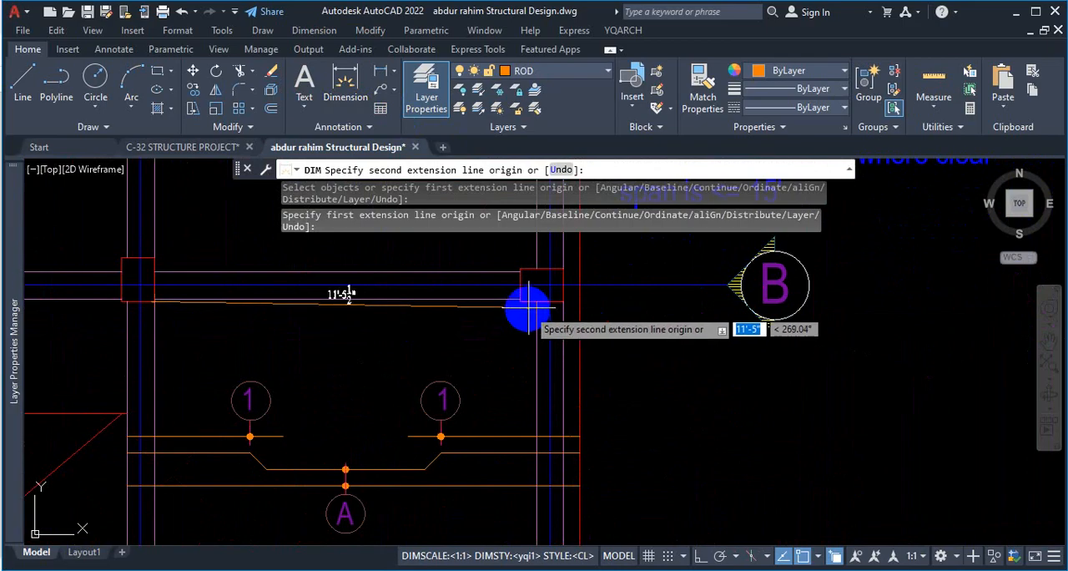
left_click(534, 299)
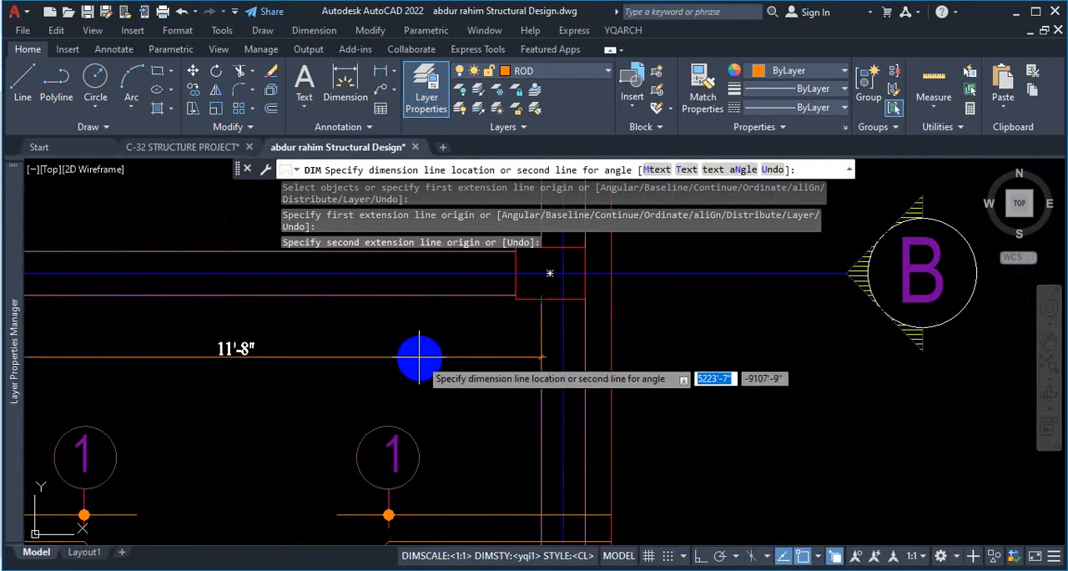
left_click(477, 355)
Dimension the vertical clear span of the upper-left slab panel between the grid C and grid B beams, then end the dimensioning.
scroll(558, 313, "down", 2)
scroll(409, 359, "up", 2)
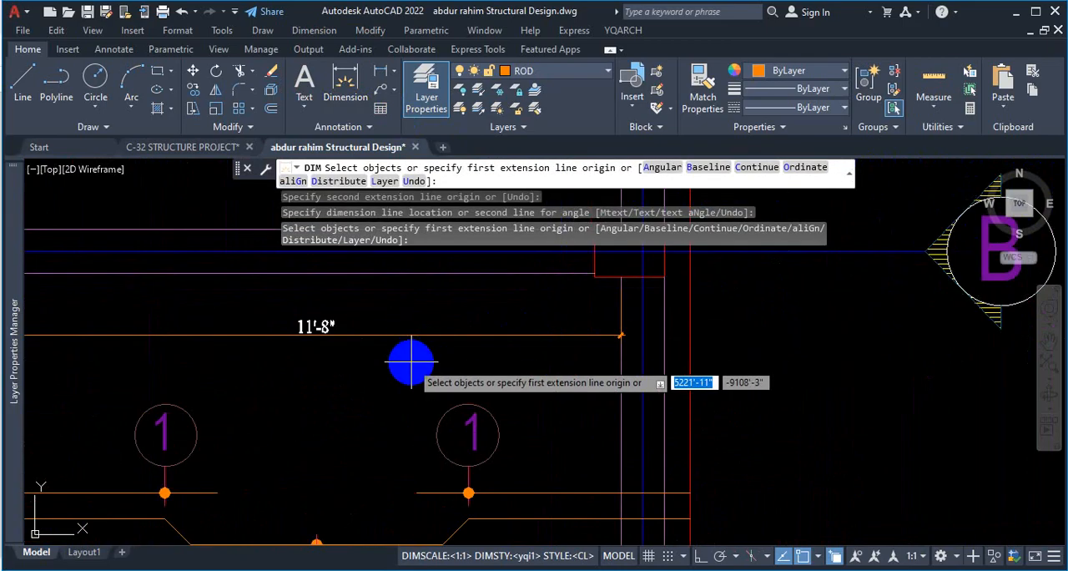
scroll(409, 362, "down", 3)
scroll(274, 449, "up", 1)
scroll(346, 362, "down", 1)
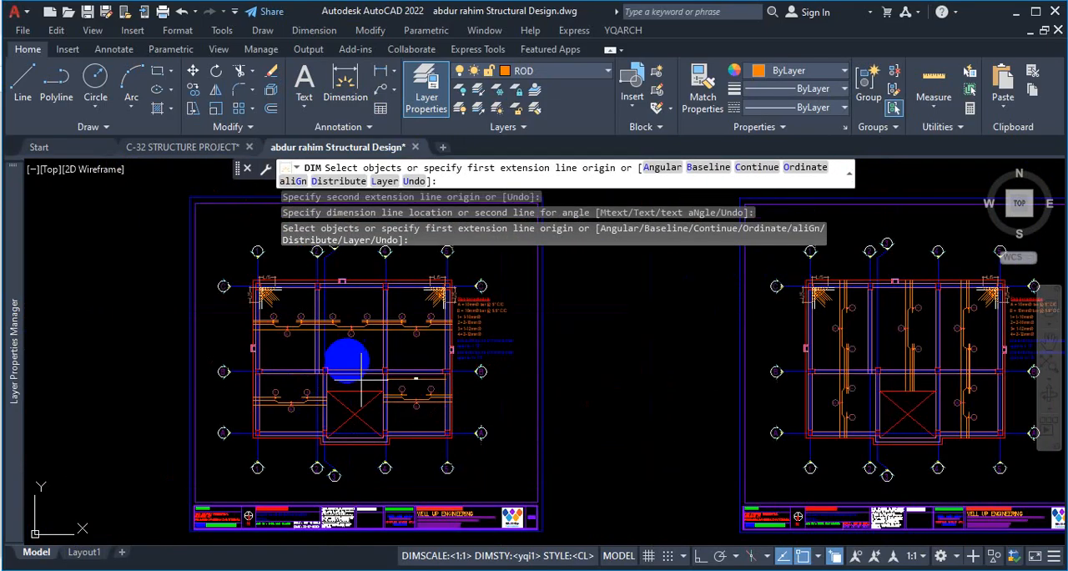
scroll(283, 274, "up", 5)
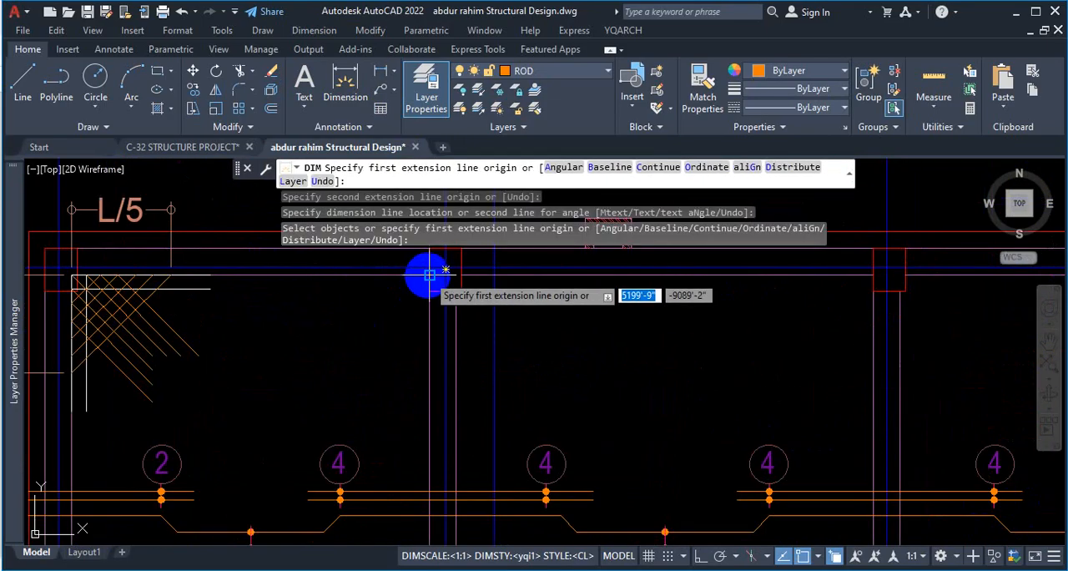
left_click(429, 275)
scroll(417, 333, "down", 3)
scroll(437, 398, "up", 1)
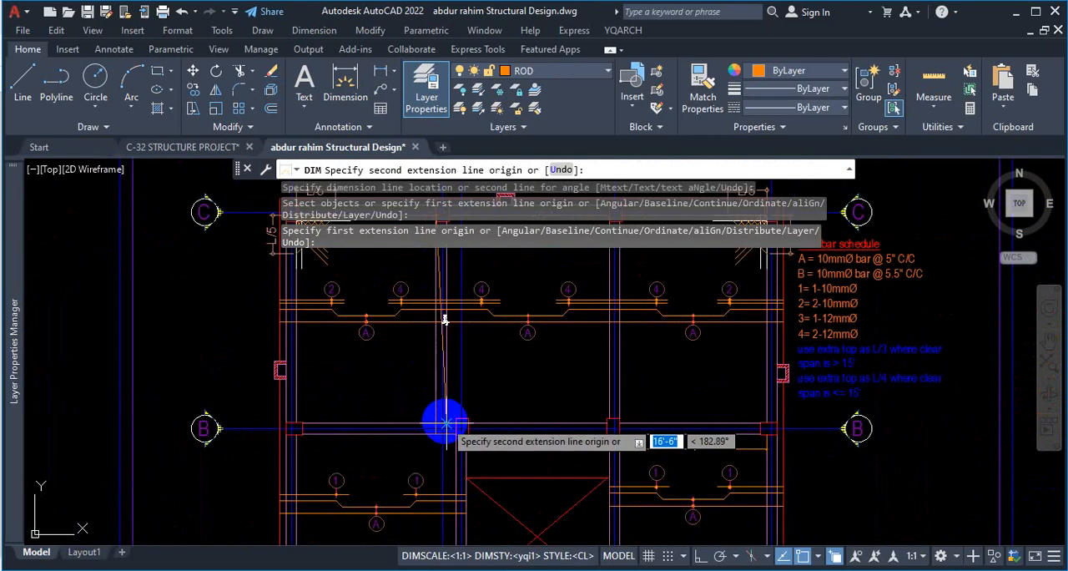
left_click(434, 417)
left_click(395, 389)
scroll(389, 317, "up", 5)
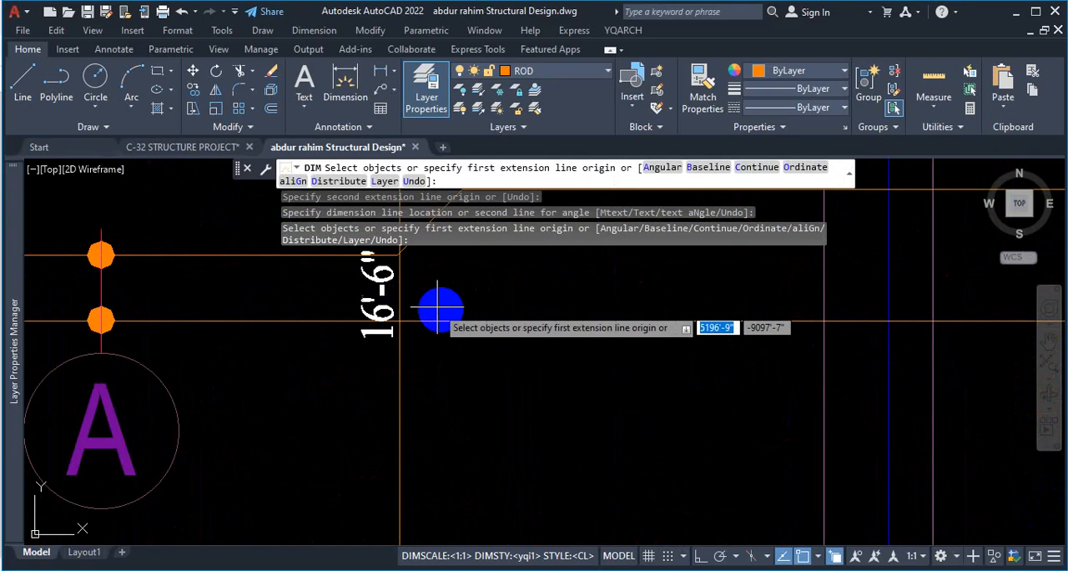
scroll(468, 393, "down", 5)
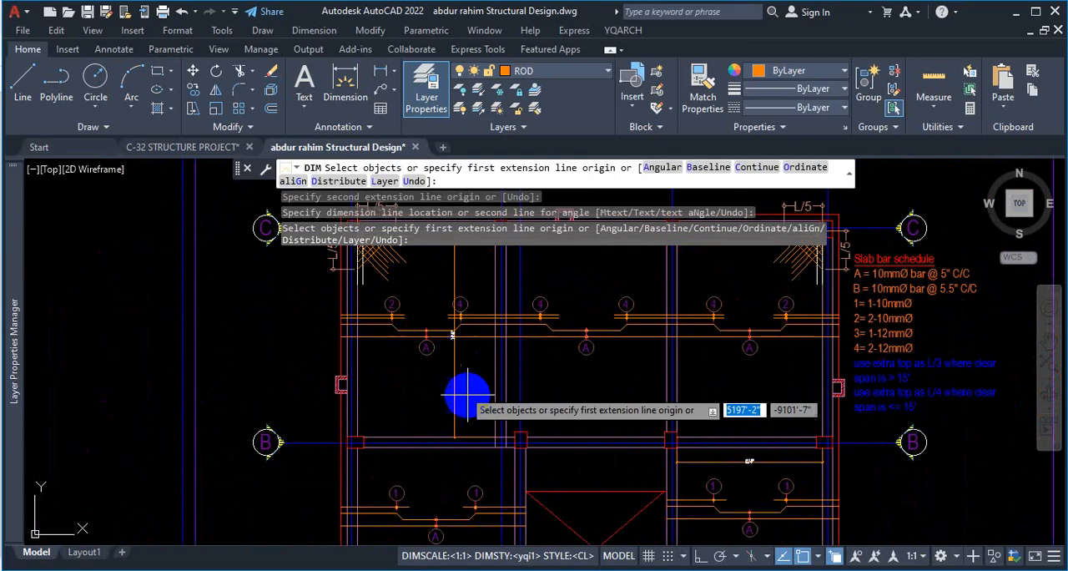
scroll(517, 390, "down", 3)
scroll(799, 375, "up", 7)
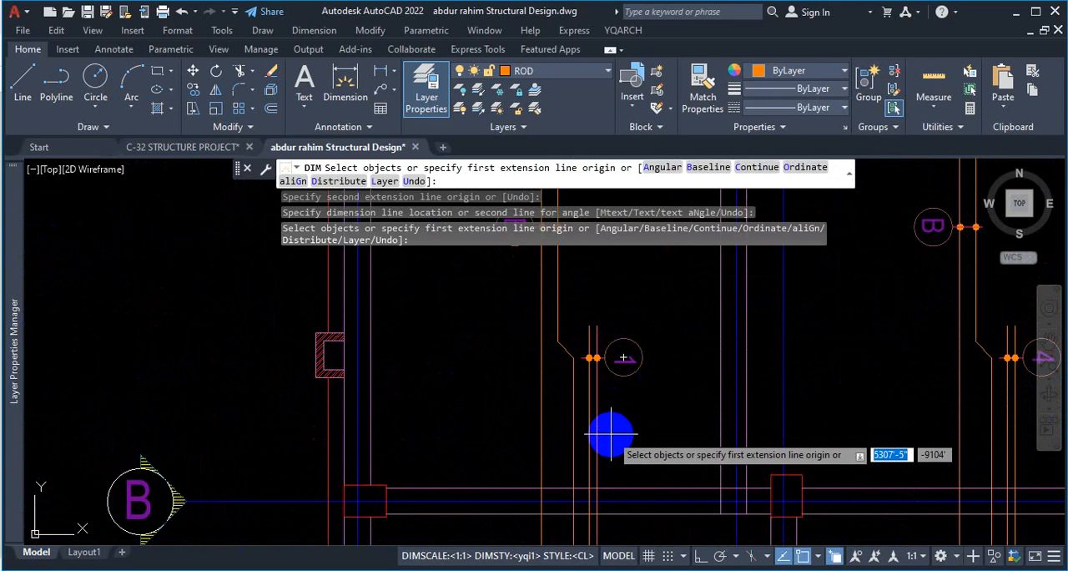
key("Escape")
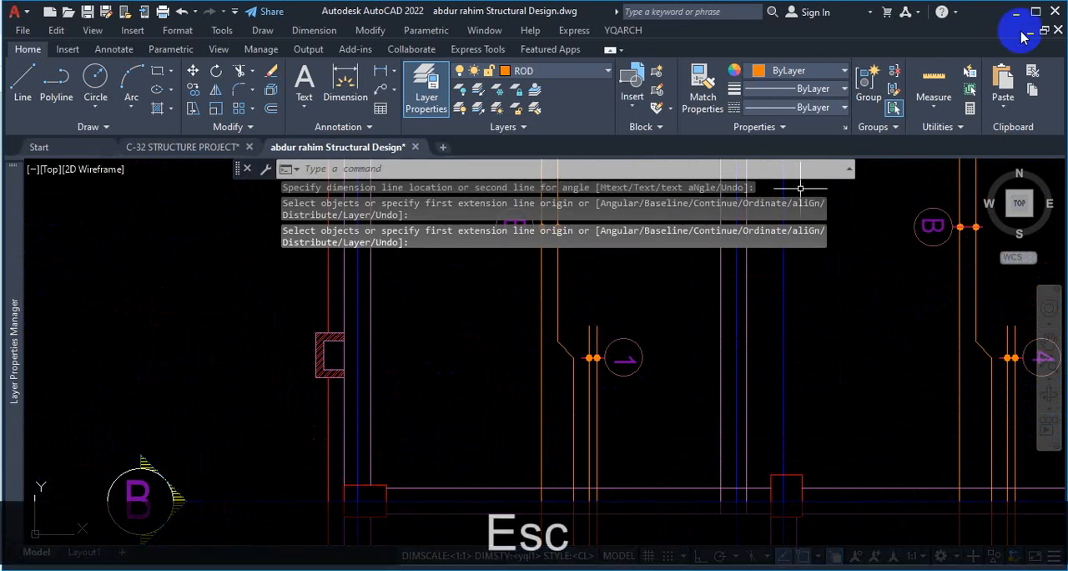
Switch to DETAIL STRUCTURAL DRAWINGS.pdf, examine the extra top bar lengths on the ground floor roof slab layout, and return to AutoCAD.
left_click(624, 570)
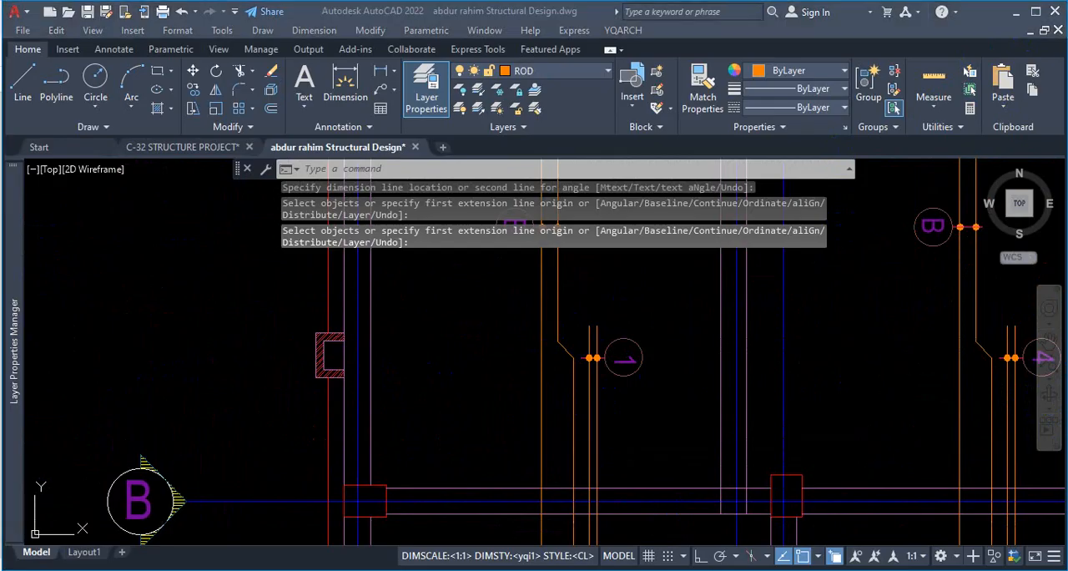
scroll(623, 338, "down", 5)
scroll(622, 338, "down", 5)
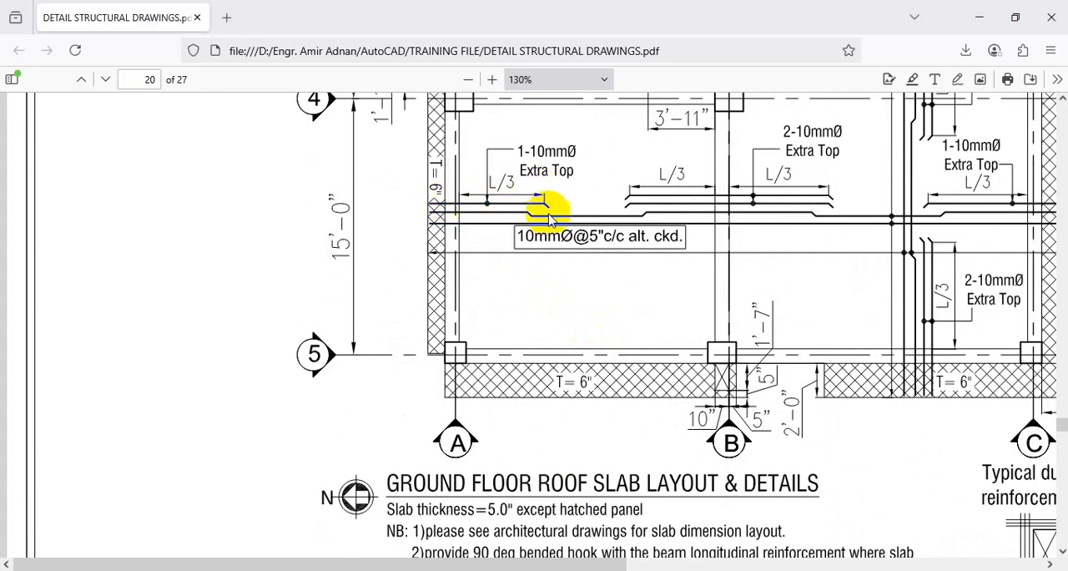
left_click(979, 25)
scroll(508, 333, "down", 6)
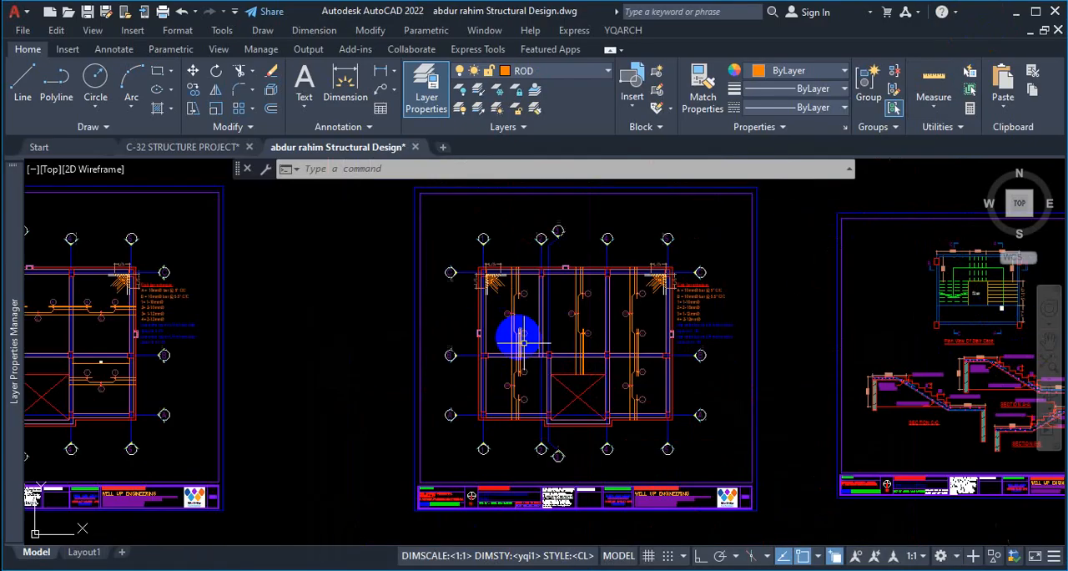
Switch to the C-32 STRUCTURE PROJECT drawing and examine the beam layout plan and the dimensioned column grid plan.
left_click(200, 148)
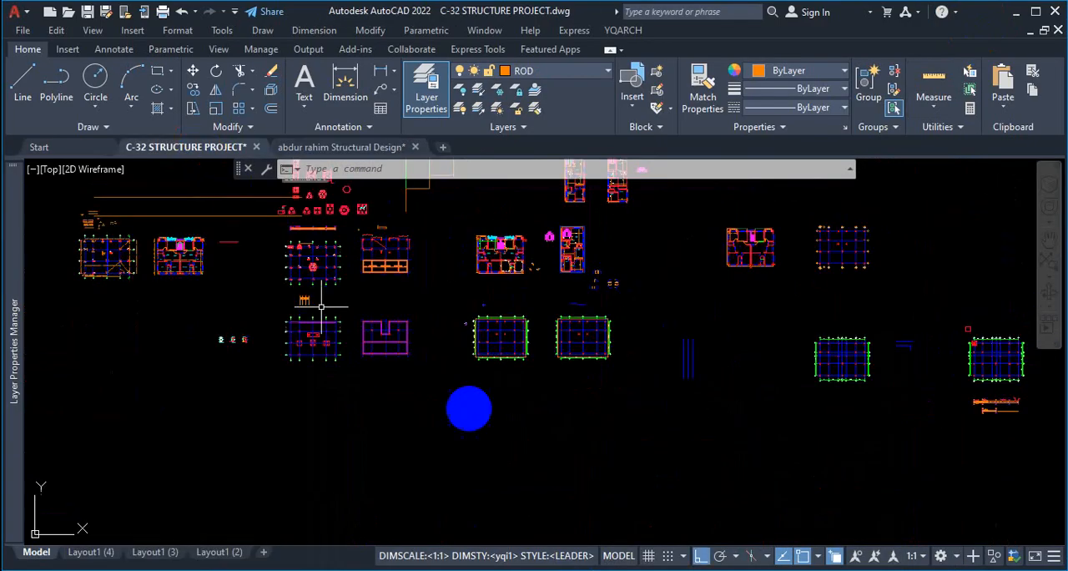
scroll(358, 332, "up", 6)
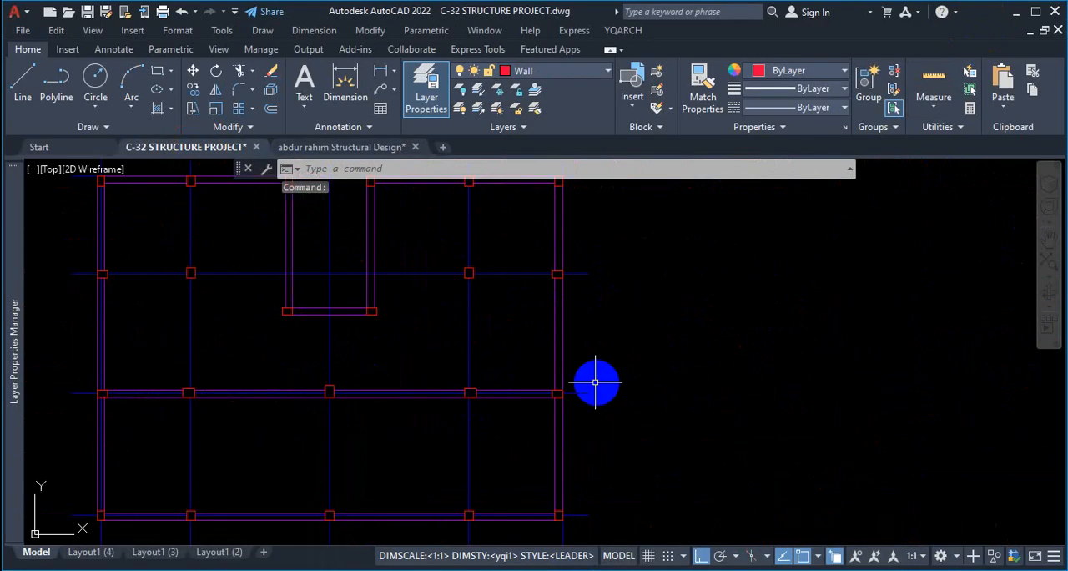
scroll(395, 303, "down", 5)
scroll(345, 303, "up", 3)
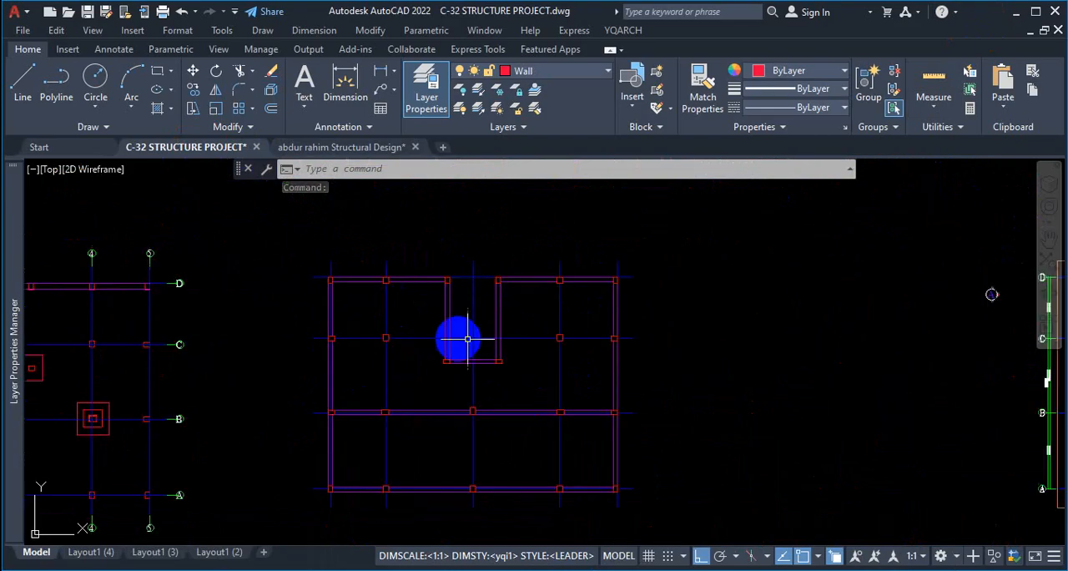
scroll(453, 313, "down", 2)
scroll(438, 401, "up", 2)
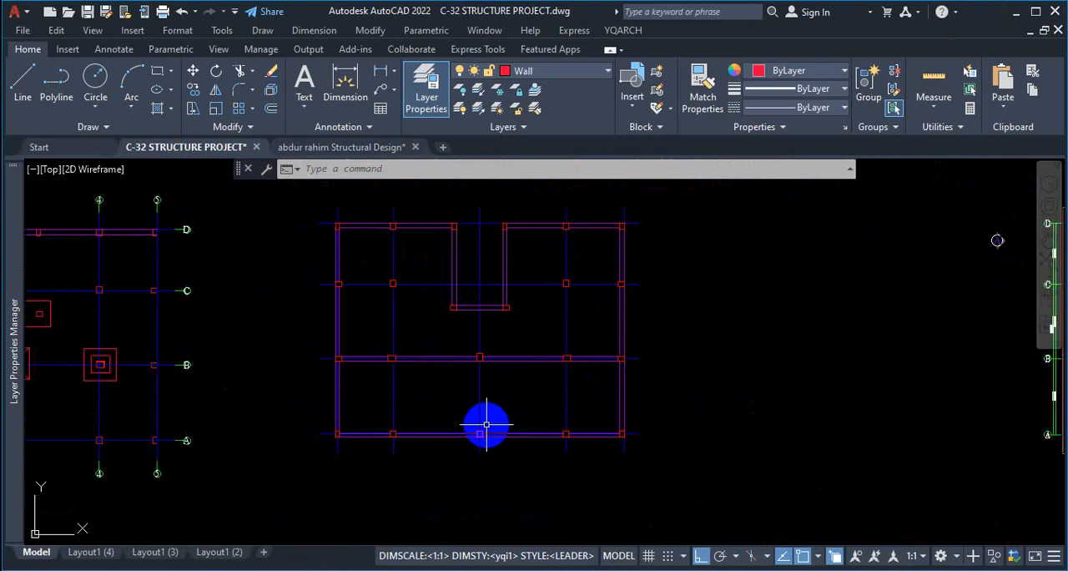
scroll(491, 429, "down", 5)
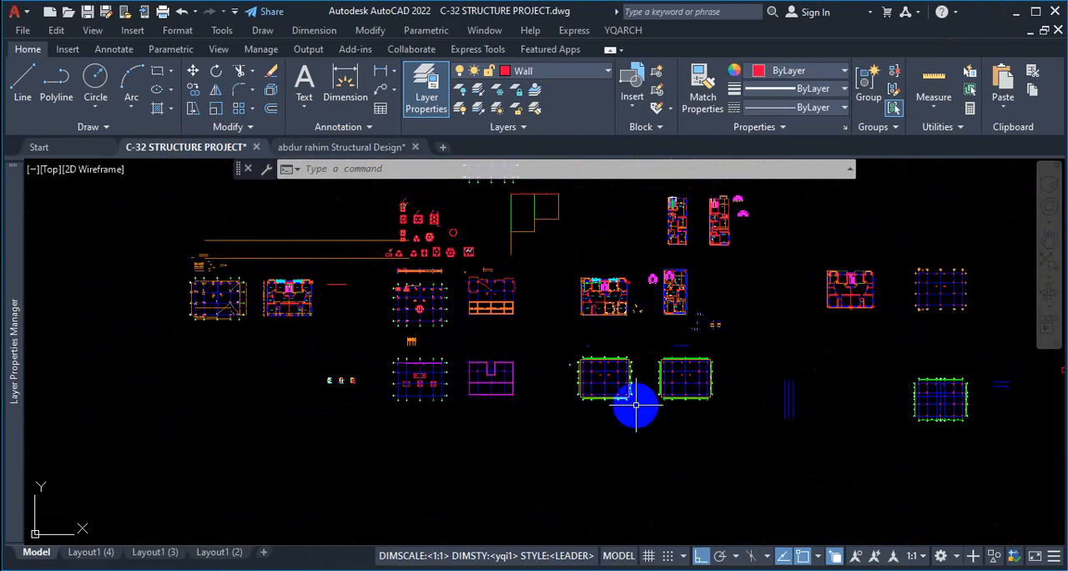
scroll(587, 434, "up", 8)
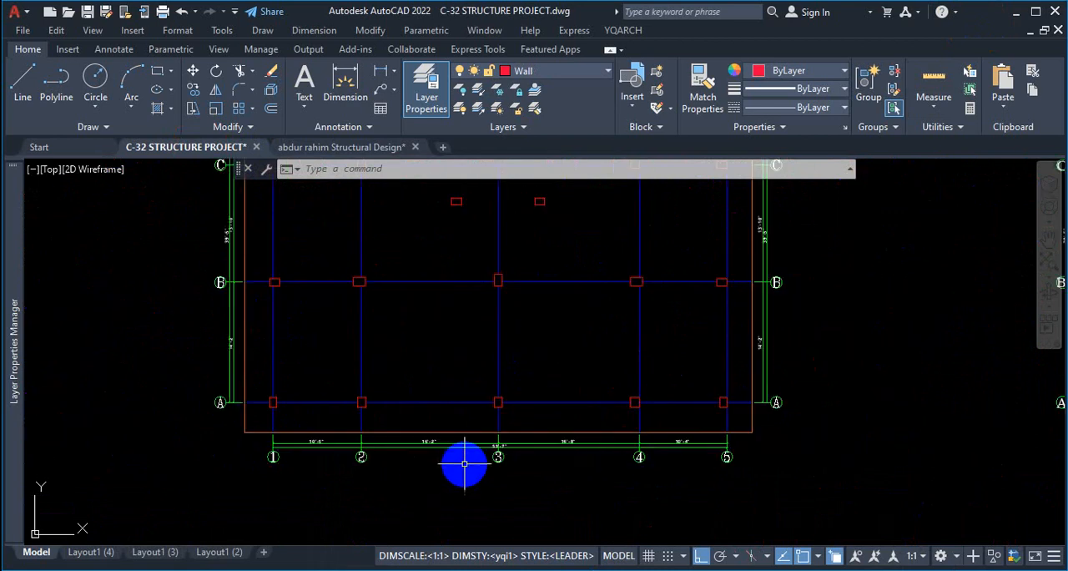
key("ctrl+1")
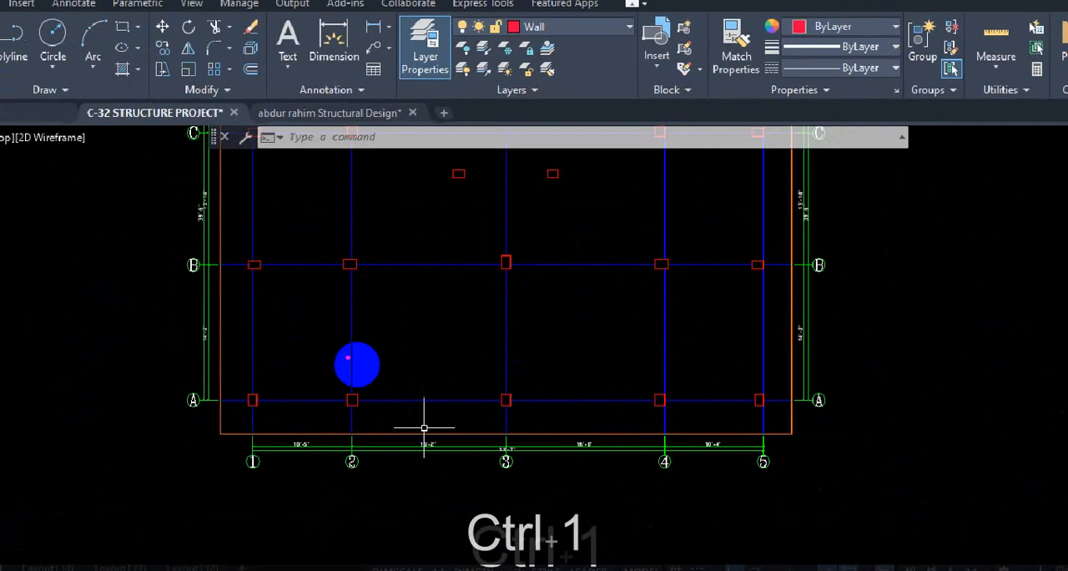
left_click_drag(252, 333, 710, 353)
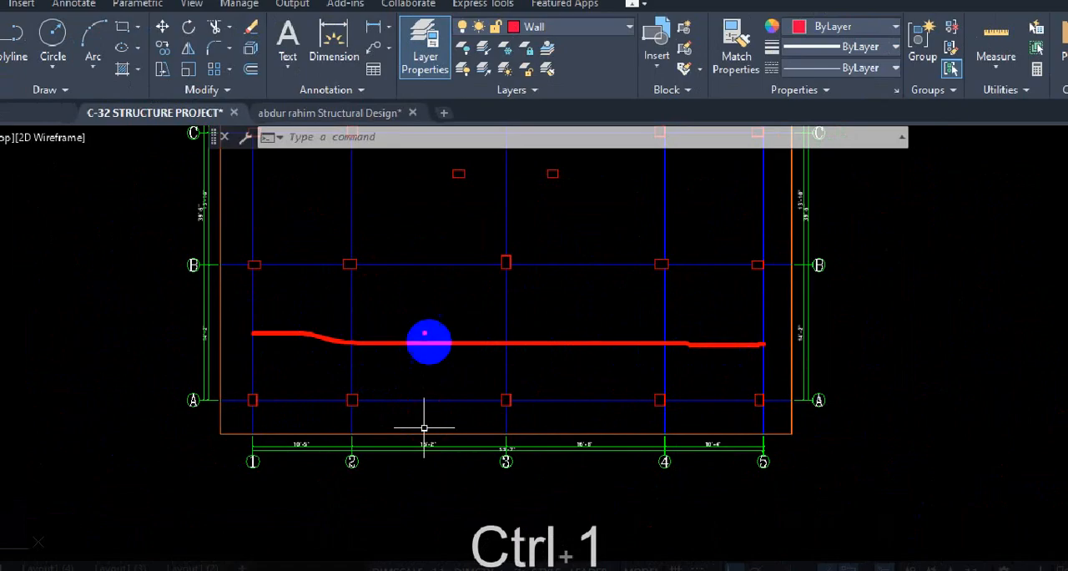
left_click_drag(271, 336, 719, 336)
key("Escape")
Copy the two vertical beam lines on the plan's leftmost column line to the second column line, aligned with the column face.
scroll(763, 395, "down", 5)
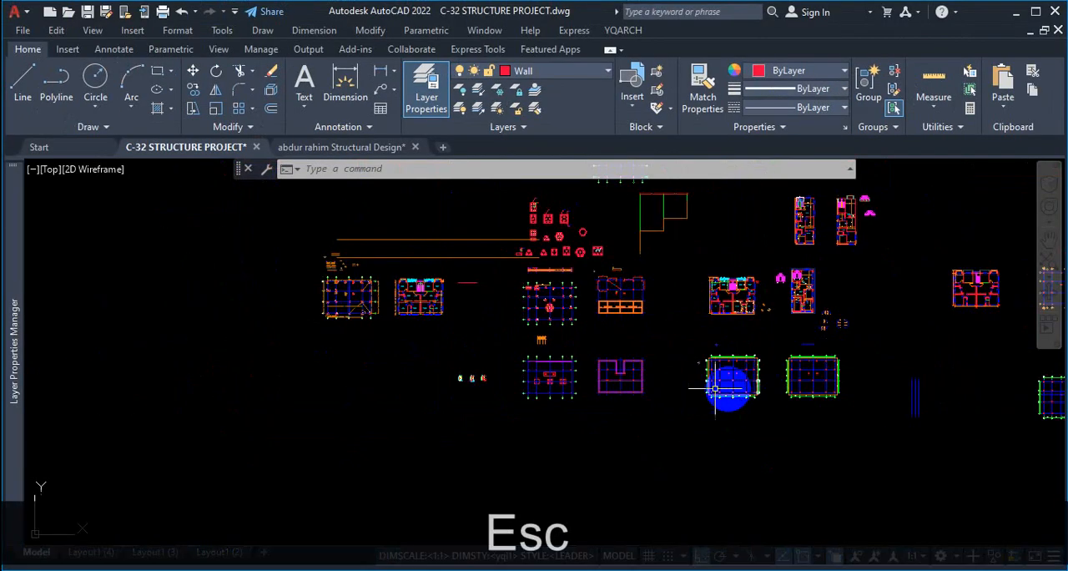
scroll(756, 376, "up", 5)
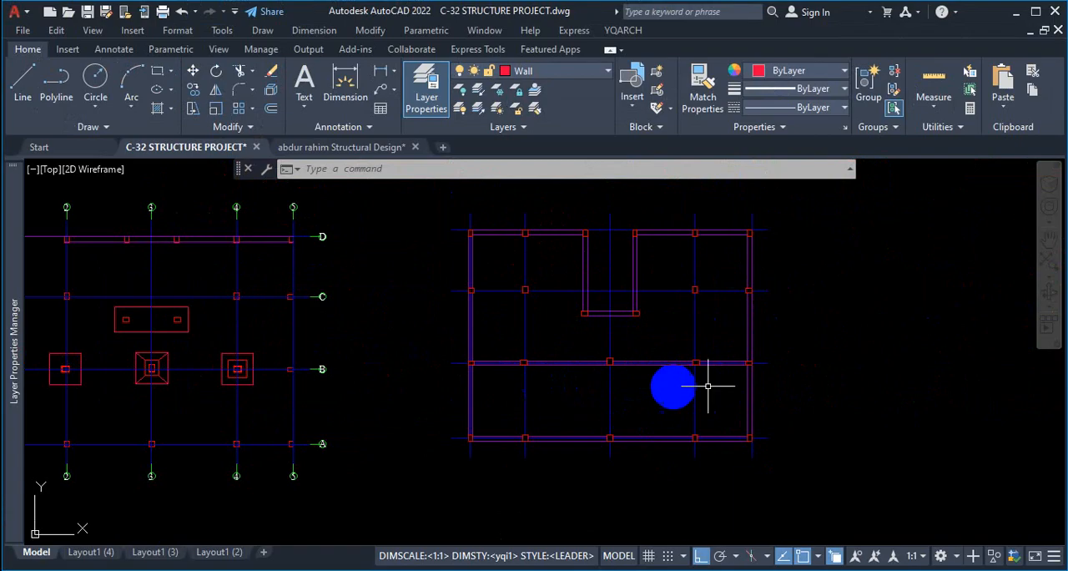
scroll(517, 403, "up", 2)
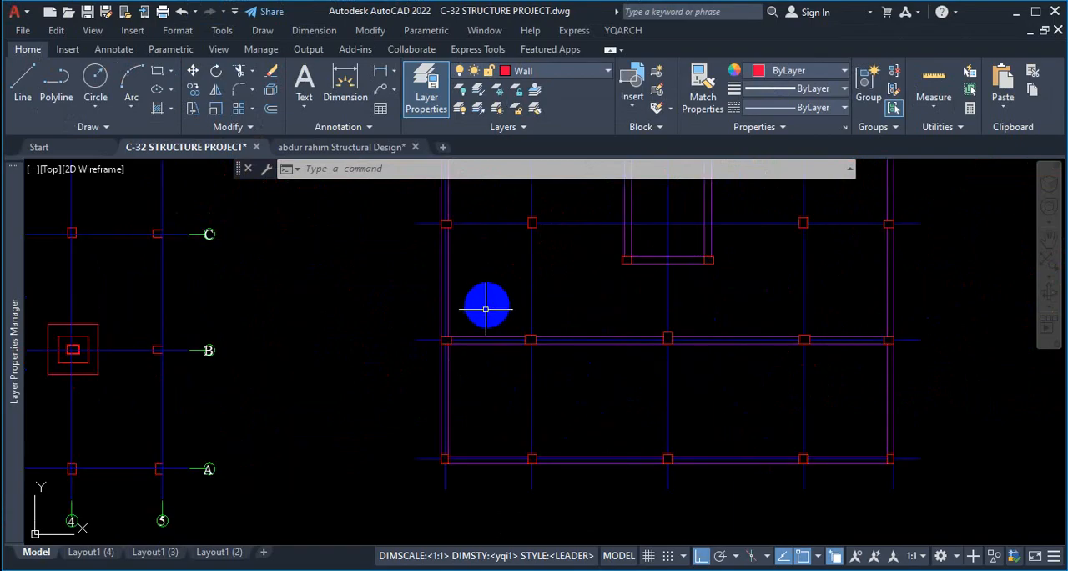
scroll(437, 436, "up", 5)
left_click(461, 443)
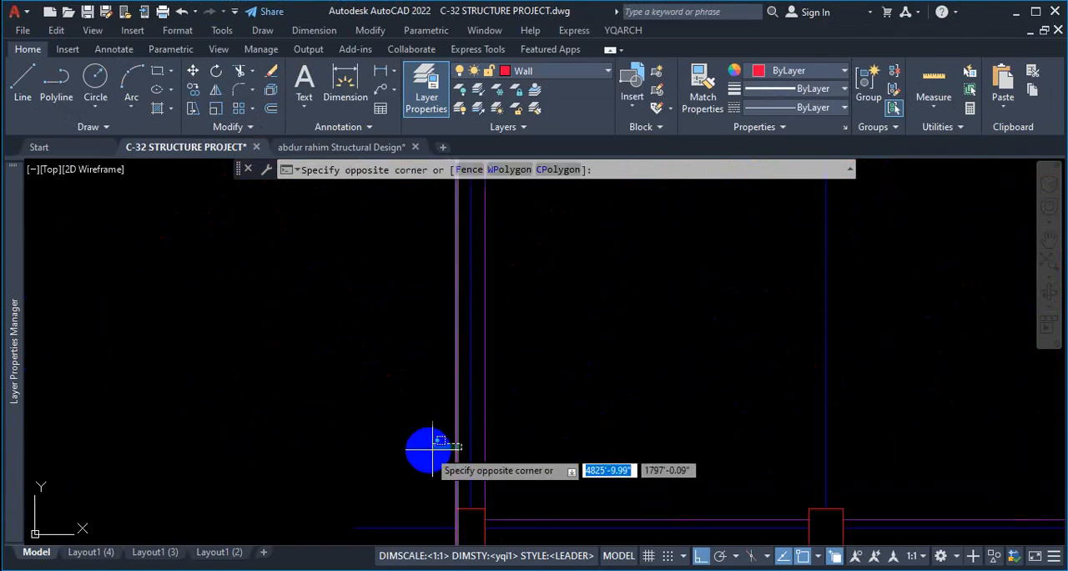
left_click(434, 444)
left_click(499, 439)
left_click(483, 446)
left_click(484, 446)
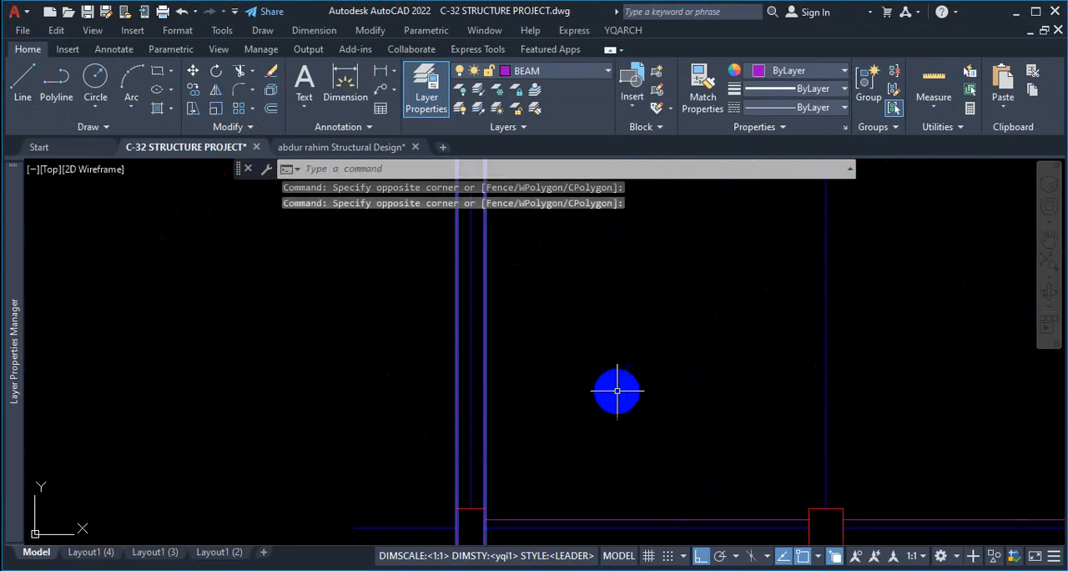
type("co")
key("Return")
scroll(446, 467, "down", 2)
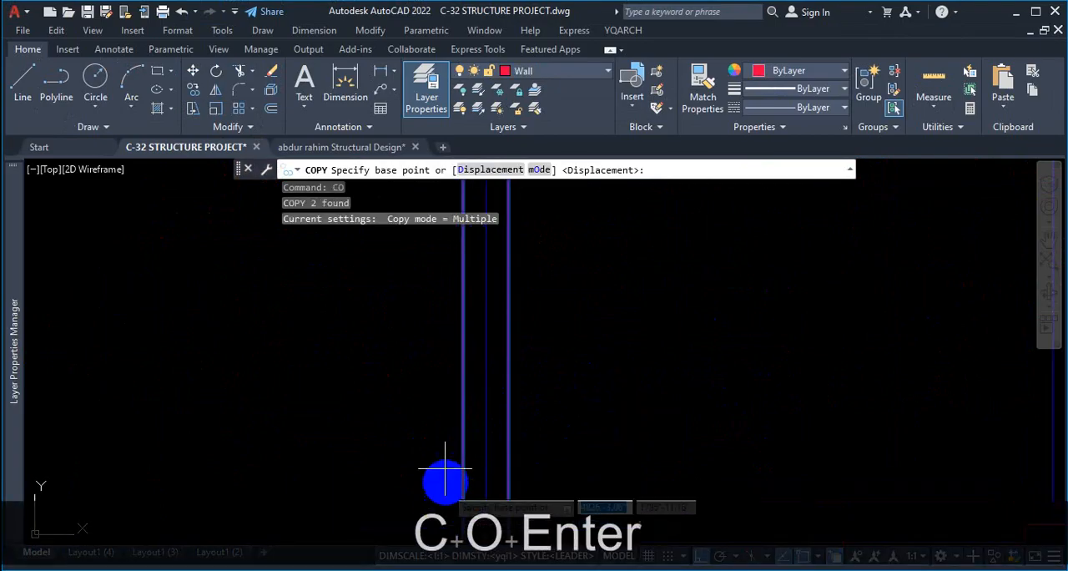
scroll(450, 455, "up", 2)
left_click(455, 466)
scroll(334, 399, "down", 4)
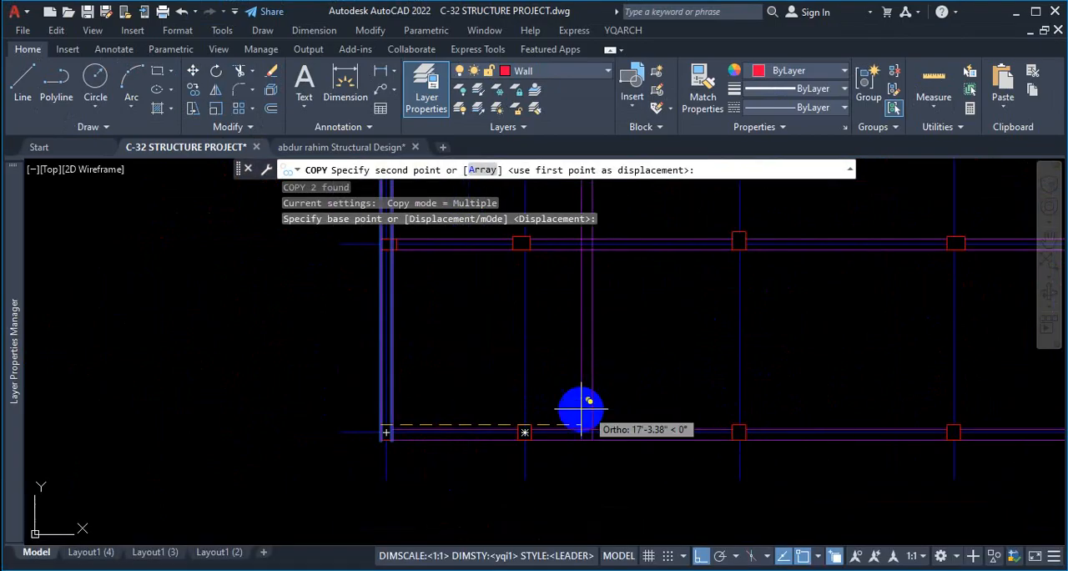
scroll(561, 410, "up", 4)
left_click(454, 444)
Place another copy of the vertical beam lines on the fourth column line of the beam layout.
scroll(410, 436, "down", 4)
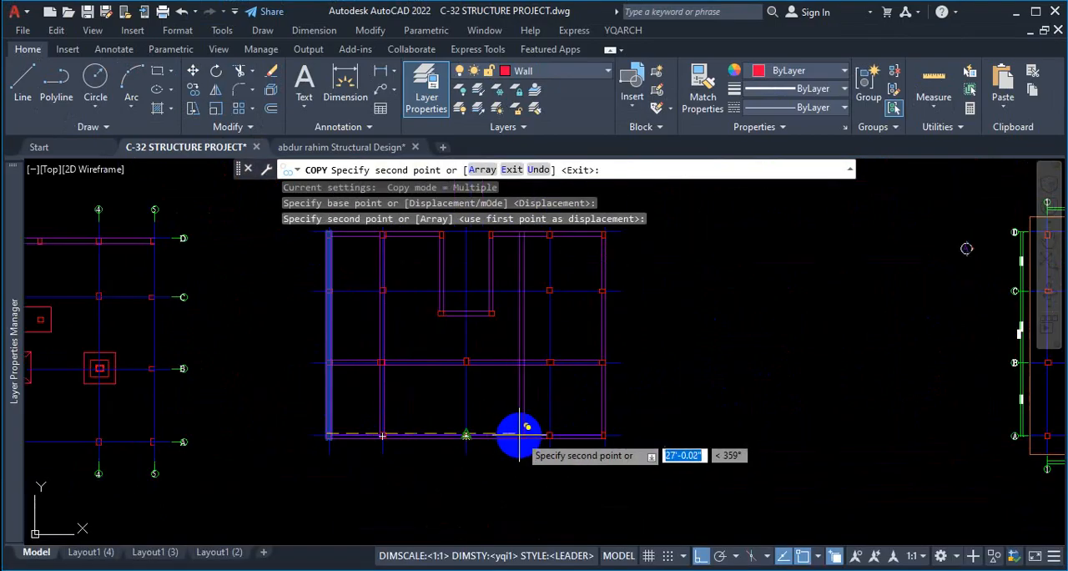
scroll(496, 435, "up", 3)
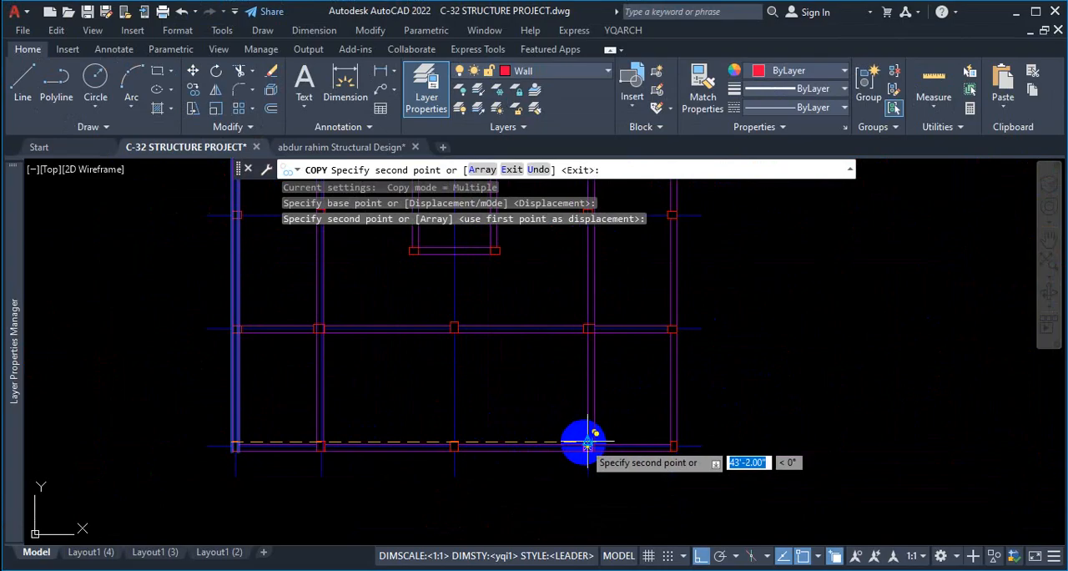
scroll(587, 443, "up", 3)
left_click(562, 443)
scroll(562, 443, "down", 2)
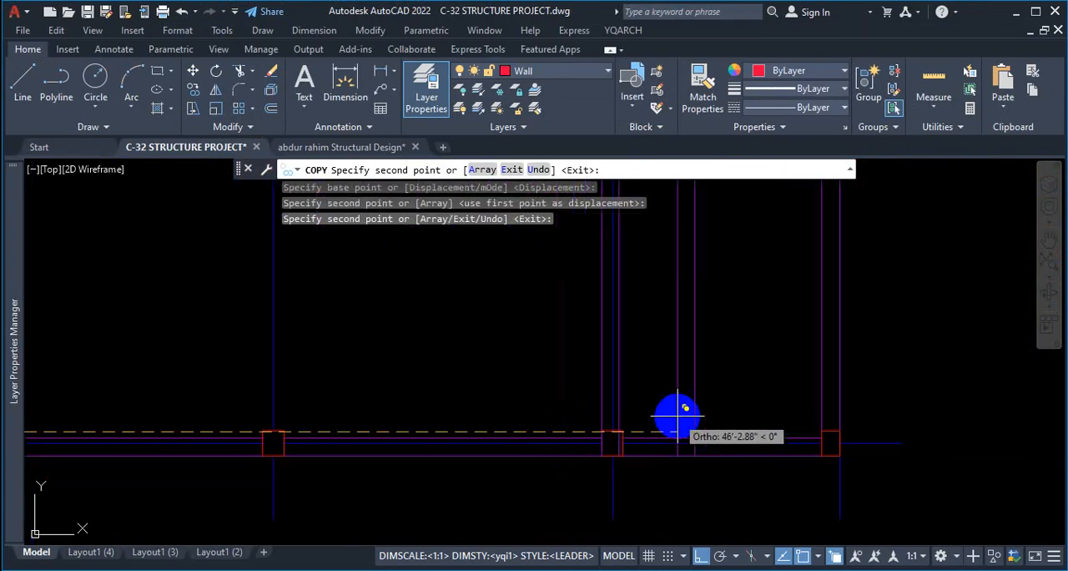
Place a copy of the vertical beam lines on the middle column line and end the Copy command.
scroll(677, 414, "down", 3)
scroll(617, 377, "up", 2)
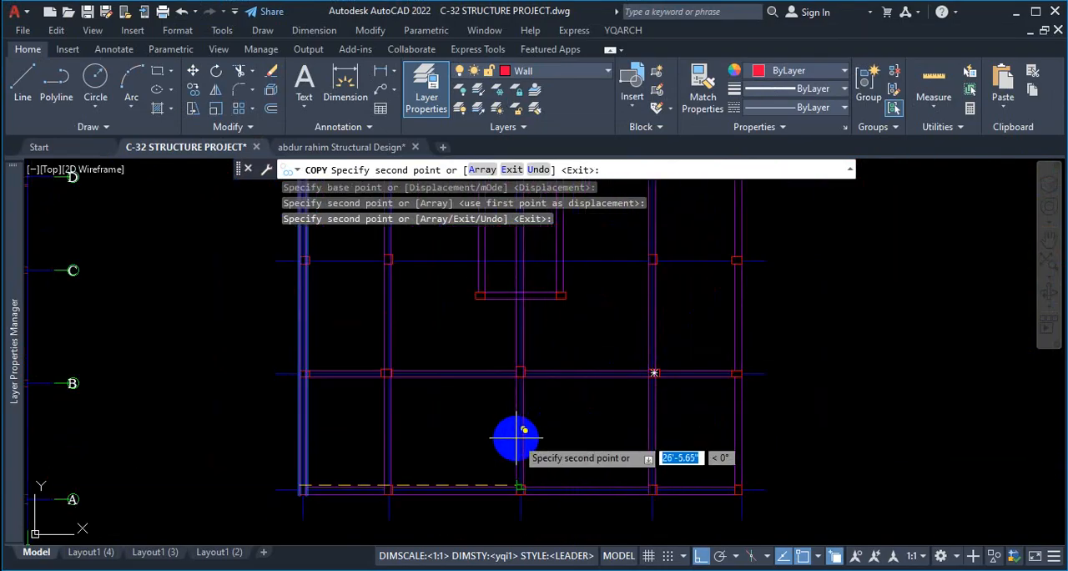
scroll(517, 436, "up", 3)
left_click(496, 396)
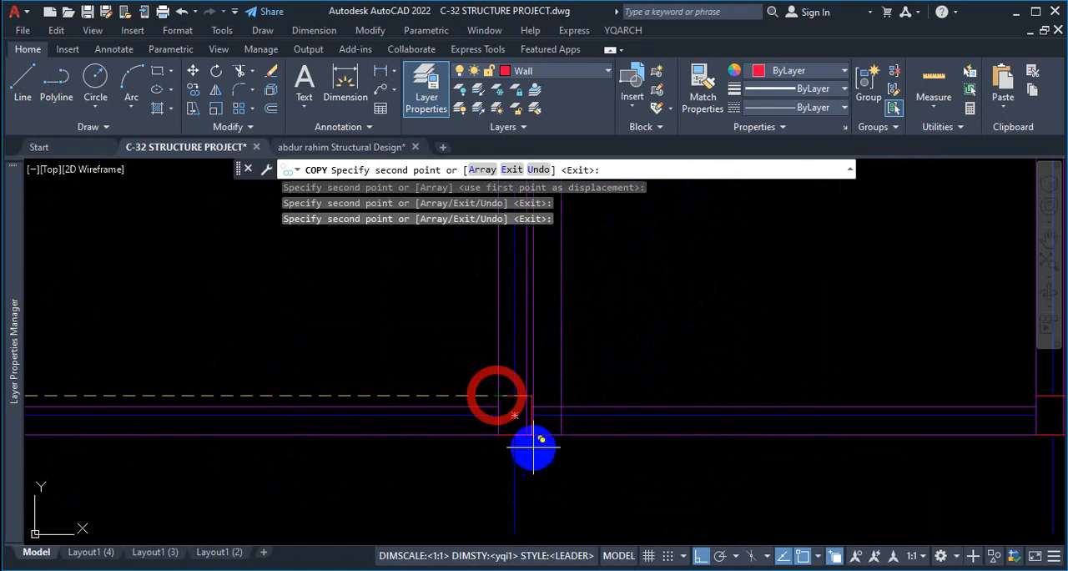
key("Escape")
scroll(591, 409, "down", 4)
scroll(553, 326, "up", 3)
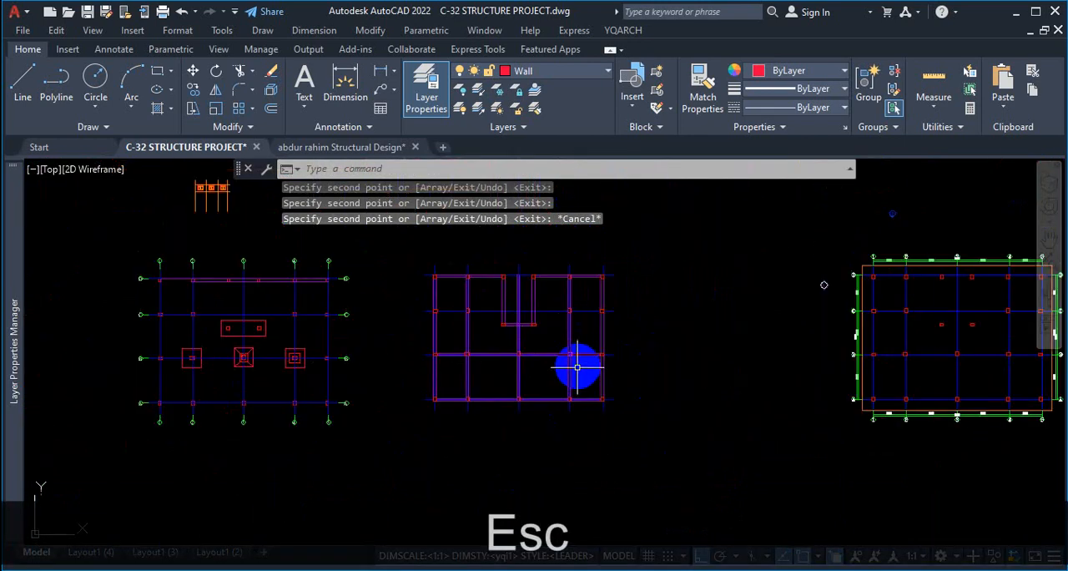
Examine the lower bay of the beam layout, tracing the slab bar's path from the leftmost to the rightmost beam.
scroll(559, 375, "up", 3)
scroll(720, 441, "down", 4)
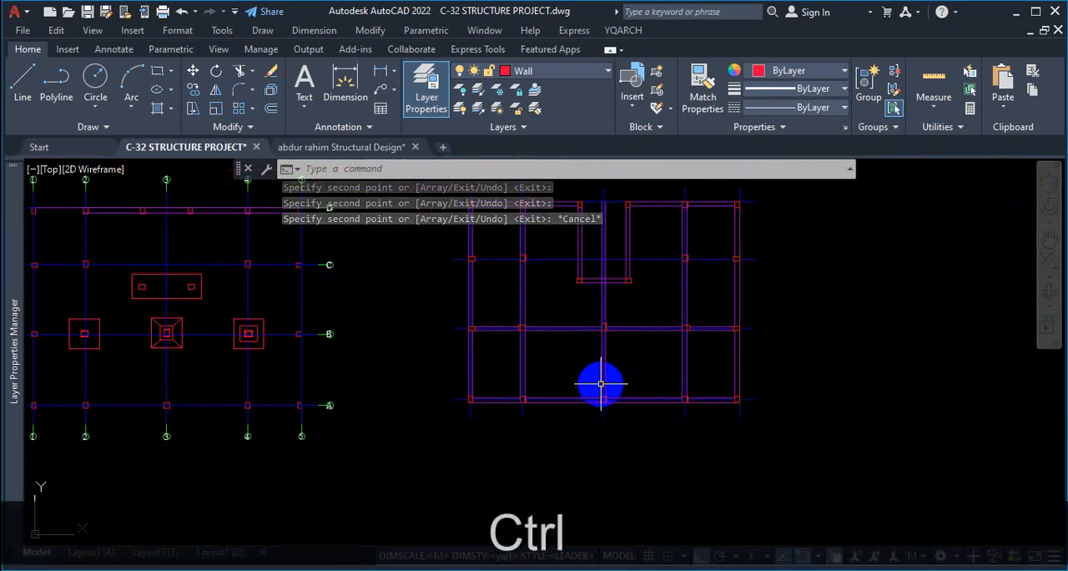
scroll(601, 384, "up", 2)
key("ctrl+1")
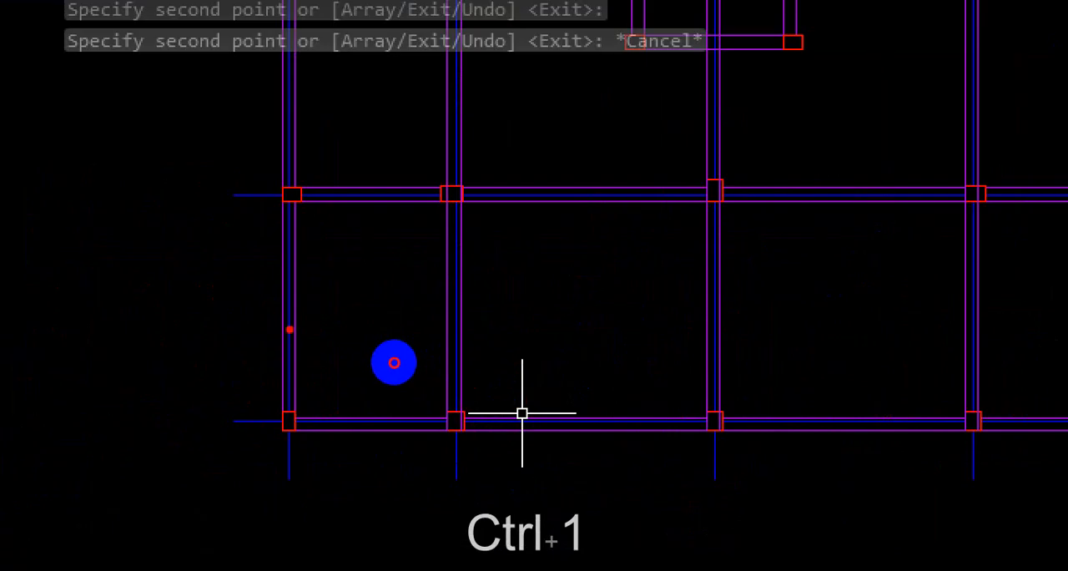
left_click_drag(394, 362, 818, 363)
key("ctrl+1")
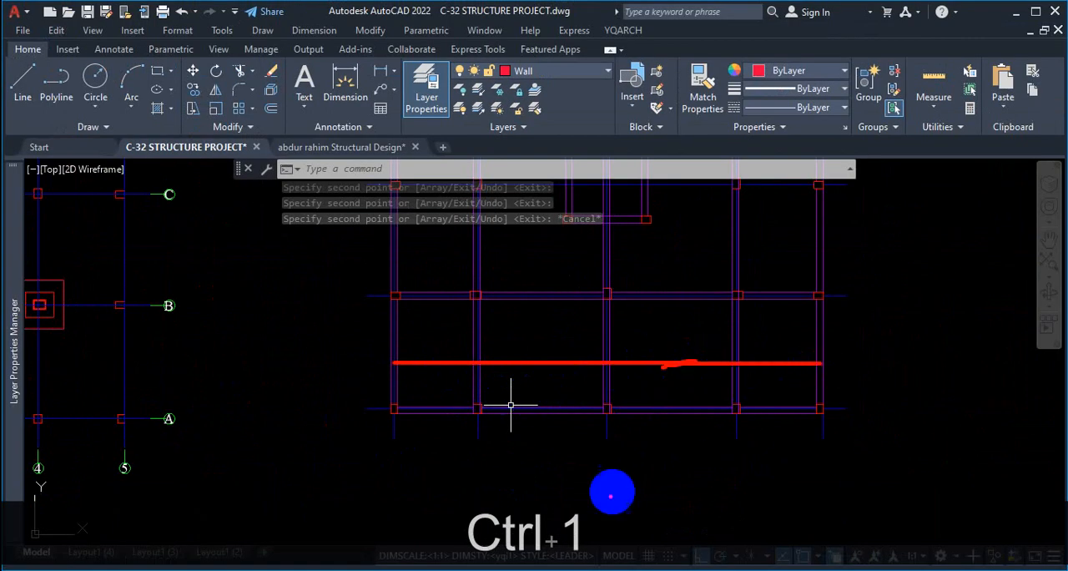
key("Escape")
Switch to DETAIL STRUCTURAL DRAWINGS.pdf, examine the straight, cranked and extra top bars between grids 4 and 5, and return to the C-32 drawing.
key("alt+Tab")
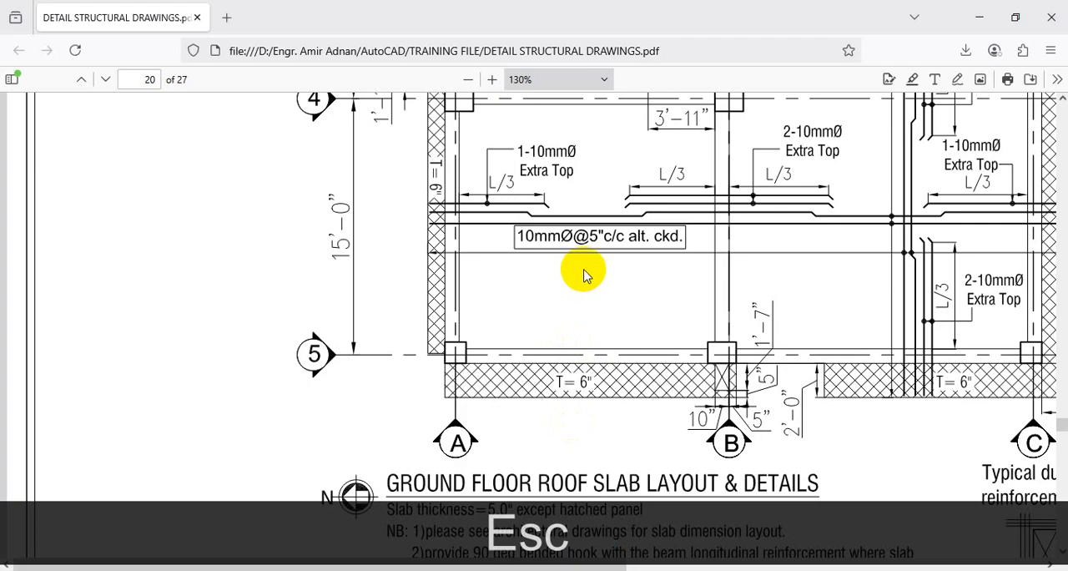
scroll(755, 268, "up", 2)
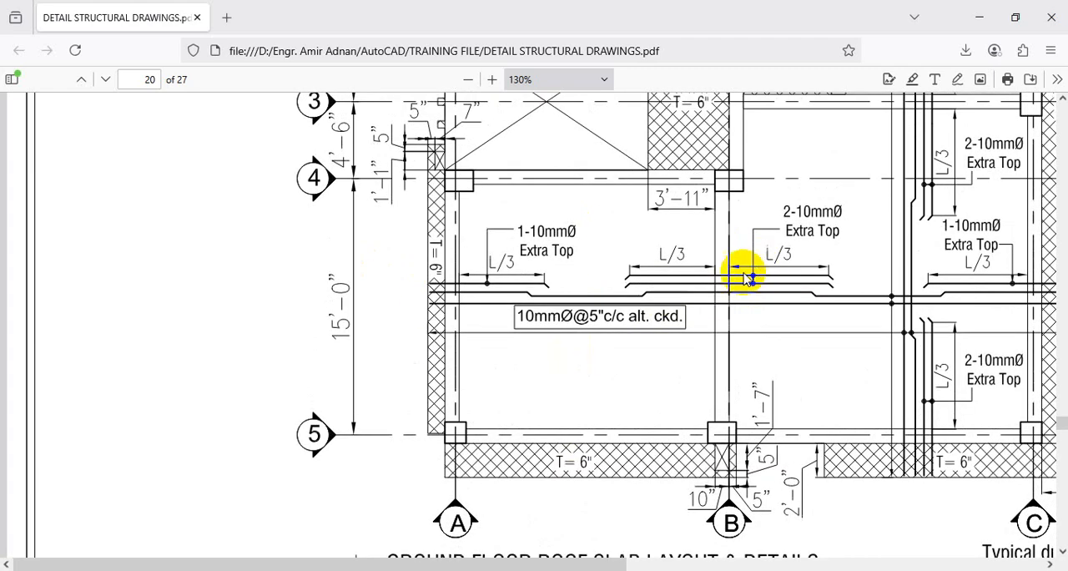
key("ctrl+1")
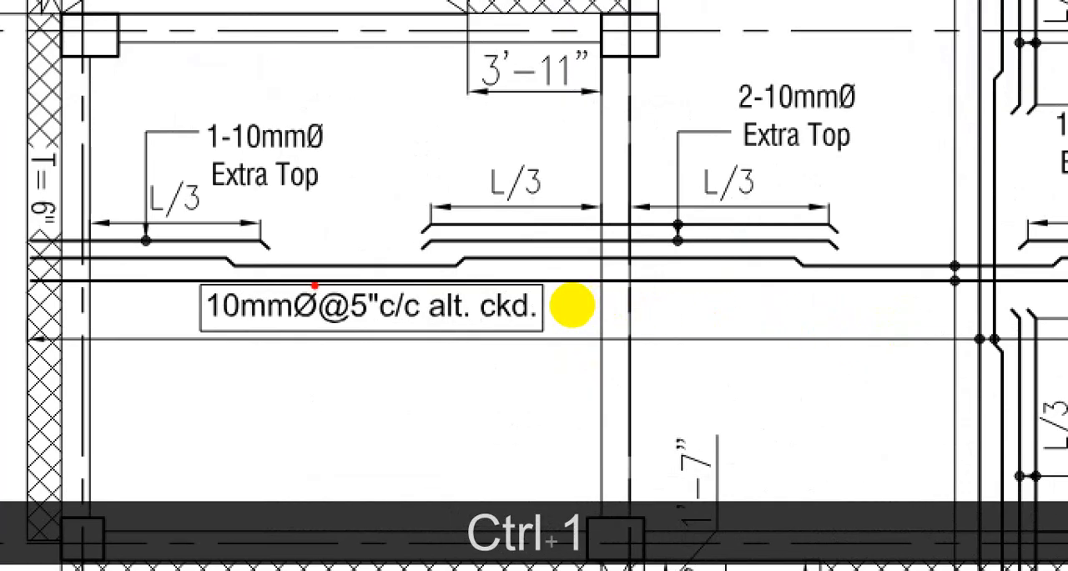
left_click_drag(315, 286, 840, 270)
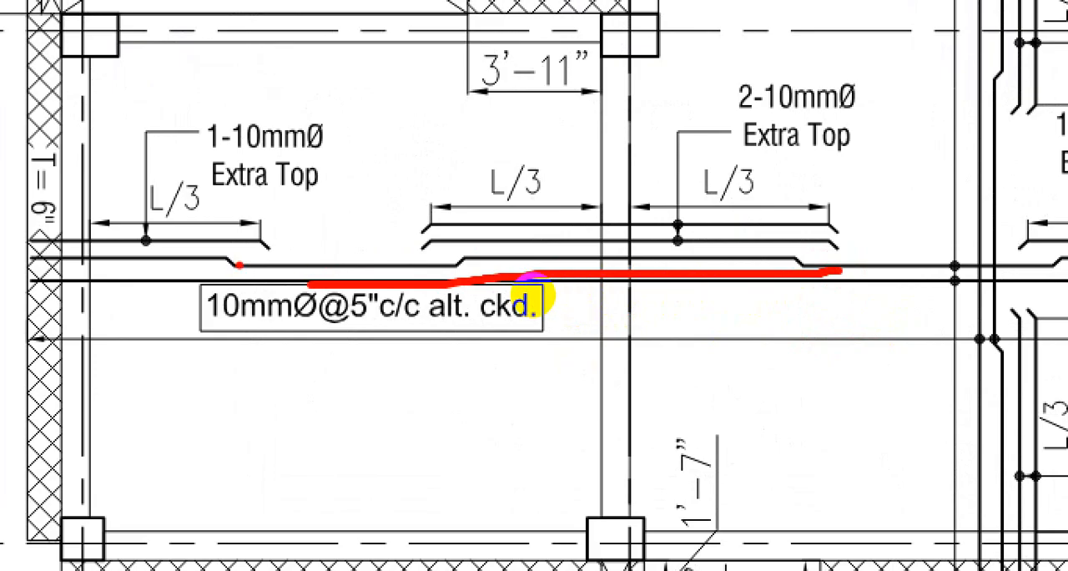
left_click_drag(241, 265, 409, 275)
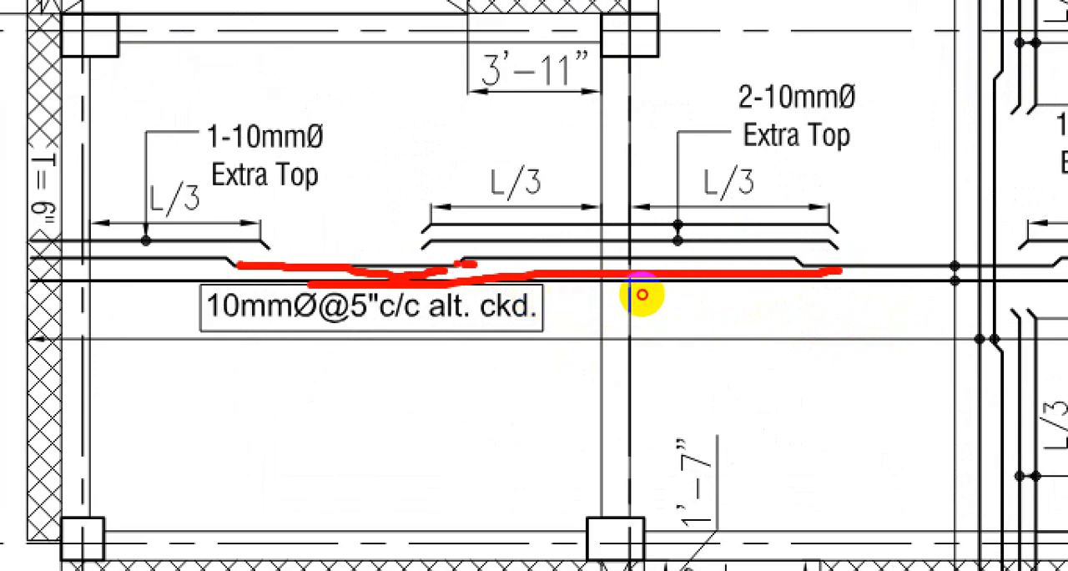
left_click_drag(659, 285, 743, 288)
mouse_move(633, 280)
left_mouse_down()
mouse_move(695, 280)
mouse_move(710, 269)
left_mouse_up()
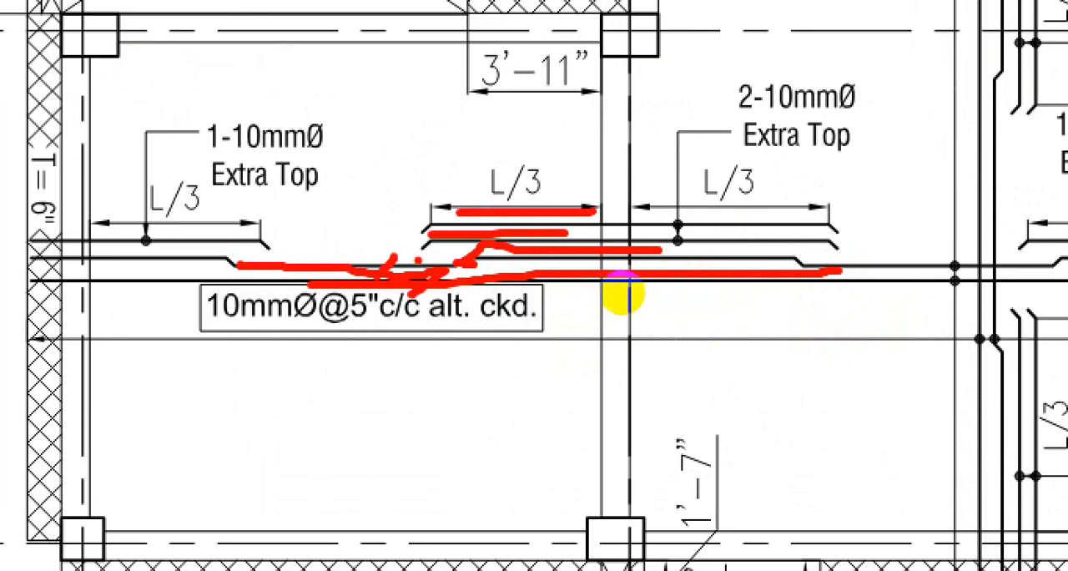
mouse_move(647, 276)
left_mouse_down()
mouse_move(627, 287)
mouse_move(634, 274)
left_mouse_up()
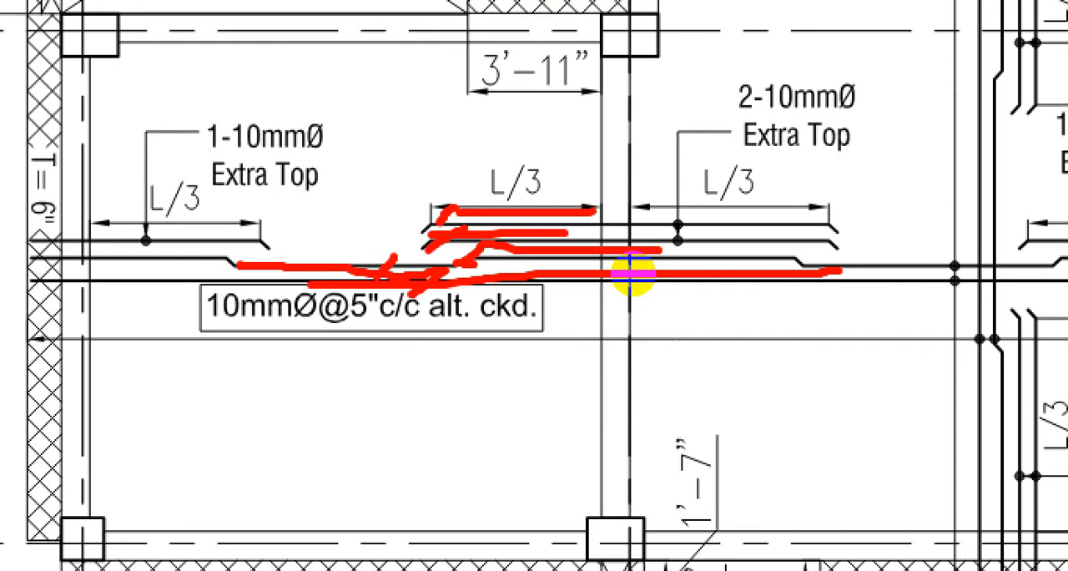
key("Escape")
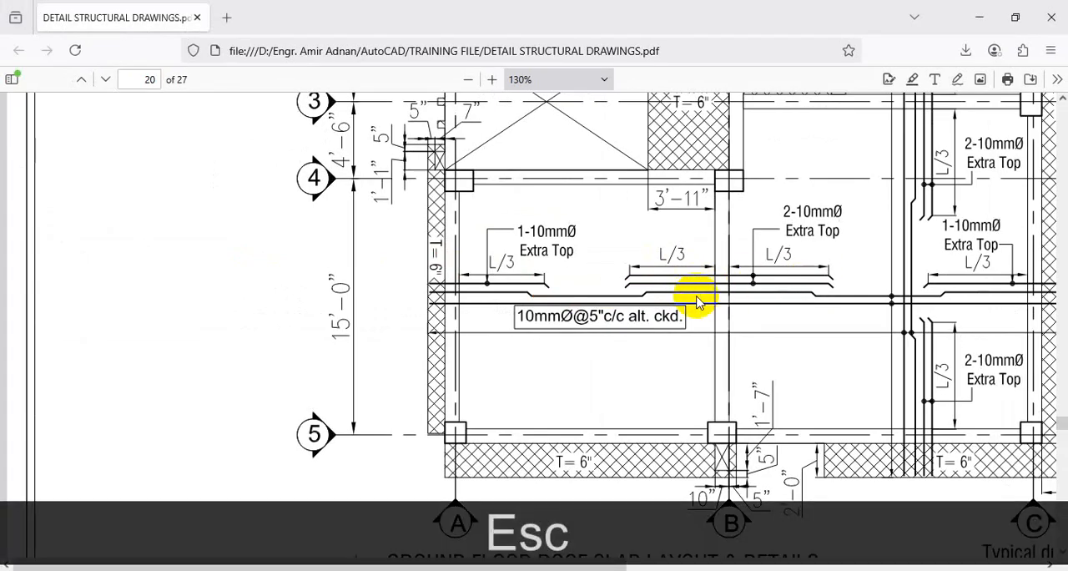
left_click(979, 17)
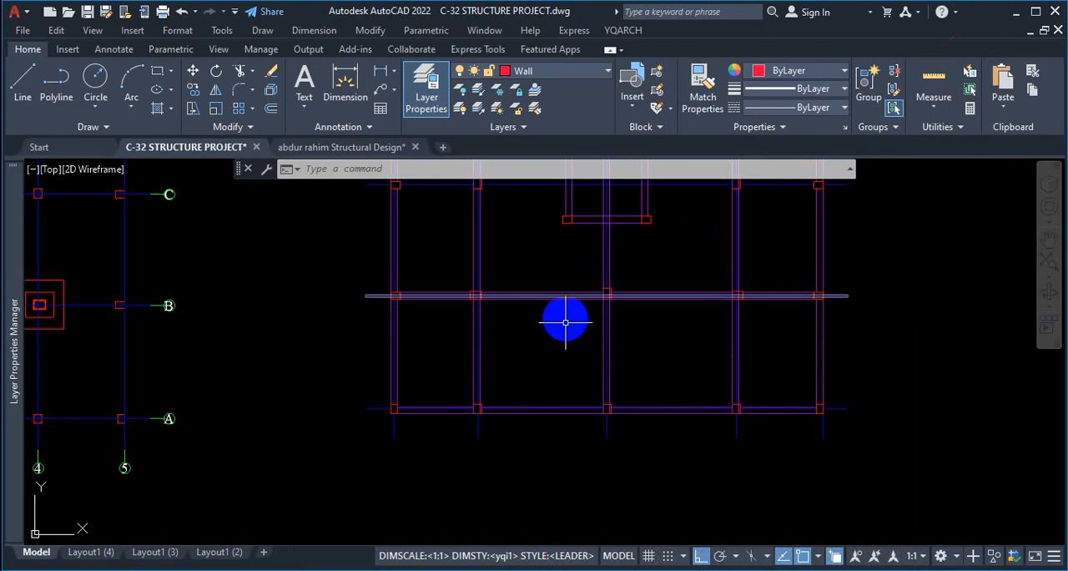
Draw a horizontal line about 54' long across the lower bay, from the leftmost beam's outer face to the rightmost beam's outer face.
left_click(23, 90)
scroll(317, 341, "up", 3)
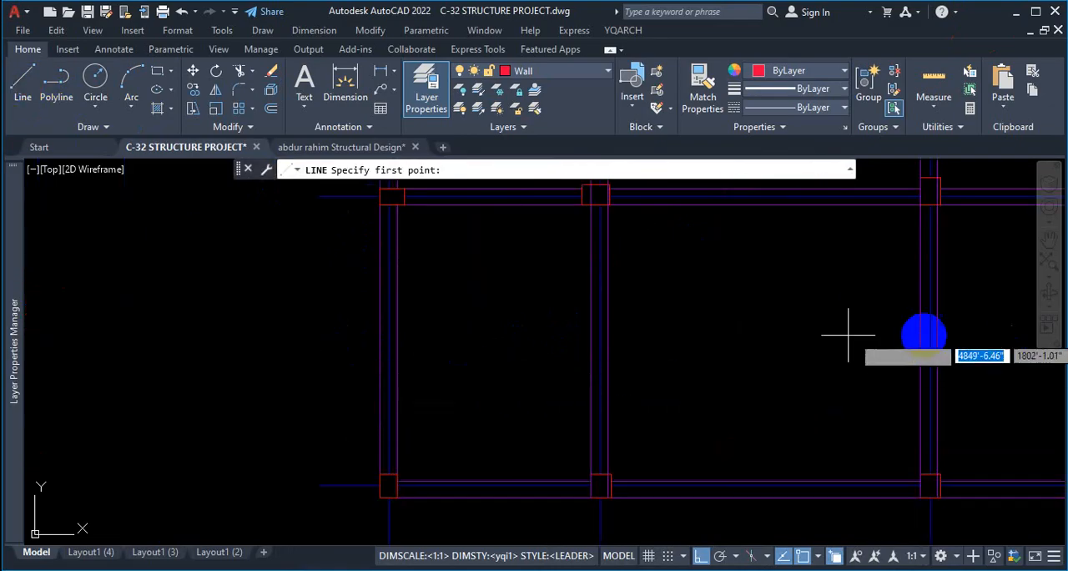
scroll(735, 359, "down", 5)
scroll(717, 363, "up", 3)
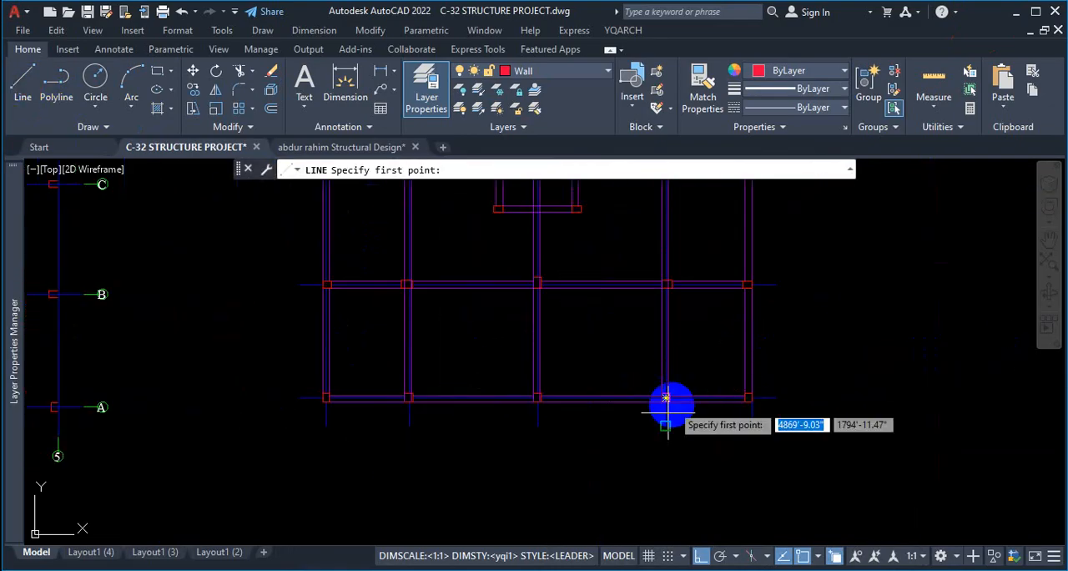
left_click(816, 557)
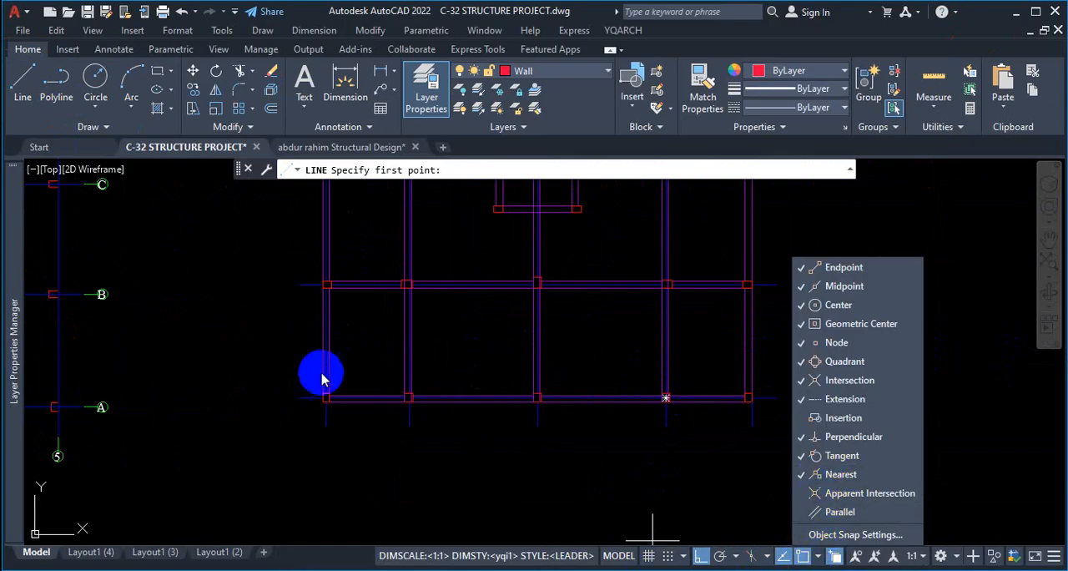
left_click(363, 360)
scroll(346, 370, "up", 4)
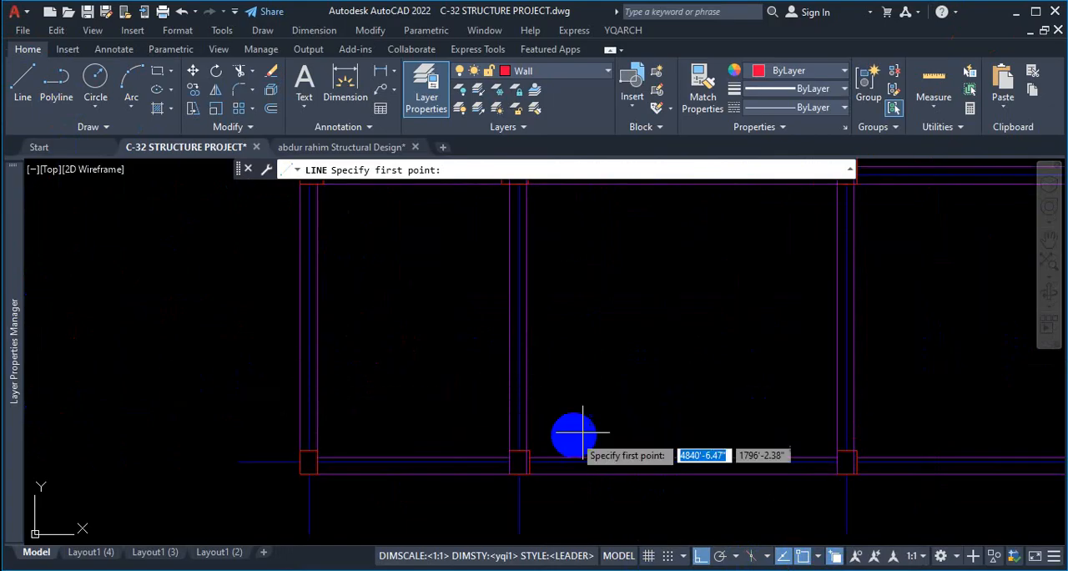
scroll(576, 438, "down", 5)
scroll(651, 427, "up", 5)
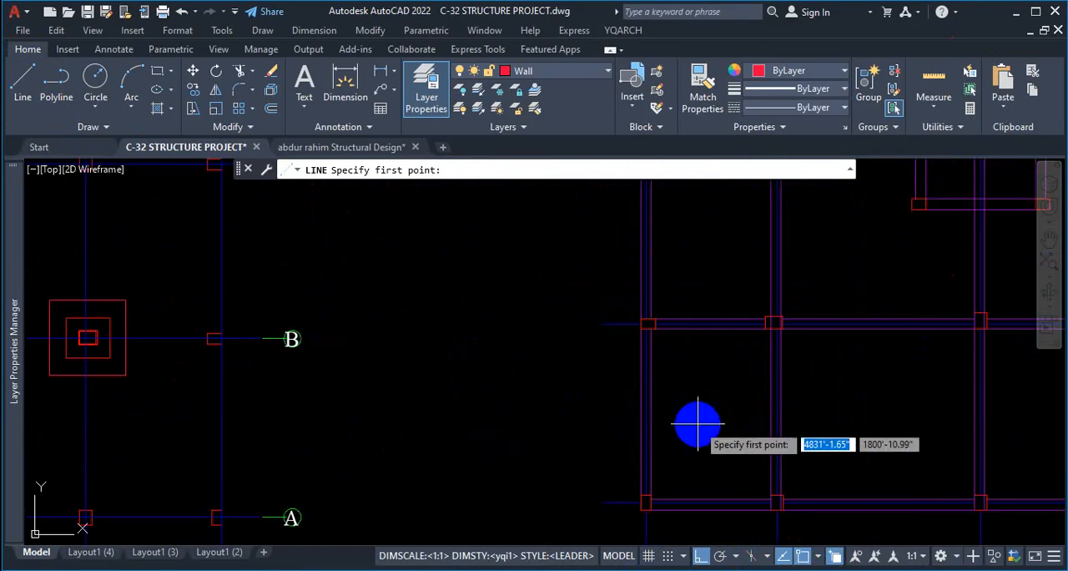
scroll(655, 429, "up", 2)
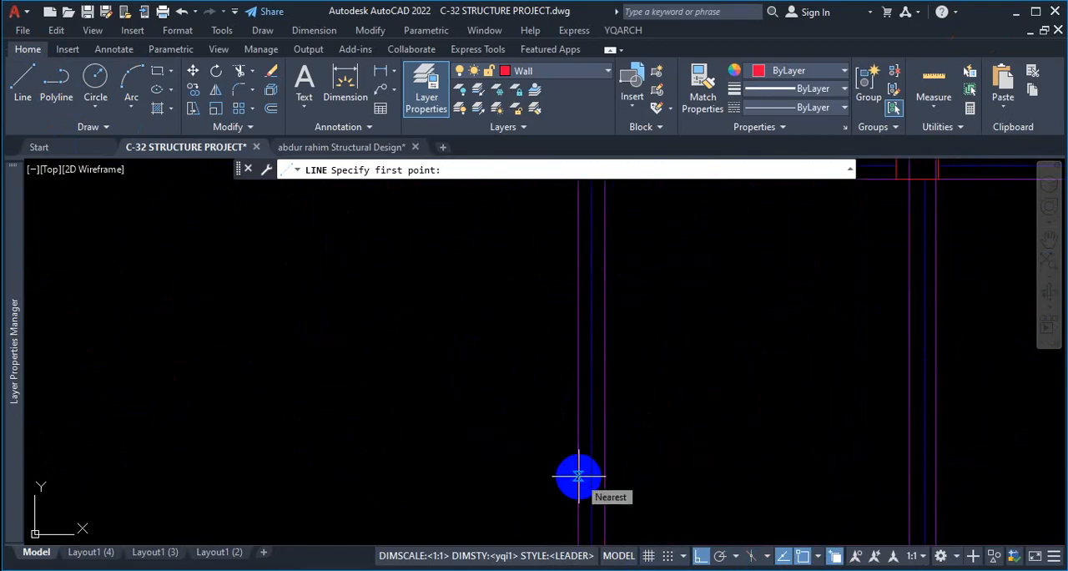
left_click(578, 476)
scroll(572, 473, "down", 4)
scroll(743, 465, "up", 3)
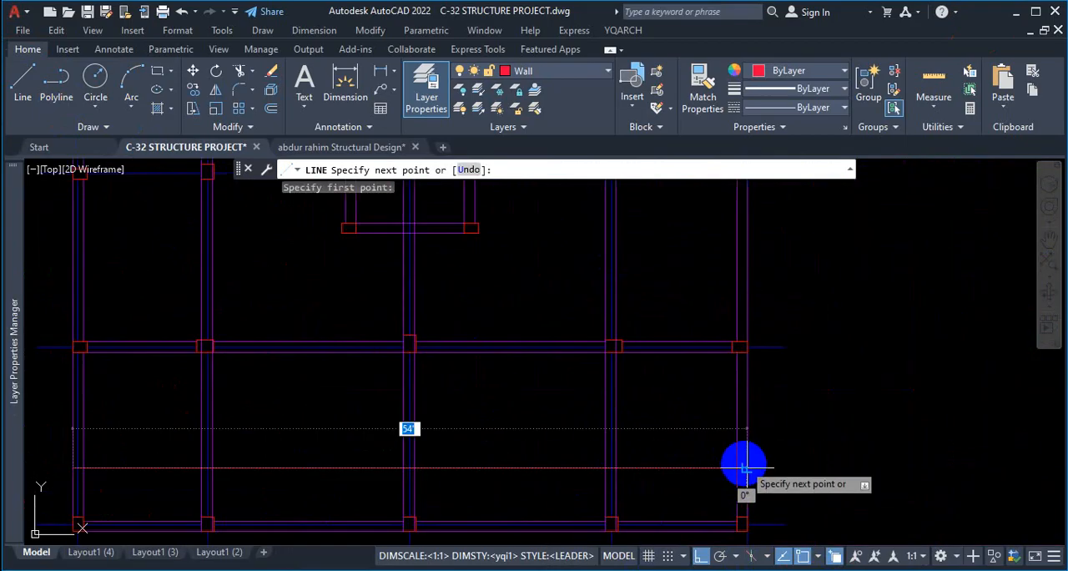
left_click(745, 468)
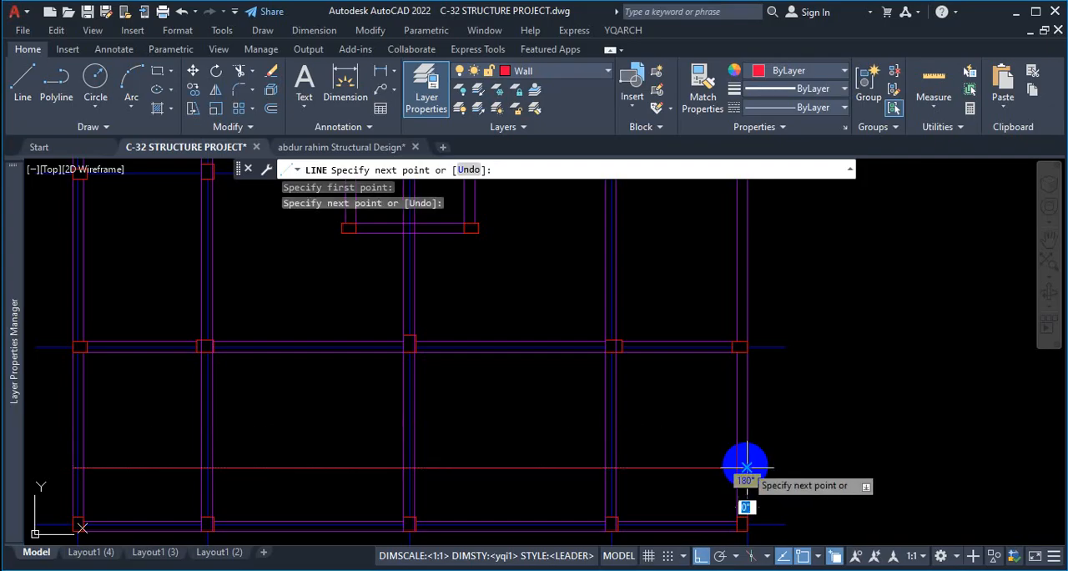
key("Escape")
Move the new horizontal line in the lower bay to the ROD layer and clear the selection.
scroll(784, 417, "down", 3)
scroll(724, 420, "up", 2)
left_click(724, 419)
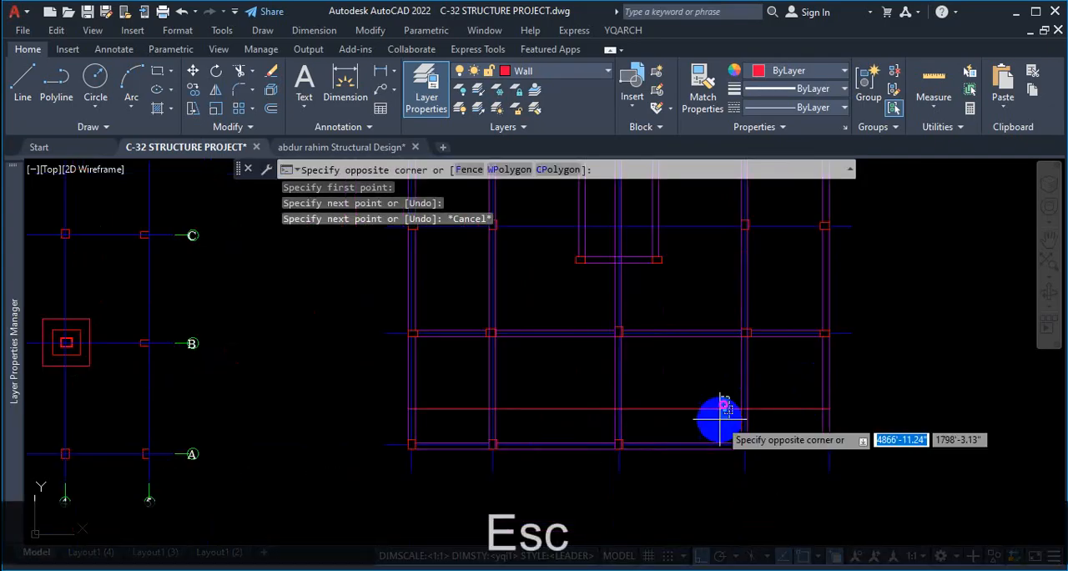
left_click(715, 407)
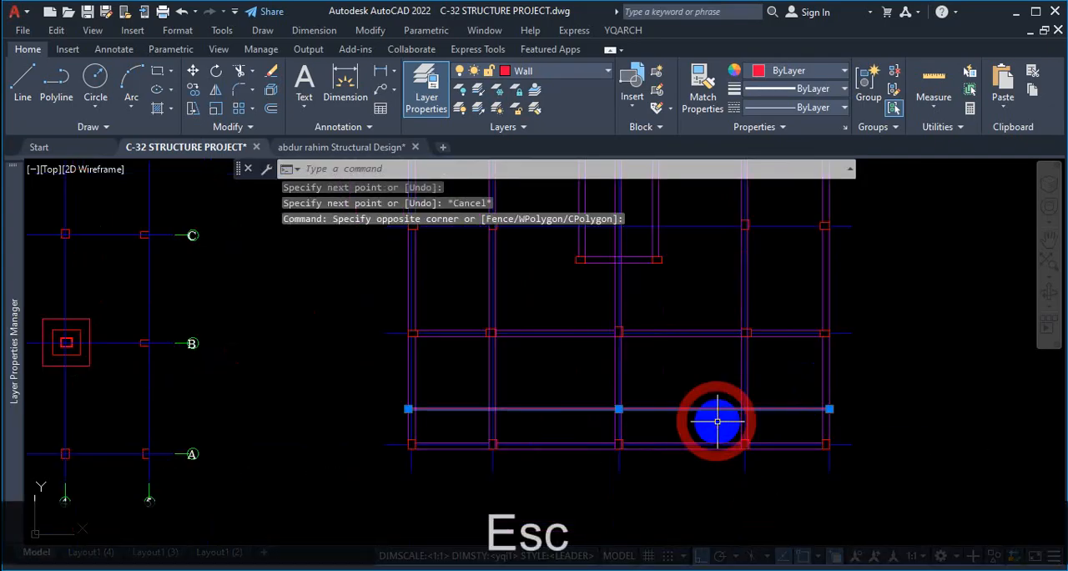
left_click(561, 77)
key("r")
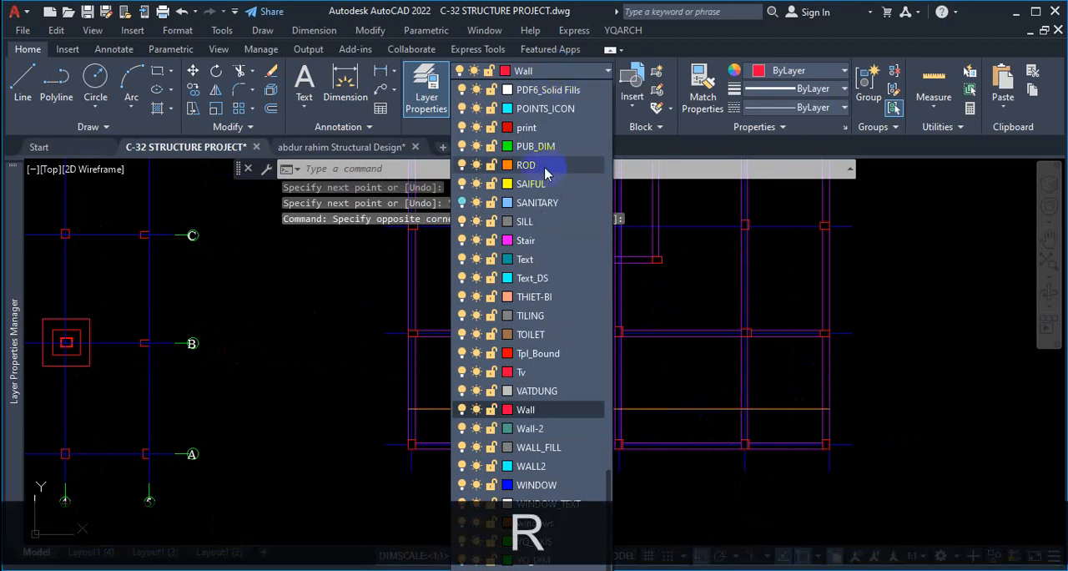
left_click(543, 170)
key("Escape")
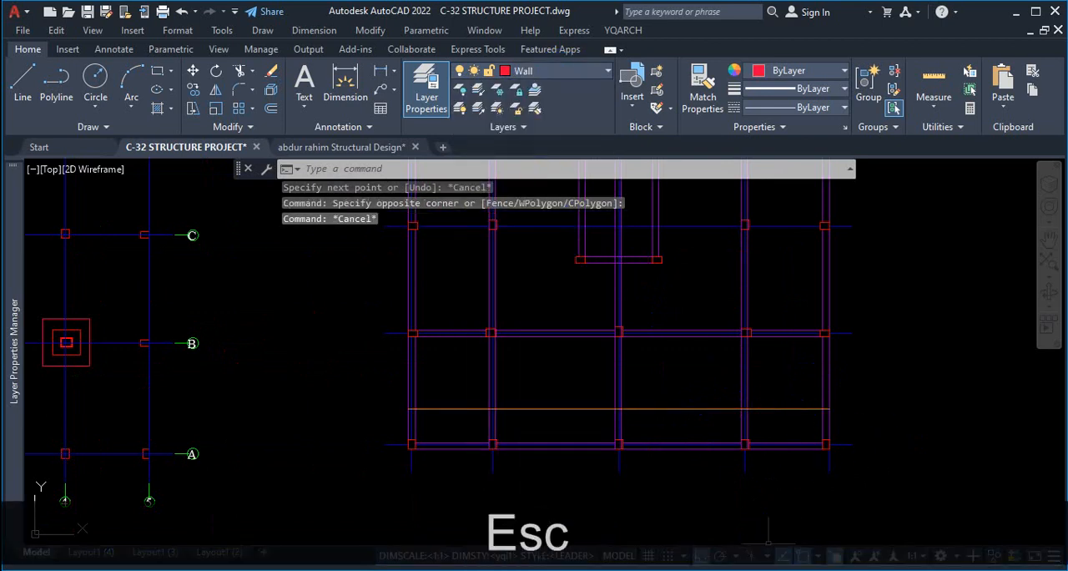
Save the drawing and inspect the rod line across the lower bay, selecting it briefly and clearing the selection.
scroll(534, 417, "up", 2)
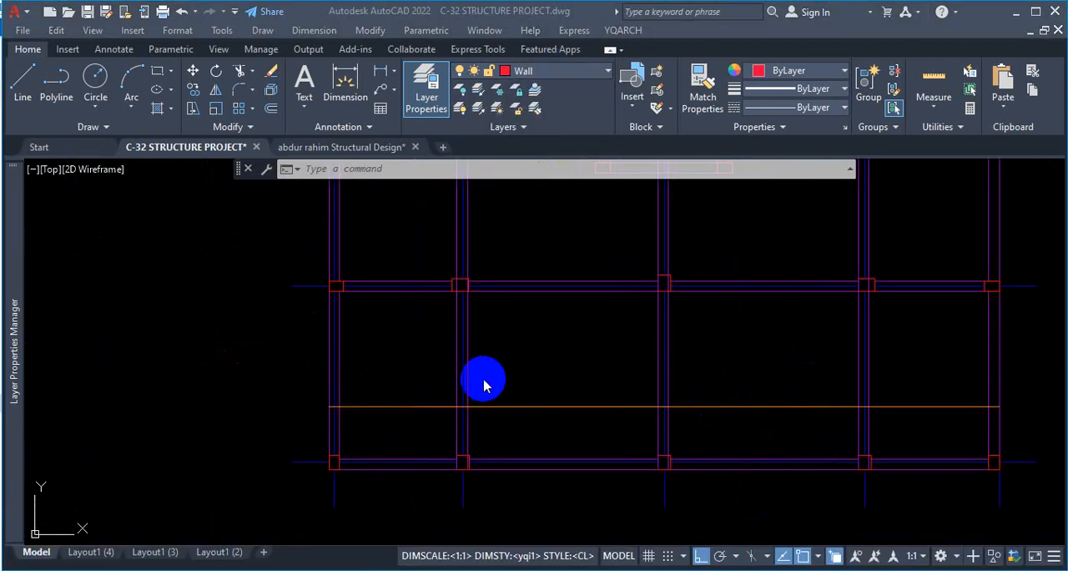
left_click(569, 372)
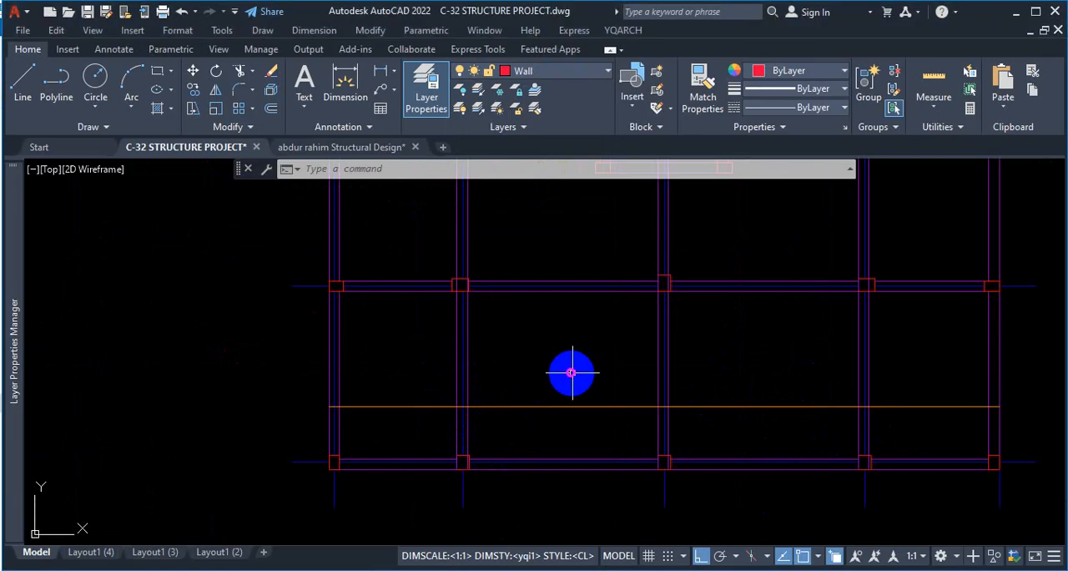
key("Escape")
scroll(547, 381, "down", 2)
scroll(636, 402, "up", 4)
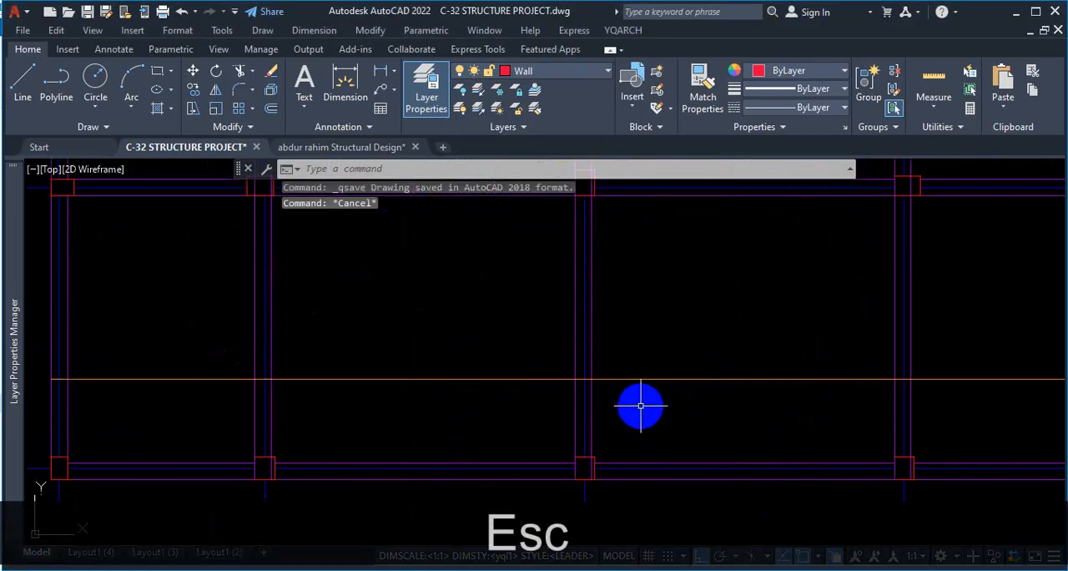
left_click(685, 363)
left_click(667, 392)
scroll(475, 353, "down", 3)
key("Escape")
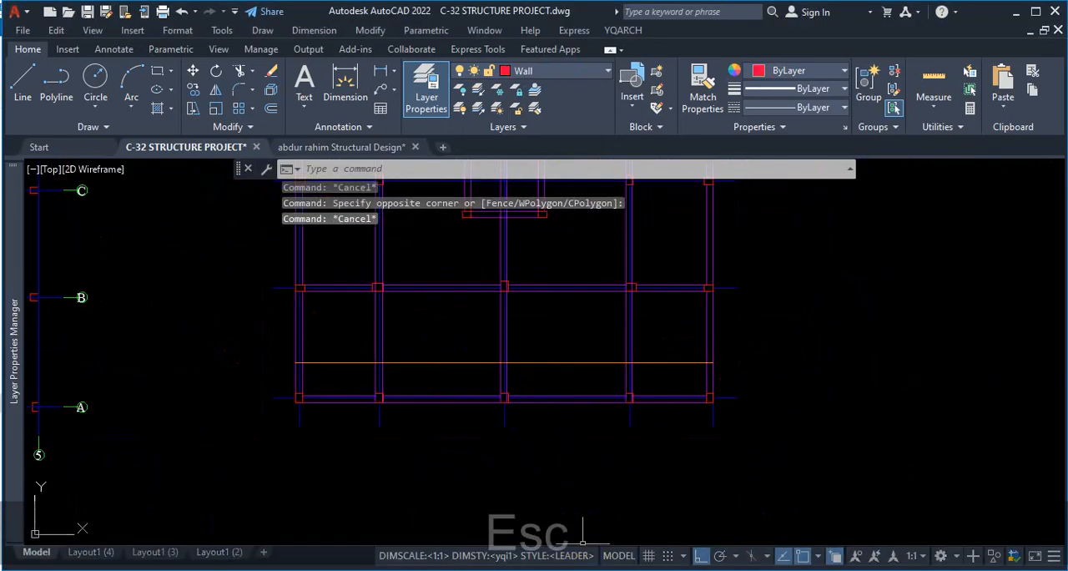
Check how the straight, cranked and extra top bars relate in the PDF slab detail at grid B, and return to the C-32 drawing.
key("alt+Tab")
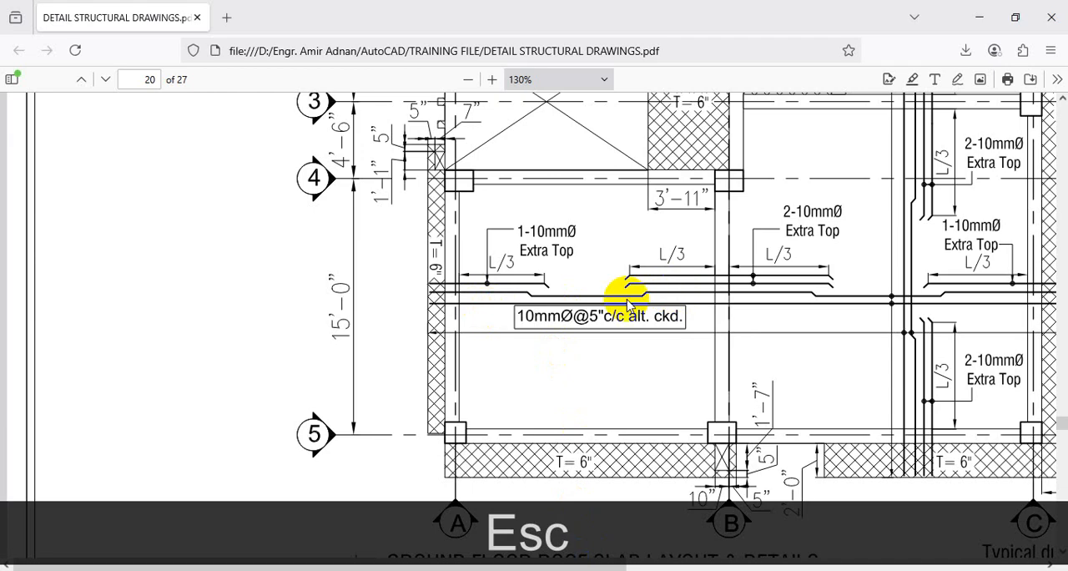
key("ctrl+1")
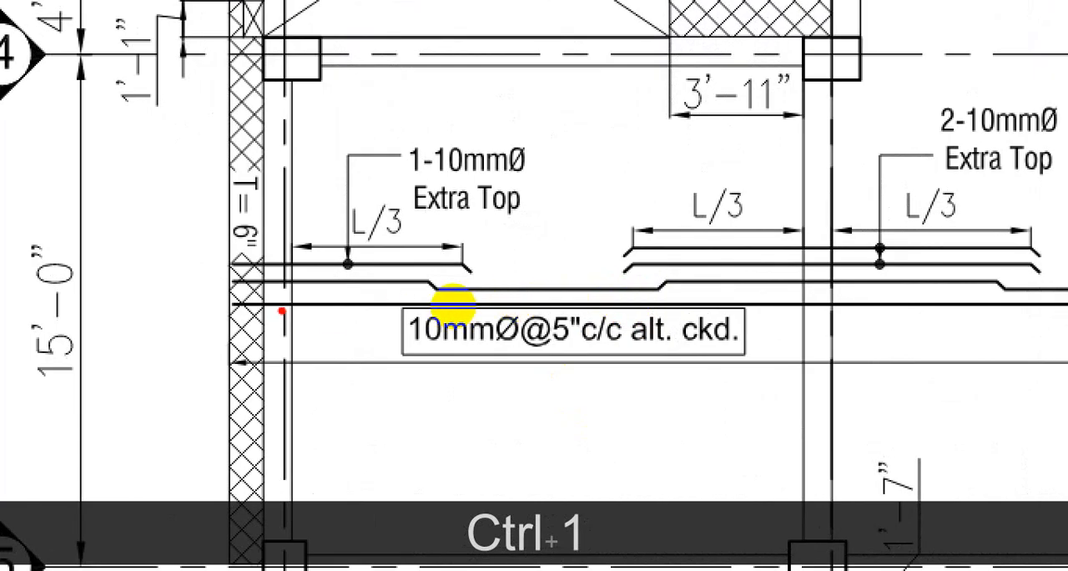
left_click_drag(278, 309, 639, 291)
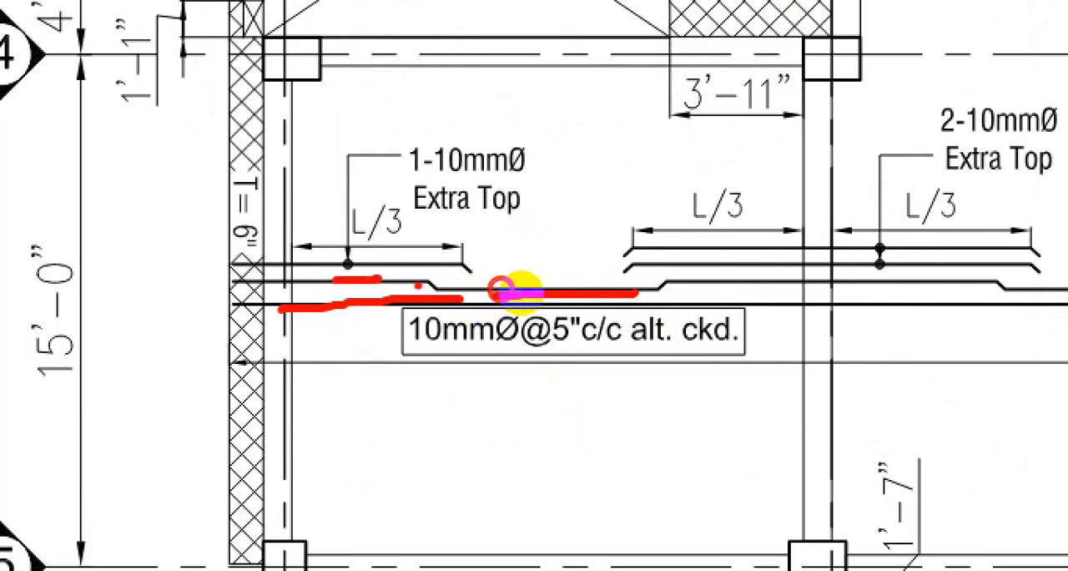
mouse_move(421, 287)
left_mouse_down()
mouse_move(629, 293)
mouse_move(843, 254)
left_mouse_up()
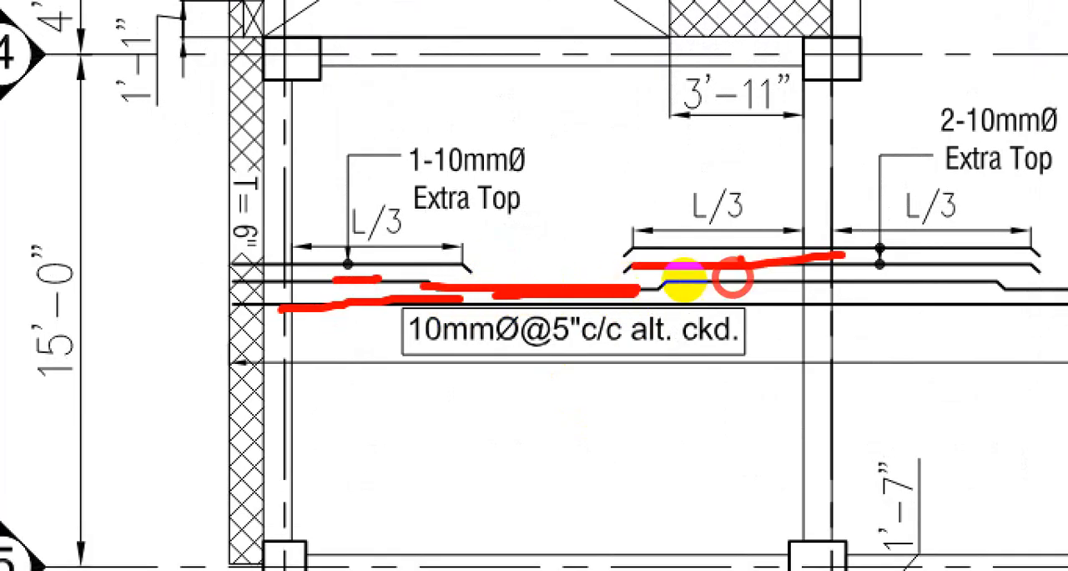
left_click_drag(694, 250, 807, 250)
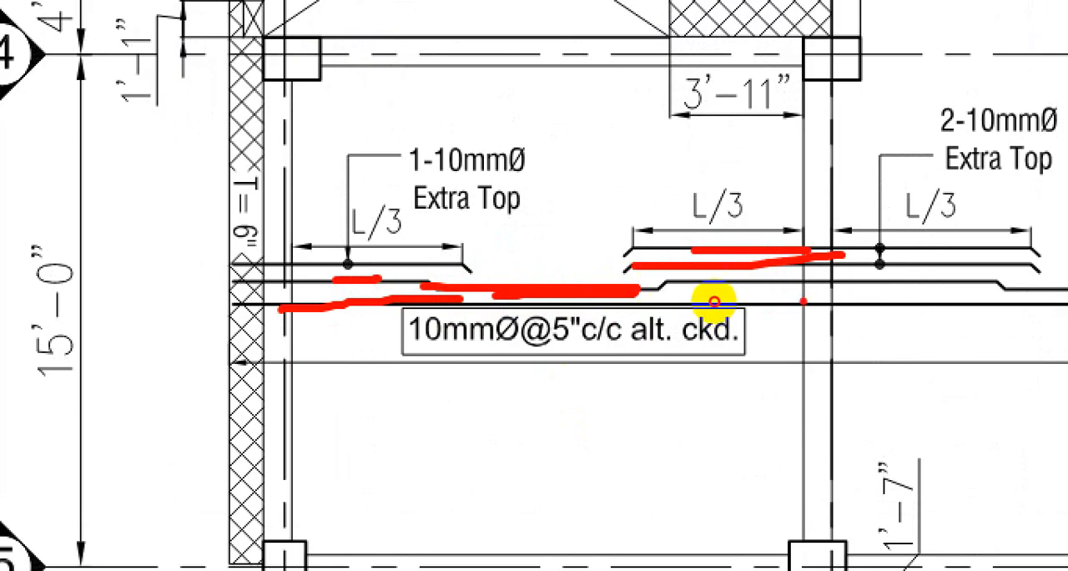
key("Escape")
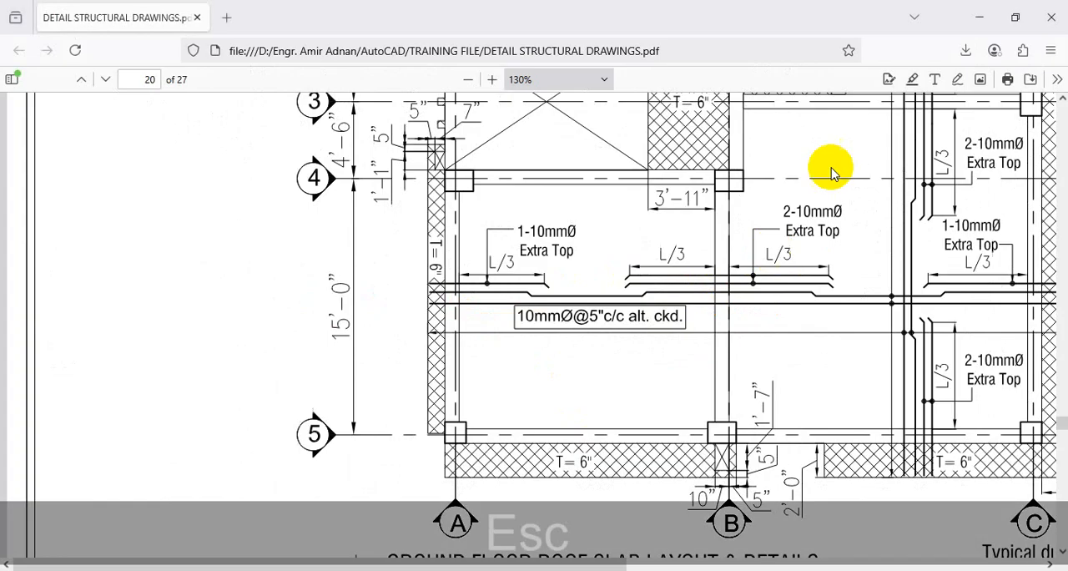
left_click(979, 17)
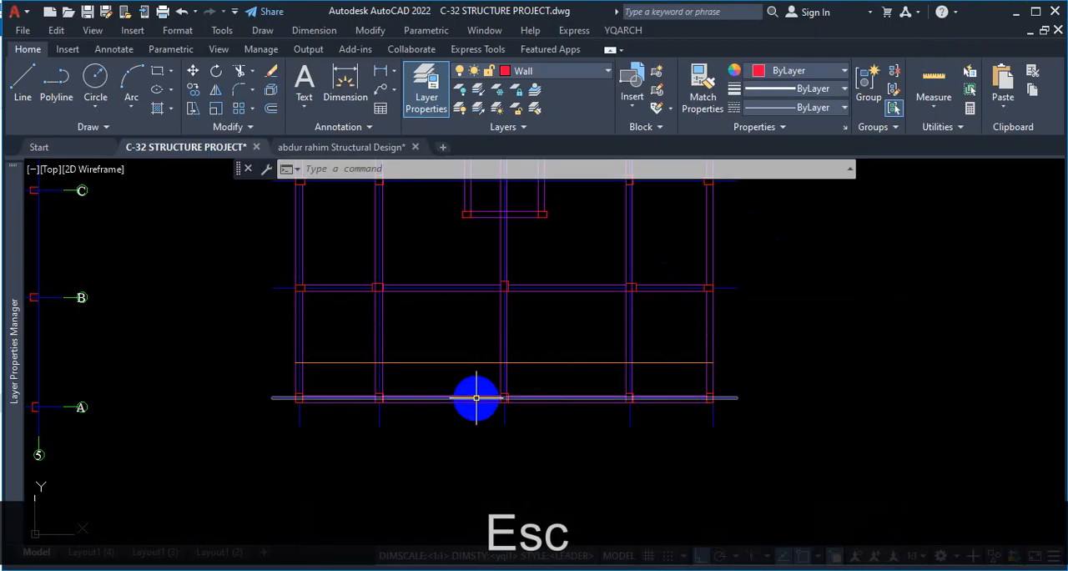
Offset the rod line across the lower bay upward four times at 5" spacing, each copy from the previous one.
type("o")
key("Return")
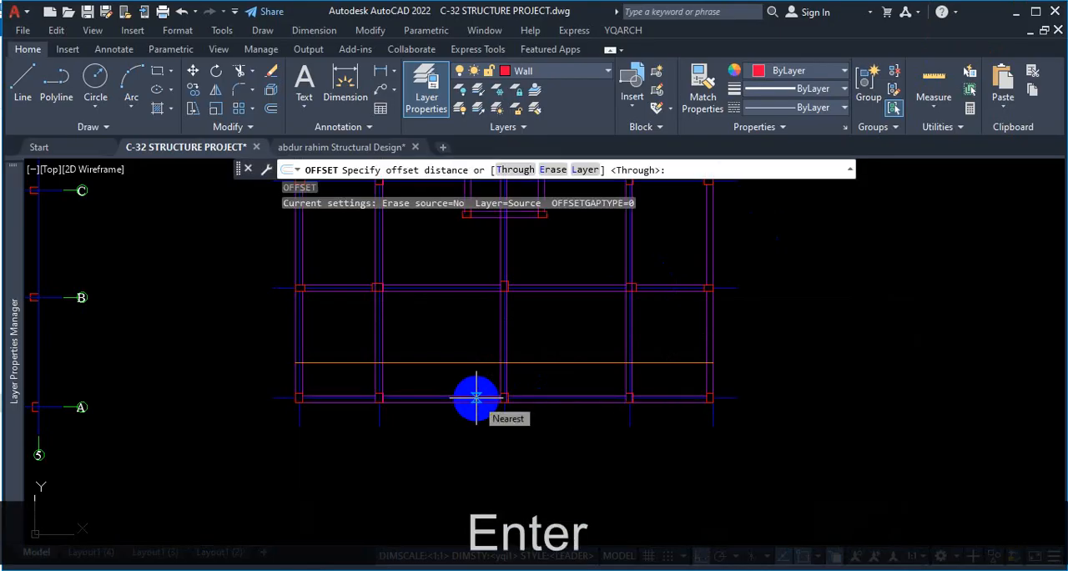
type("5")
key("Return")
scroll(467, 348, "up", 2)
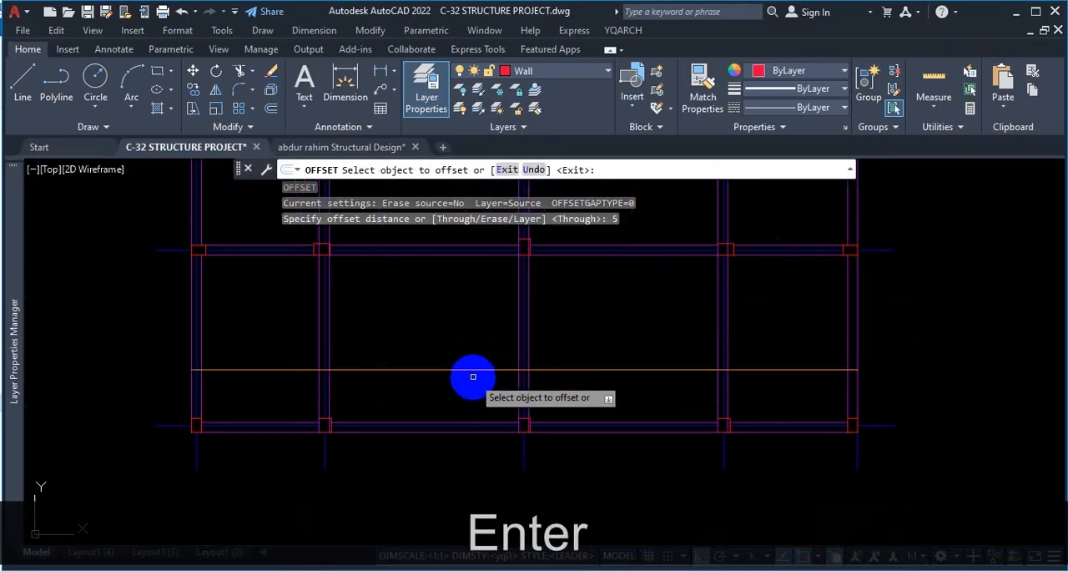
left_click(477, 370)
left_click(477, 360)
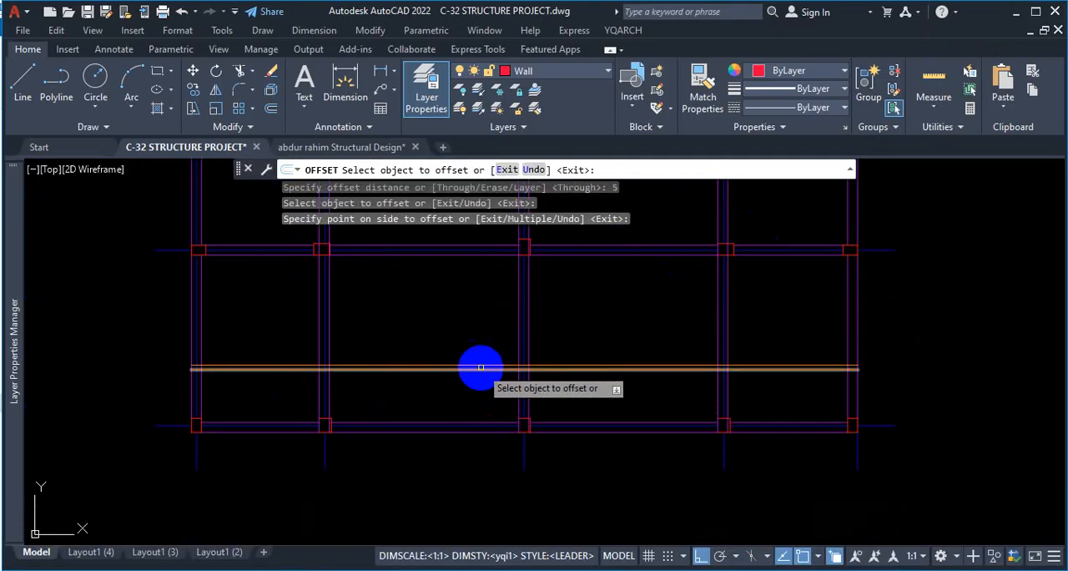
scroll(480, 367, "up", 3)
left_click(478, 362)
left_click(493, 335)
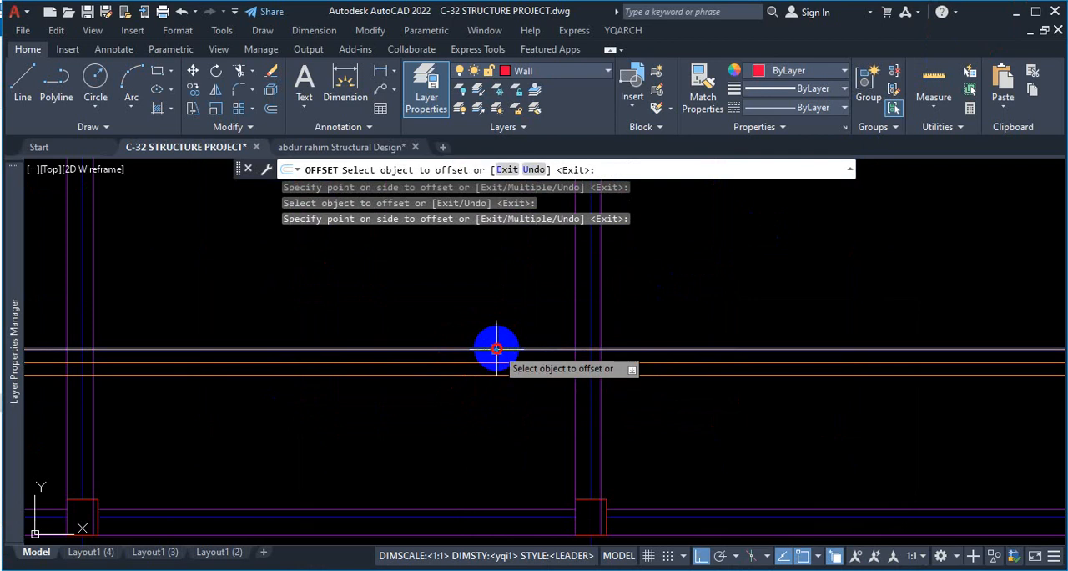
left_click(493, 349)
left_click(500, 341)
left_click(501, 334)
left_click(504, 311)
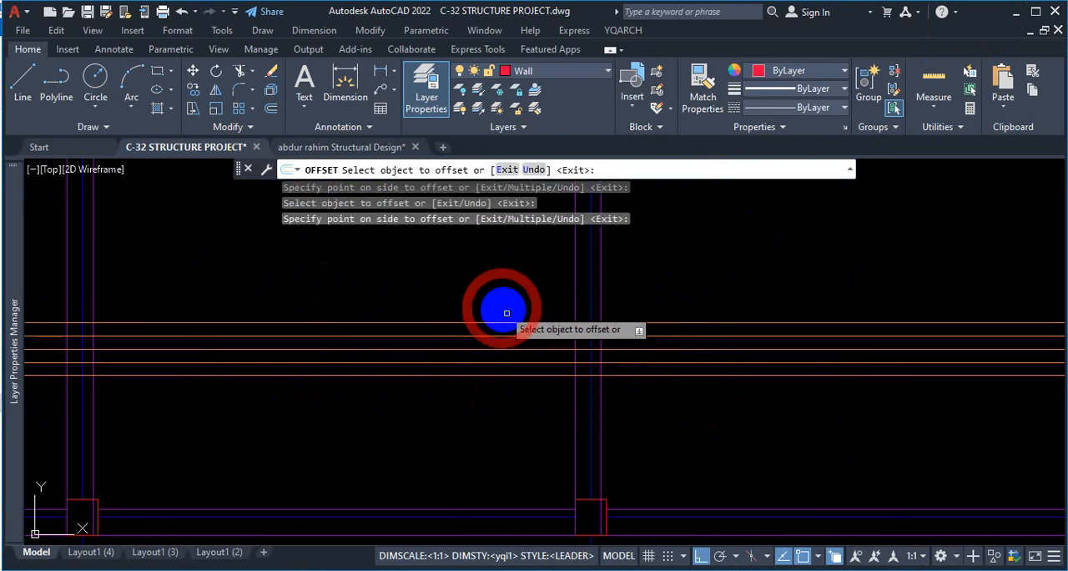
scroll(683, 337, "down", 4)
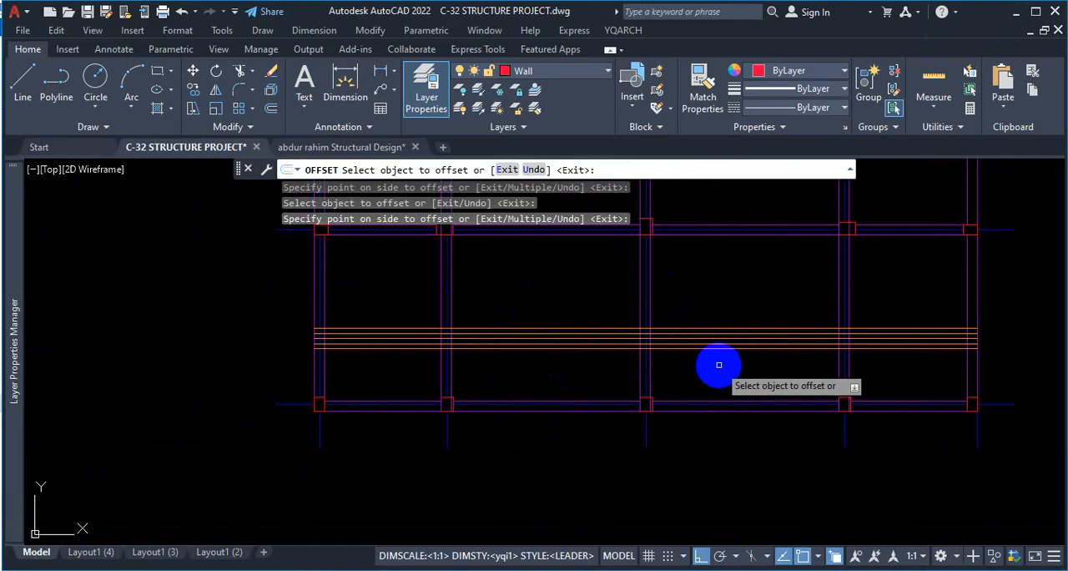
key("Escape")
Compare the five rod lines with the PDF slab detail and the two-way slab reinforcement video, and return to the C-32 drawing.
left_click(638, 569)
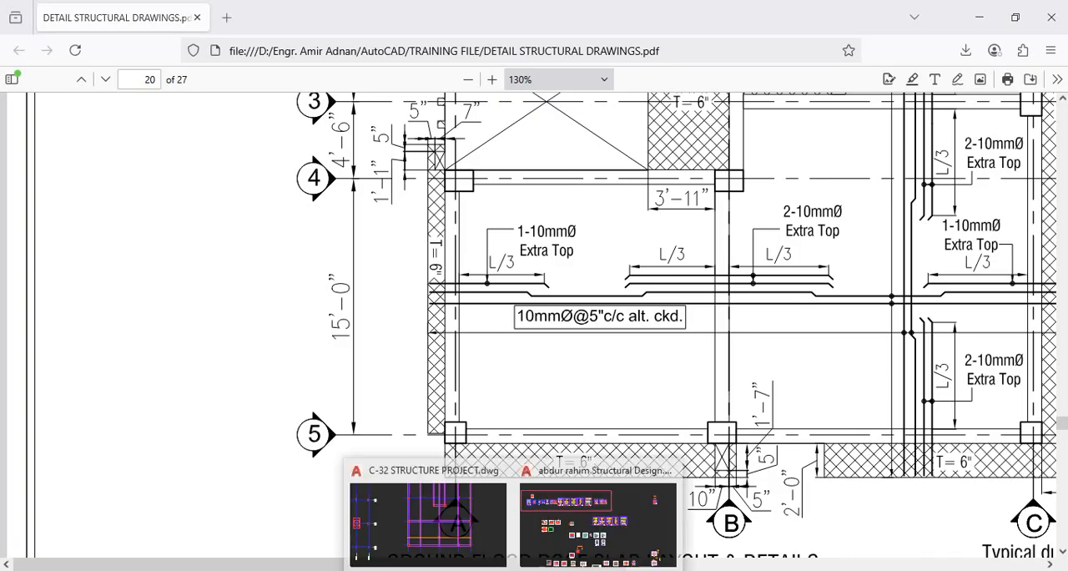
left_click(467, 509)
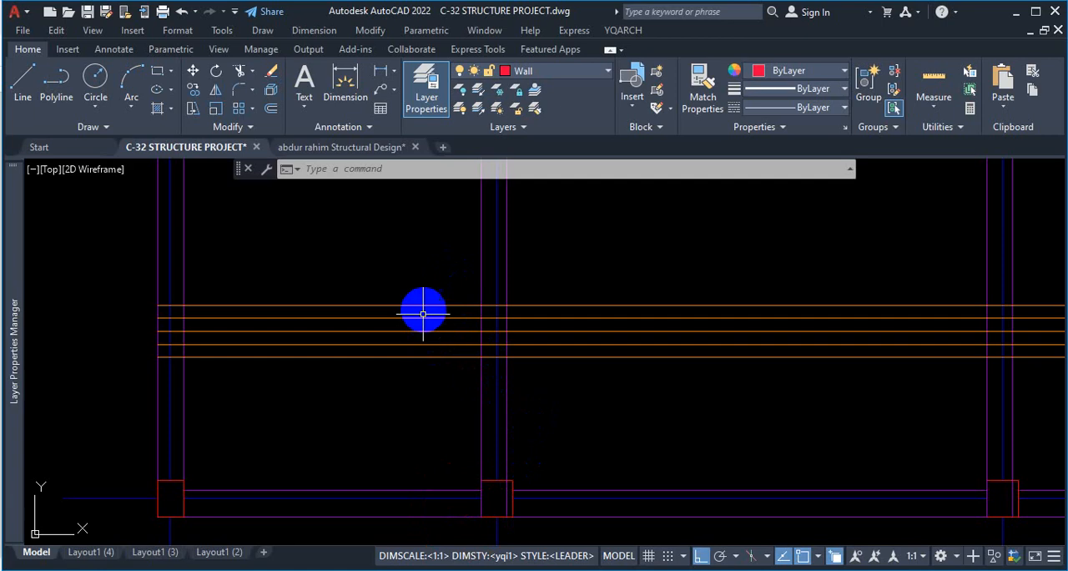
scroll(423, 313, "down", 5)
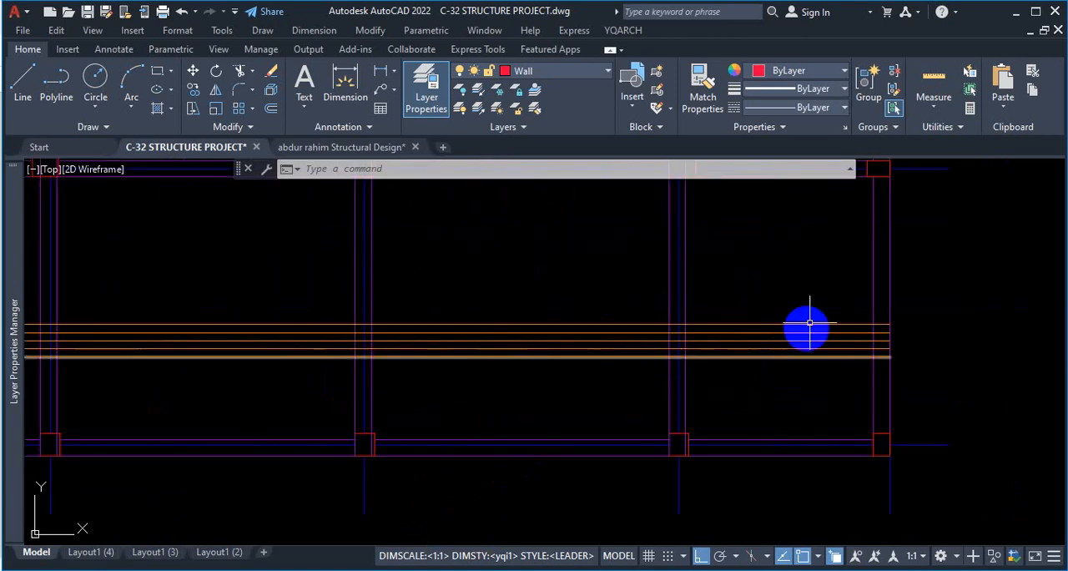
scroll(863, 368, "down", 2)
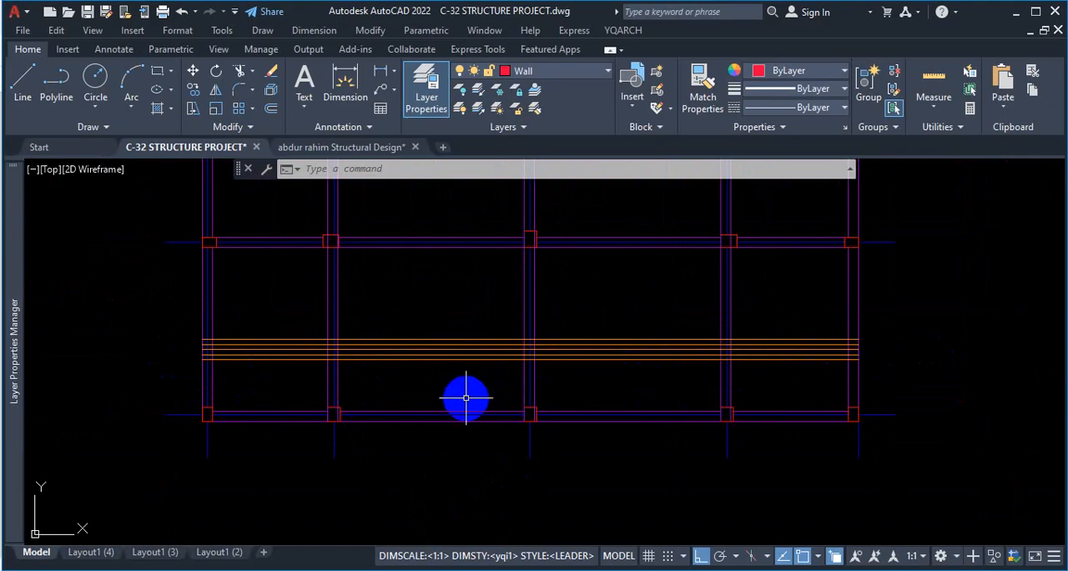
scroll(255, 351, "up", 3)
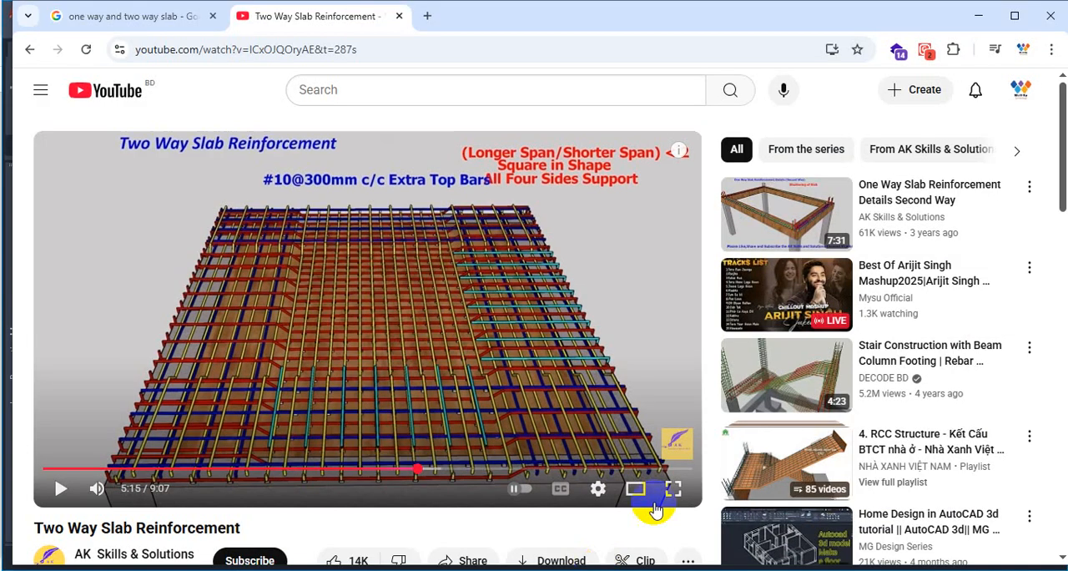
key("ctrl+1")
left_click(394, 343)
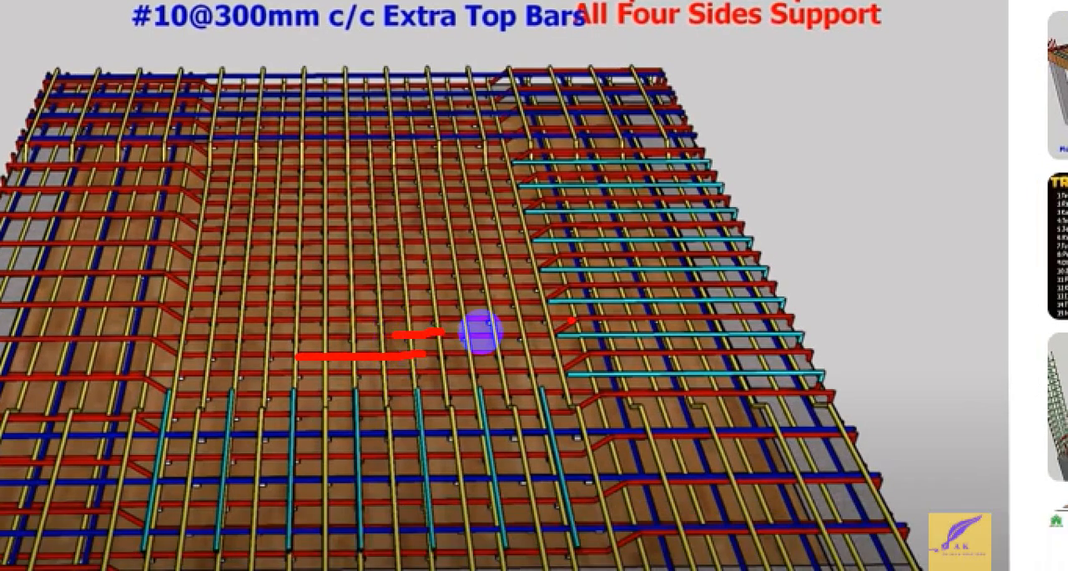
key("Escape")
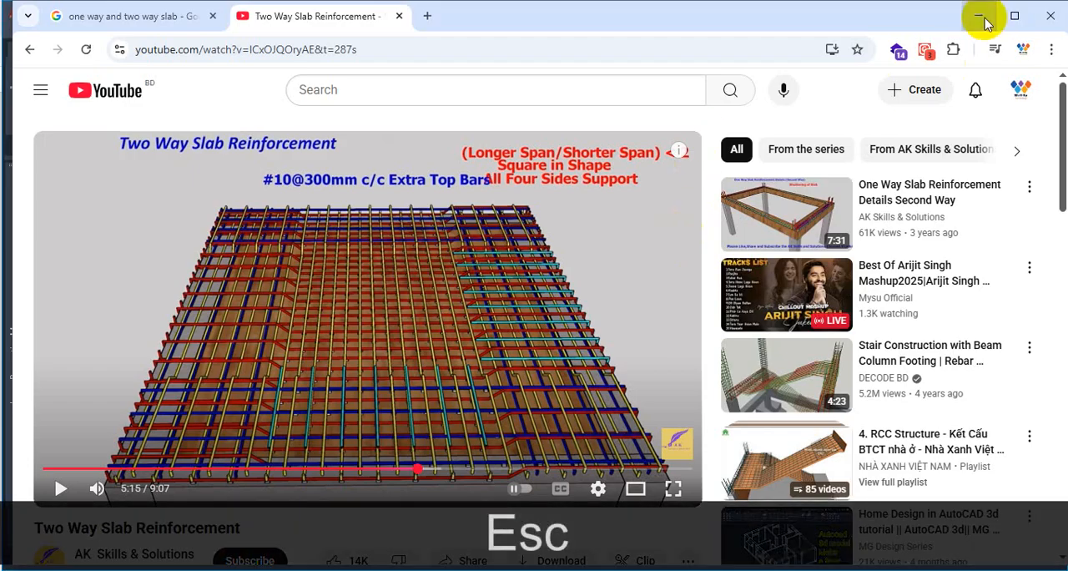
left_click(981, 16)
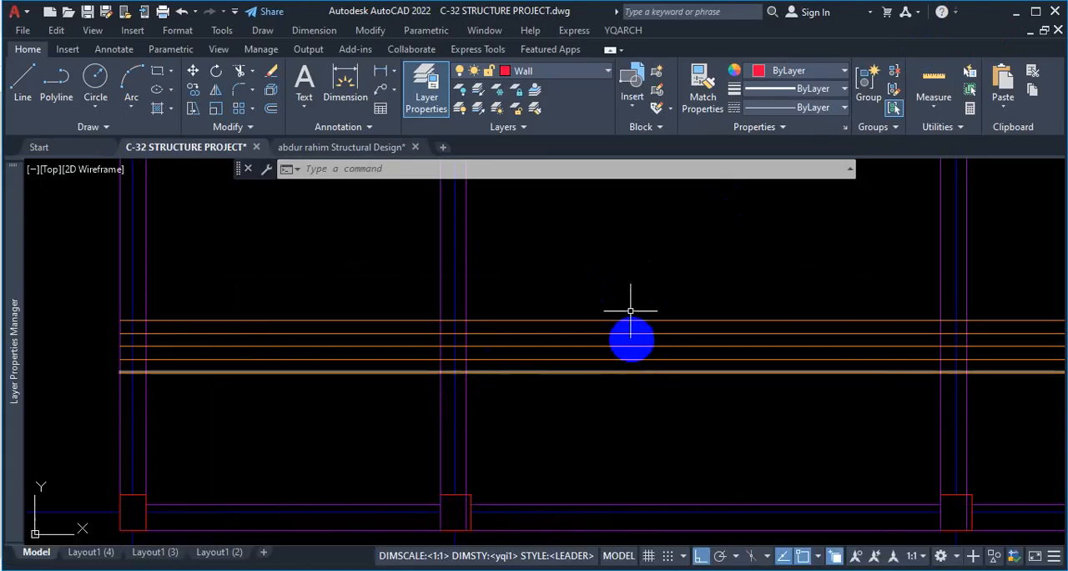
scroll(584, 322, "down", 2)
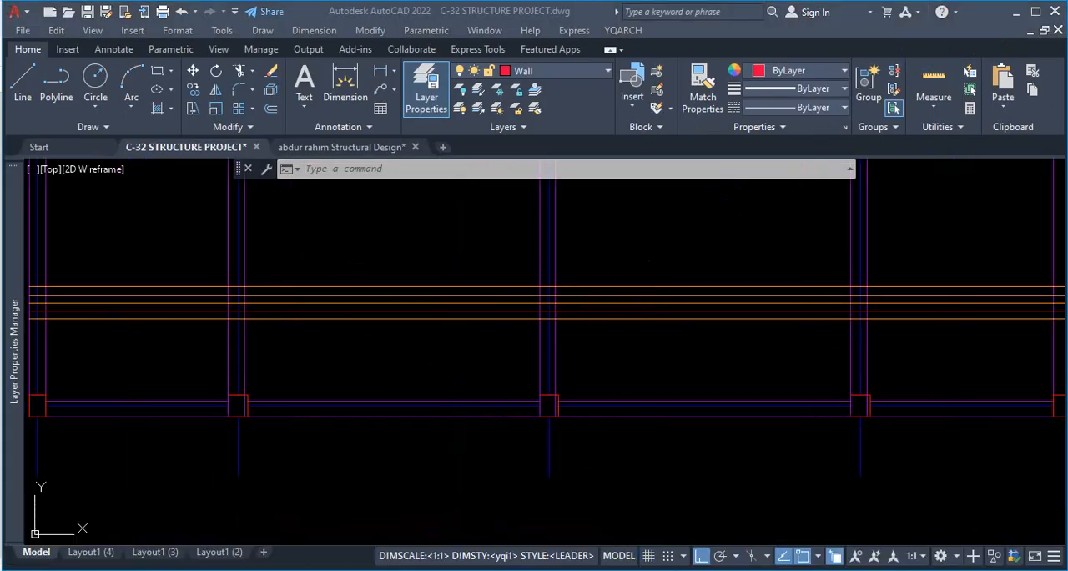
left_click(645, 569)
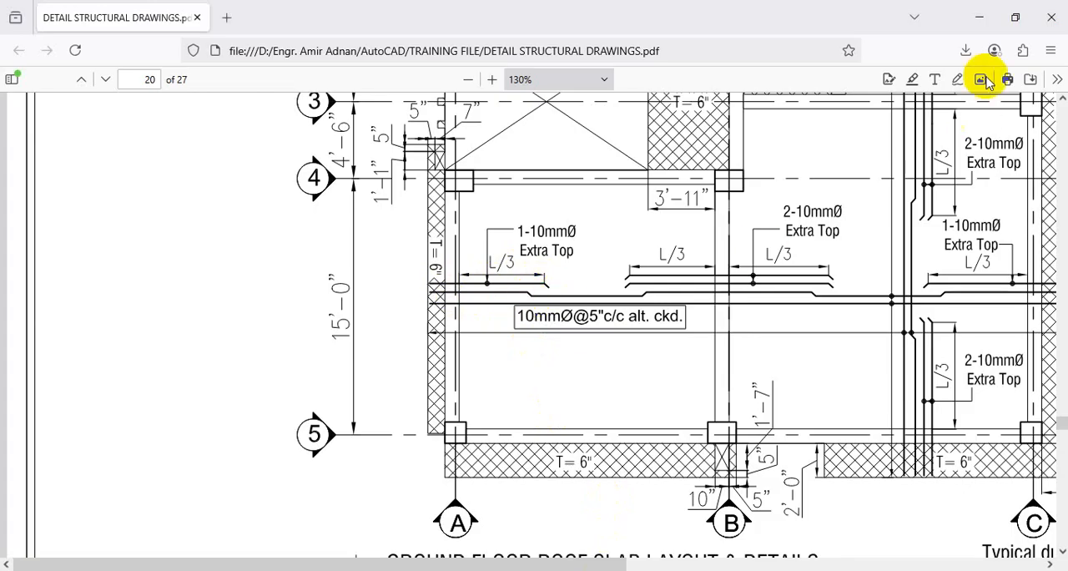
left_click(978, 19)
Offset the uppermost rod line 10" upward and the lowest rod line 10" downward.
scroll(425, 375, "down", 3)
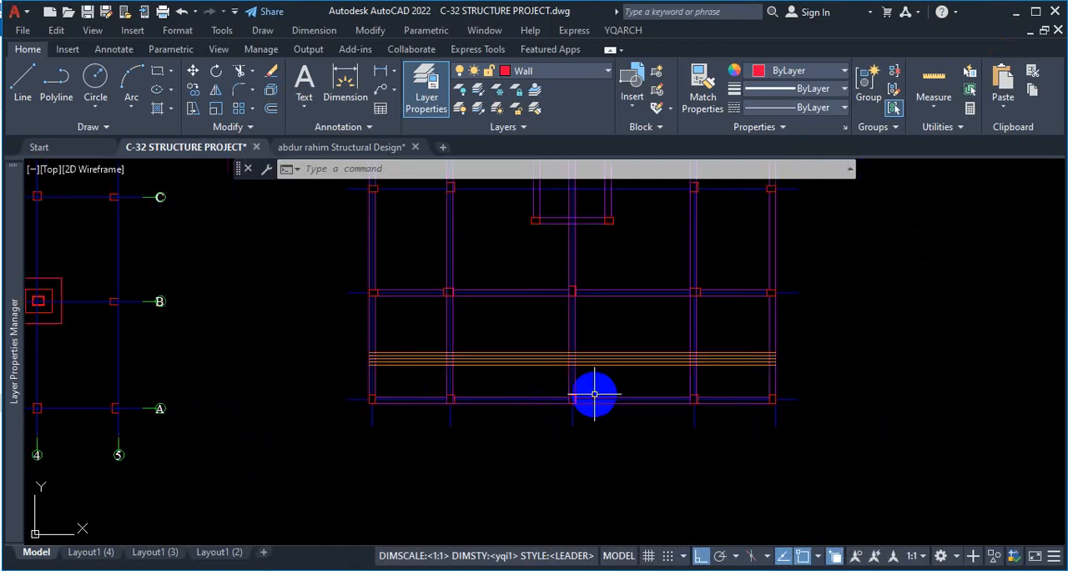
scroll(420, 363, "up", 5)
scroll(412, 351, "up", 3)
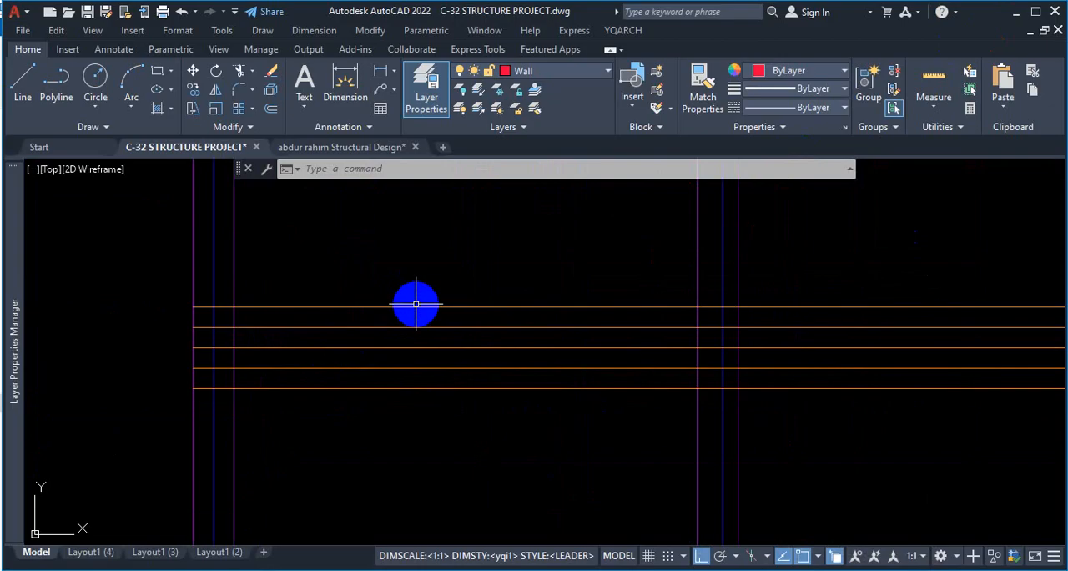
key("Escape")
type("o")
key("Return")
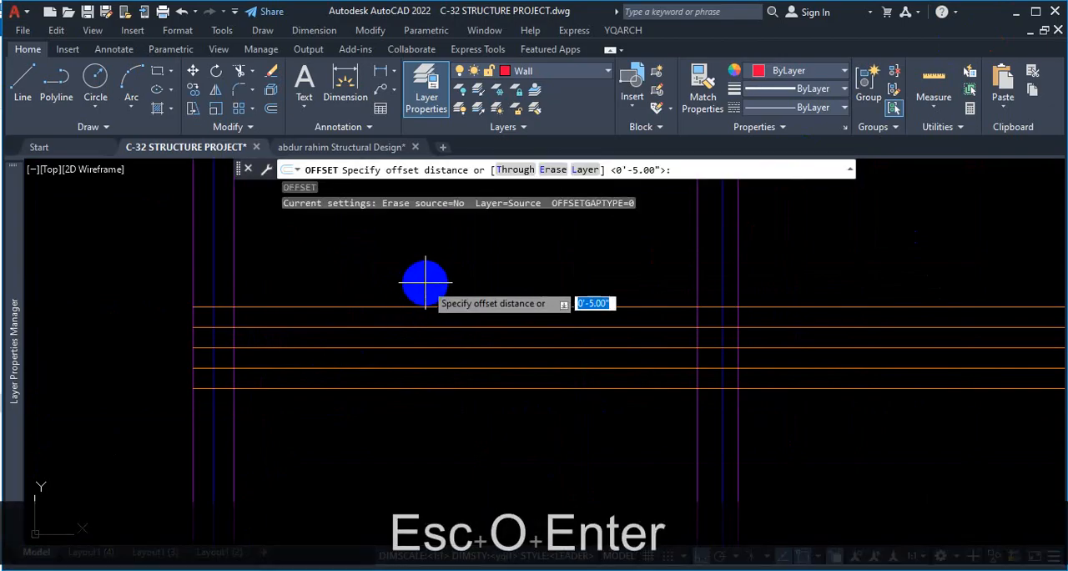
type("10")
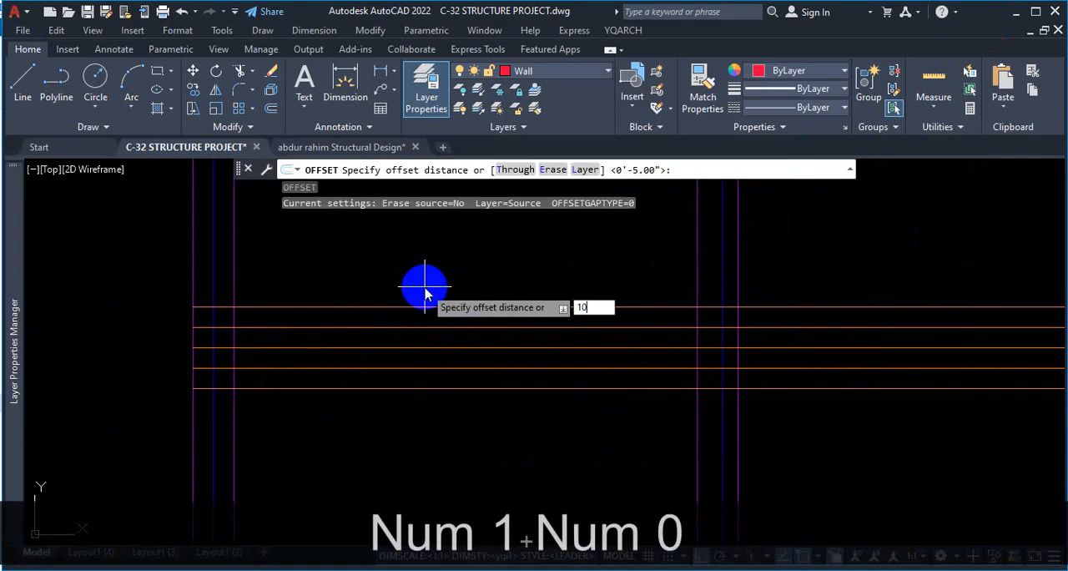
key("Return")
left_click(442, 308)
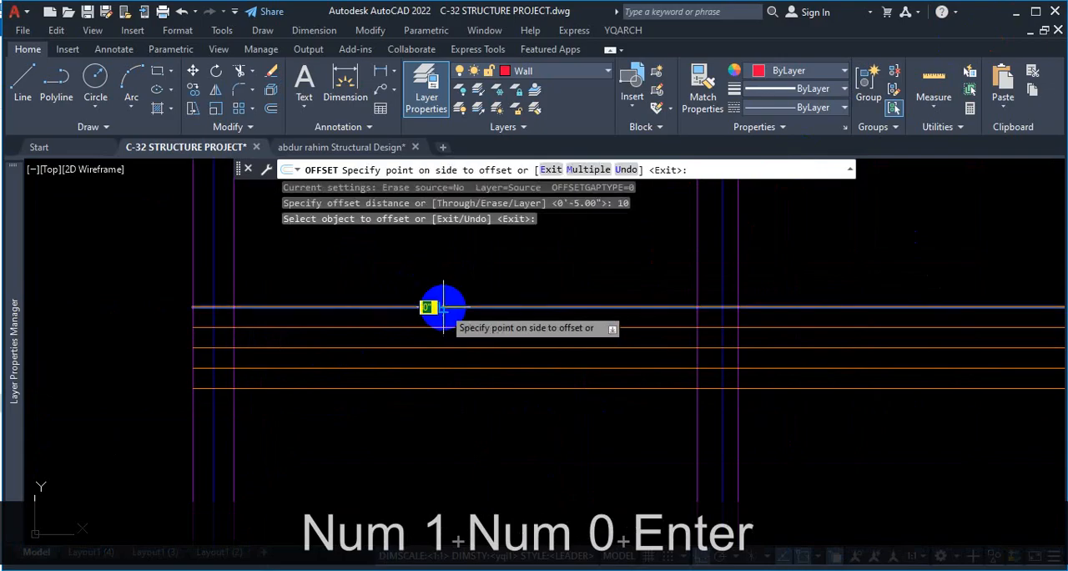
left_click(446, 282)
left_click(442, 389)
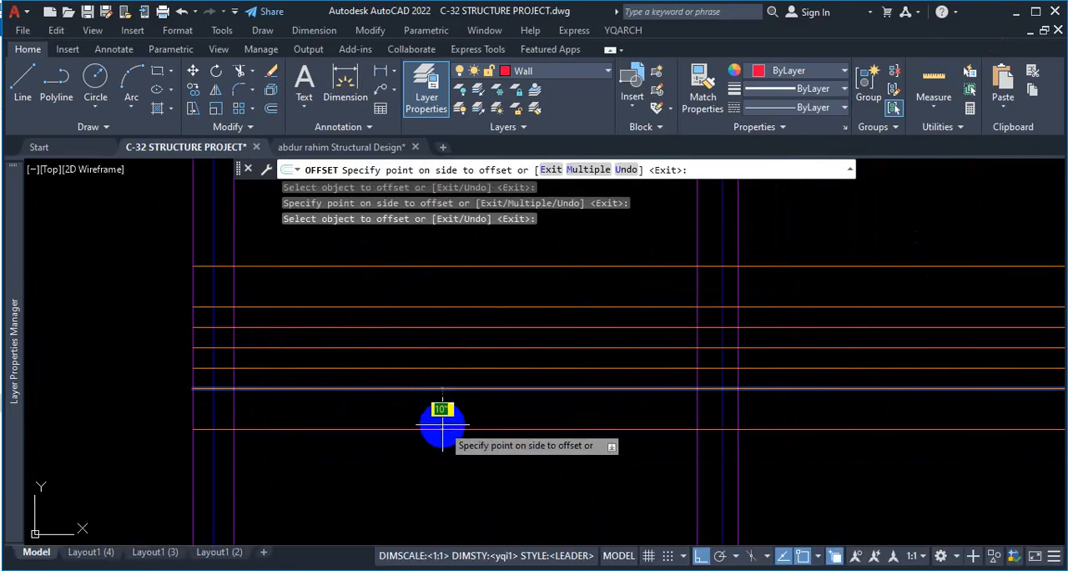
left_click(443, 417)
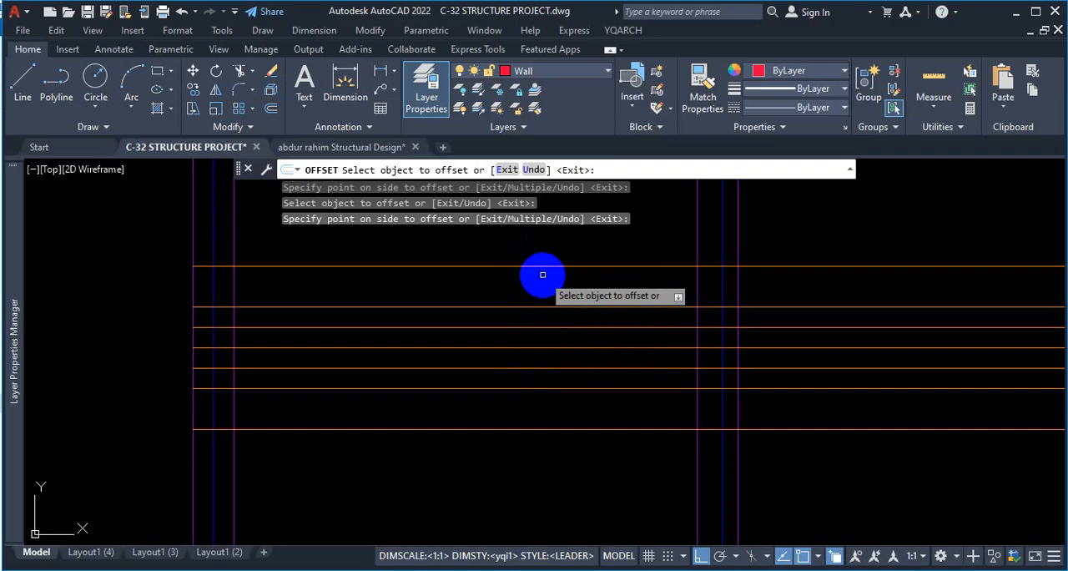
key("Escape")
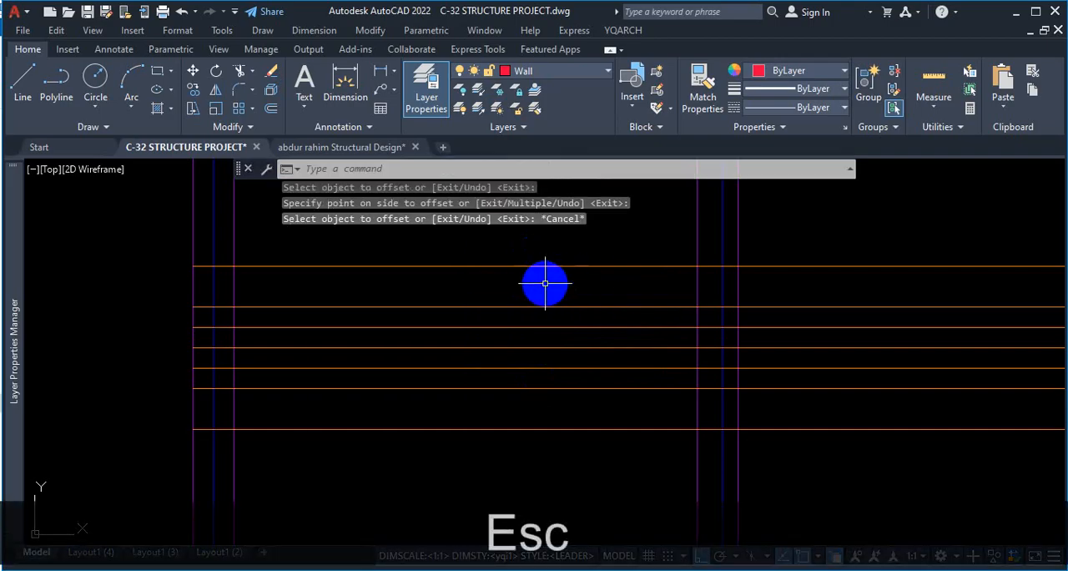
Check in the PDF slab detail how far the 1-10mmØ extra top bar extends from the beam at grid A, and return to the drawing.
scroll(319, 321, "down", 4)
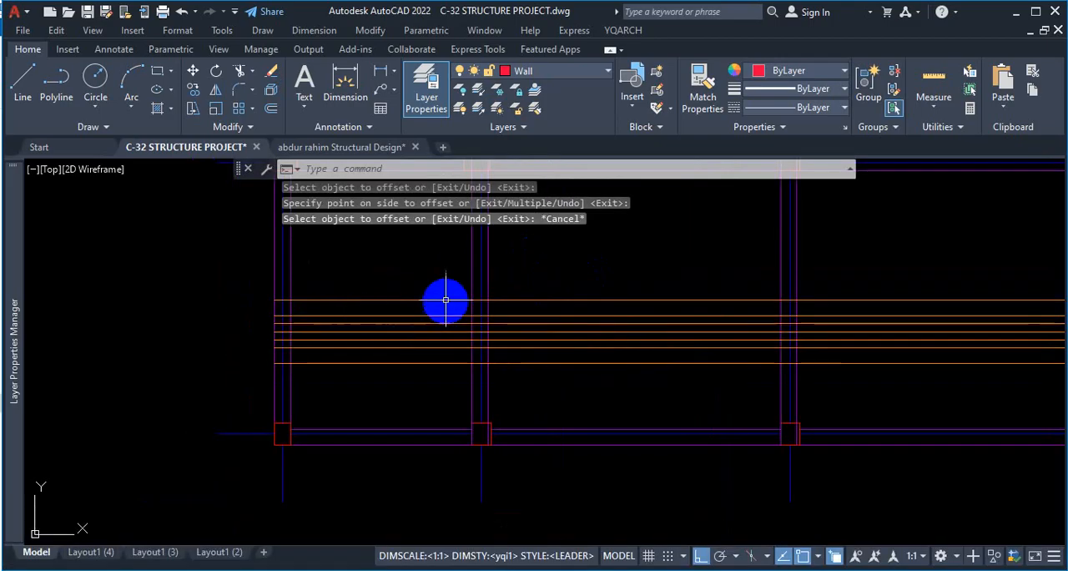
scroll(444, 302, "up", 4)
left_click(541, 569)
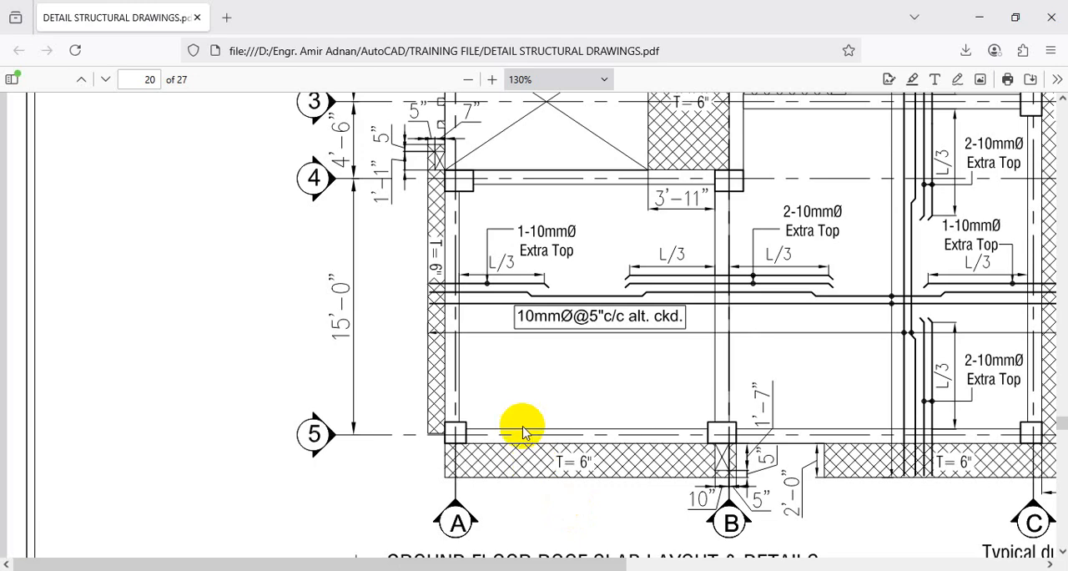
key("ctrl+1")
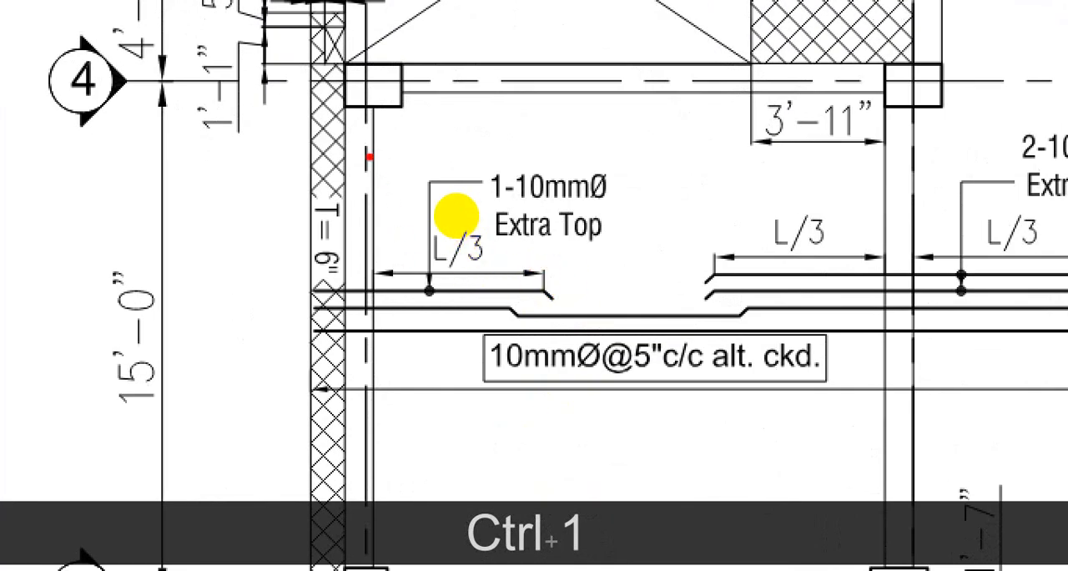
left_click_drag(370, 157, 381, 249)
left_click_drag(462, 275, 531, 273)
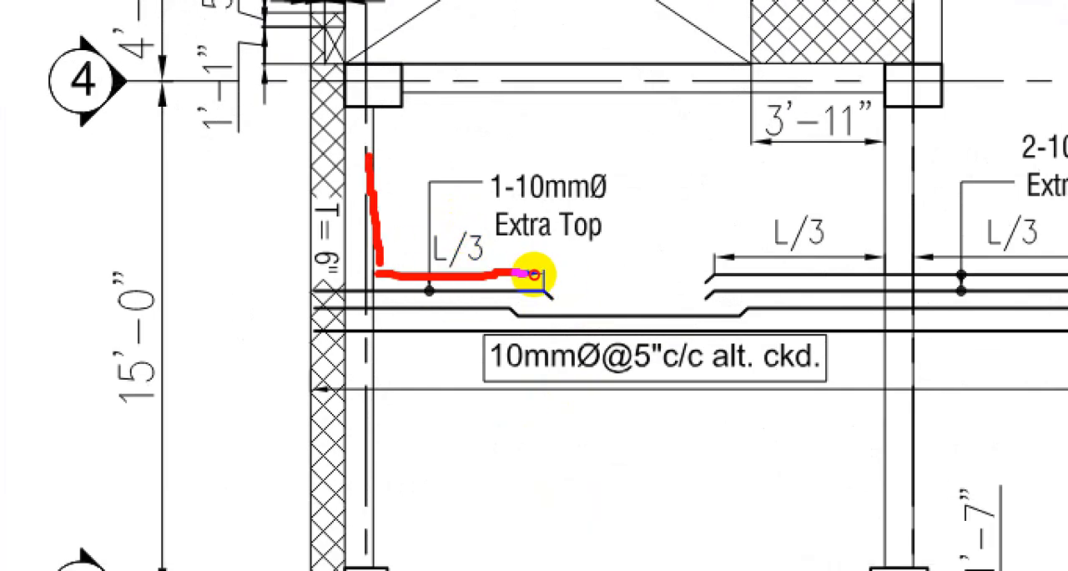
key("ctrl+1")
key("Escape")
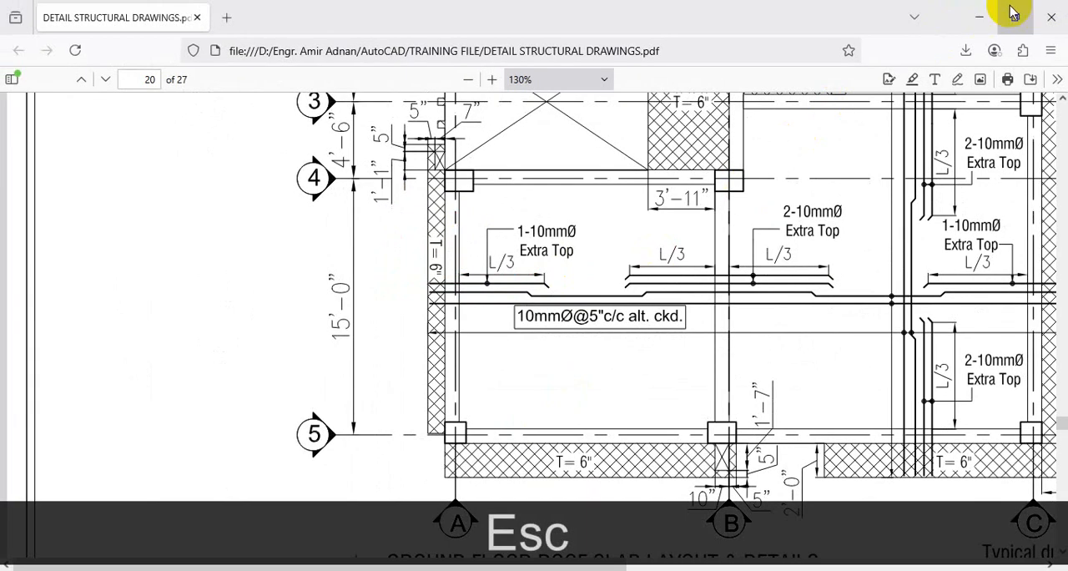
left_click(977, 18)
Trim the uppermost rod line out of the left end beam and the second vertical beam, back to the beam faces.
scroll(584, 310, "down", 3)
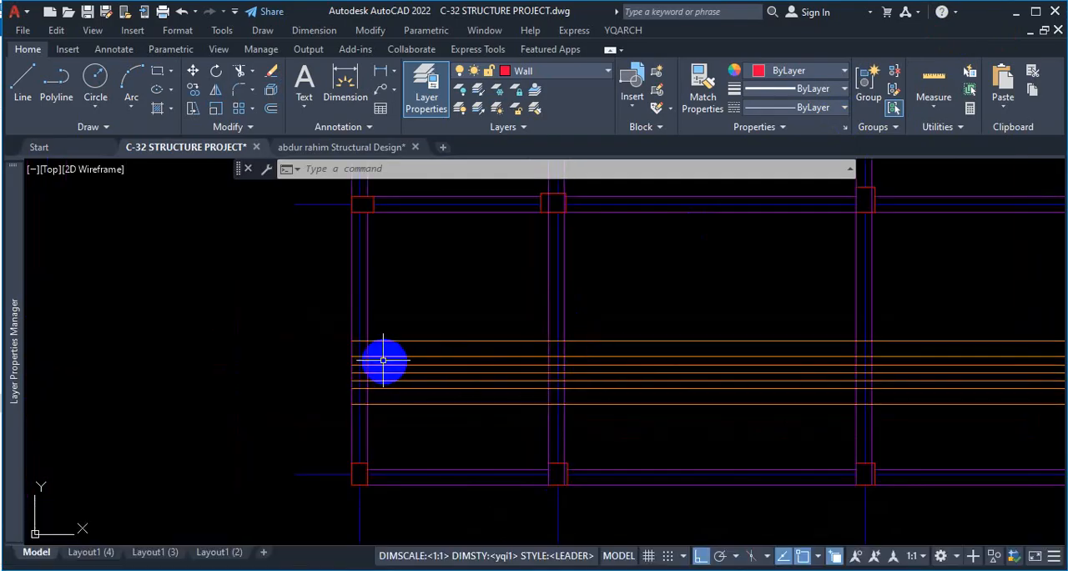
scroll(355, 346, "up", 5)
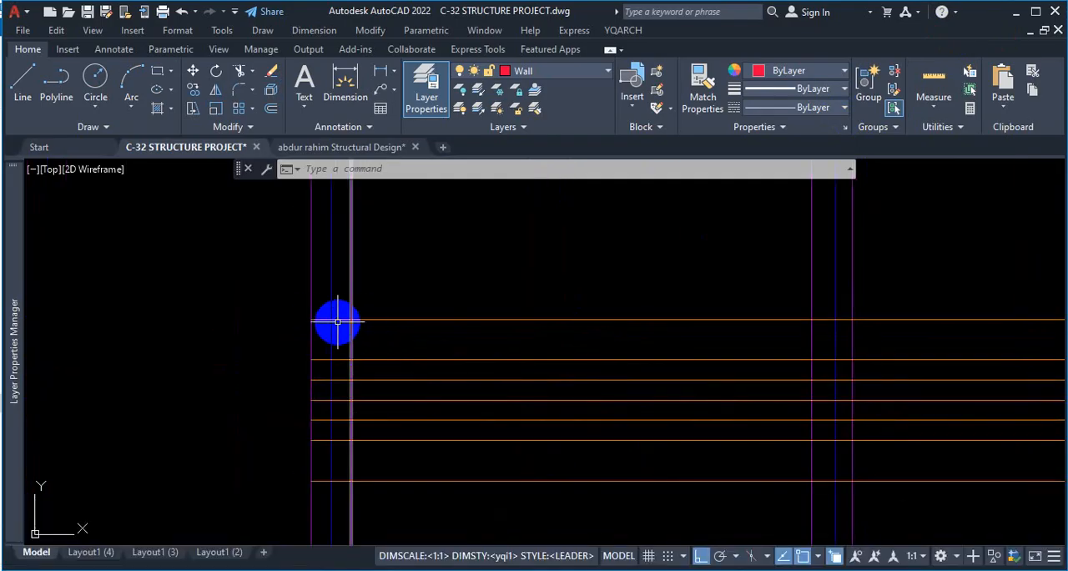
scroll(334, 325, "down", 2)
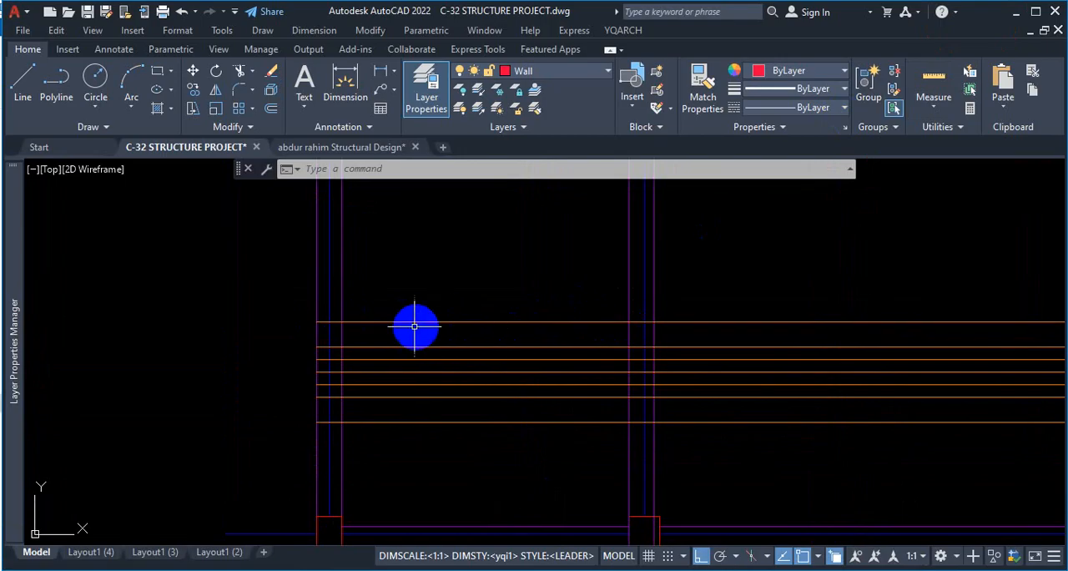
mouse_move(469, 320)
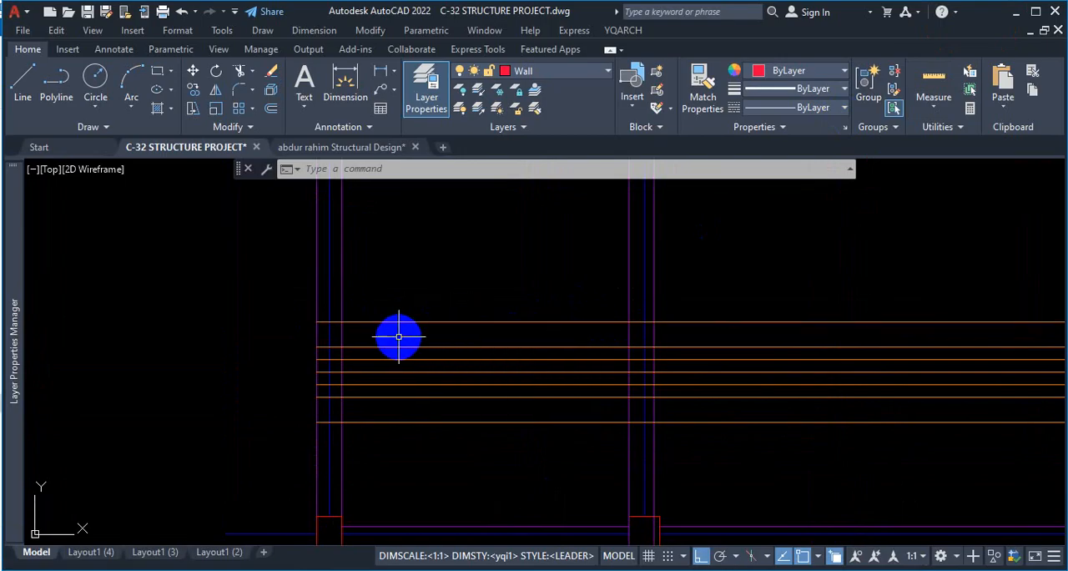
type("trb")
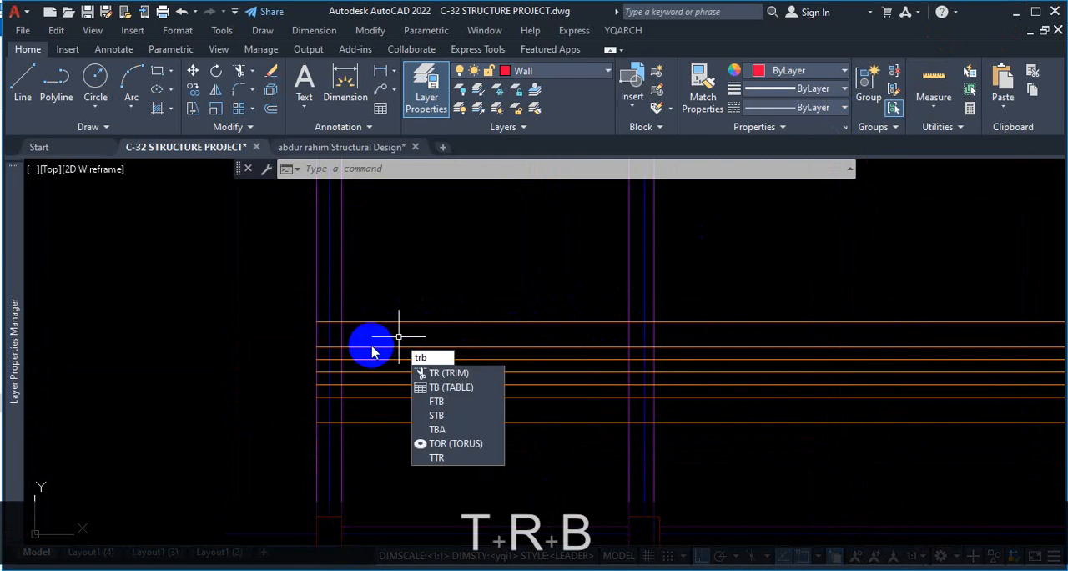
key("BackSpace")
key("Return")
scroll(315, 317, "up", 4)
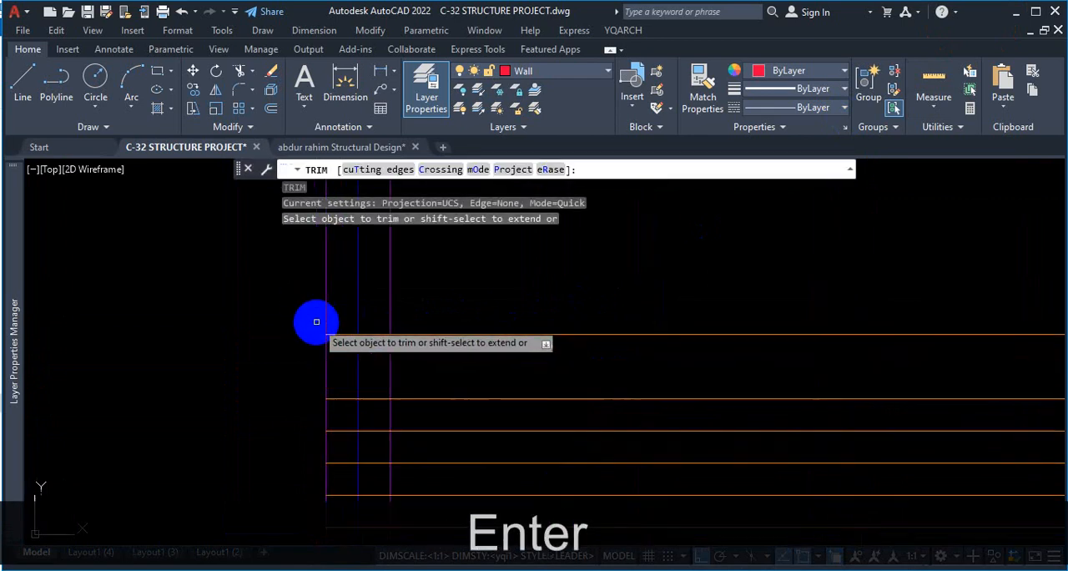
left_click(343, 339)
left_click(350, 329)
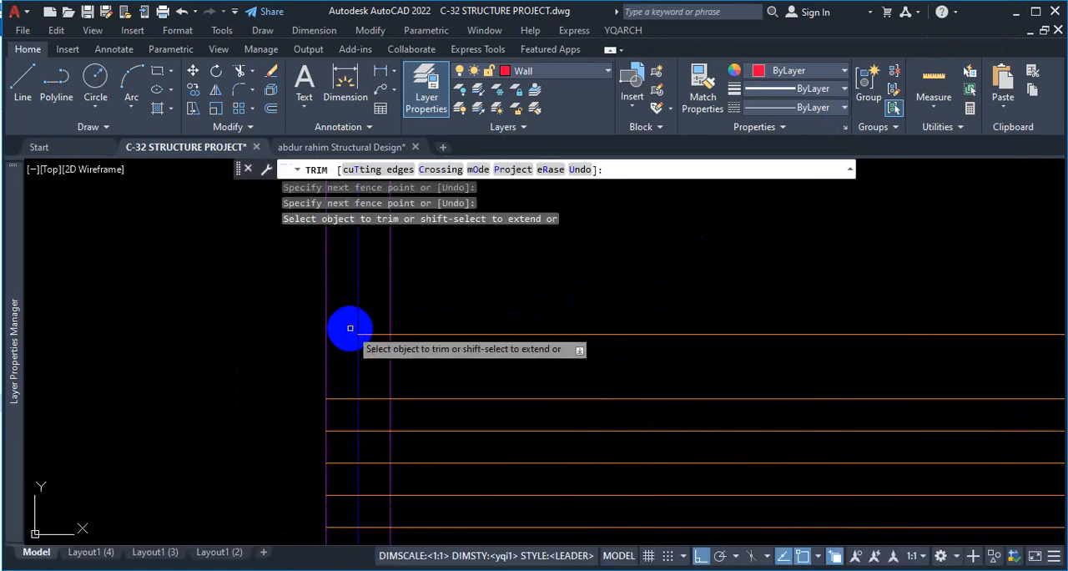
left_click(377, 334)
scroll(363, 299, "down", 6)
scroll(556, 299, "up", 4)
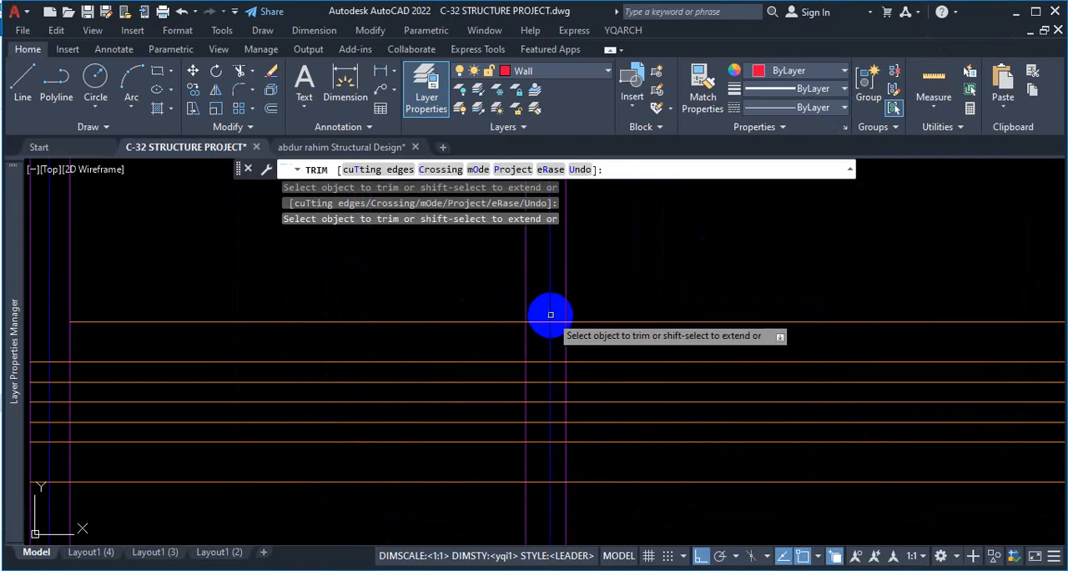
scroll(542, 317, "down", 4)
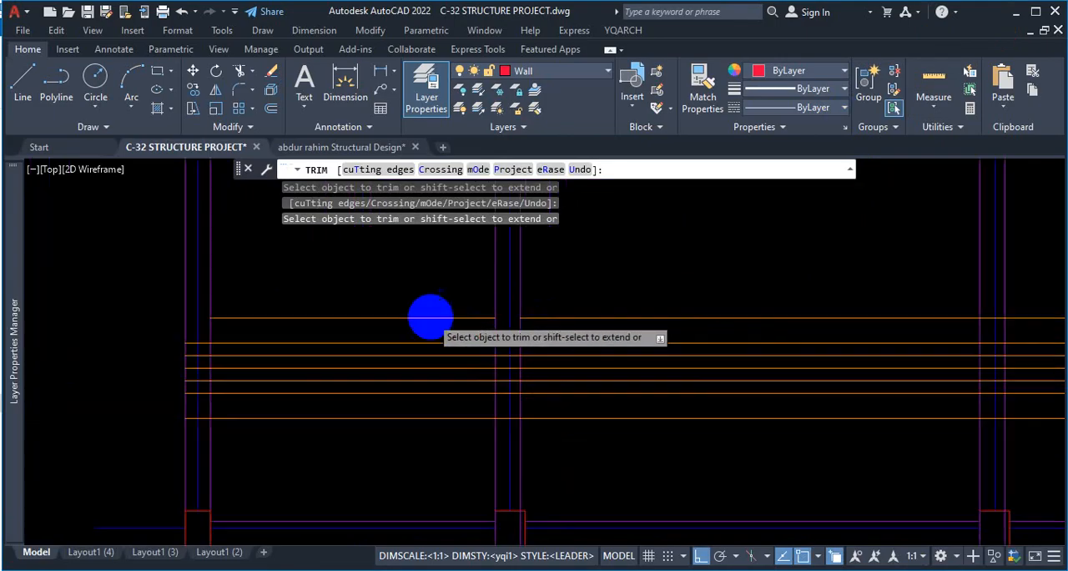
Trim the uppermost rod line out of the third, fourth and right end vertical beams.
scroll(672, 314, "up", 5)
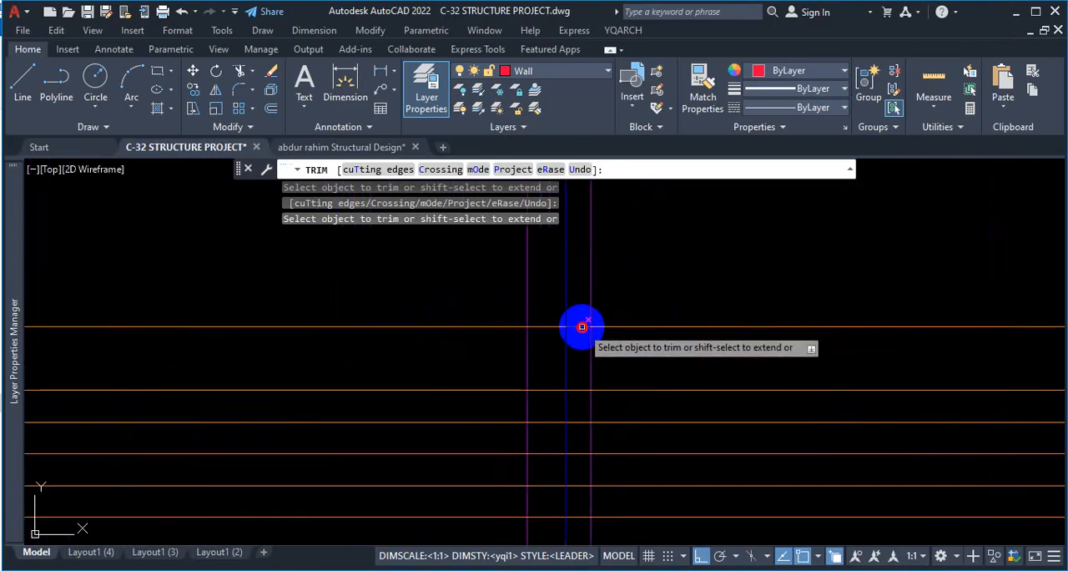
left_click(552, 328)
scroll(658, 336, "down", 4)
scroll(725, 322, "up", 4)
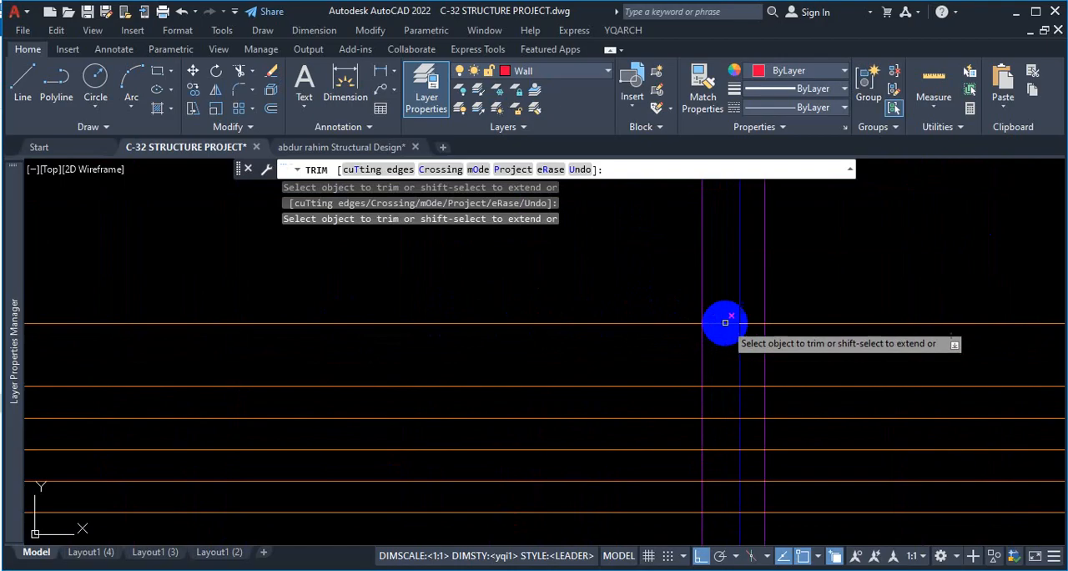
left_click(721, 323)
left_click(751, 327)
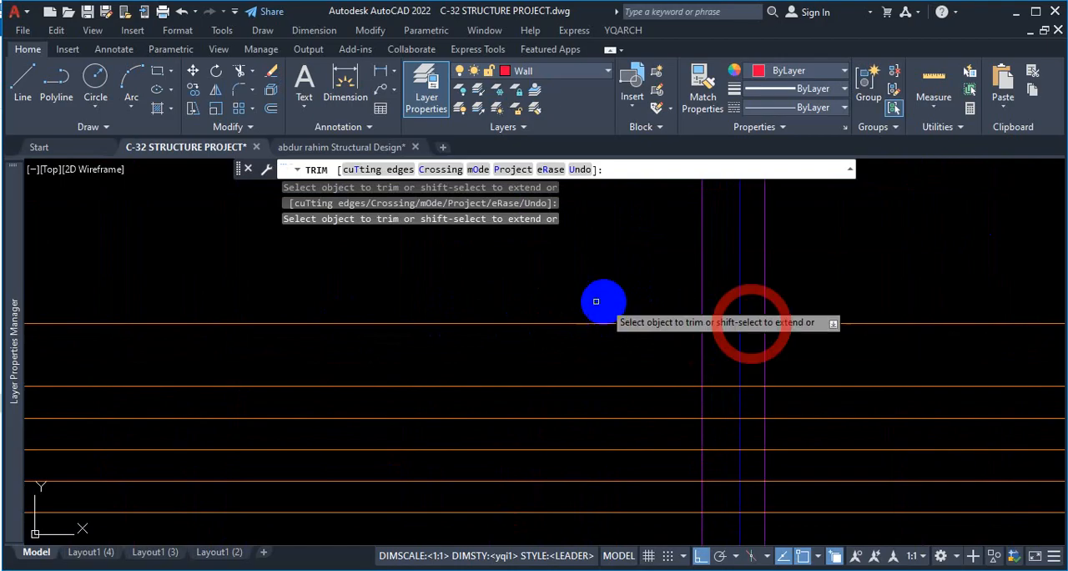
scroll(780, 317, "down", 3)
scroll(788, 314, "up", 3)
scroll(790, 312, "down", 3)
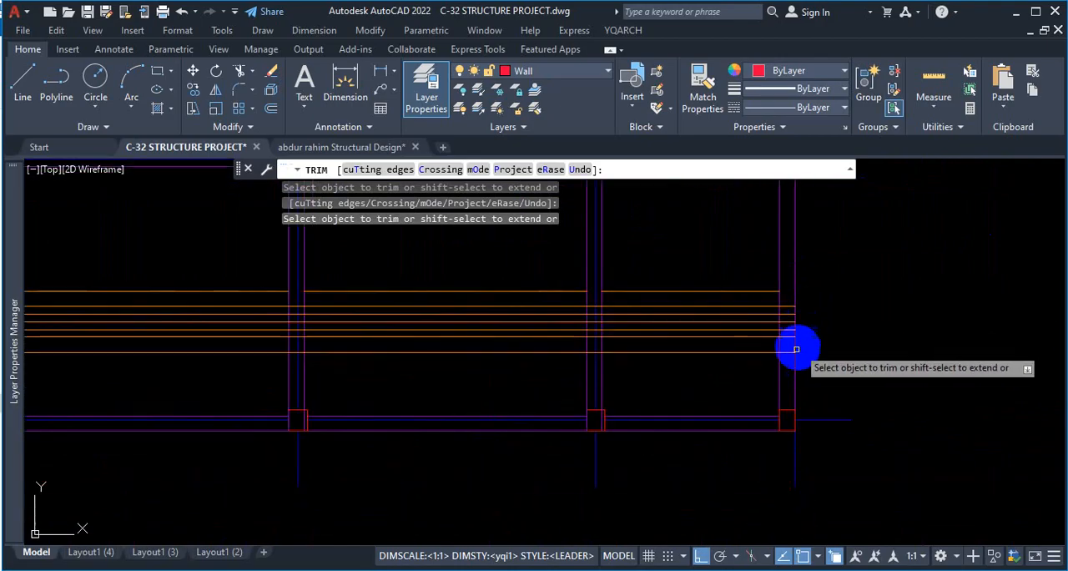
Trim the lowest rod line out of the right end beam and the fourth and third vertical beams.
left_click(785, 352)
scroll(593, 352, "up", 3)
scroll(594, 353, "up", 3)
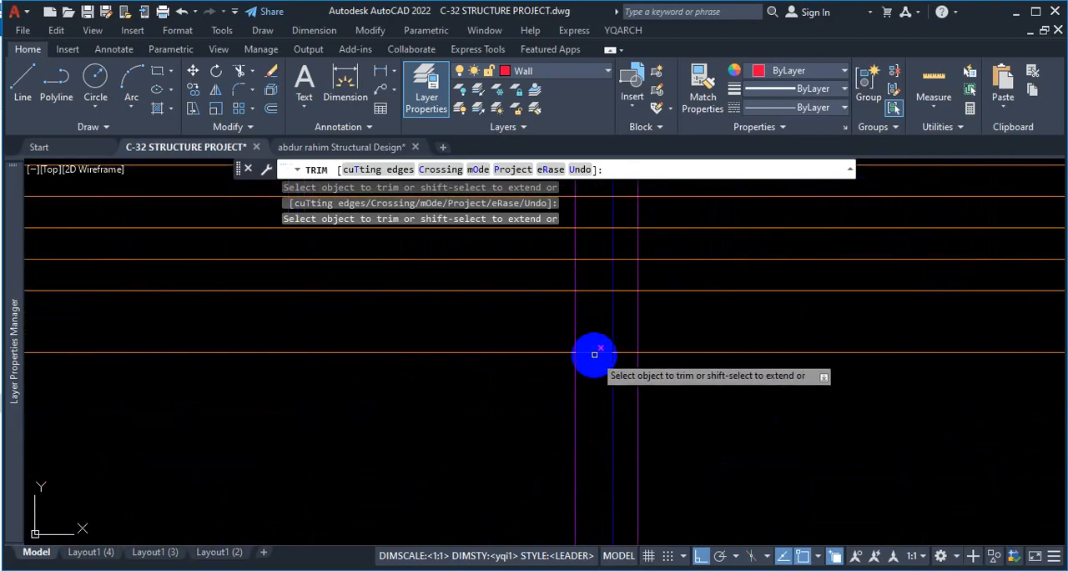
left_click(596, 351)
key("Return")
scroll(775, 358, "down", 3)
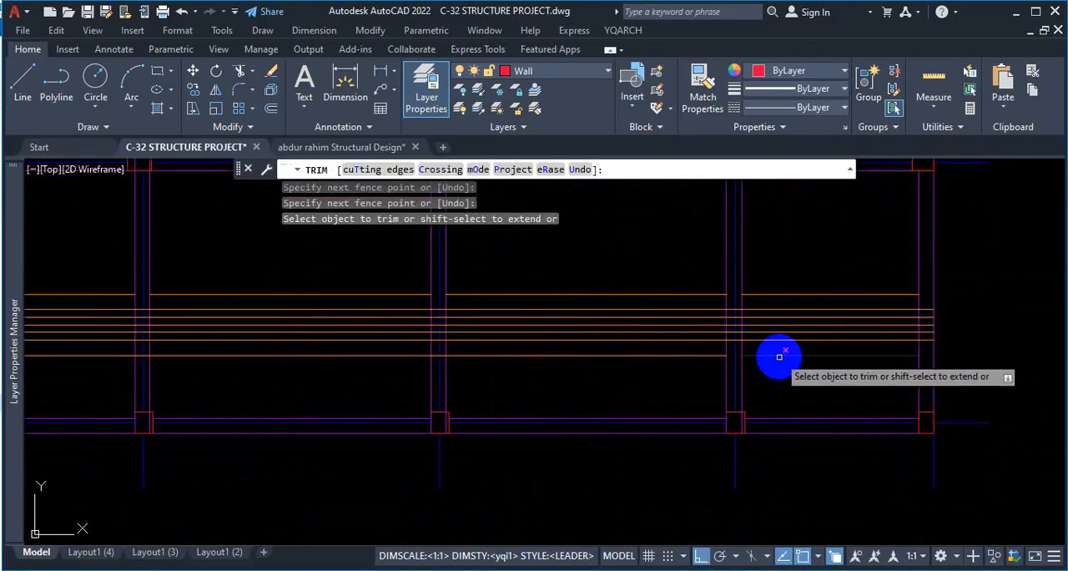
scroll(436, 336, "up", 3)
left_click(452, 327)
left_click(451, 358)
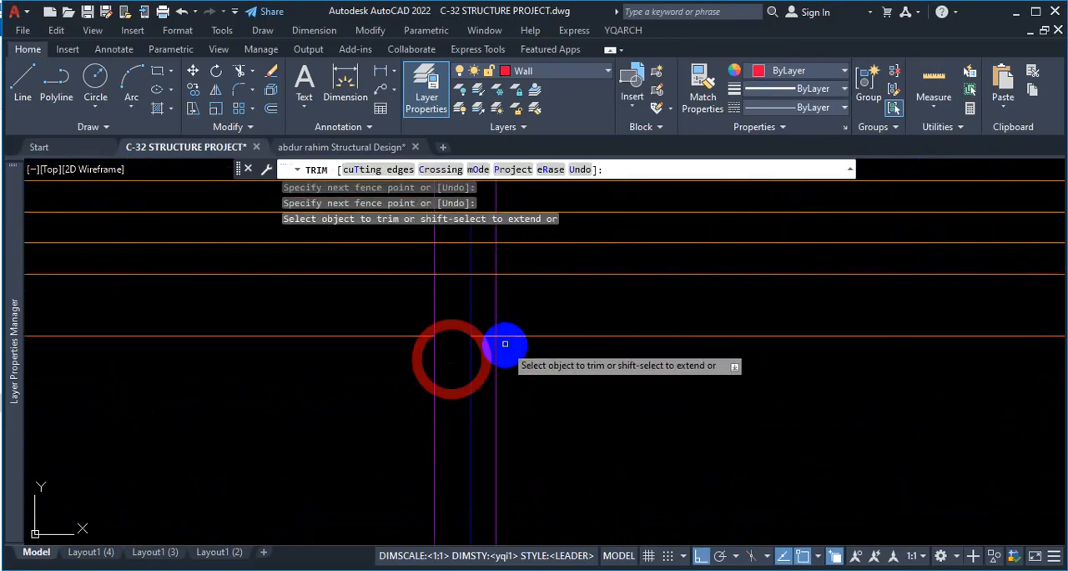
left_click(485, 326)
left_click(484, 340)
scroll(544, 350, "down", 5)
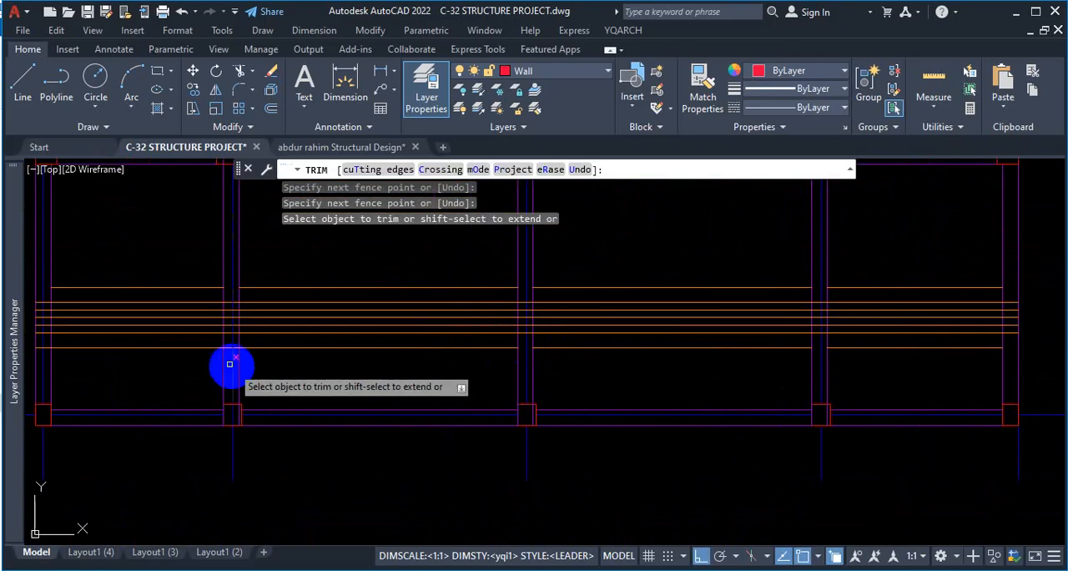
Trim the lowest rod line out of the second vertical beam and the left end beam, and finish trimming.
scroll(225, 350, "up", 5)
left_click(248, 328)
left_click(245, 351)
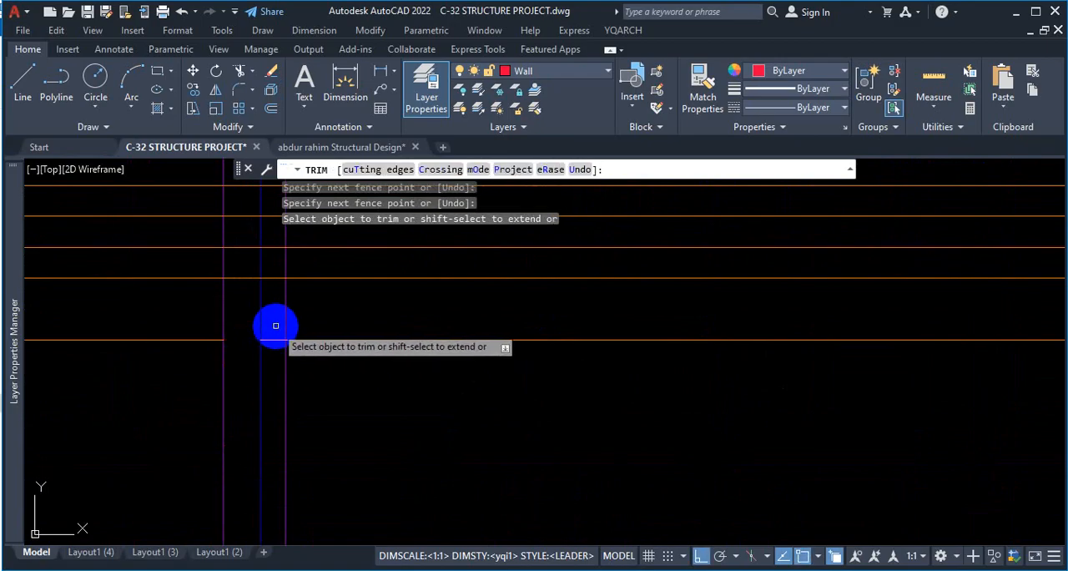
scroll(376, 351, "down", 5)
scroll(284, 336, "up", 4)
scroll(296, 340, "up", 2)
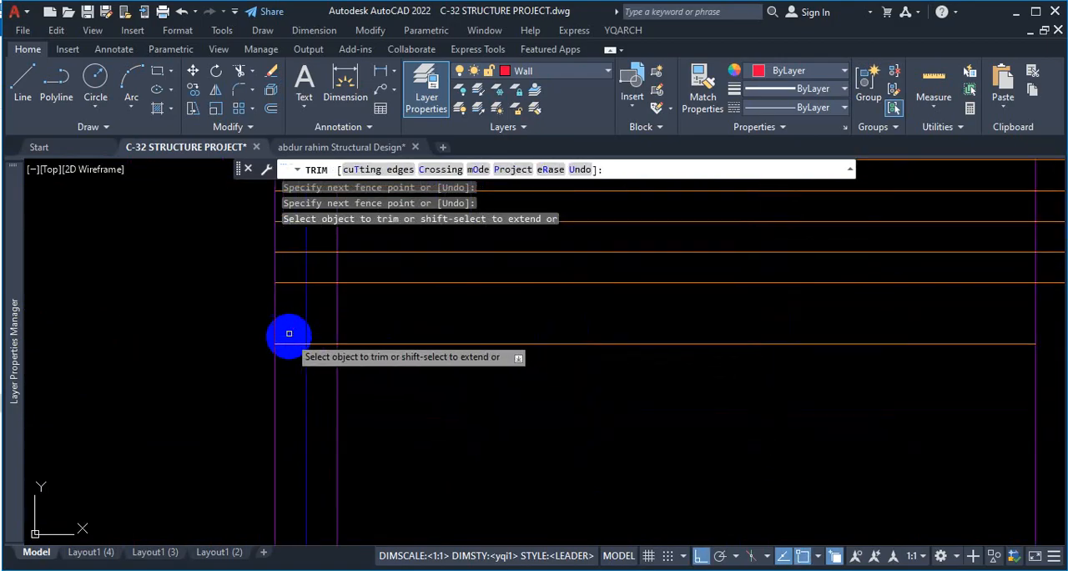
left_click(290, 329)
left_click(285, 363)
left_click(323, 337)
left_click(322, 361)
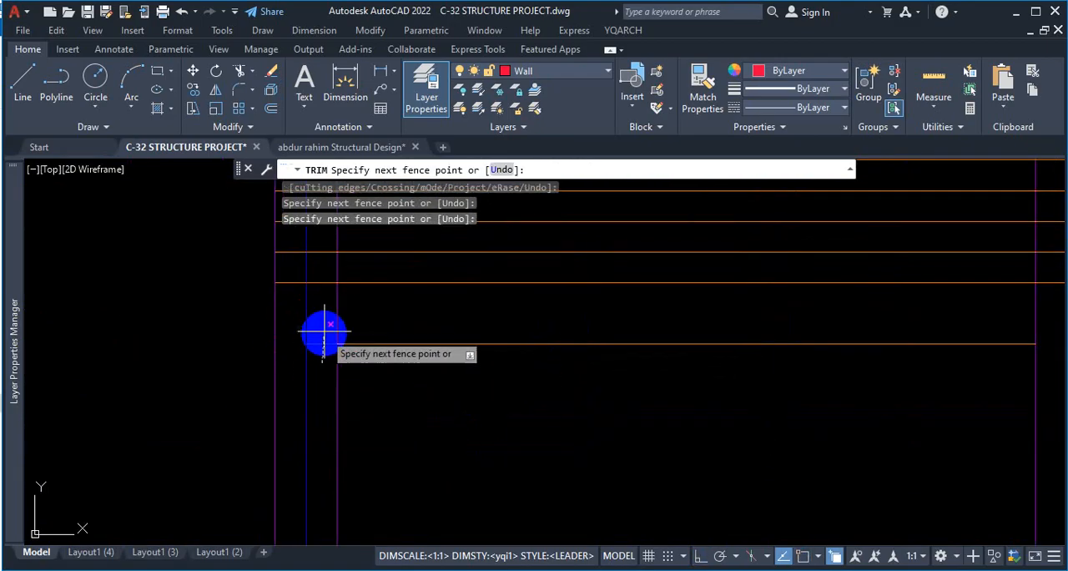
left_click(348, 370)
key("Escape")
scroll(428, 370, "down", 3)
scroll(609, 275, "up", 3)
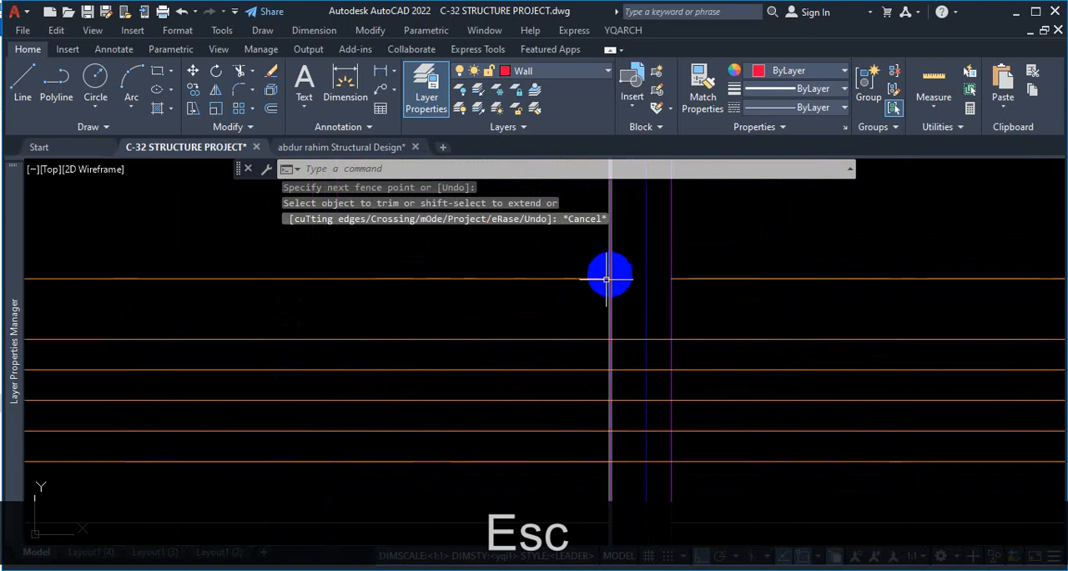
key("ctrl+1")
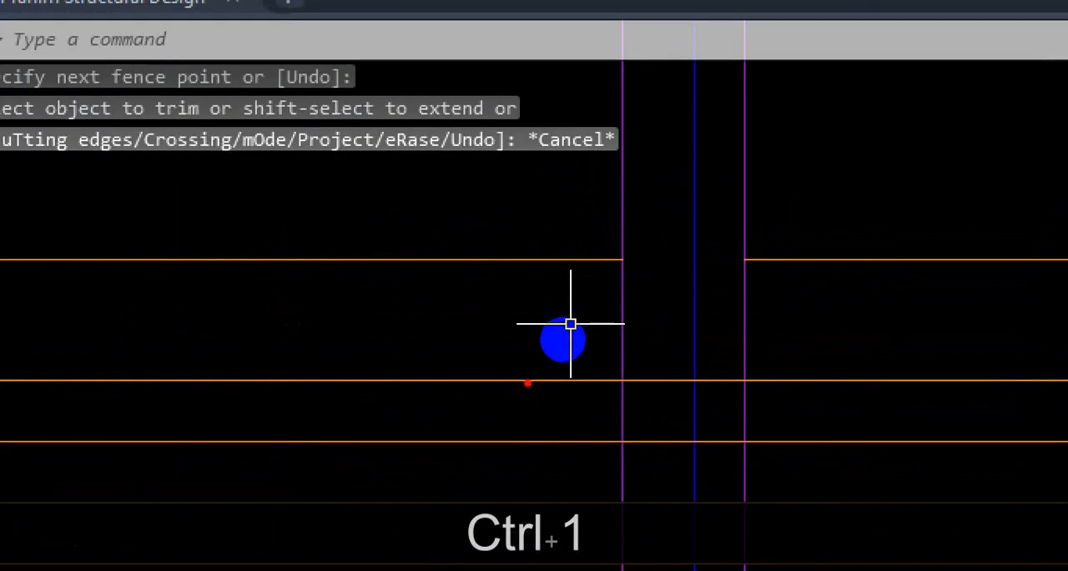
left_click_drag(519, 381, 621, 369)
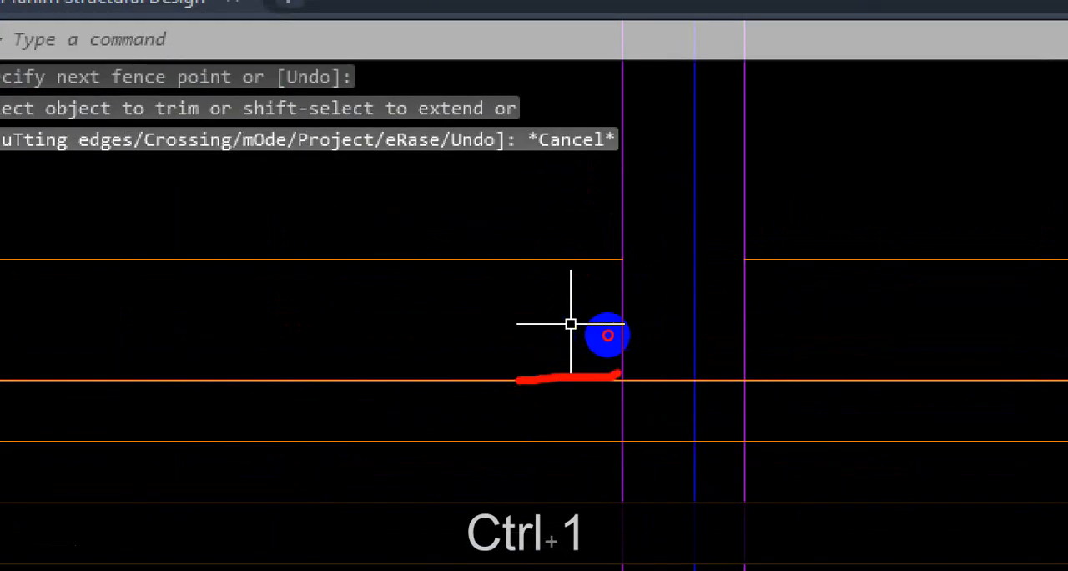
left_click_drag(539, 265, 674, 249)
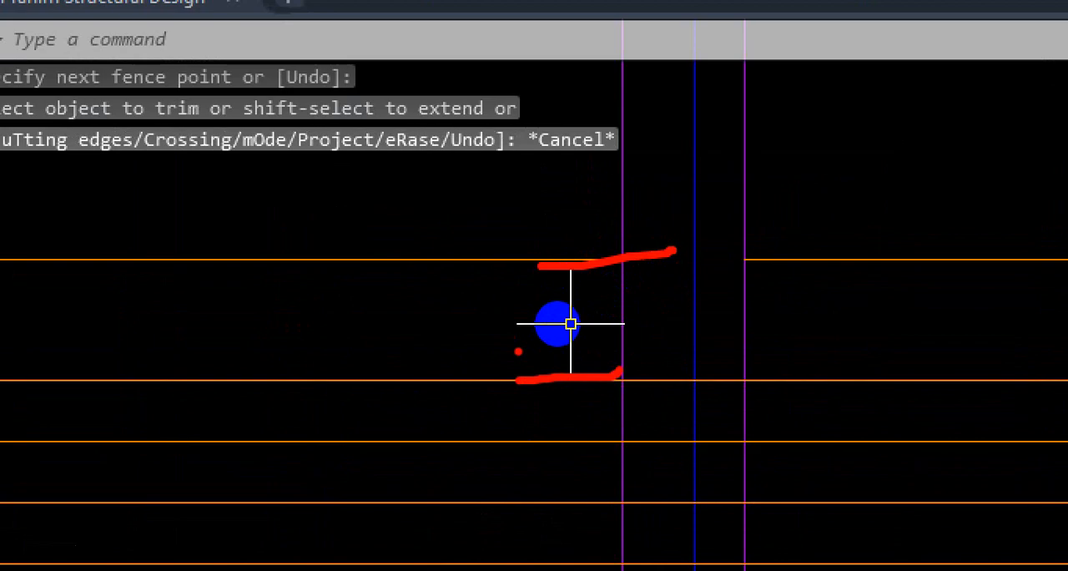
key("Escape")
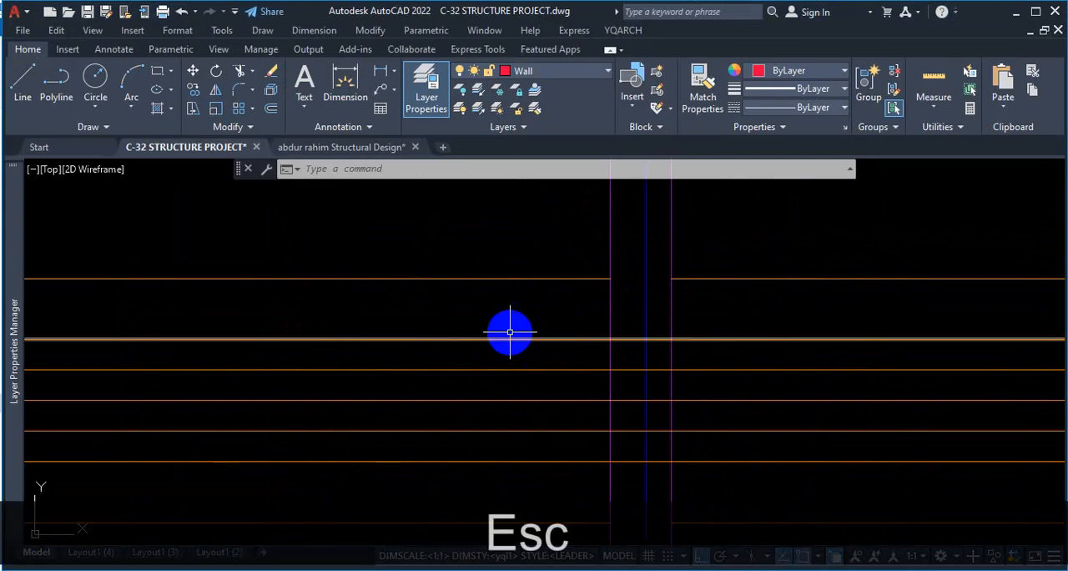
Draw a horizontal line between the beam faces in the first bay above the rod lines, and erase it.
scroll(440, 355, "down", 5)
scroll(562, 304, "up", 2)
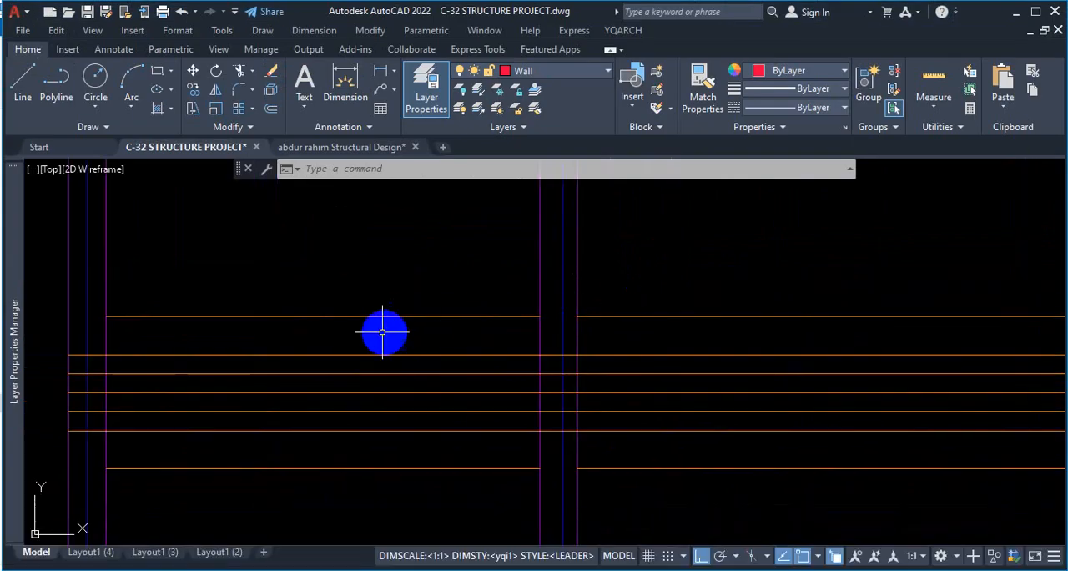
scroll(380, 332, "down", 2)
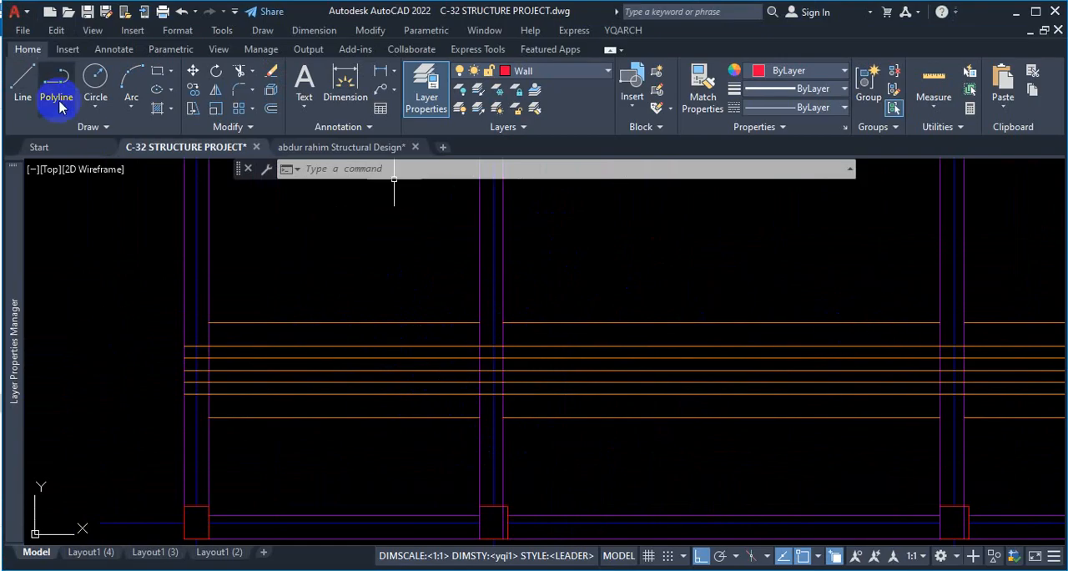
left_click(23, 92)
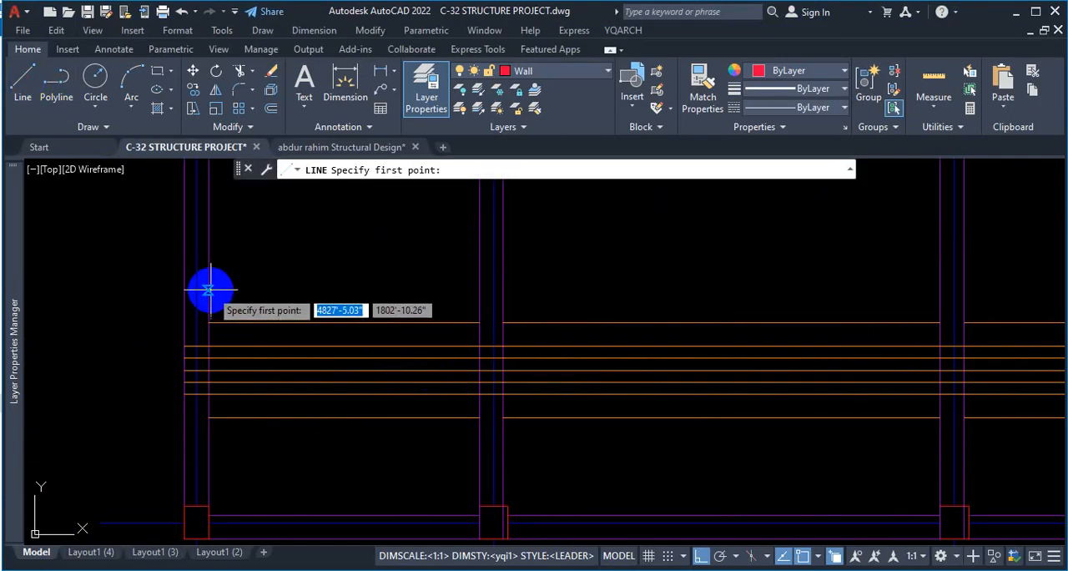
left_click(210, 289)
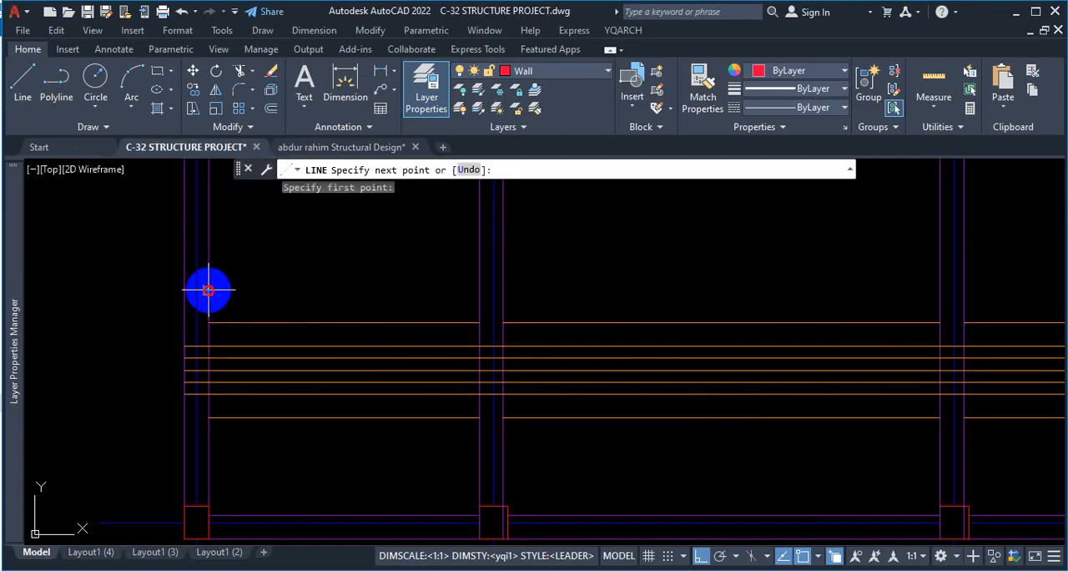
left_click(478, 289)
key("space")
key("space")
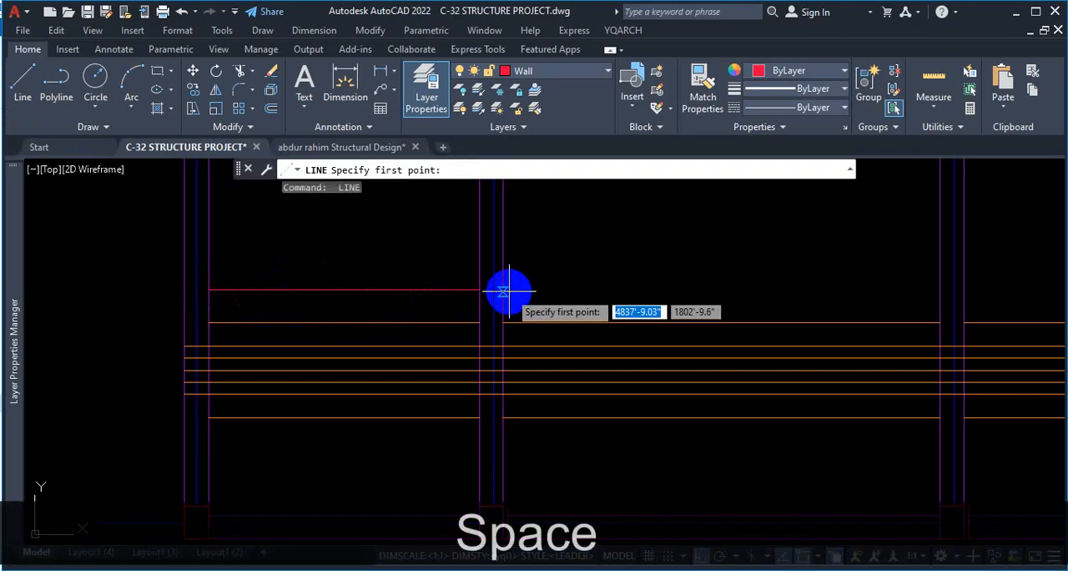
left_click(502, 289)
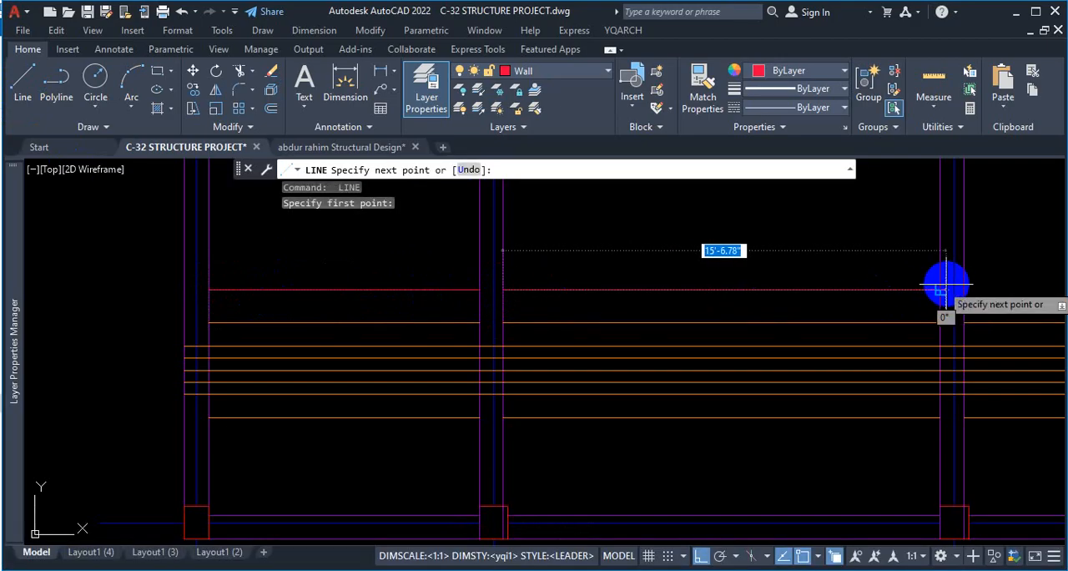
key("Escape")
left_click(413, 280)
left_click(406, 296)
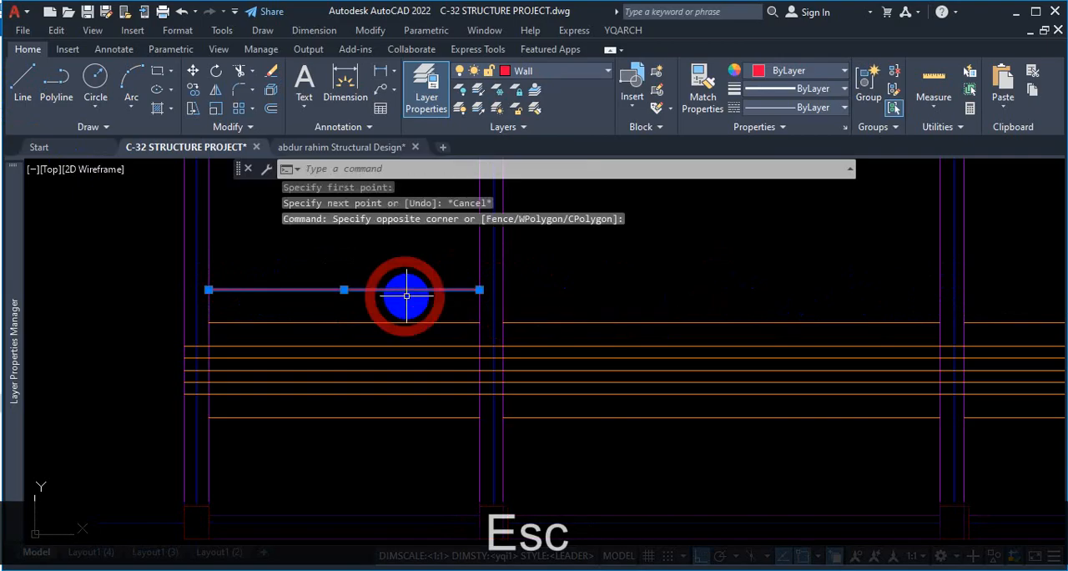
key("Delete")
scroll(410, 292, "down", 2)
scroll(953, 334, "up", 2)
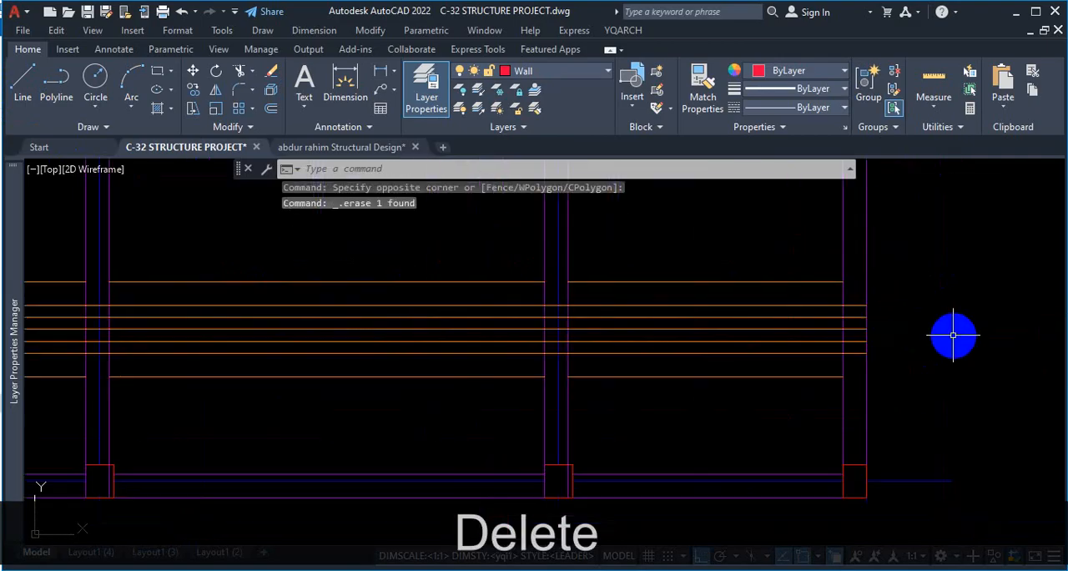
scroll(926, 361, "down", 1)
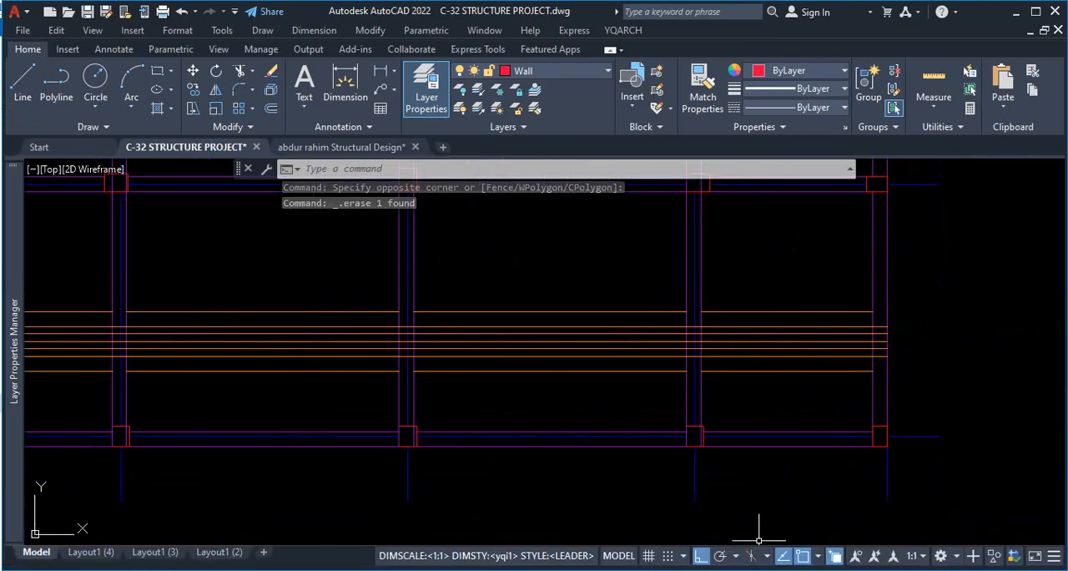
scroll(710, 278, "down", 4)
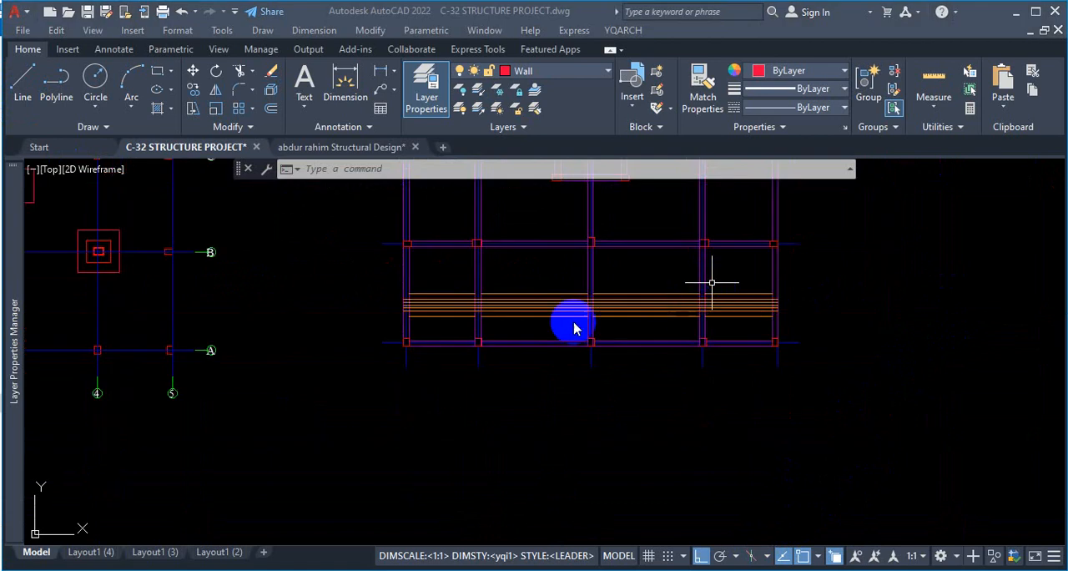
scroll(440, 279, "up", 4)
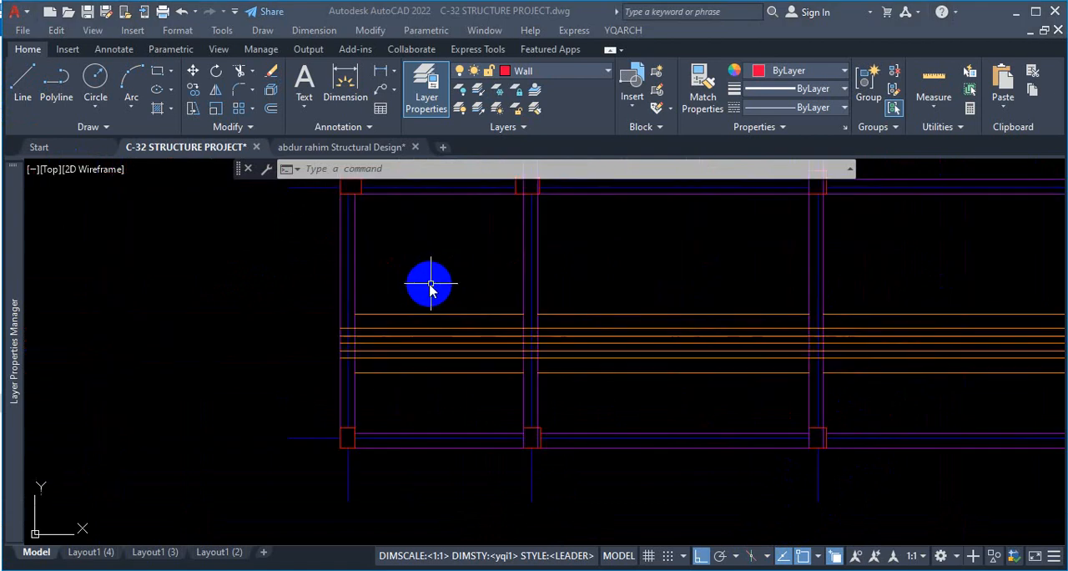
Divide the uppermost rod line in the first bay into 3 equal segments with the Divide command.
left_click(141, 130)
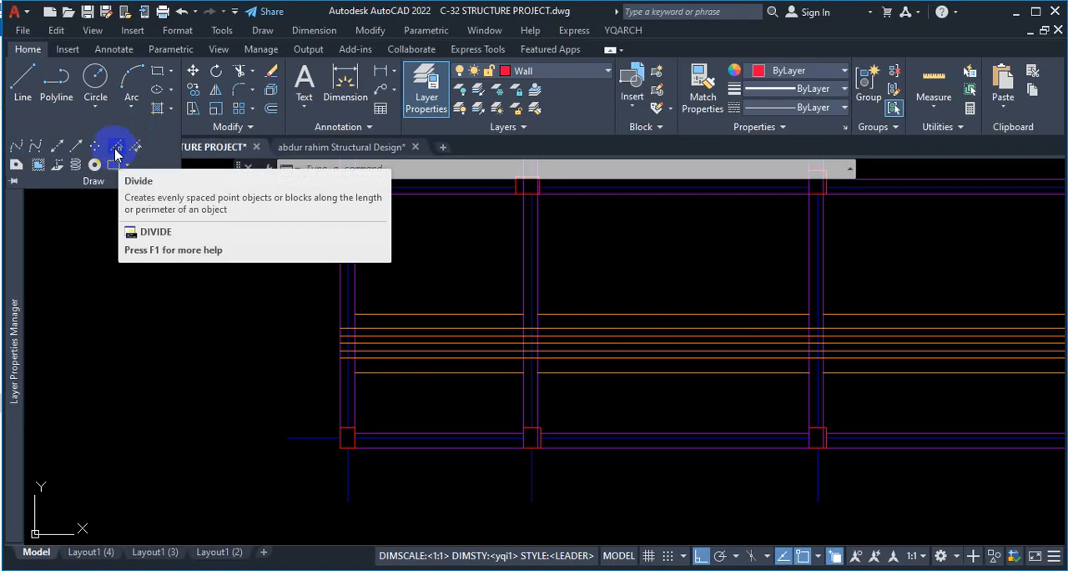
left_click(115, 150)
scroll(447, 313, "up", 2)
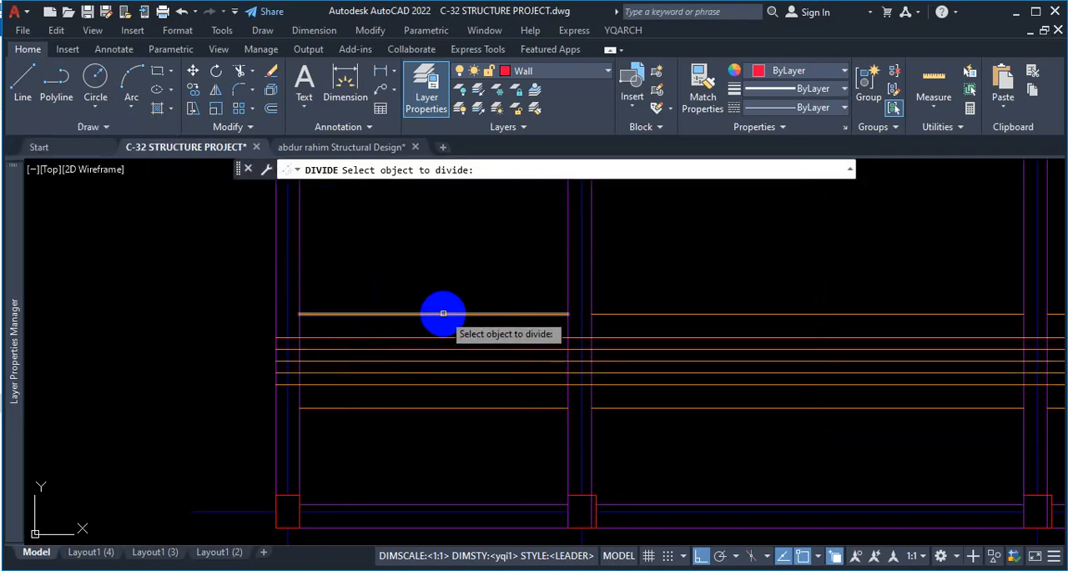
left_click(443, 312)
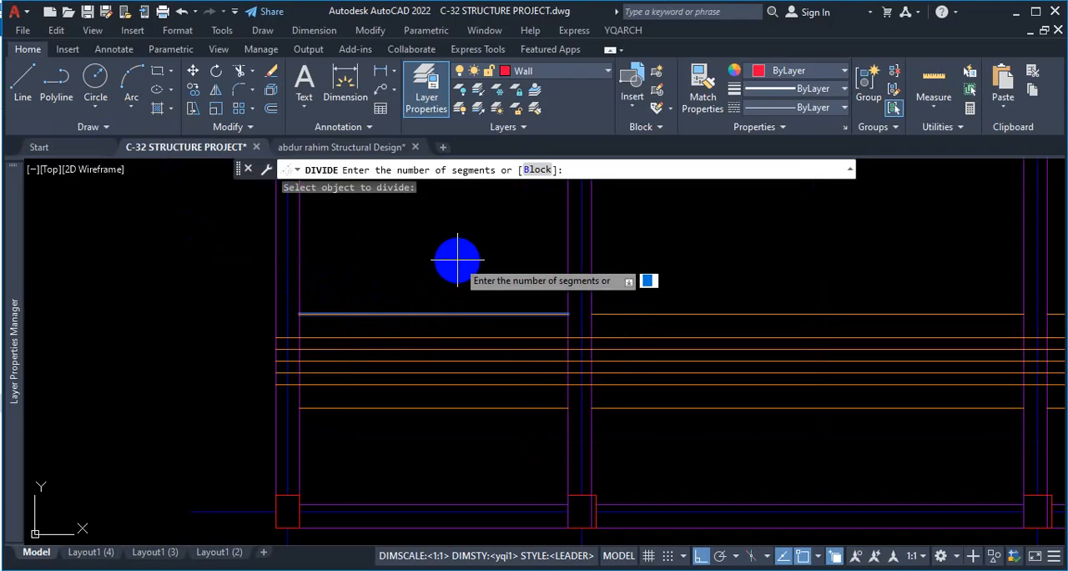
type("3")
key("Return")
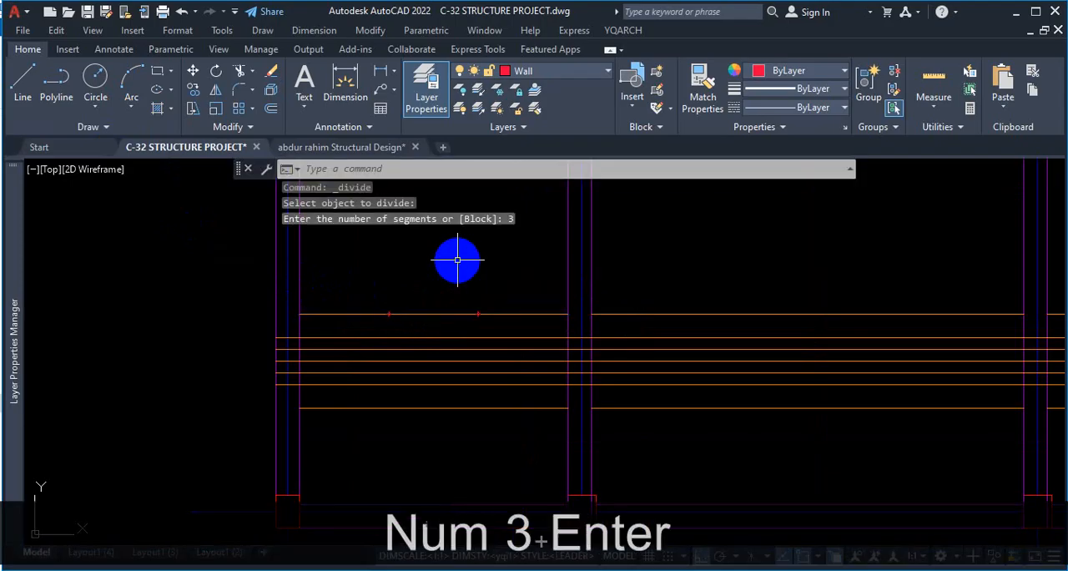
scroll(501, 321, "up", 6)
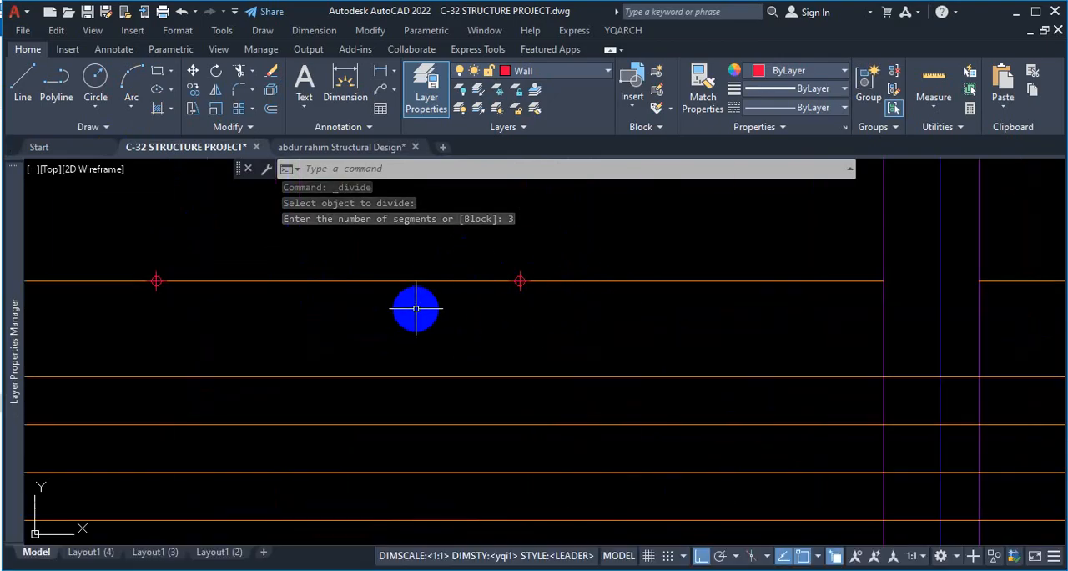
scroll(413, 307, "down", 2)
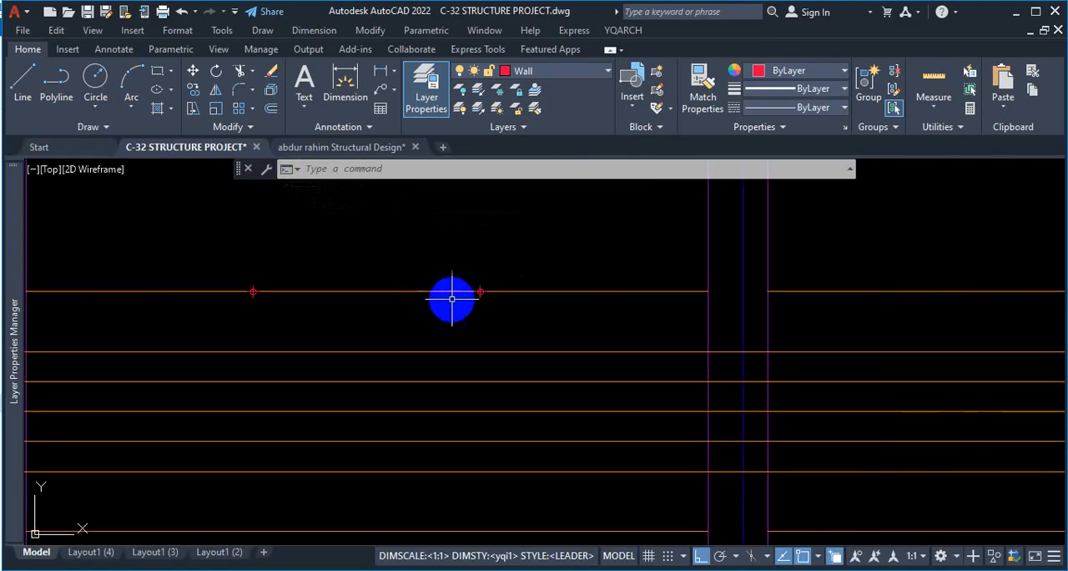
Check the Point Style settings and close them without applying changes.
left_click(179, 32)
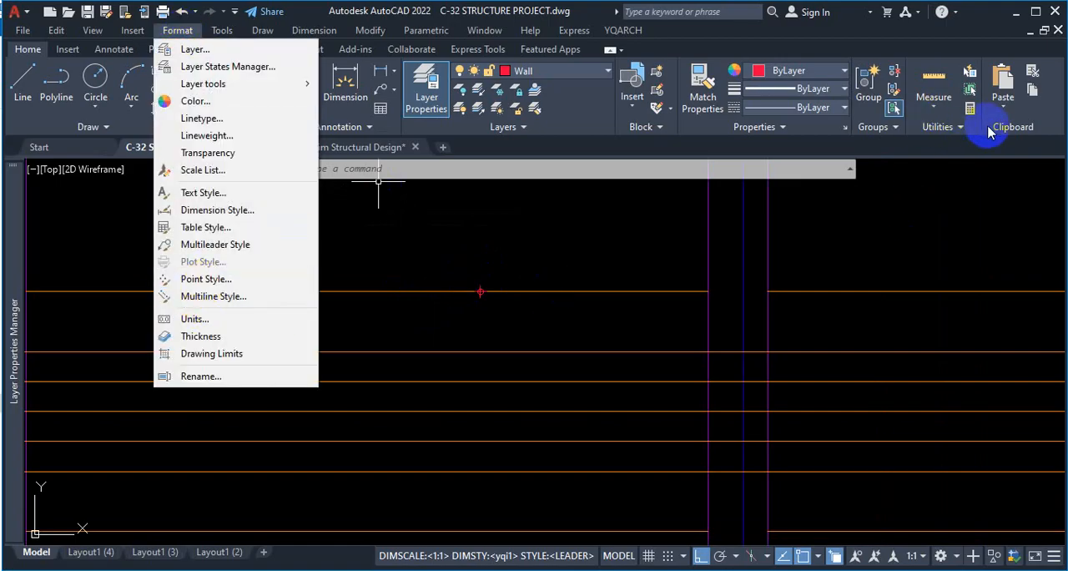
left_click(960, 130)
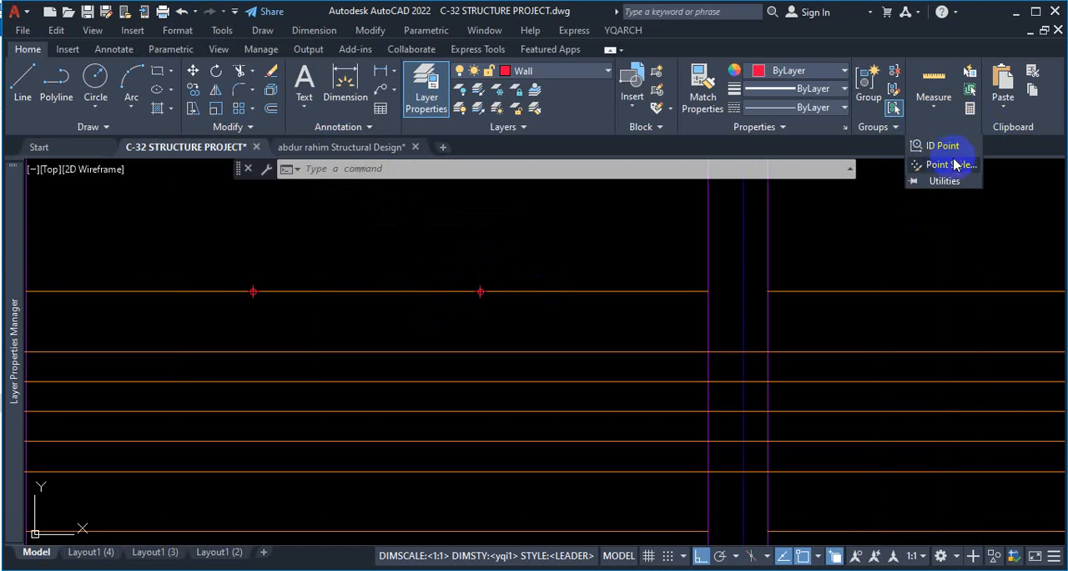
left_click(951, 167)
left_click(535, 218)
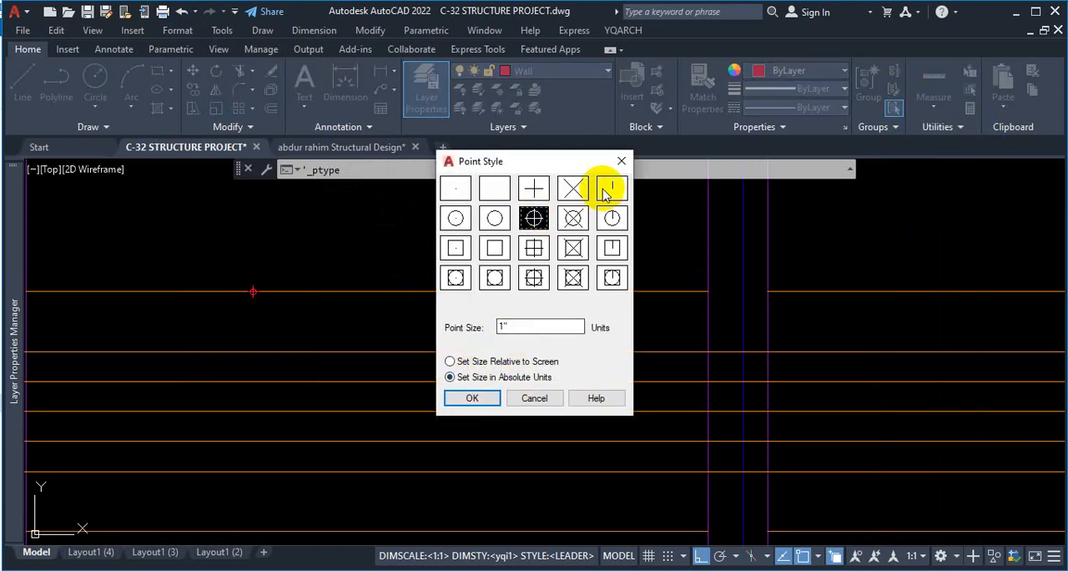
left_click(617, 163)
scroll(462, 332, "down", 3)
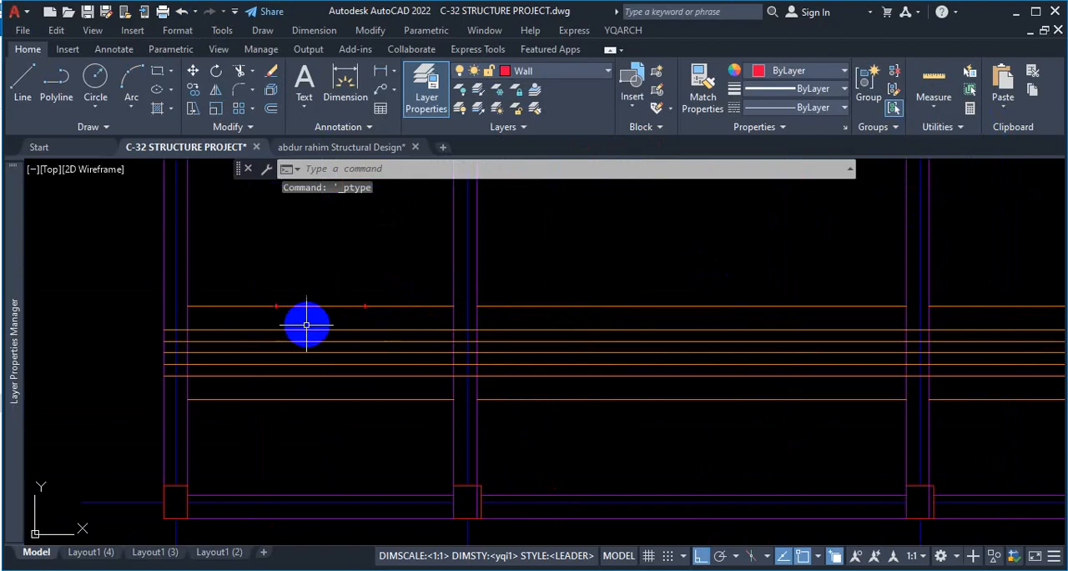
scroll(750, 319, "up", 2)
scroll(565, 329, "down", 4)
scroll(734, 317, "up", 4)
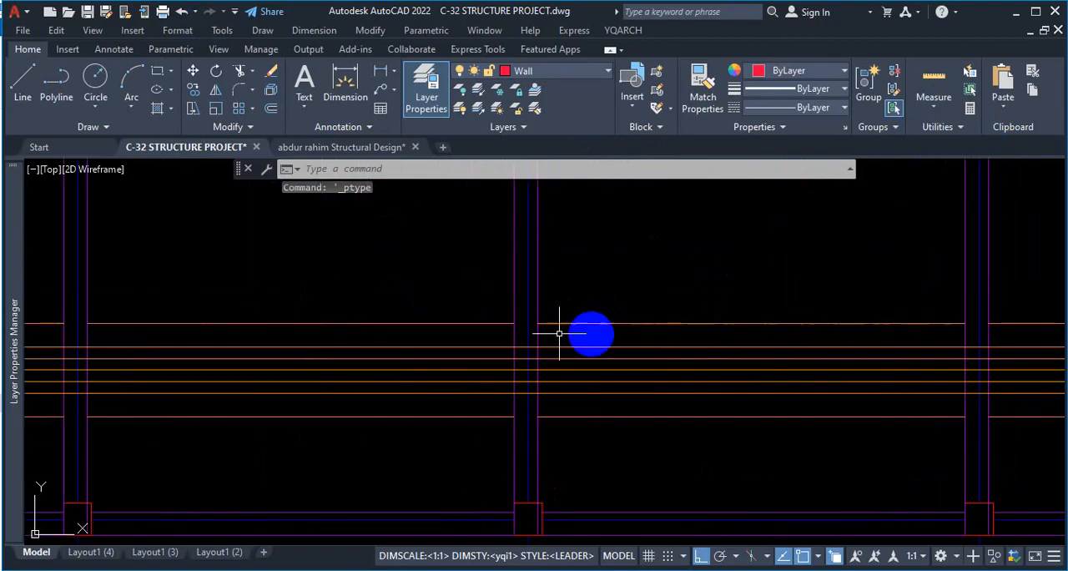
scroll(523, 324, "down", 4)
scroll(467, 316, "up", 4)
key("space")
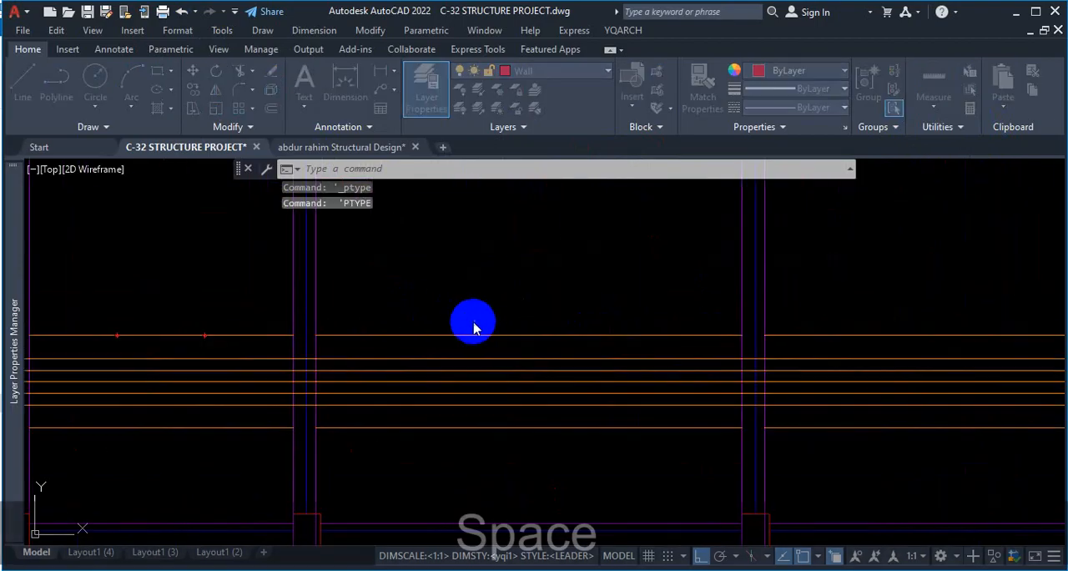
left_click(622, 164)
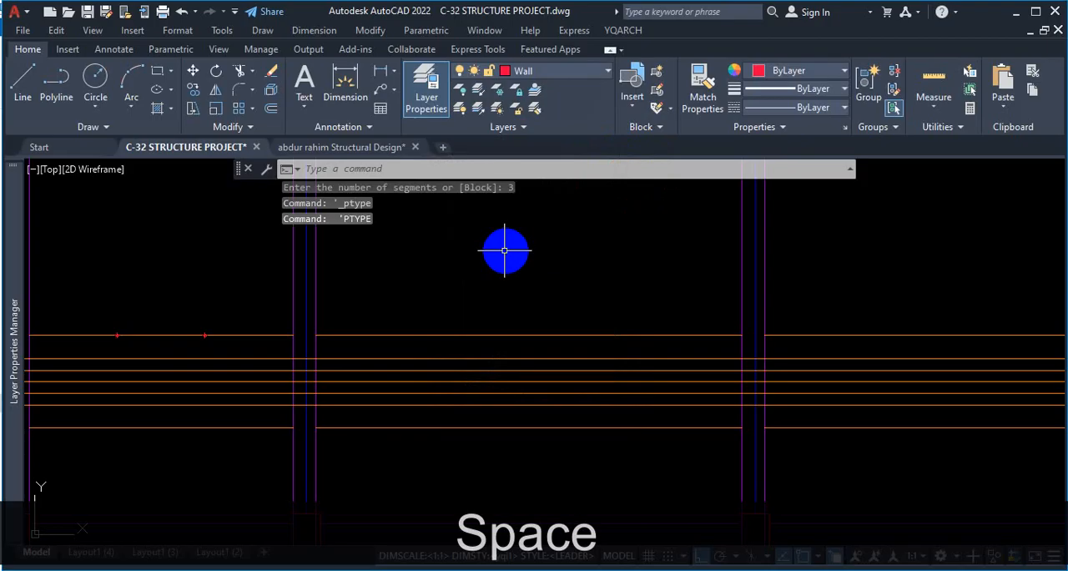
key("Escape")
type("div")
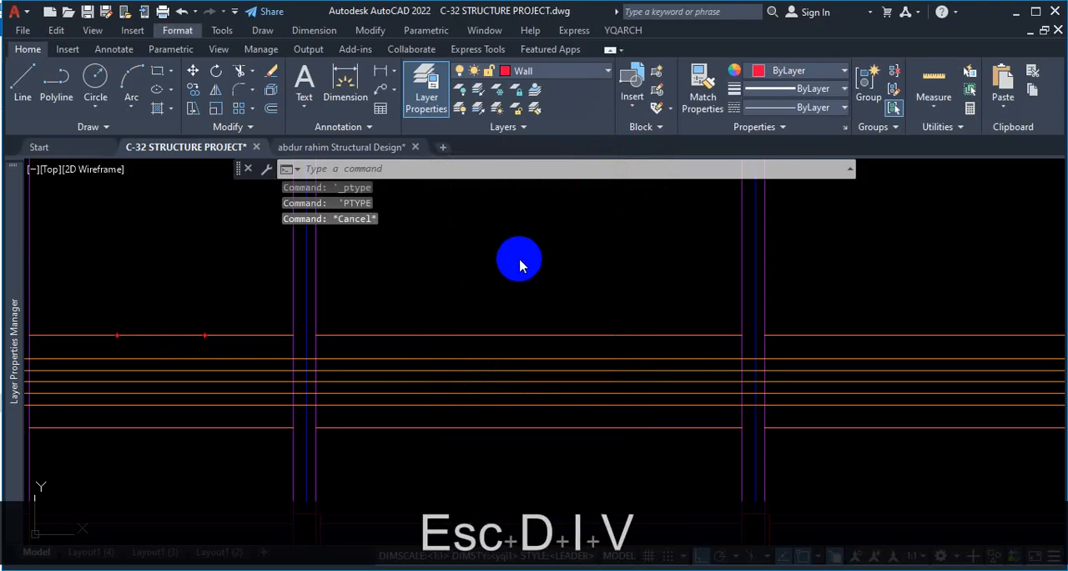
key("space")
left_click(517, 270)
key("Escape")
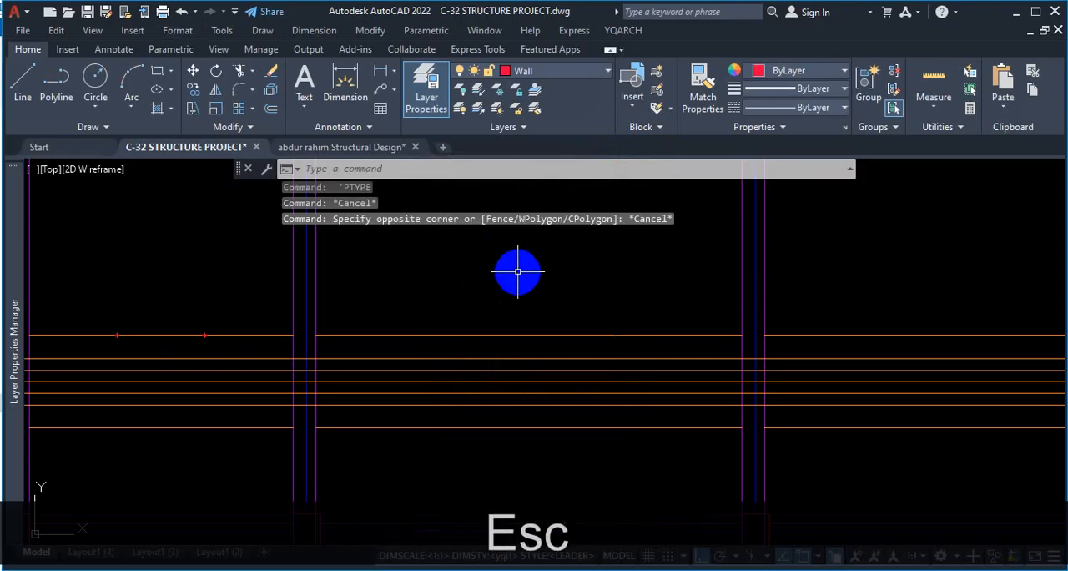
Divide the uppermost rod line in the second bay into 3 equal segments.
type("div")
key("space")
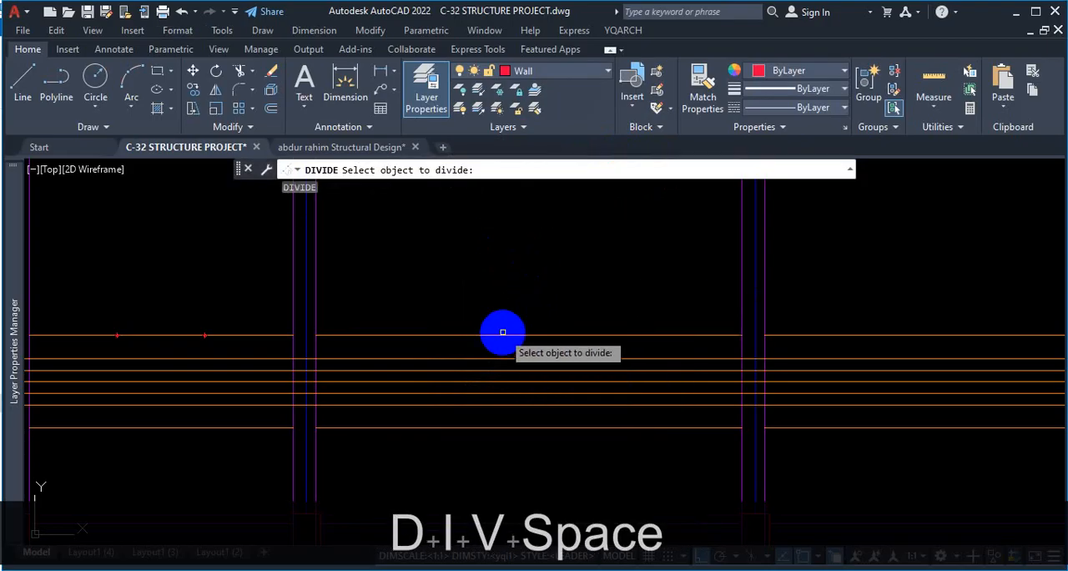
left_click(503, 334)
type("3")
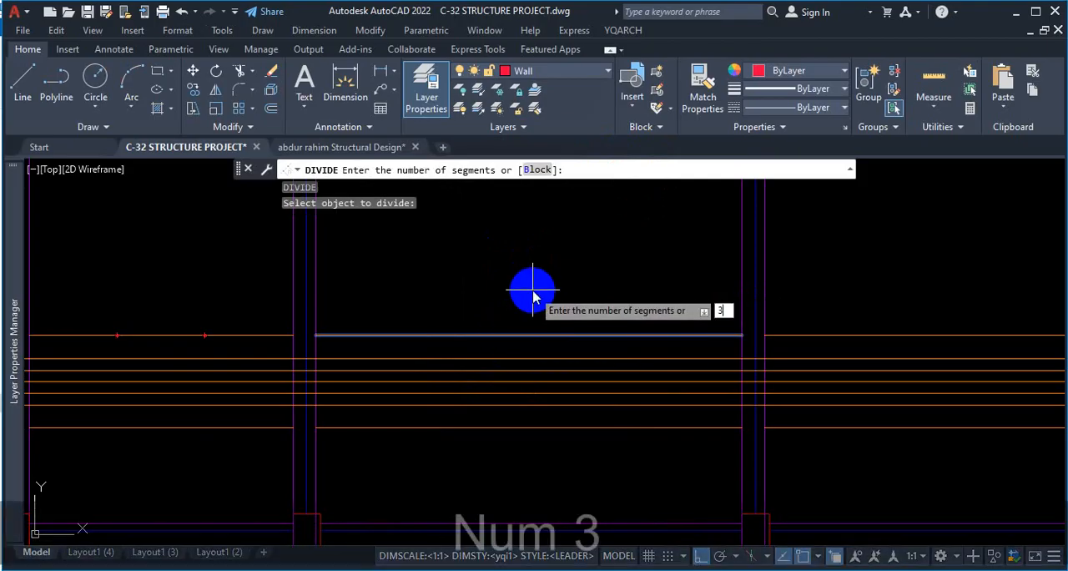
key("Return")
Divide the uppermost rod lines in the third and fourth bays into 3 equal segments each.
scroll(501, 301, "down", 4)
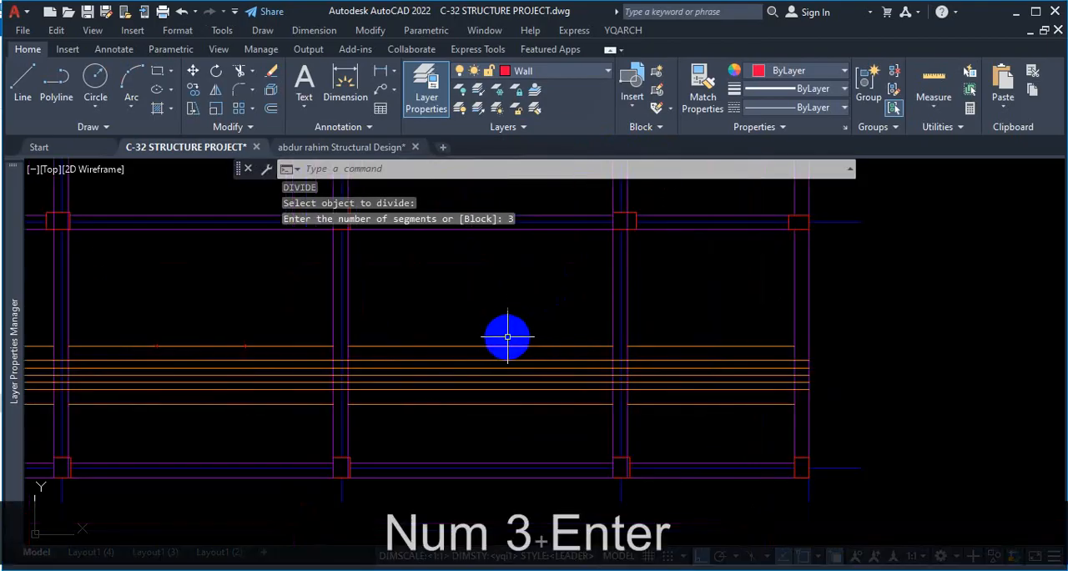
key("space")
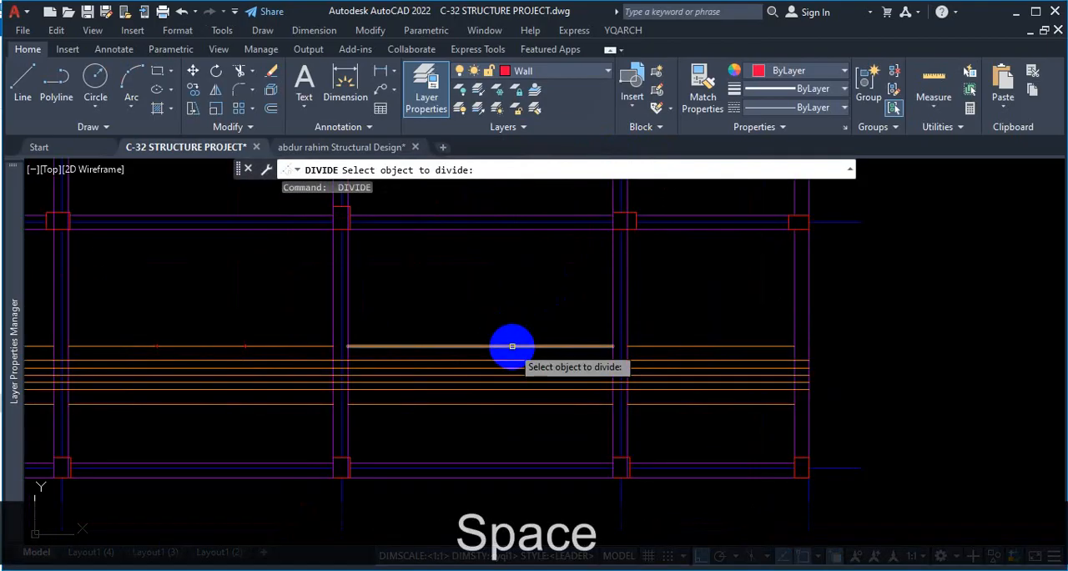
left_click(513, 345)
type("3")
key("Return")
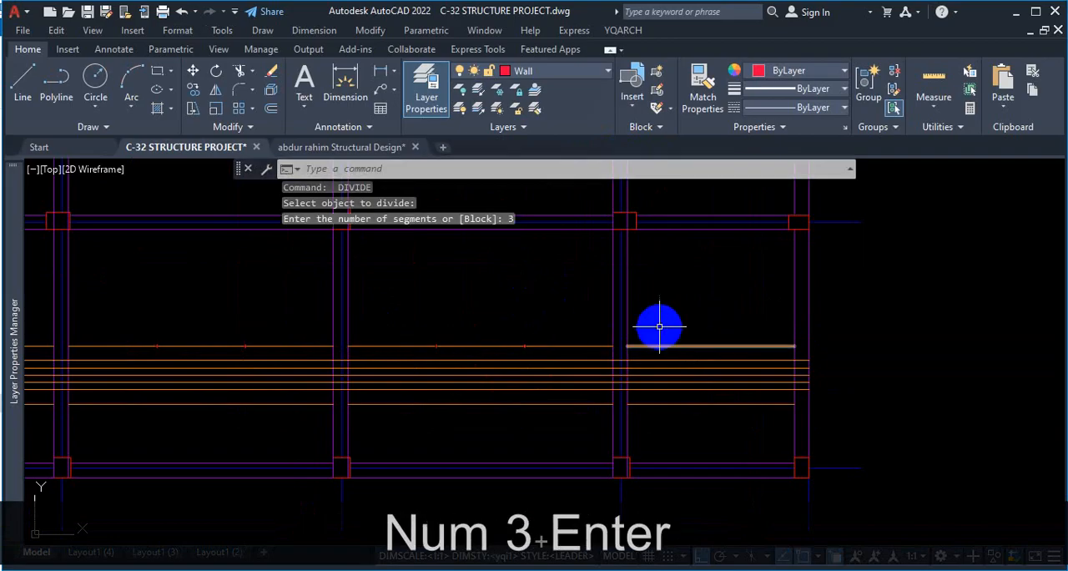
key("space")
left_click(681, 345)
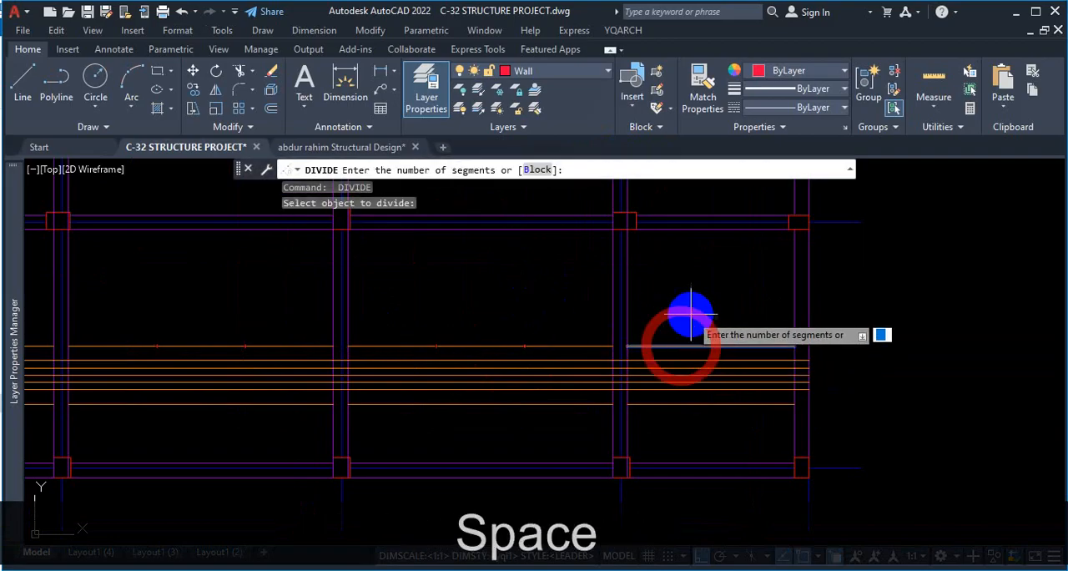
type("3")
key("Return")
Divide the lowest rod line in the fourth bay, at the right end of the layout, into 4 equal segments.
key("space")
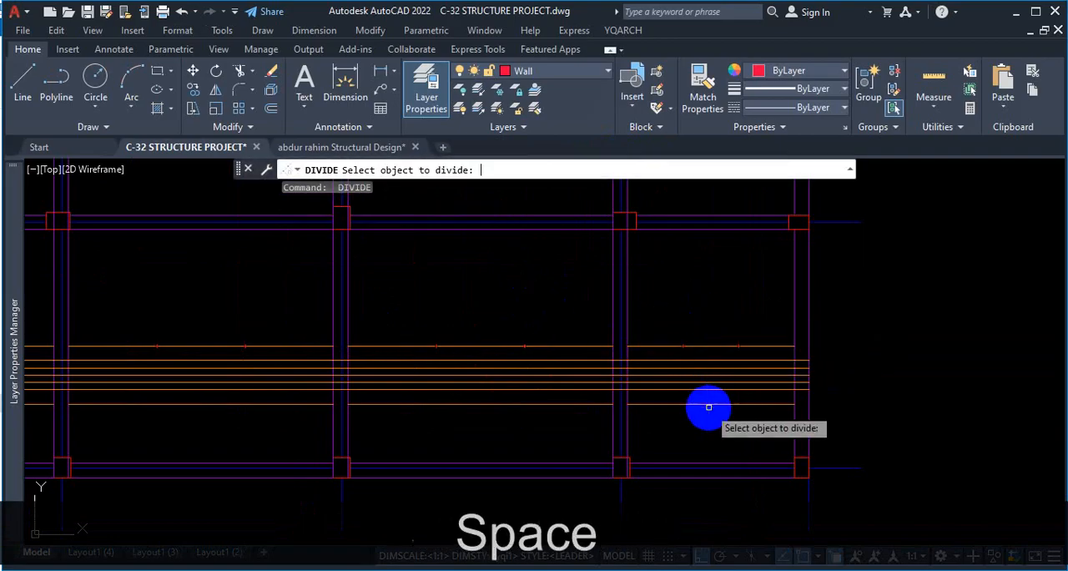
scroll(712, 413, "up", 4)
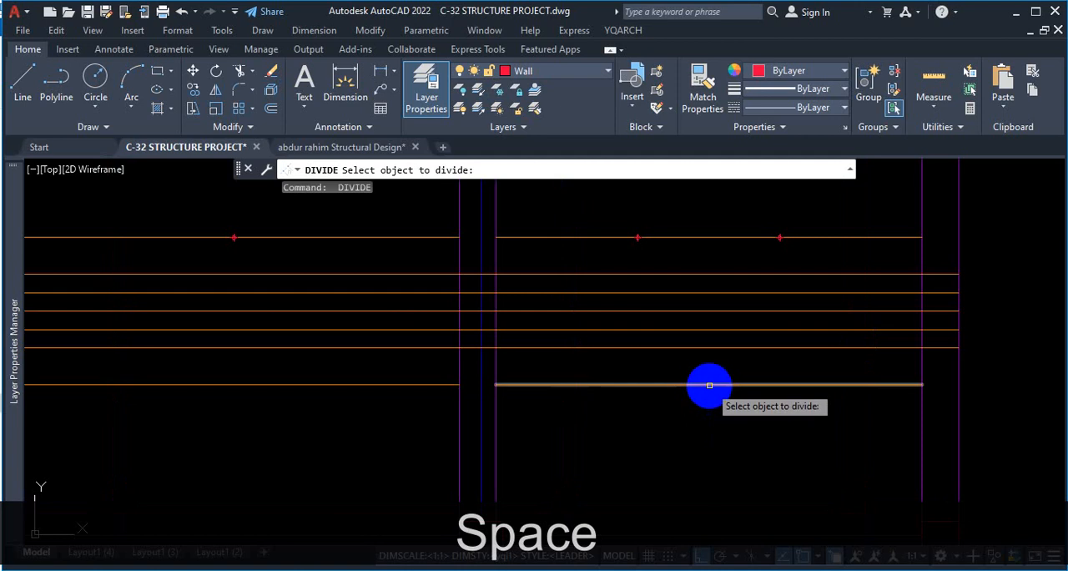
left_click(708, 385)
type("4")
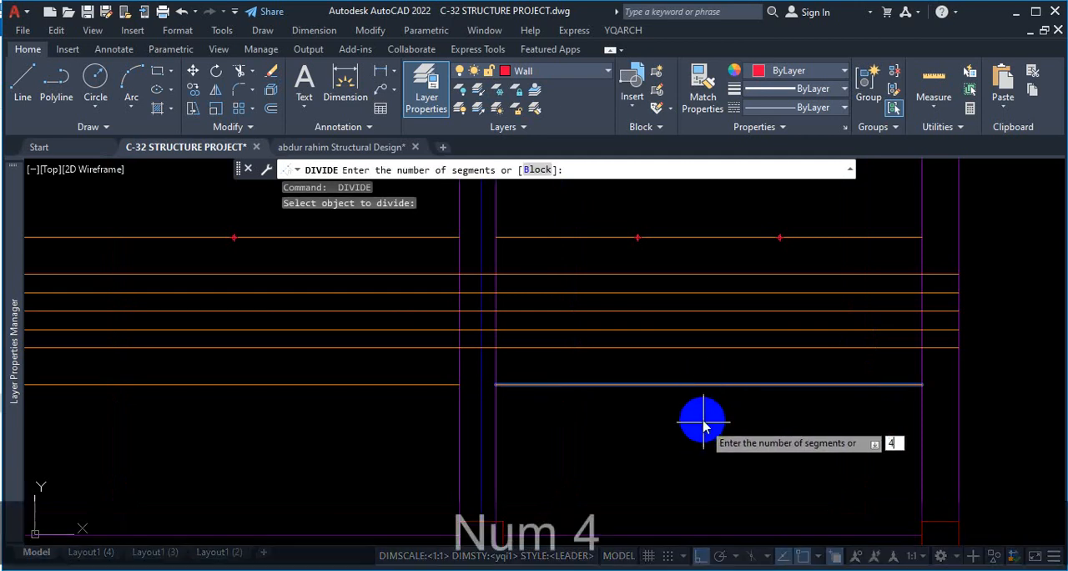
key("Return")
Divide the lowest rod line in the third bay into 4 equal segments.
scroll(577, 432, "down", 3)
key("space")
scroll(524, 390, "up", 2)
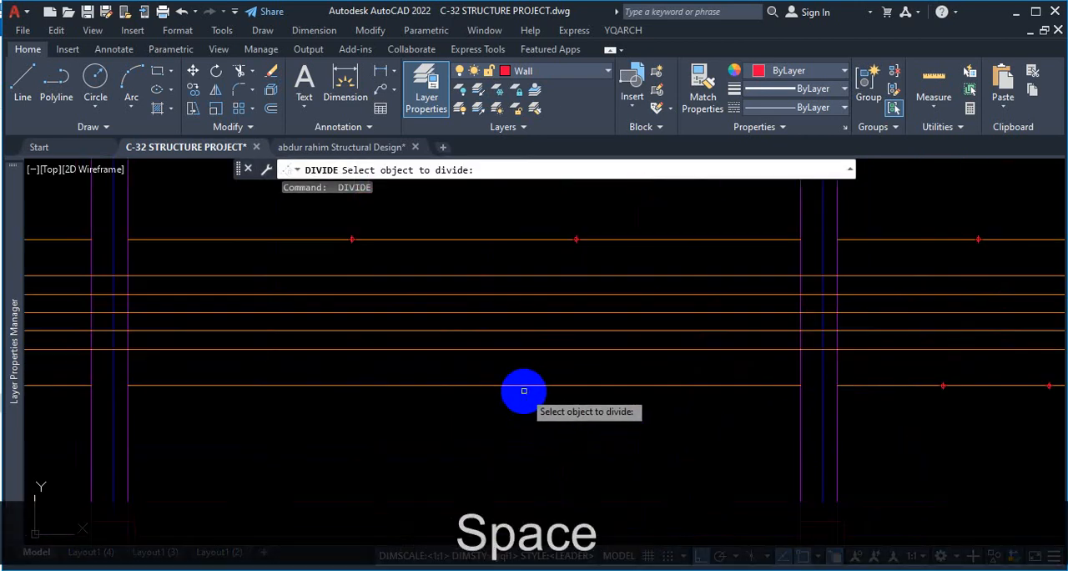
left_click(526, 385)
type("4")
key("Return")
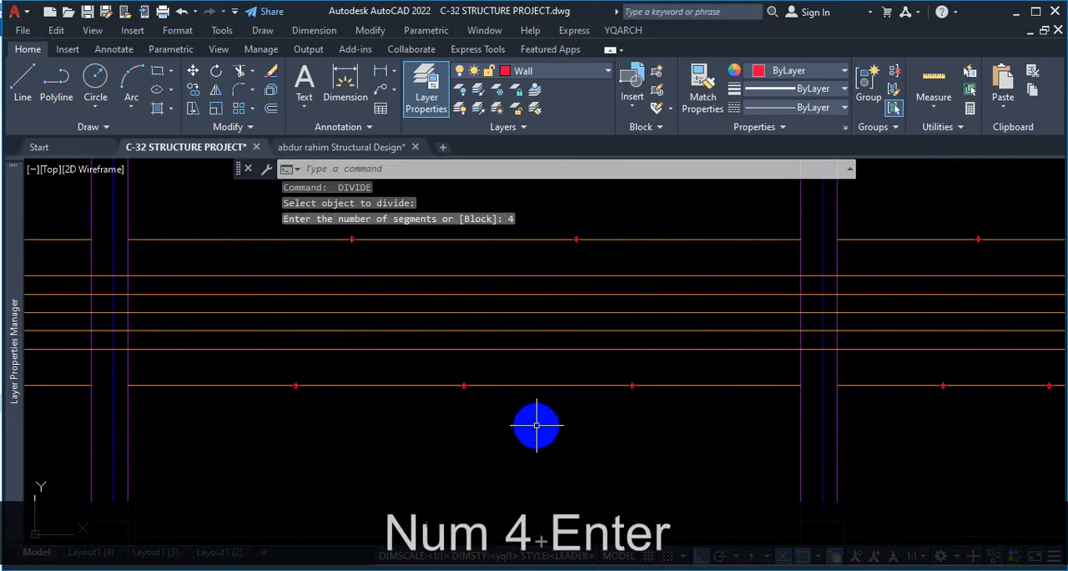
Divide the lowest rod line in the second bay into 4 equal segments.
scroll(537, 426, "down", 3)
scroll(551, 413, "up", 2)
key("space")
left_click(522, 365)
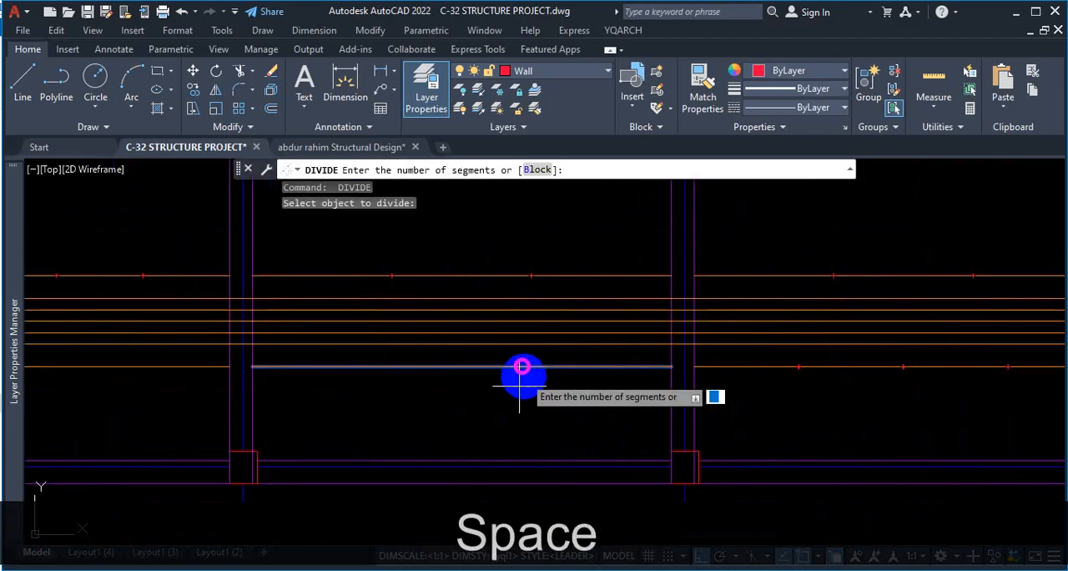
type("4")
key("Return")
Divide the lowest rod line in the first bay into 4 equal segments.
scroll(632, 410, "down", 3)
scroll(442, 403, "up", 3)
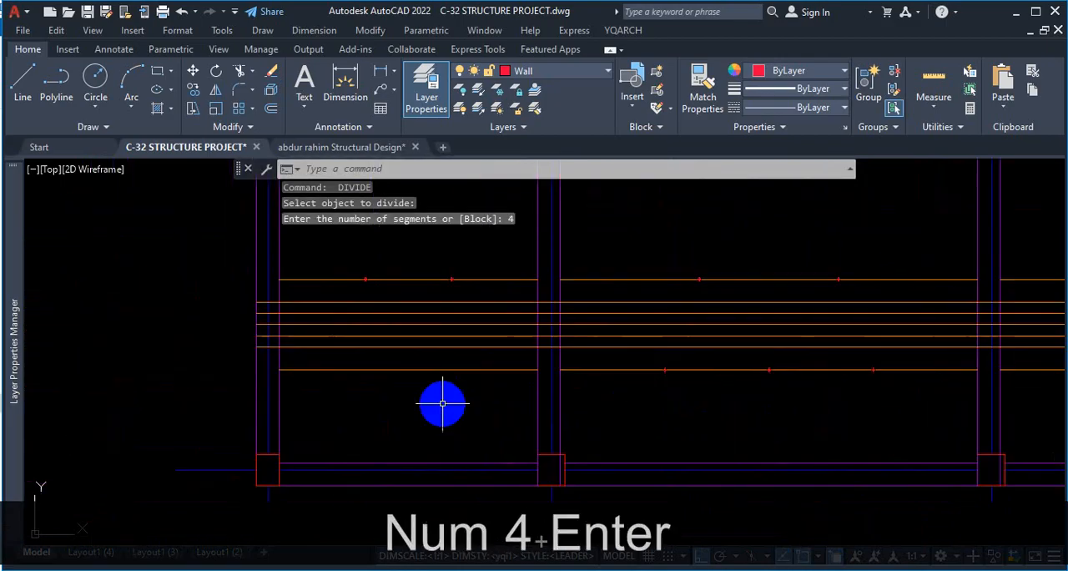
scroll(442, 403, "up", 2)
key("space")
left_click(469, 350)
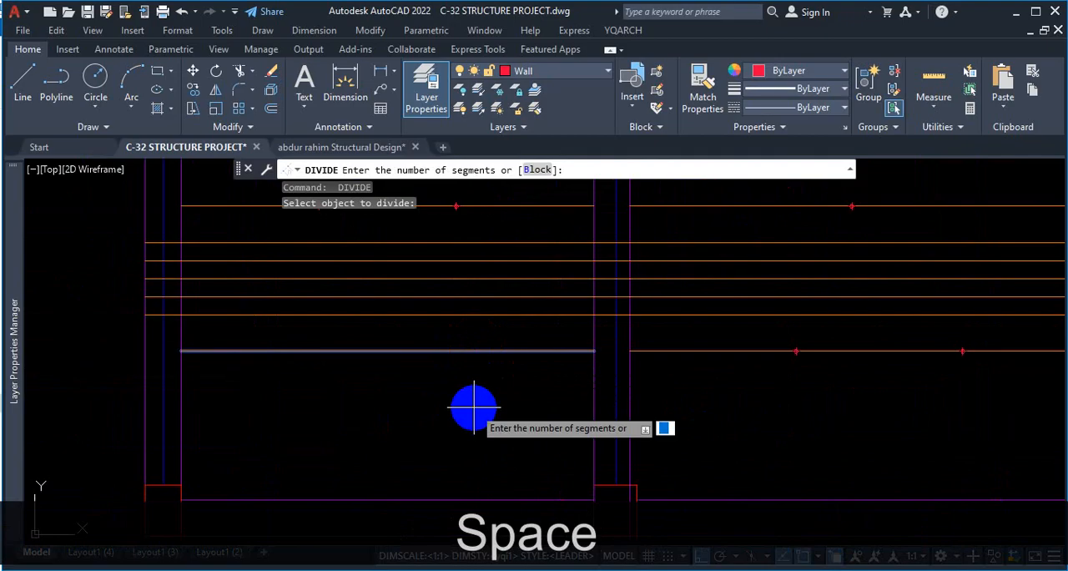
type("4")
key("Return")
Examine the division points along the uppermost and lowest rod lines across the bays.
scroll(509, 392, "down", 2)
scroll(720, 339, "up", 2)
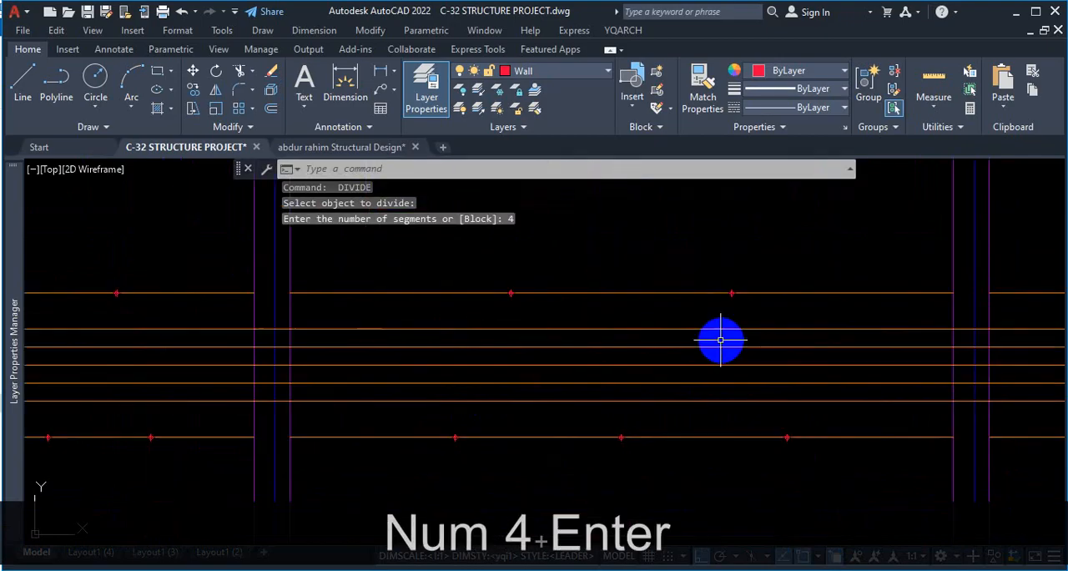
scroll(609, 281, "down", 2)
scroll(610, 281, "up", 2)
scroll(529, 317, "down", 1)
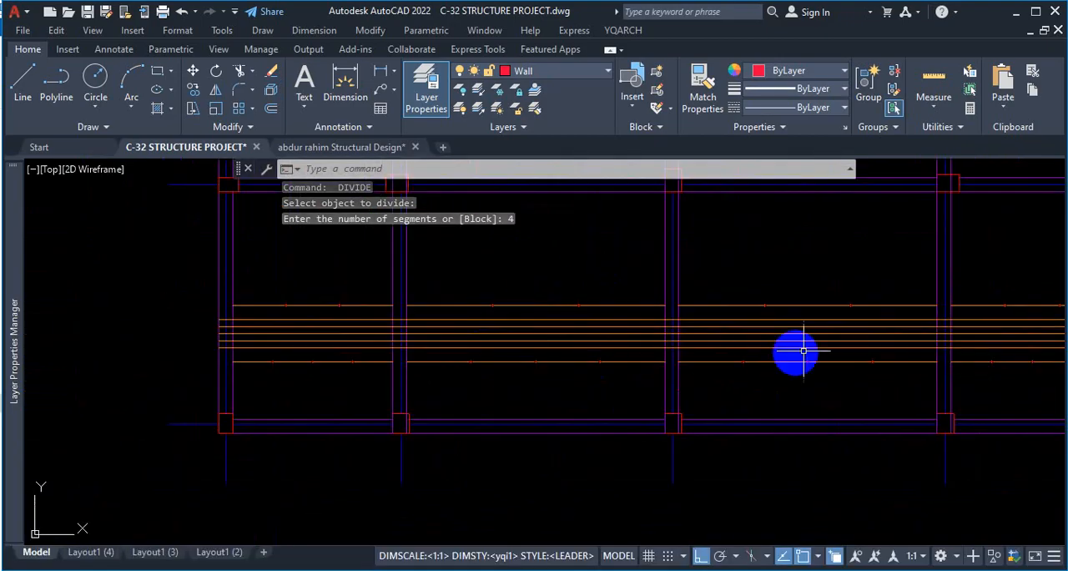
scroll(876, 337, "up", 2)
scroll(876, 338, "down", 2)
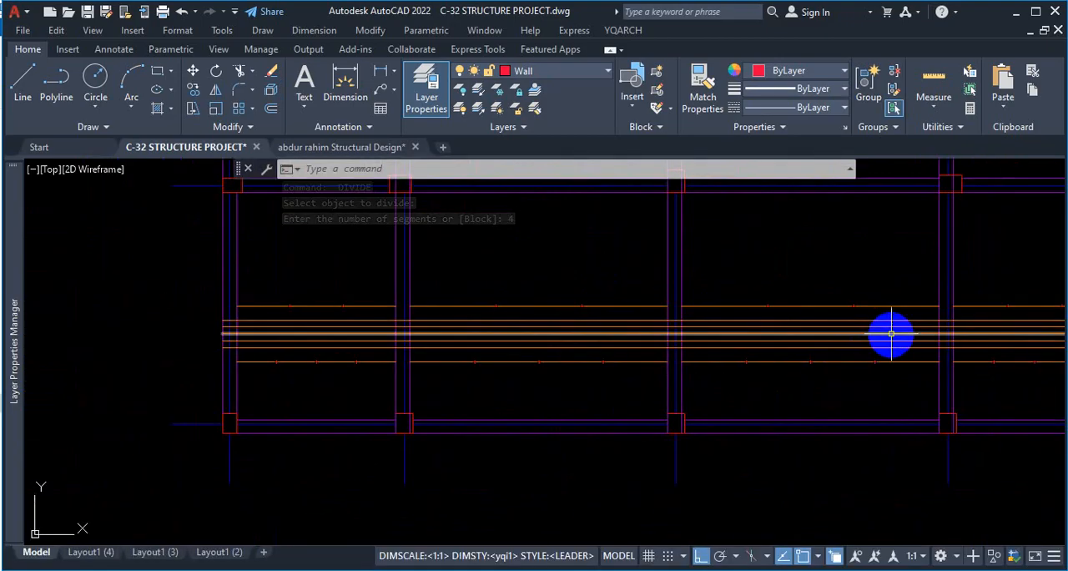
scroll(258, 322, "up", 2)
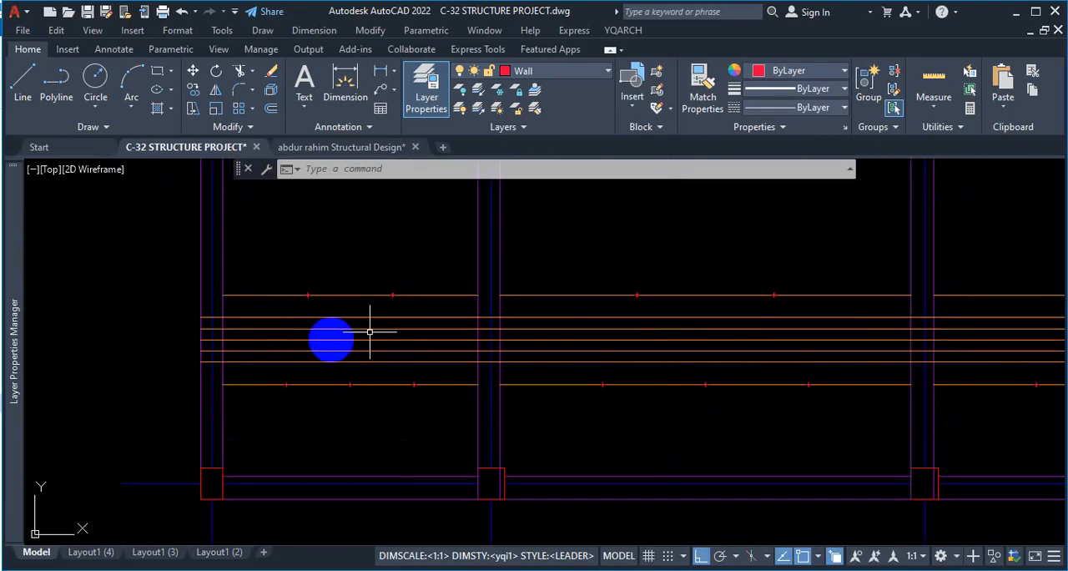
scroll(318, 325, "up", 2)
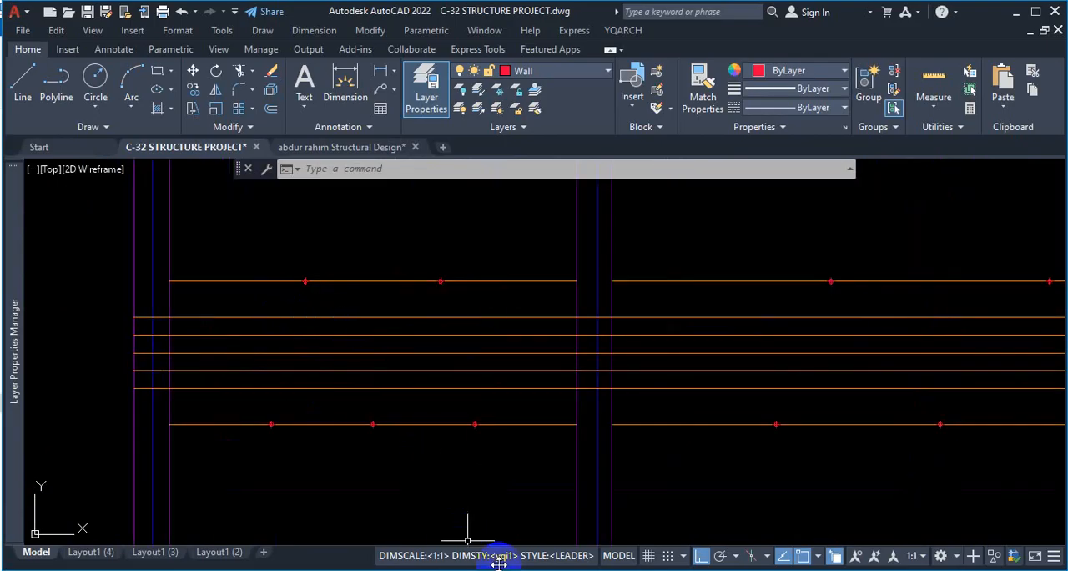
Compare the first bay's L/3 and L/4 division points with the extra top bar ends and crank positions in the reference PDF in Firefox.
mouse_move(590, 570)
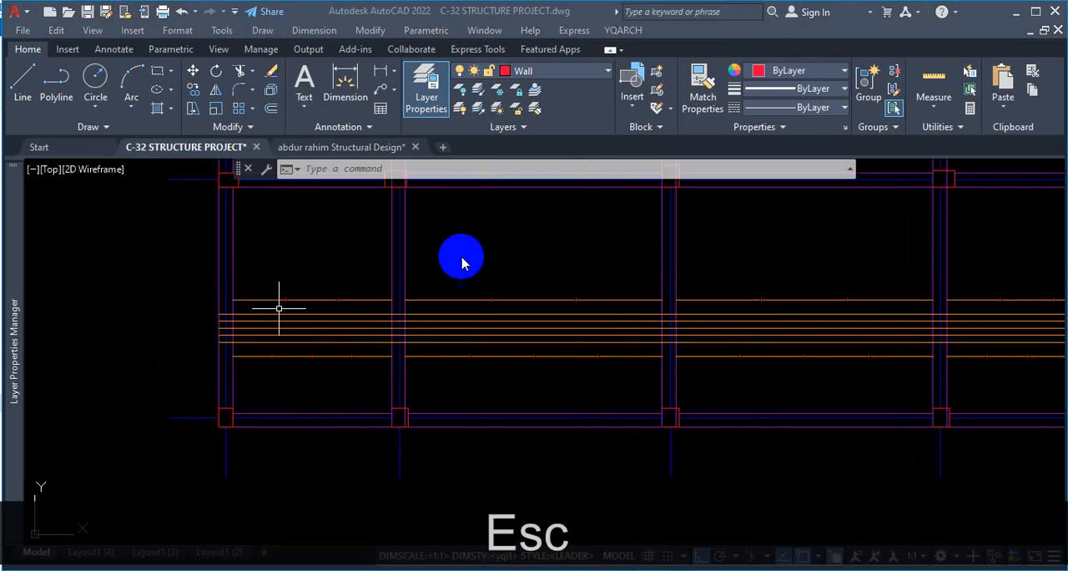
scroll(479, 317, "down", 2)
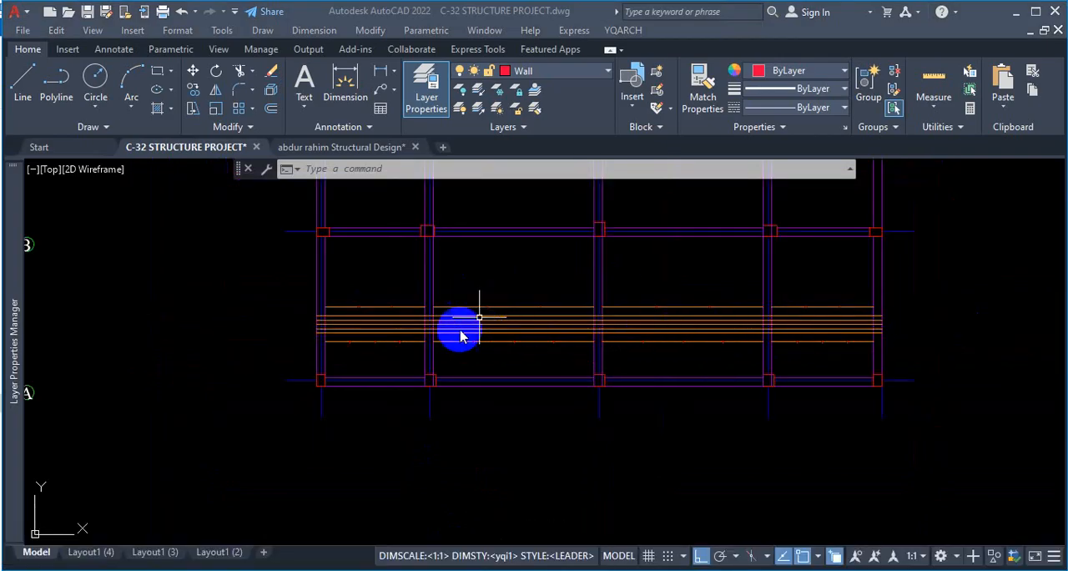
scroll(460, 336, "up", 2)
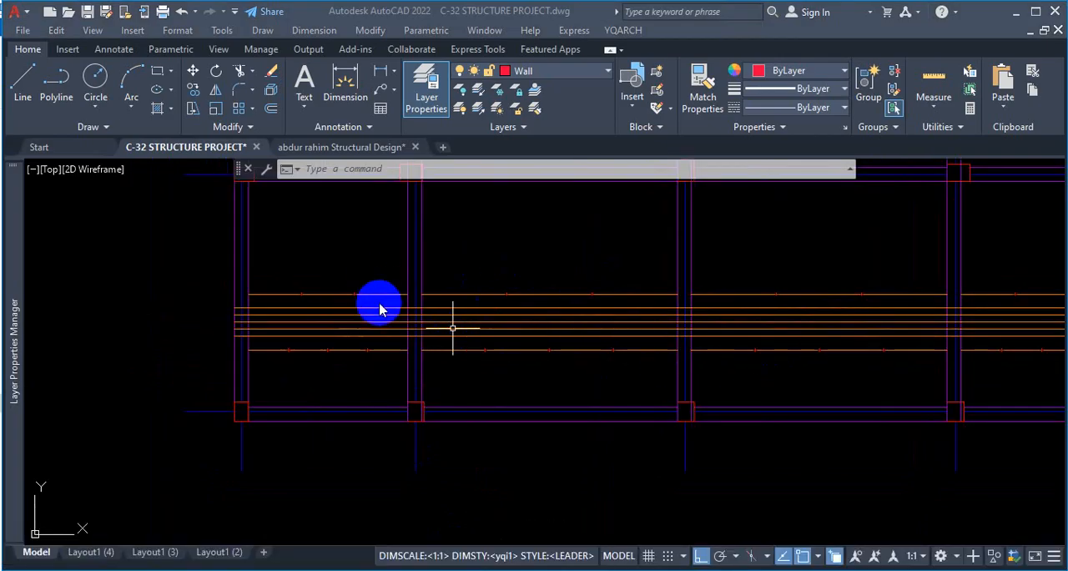
scroll(376, 340, "up", 4)
scroll(376, 343, "down", 5)
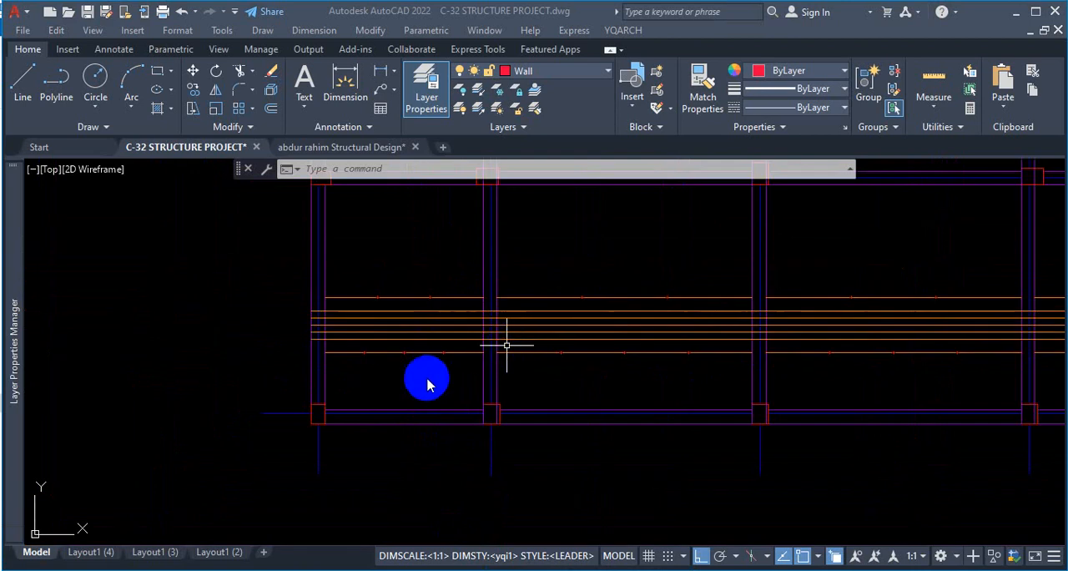
scroll(377, 316, "up", 5)
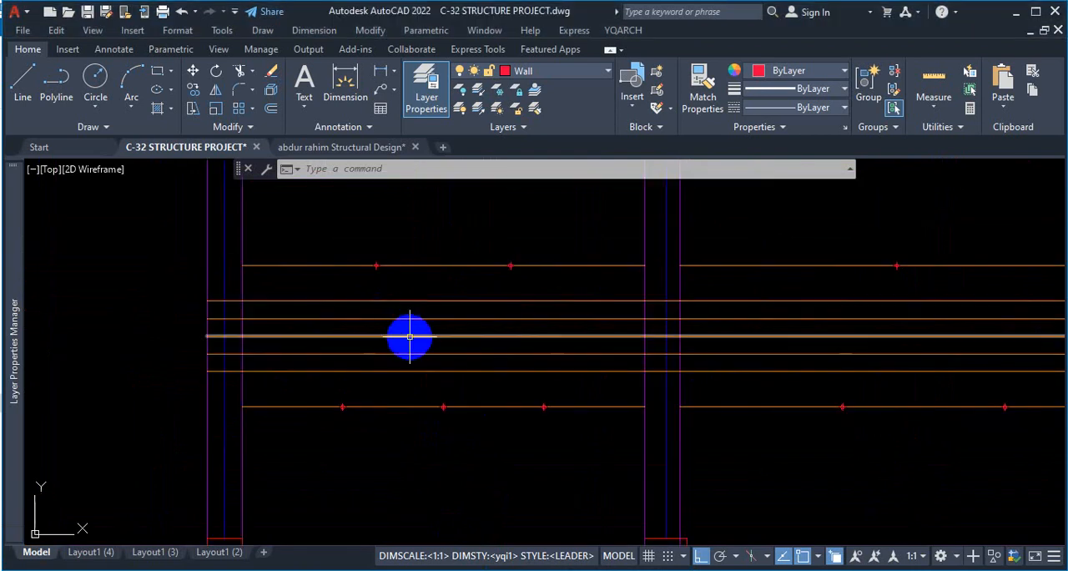
key("ctrl+1")
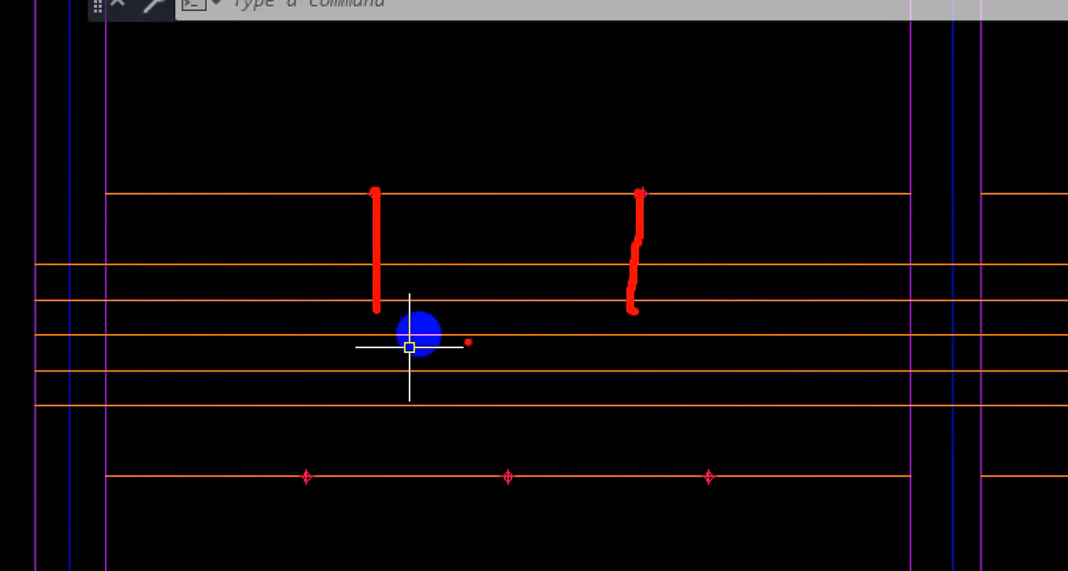
key("Escape")
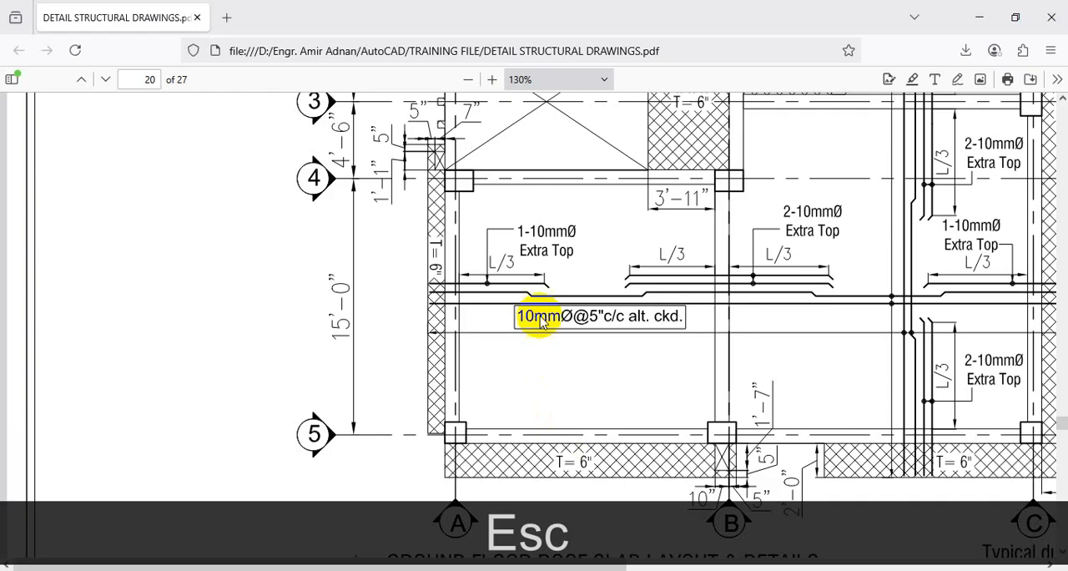
key("ctrl+1")
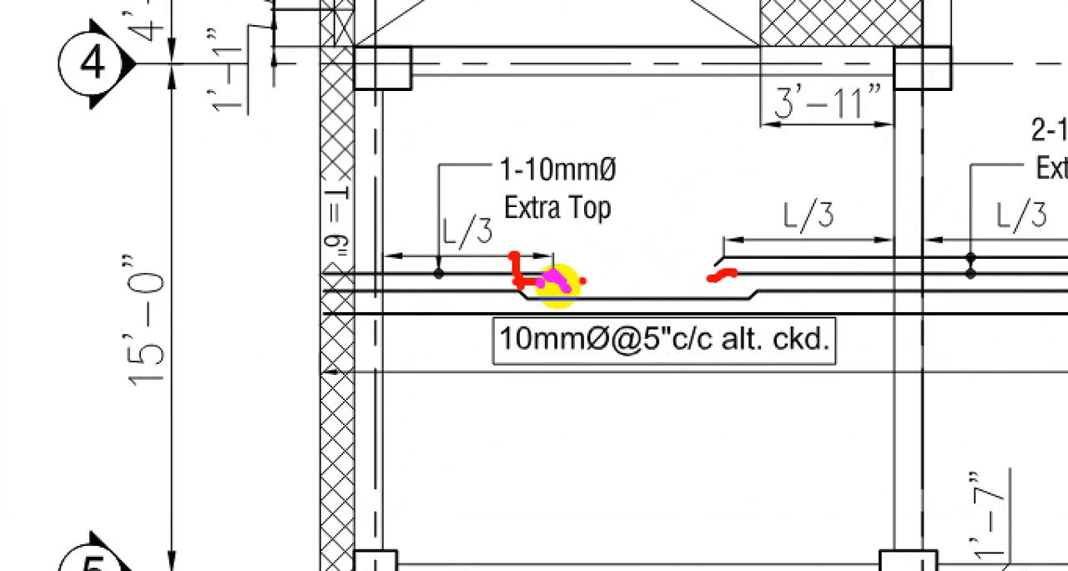
key("Escape")
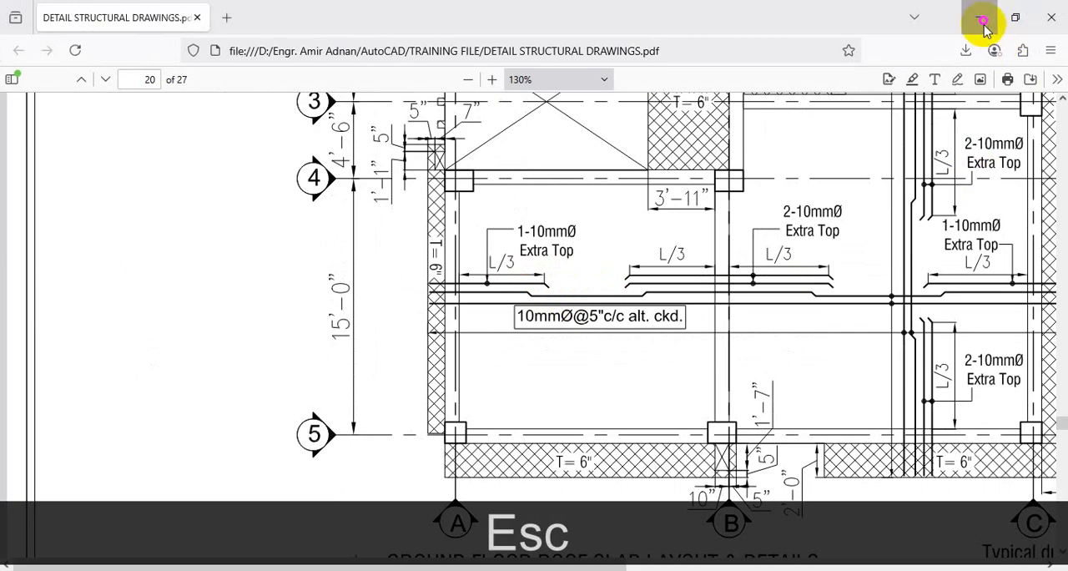
left_click(982, 19)
Start a line in the first bay and turn off the Nearest object snap.
scroll(370, 291, "up", 3)
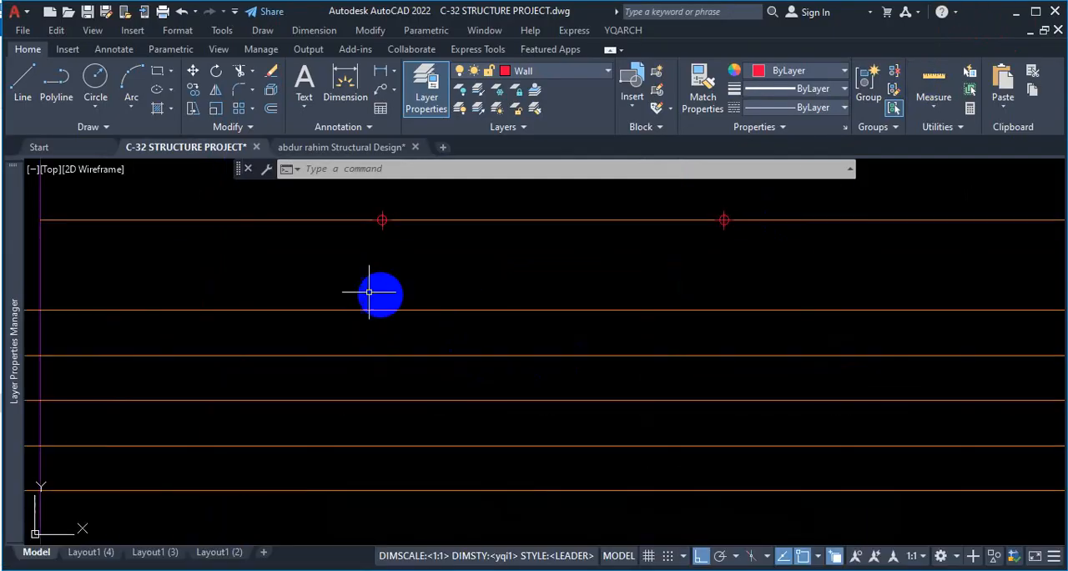
left_click(25, 84)
scroll(469, 282, "down", 2)
scroll(448, 285, "up", 2)
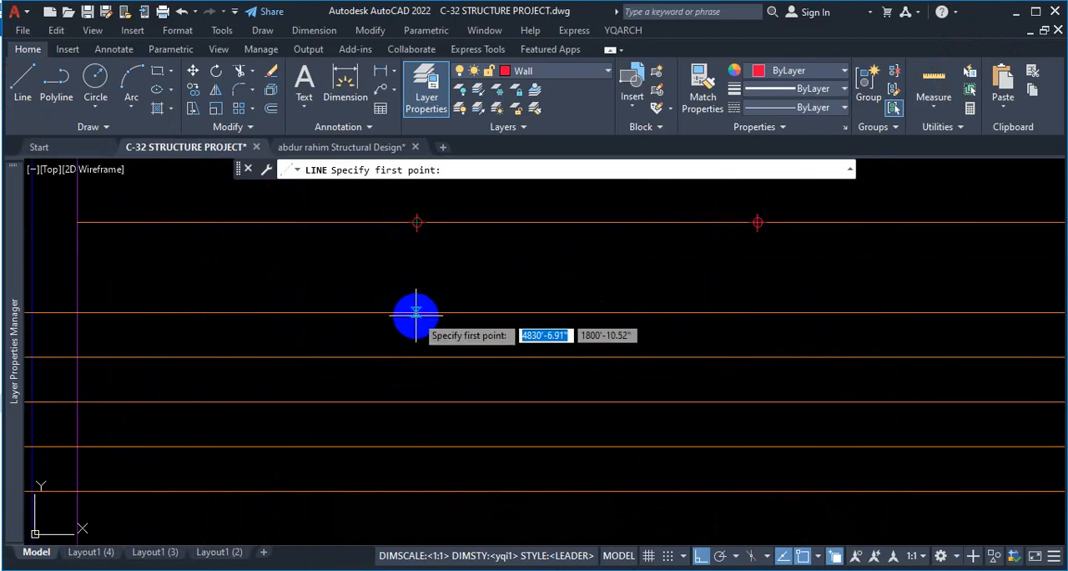
left_click(819, 559)
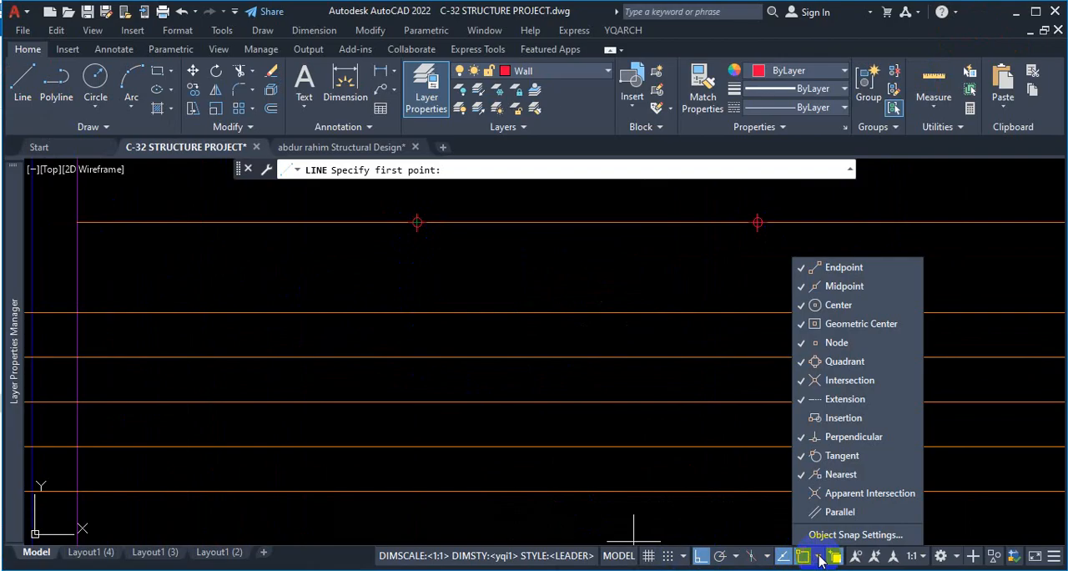
left_click(849, 482)
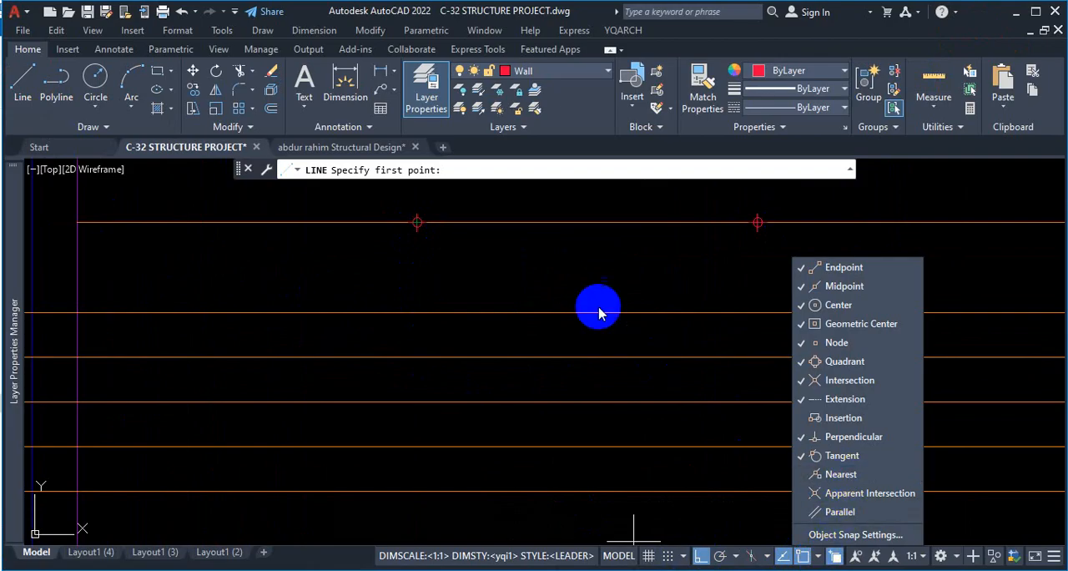
left_click(544, 280)
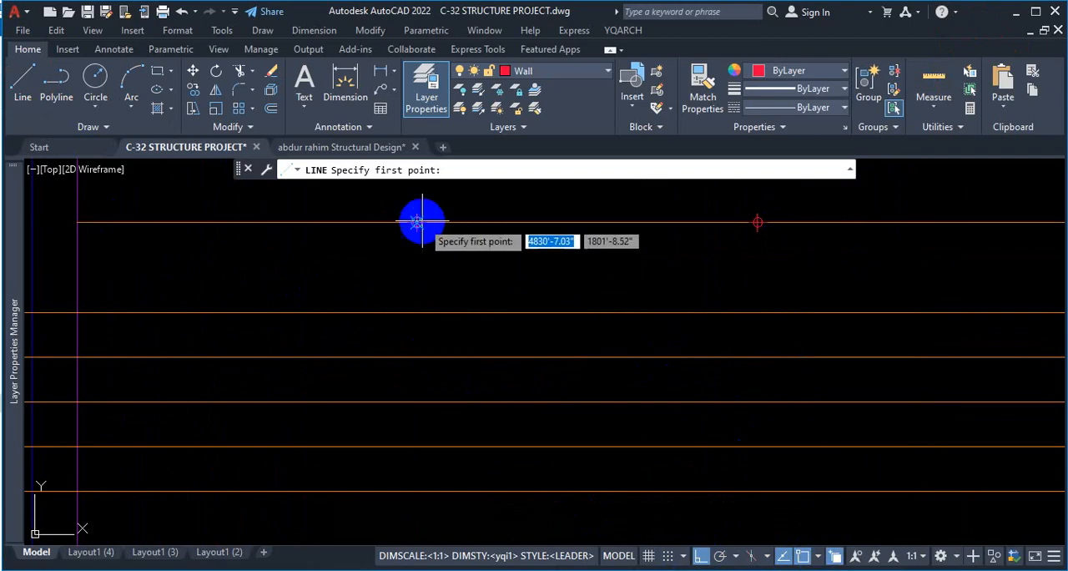
With Ortho off, draw a 4" line sloping down at 30° from the second full-length rod, directly below the first bay's first L/3 point.
left_click(416, 358)
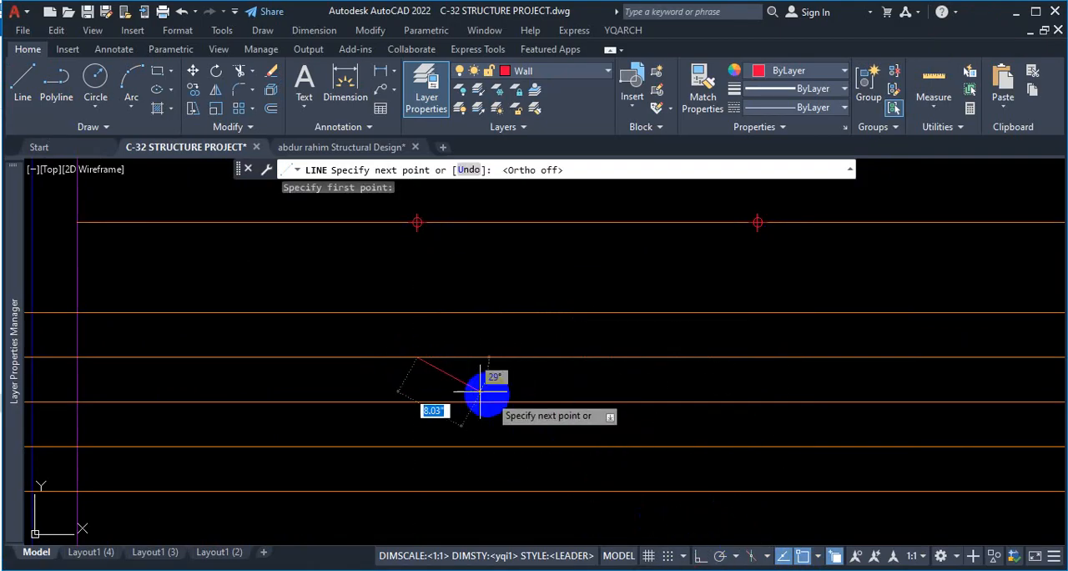
scroll(441, 386, "up", 4)
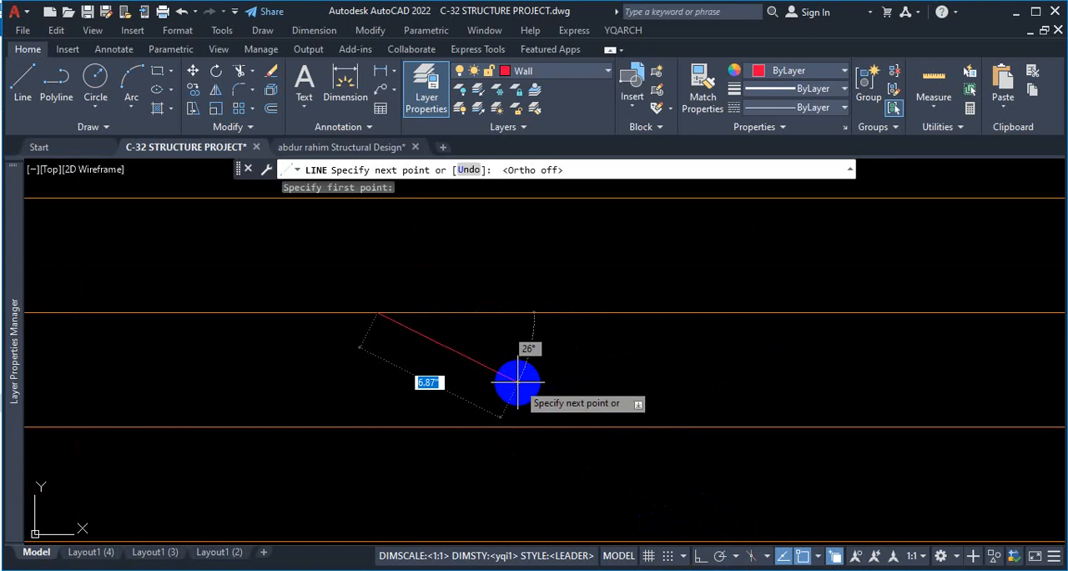
type("4")
key("Tab")
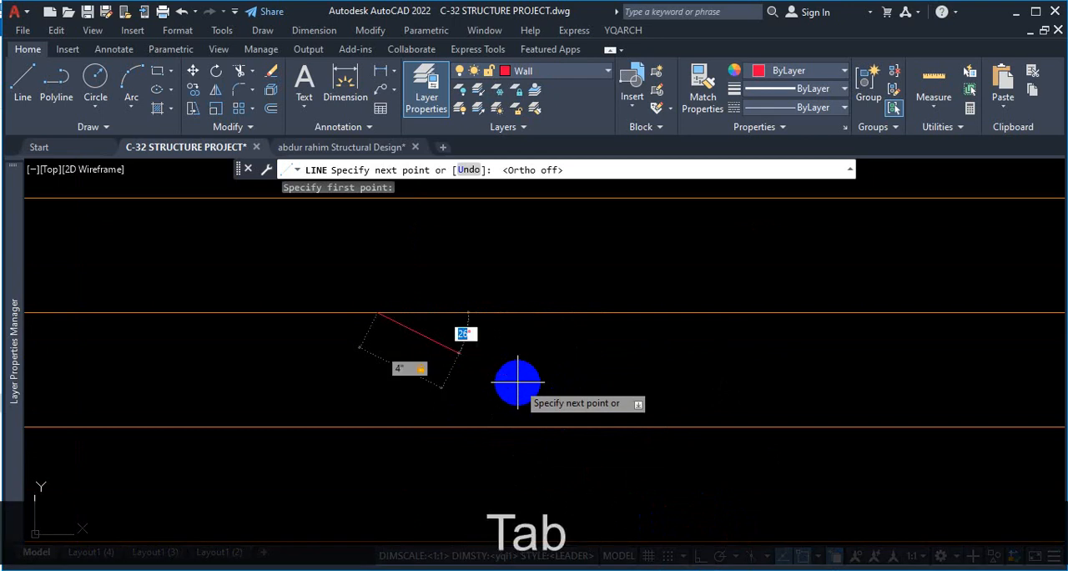
type("3")
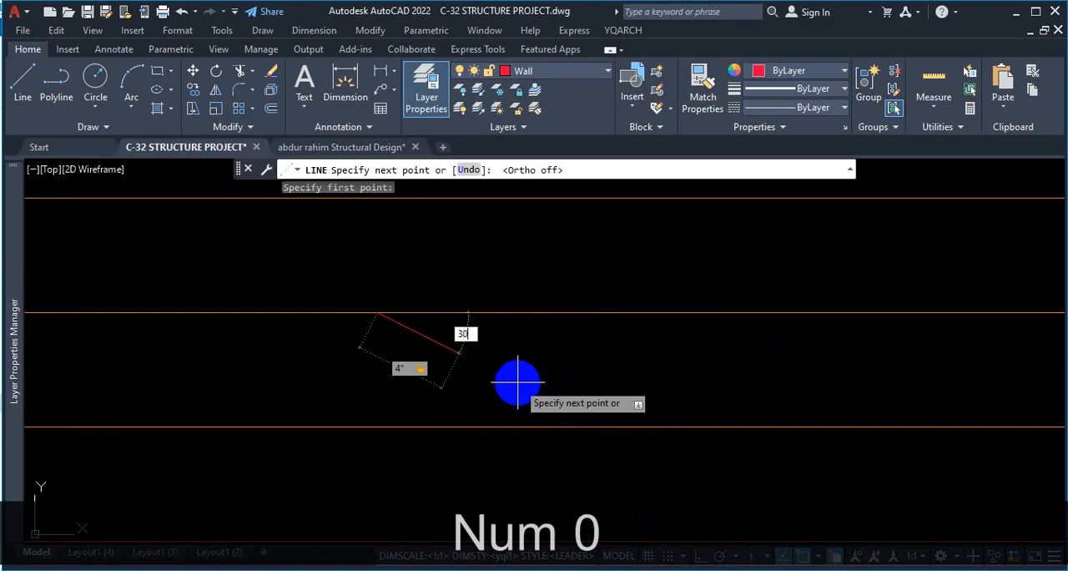
type("0")
key("Return")
key("Escape")
scroll(648, 314, "down", 4)
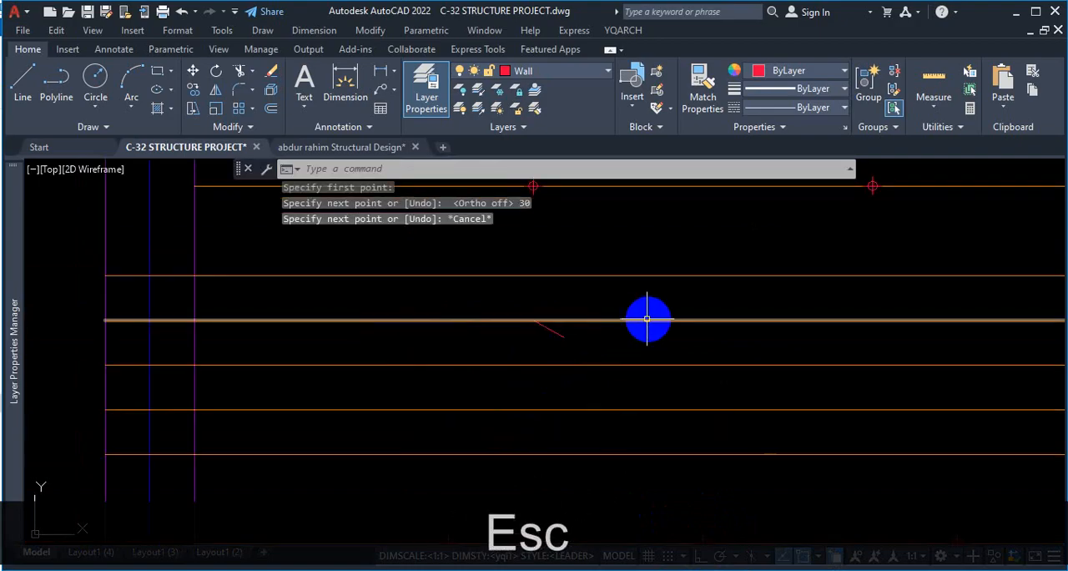
Check the new sloped bar end against the extra top bar ends in the reference PDF in Firefox, then return to the AutoCAD drawing.
scroll(548, 337, "up", 4)
left_click(601, 320)
left_click(538, 343)
scroll(460, 337, "down", 4)
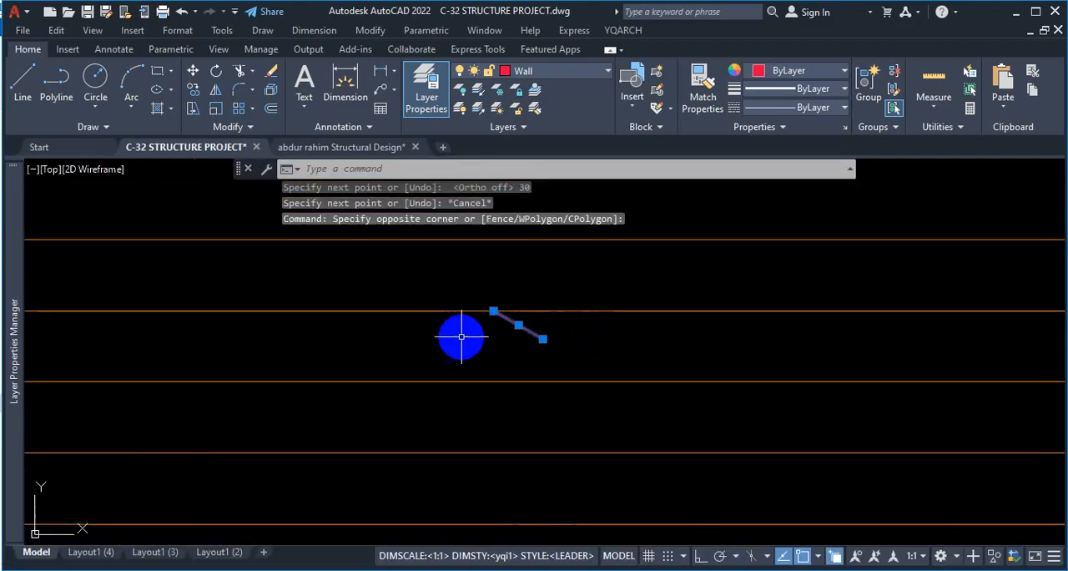
scroll(467, 318, "down", 4)
scroll(496, 325, "up", 2)
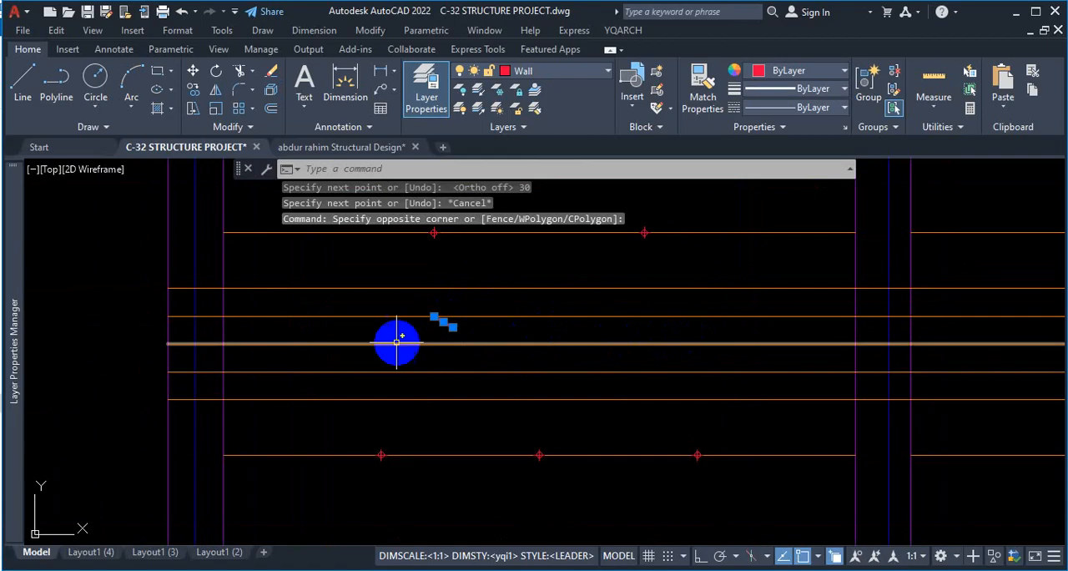
left_click(584, 569)
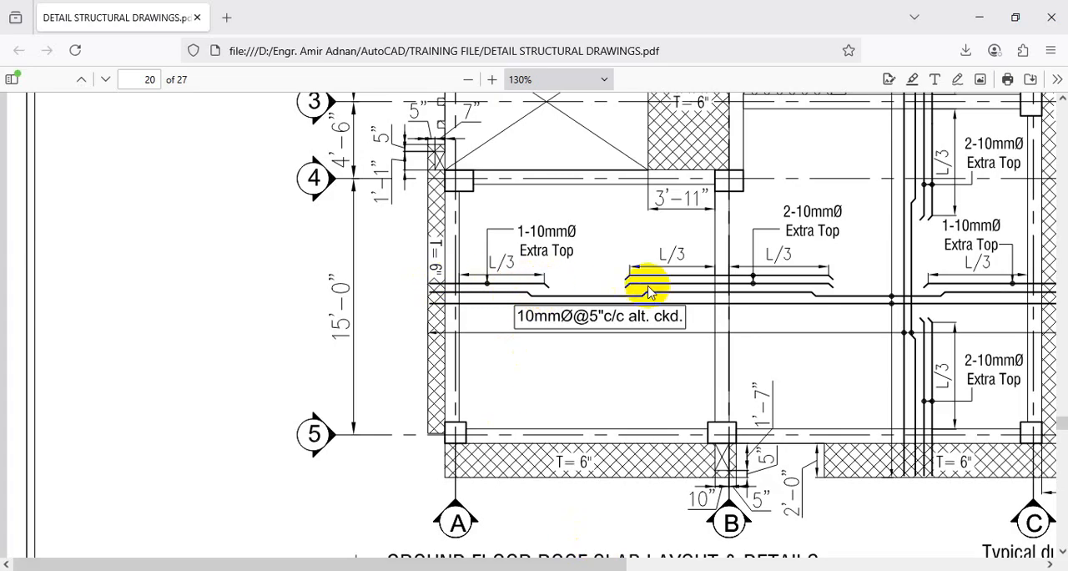
left_click(979, 17)
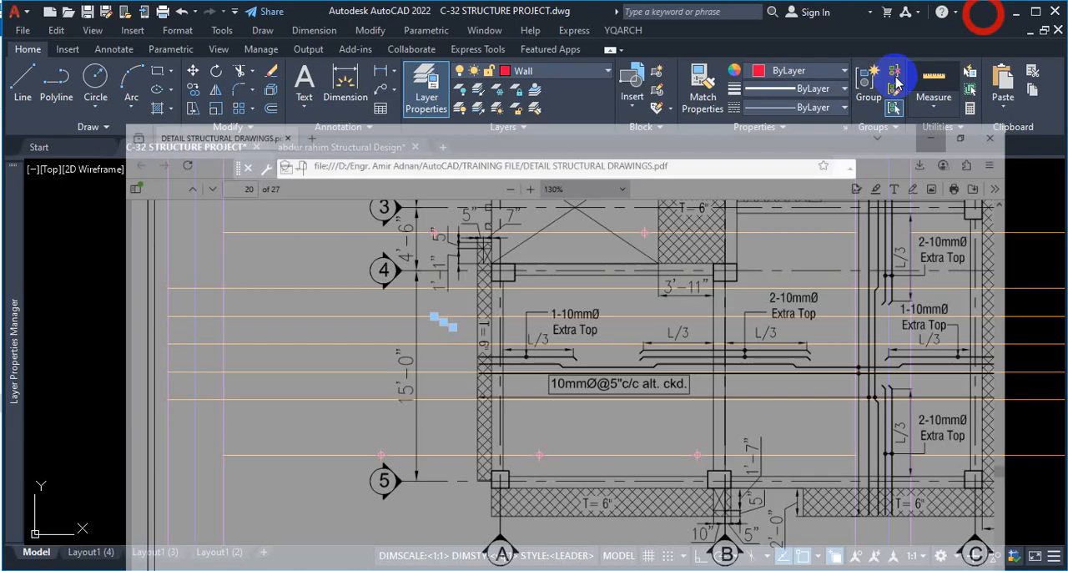
key("Escape")
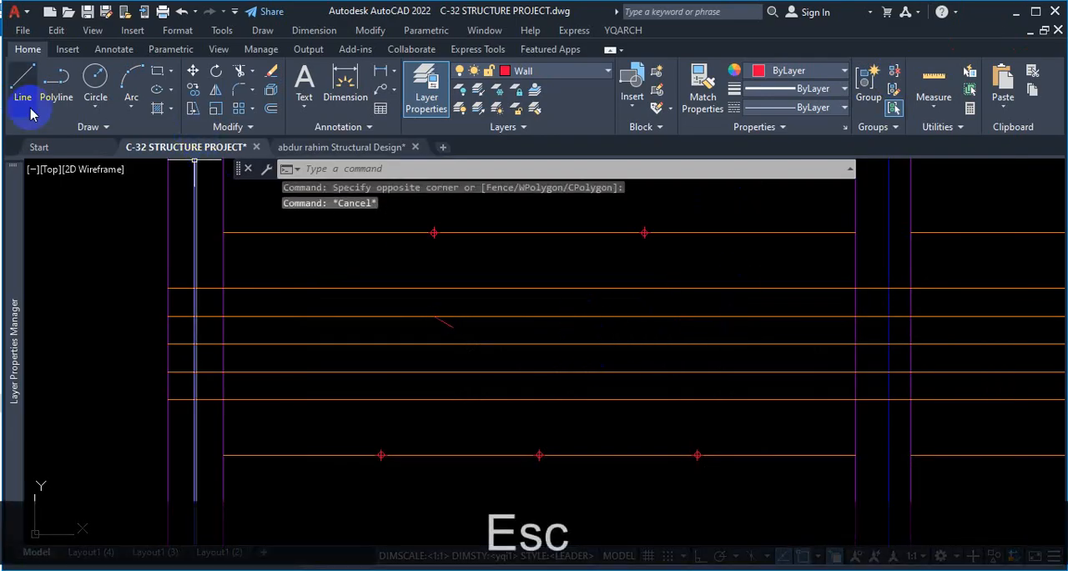
Make the ROD layer current and draw a 4" line sloping down at 150° from the uppermost full-length rod, below the first bay's second L/3 point.
left_click(539, 102)
left_click(560, 316)
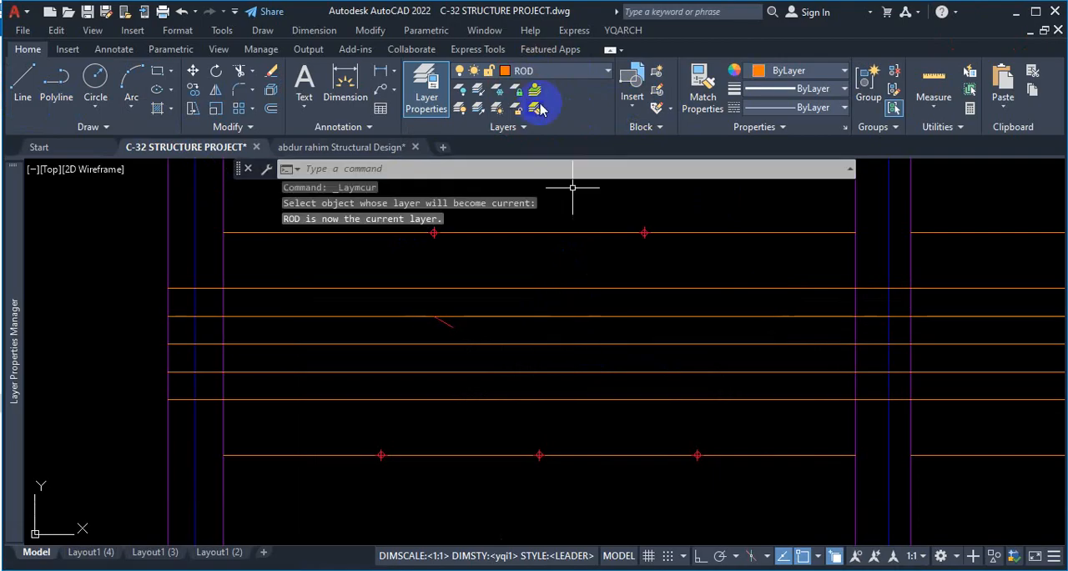
left_click(22, 84)
scroll(651, 242, "up", 4)
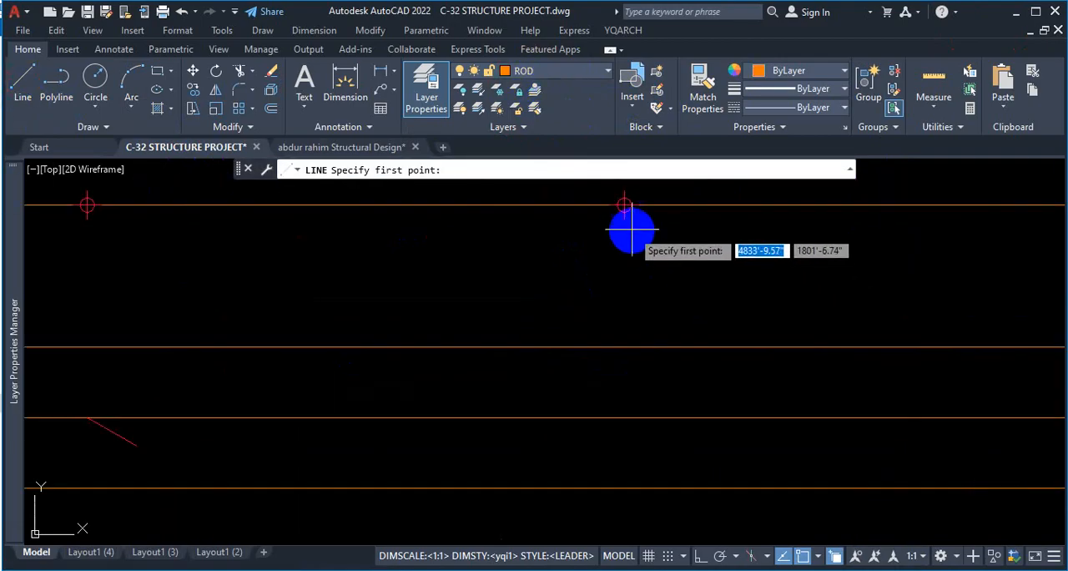
left_click(624, 347)
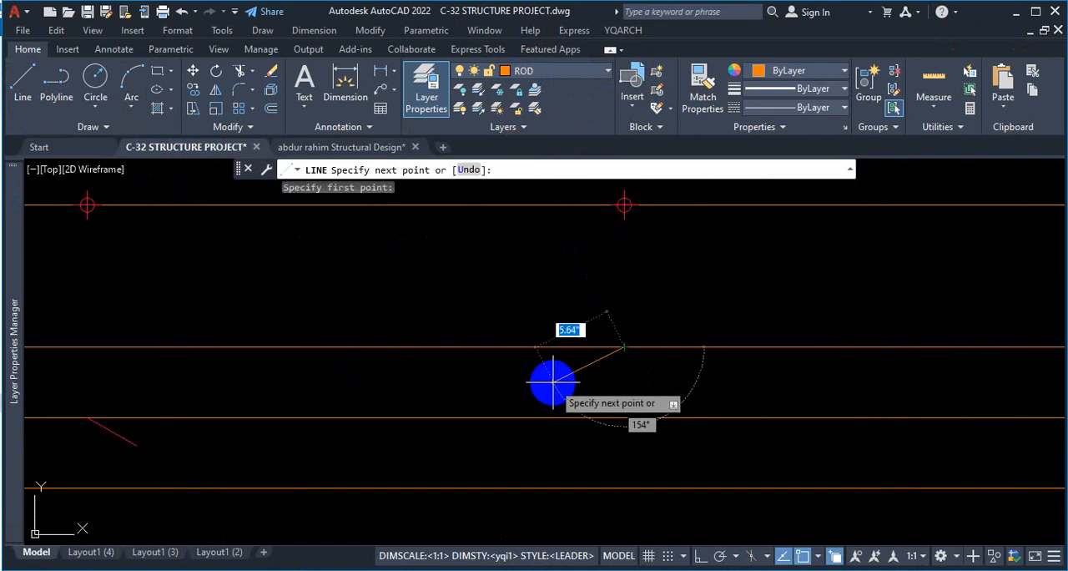
type("4")
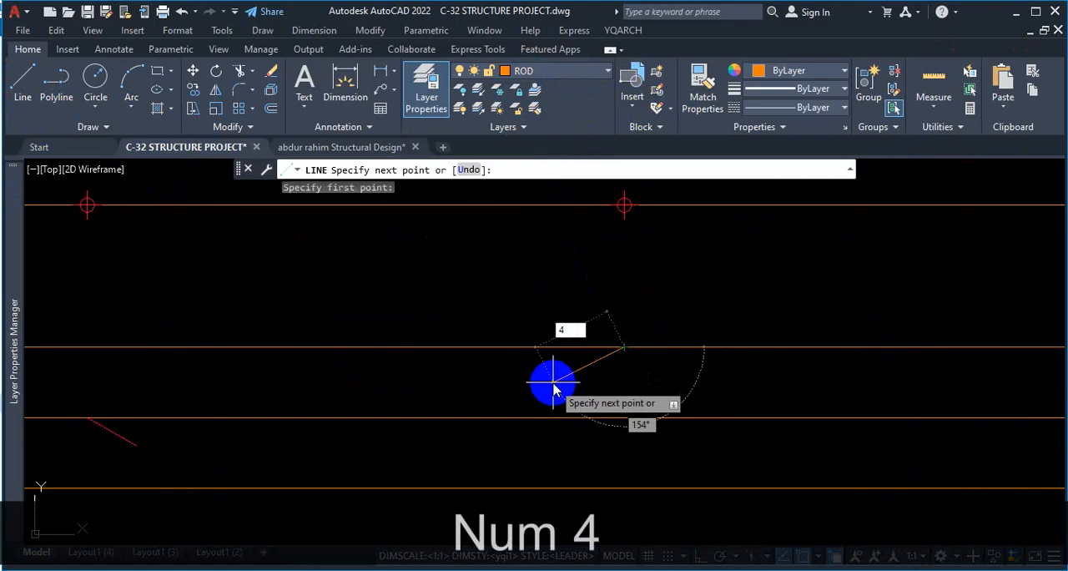
key("Tab")
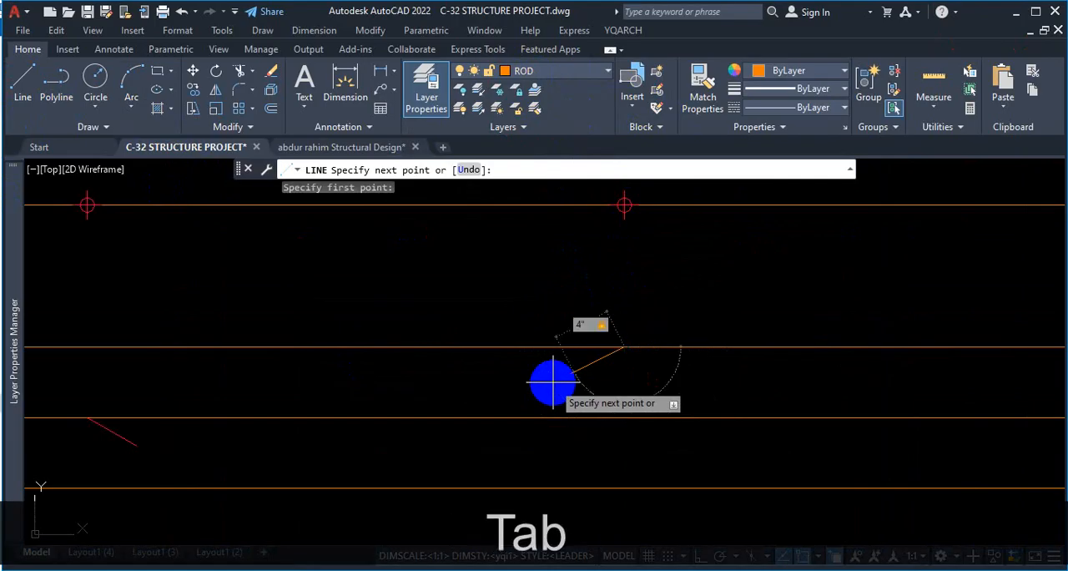
scroll(552, 382, "down", 2)
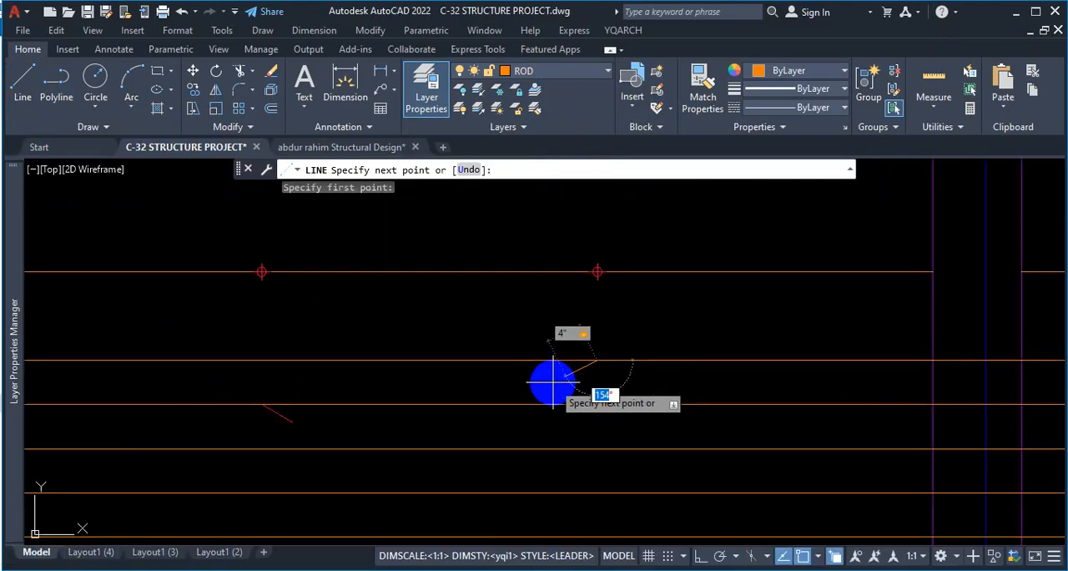
type("150")
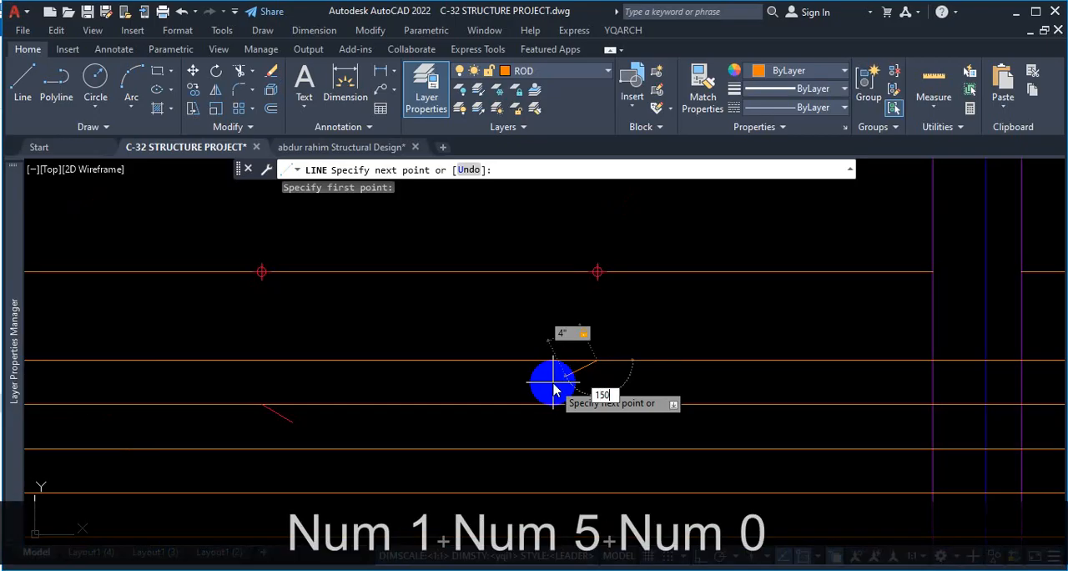
key("Return")
key("Escape")
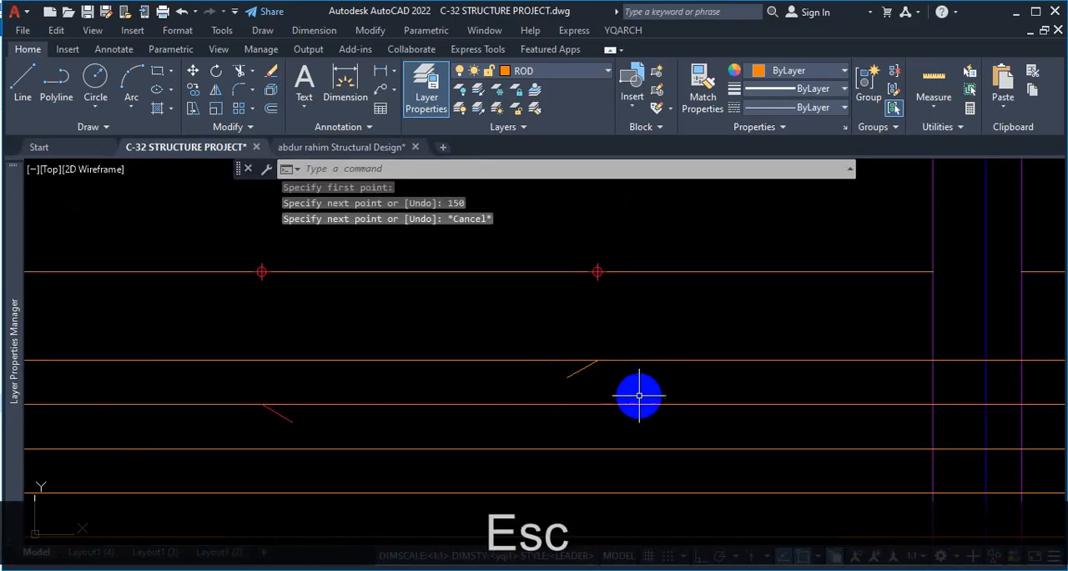
With Ortho on, copy the 150° sloped bar end at the first bay's second L/3 point straight down 5" onto the second full-length rod.
scroll(638, 390, "up", 2)
scroll(627, 382, "down", 3)
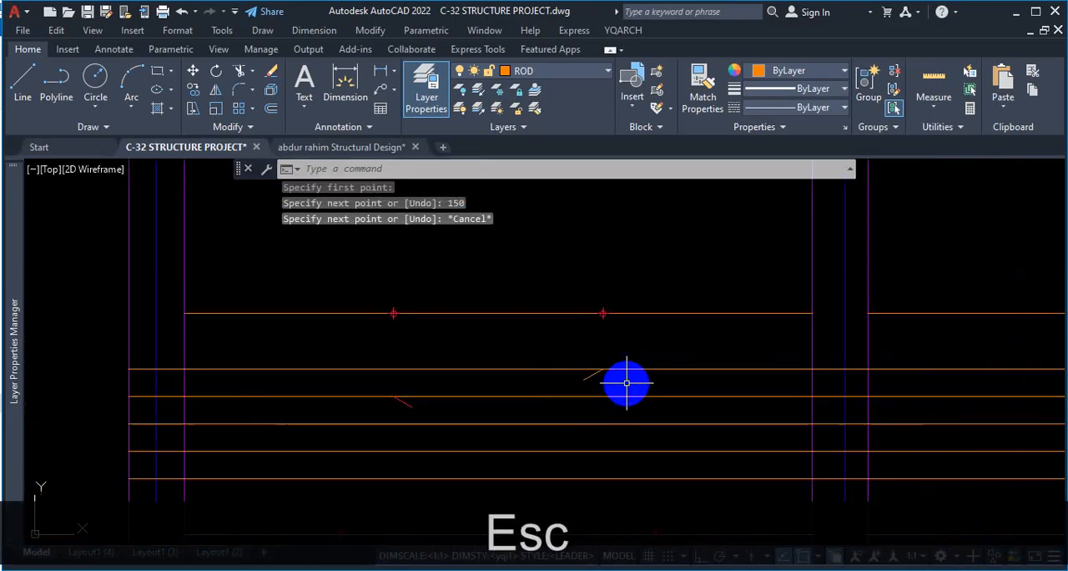
scroll(559, 396, "up", 3)
left_click(675, 363)
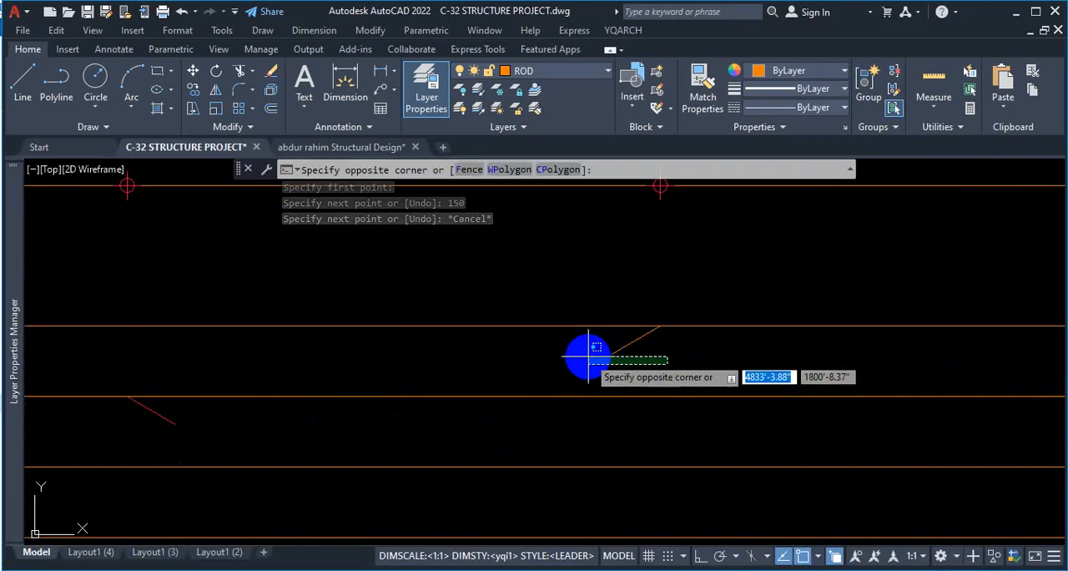
left_click(584, 348)
type("c")
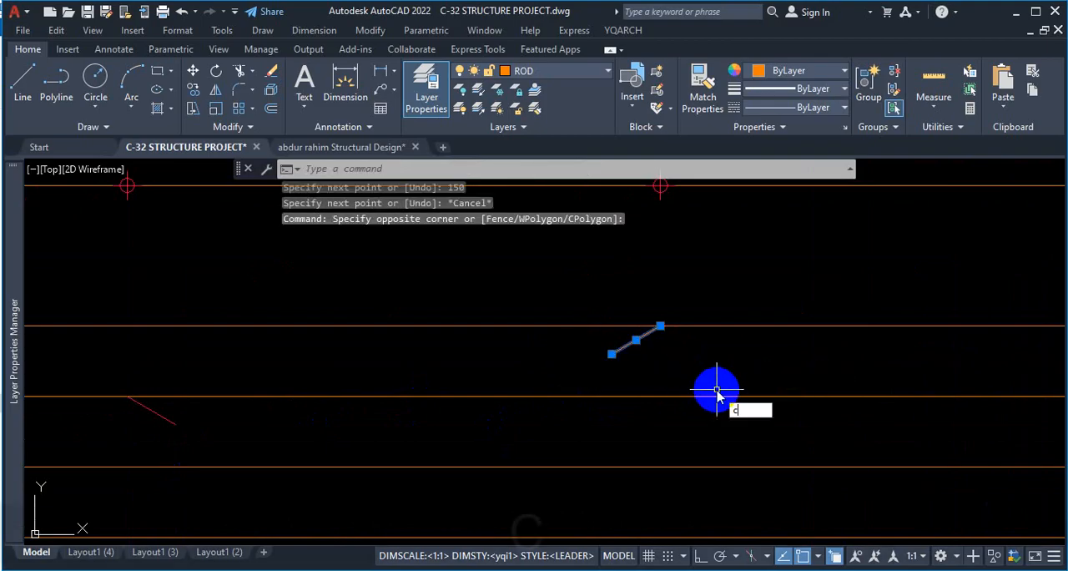
type("o")
key("Return")
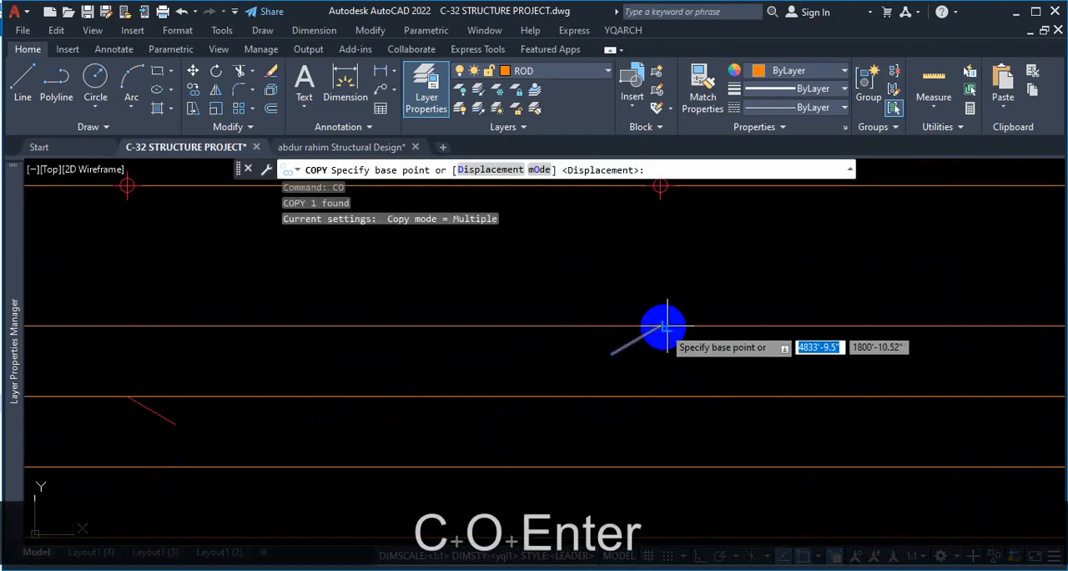
left_click(665, 326)
middle_click_drag(656, 370, 685, 337)
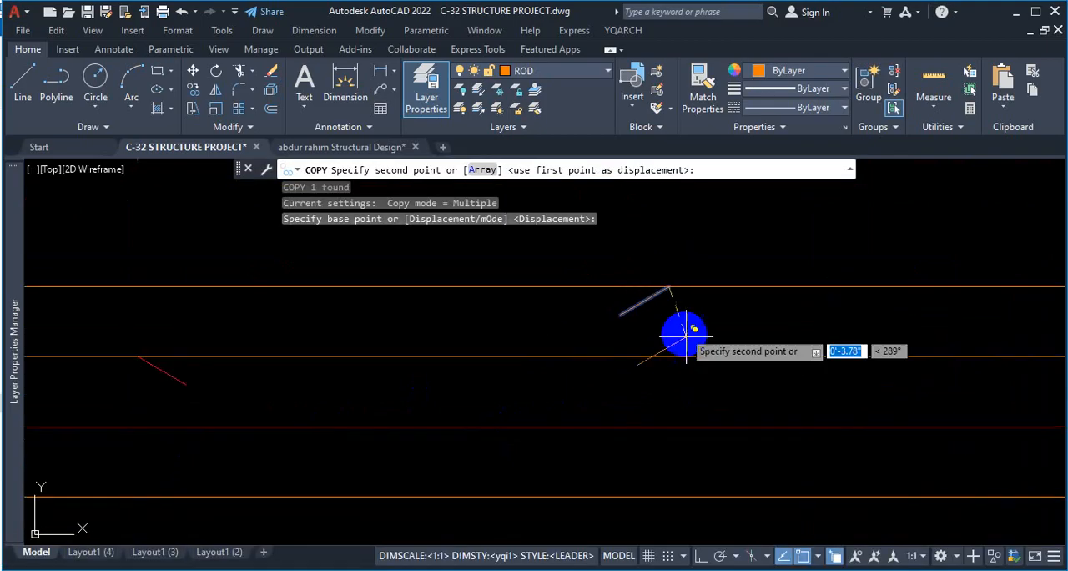
left_click(701, 555)
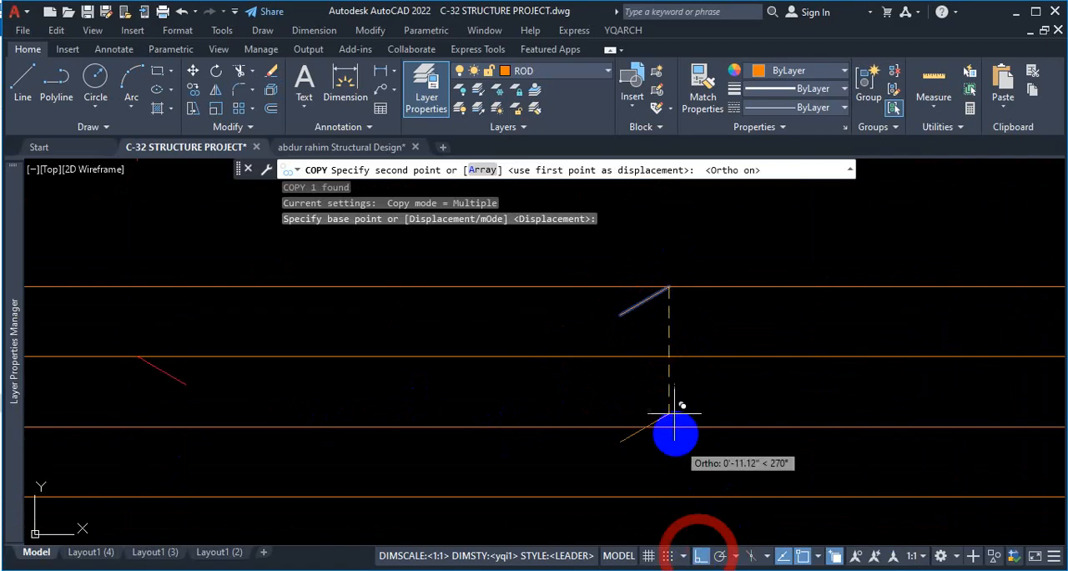
left_click(666, 355)
key("Escape")
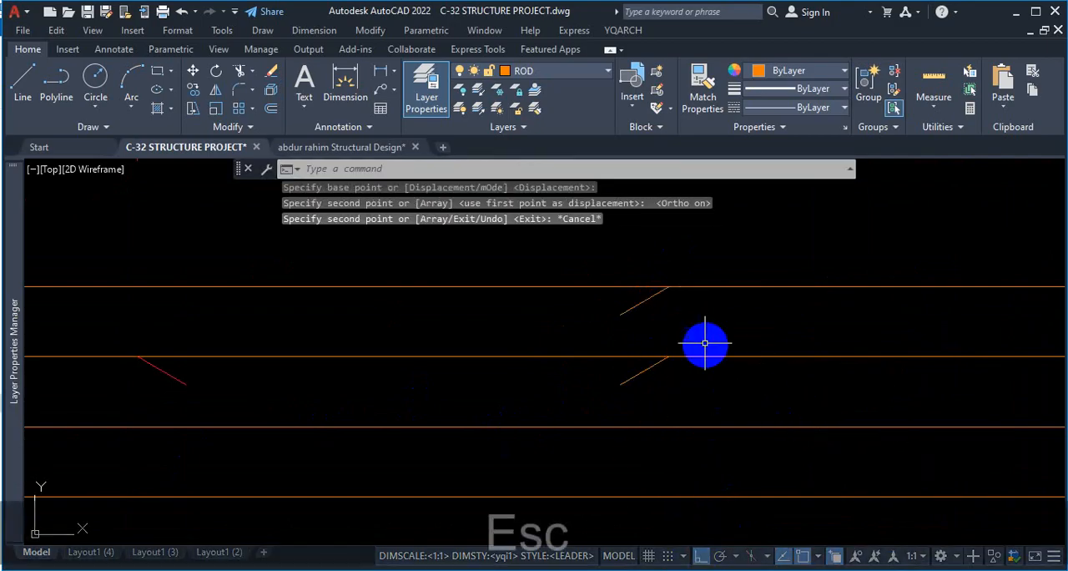
Copy the 30° sloped bar end from the first bay's first L/3 point to the second bay's first L/3 point.
scroll(705, 343, "down", 4)
scroll(491, 352, "up", 4)
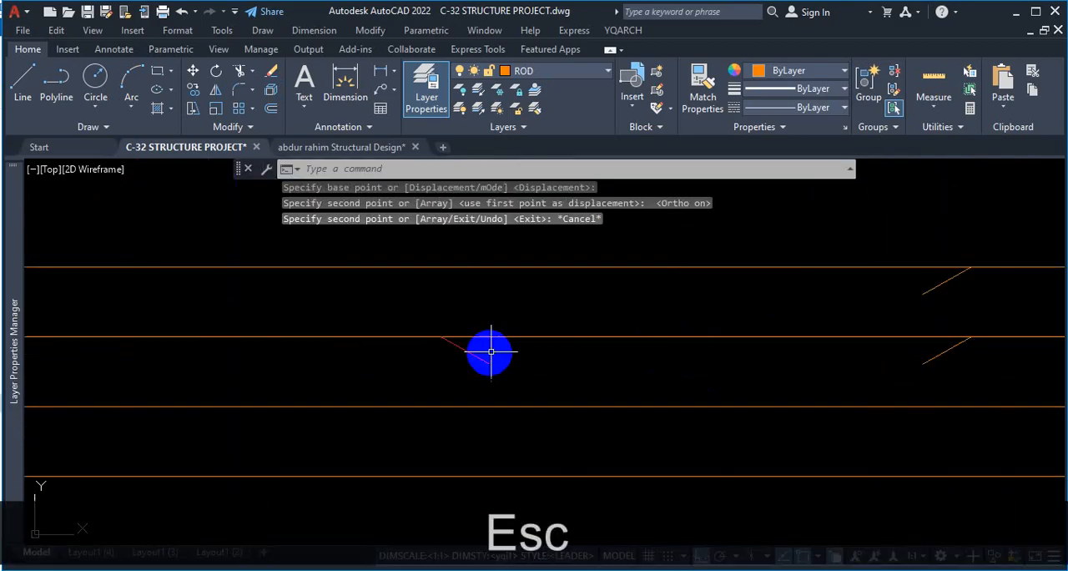
scroll(476, 344, "down", 4)
scroll(643, 337, "down", 4)
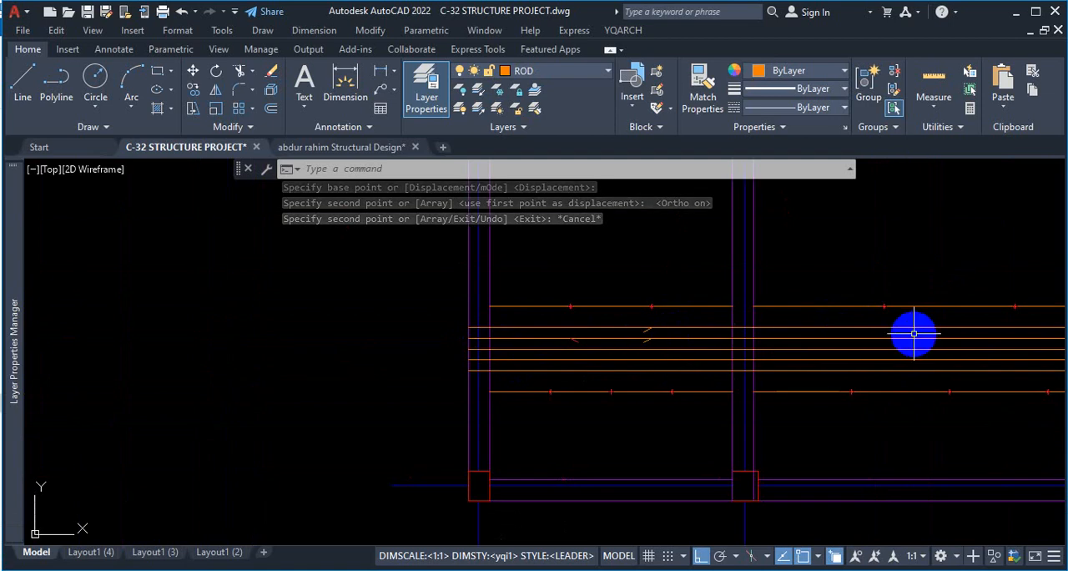
scroll(564, 345, "up", 6)
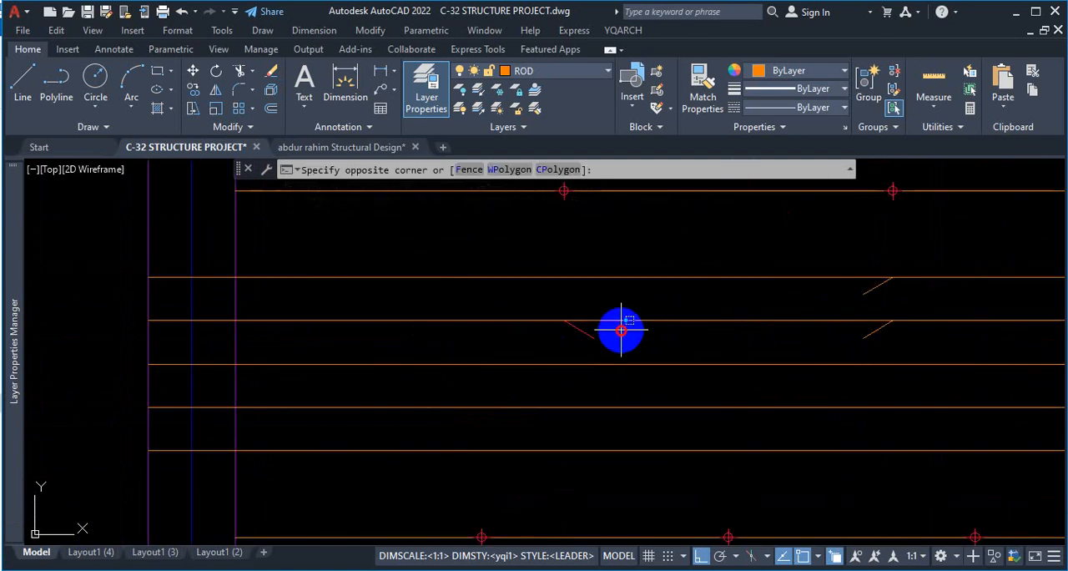
left_click(555, 343)
type("co")
key("Return")
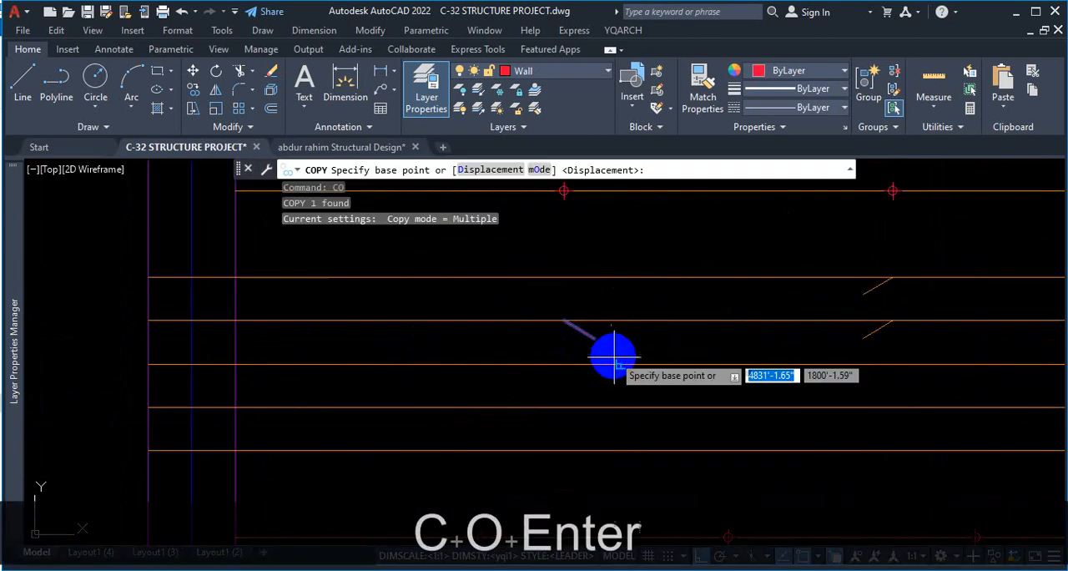
scroll(570, 265, "down", 3)
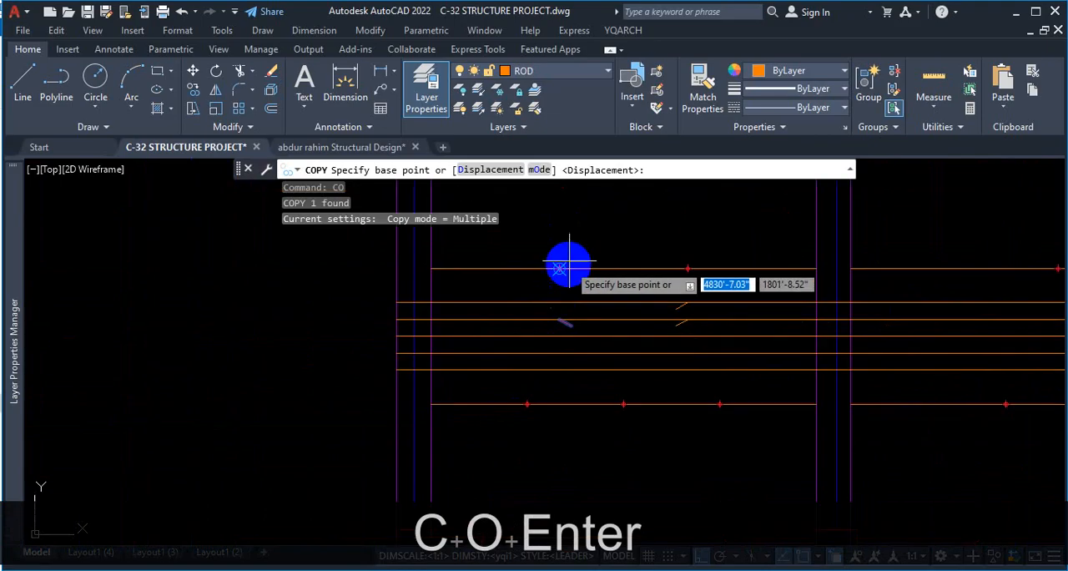
scroll(569, 266, "up", 3)
left_click(518, 313)
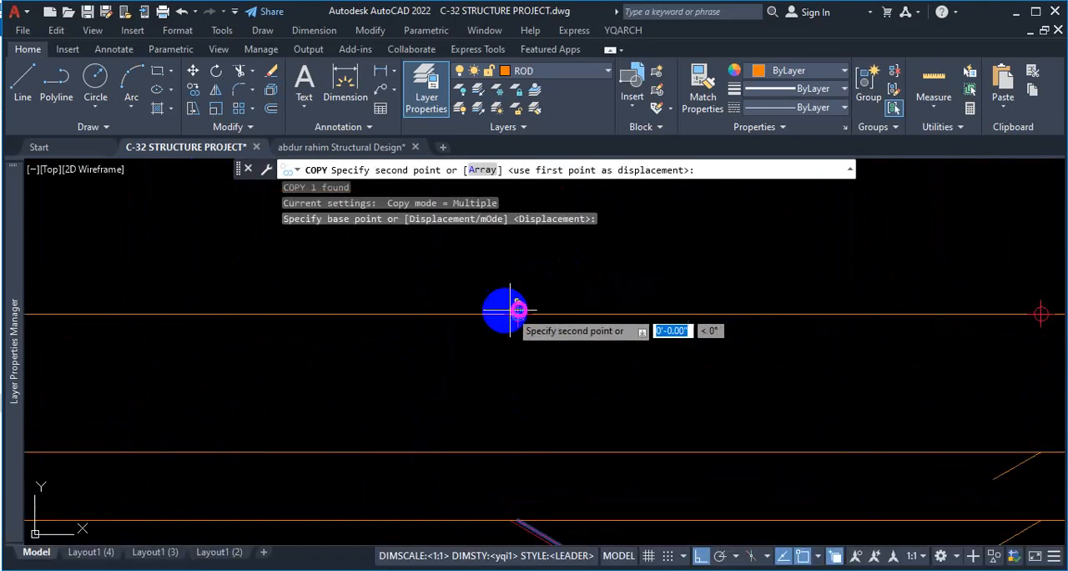
scroll(500, 311, "down", 3)
scroll(915, 313, "up", 2)
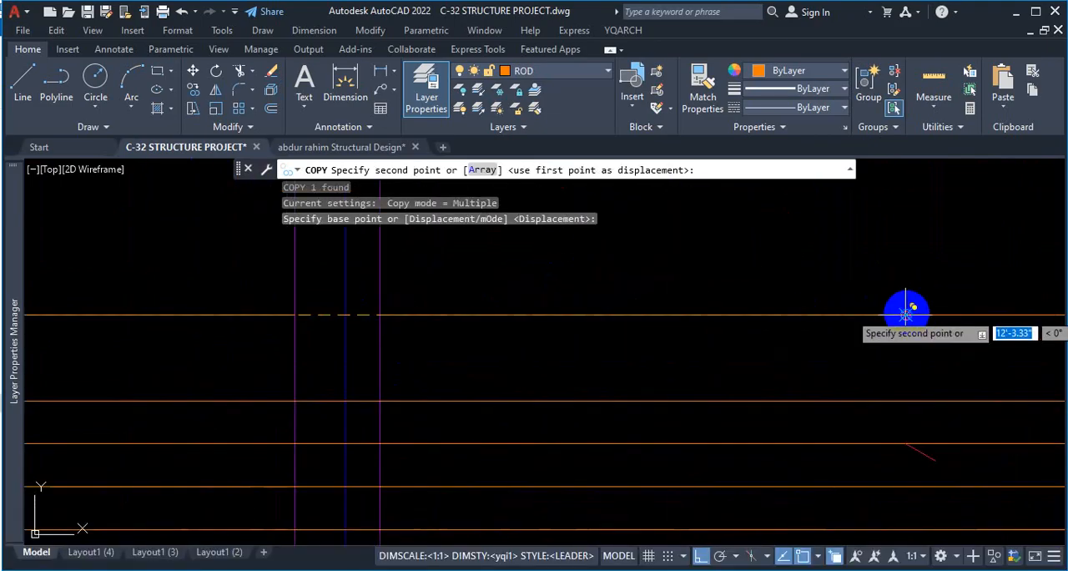
scroll(906, 314, "up", 3)
left_click(965, 317)
scroll(634, 321, "down", 2)
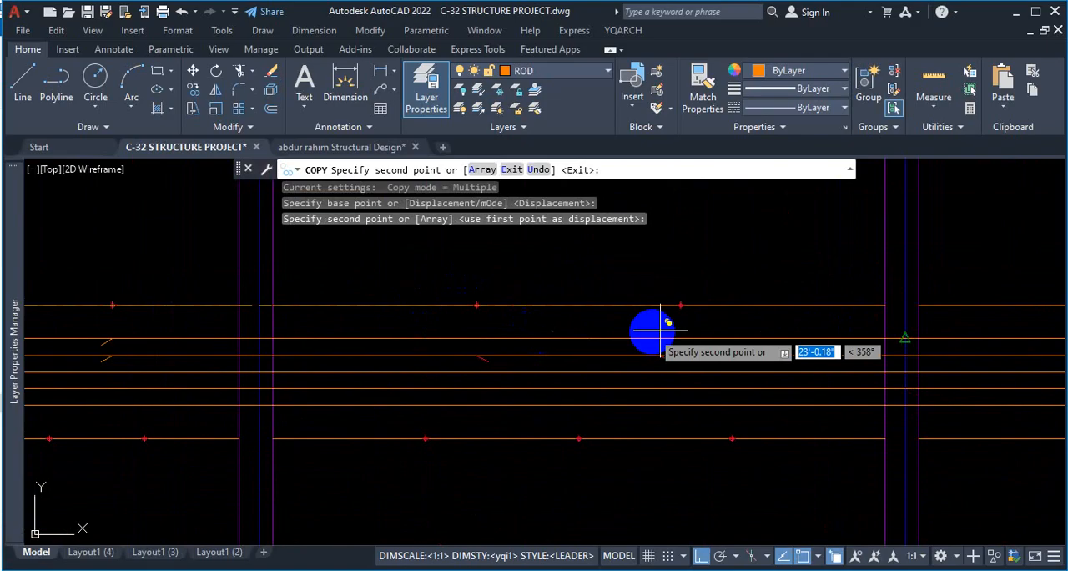
Place further copies of the 30° sloped bar end at the first L/3 points of the third and fourth bays.
scroll(789, 316, "up", 3)
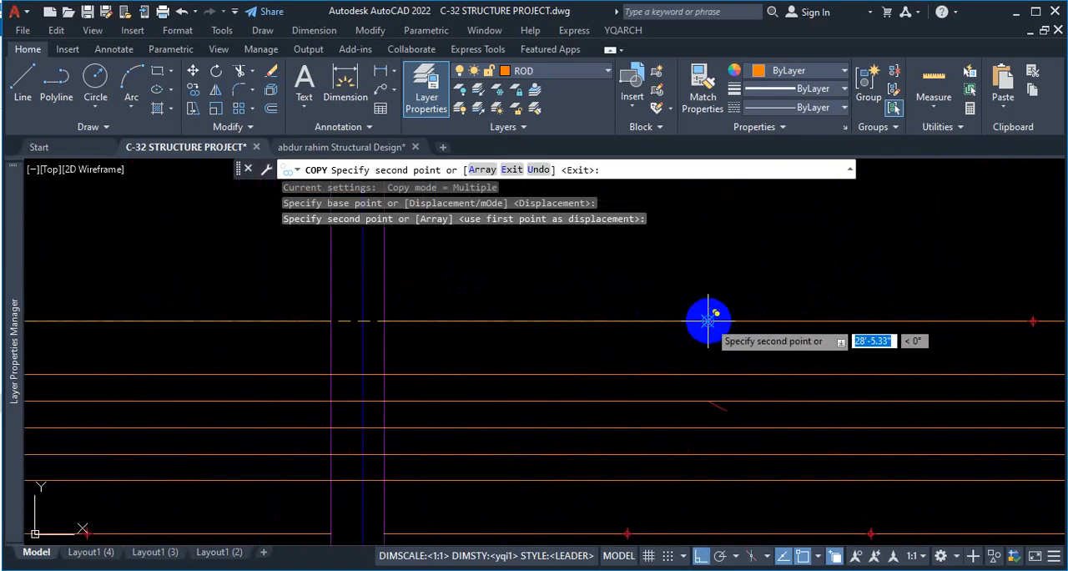
left_click(708, 318)
scroll(455, 332, "down", 3)
scroll(708, 351, "up", 3)
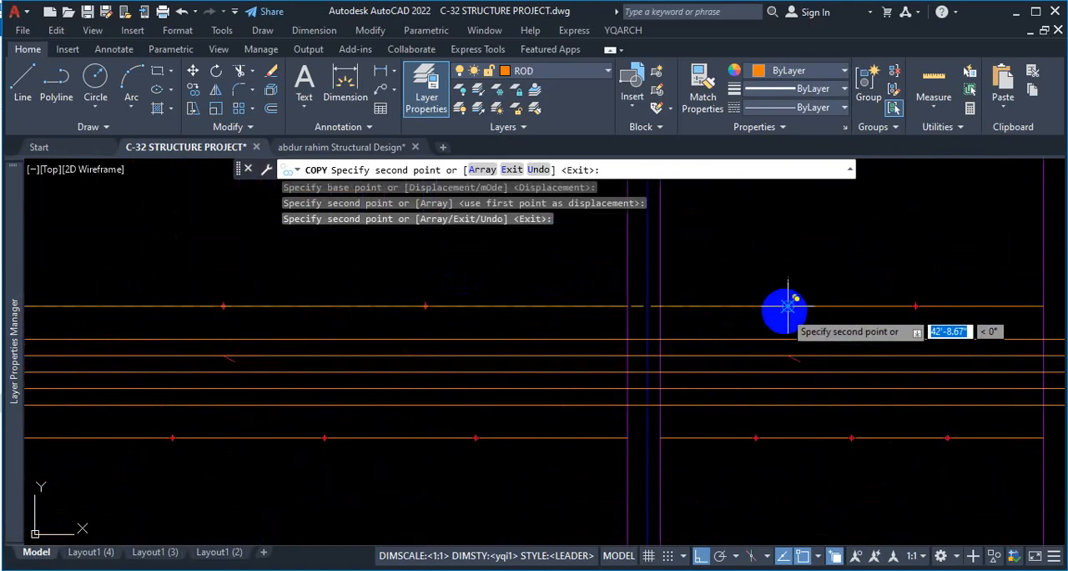
left_click(852, 310)
scroll(878, 306, "down", 3)
key("Escape")
Copy both 150° sloped bar ends from the first bay's second L/3 point to the second bay's second L/3 point.
scroll(544, 341, "up", 5)
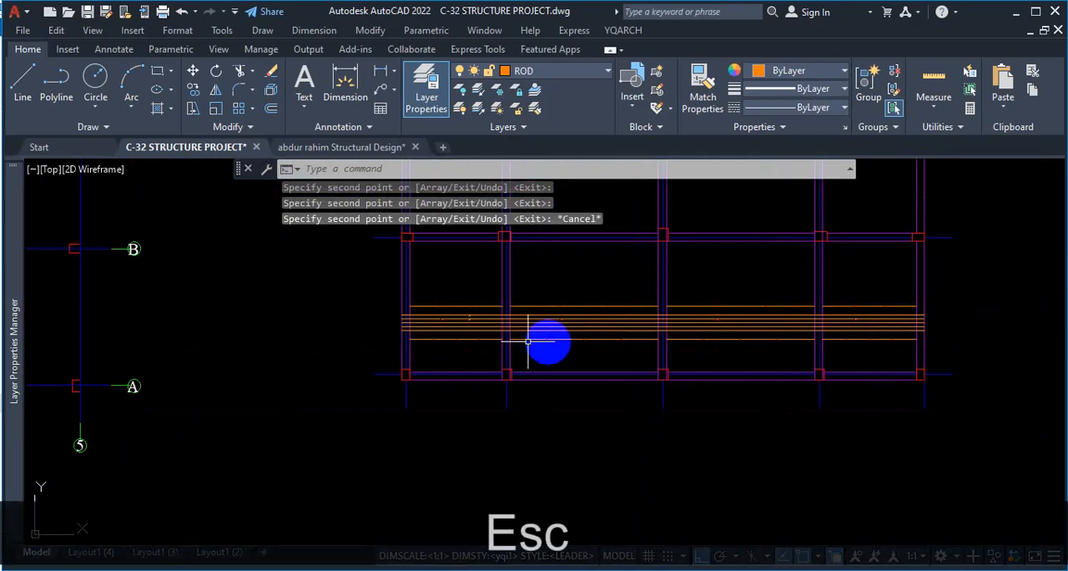
left_click(469, 312)
left_click(422, 310)
left_click(463, 342)
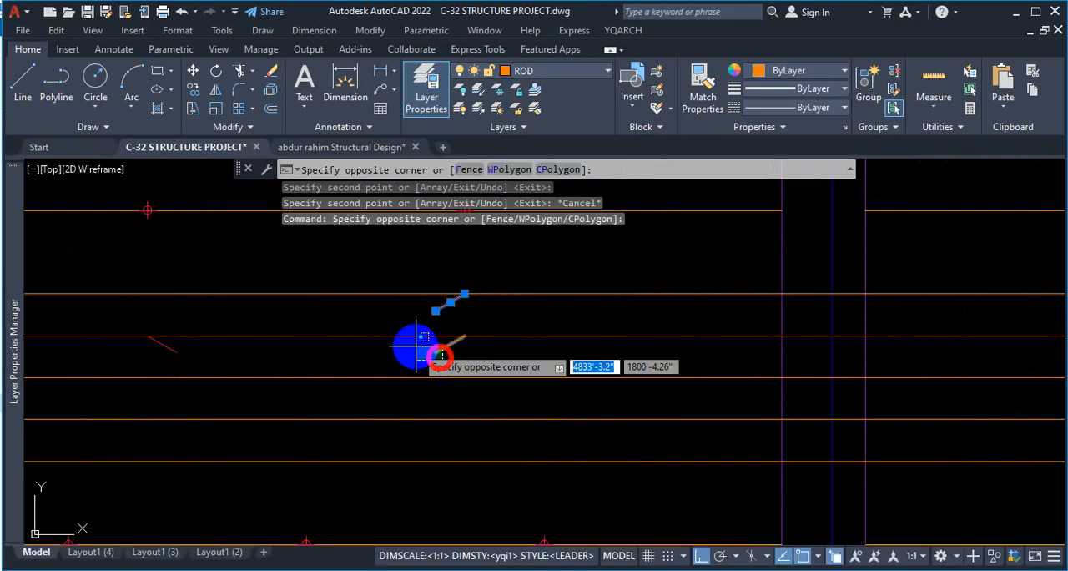
left_click(441, 371)
type("co")
key("Return")
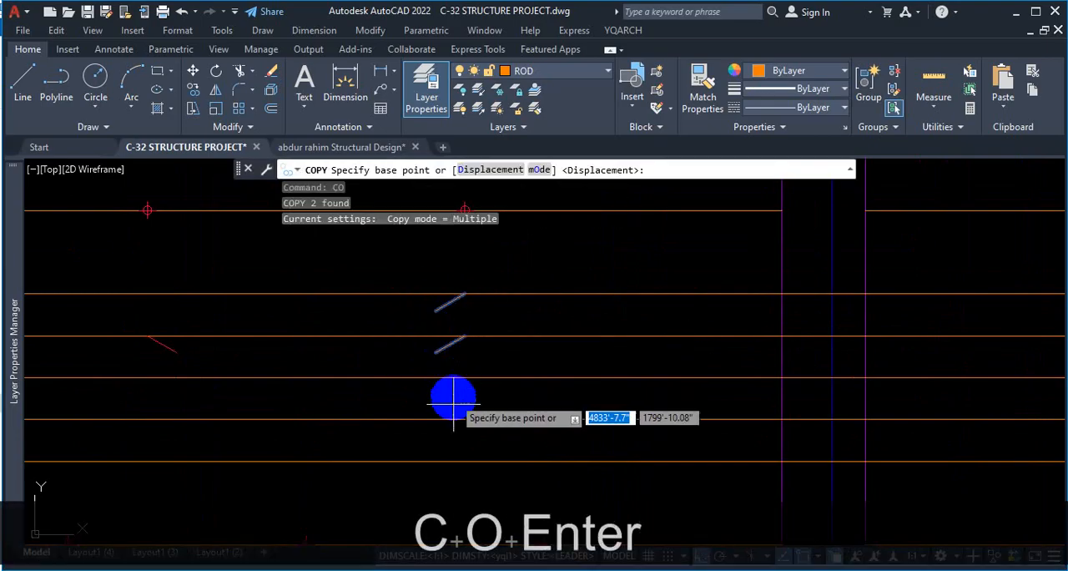
scroll(453, 380, "down", 2)
scroll(433, 356, "up", 2)
left_click(431, 356)
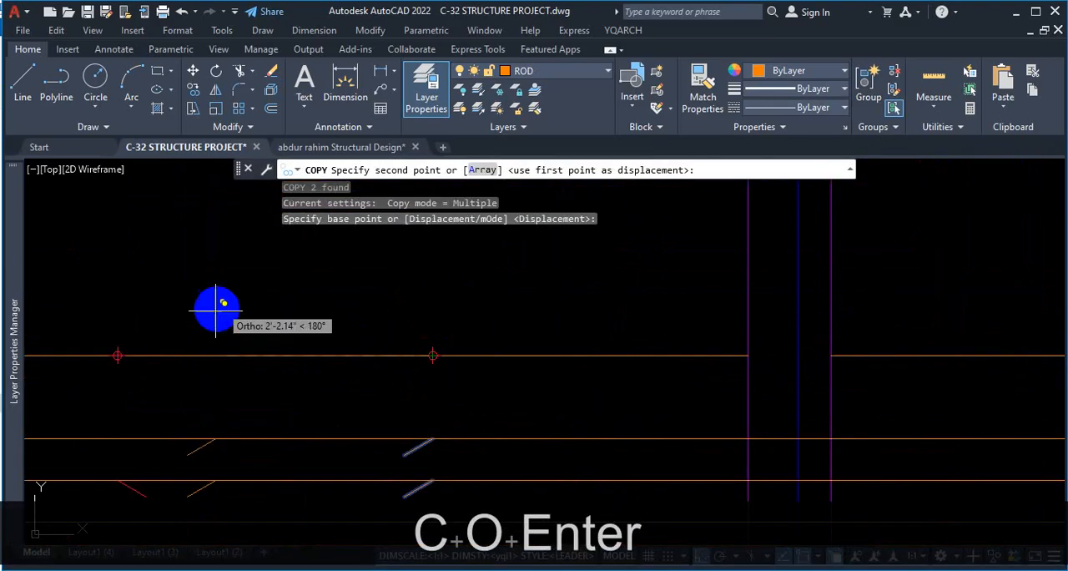
scroll(537, 352, "down", 2)
scroll(643, 326, "up", 3)
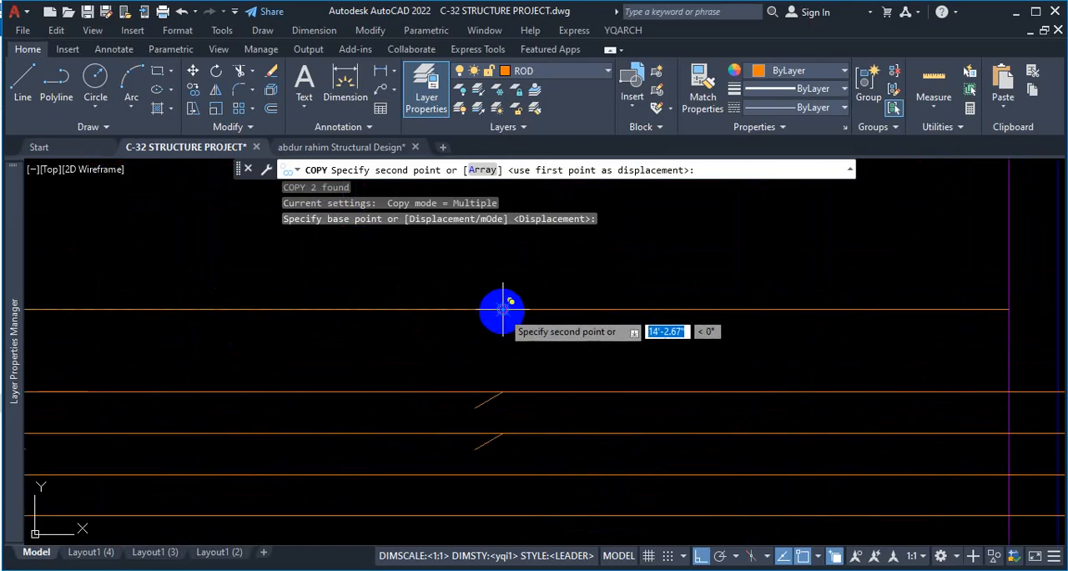
left_click(501, 309)
Place another copy of the 150° sloped end pair at the third bay's second L/3 point and finish copying.
scroll(238, 341, "down", 2)
scroll(534, 336, "up", 3)
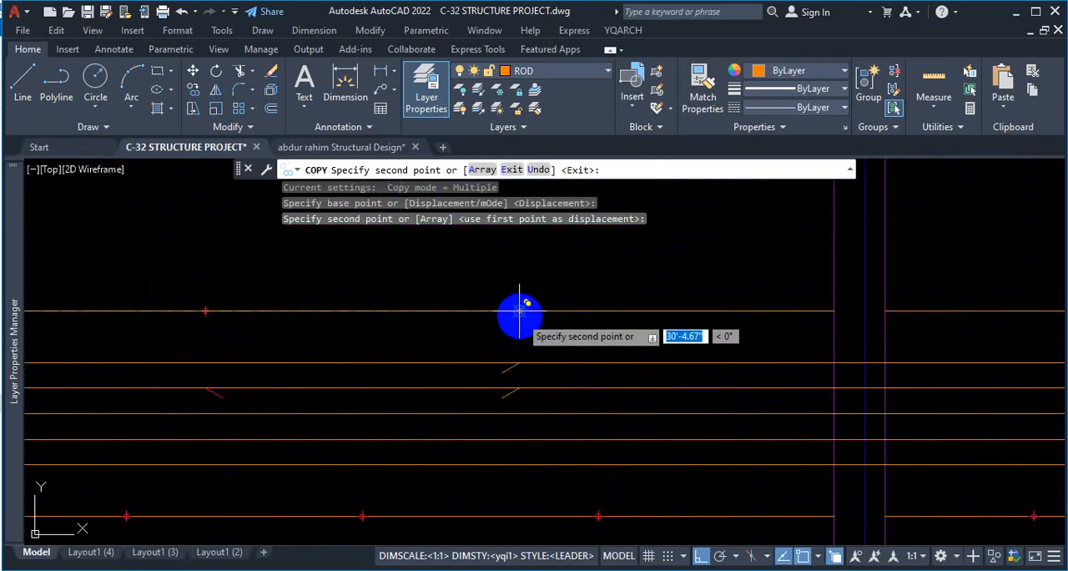
left_click(519, 312)
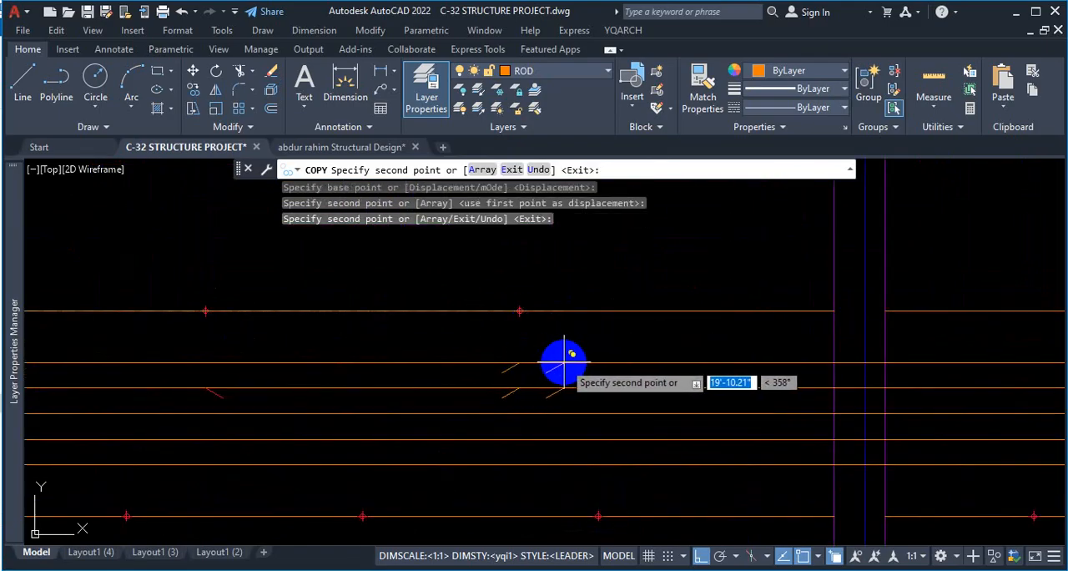
key("Escape")
Review the copied sloped bar ends, compare the first bay with the extra top bars in the reference PDF in Firefox, and return to AutoCAD.
scroll(534, 361, "down", 5)
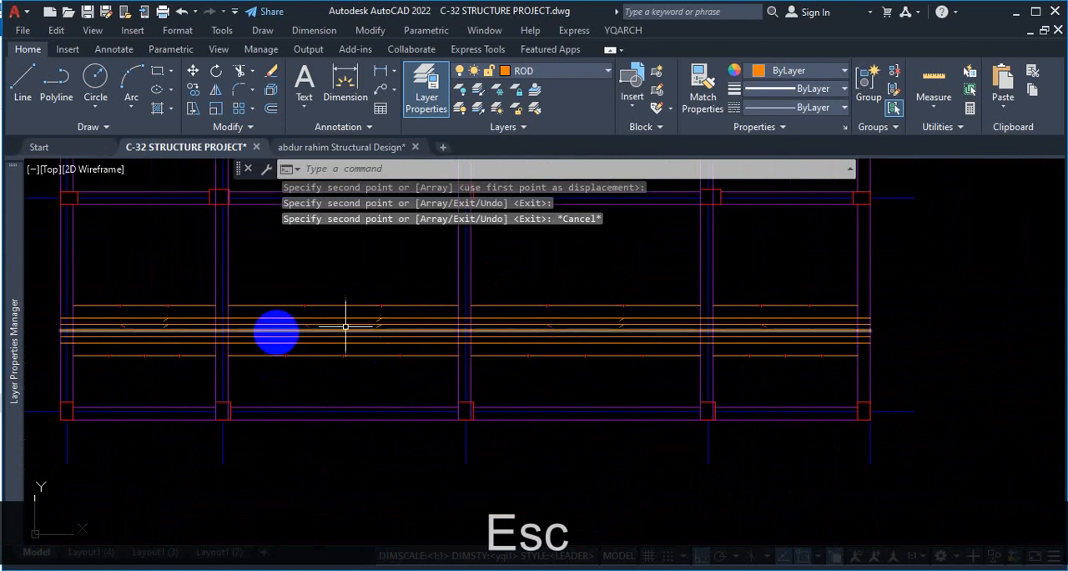
scroll(396, 333, "down", 4)
scroll(282, 346, "up", 2)
scroll(309, 305, "up", 4)
scroll(280, 359, "up", 4)
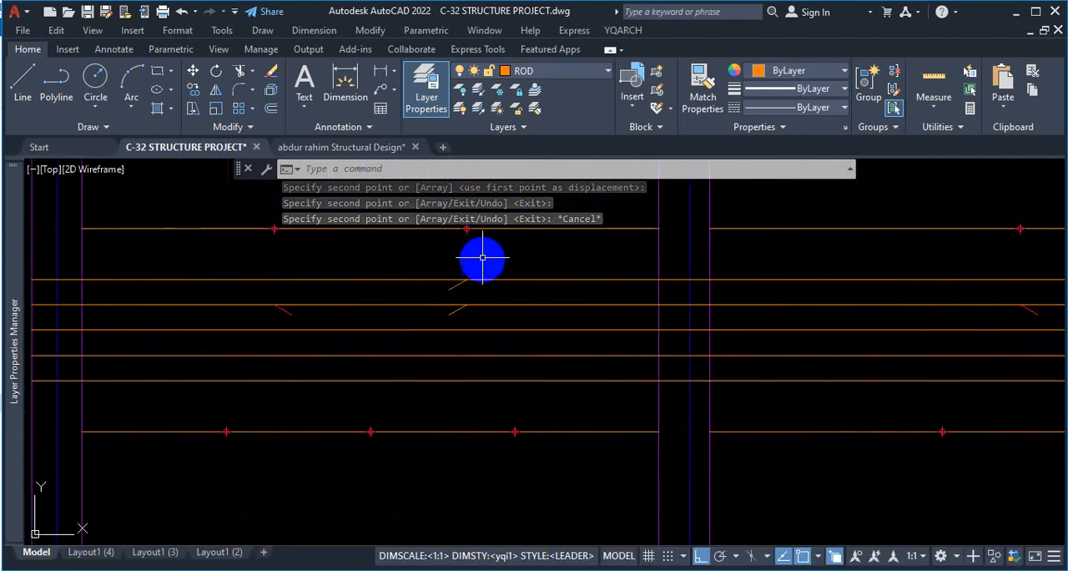
scroll(388, 384, "down", 3)
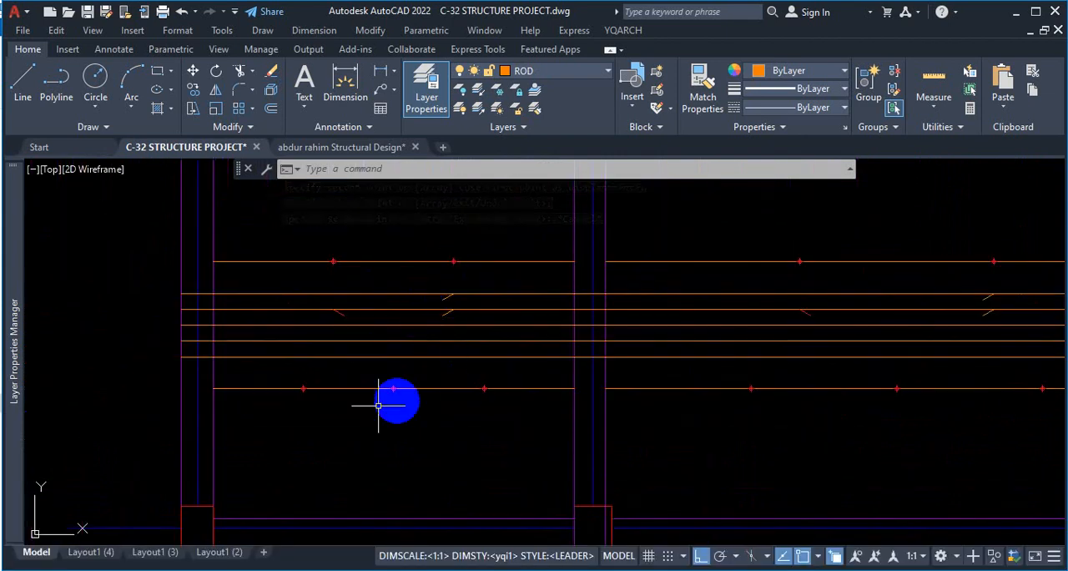
scroll(304, 392, "up", 3)
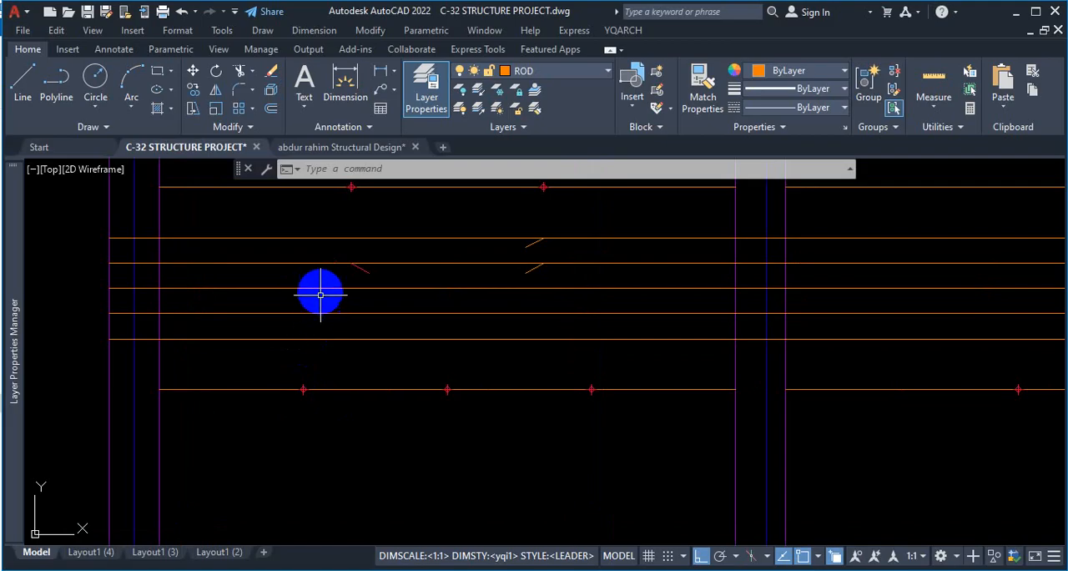
scroll(320, 295, "down", 2)
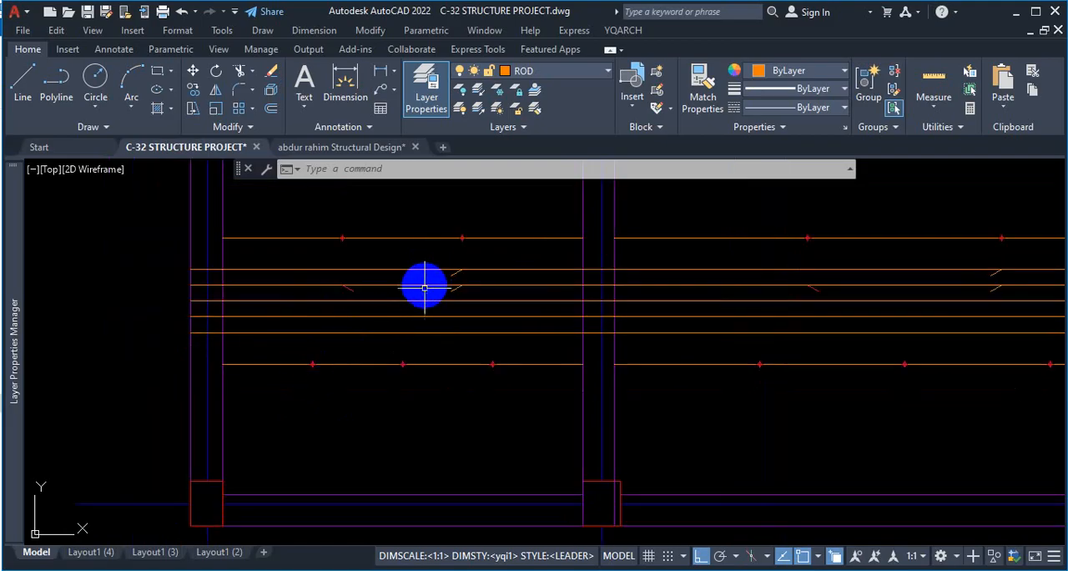
scroll(375, 282, "up", 2)
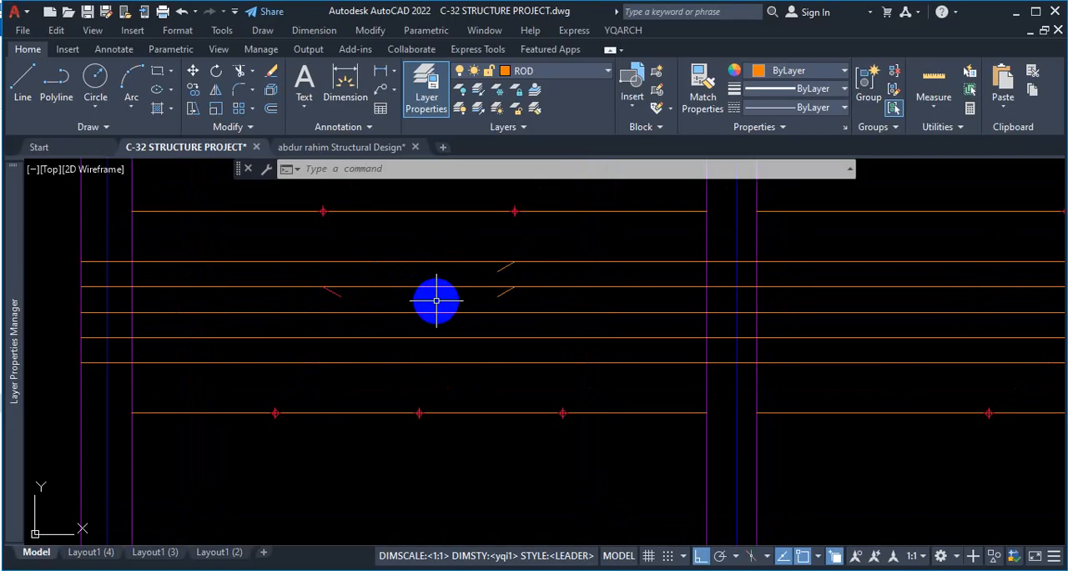
key("ctrl+1")
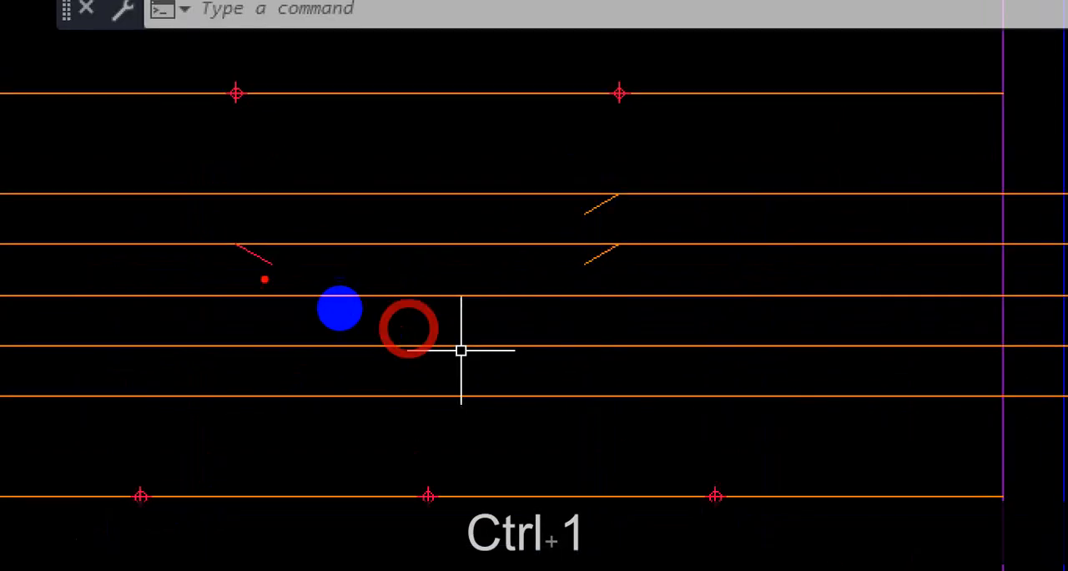
mouse_move(387, 231)
left_mouse_down()
mouse_move(357, 259)
mouse_move(423, 277)
left_mouse_up()
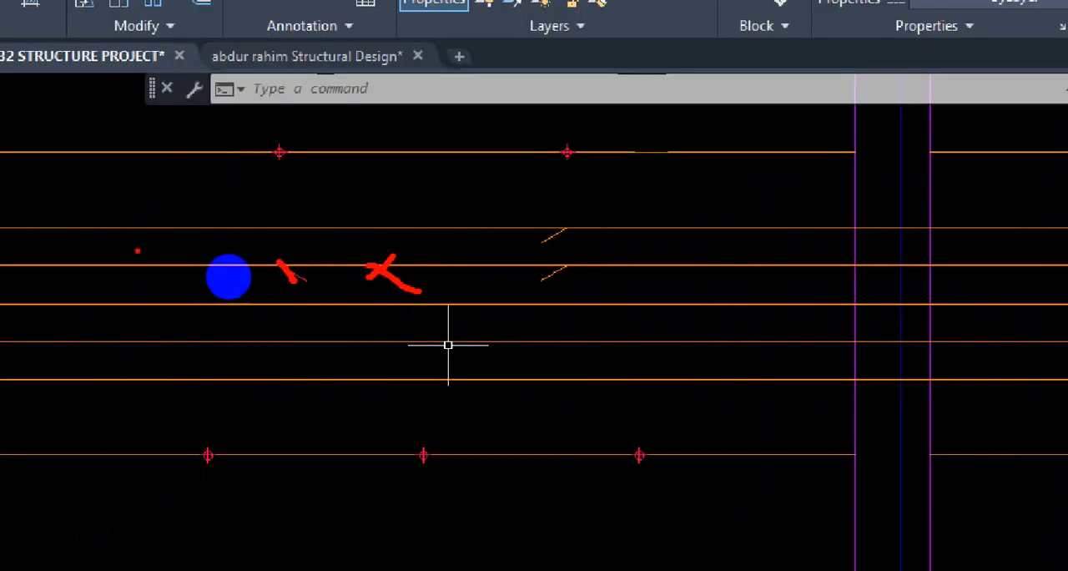
key("Escape")
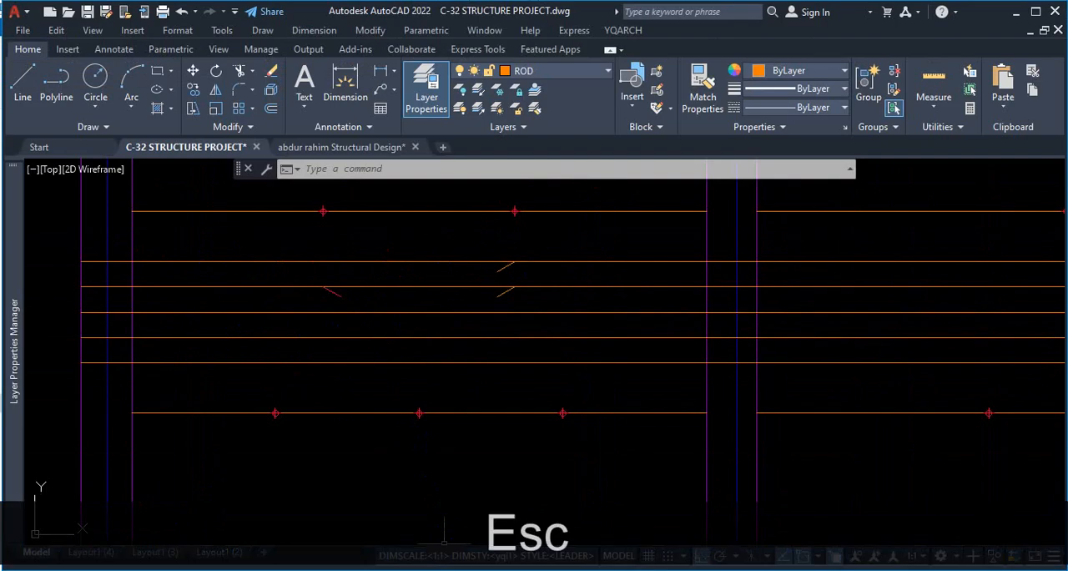
left_click(459, 569)
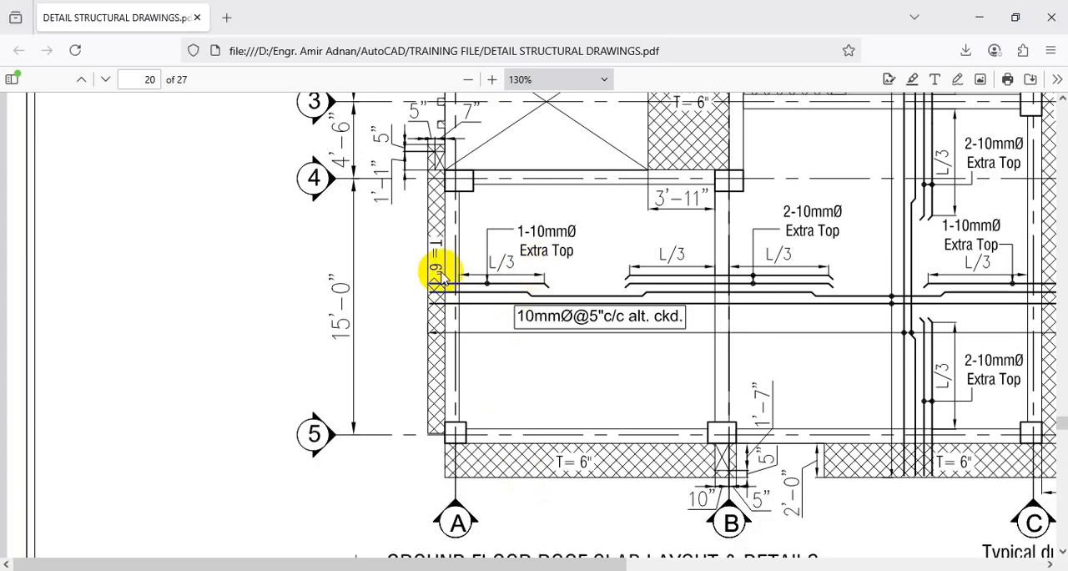
left_click(983, 18)
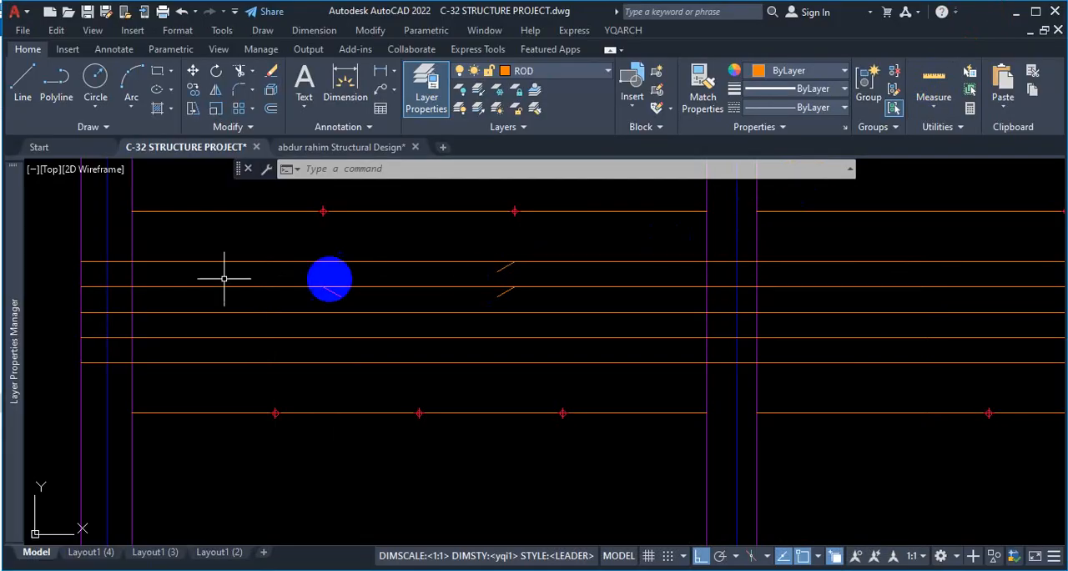
Trim the first bay's topmost rod up to its sloped end, including the leftover over the end beam, and the second rod between its sloped ends.
key("Escape")
type("tr")
key("space")
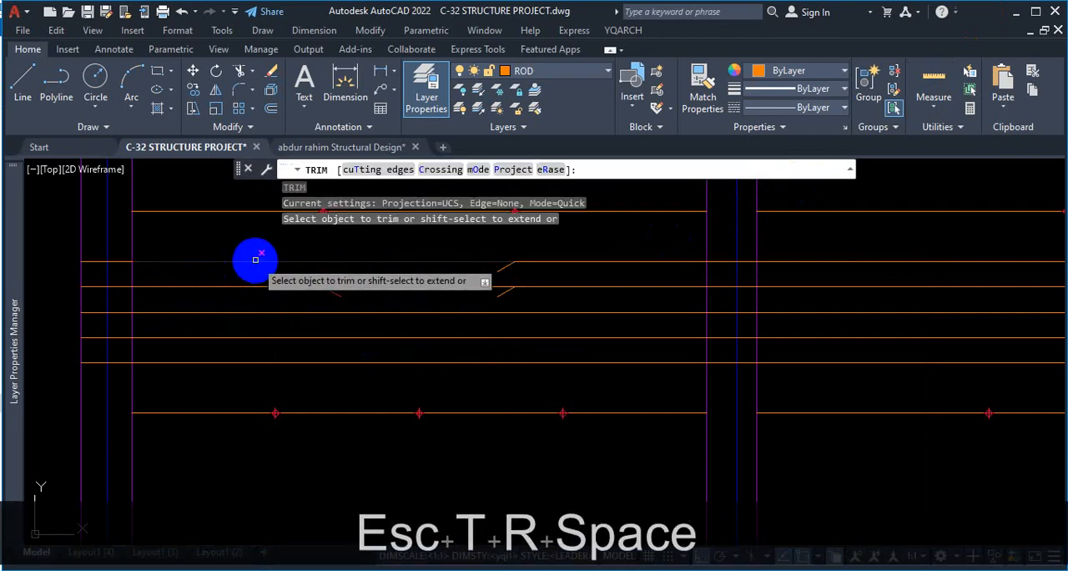
left_click(256, 260)
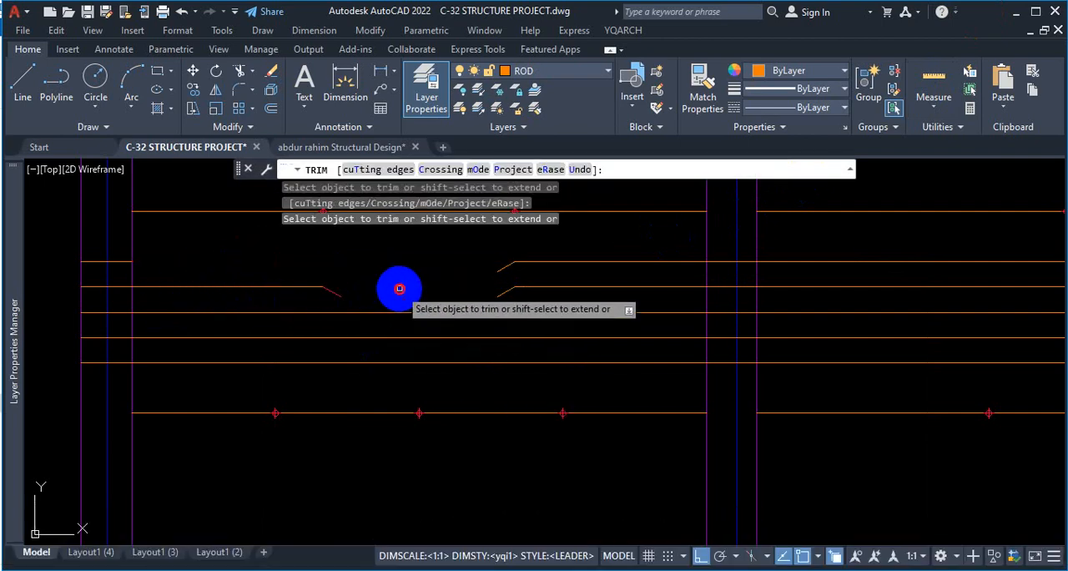
left_click(399, 288)
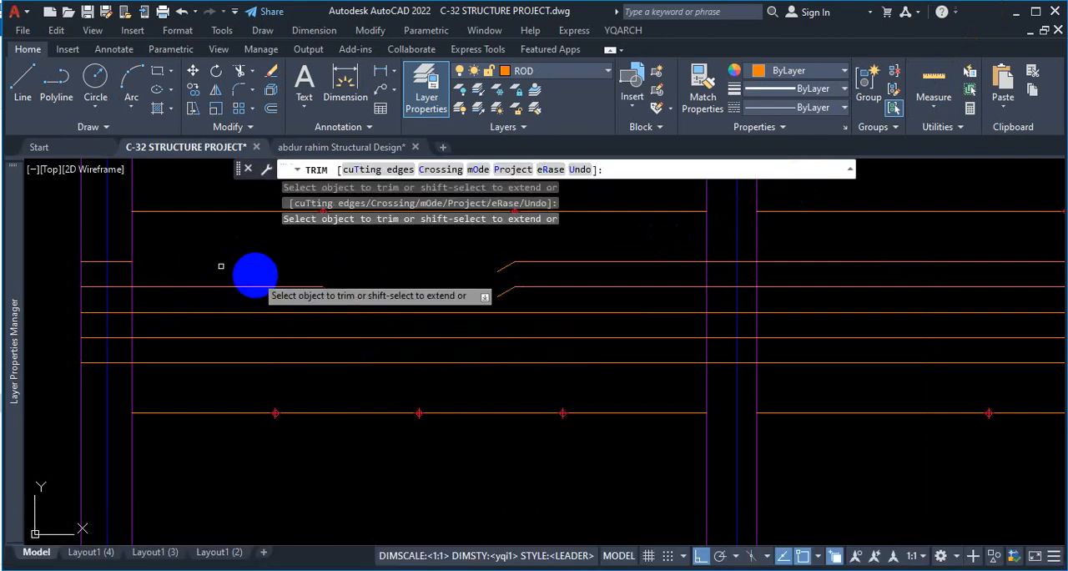
left_click(94, 264)
left_click(94, 254)
Trim the second rod between its sloped ends in the second and third bays, and finish trimming.
scroll(45, 273, "down", 2)
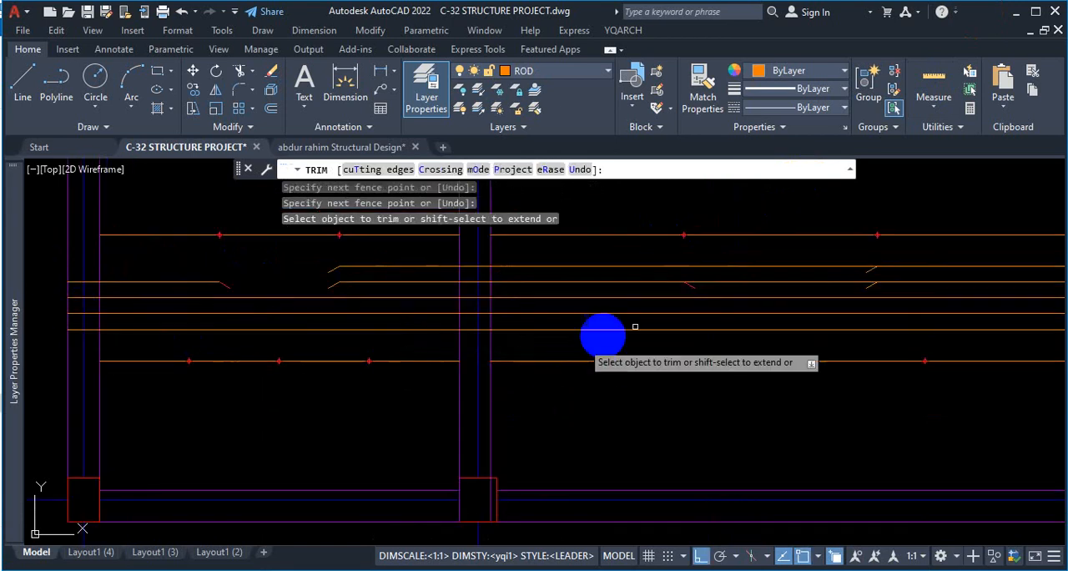
scroll(459, 330, "down", 4)
scroll(617, 320, "up", 4)
scroll(539, 300, "up", 2)
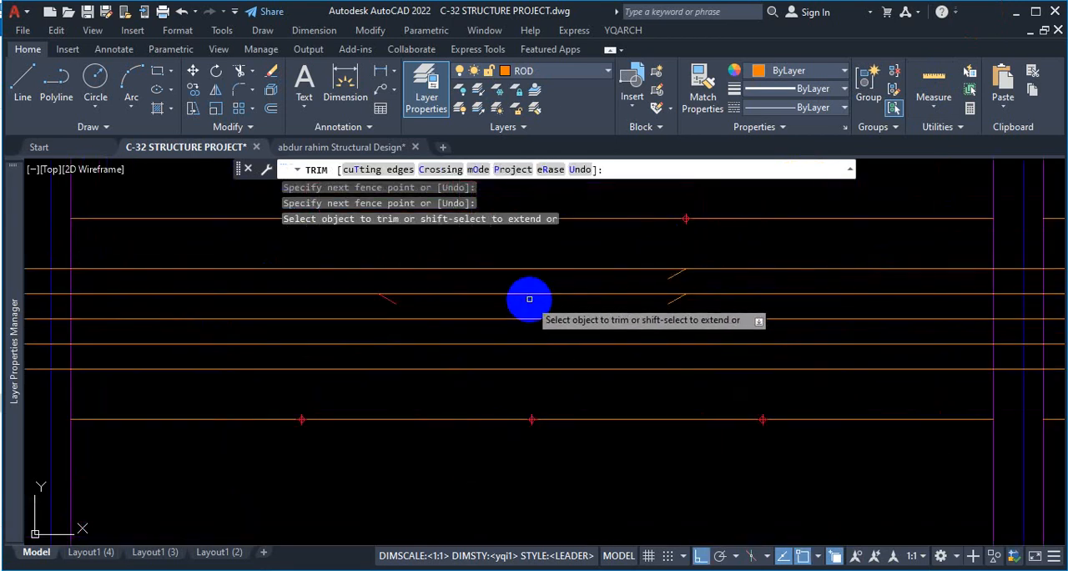
left_click(534, 293)
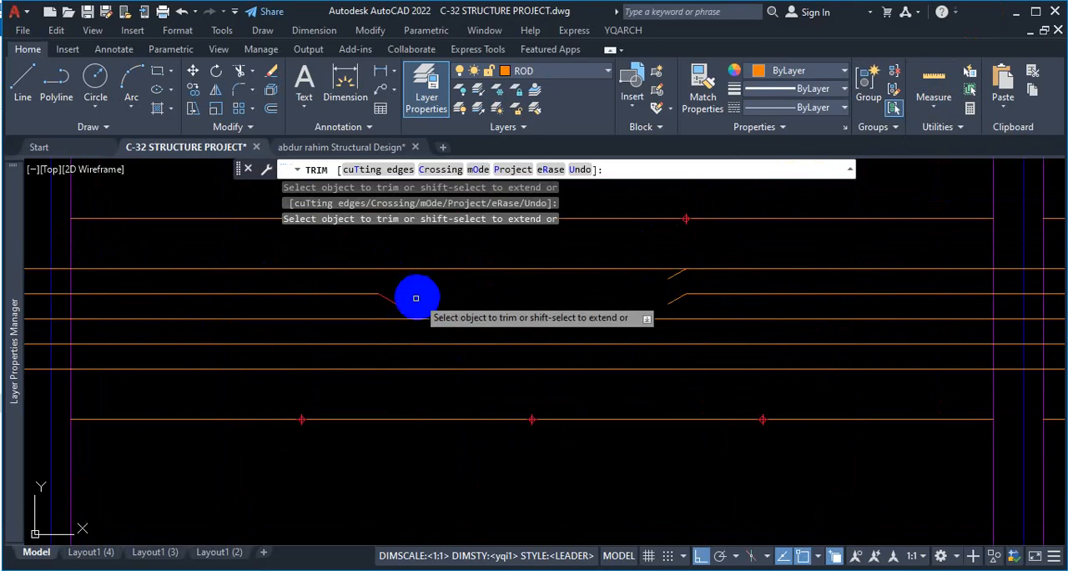
scroll(393, 296, "down", 2)
scroll(389, 280, "down", 4)
scroll(753, 288, "up", 4)
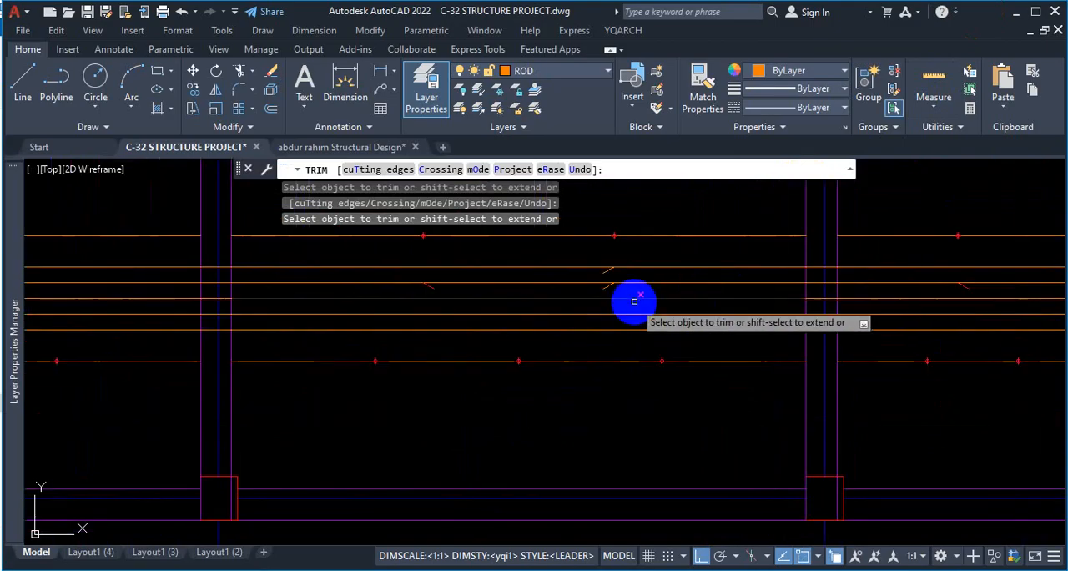
left_click(535, 282)
scroll(537, 281, "down", 4)
scroll(675, 287, "up", 4)
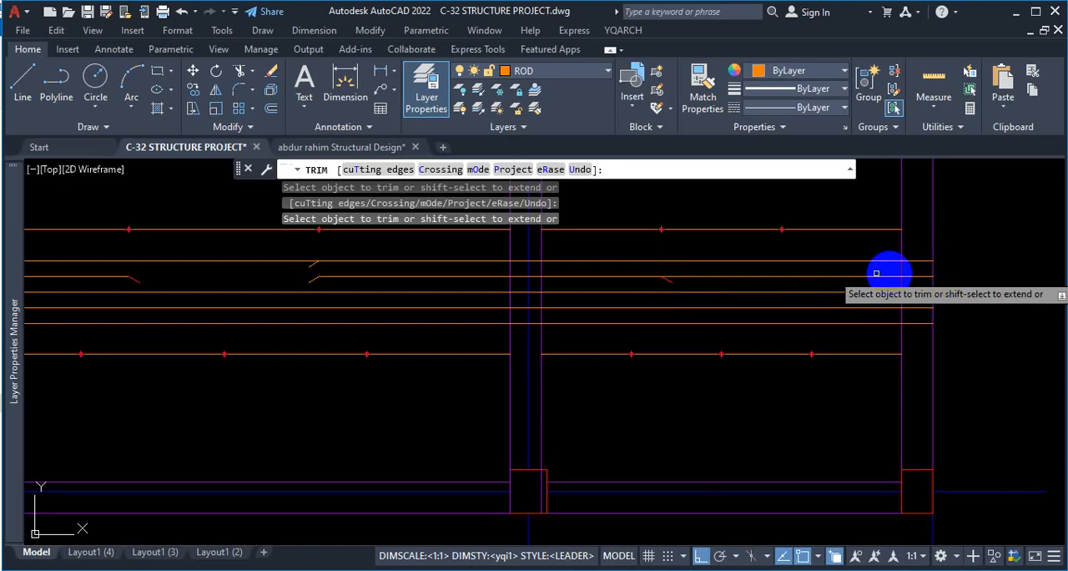
key("Escape")
Copy the 30° sloped end at the second bay's first L/3 point 5" up onto the topmost rod.
scroll(870, 339, "down", 2)
scroll(565, 327, "down", 3)
scroll(653, 350, "up", 4)
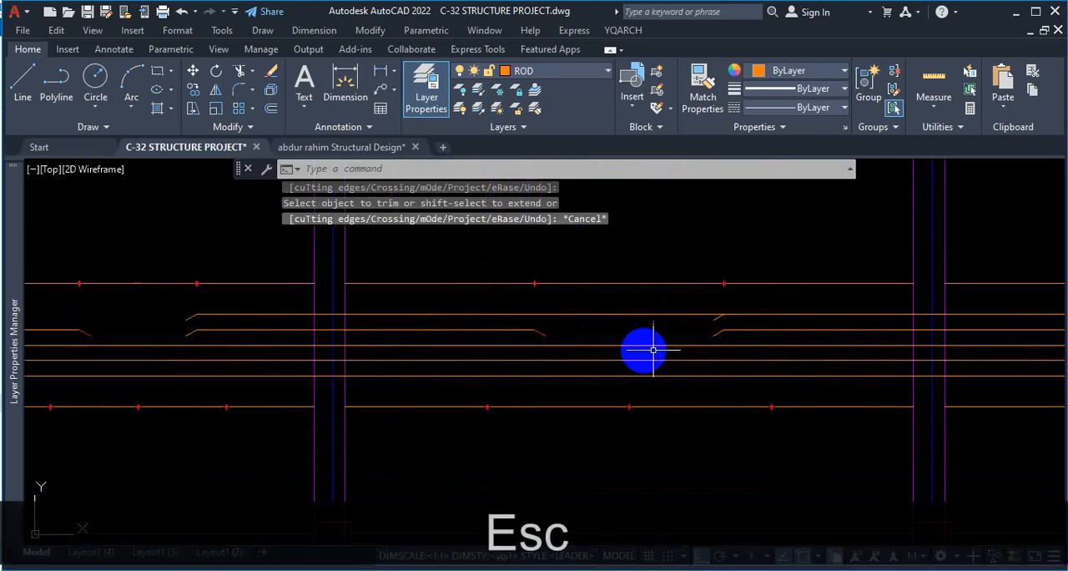
scroll(544, 331, "up", 3)
left_click(534, 332)
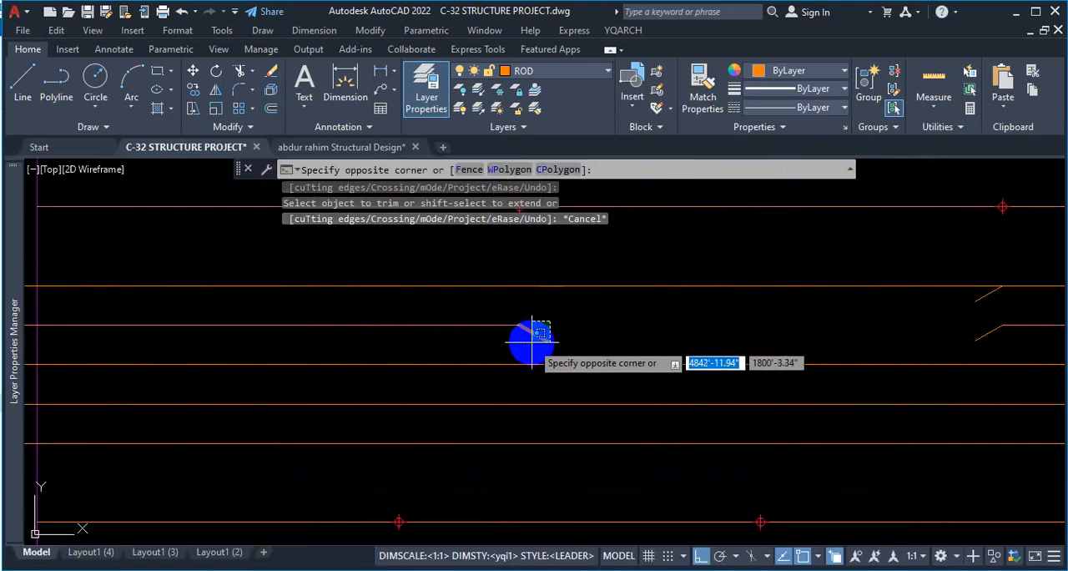
type("o")
key("Return")
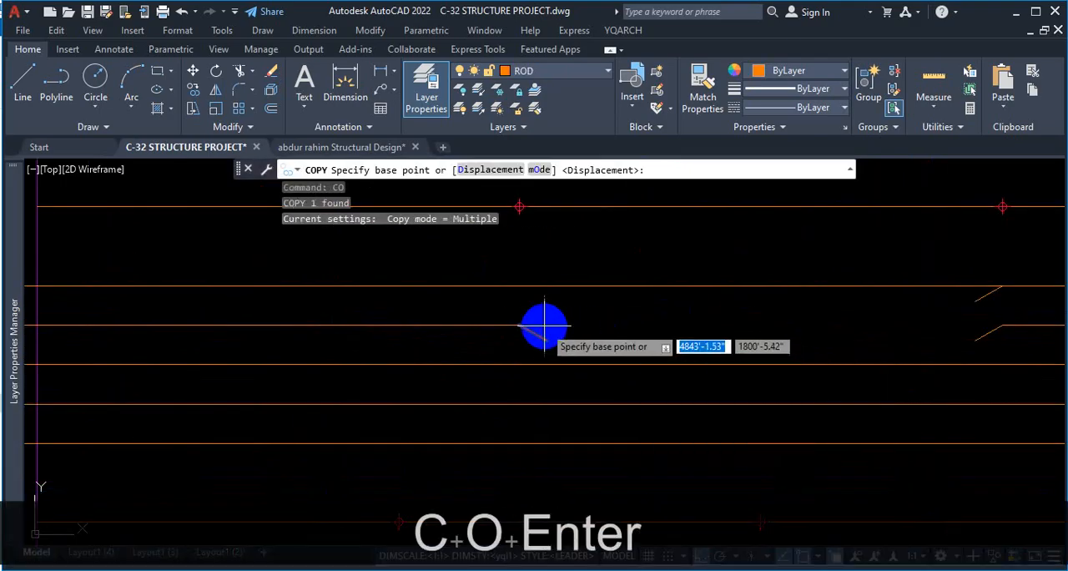
left_click(515, 324)
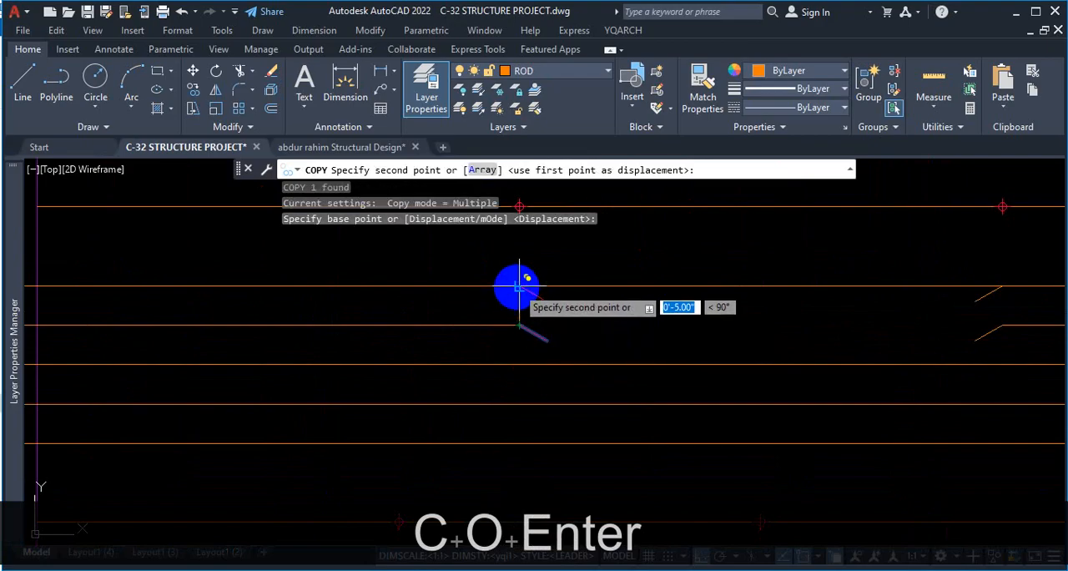
left_click(521, 292)
key("Escape")
Trim the topmost rod between its two sloped ends in the second bay.
scroll(521, 311, "down", 4)
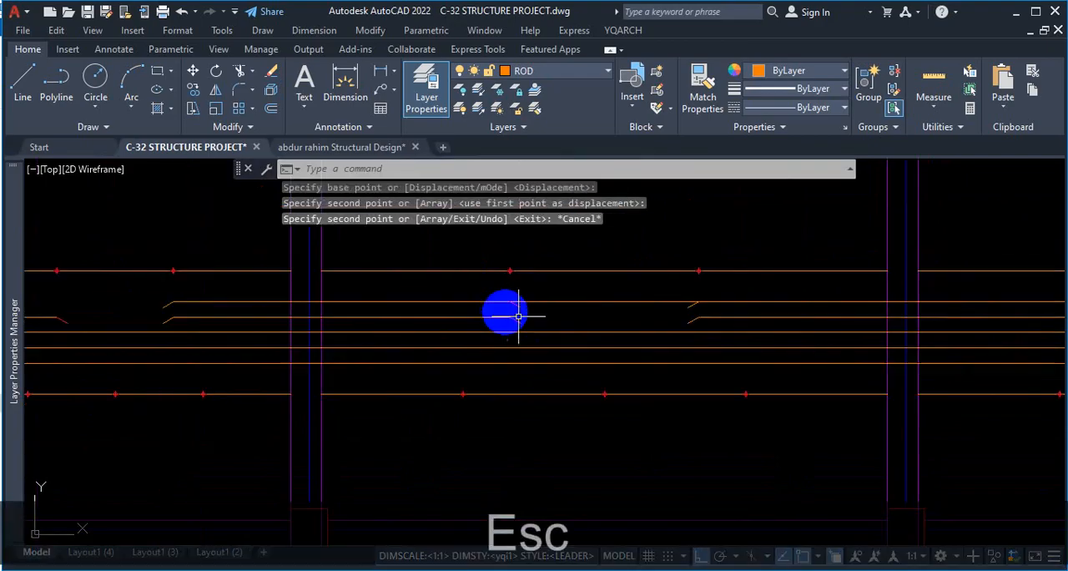
type("tr")
key("space")
left_click(612, 300)
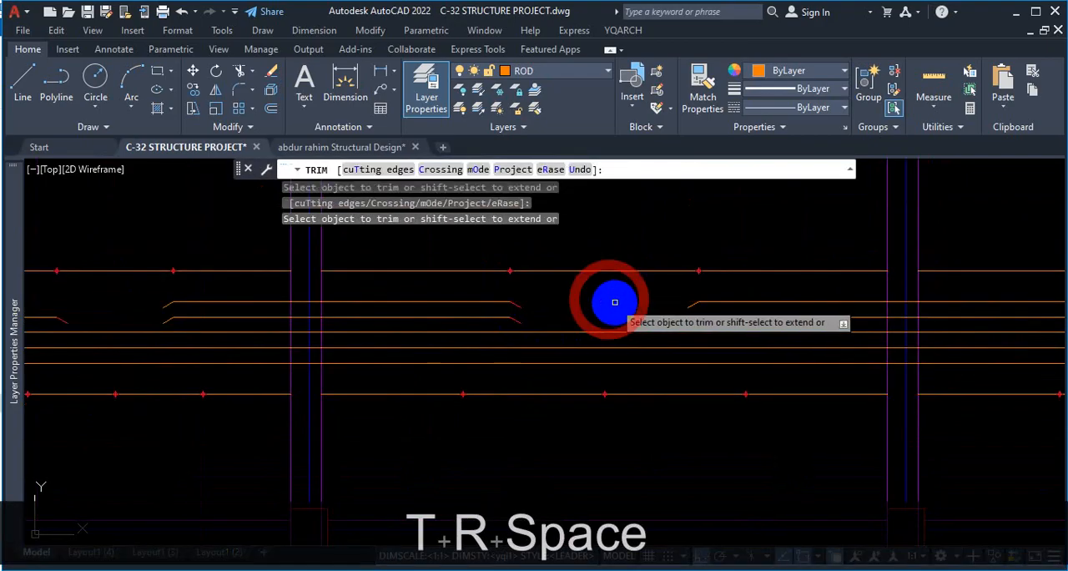
scroll(619, 299, "down", 3)
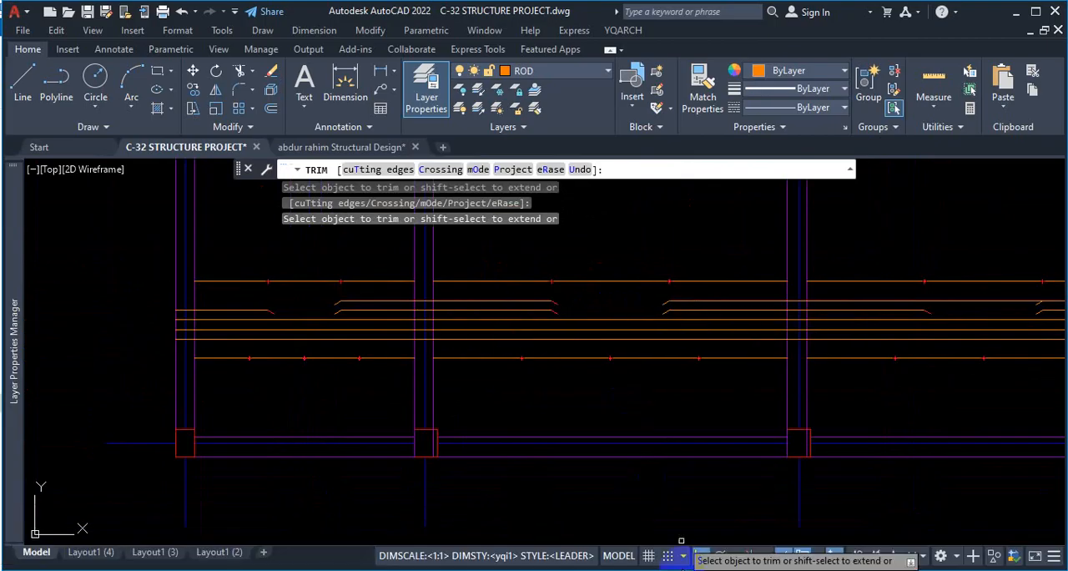
Compare the extra top bars in the reference PDF in Firefox with the trimmed rods, returning to AutoCAD to inspect the third and fourth bays.
left_click(675, 569)
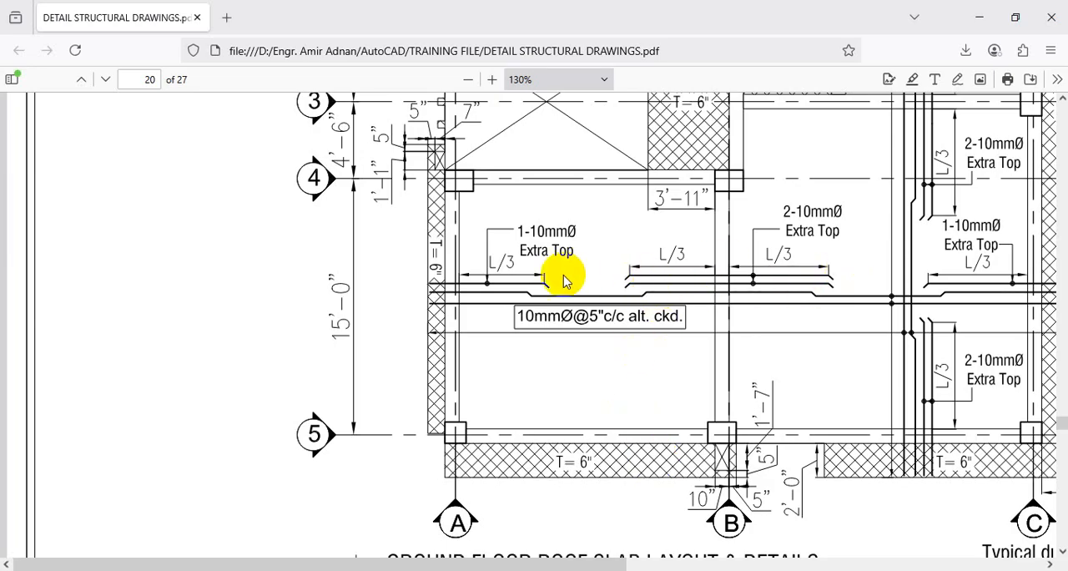
scroll(887, 317, "down", 5)
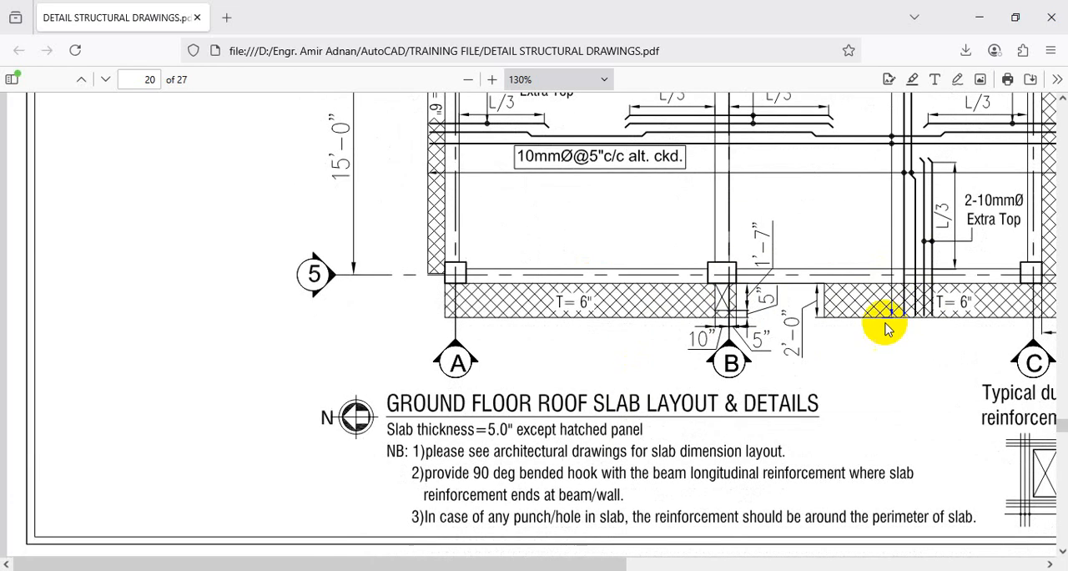
scroll(842, 417, "up", 5)
left_click(618, 565)
left_click_drag(618, 565, 787, 545)
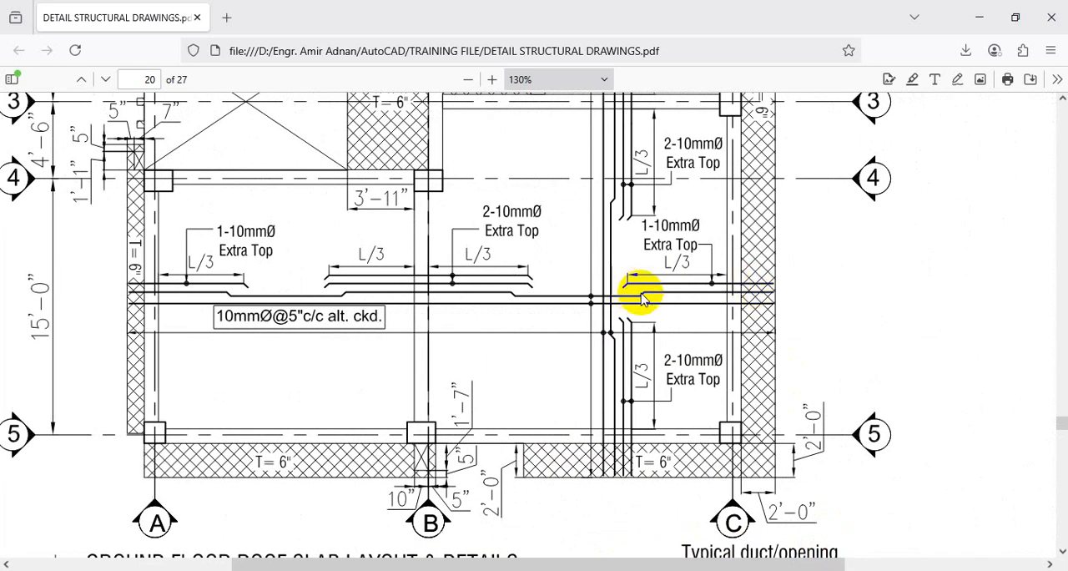
left_click(976, 19)
scroll(635, 350, "down", 4)
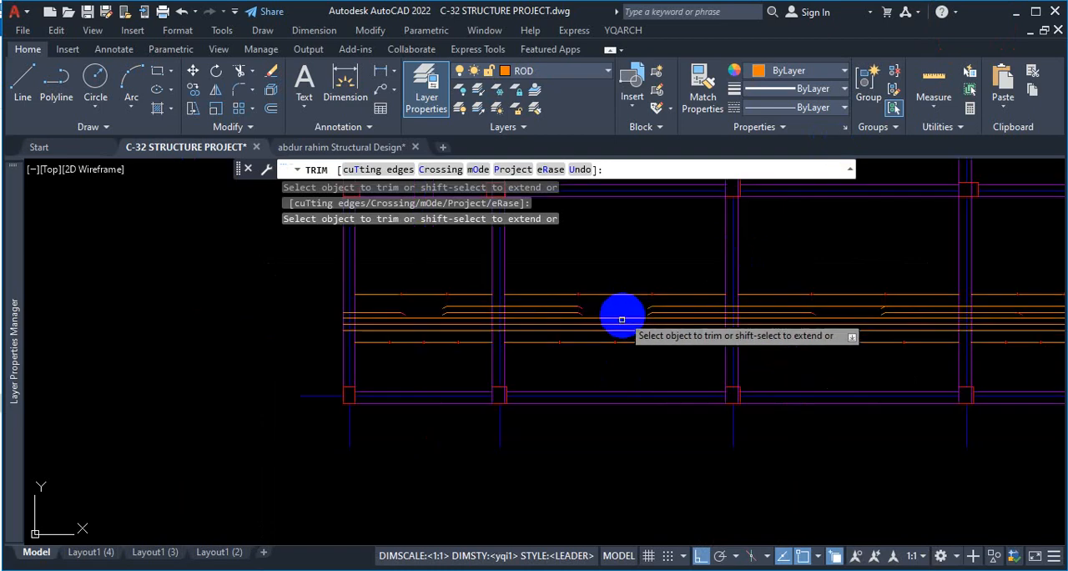
scroll(554, 333, "up", 8)
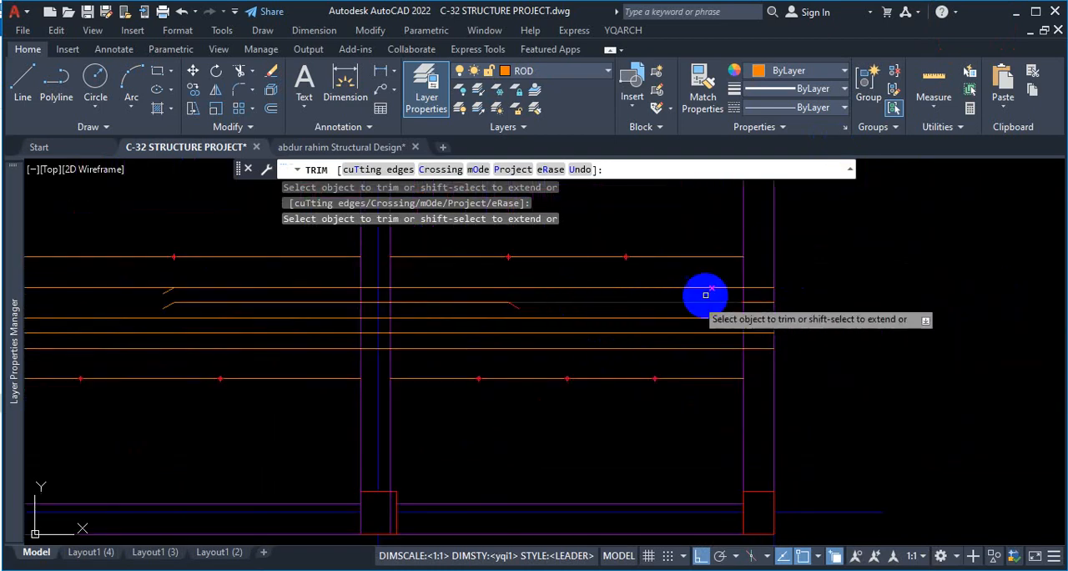
scroll(508, 334, "down", 5)
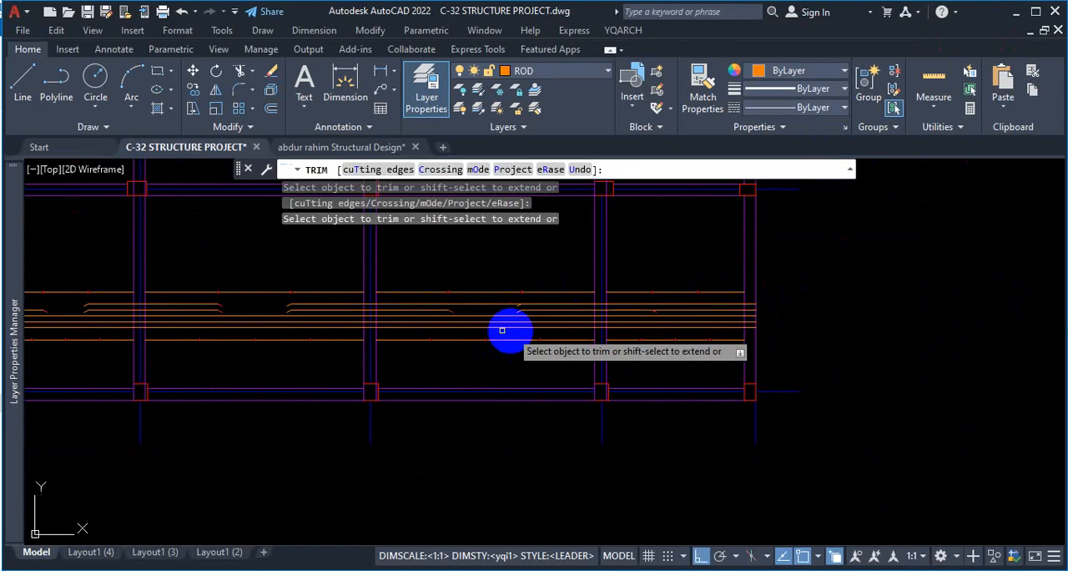
scroll(502, 345, "up", 5)
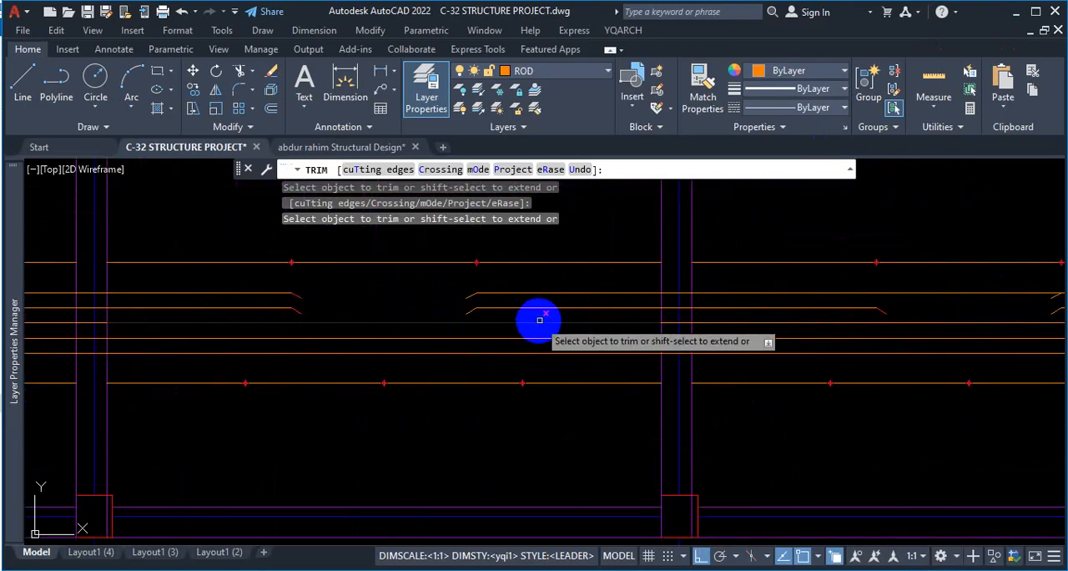
Copy the 30° sloped end at the third bay's first L/3 point 5" up onto the topmost rod.
key("Escape")
scroll(870, 309, "up", 3)
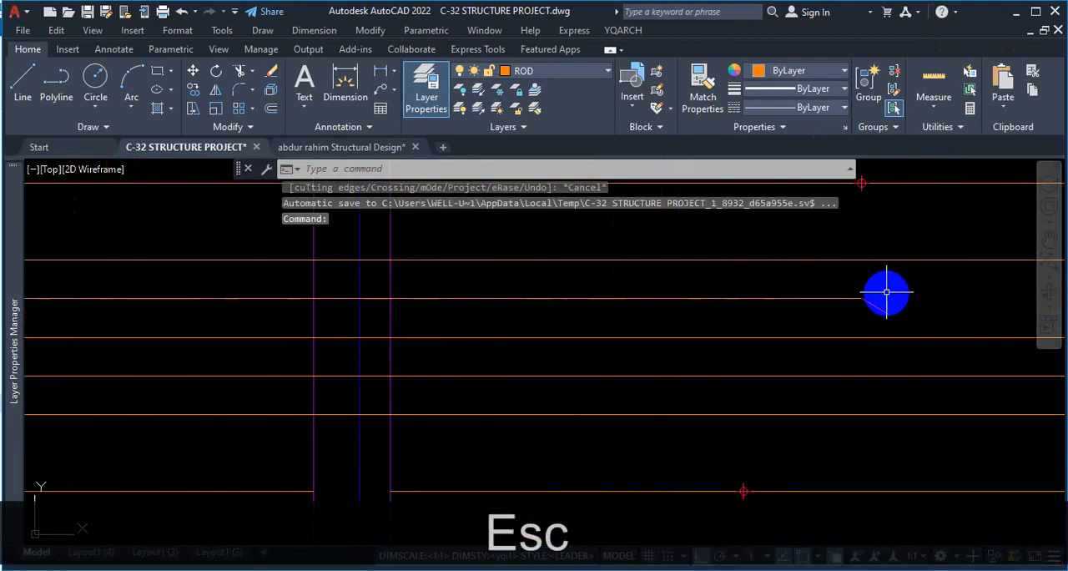
left_click(867, 322)
key("Escape")
type("co")
key("Return")
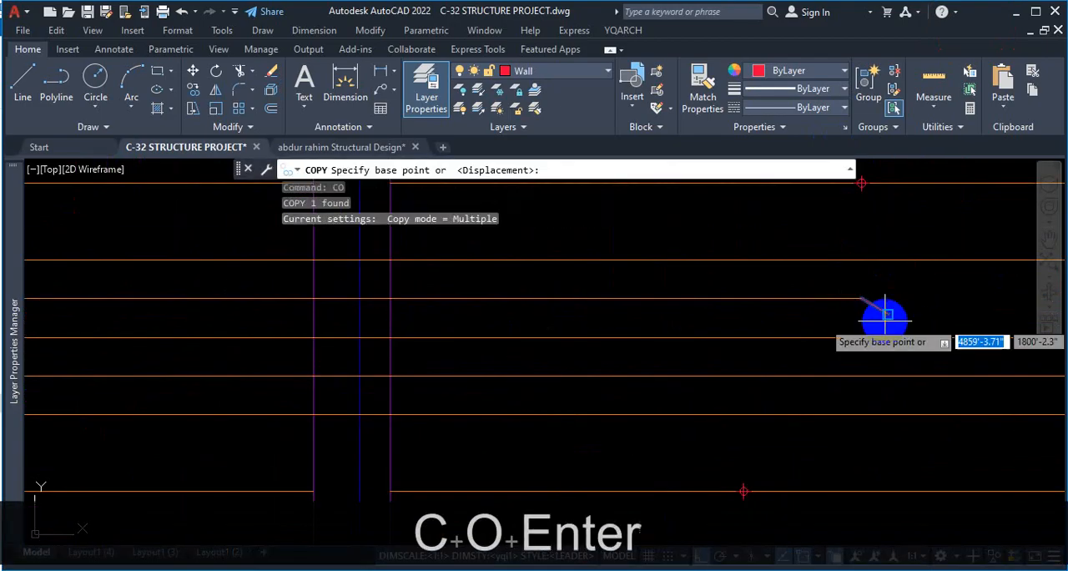
left_click(864, 300)
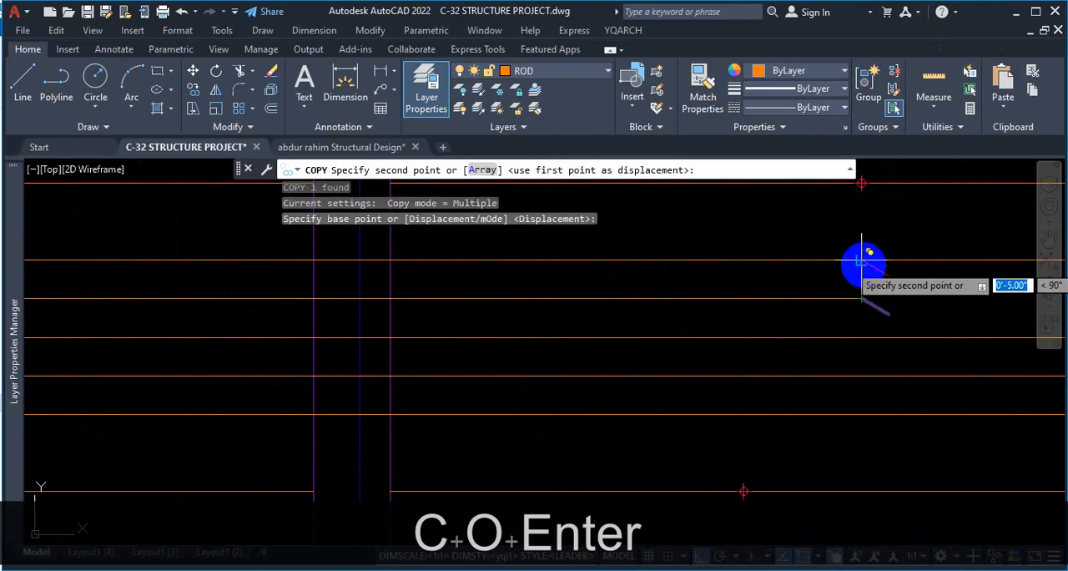
left_click(862, 256)
scroll(757, 310, "down", 3)
key("Escape")
Trim the topmost rod between its sloped ends in the third bay and leave the Trim command.
scroll(855, 313, "up", 2)
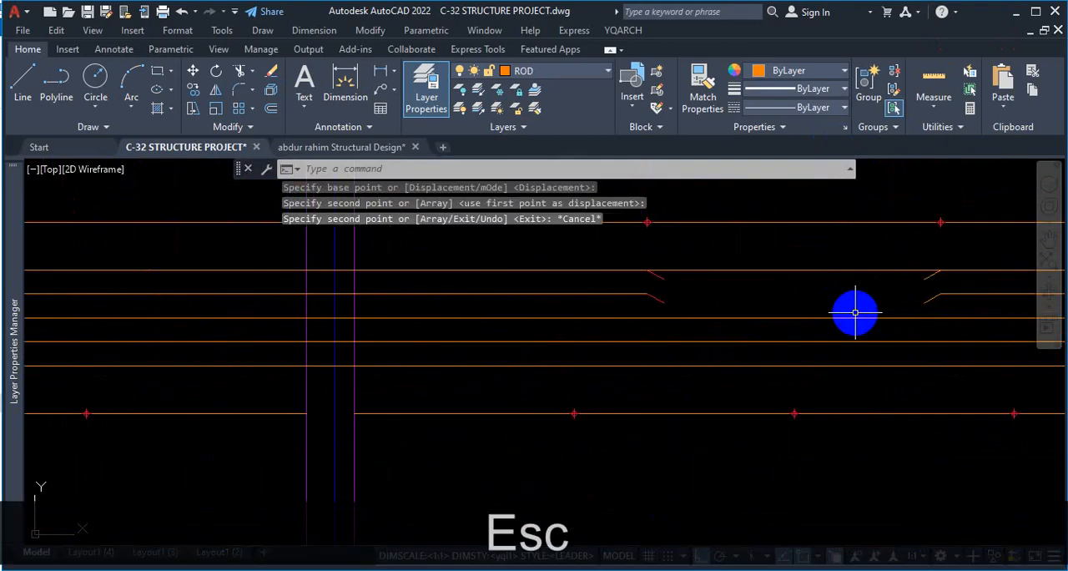
type("tr")
key("space")
scroll(830, 275, "down", 2)
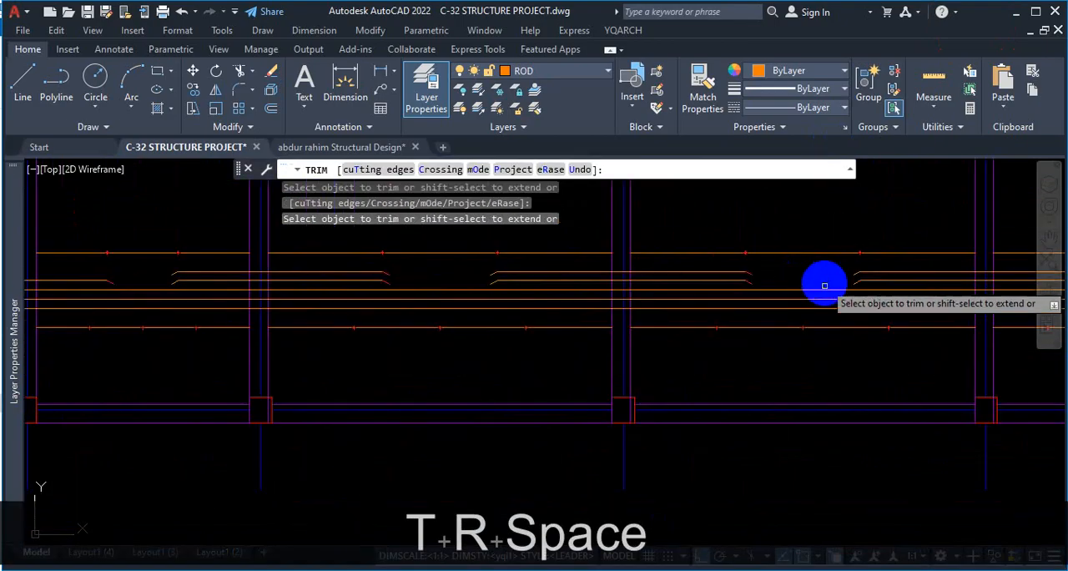
scroll(317, 299, "up", 1)
scroll(564, 267, "up", 2)
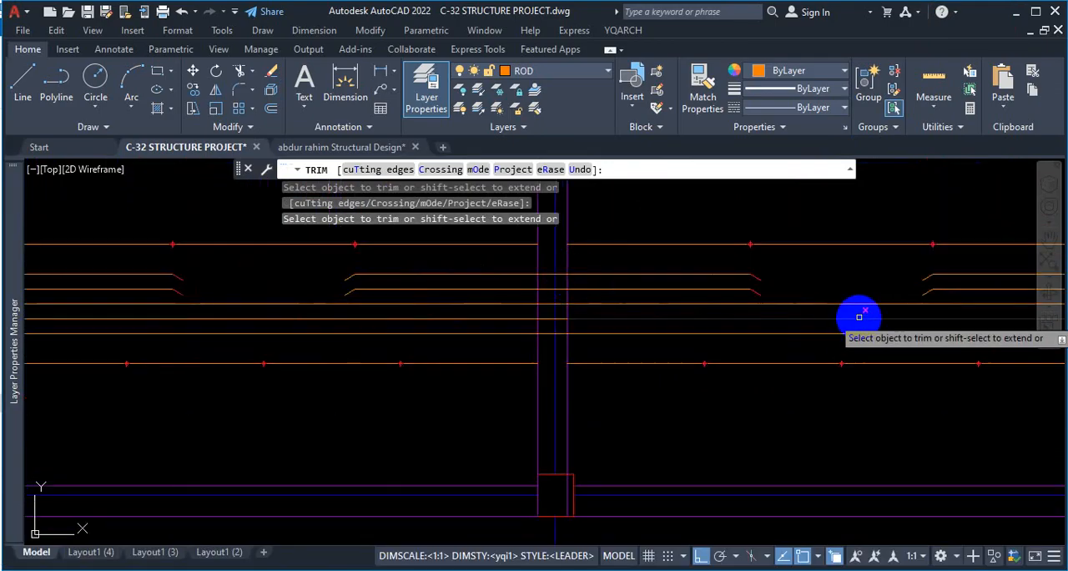
key("Escape")
scroll(706, 341, "down", 2)
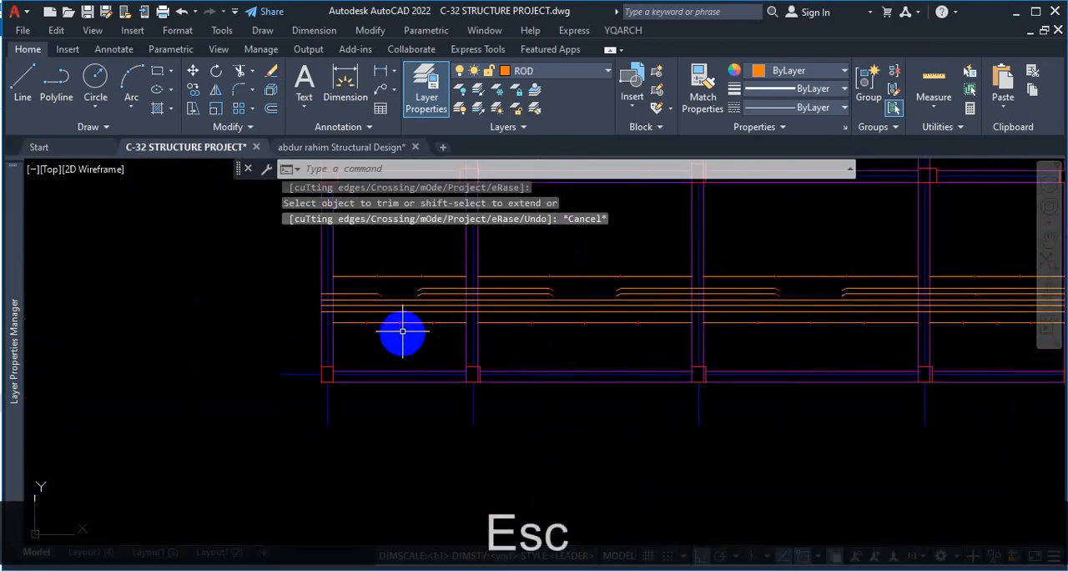
scroll(321, 304, "up", 2)
scroll(335, 317, "up", 2)
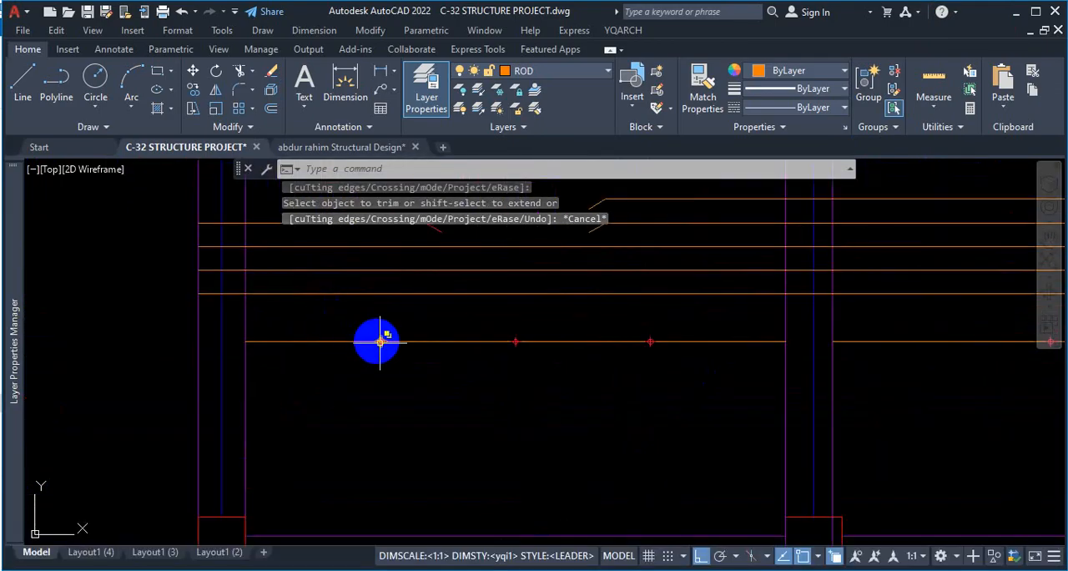
scroll(387, 350, "up", 4)
scroll(425, 378, "down", 6)
key("ctrl+1")
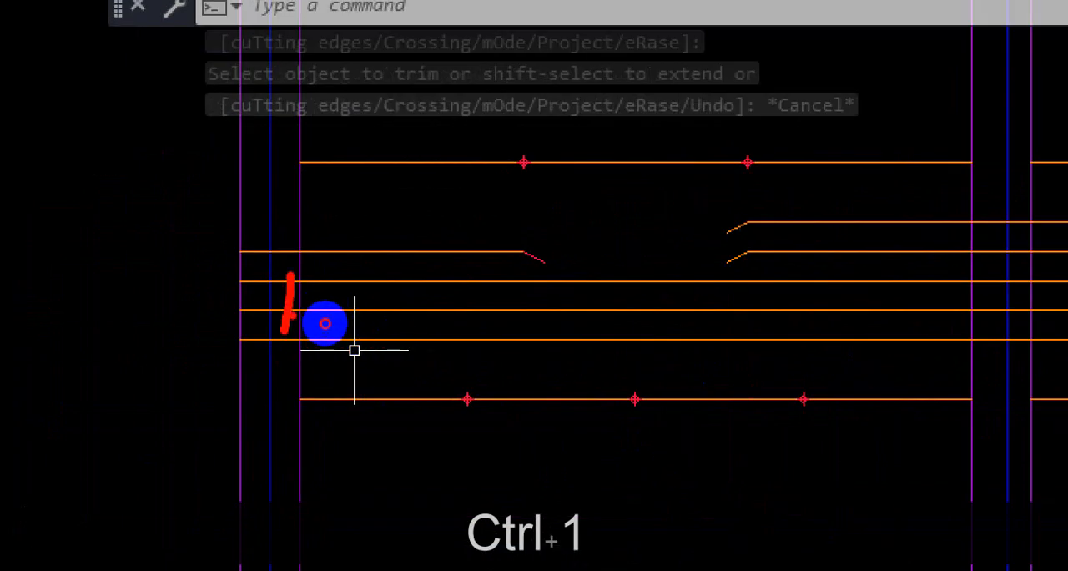
left_click_drag(288, 317, 432, 321)
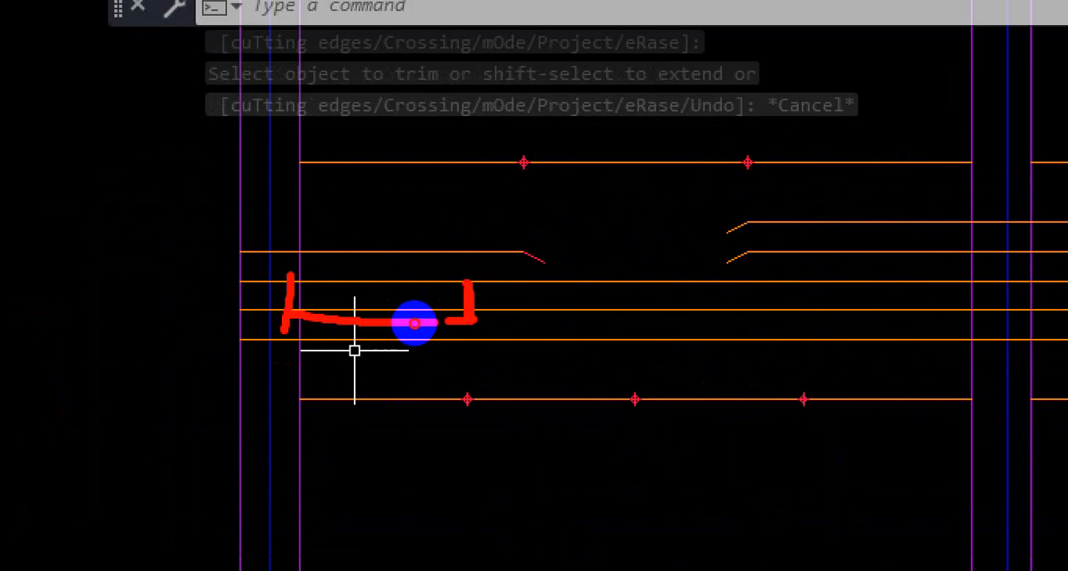
left_click(513, 323)
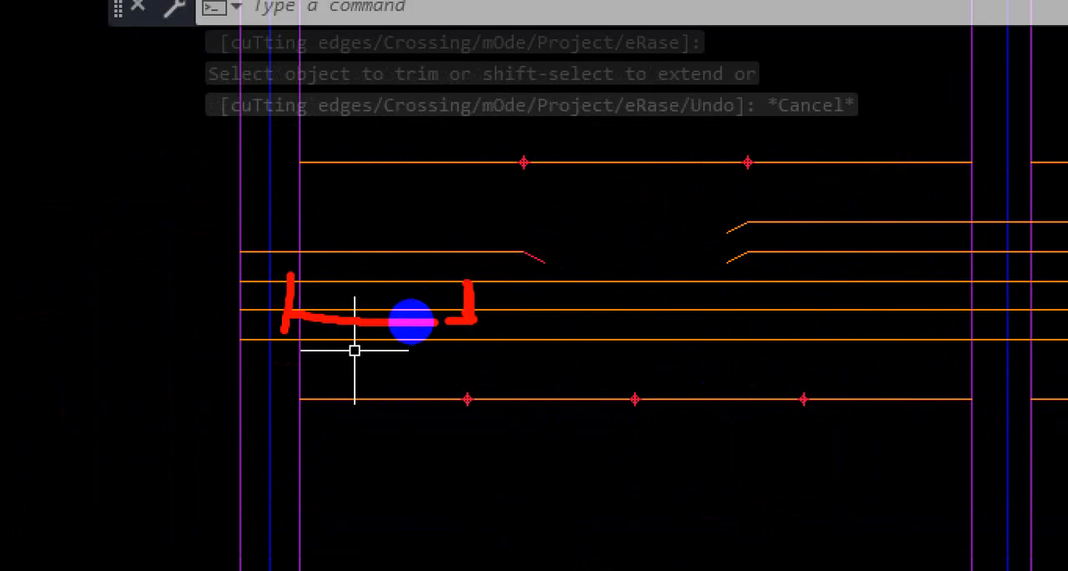
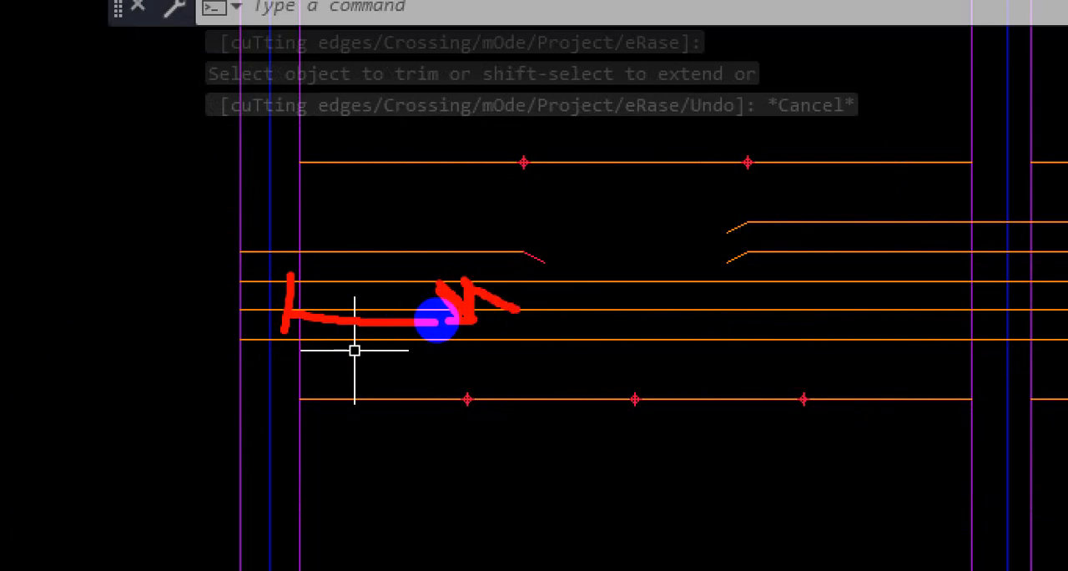
Check the bend locations of the alternate cranked bar in the Firefox reference PDF, returning to AutoCAD at the first bay.
key("Escape")
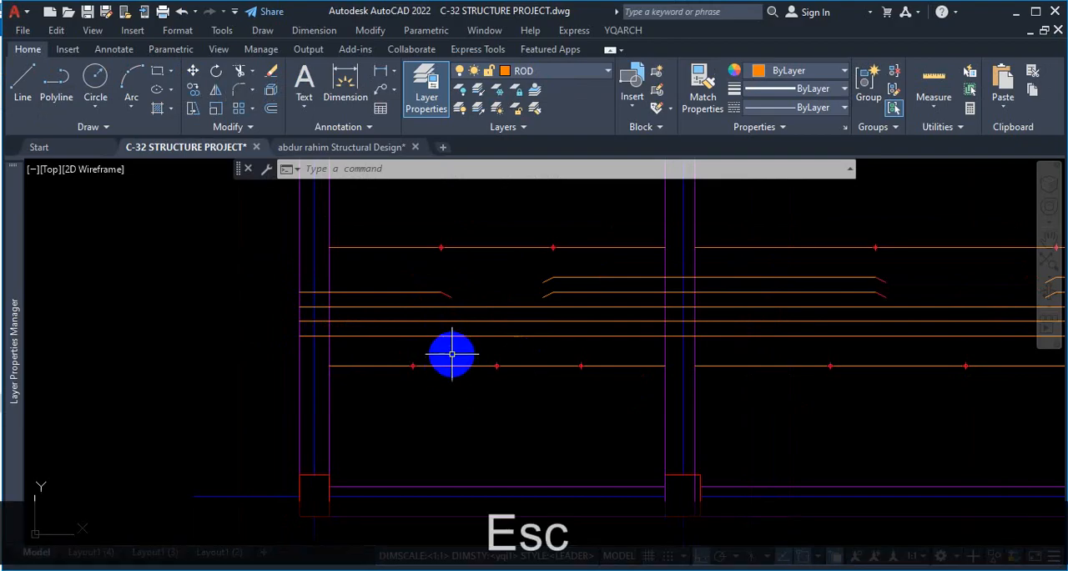
left_click(589, 547)
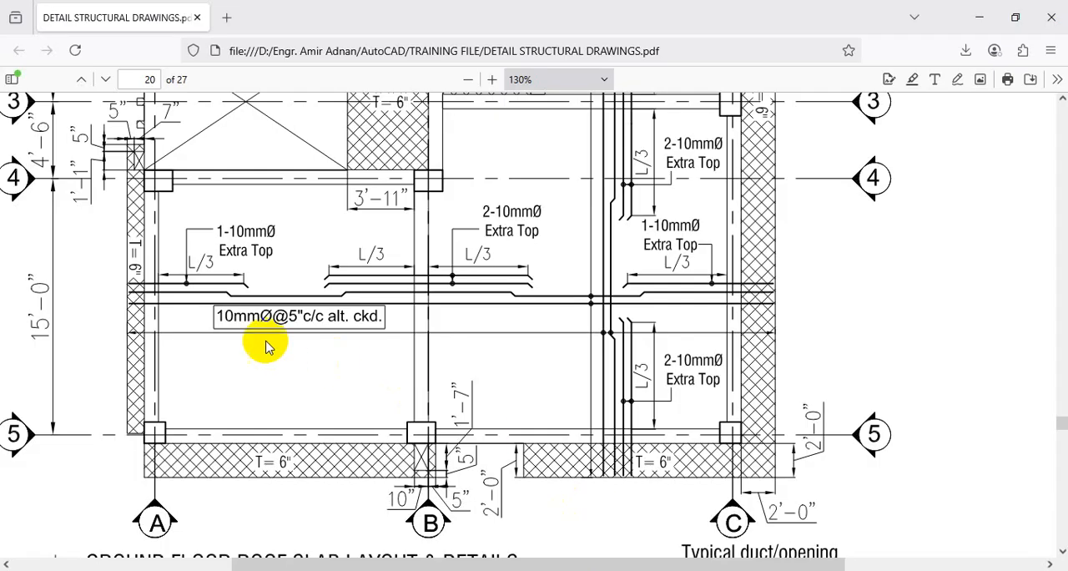
key("ctrl+1")
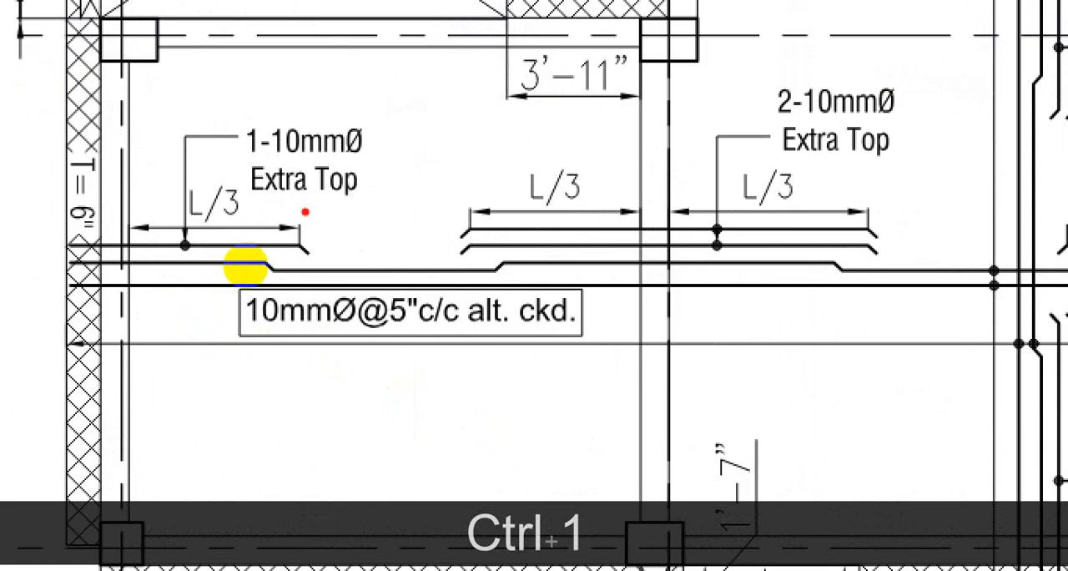
scroll(188, 317, "down", 1)
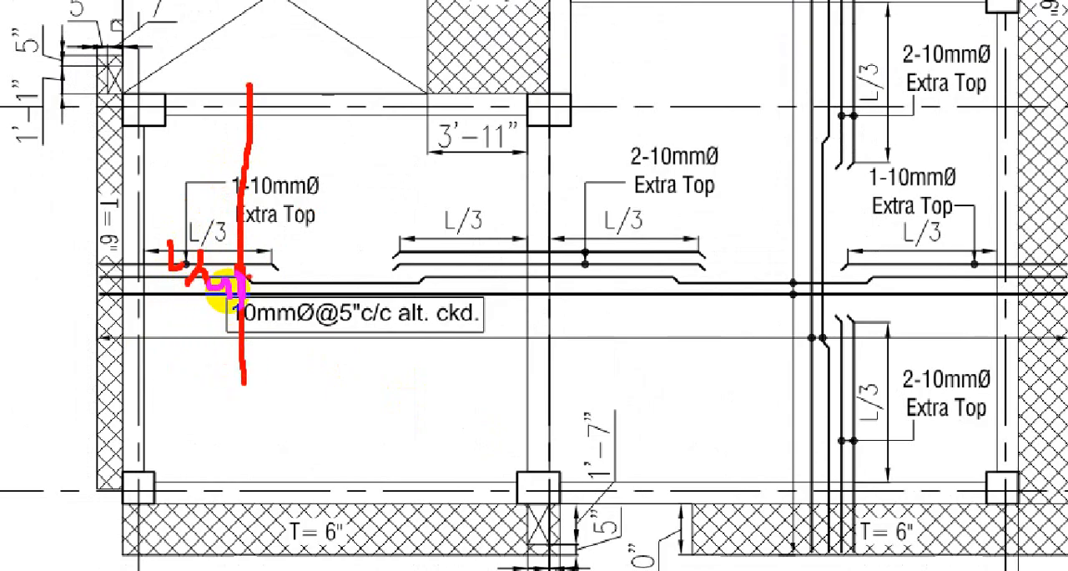
left_click_drag(267, 300, 369, 303)
key("Escape")
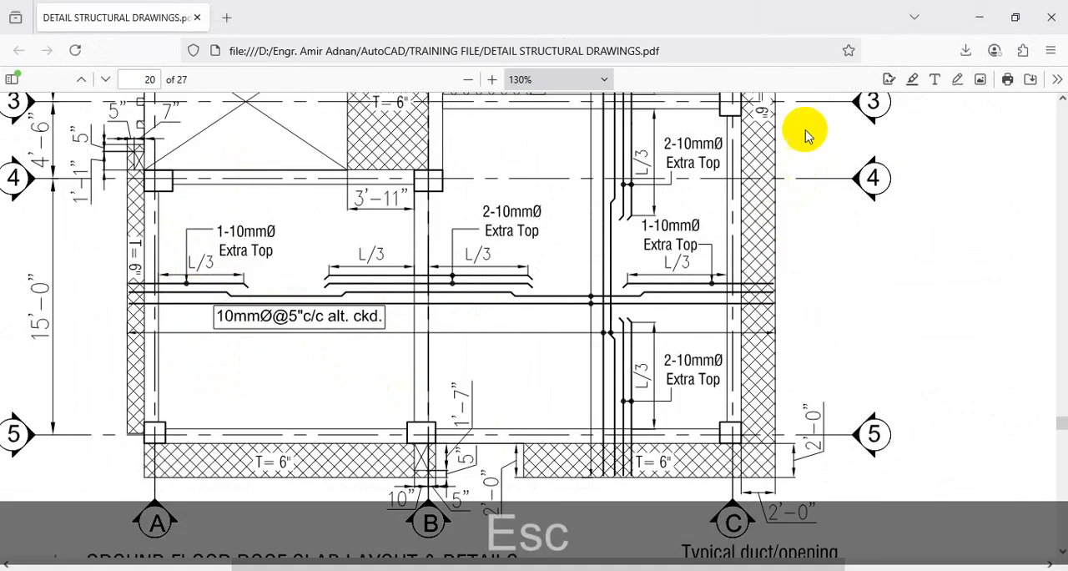
left_click(980, 18)
scroll(406, 363, "up", 2)
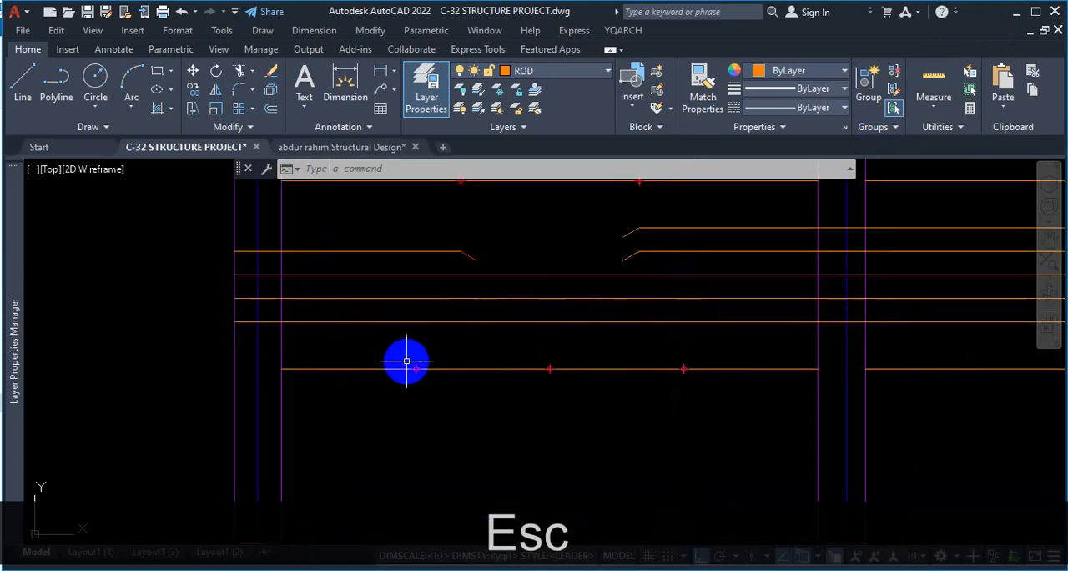
Start a line on the upper of the three continuous rods, above the first bay's first quarter point, with ortho mode off.
left_click(31, 86)
scroll(395, 357, "up", 2)
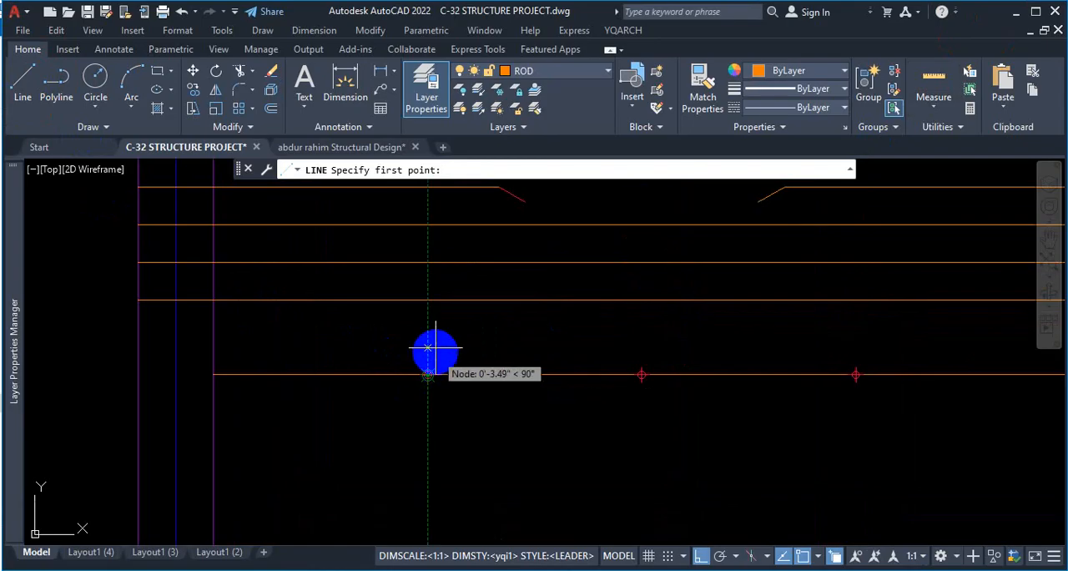
left_click(427, 225)
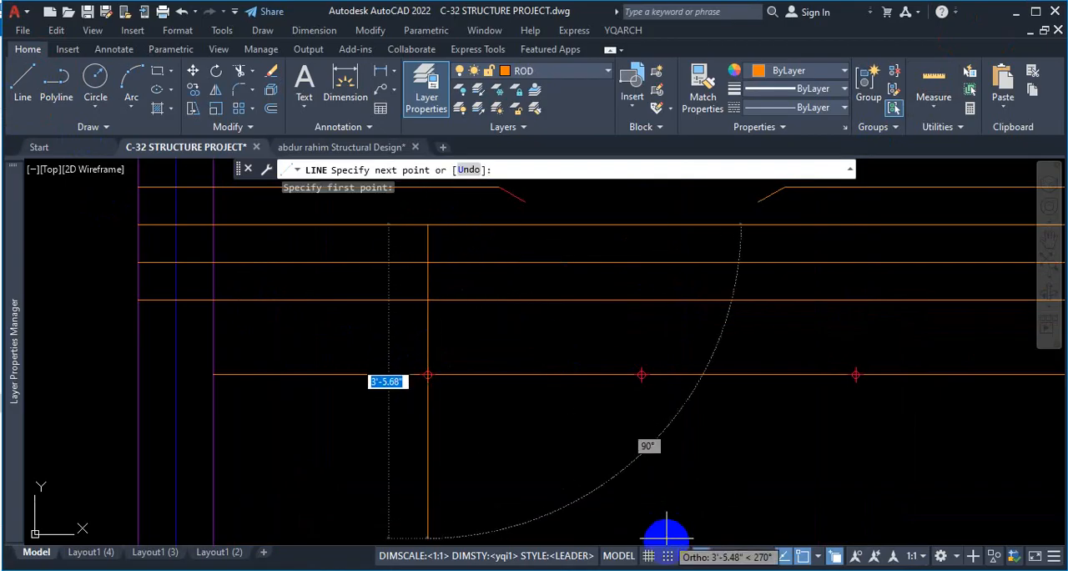
left_click(699, 555)
scroll(461, 245, "up", 2)
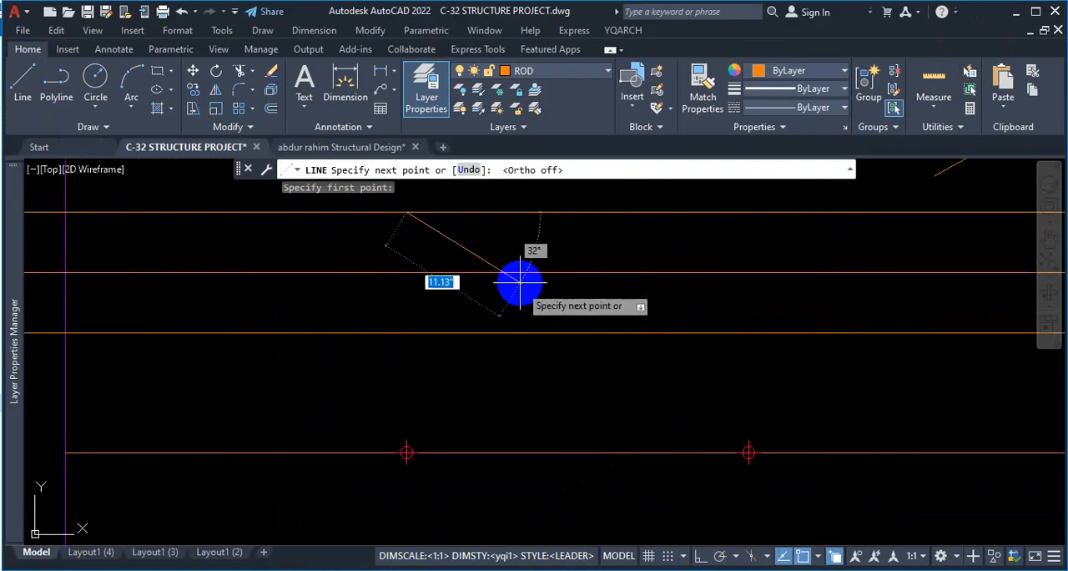
scroll(468, 250, "down", 2)
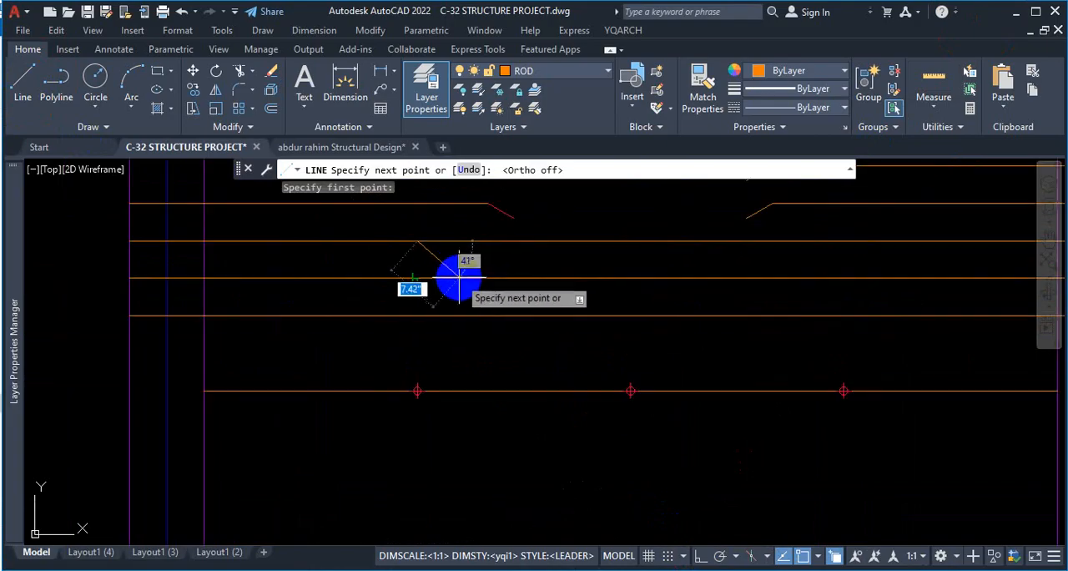
scroll(459, 275, "up", 1)
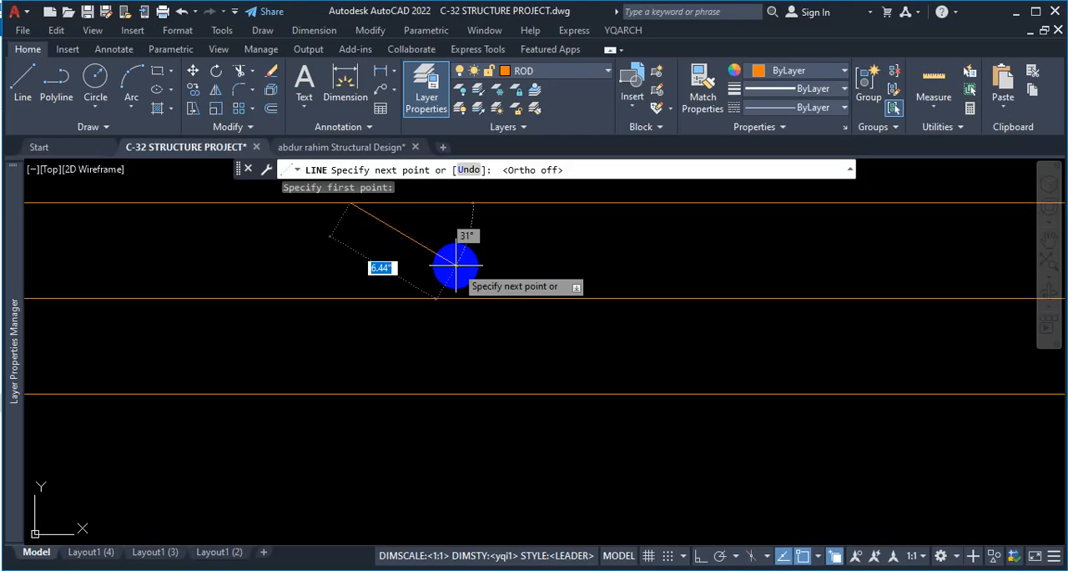
scroll(376, 265, "down", 3)
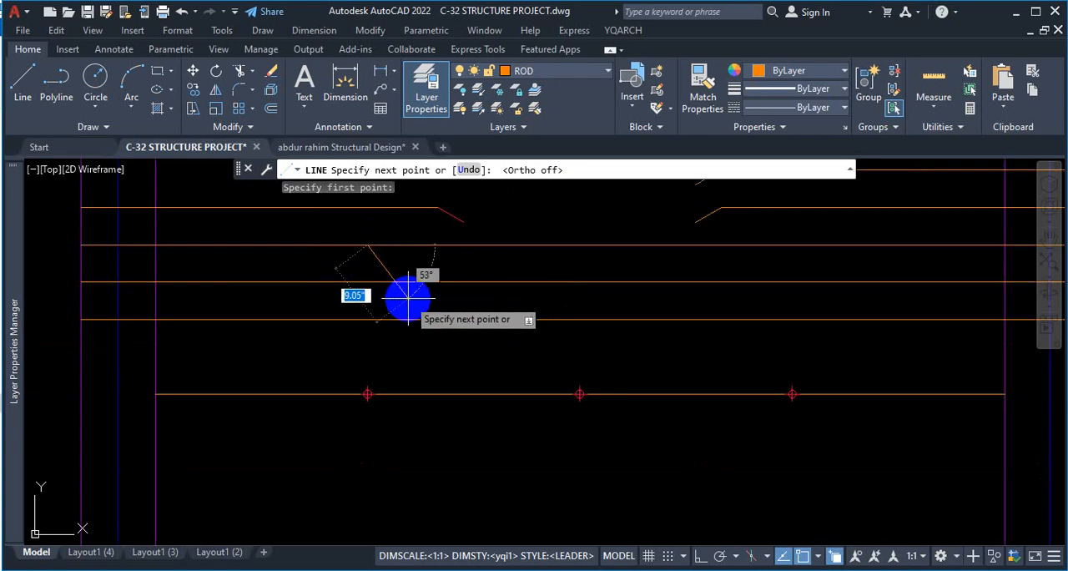
scroll(434, 307, "up", 1)
scroll(410, 307, "down", 3)
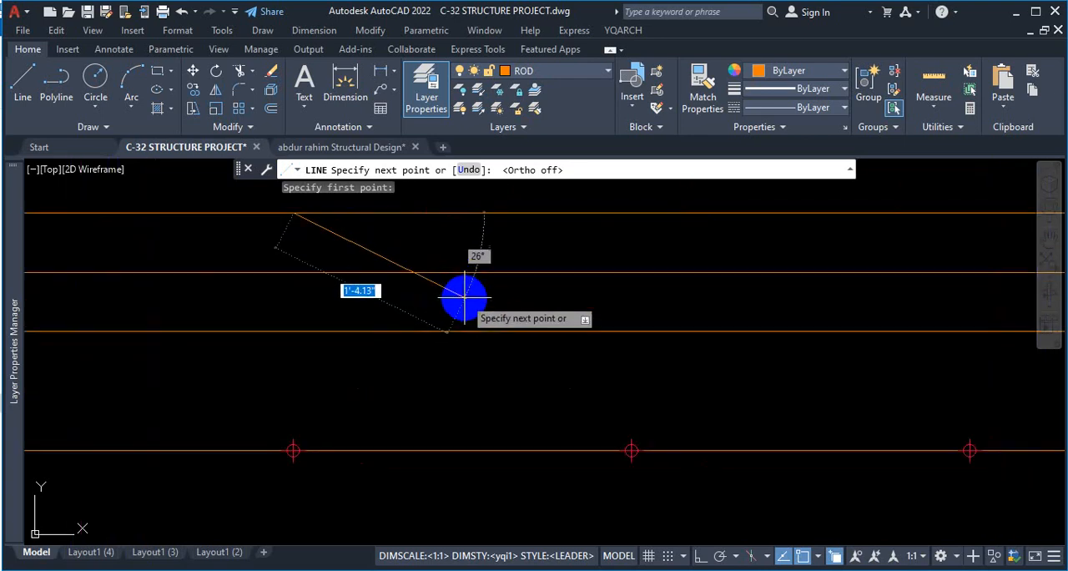
scroll(428, 302, "up", 2)
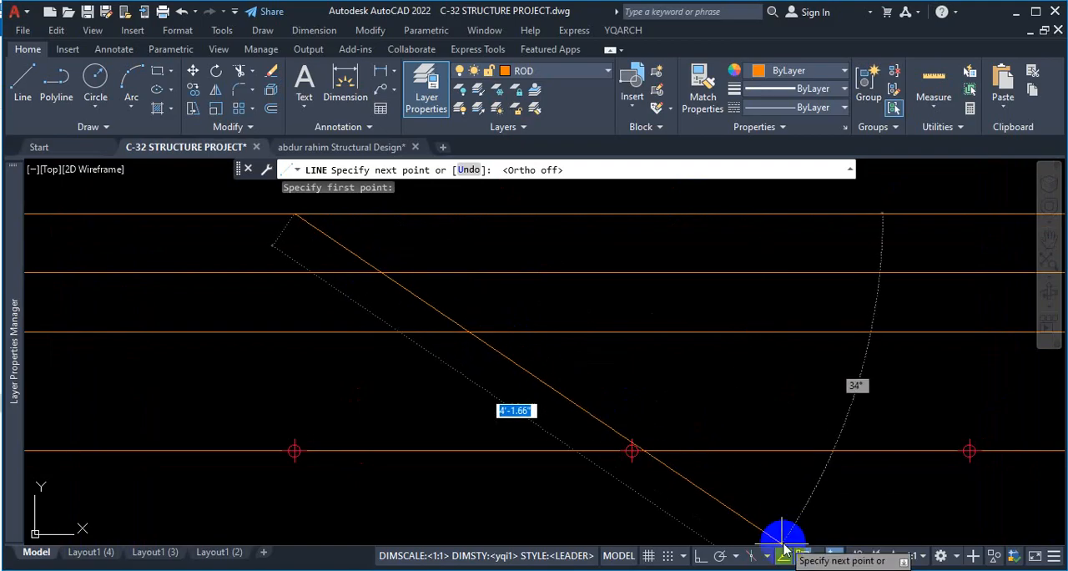
Turn on polar tracking at 45° increments and switch off the Perpendicular object snap.
left_click(722, 557)
left_click(740, 557)
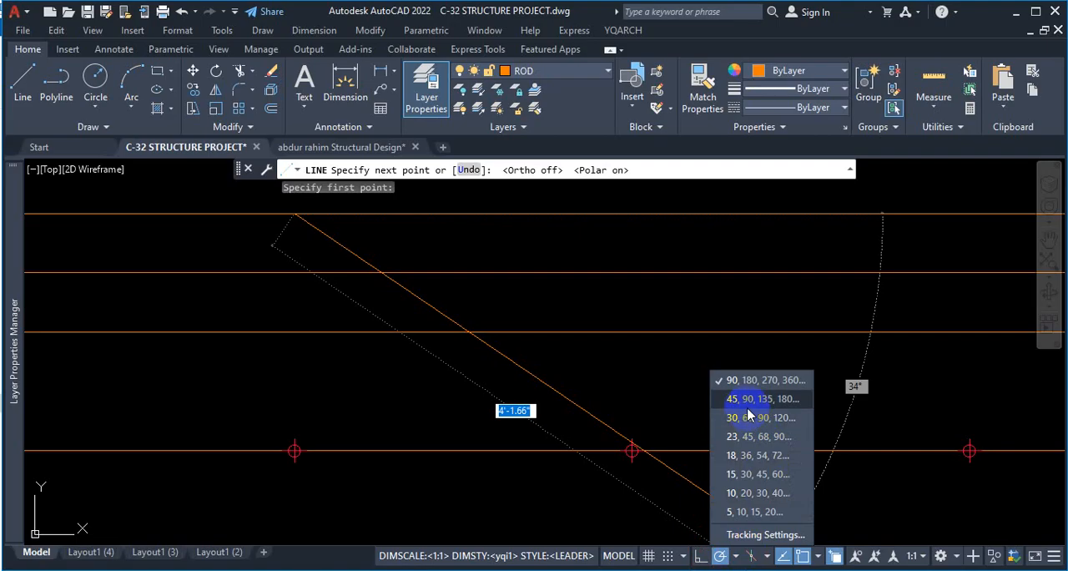
left_click(744, 401)
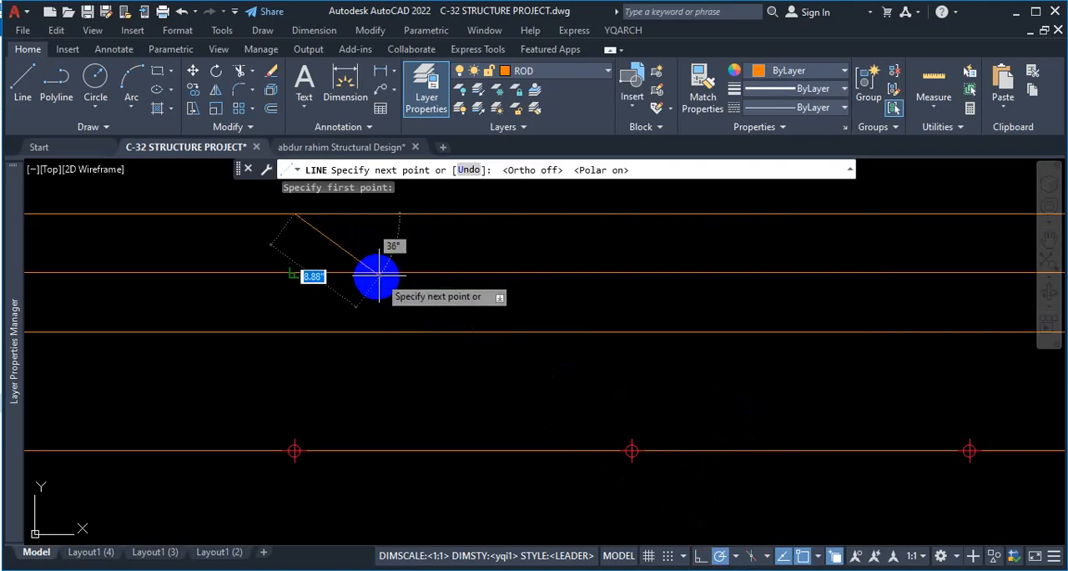
left_click(818, 559)
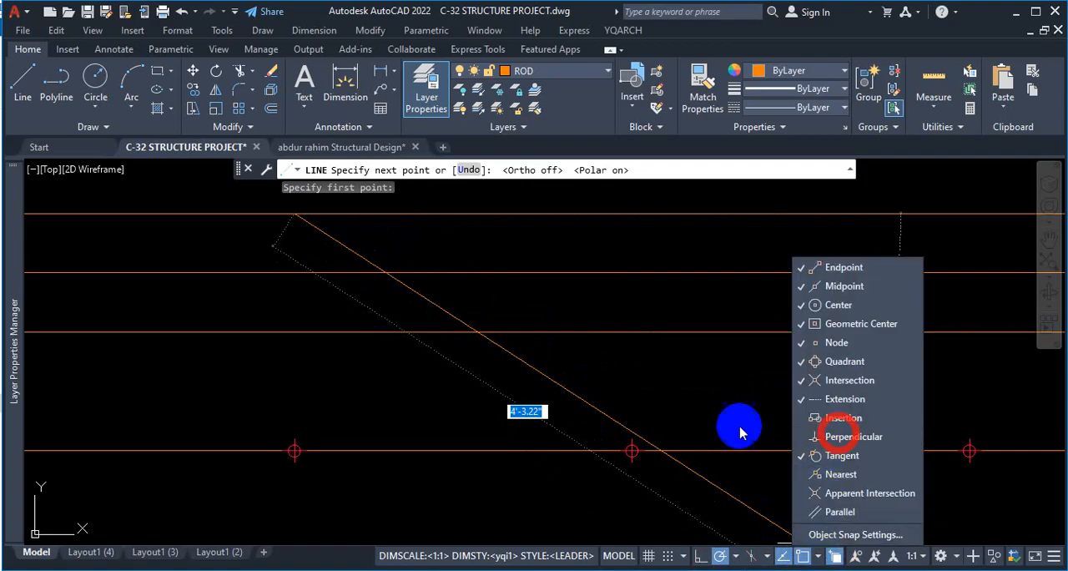
left_click(497, 252)
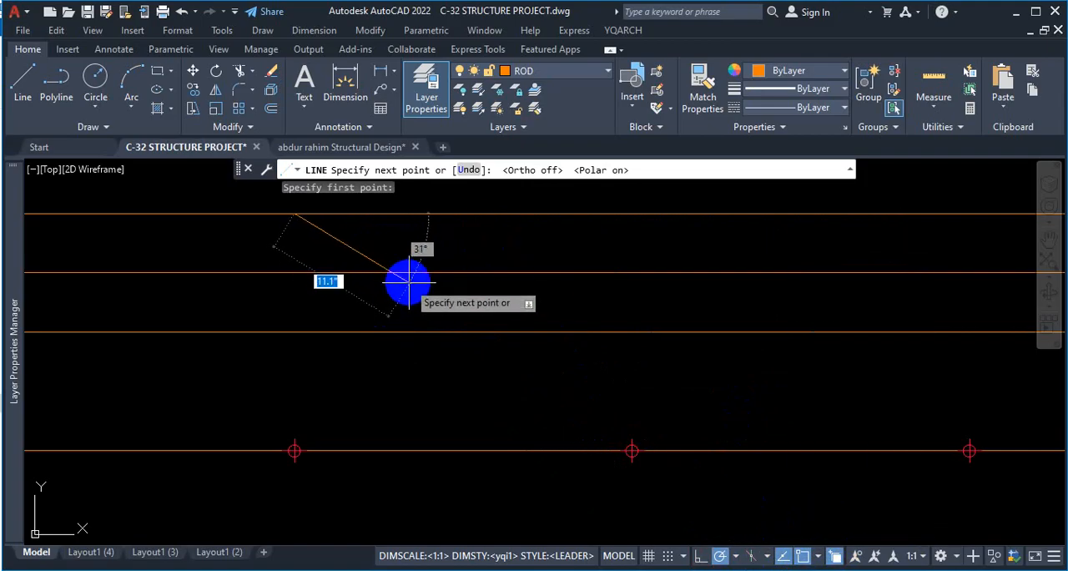
End the 45° crank line on the rod directly below, about 7.07" long, and leave the Line command.
left_click(353, 272)
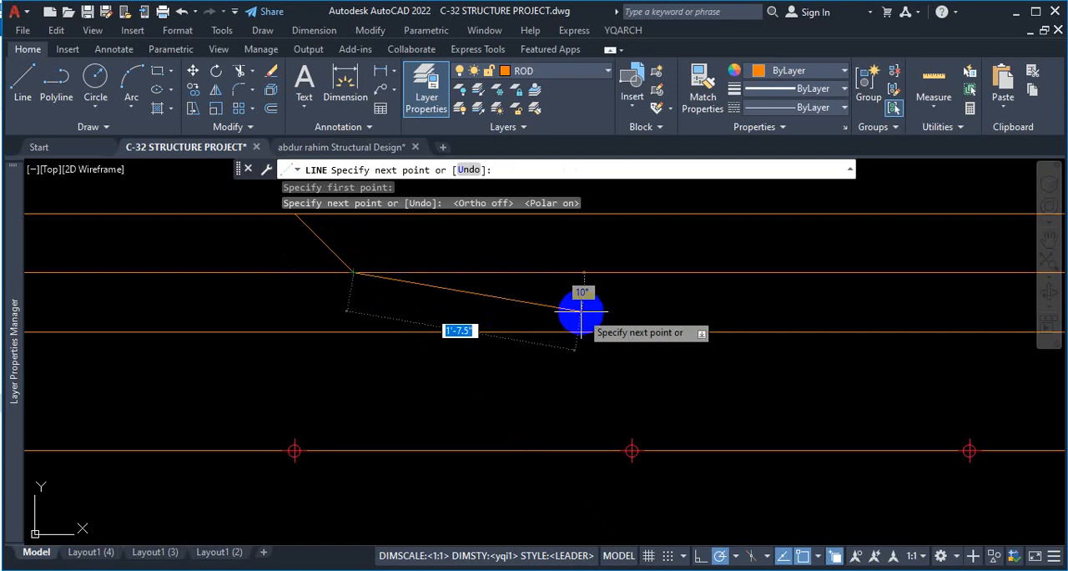
key("Escape")
scroll(358, 274, "down", 5)
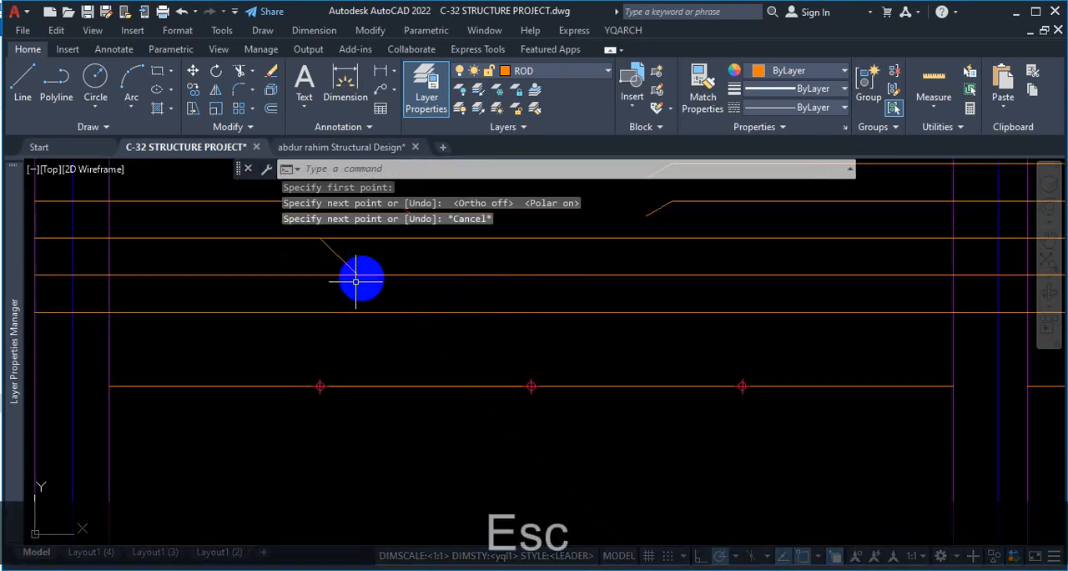
Draw the opposite 45° crank line, about 7.07" long, from above the first bay's third quarter point down to the middle rod.
scroll(628, 307, "up", 2)
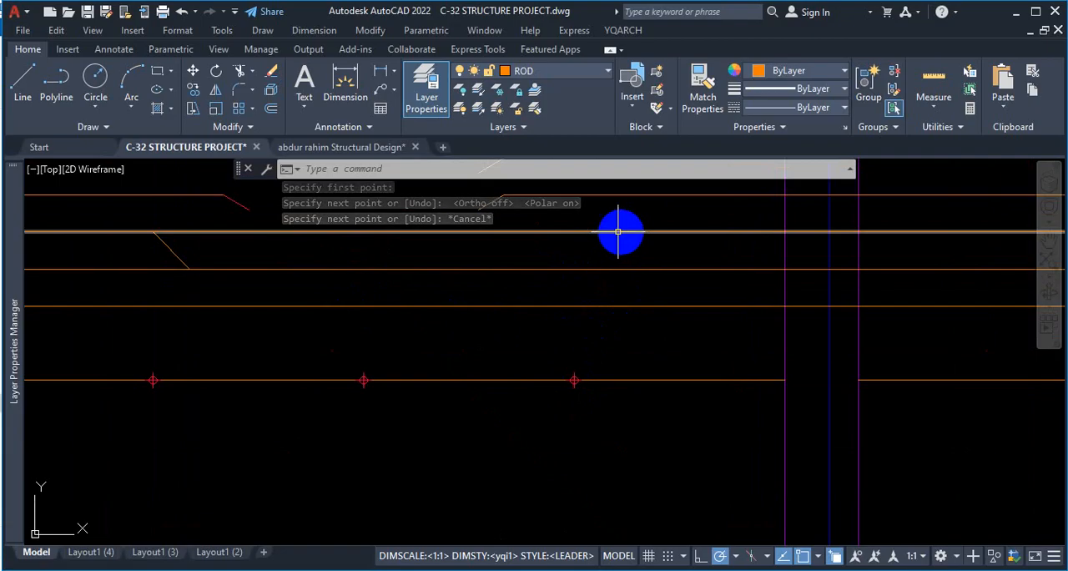
left_click(20, 85)
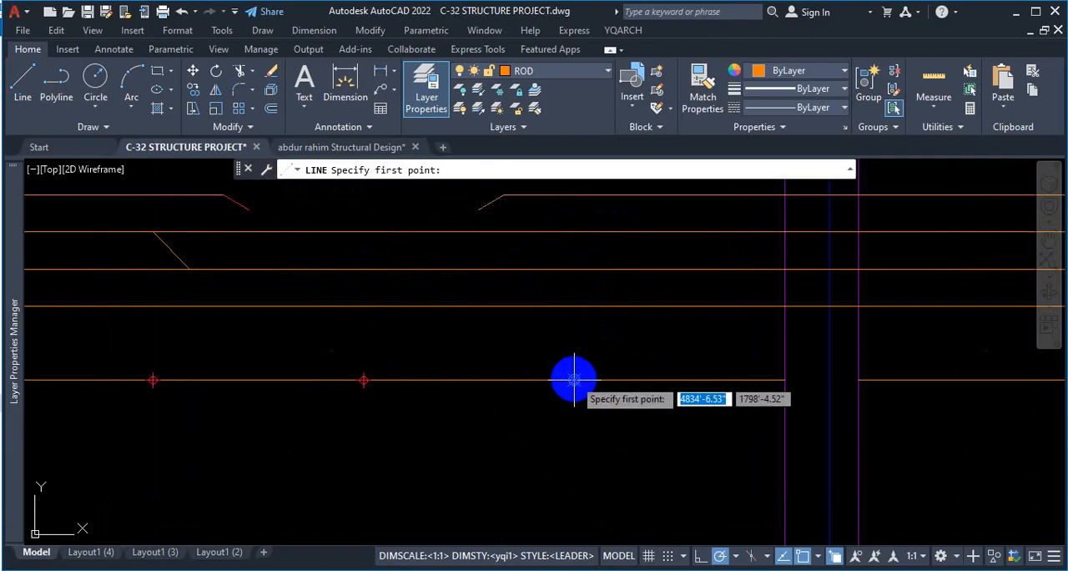
left_click(574, 232)
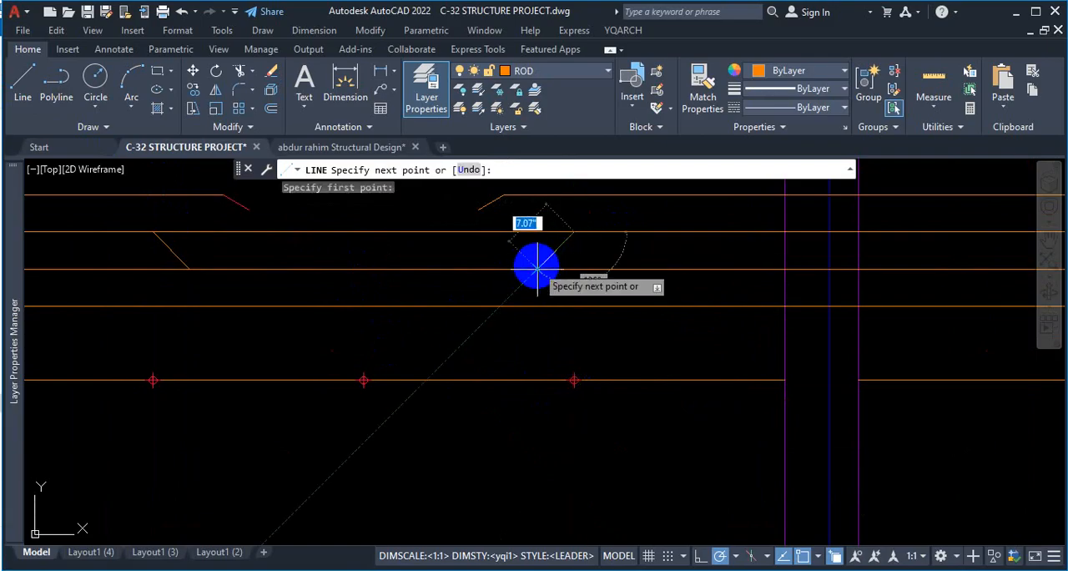
scroll(536, 267, "up", 3)
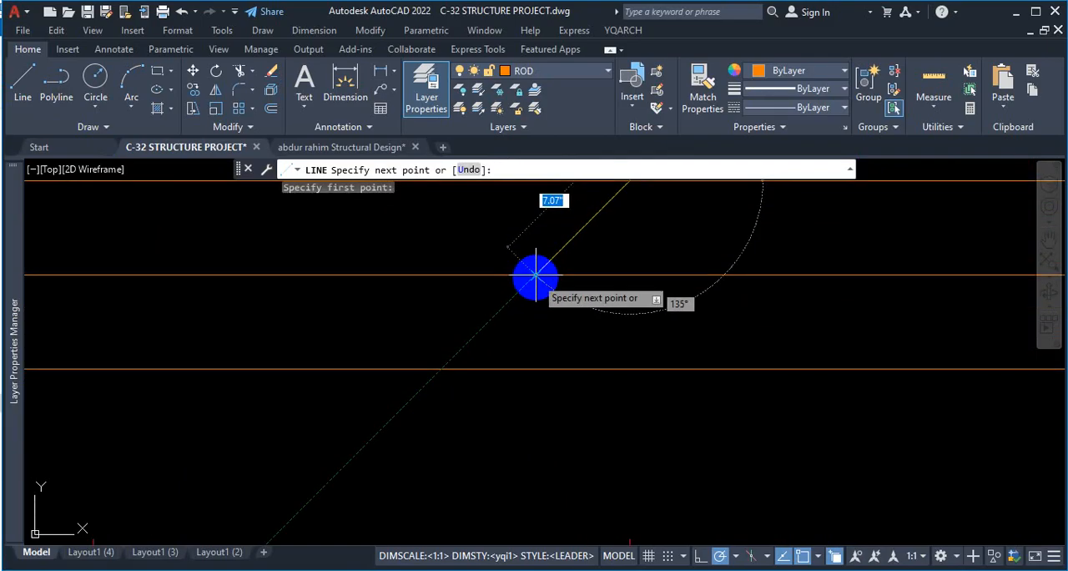
key("Escape")
scroll(689, 324, "down", 5)
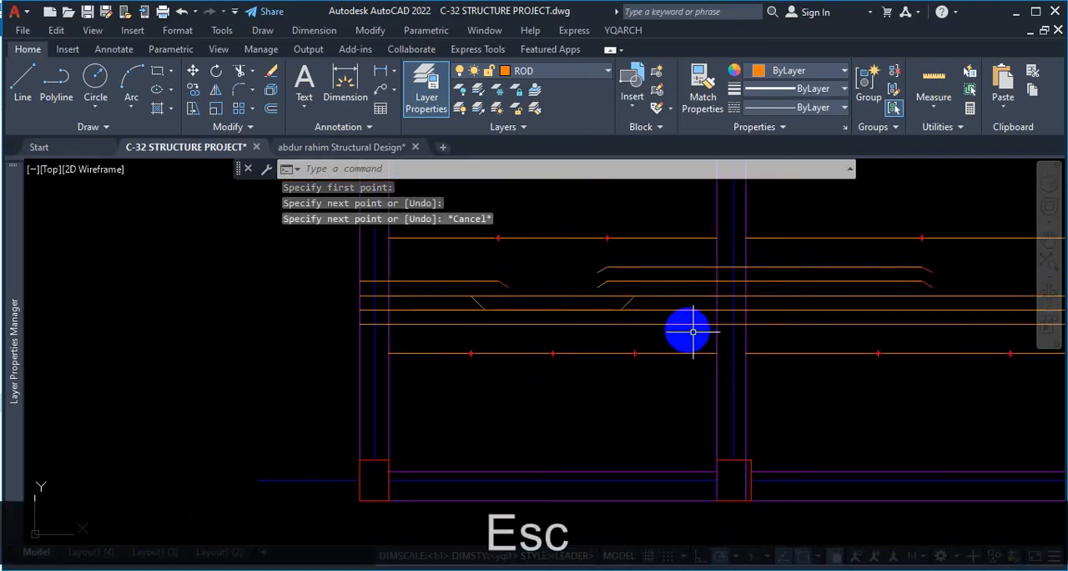
Compare the first bay's two crank lines with the alternate cranked bar in the Firefox reference PDF, returning to AutoCAD to inspect the second bay.
scroll(584, 317, "up", 4)
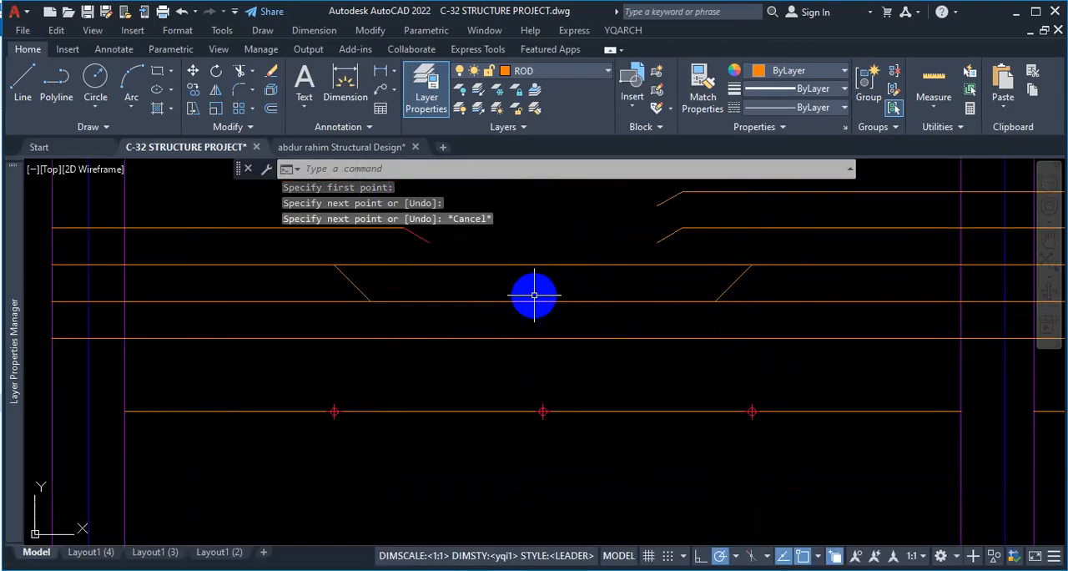
scroll(480, 289, "down", 2)
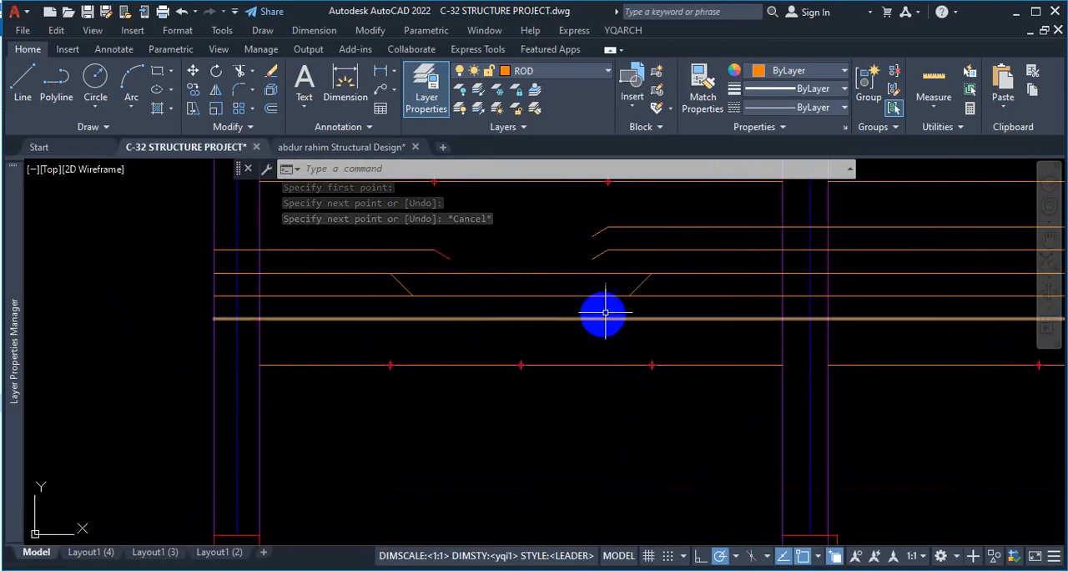
scroll(492, 284, "up", 4)
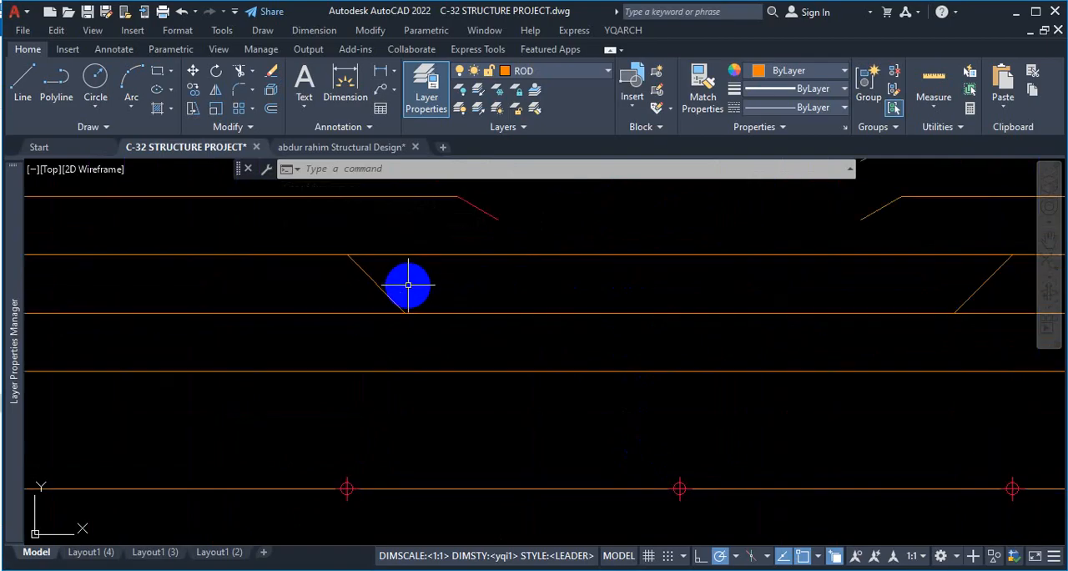
scroll(392, 296, "down", 4)
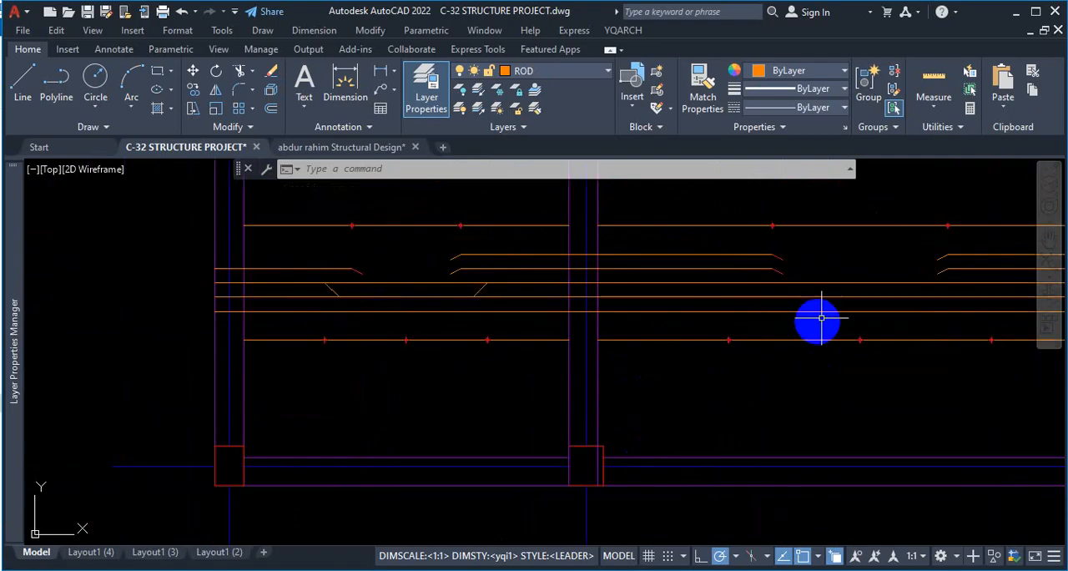
scroll(776, 334, "up", 4)
scroll(605, 308, "down", 2)
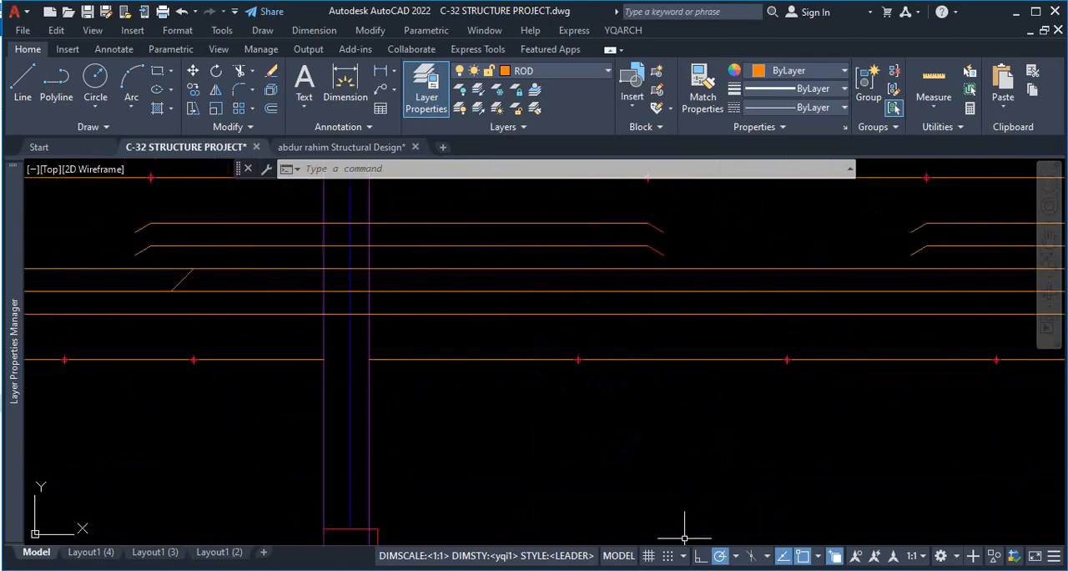
left_click(667, 569)
key("ctrl+1")
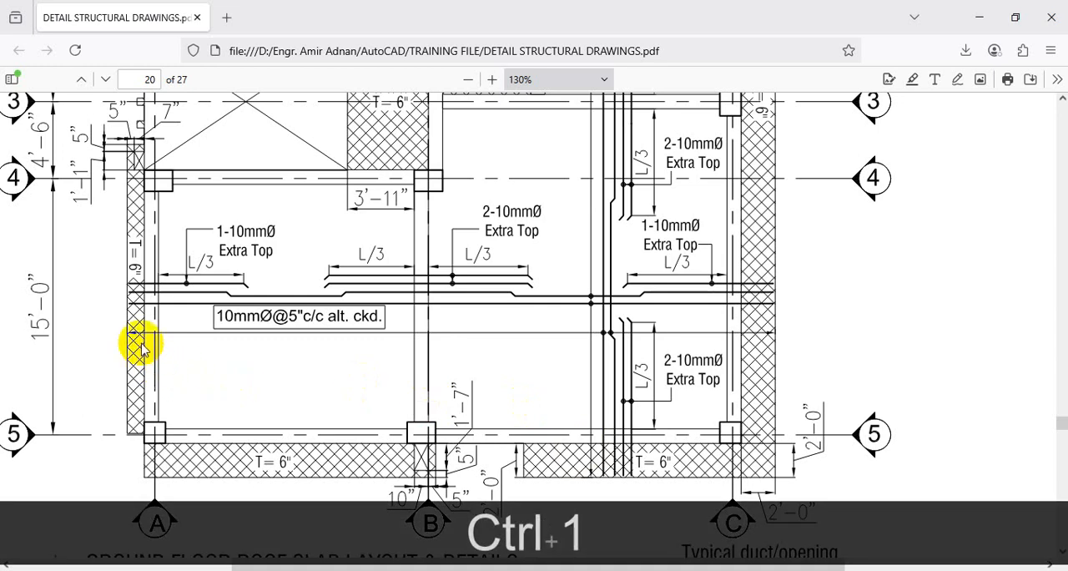
left_click(175, 317)
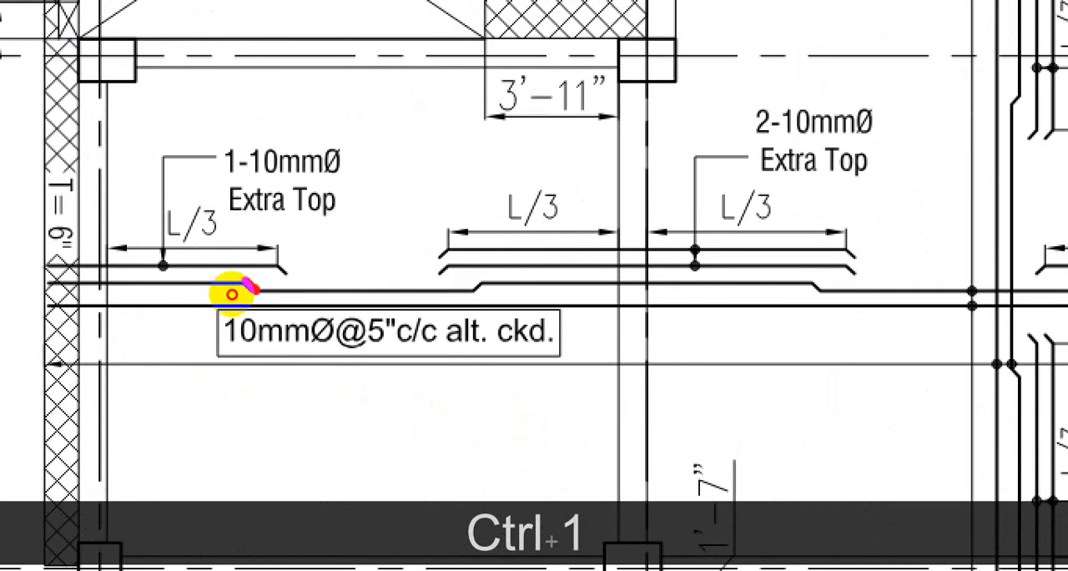
key("Escape")
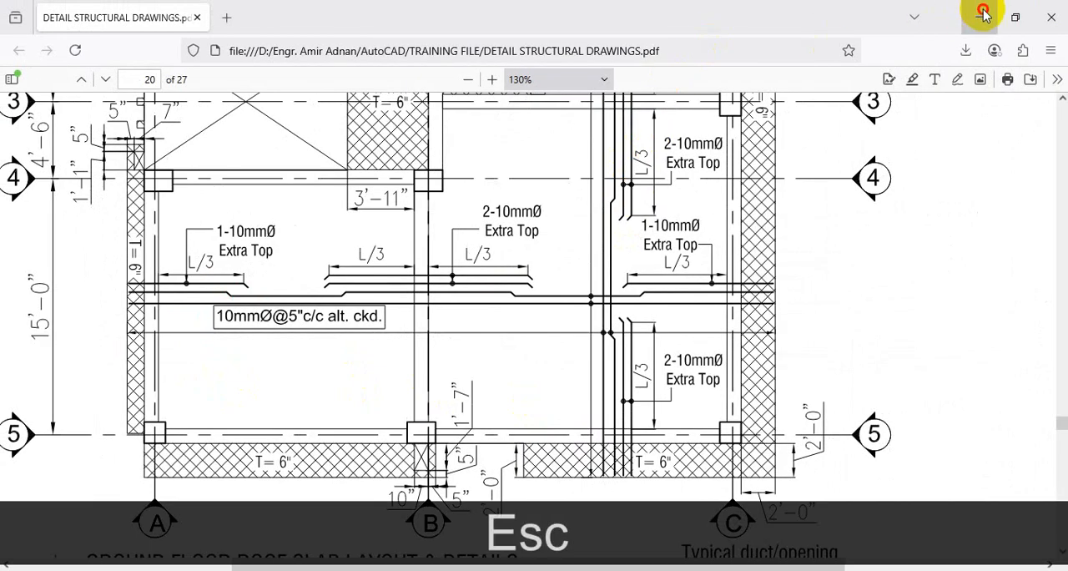
left_click(982, 16)
scroll(460, 281, "up", 5)
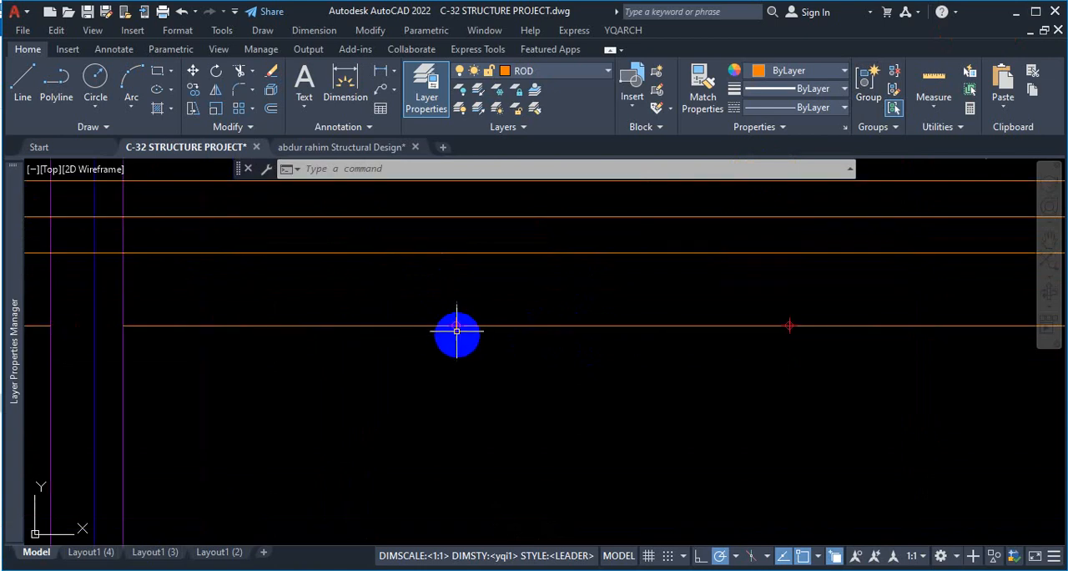
scroll(460, 325, "down", 3)
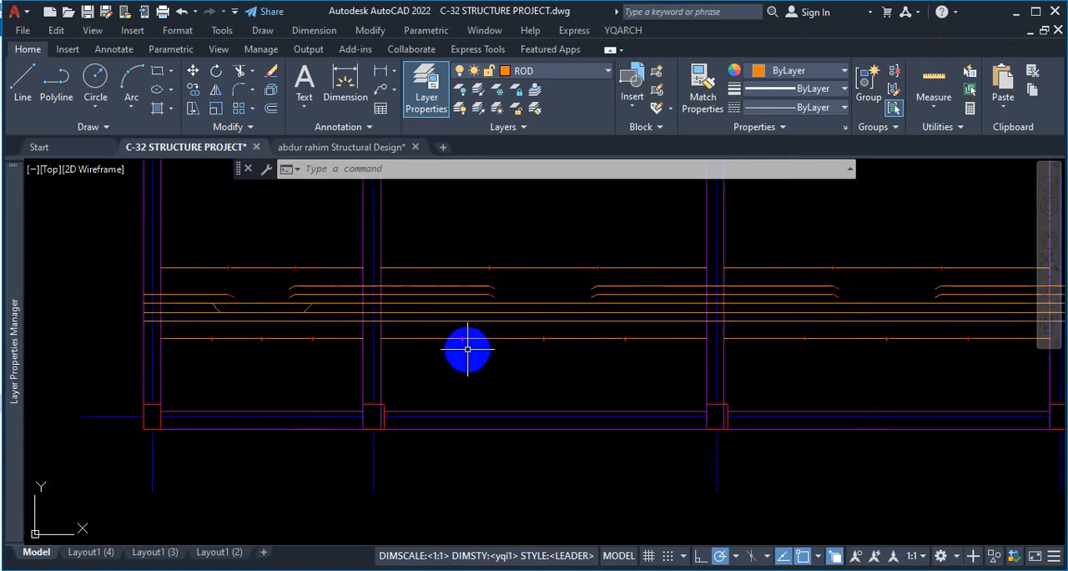
Examine the second bay's rods and quarter point marks to identify where its crank lines belong.
scroll(534, 305, "up", 3)
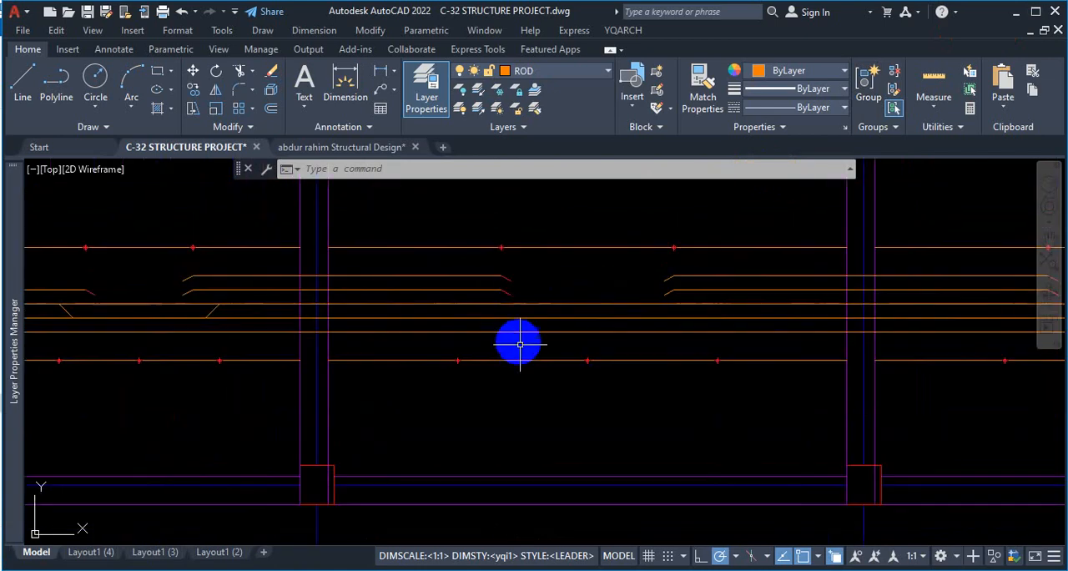
key("ctrl+1")
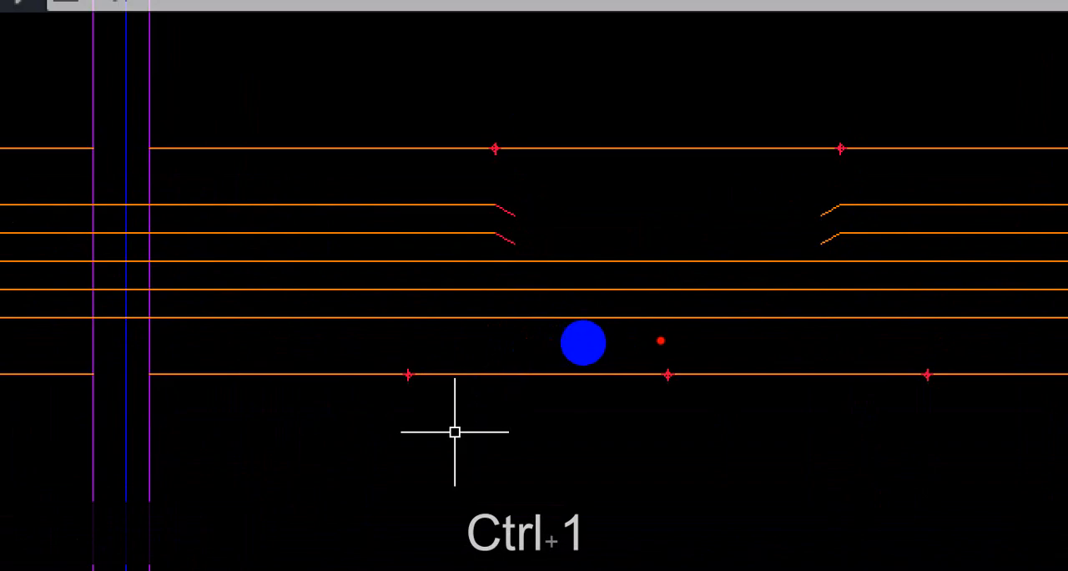
left_click_drag(579, 332, 433, 326)
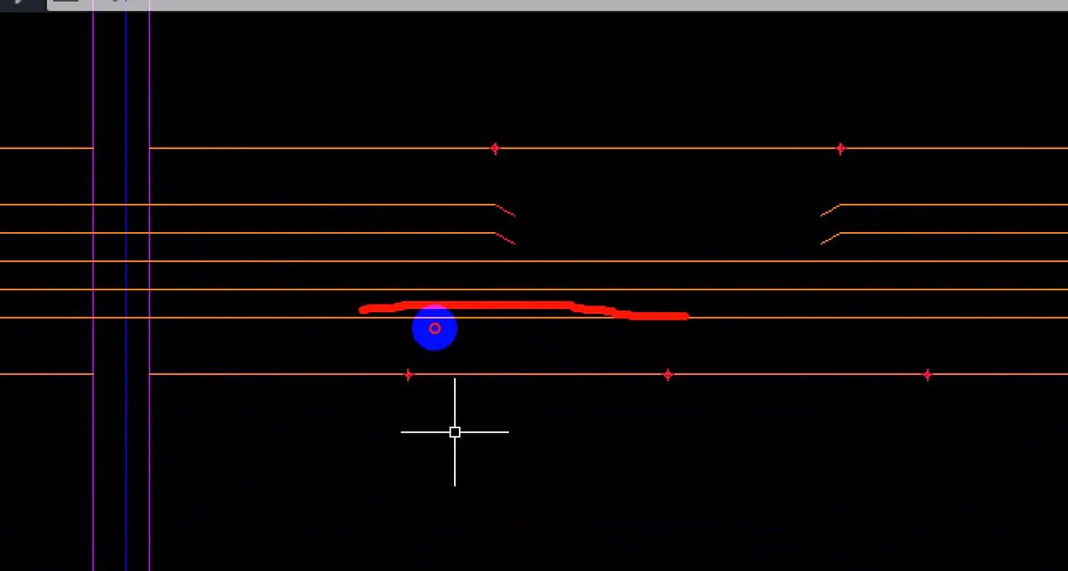
left_click_drag(481, 194, 463, 242)
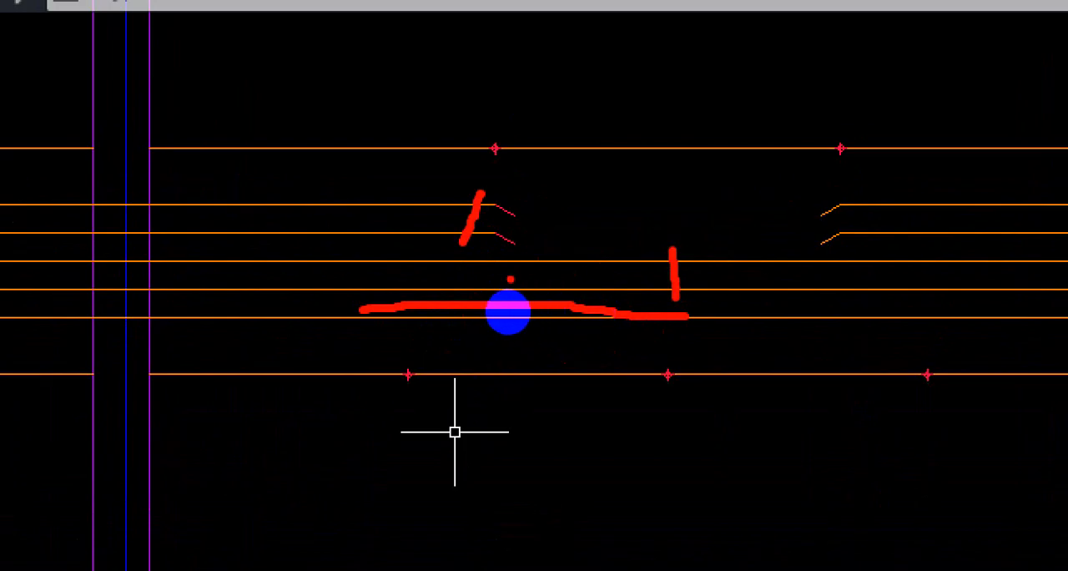
left_click_drag(402, 263, 440, 280)
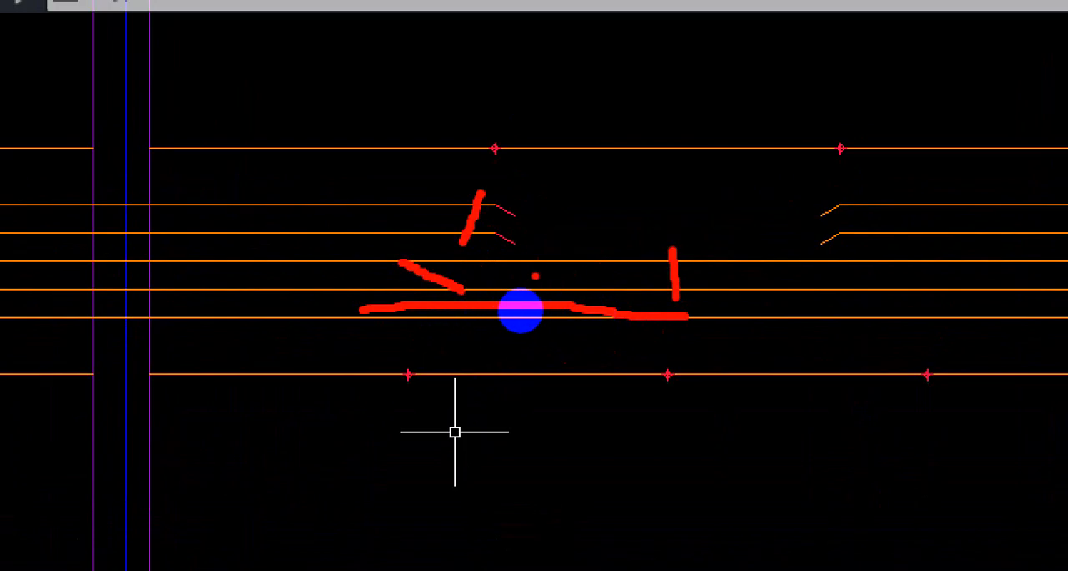
left_click_drag(582, 259, 566, 292)
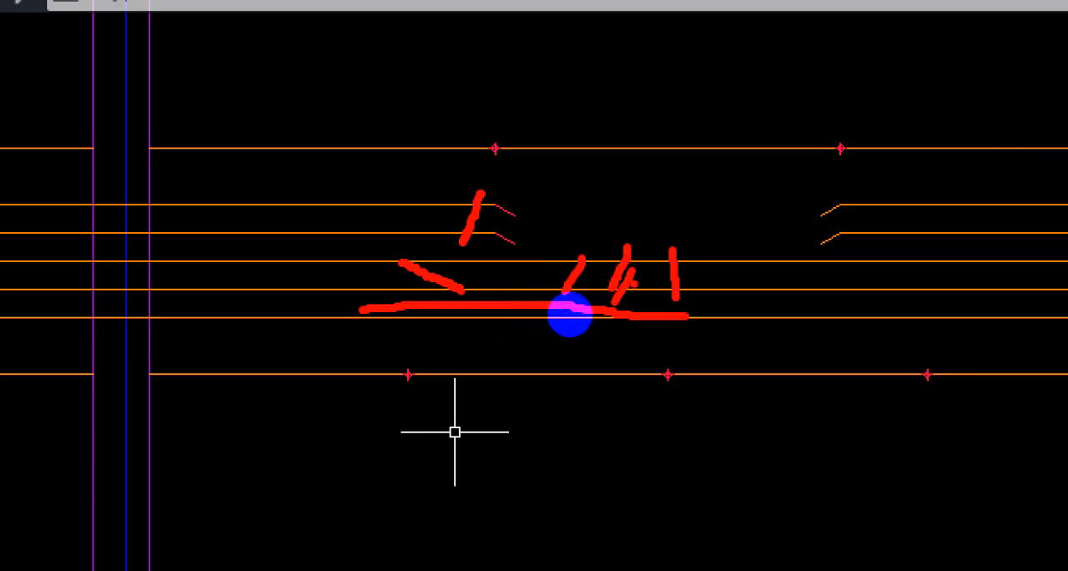
key("Escape")
Draw a 45° crank line, about 7.07" long, from the upper rod above the second bay's first quarter point down to the middle rod.
left_click(26, 87)
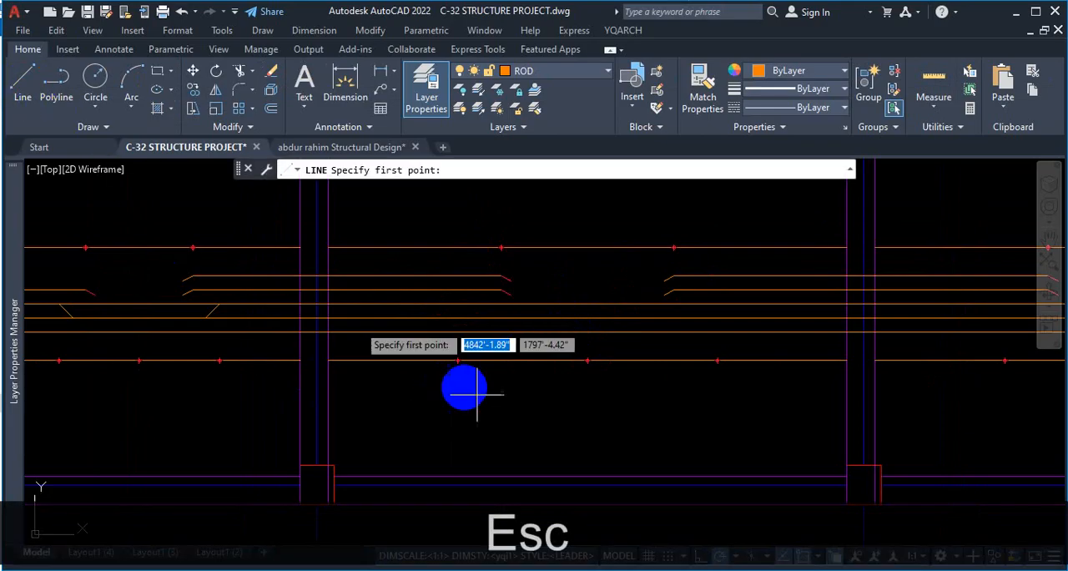
scroll(468, 351, "up", 2)
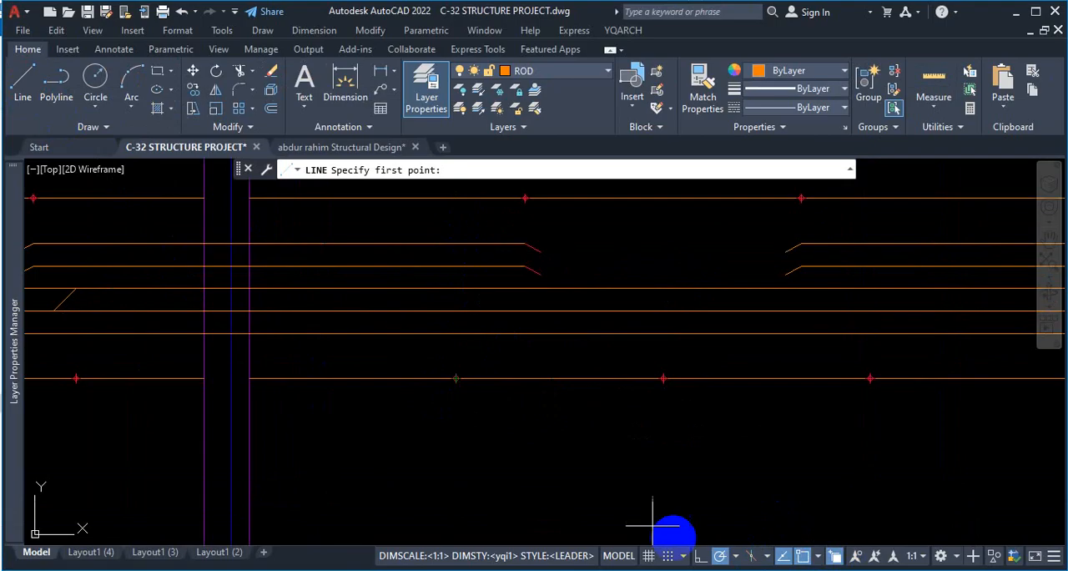
scroll(434, 338, "up", 4)
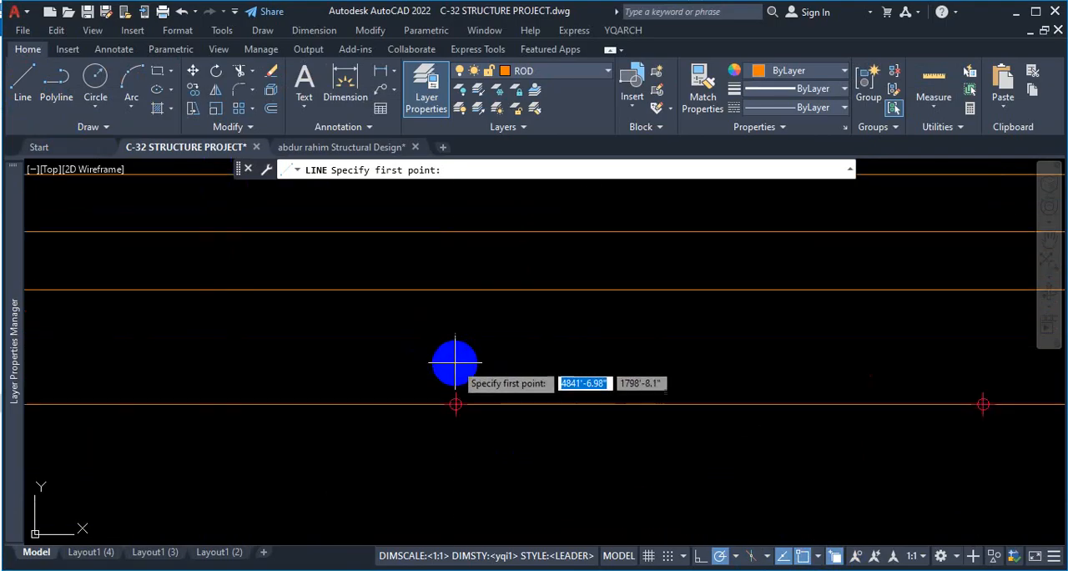
scroll(455, 404, "down", 2)
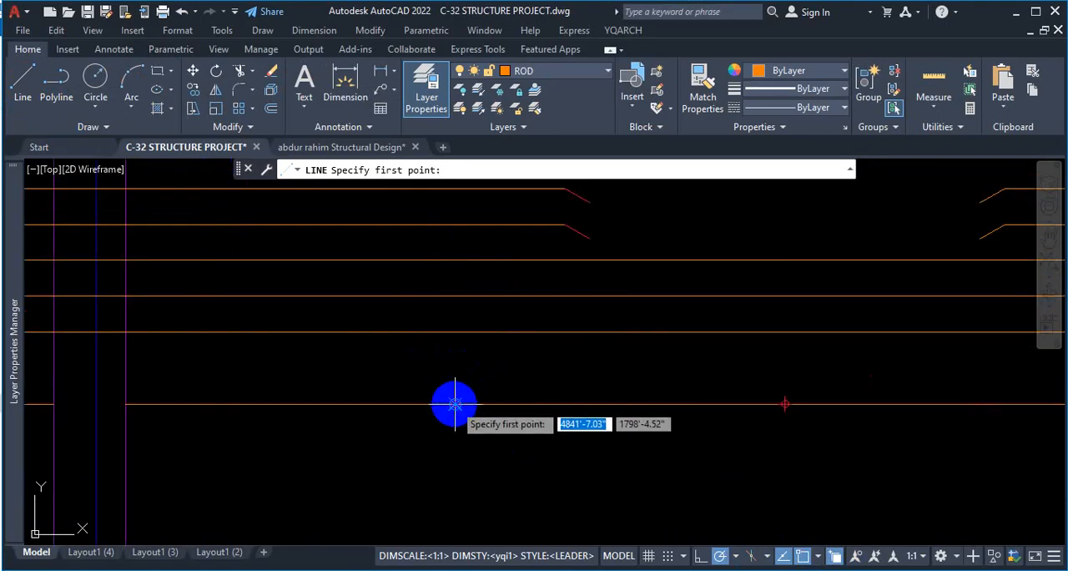
left_click(455, 260)
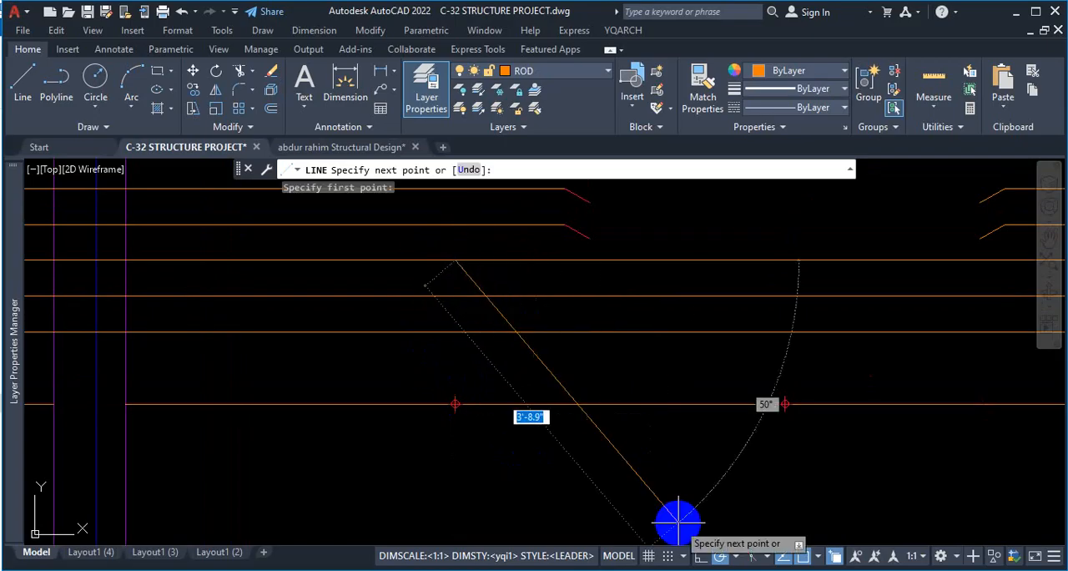
left_click(735, 555)
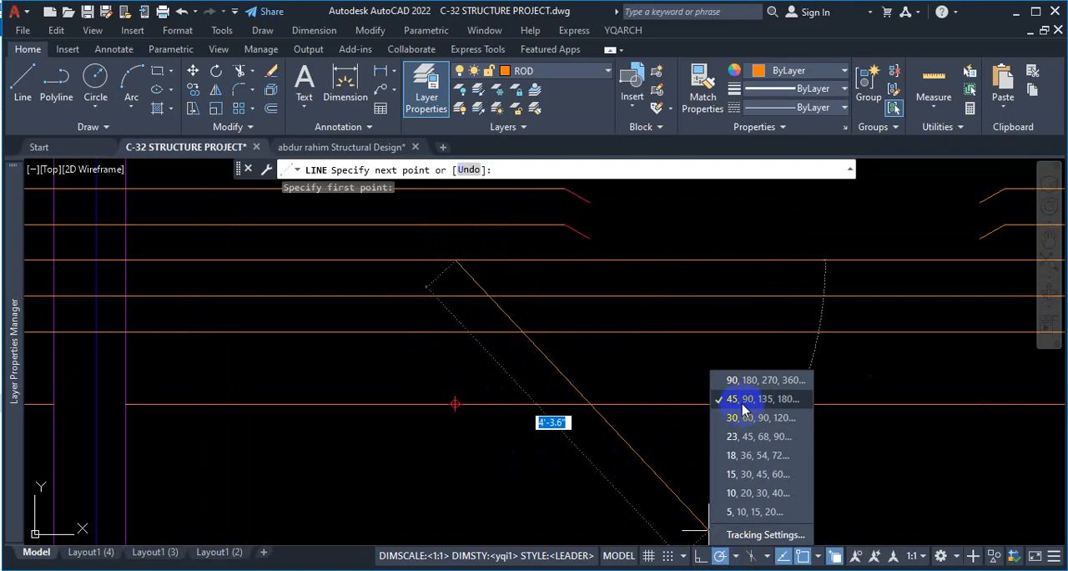
left_click(744, 400)
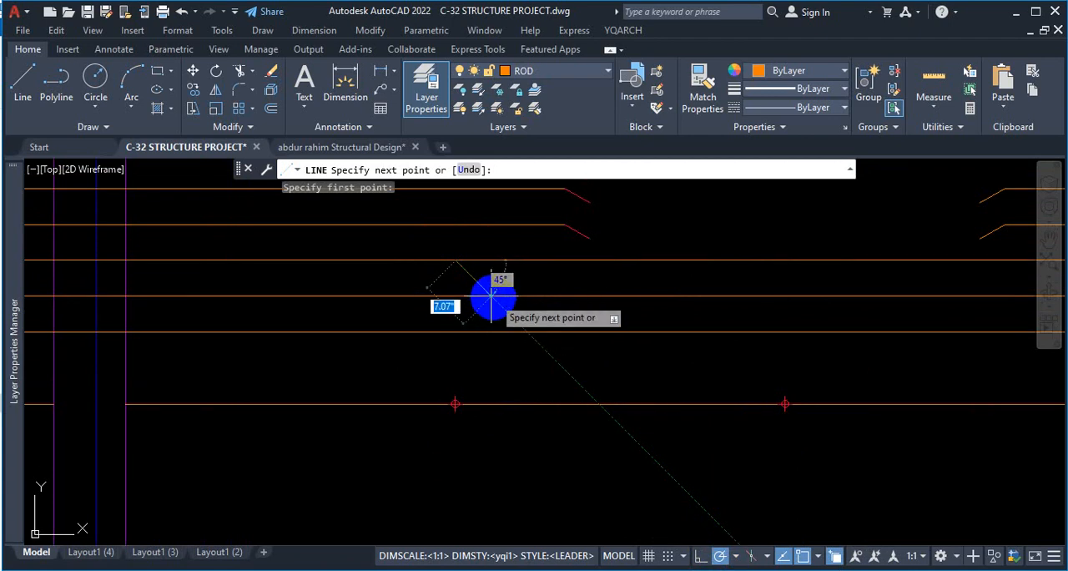
scroll(493, 294, "up", 2)
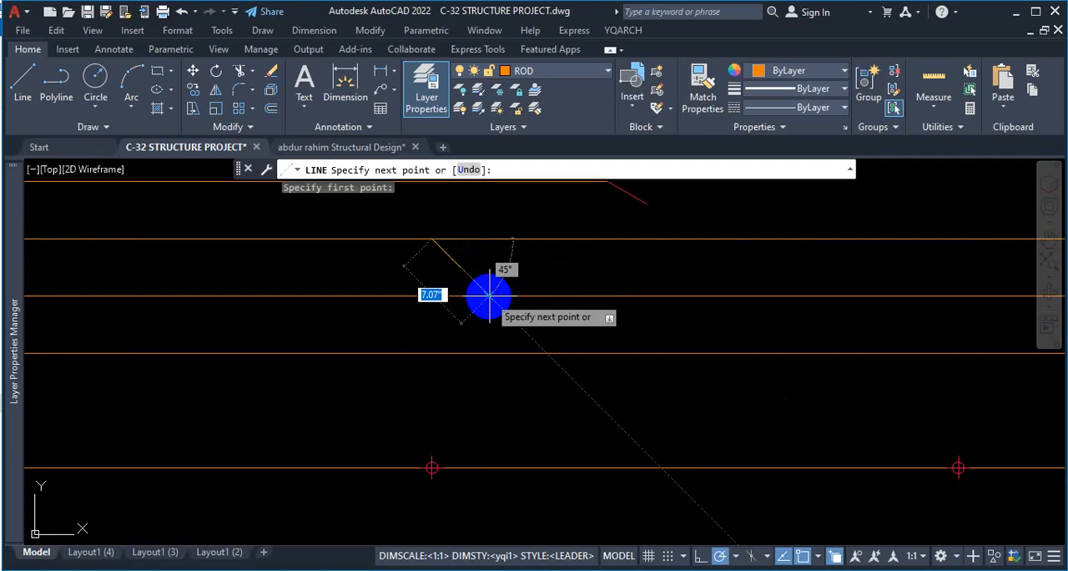
left_click(489, 294)
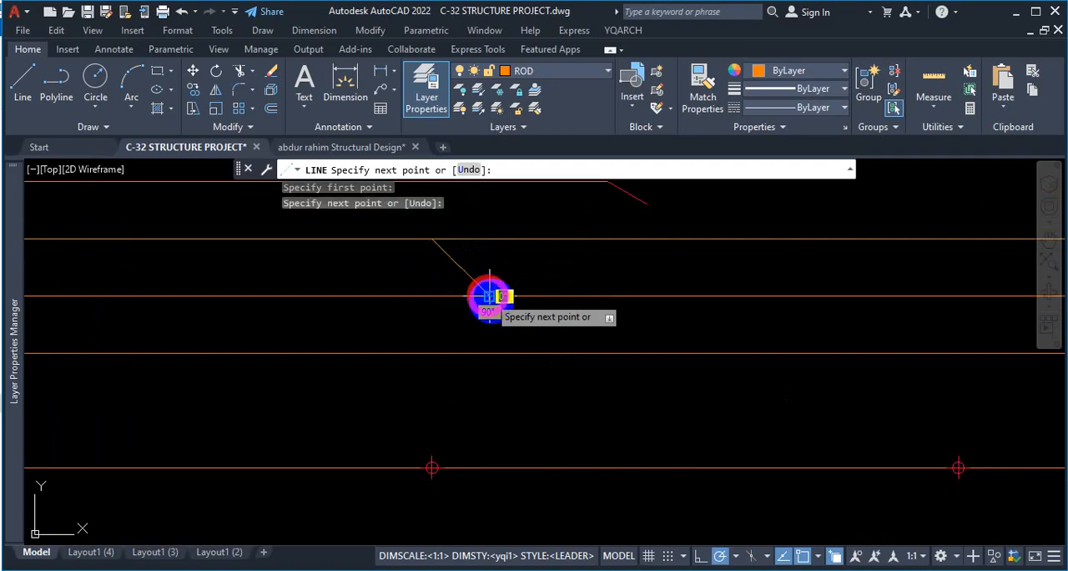
key("space")
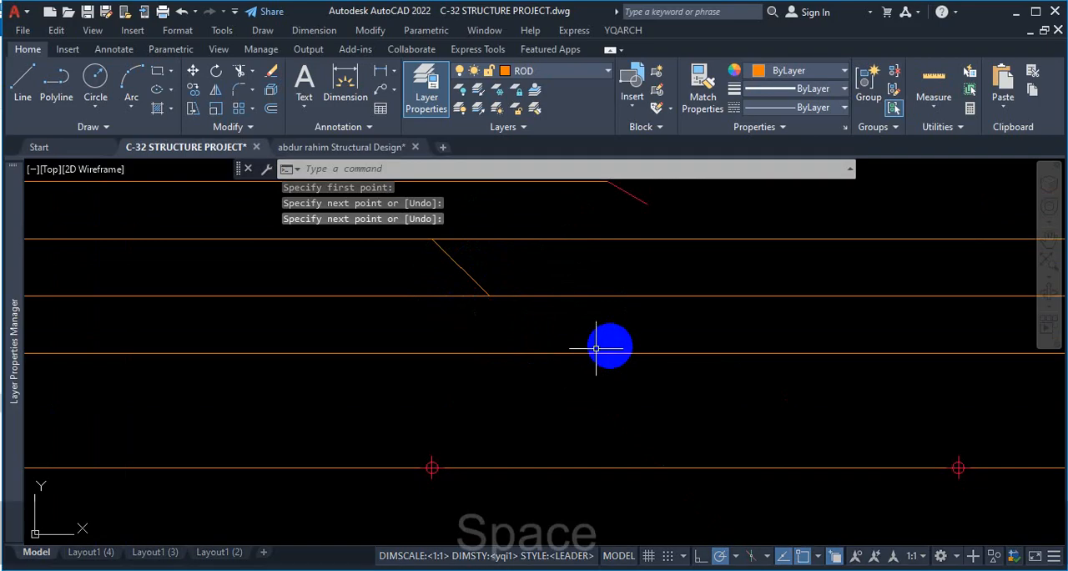
Draw the opposite 45° crank line from the upper rod above the second bay's third quarter point down to the middle rod.
scroll(529, 353, "down", 4)
scroll(801, 353, "up", 2)
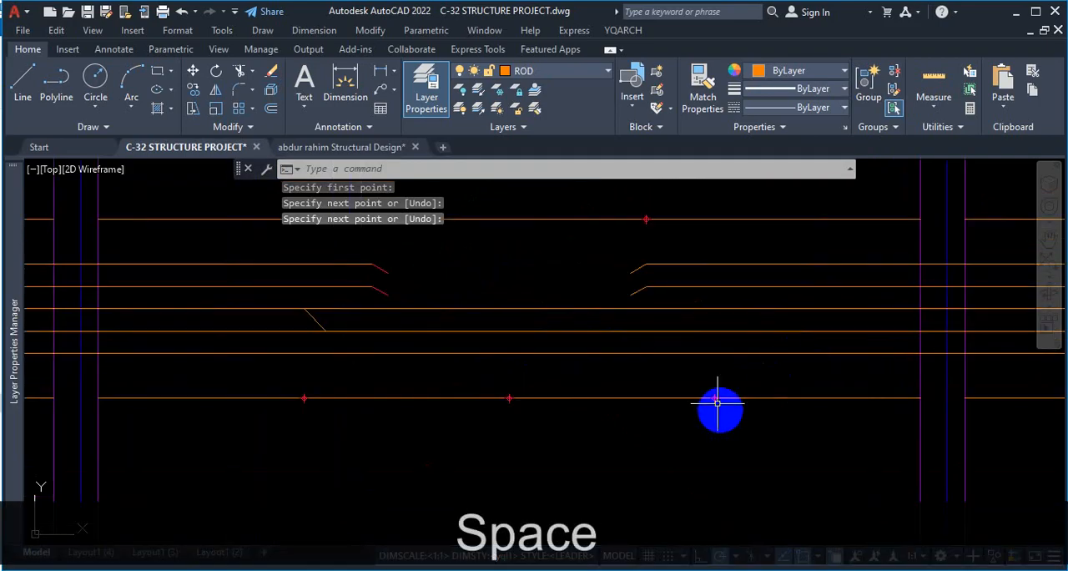
left_click(22, 81)
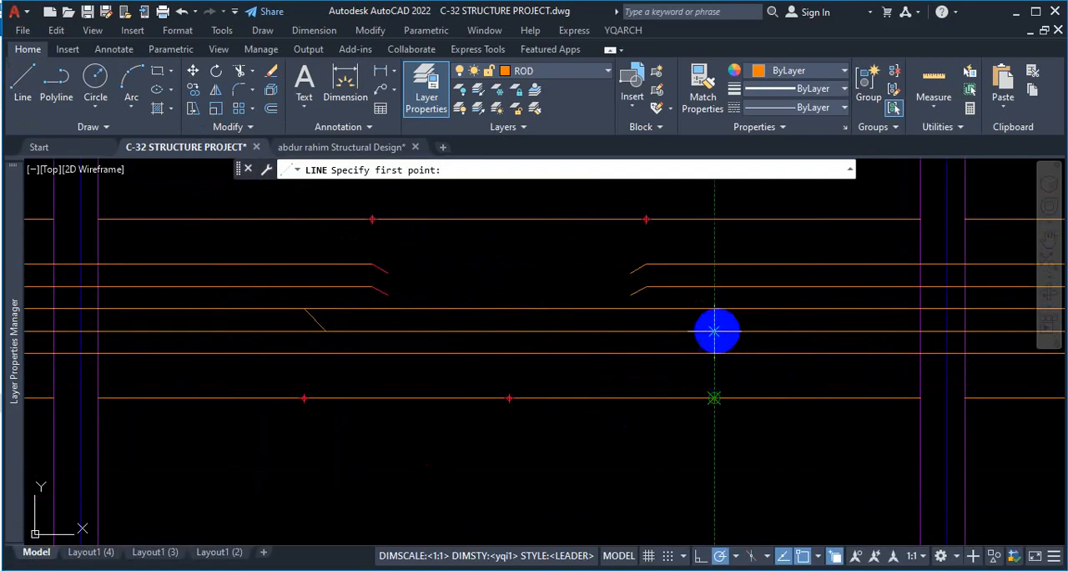
left_click(714, 309)
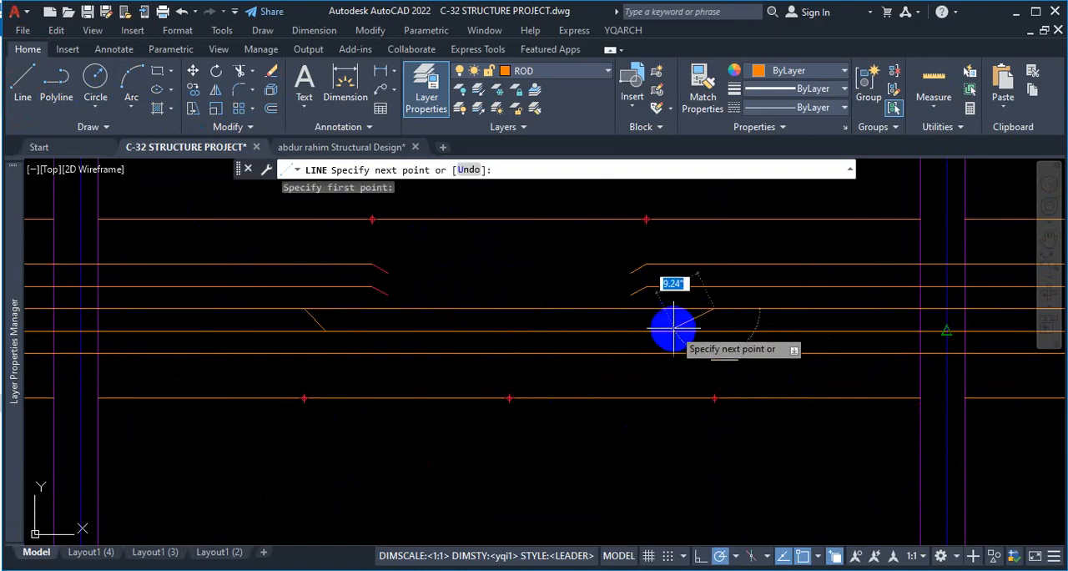
scroll(696, 329, "up", 4)
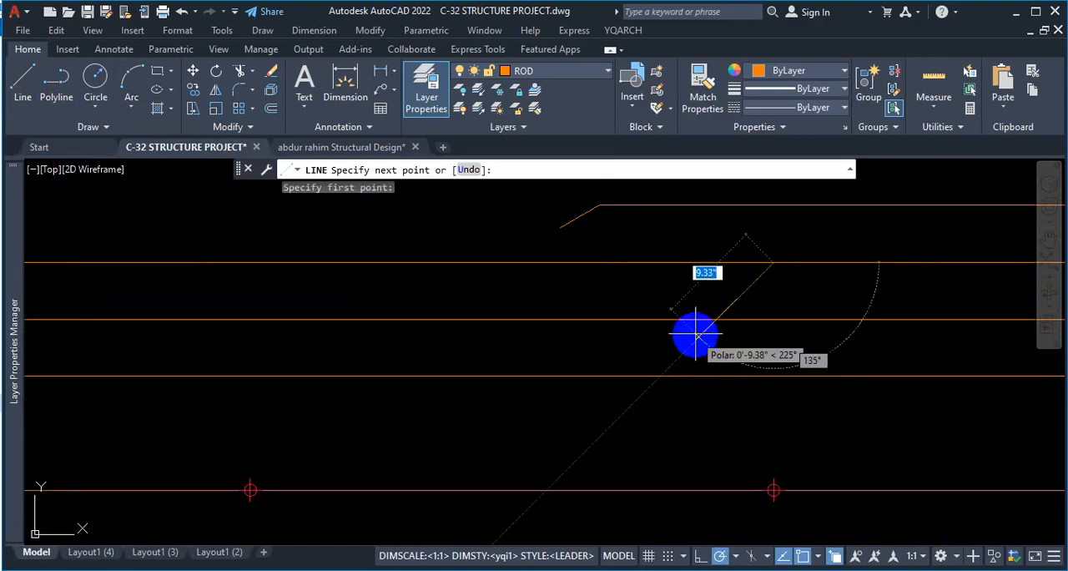
left_click(717, 322)
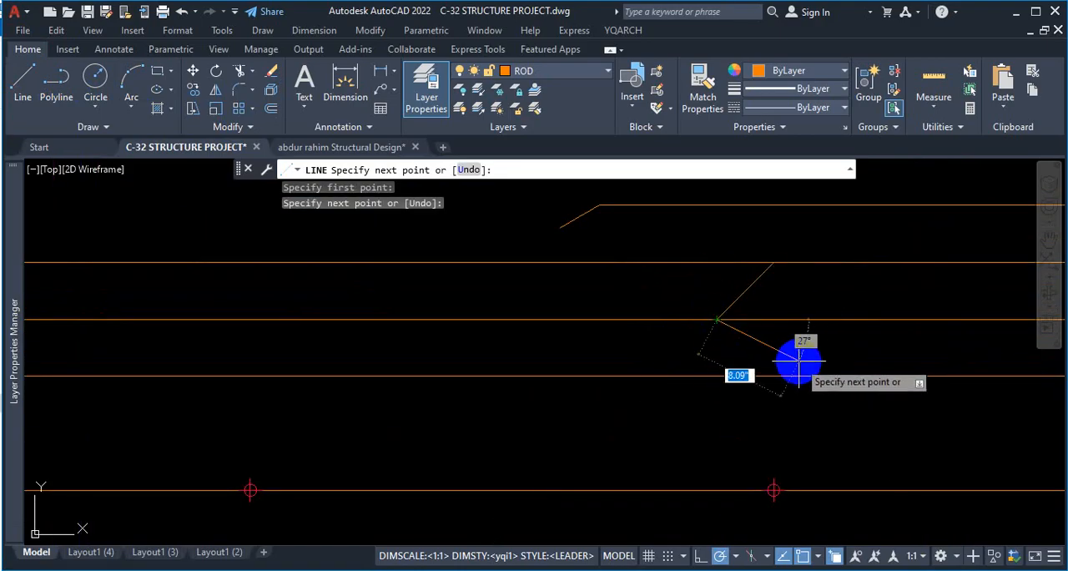
key("Escape")
Compare both bays' crank lines with the straight and cranked bars labelled 10mmØ@5"c/c alt. ckd. in the Firefox reference PDF, then return to AutoCAD.
scroll(860, 359, "down", 3)
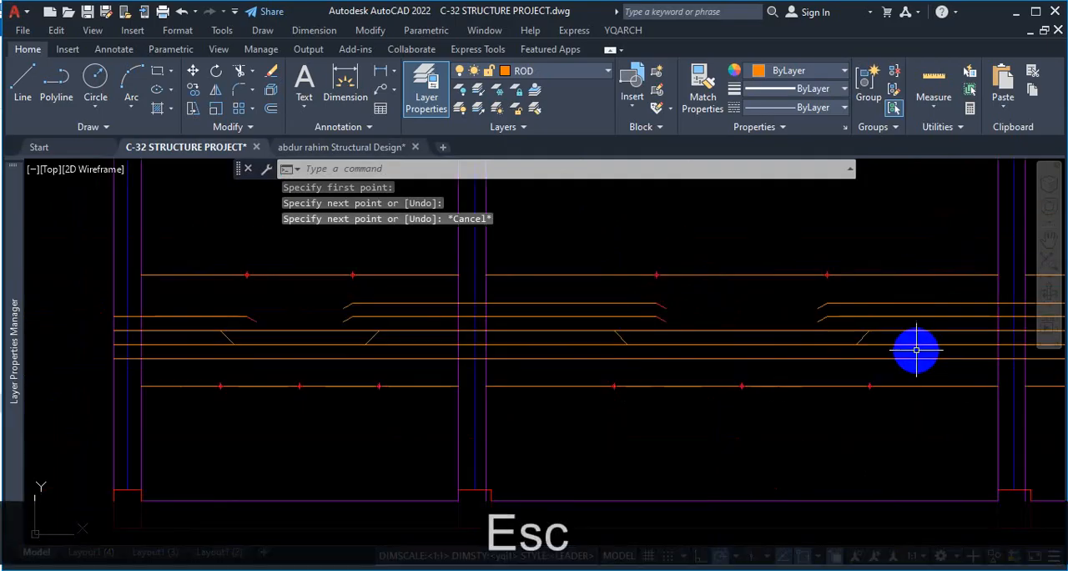
scroll(542, 383, "down", 2)
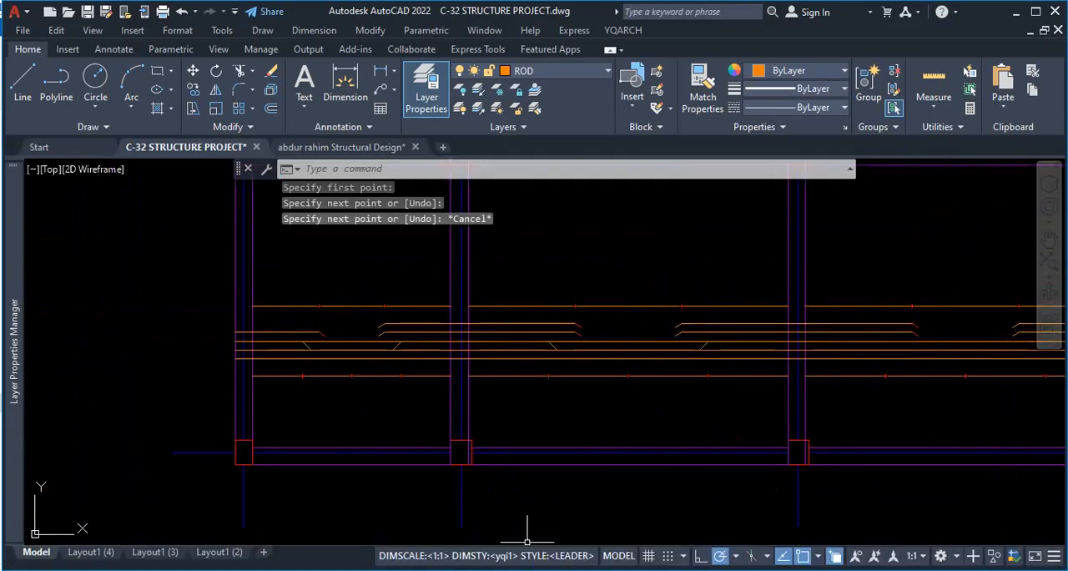
key("alt+Tab")
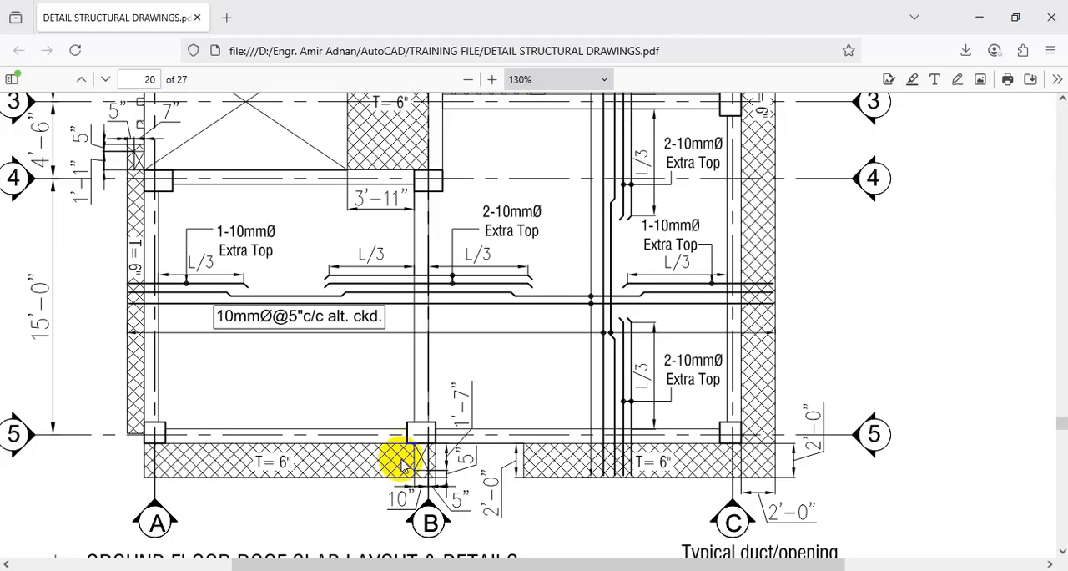
key("ctrl+1")
left_click(136, 324)
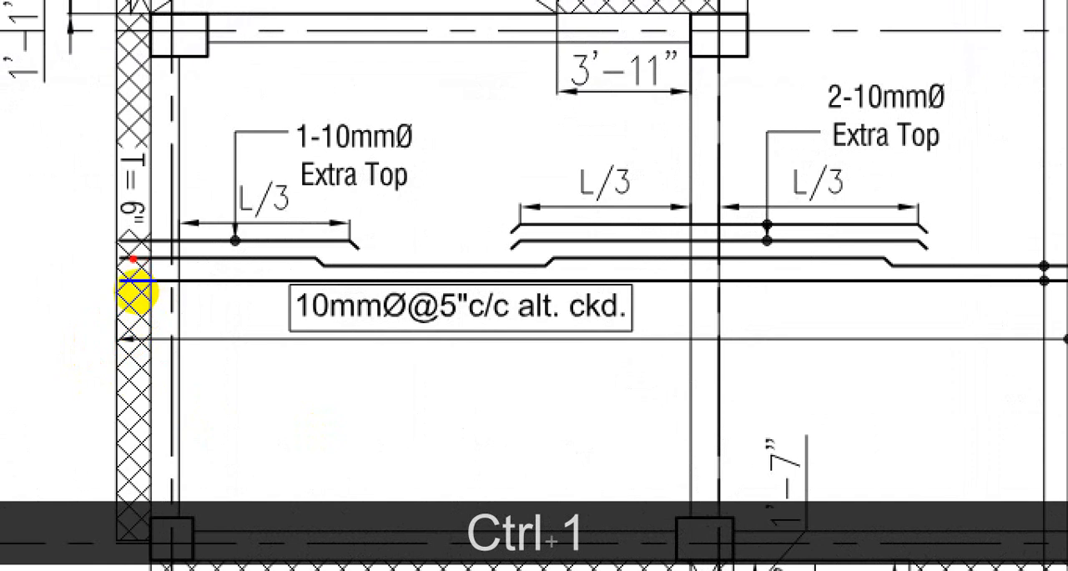
left_click_drag(133, 292, 528, 309)
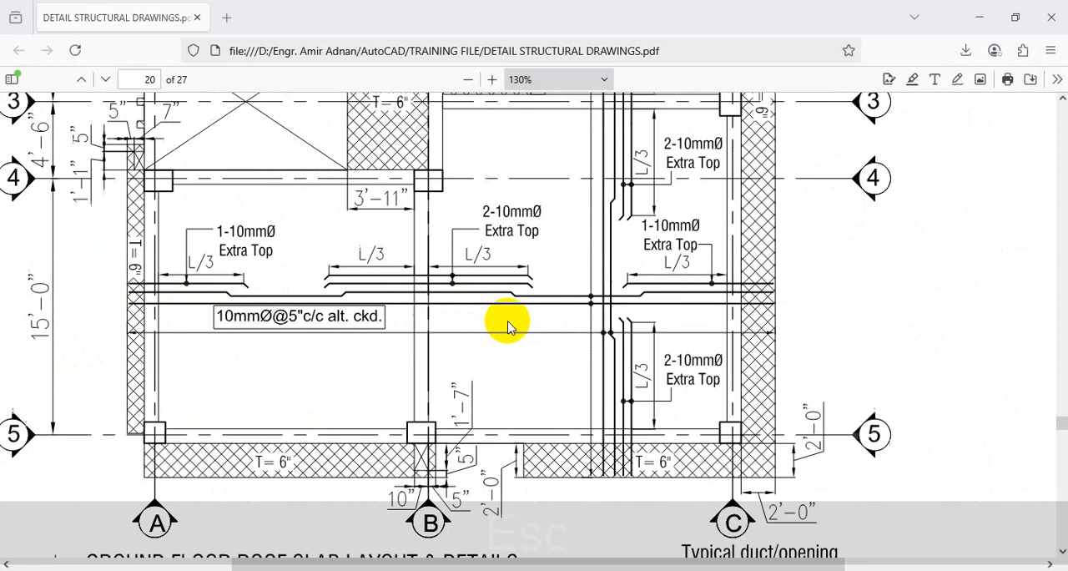
key("Escape")
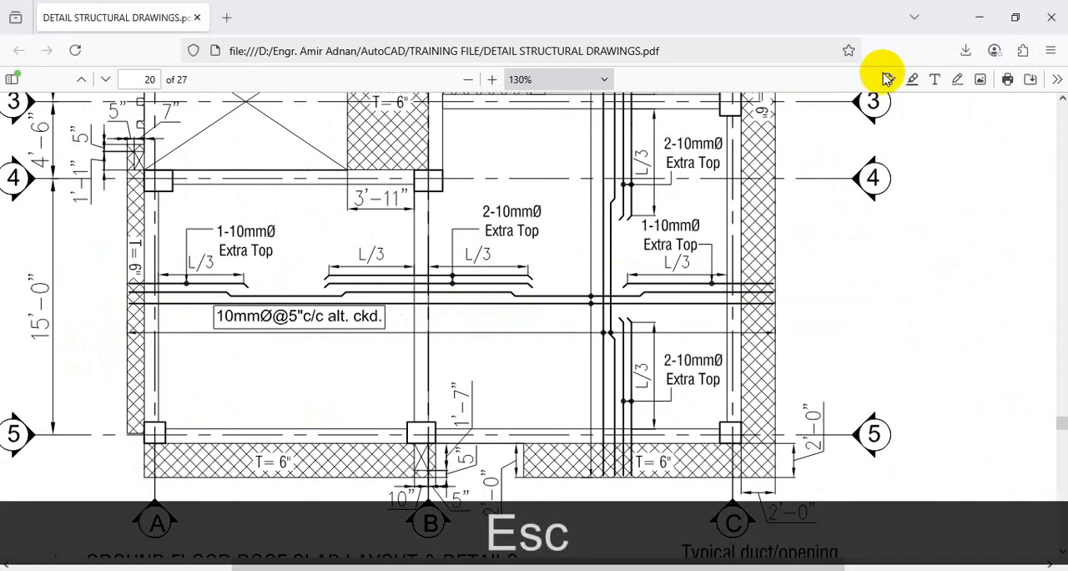
left_click(929, 16)
scroll(369, 310, "up", 3)
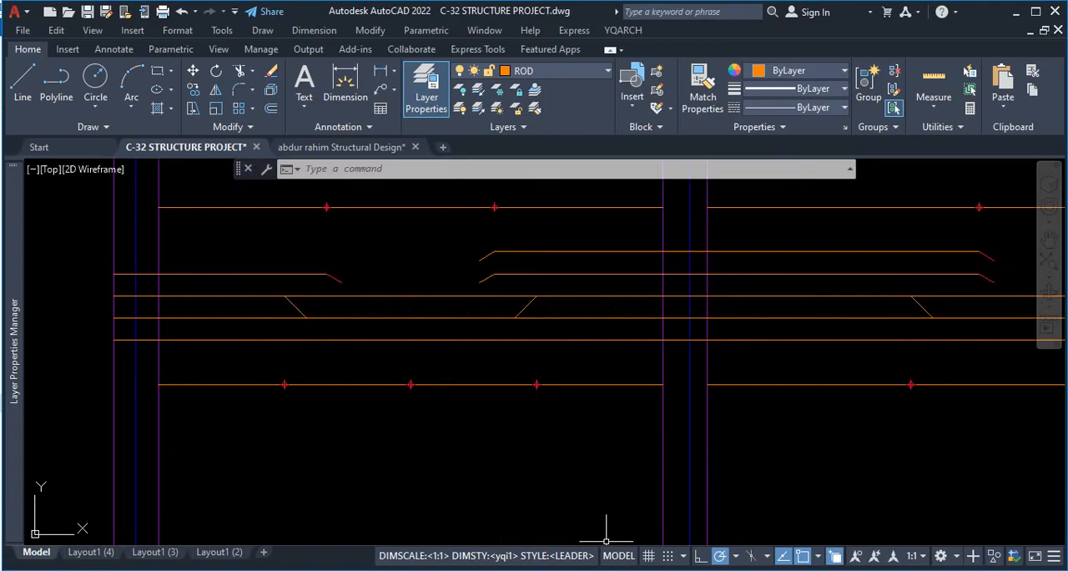
Switch to Chrome and examine the central zone and cranked bars in the Two Way Slab Reinforcement video at 5:15, ending back in AutoCAD.
left_click(585, 568)
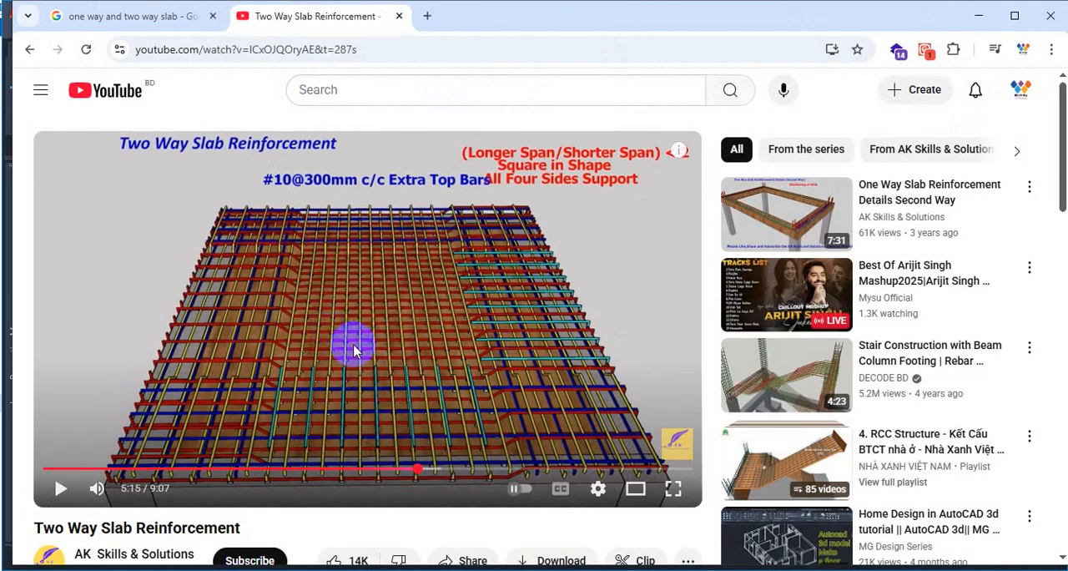
key("ctrl+1")
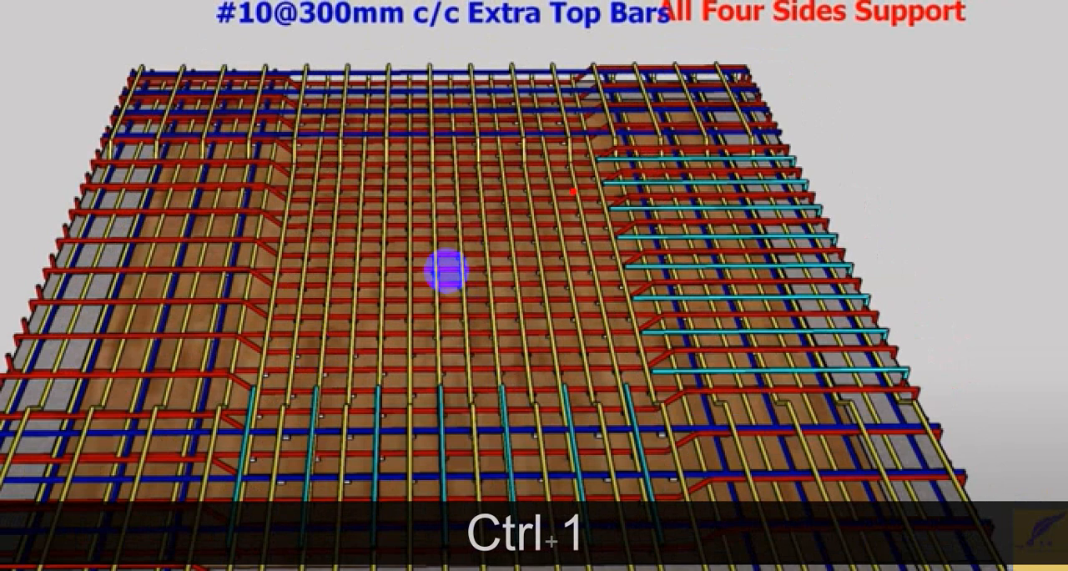
mouse_move(286, 129)
left_mouse_down()
mouse_move(284, 289)
mouse_move(240, 409)
left_mouse_up()
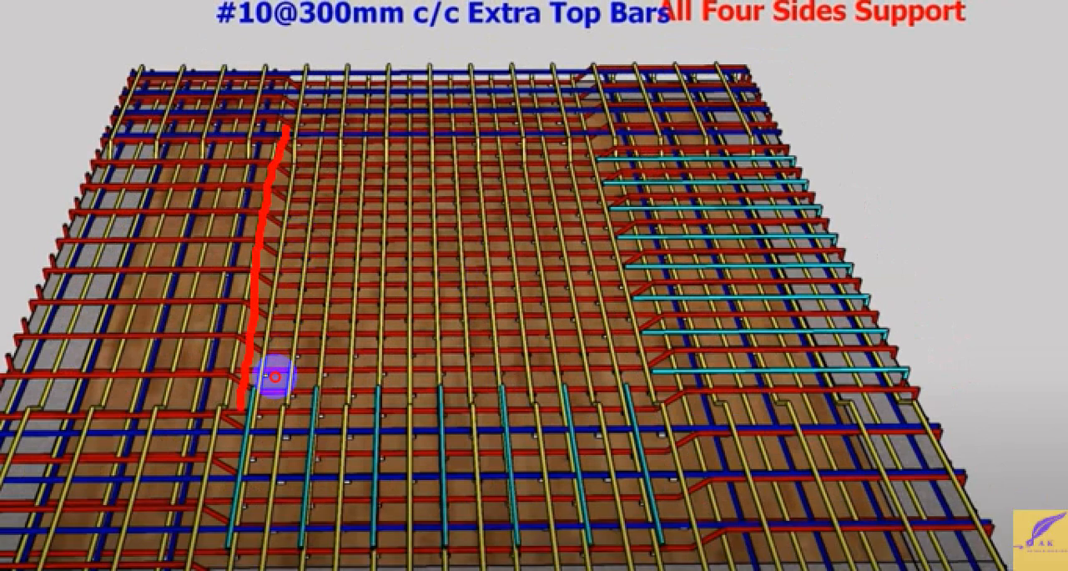
mouse_move(275, 377)
left_mouse_down()
mouse_move(484, 375)
mouse_move(628, 179)
left_mouse_up()
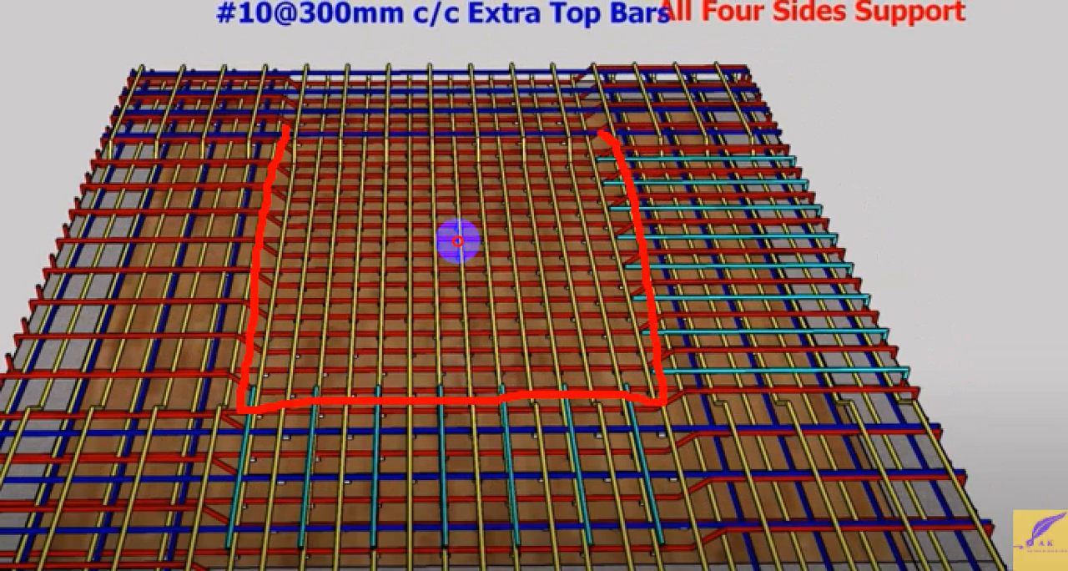
left_click_drag(458, 241, 404, 241)
mouse_move(220, 302)
left_mouse_down()
mouse_move(365, 299)
mouse_move(409, 320)
mouse_move(395, 337)
left_mouse_up()
mouse_move(385, 181)
left_mouse_down()
mouse_move(386, 279)
mouse_move(419, 294)
left_mouse_up()
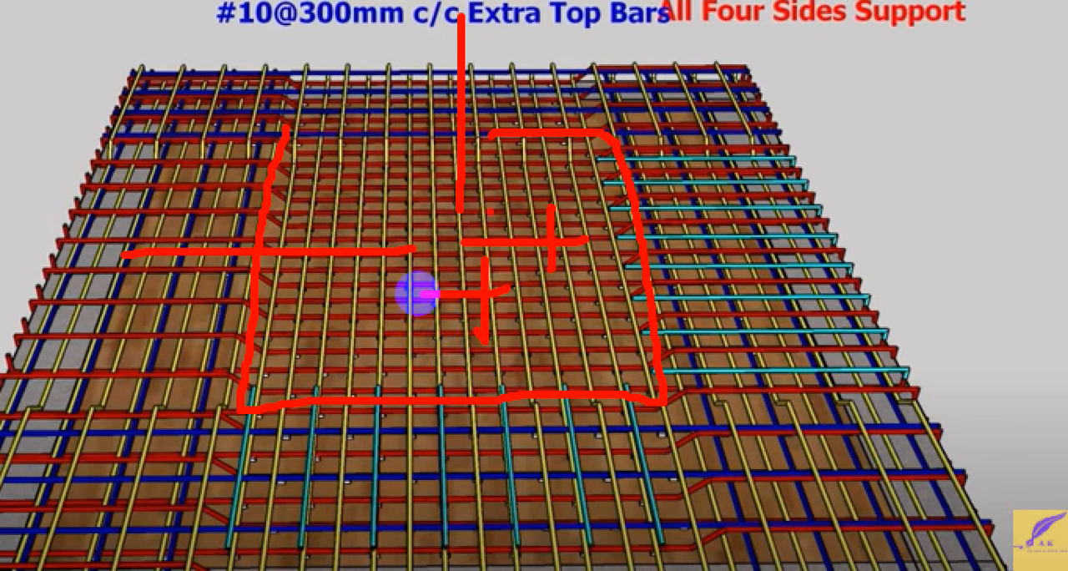
left_click_drag(332, 105, 585, 109)
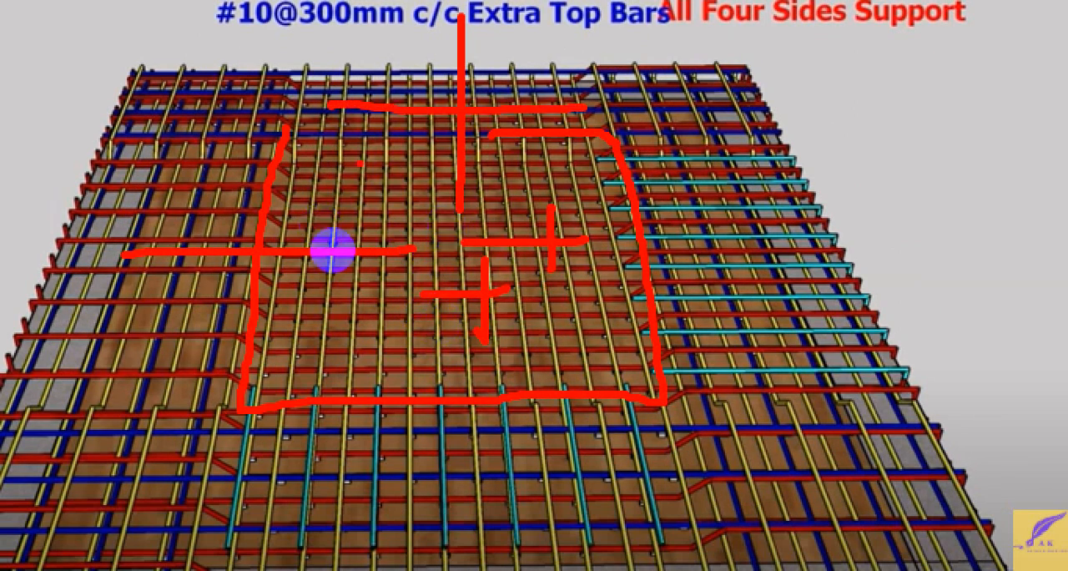
key("Escape")
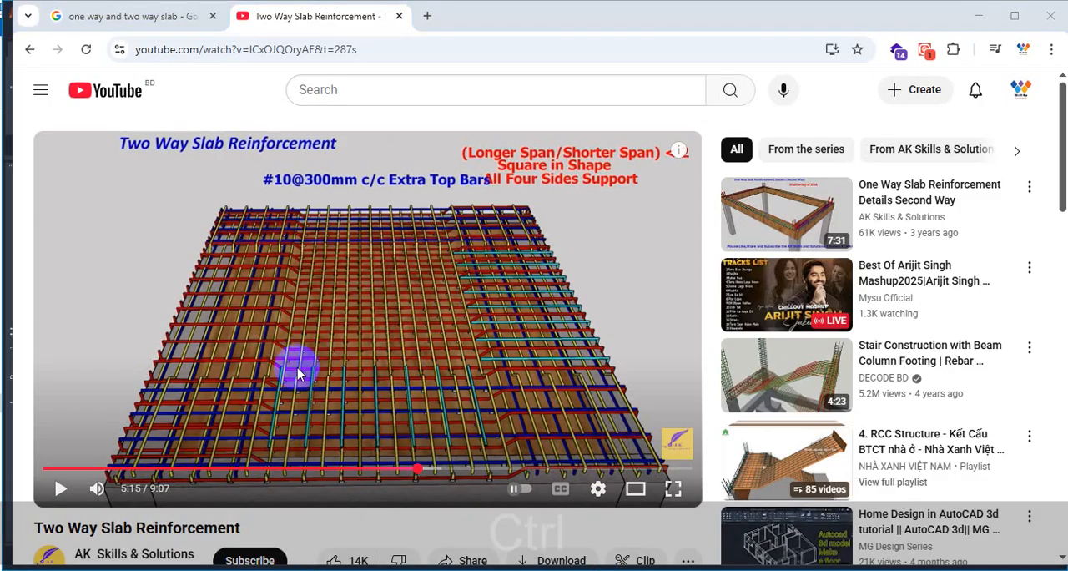
key("ctrl+1")
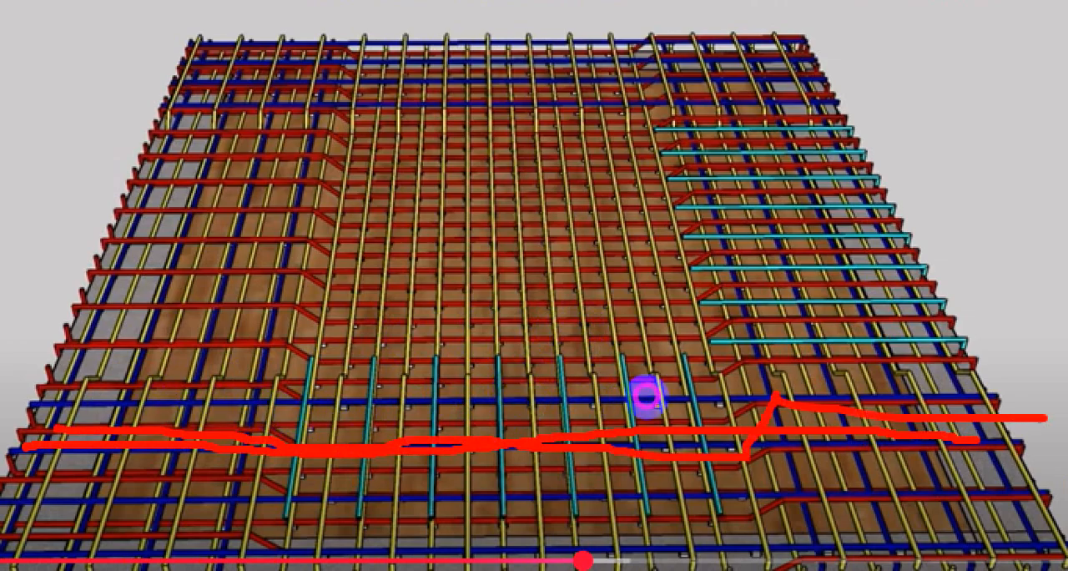
key("Escape")
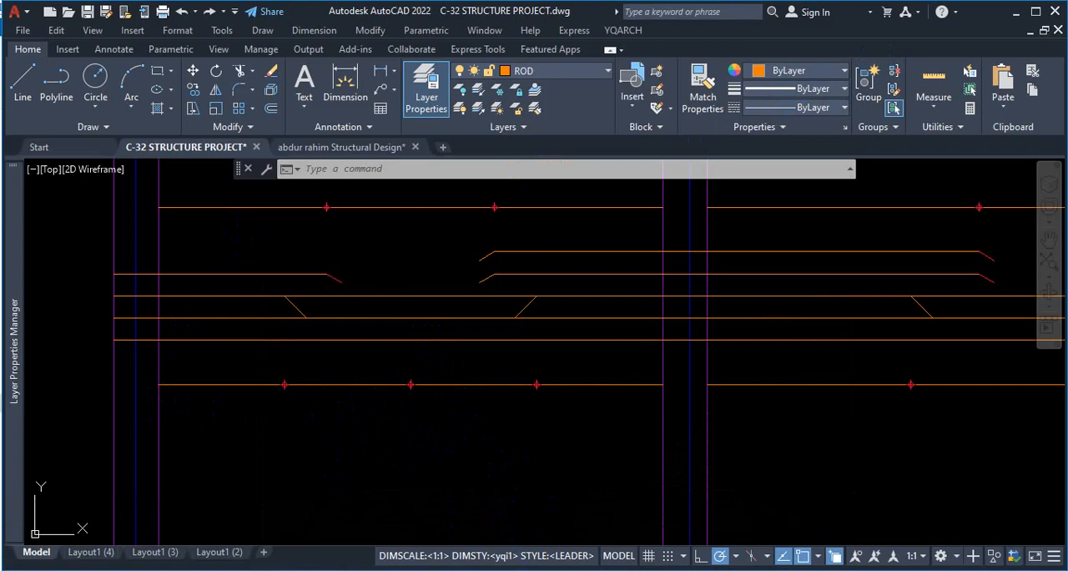
Advance the Two Way Slab Reinforcement video in Chrome to the Slab Concrete stage and pause it at 7:51.
left_click(549, 570)
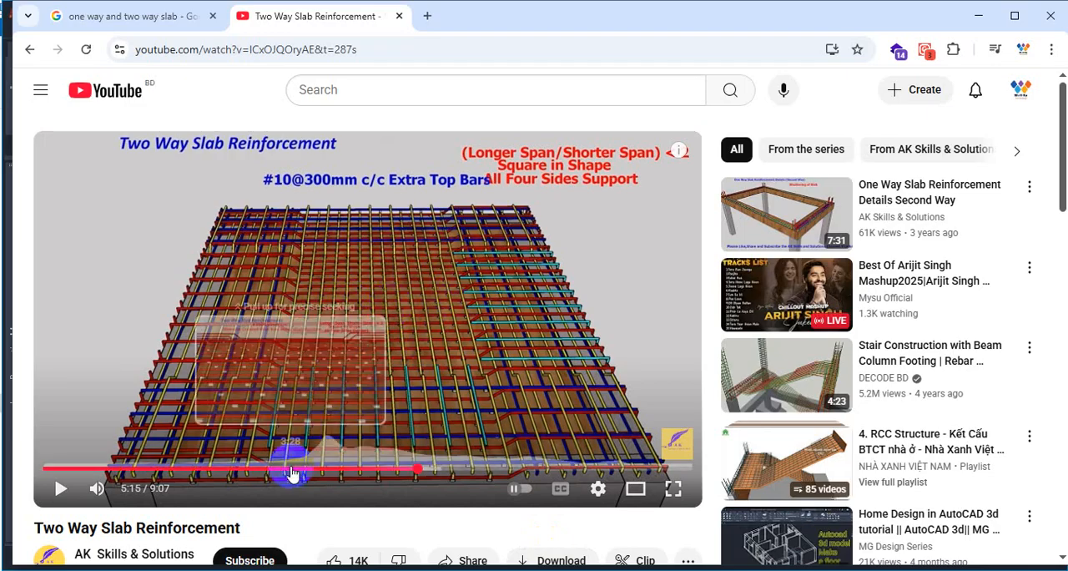
left_click_drag(294, 469, 443, 469)
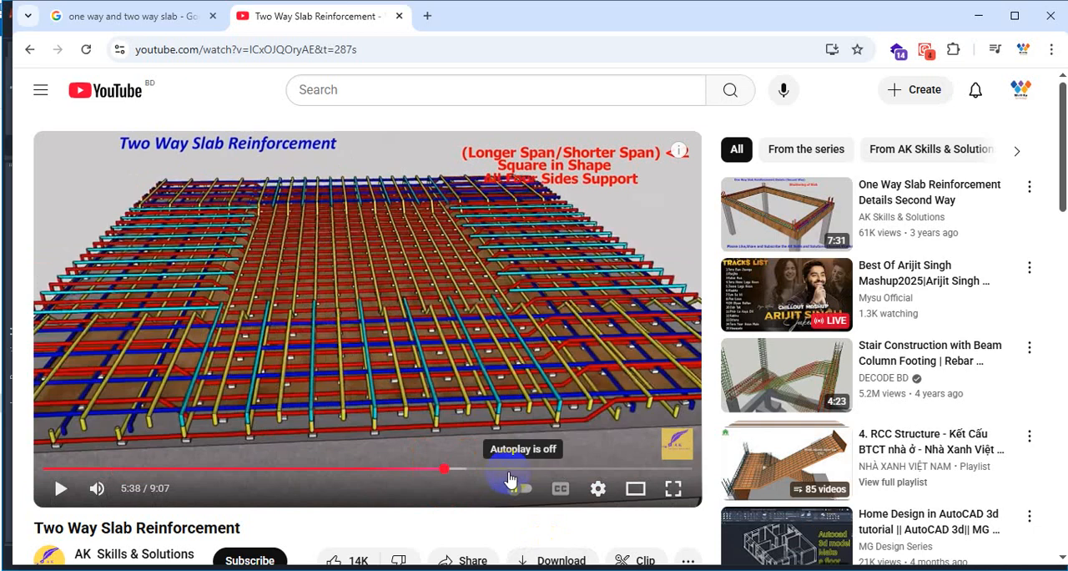
left_click_drag(539, 471, 504, 472)
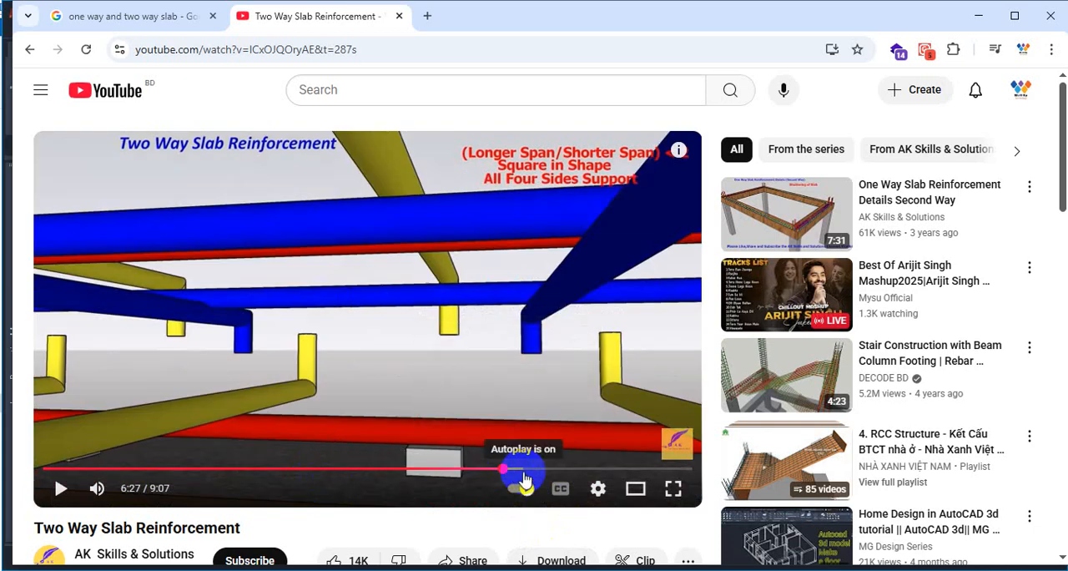
left_click(533, 469)
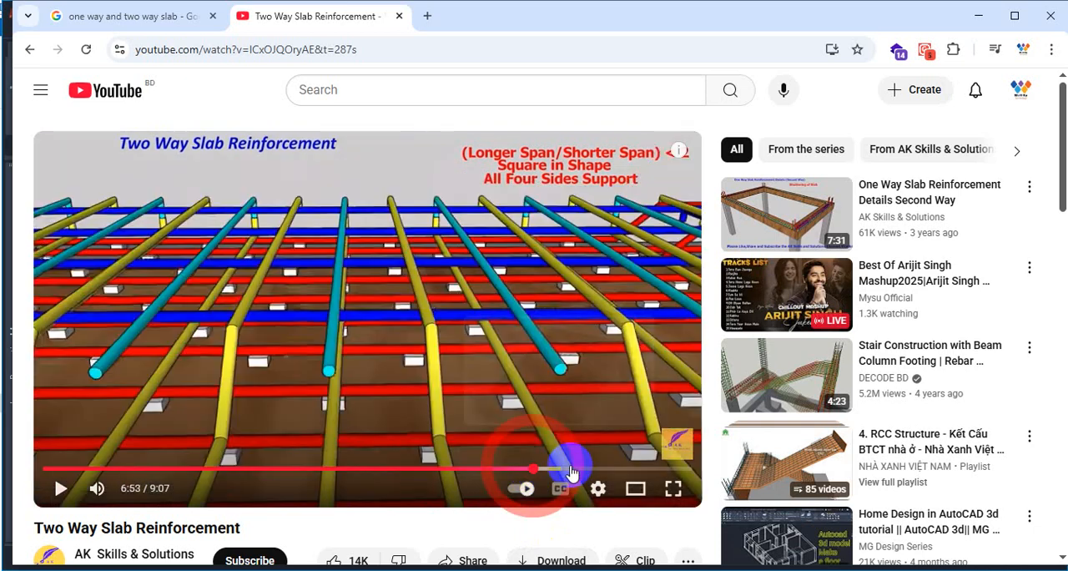
left_click(572, 470)
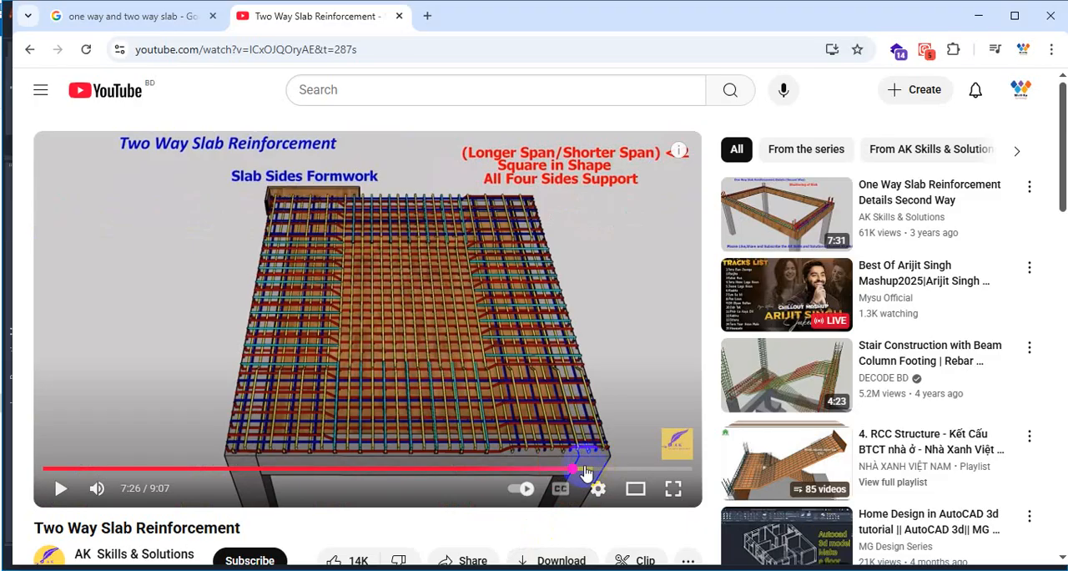
left_click(592, 469)
left_click(60, 487)
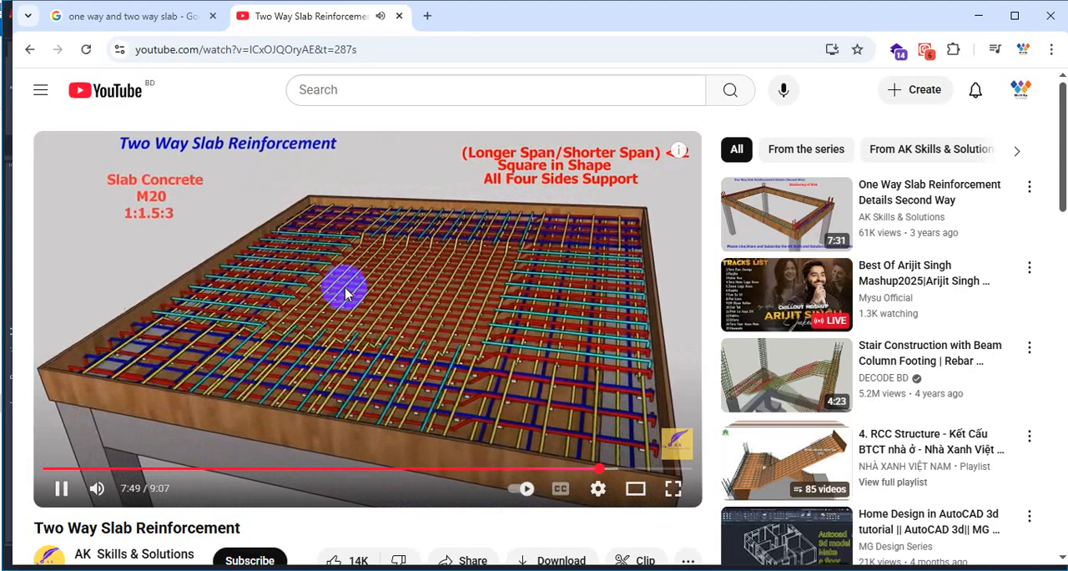
left_click(435, 288)
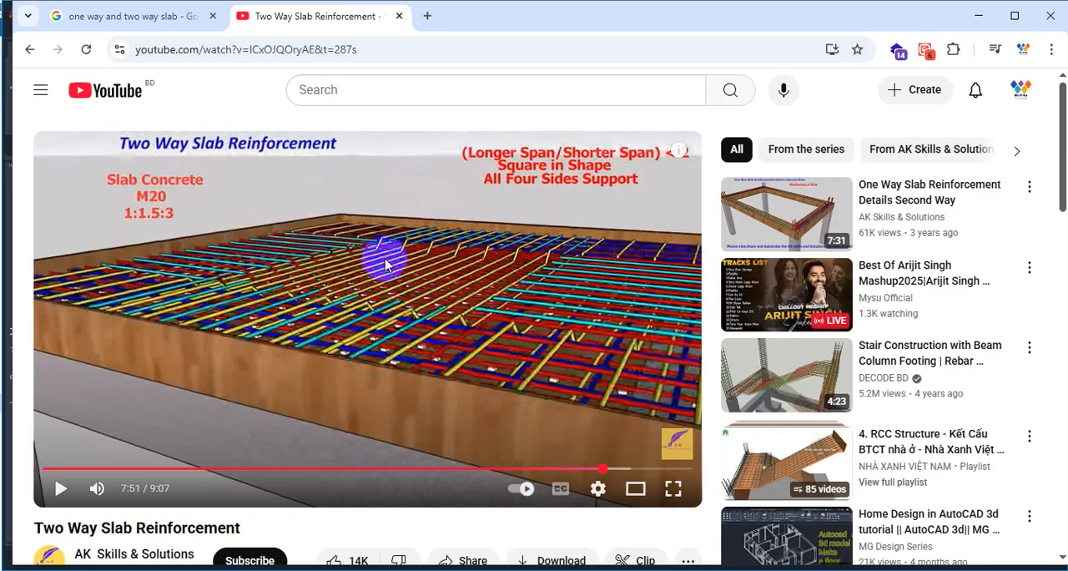
Return to AutoCAD and examine the first bay's rods along a vertical line between its upper and lower beams.
mouse_move(972, 221)
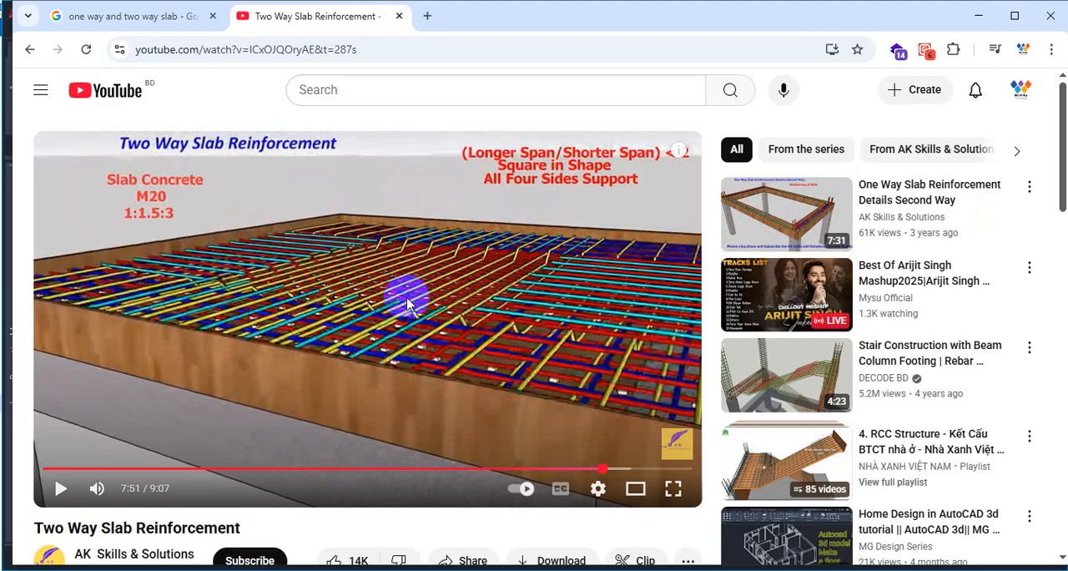
left_click(980, 17)
scroll(425, 365, "down", 2)
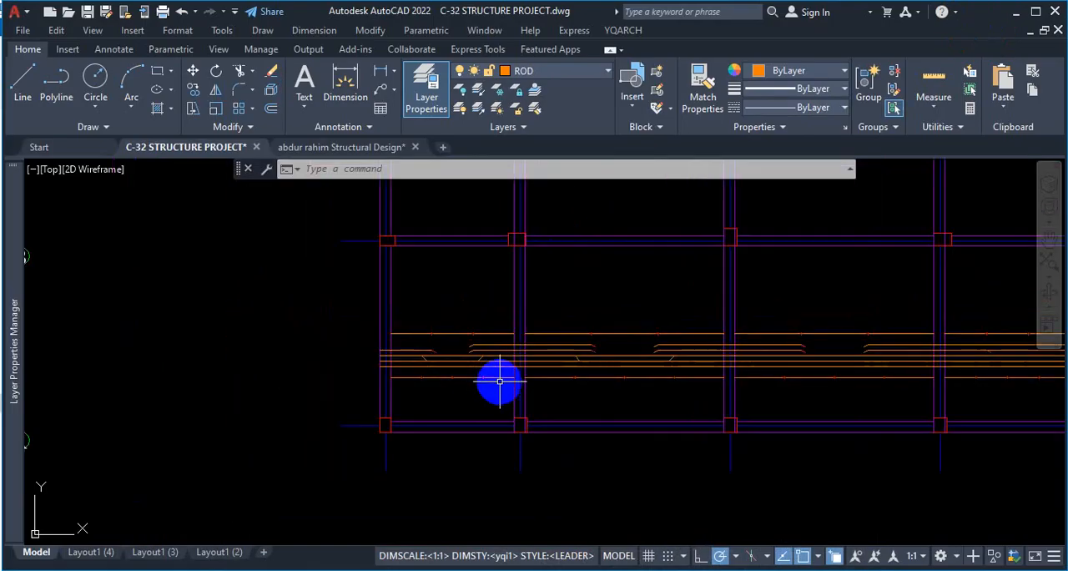
key("ctrl+1")
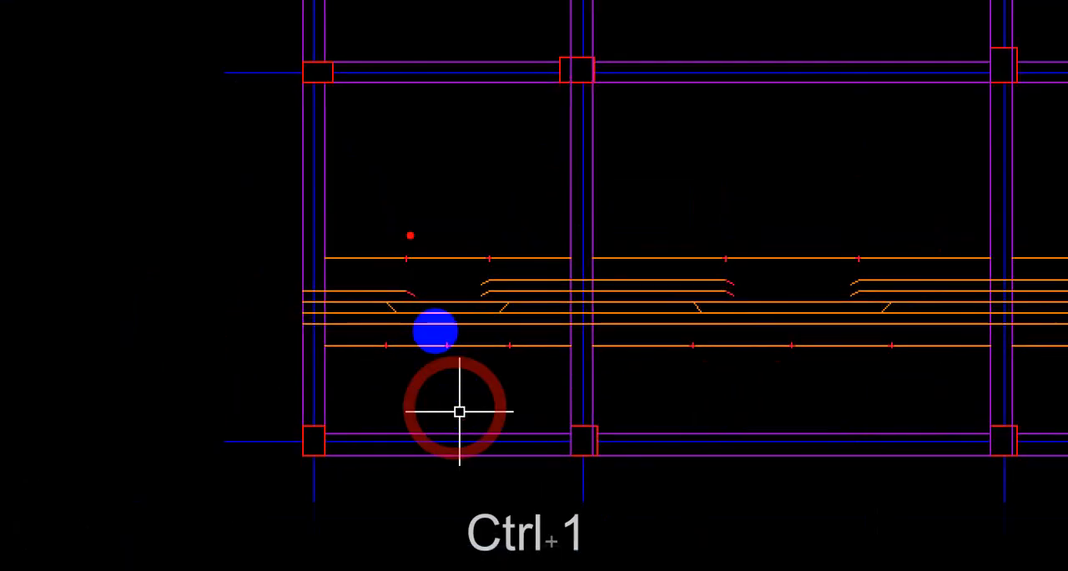
left_click_drag(436, 64, 446, 448)
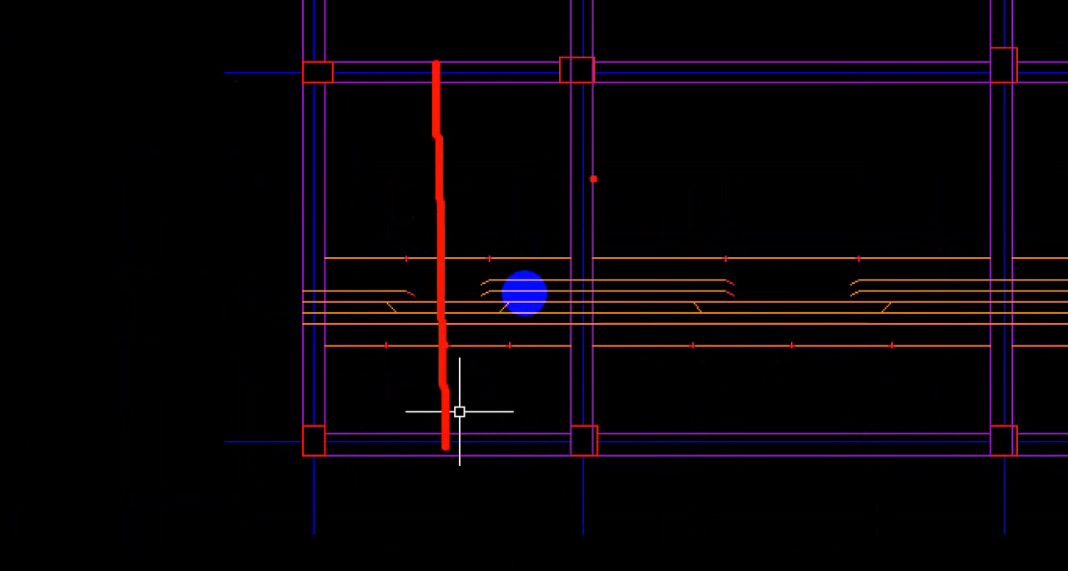
key("Escape")
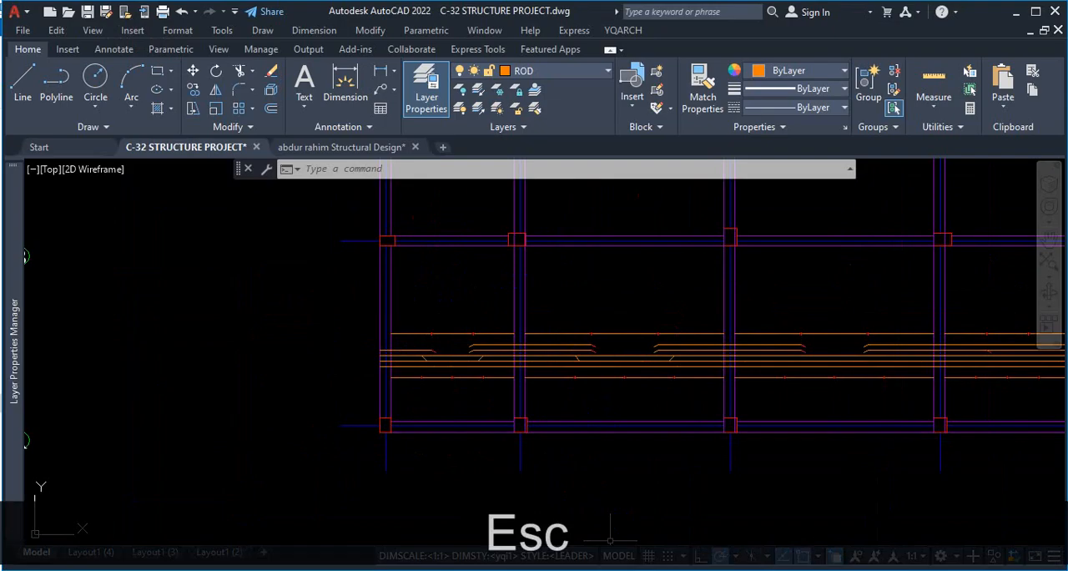
Switch to Chrome and examine the mid-span bars and the crossing extra top bars in the video frame at 7:51.
left_click(534, 569)
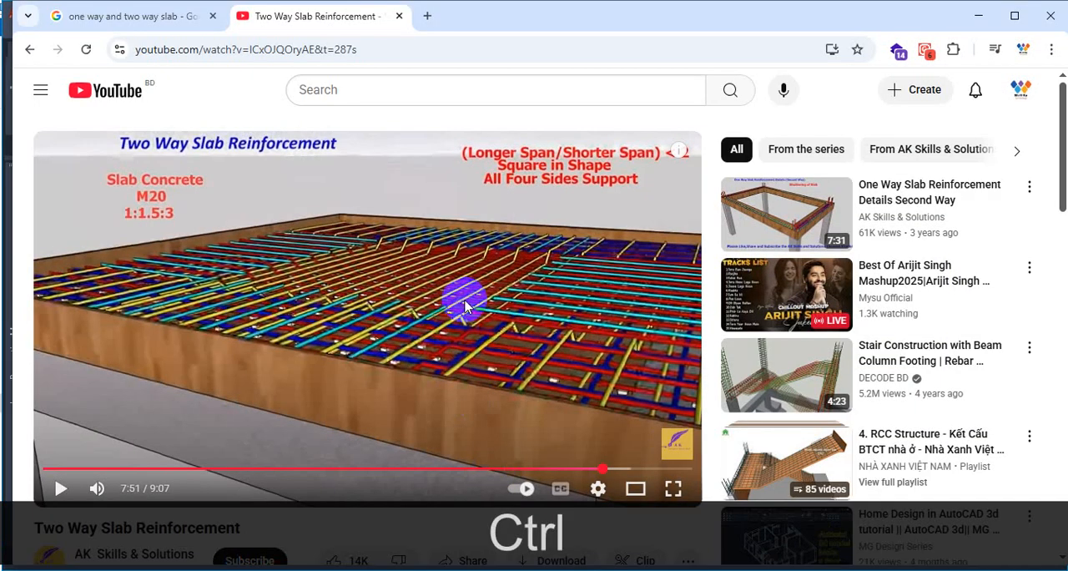
key("ctrl+1")
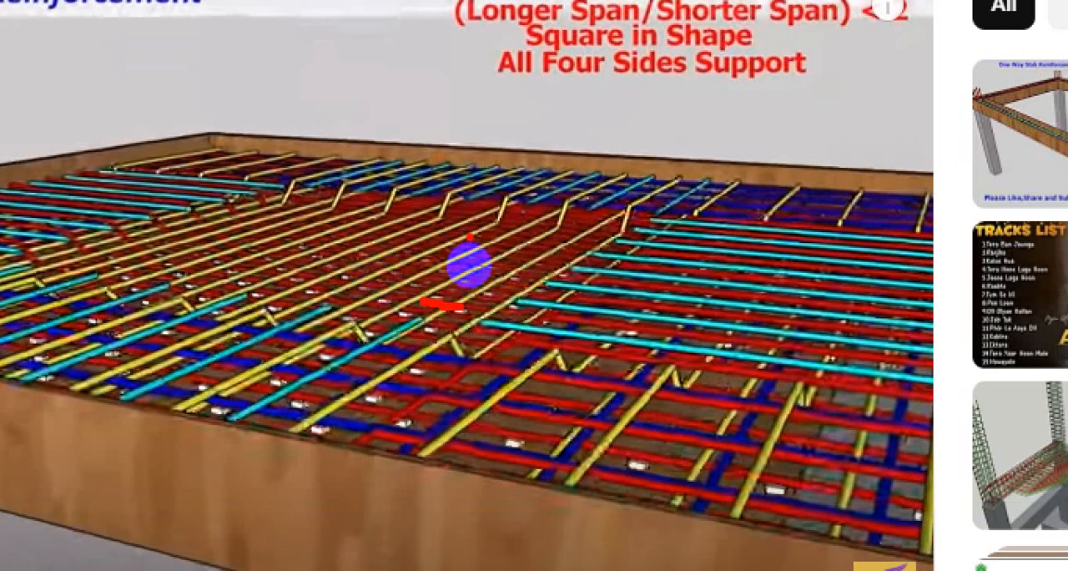
left_click_drag(469, 261, 428, 282)
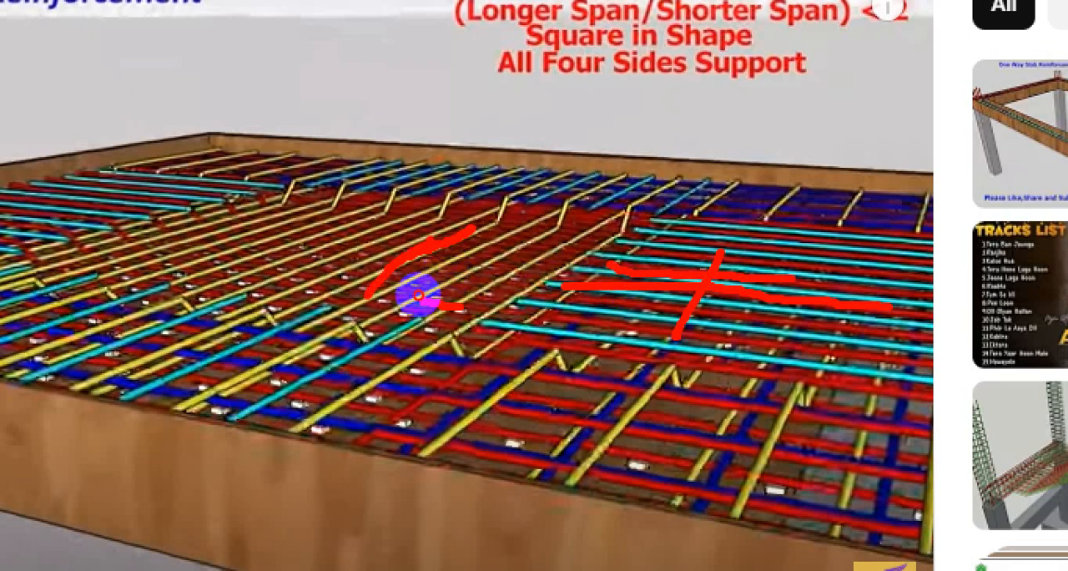
key("Escape")
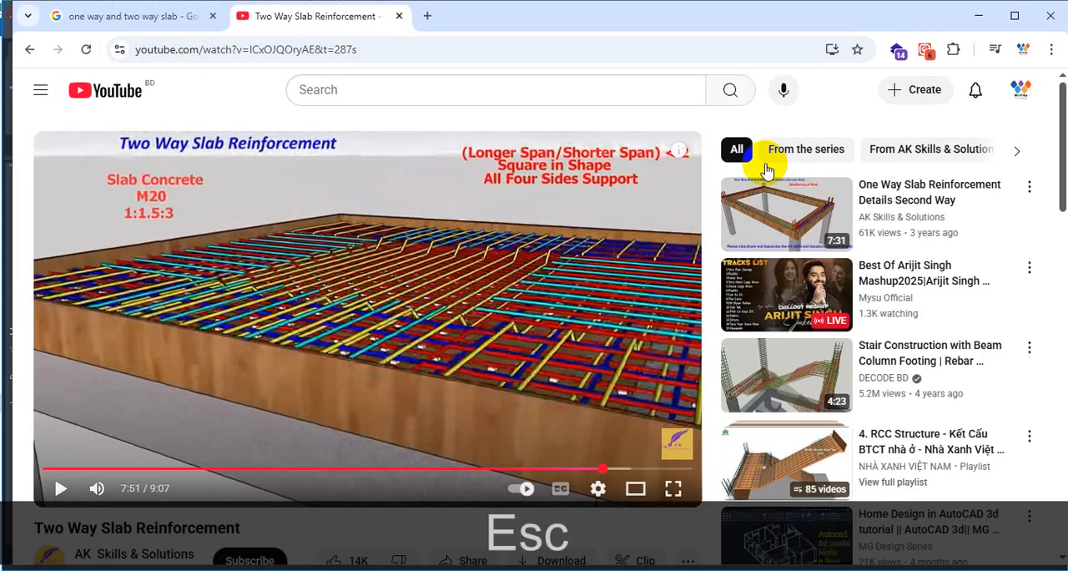
Return to AutoCAD and examine the rods around the beam between the first and second bays.
left_click(982, 16)
key("ctrl+1")
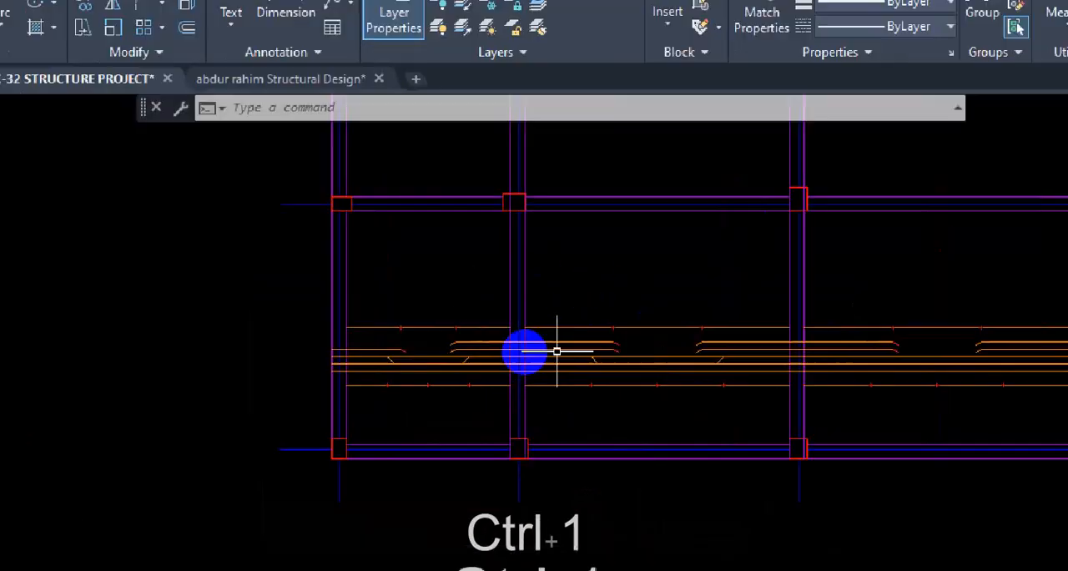
left_click(505, 352)
left_click_drag(286, 288, 530, 273)
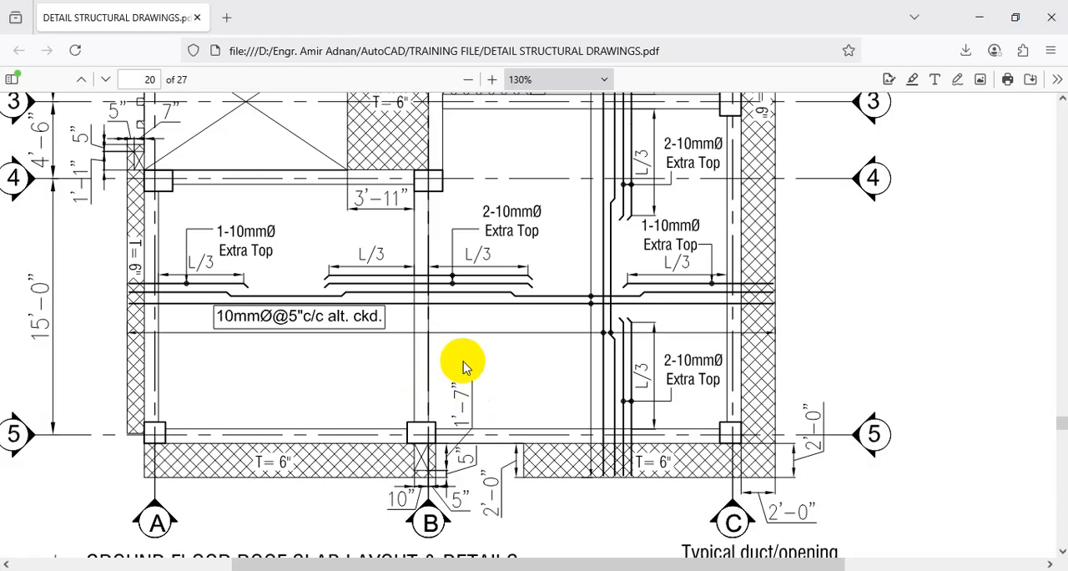
Examine where the horizontal and vertical slab bars cross between grids B and C on page 20 of the Firefox reference PDF.
scroll(675, 333, "up", 1)
scroll(674, 334, "up", 5)
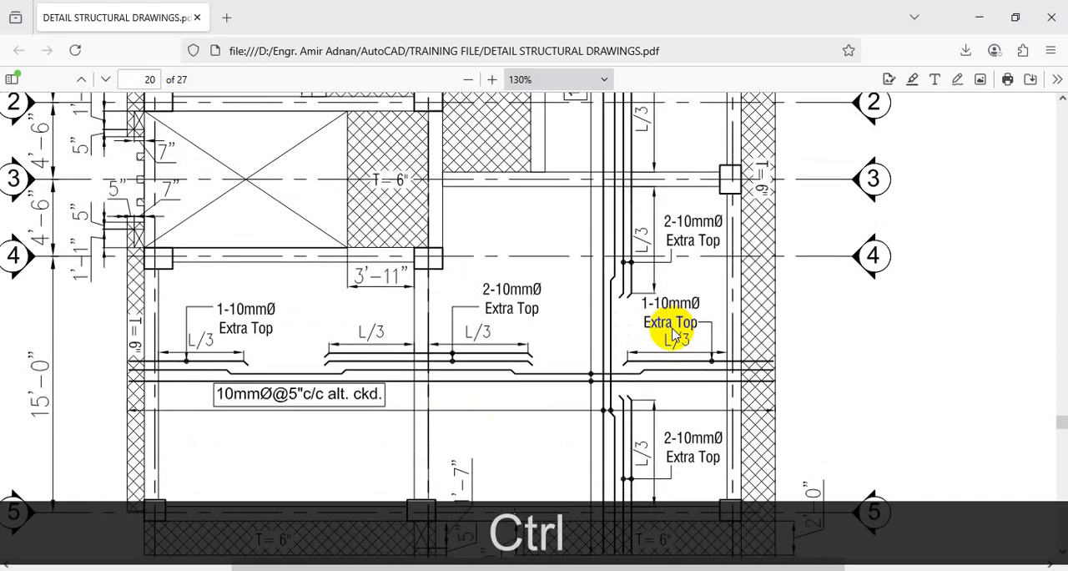
scroll(680, 325, "down", 1)
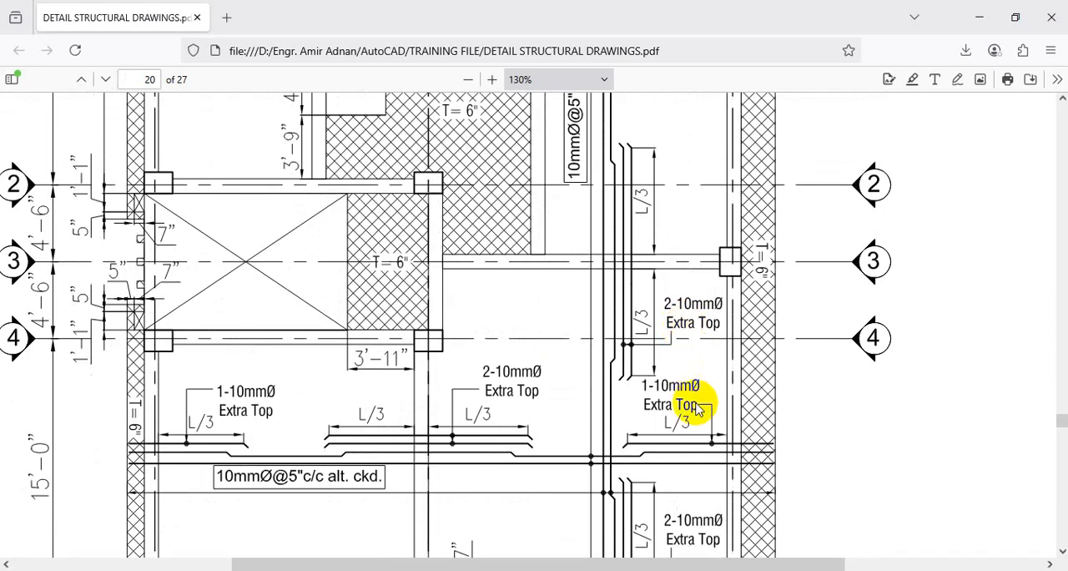
key("ctrl+1")
scroll(689, 409, "down", 5)
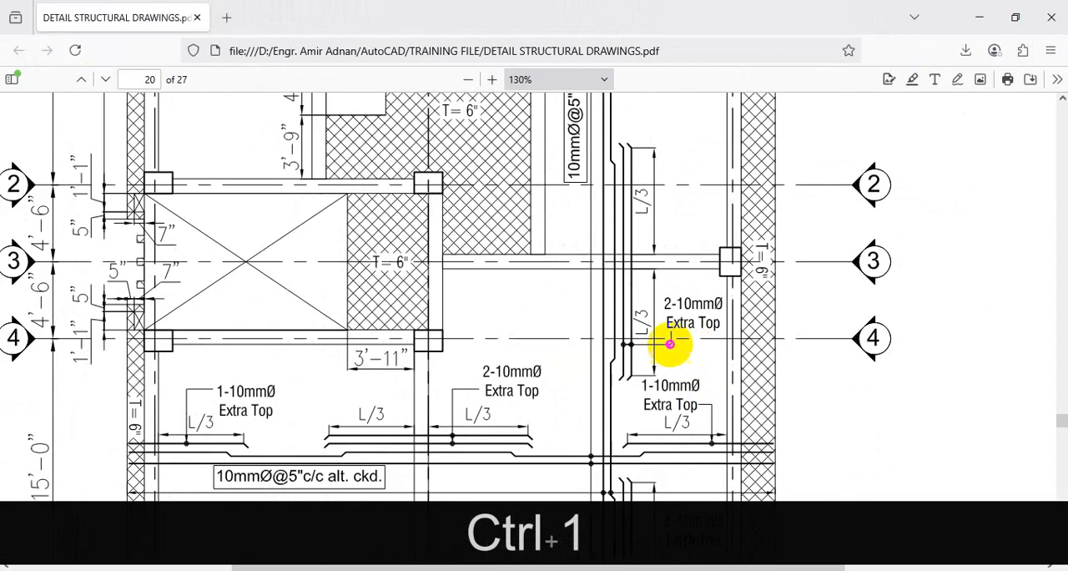
left_click_drag(503, 464, 710, 457)
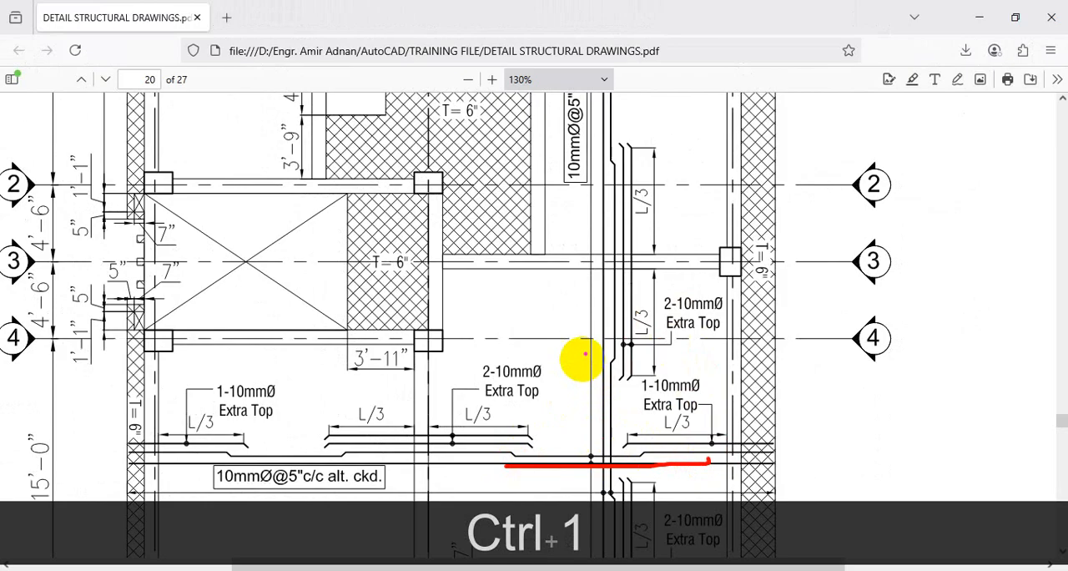
left_click_drag(601, 310, 603, 556)
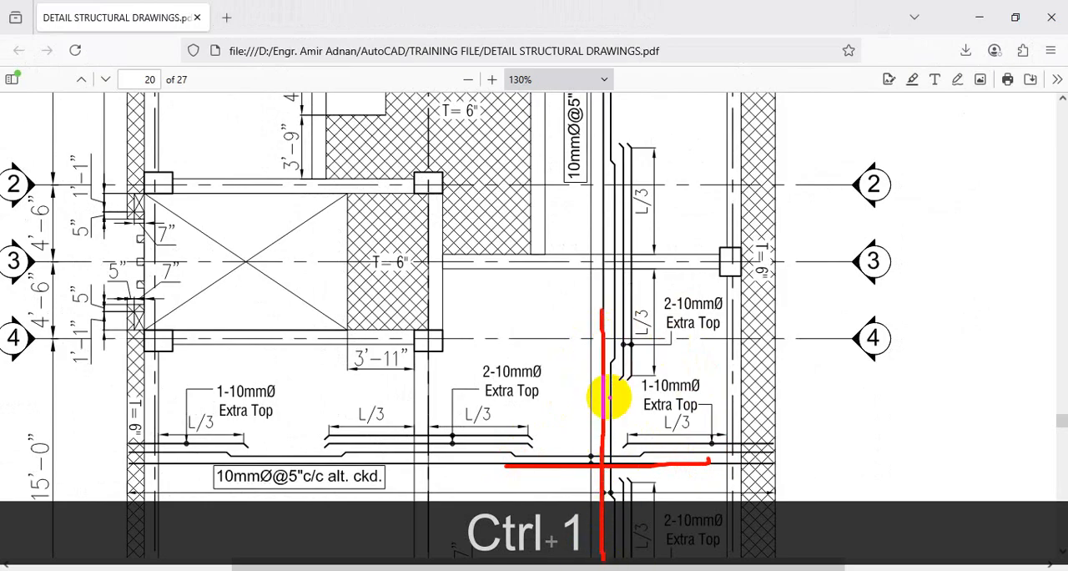
key("Escape")
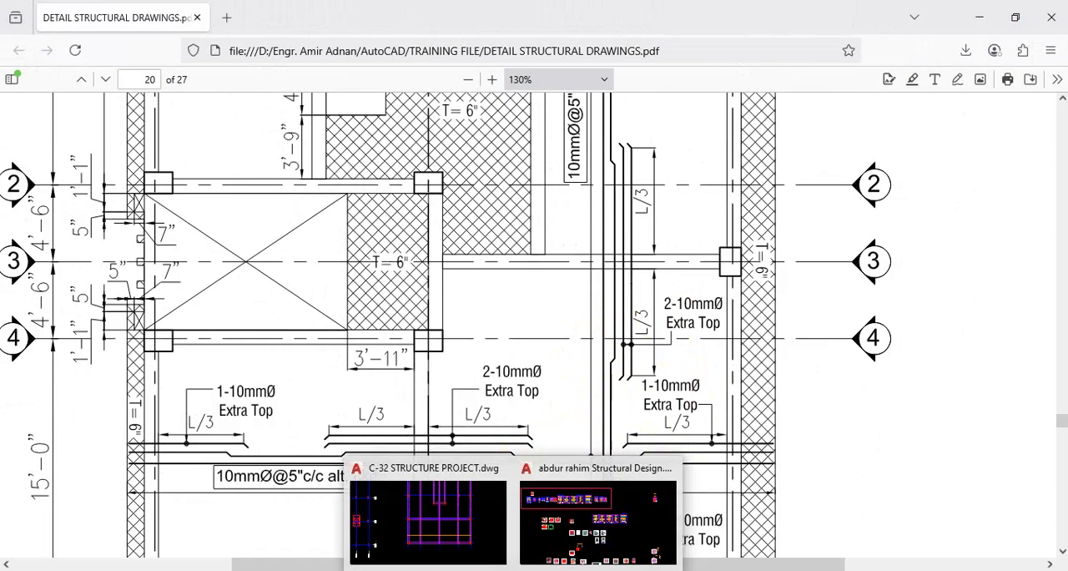
Switch to Chrome, move the two-way slab video to 7:44 and examine how the bars cross in both directions.
left_click(492, 569)
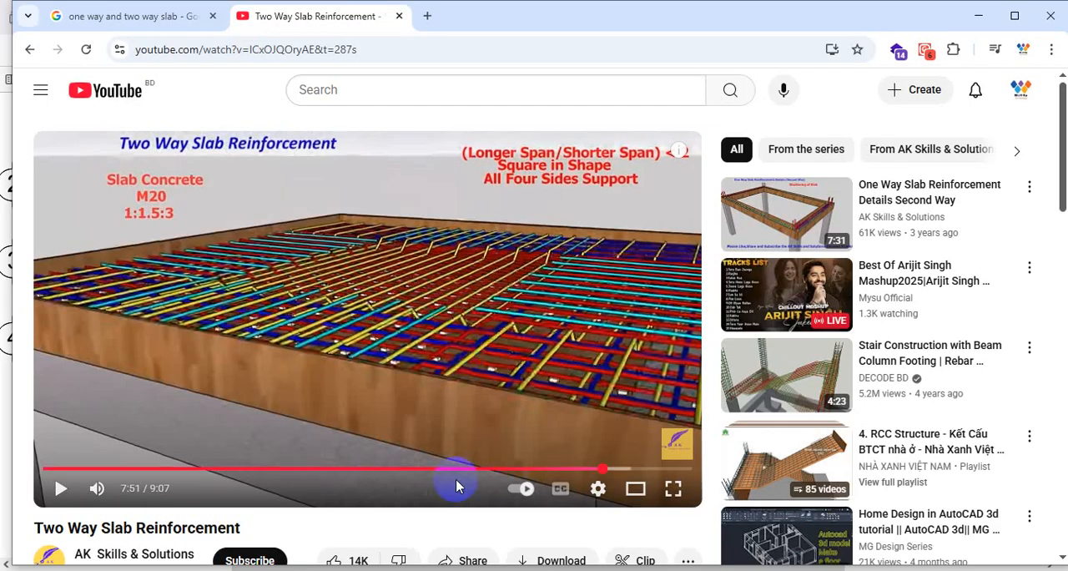
left_click(594, 469)
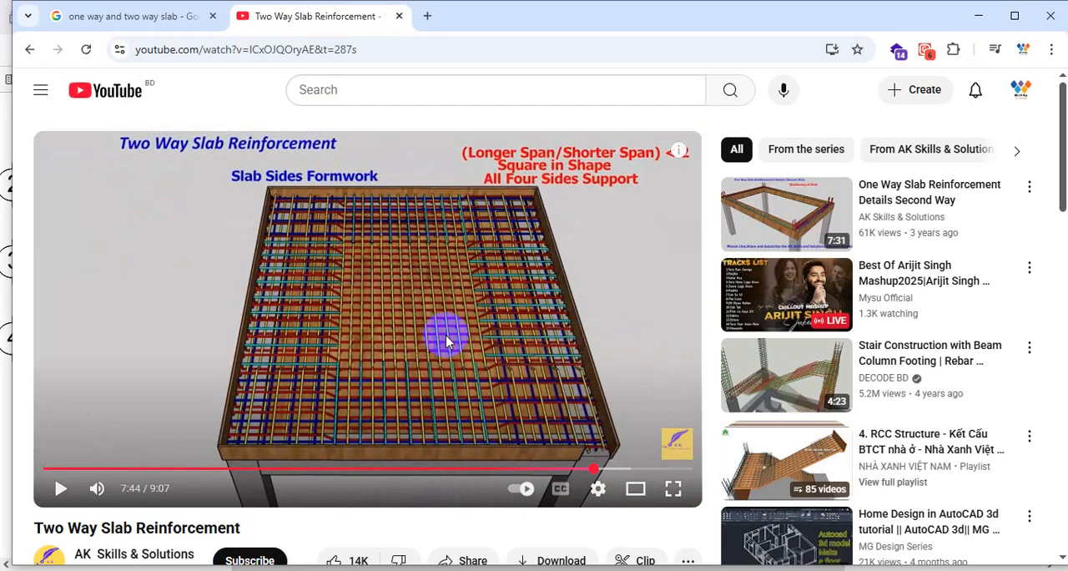
key("ctrl+1")
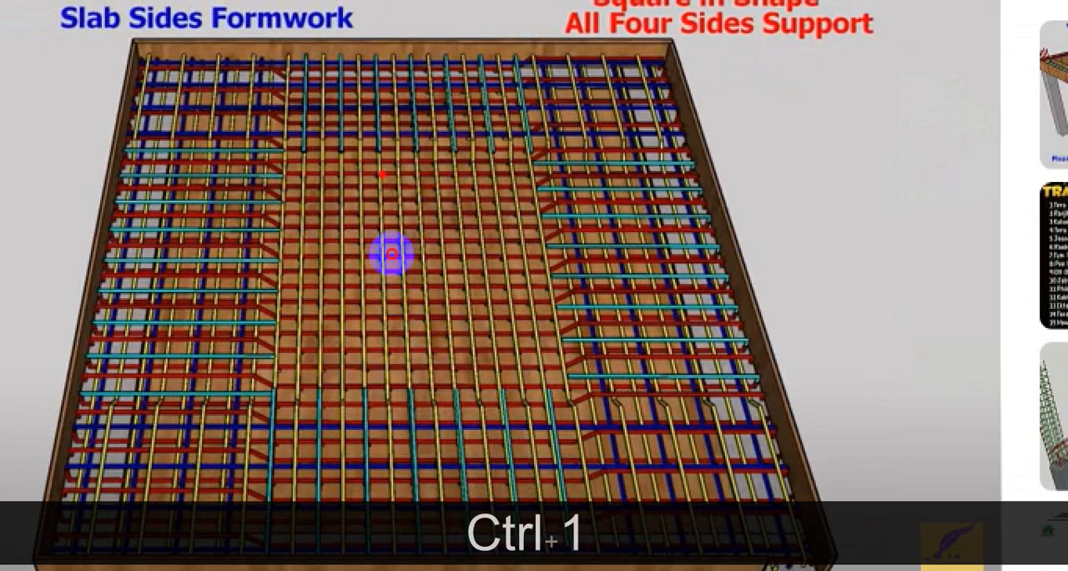
mouse_move(381, 173)
left_mouse_down()
mouse_move(382, 320)
mouse_move(425, 292)
left_mouse_up()
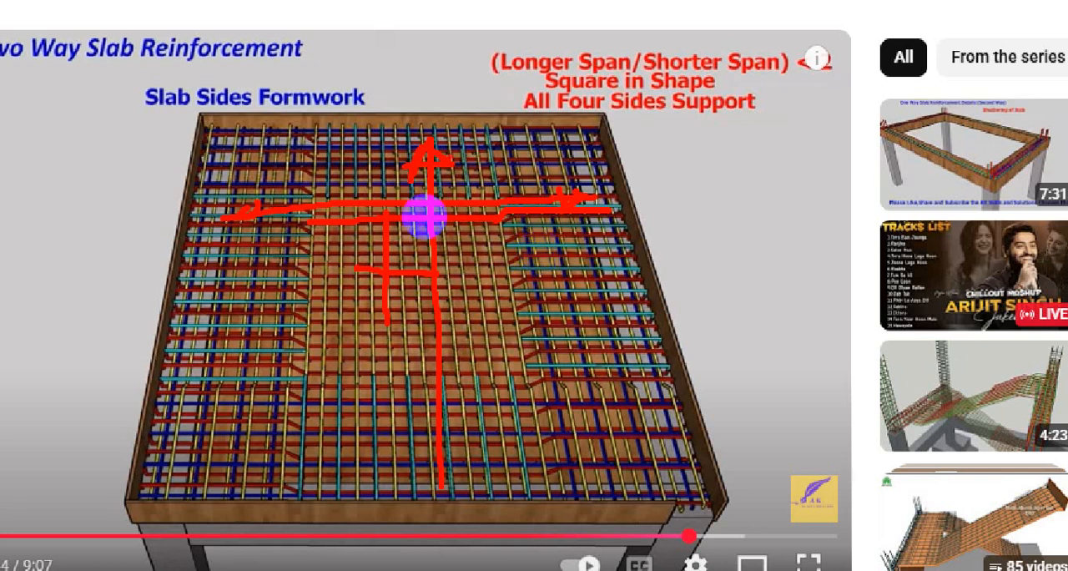
key("Escape")
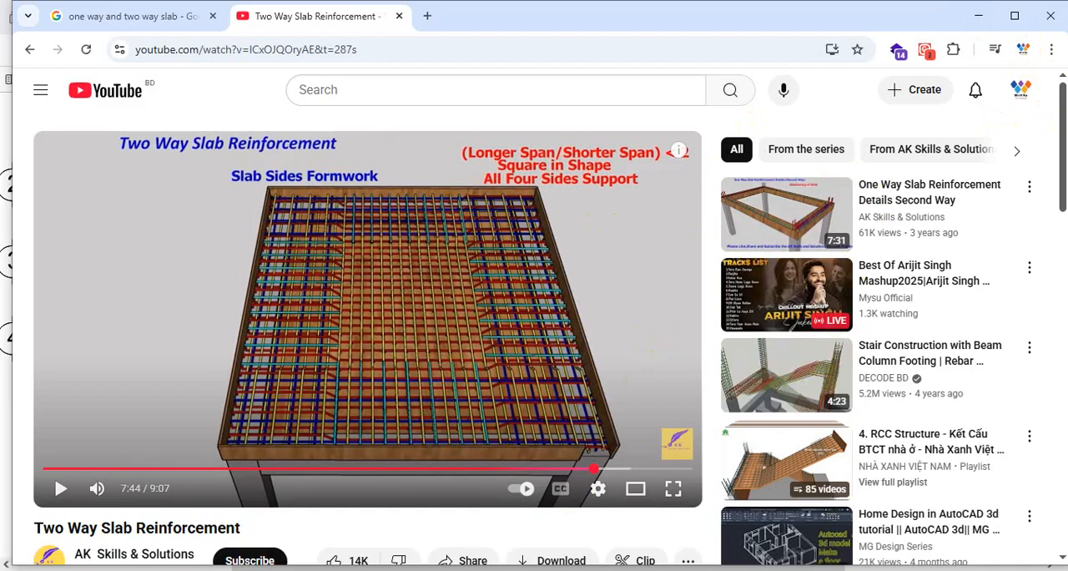
Return to AutoCAD and examine the horizontal and vertical bar directions across the first two bays between grids A and B.
left_click(450, 513)
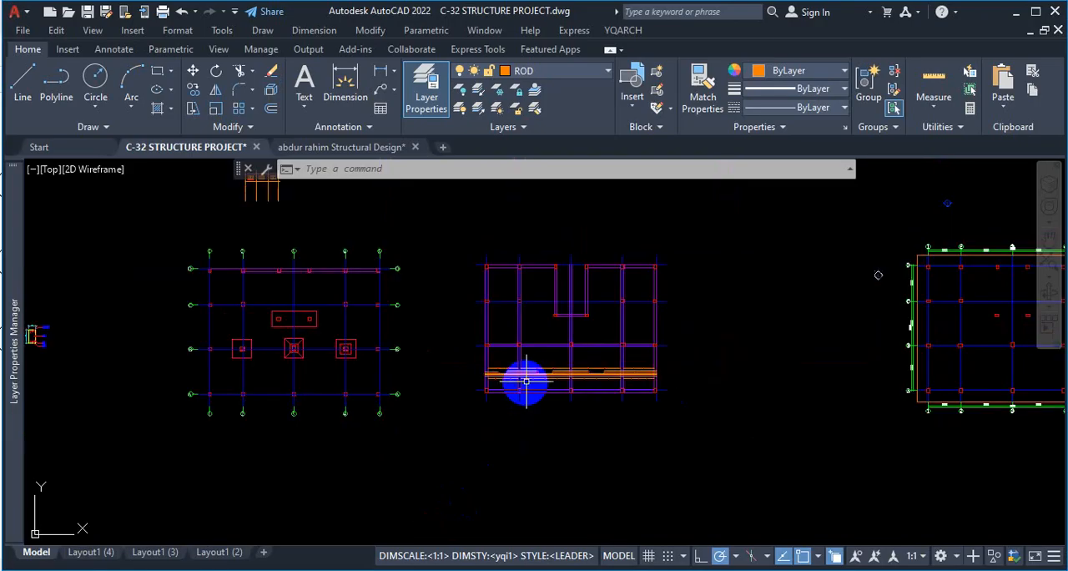
scroll(526, 381, "up", 5)
scroll(593, 375, "down", 3)
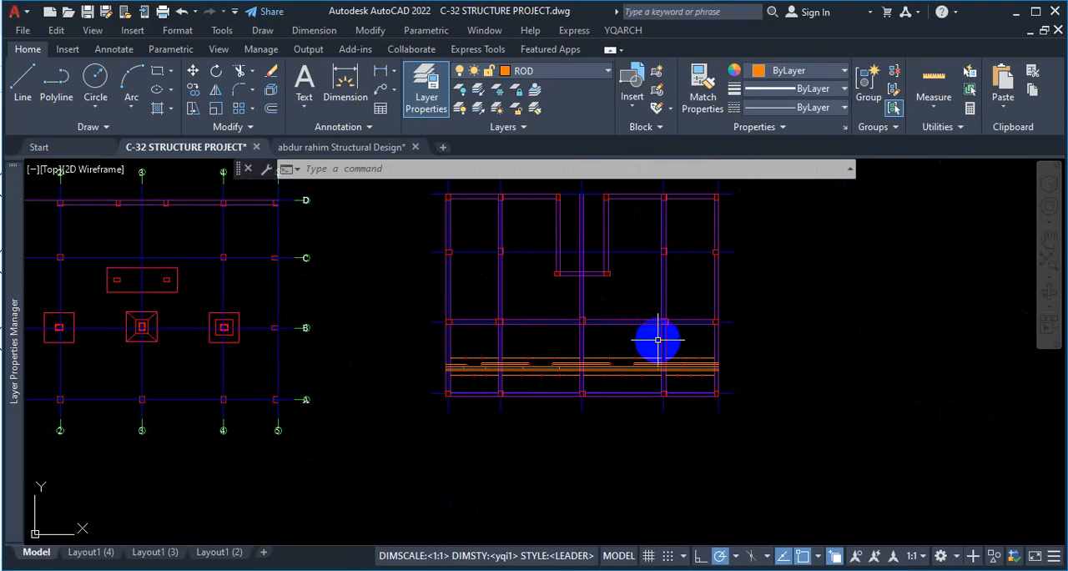
scroll(698, 336, "up", 2)
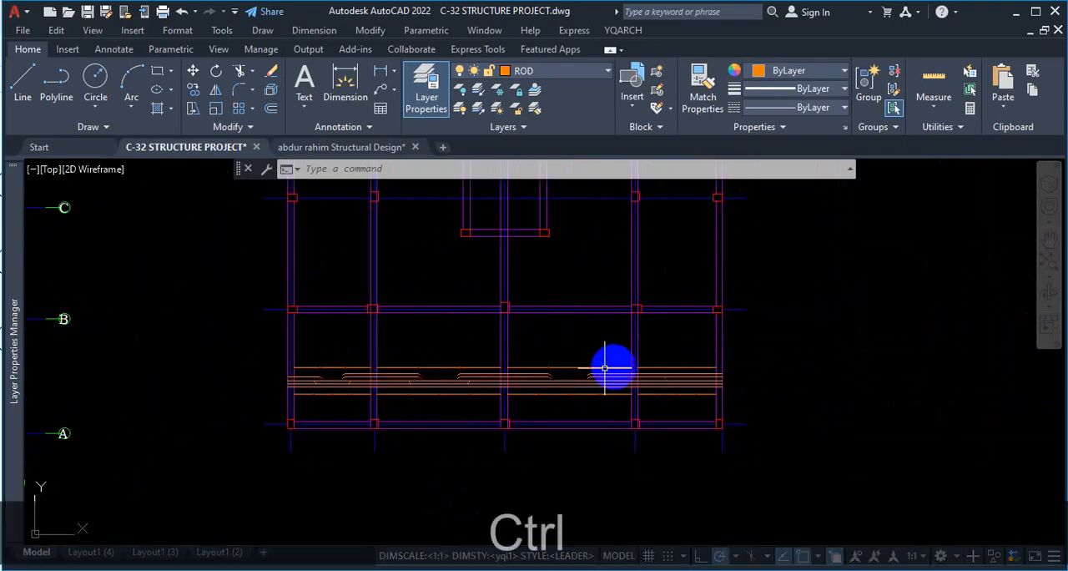
key("ctrl+1")
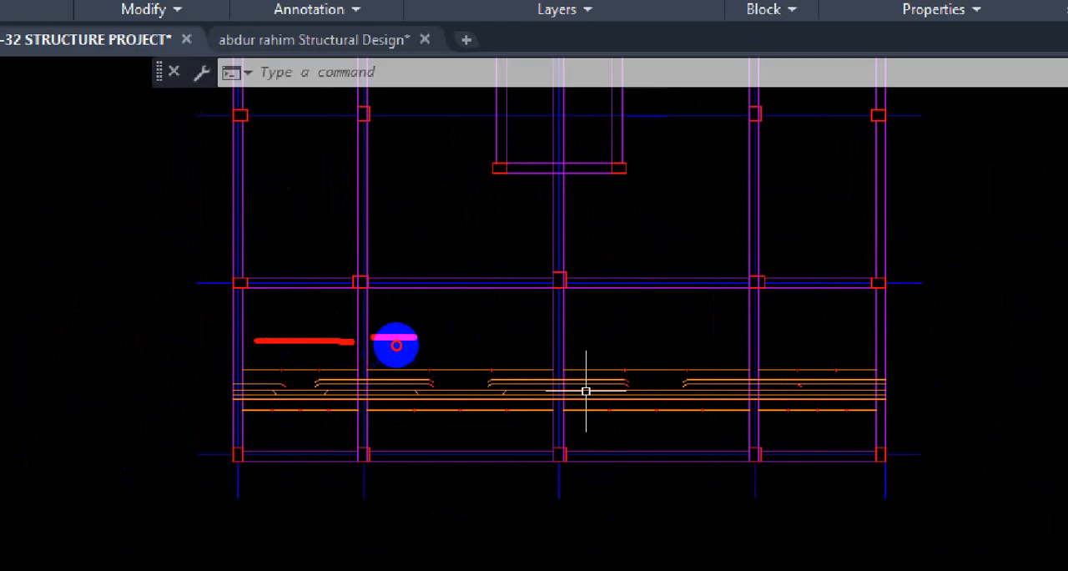
left_click_drag(397, 340, 550, 337)
left_click_drag(444, 294, 448, 373)
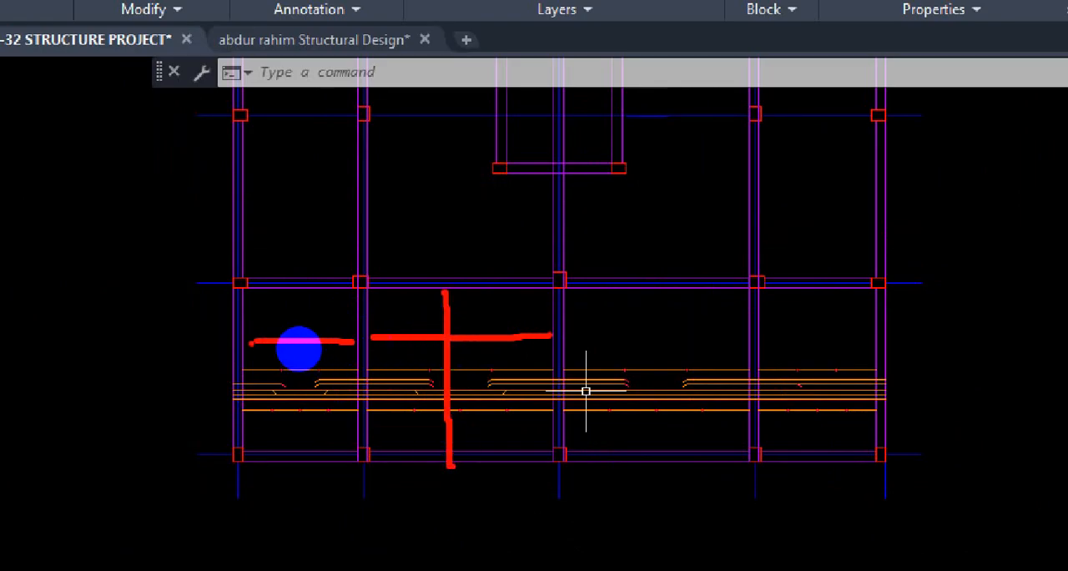
left_click_drag(251, 340, 370, 340)
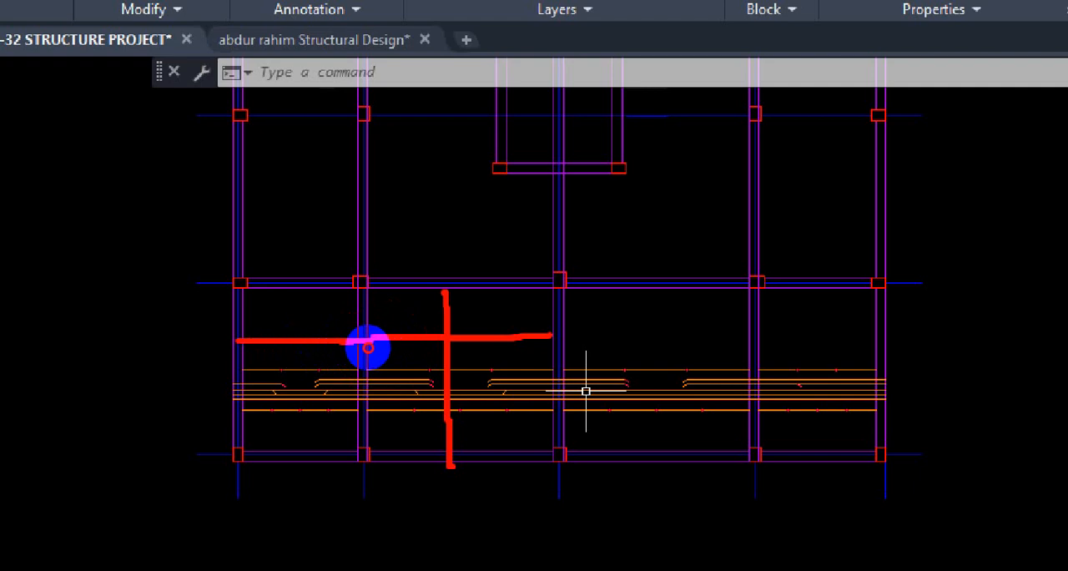
left_click_drag(367, 300, 534, 292)
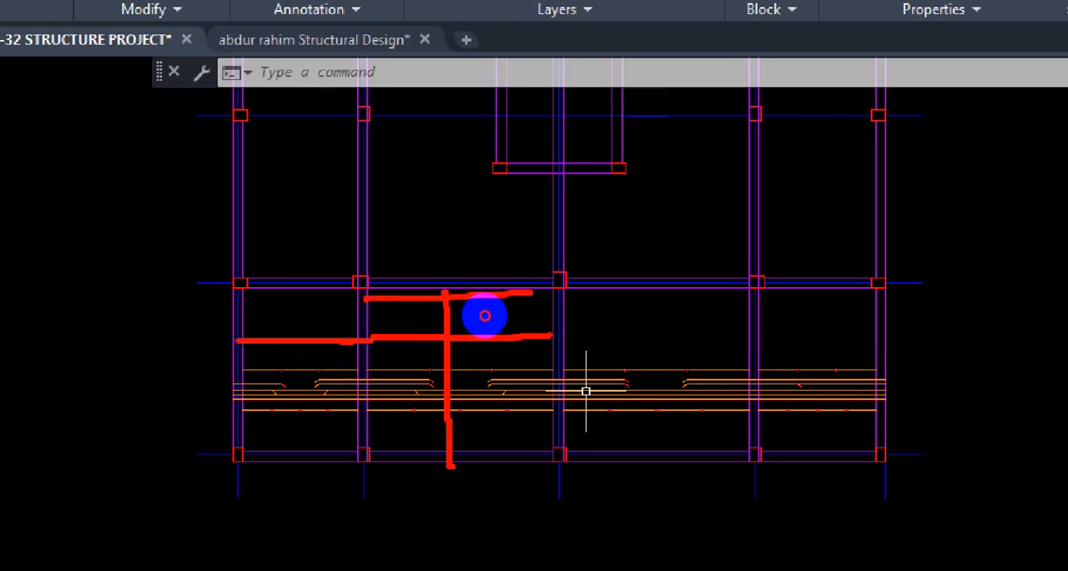
left_click_drag(469, 299, 474, 318)
left_click_drag(493, 300, 500, 300)
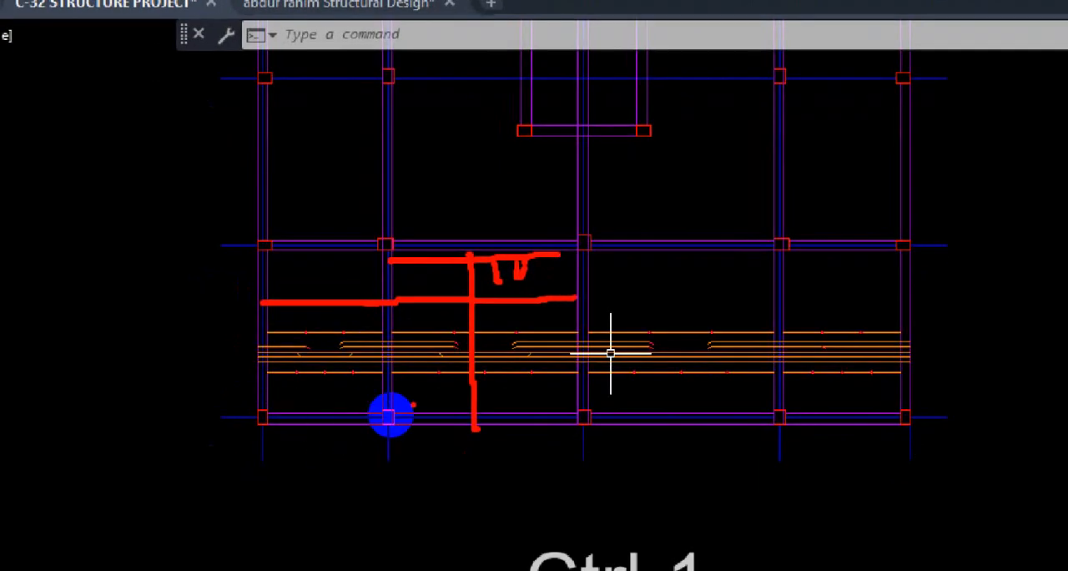
left_click_drag(436, 408, 435, 260)
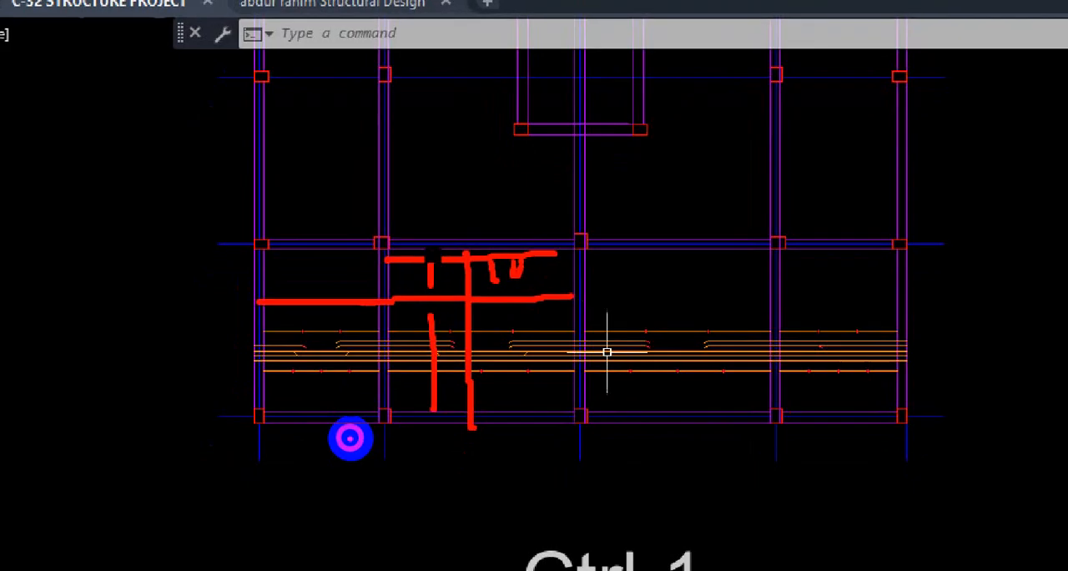
key("Escape")
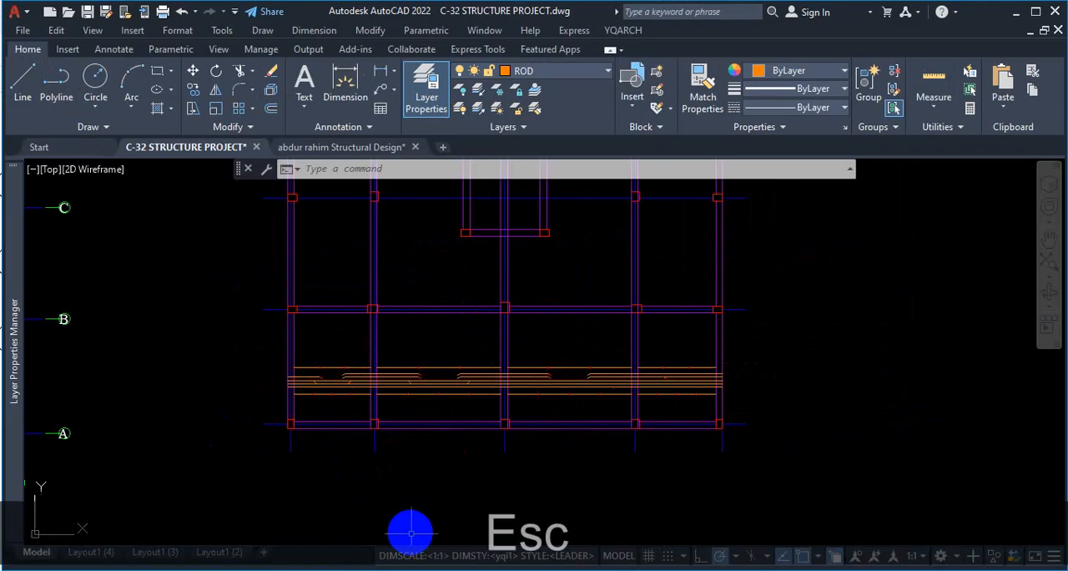
Examine the cranked bar and extra top bars entering the second bay against its vertical span between grids A and B.
key("ctrl+1")
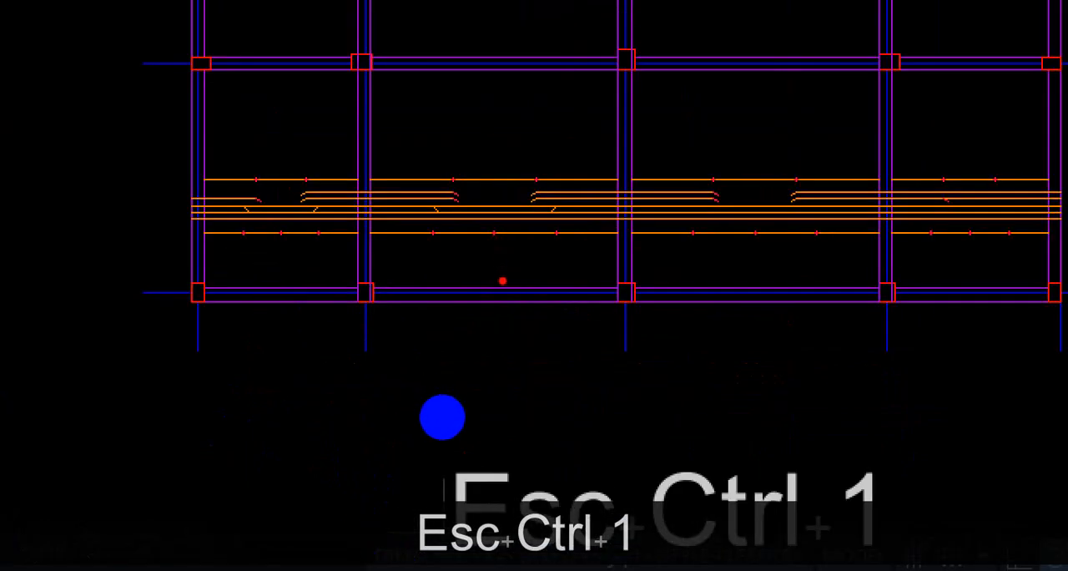
left_click_drag(503, 280, 504, 76)
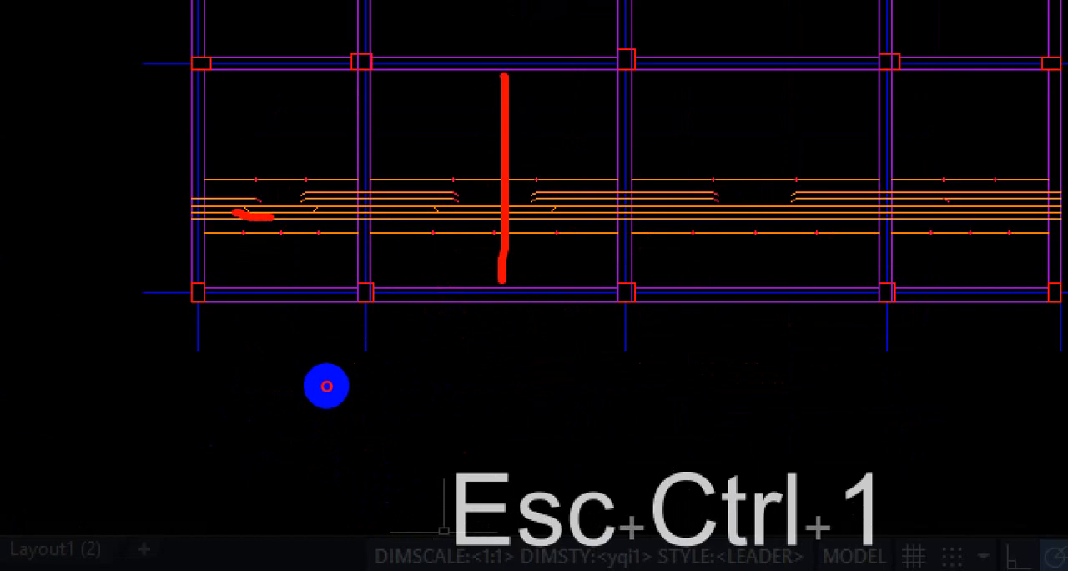
left_click_drag(323, 194, 384, 193)
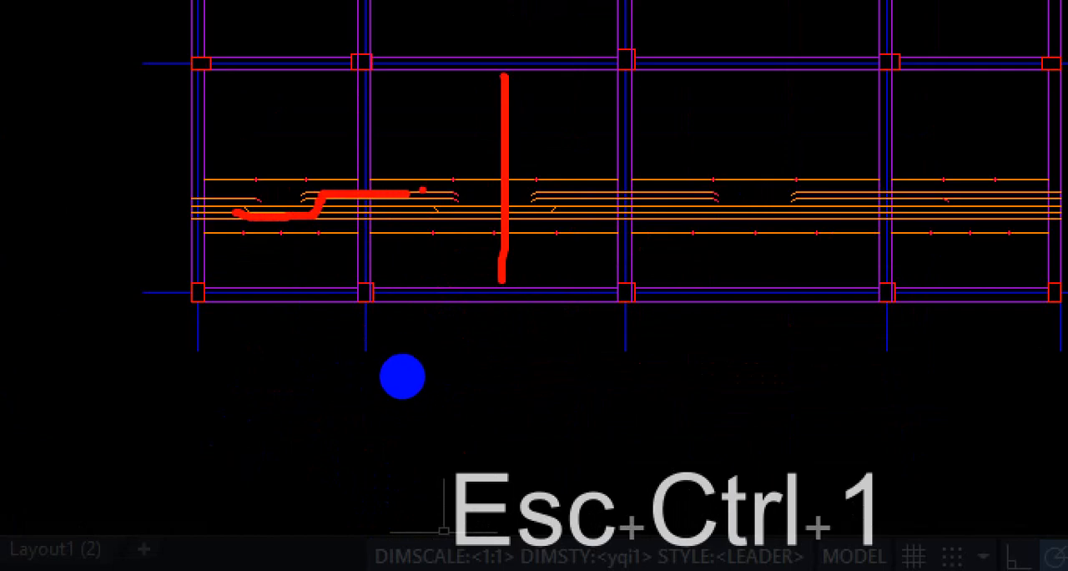
left_click_drag(429, 110, 426, 165)
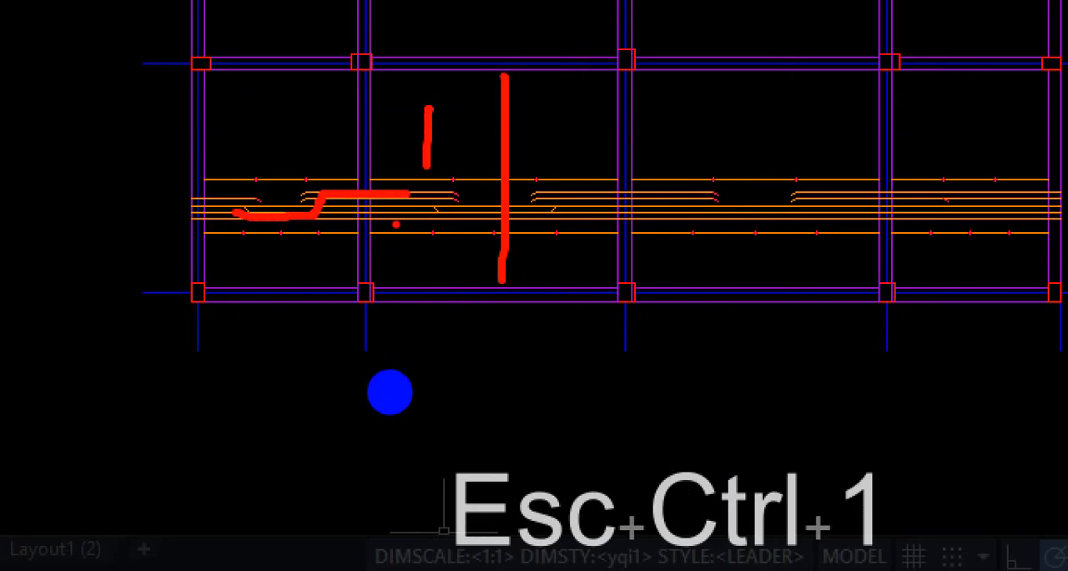
left_click_drag(375, 204, 427, 201)
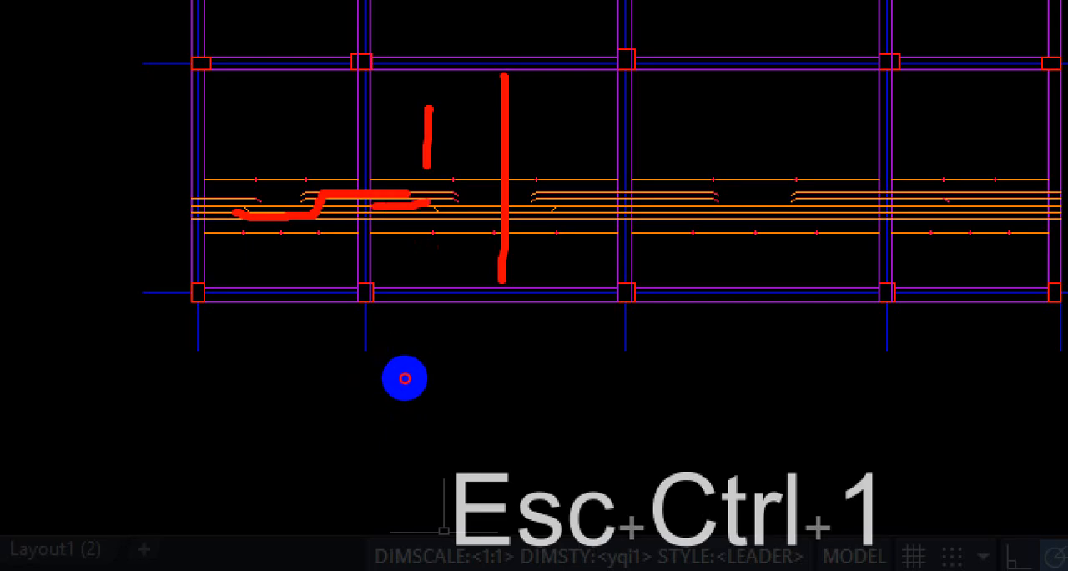
left_click(384, 225)
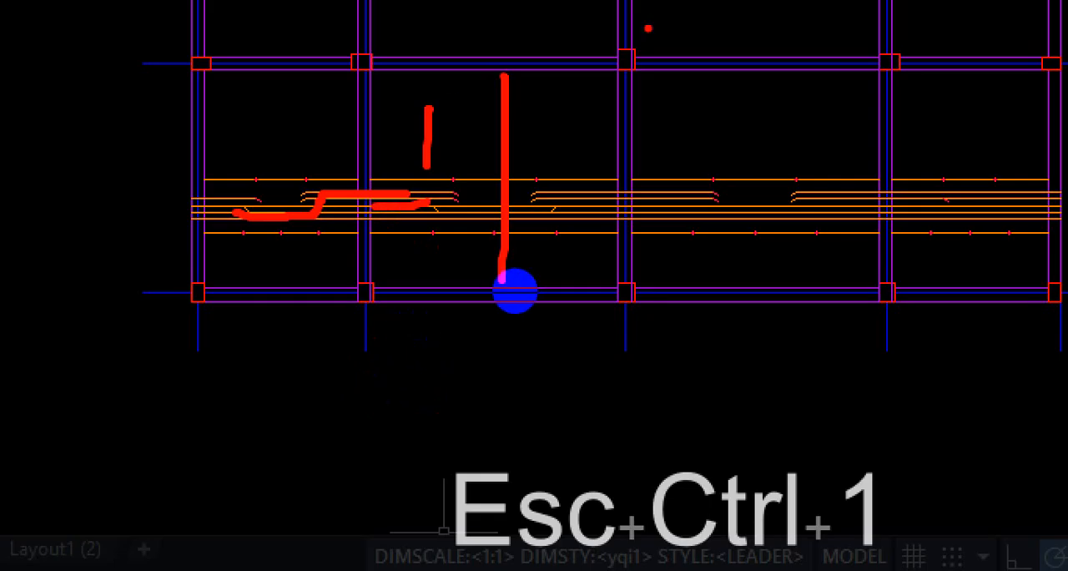
mouse_move(634, 42)
left_mouse_down()
mouse_move(400, 67)
mouse_move(632, 226)
mouse_move(600, 50)
left_mouse_up()
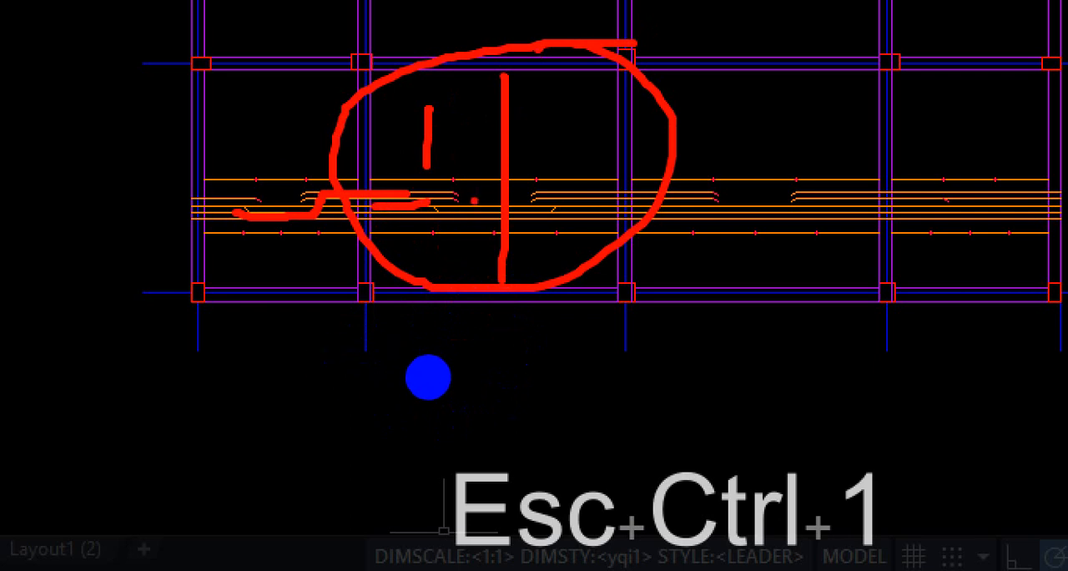
key("Escape")
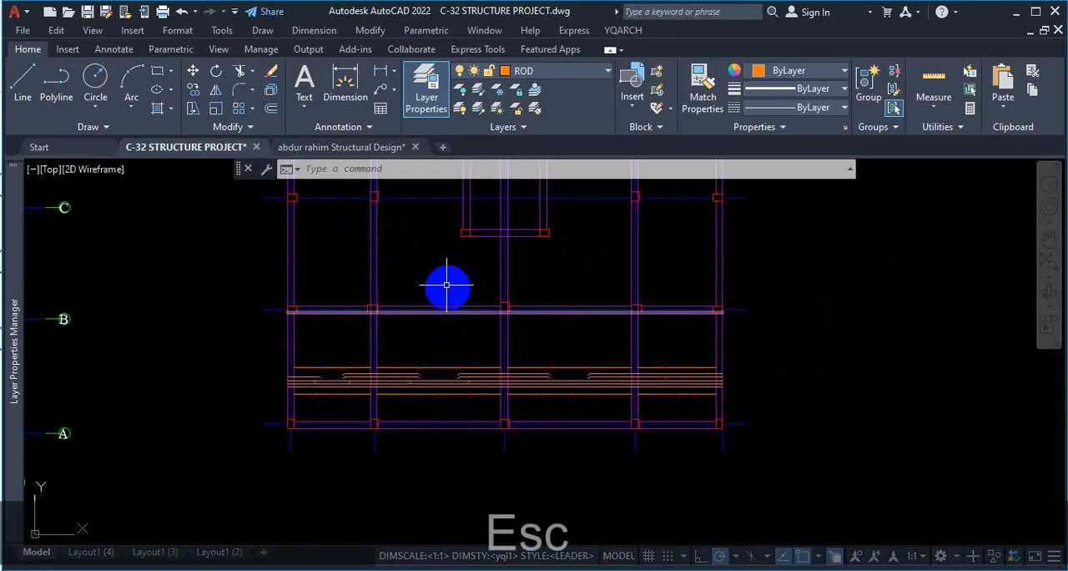
Measure the second bay's clear distance between the grid B and grid A beams with a temporary dimension.
left_click(344, 83)
scroll(366, 312, "up", 2)
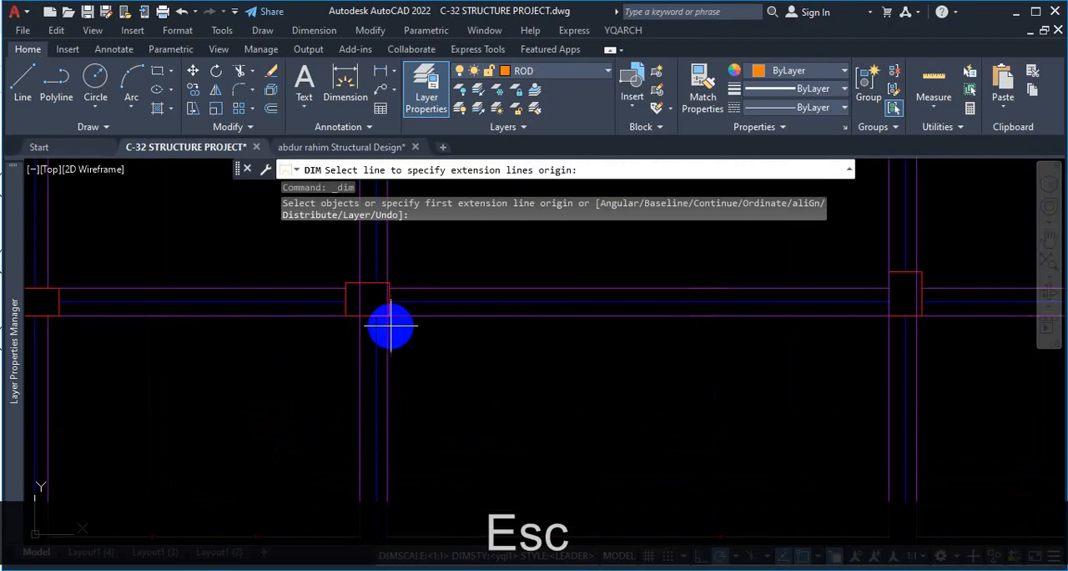
left_click(373, 309)
scroll(389, 298, "down", 4)
scroll(389, 298, "up", 3)
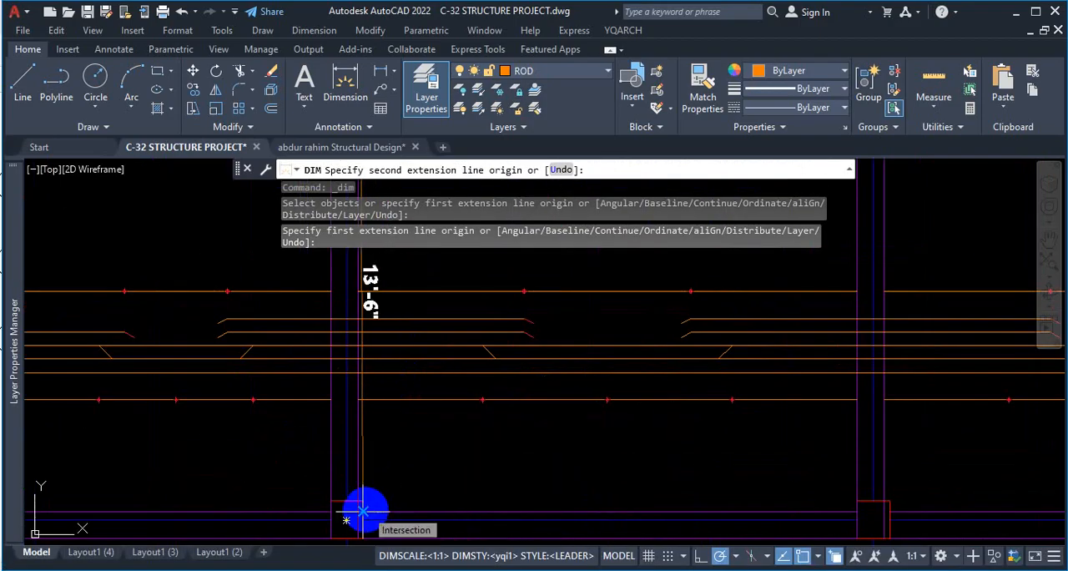
scroll(408, 451, "down", 6)
scroll(491, 411, "up", 5)
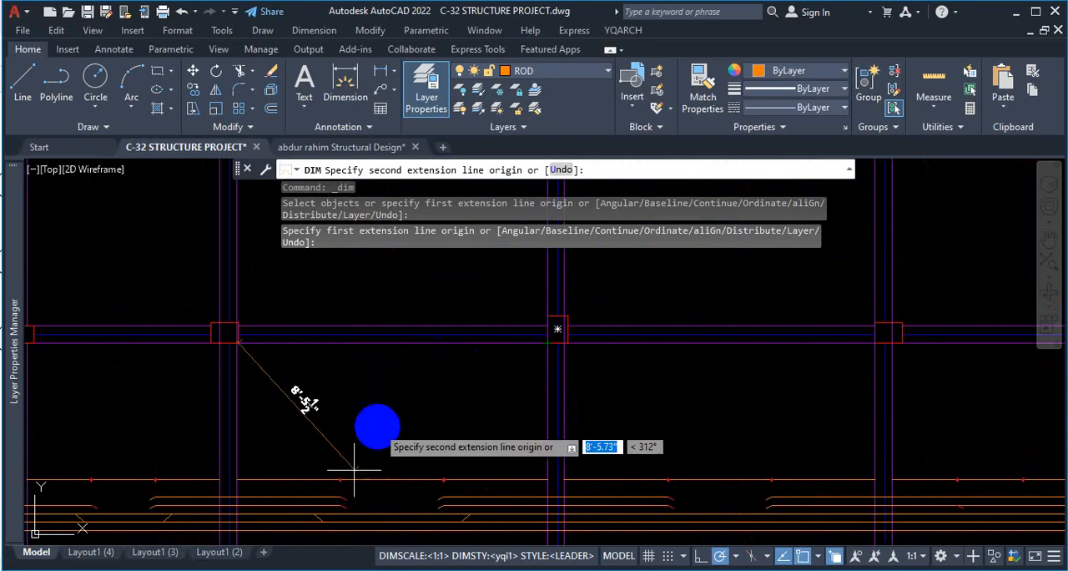
key("Escape")
Examine how far the extra top bars extend on each side of the beam between the first and second bays.
scroll(392, 388, "down", 4)
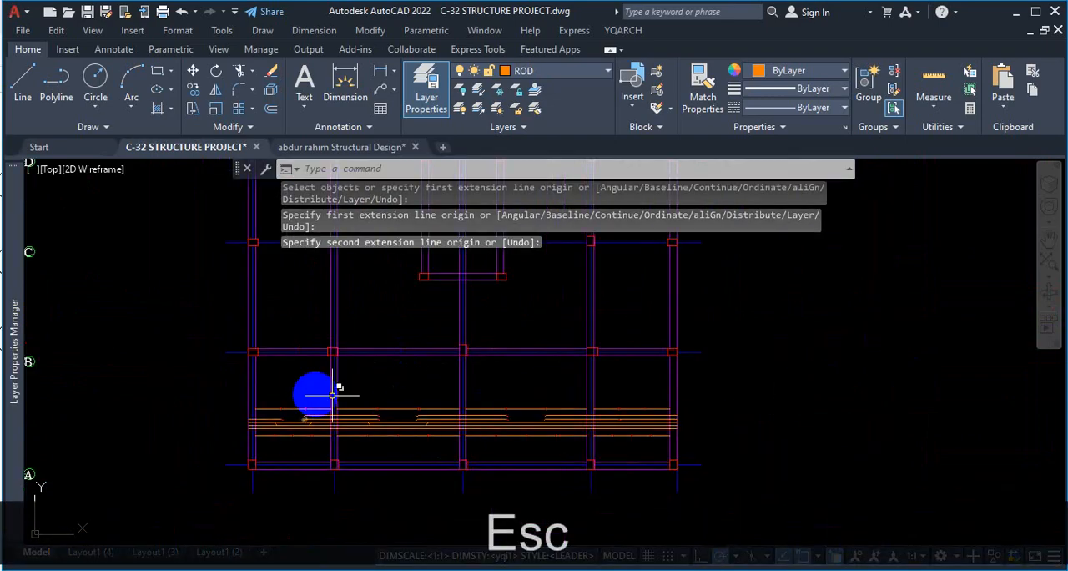
scroll(313, 447, "up", 2)
key("ctrl+1")
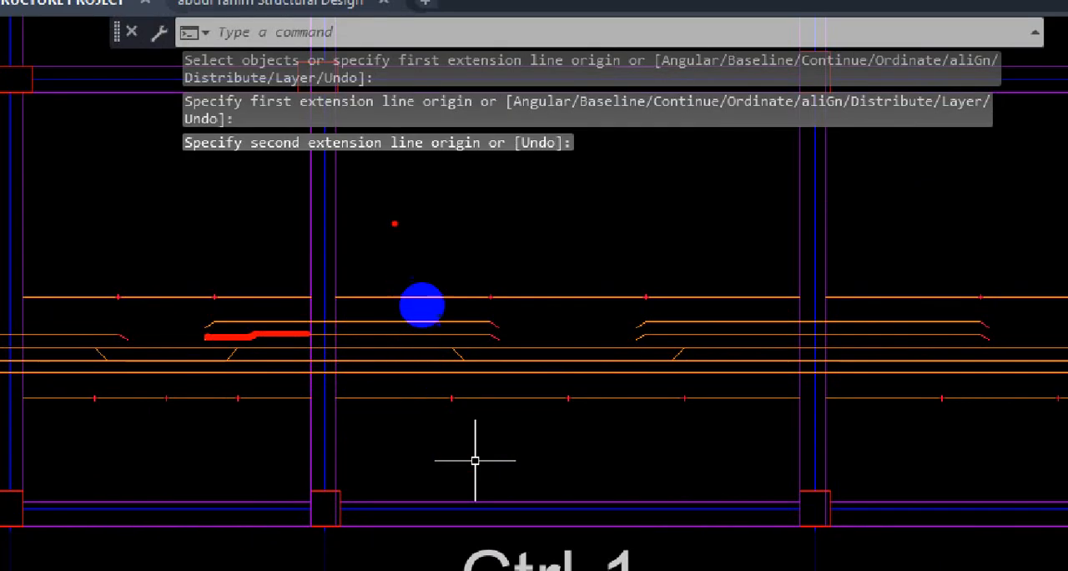
mouse_move(394, 223)
left_mouse_down()
mouse_move(386, 343)
mouse_move(410, 341)
left_mouse_up()
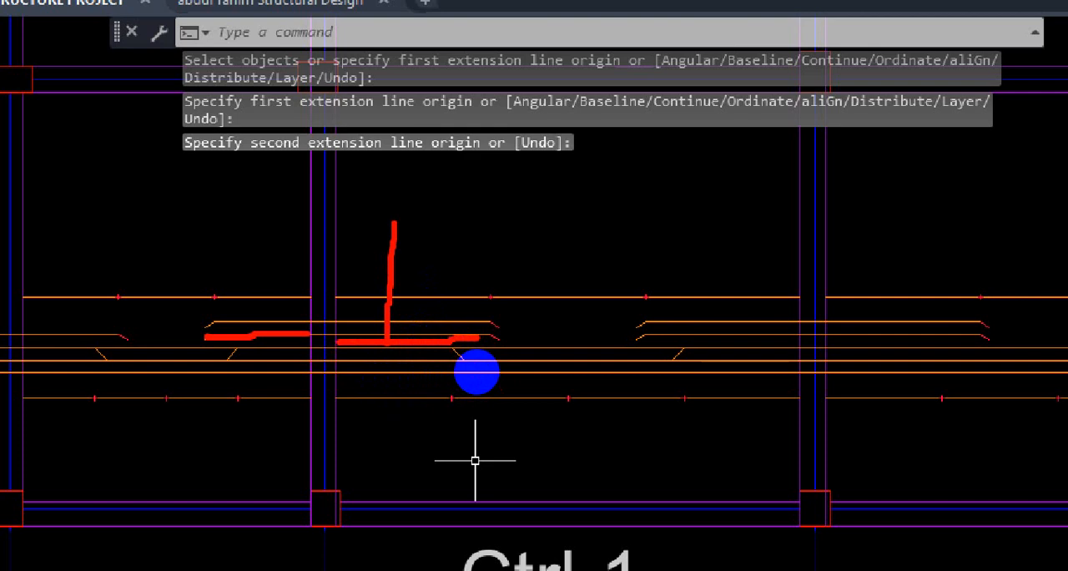
key("Escape")
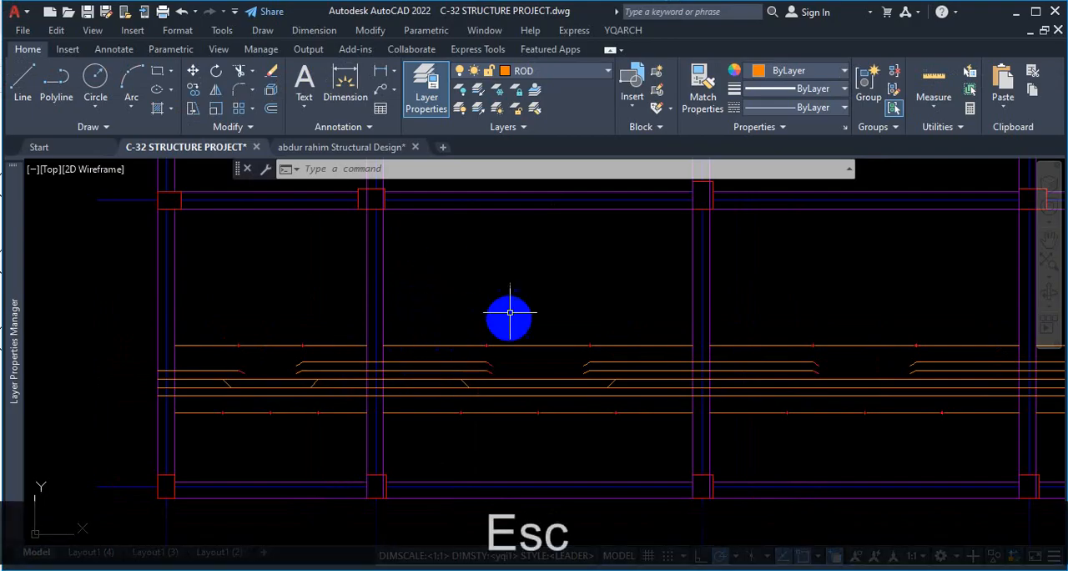
left_click(527, 174)
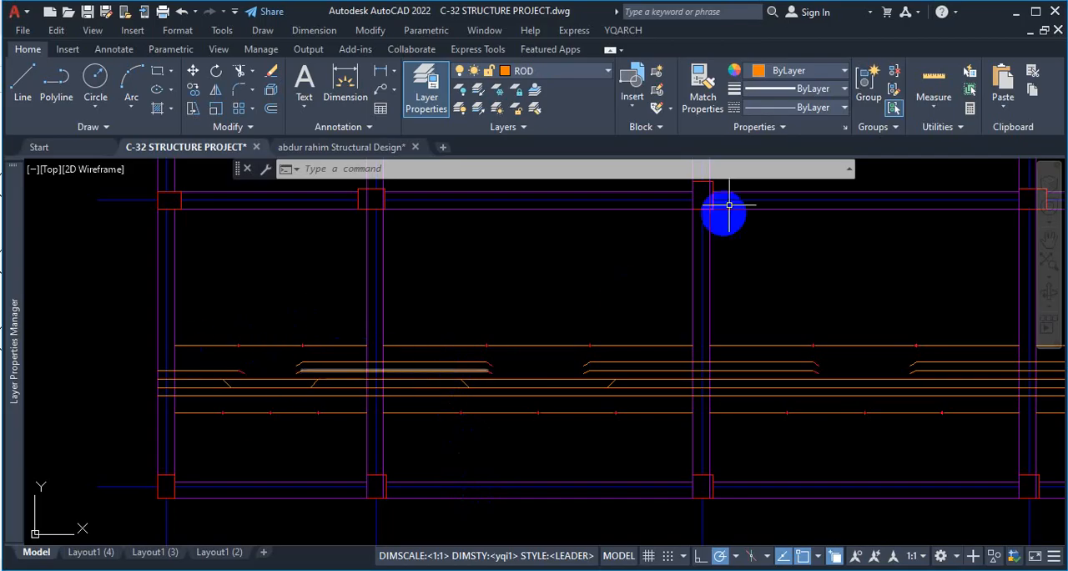
Check the video frame at 7:44 in Chrome, return to AutoCAD and examine the rods across the grid A–B bays.
left_click(1016, 14)
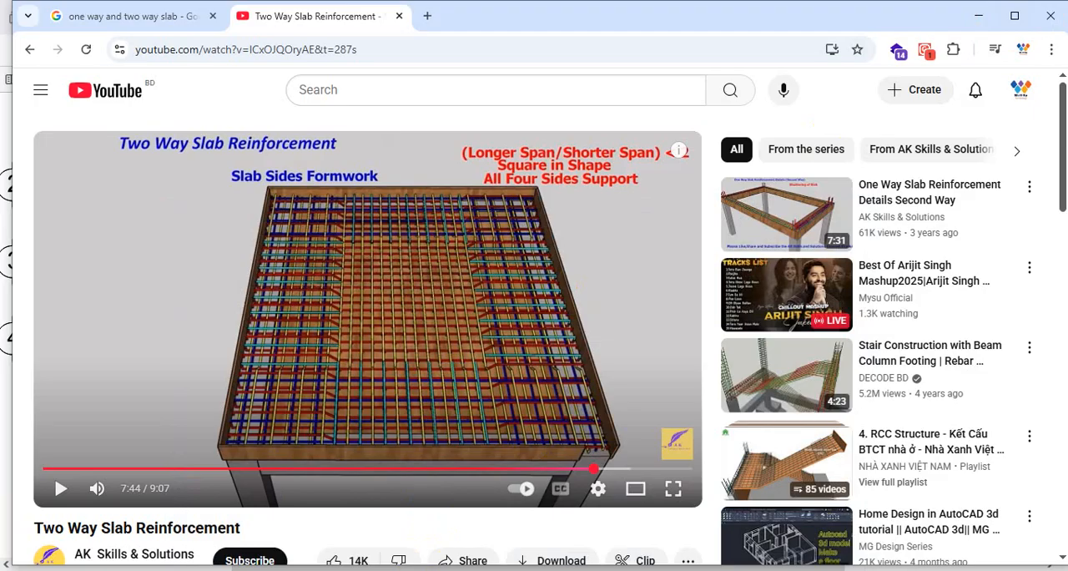
left_click(417, 513)
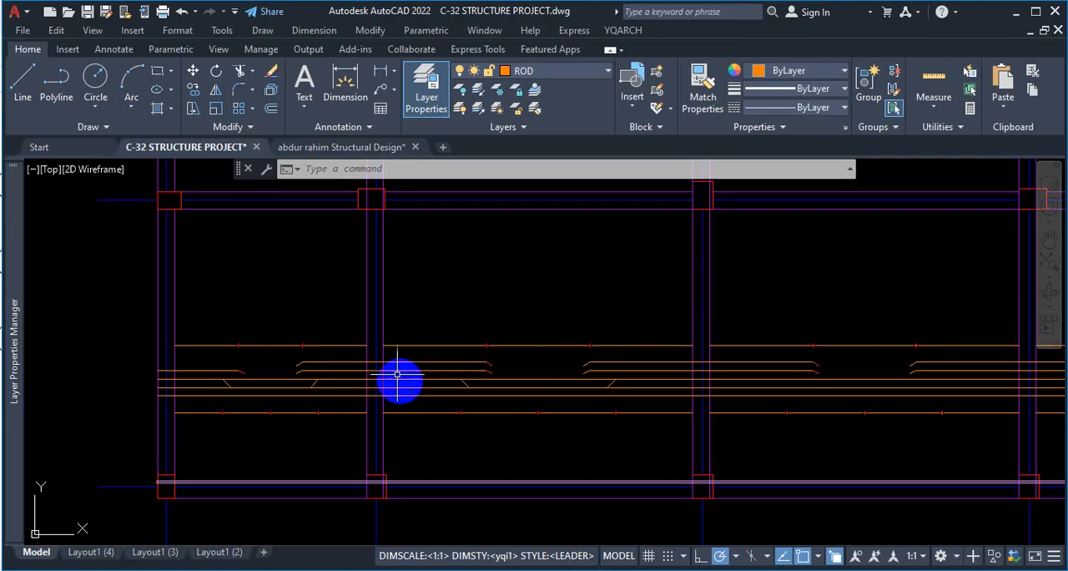
scroll(351, 384, "up", 2)
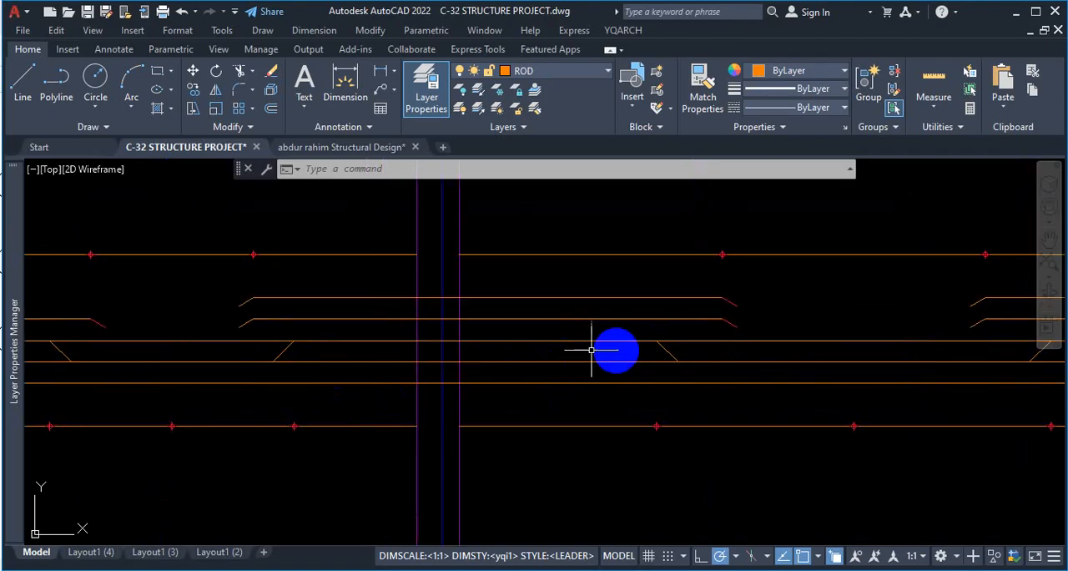
scroll(634, 352, "down", 2)
scroll(681, 354, "up", 2)
scroll(453, 326, "down", 2)
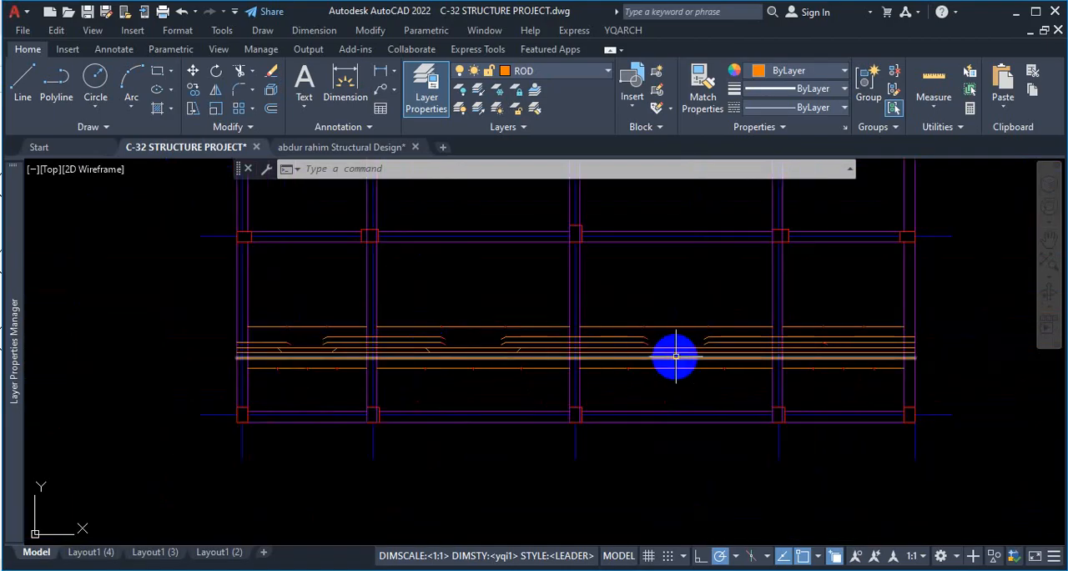
Examine the 45° crank bends and the straight bars running past them in the first bay.
scroll(675, 358, "up", 2)
scroll(417, 355, "down", 3)
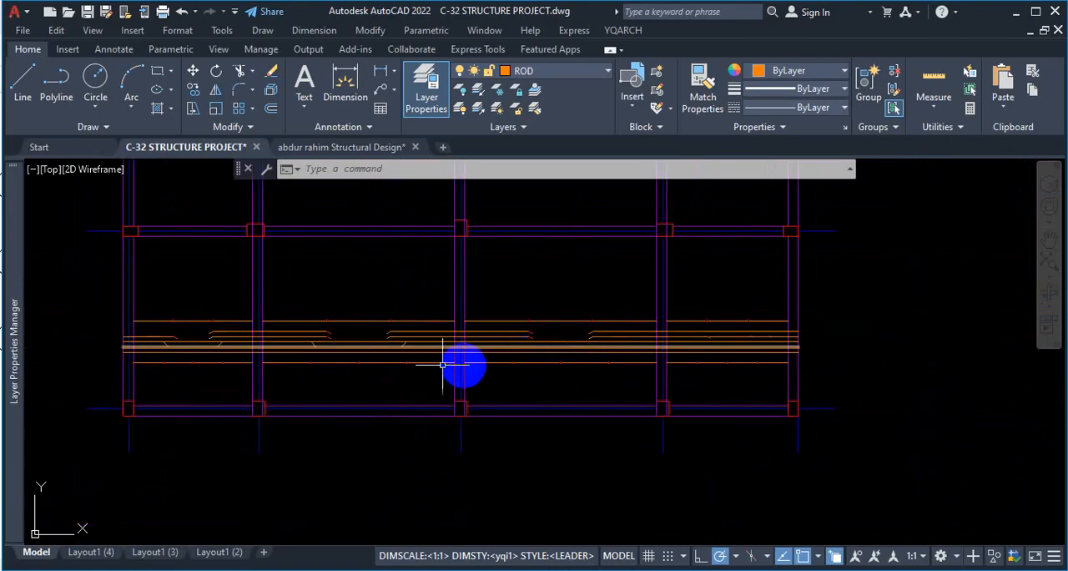
scroll(408, 351, "up", 1)
scroll(350, 352, "down", 3)
scroll(500, 351, "up", 3)
scroll(534, 327, "up", 2)
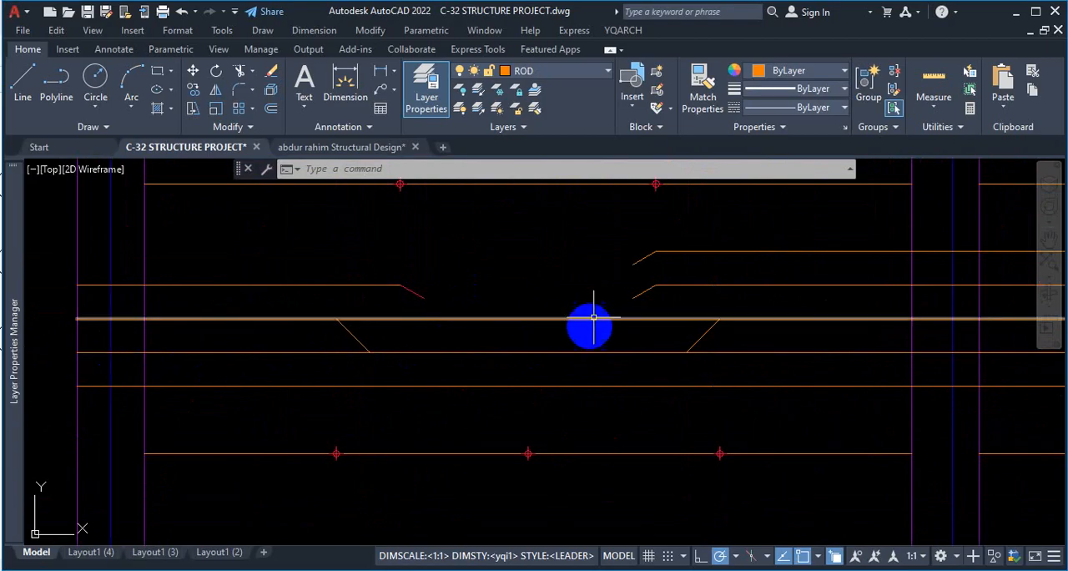
scroll(521, 282, "down", 2)
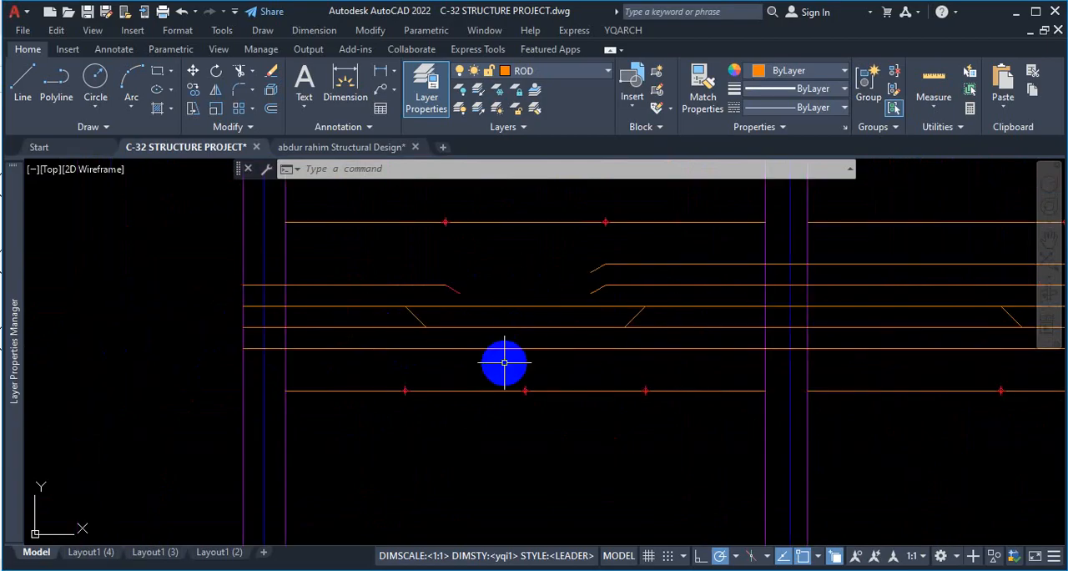
Trim the first bay's upper bar between the two cranks and its lower bar outside them.
type("tr")
key("space")
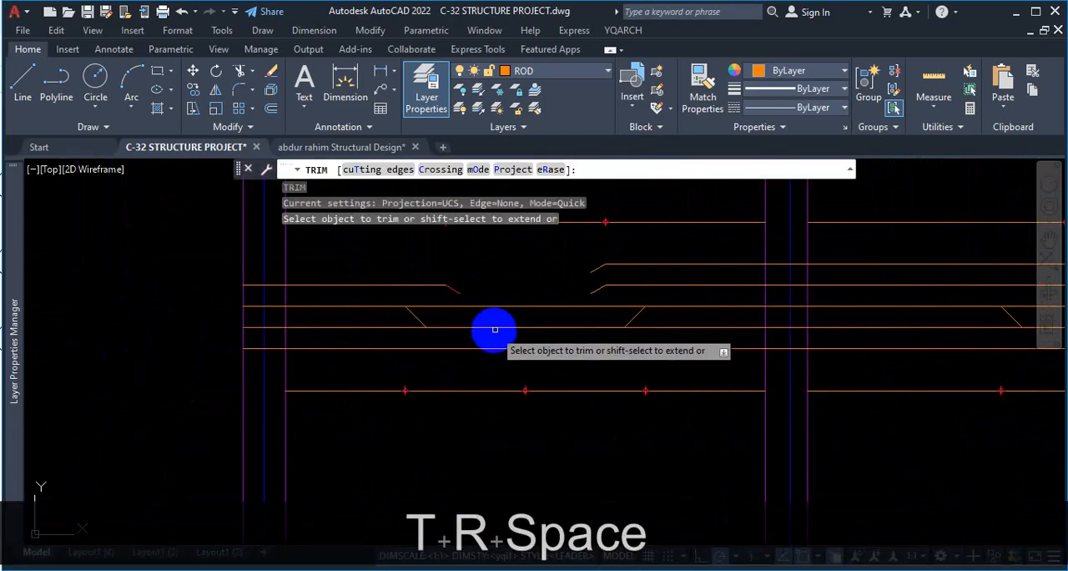
left_click(511, 307)
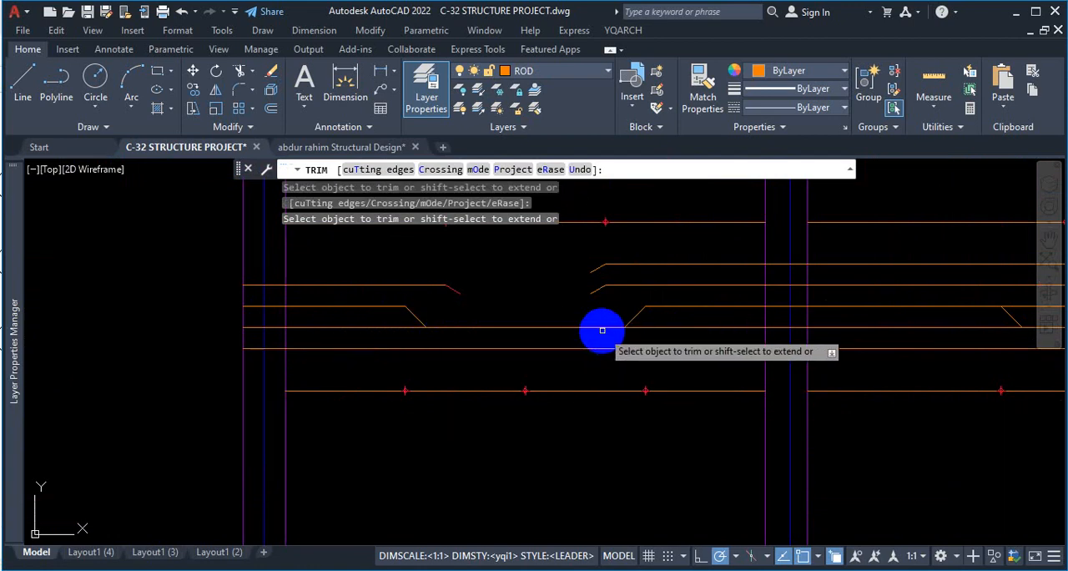
left_click(398, 328)
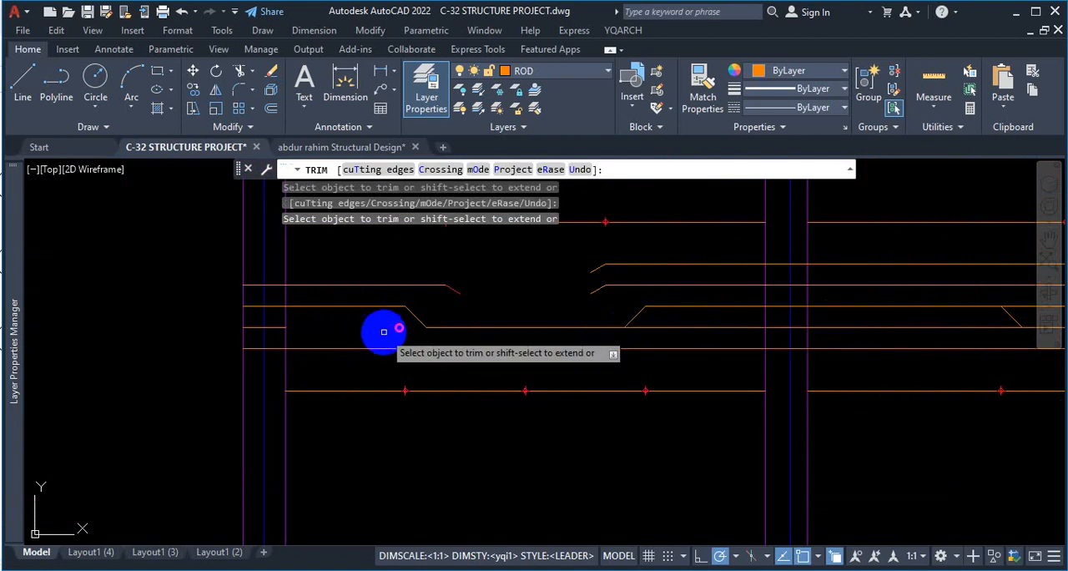
scroll(350, 337, "down", 2)
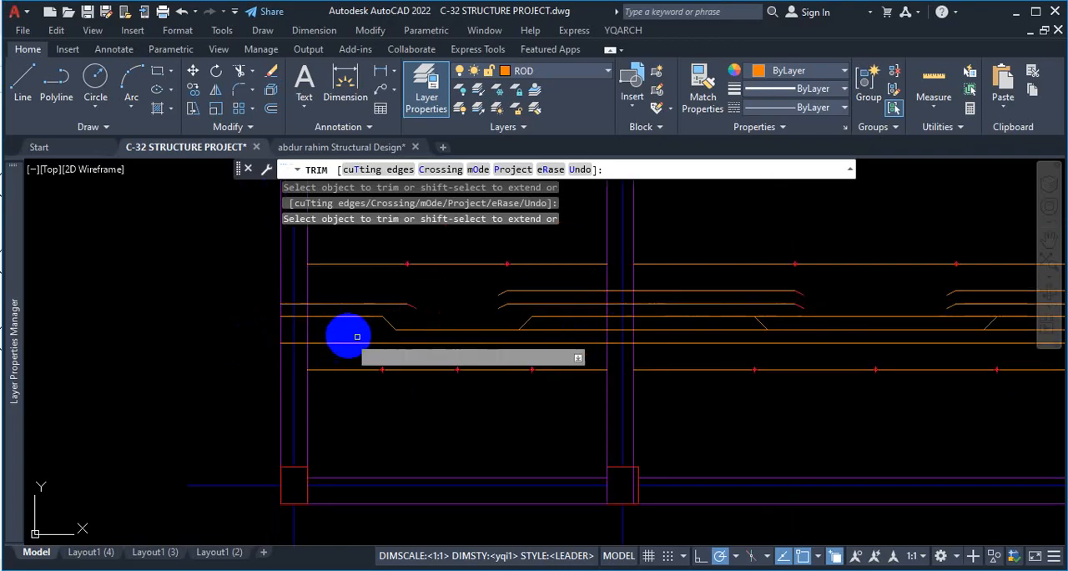
scroll(572, 336, "up", 4)
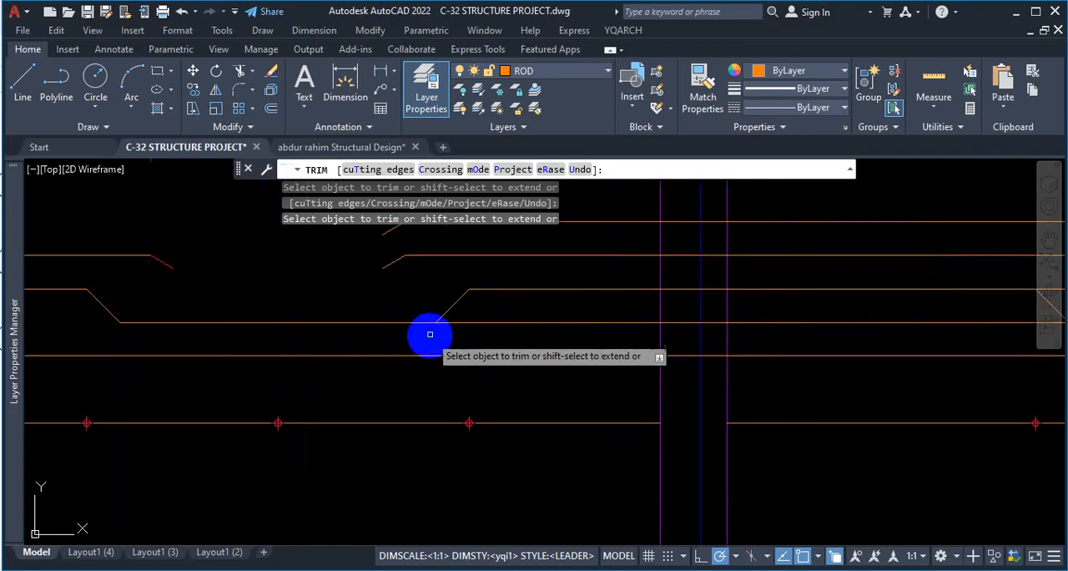
left_click(488, 322)
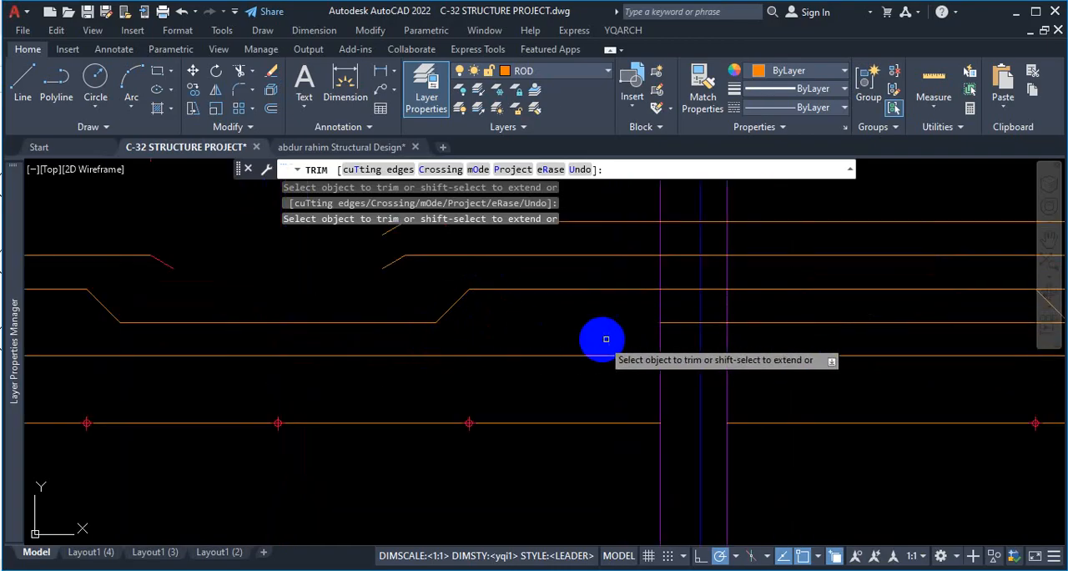
Trim the surplus bar pieces across the interior beam and around the second bay's cranks, and undo the whole trim.
left_click(685, 323)
left_click(718, 320)
scroll(392, 324, "down", 3)
scroll(645, 327, "up", 2)
scroll(645, 327, "up", 2)
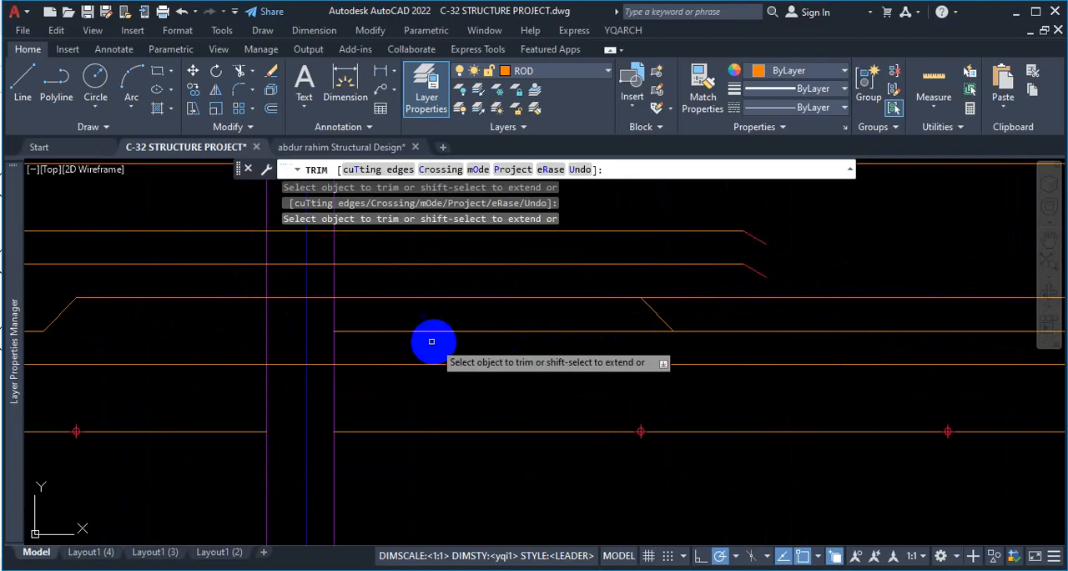
left_click(441, 329)
scroll(456, 329, "down", 3)
scroll(483, 342, "up", 1)
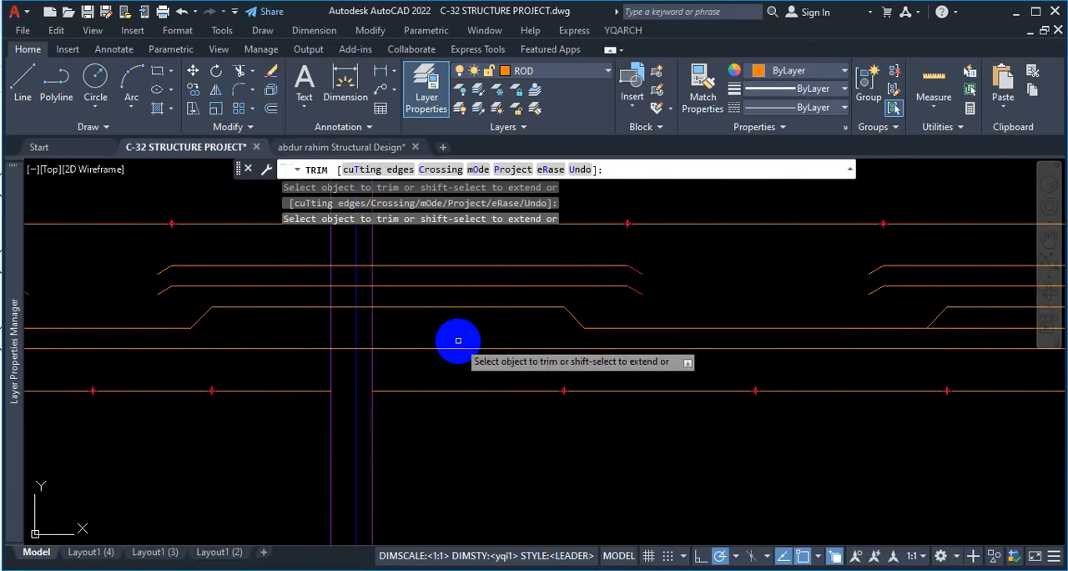
key("Escape")
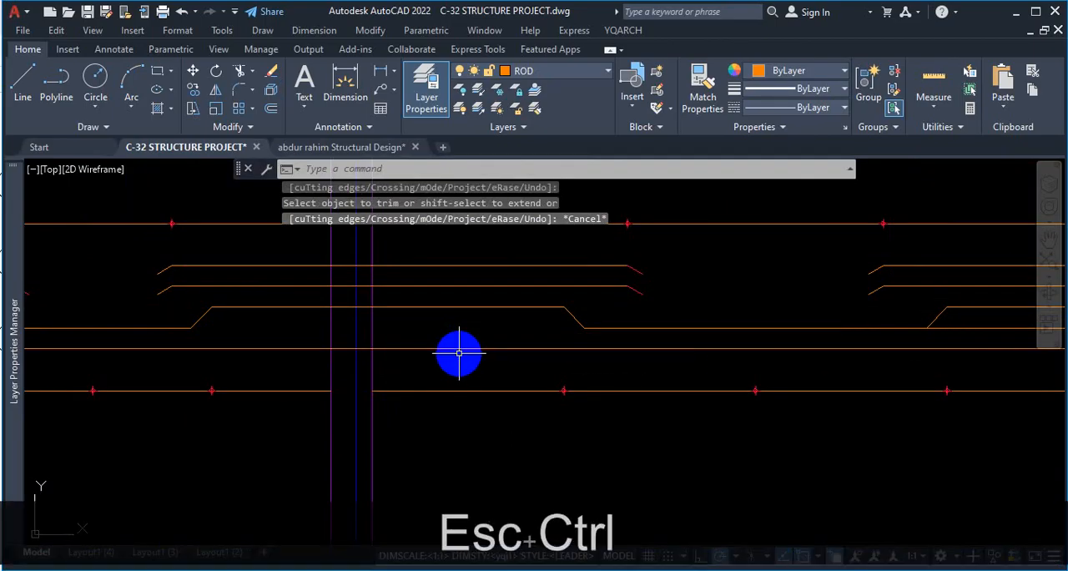
key("ctrl+z")
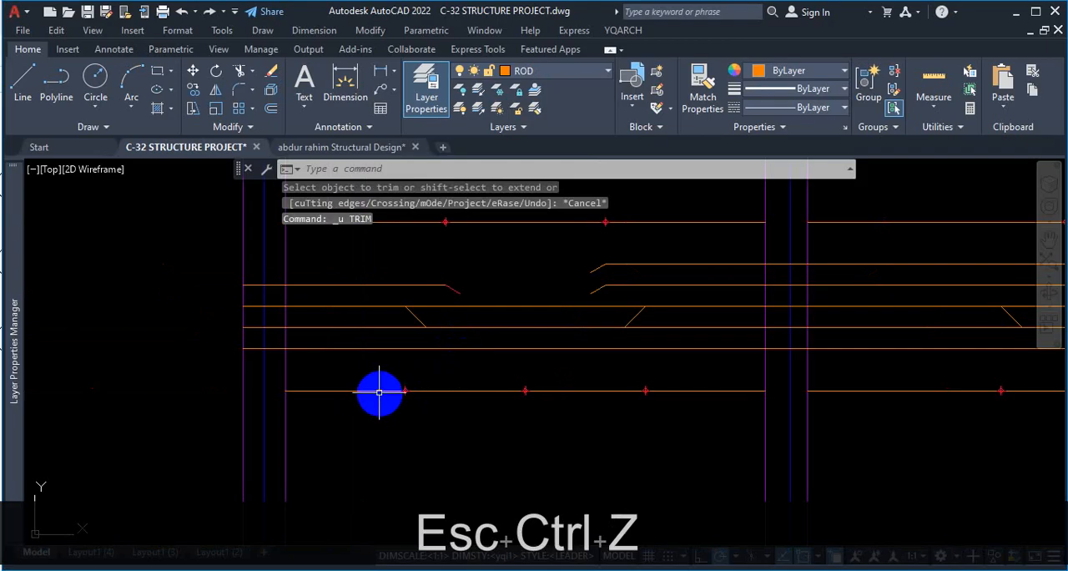
Trace the first bay's cranked bar with a polyline from the outer beam edge through both 45° bends of about 7.07".
left_click(56, 90)
scroll(459, 336, "up", 2)
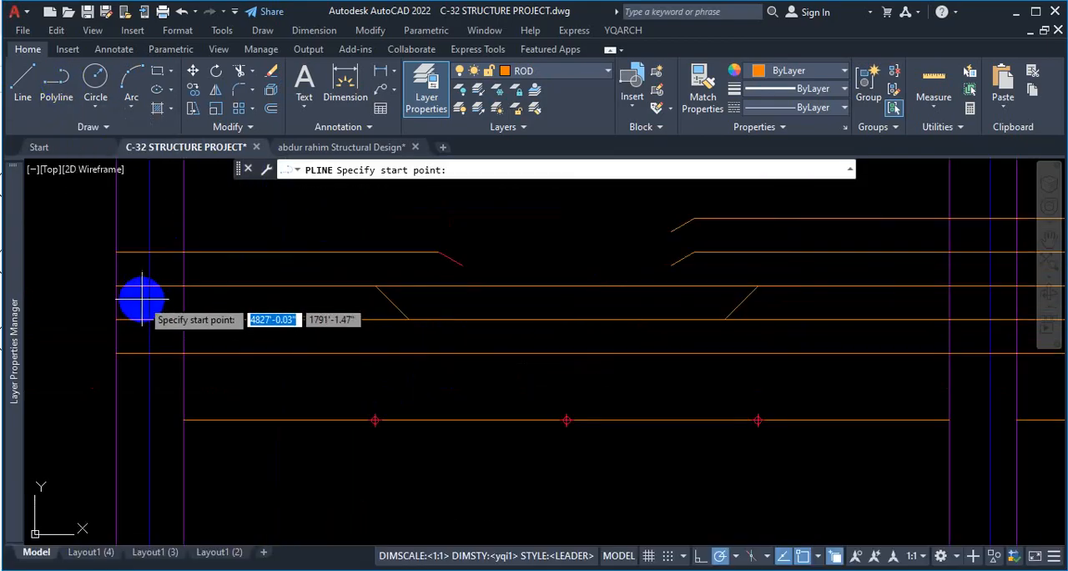
left_click(115, 287)
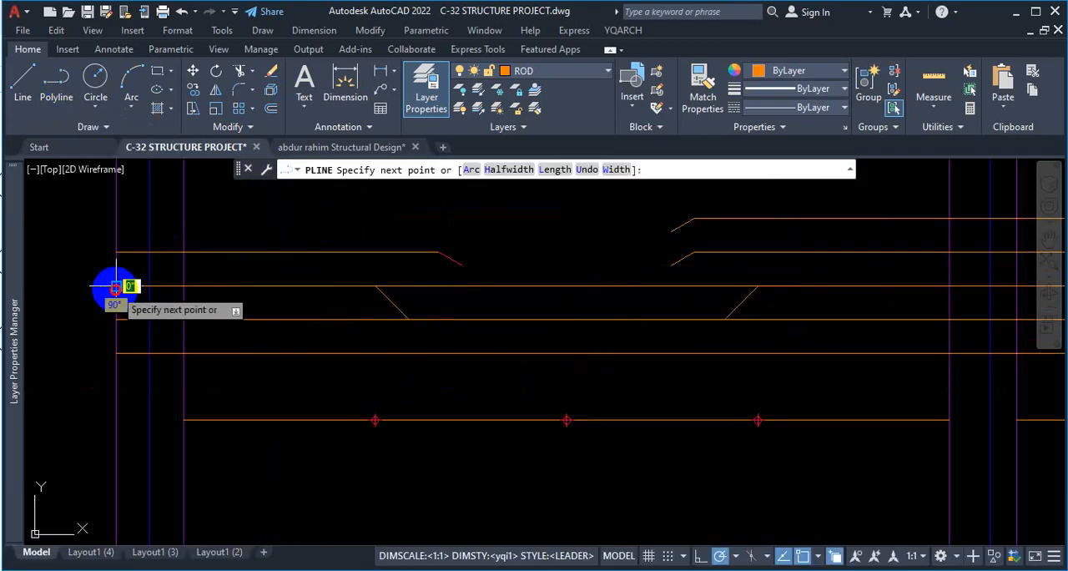
left_click(376, 285)
left_click(409, 320)
scroll(380, 317, "down", 2)
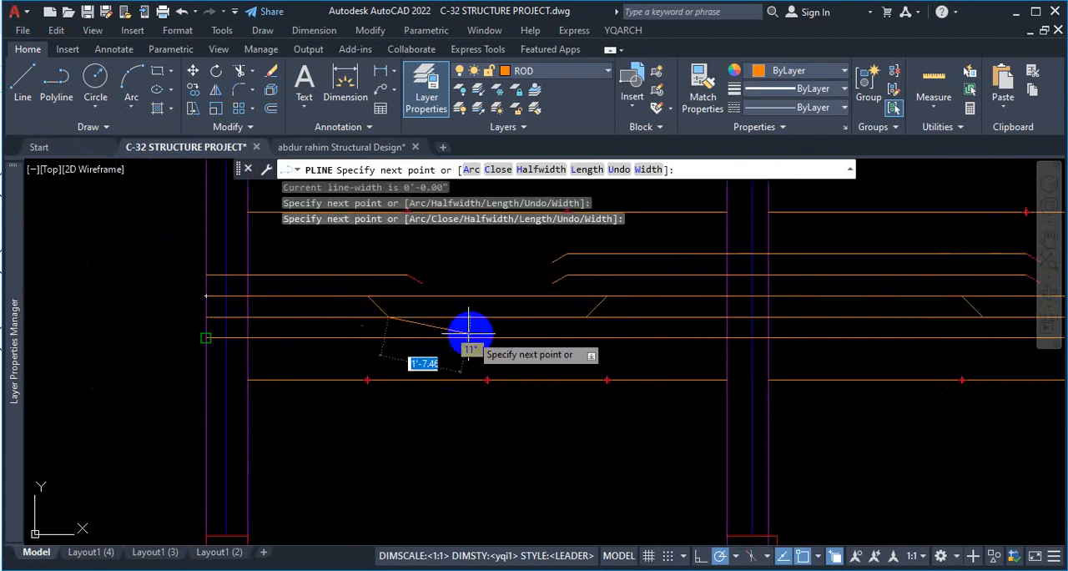
scroll(579, 319, "up", 2)
left_click(591, 319)
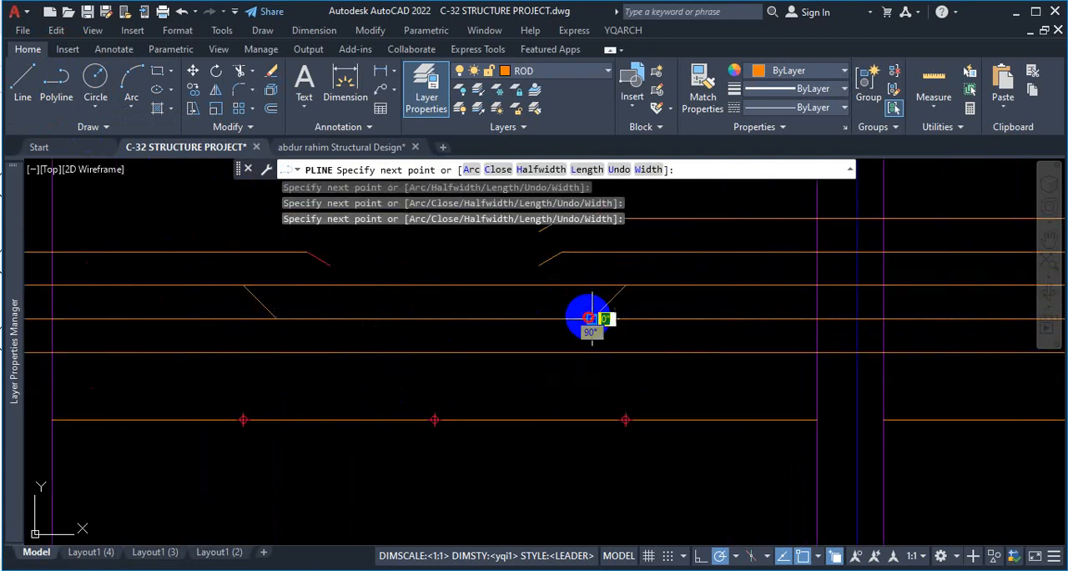
left_click(625, 286)
Continue the polyline over the first interior beam and down the 45° bend into the second bay.
scroll(306, 327, "down", 2)
scroll(667, 309, "up", 4)
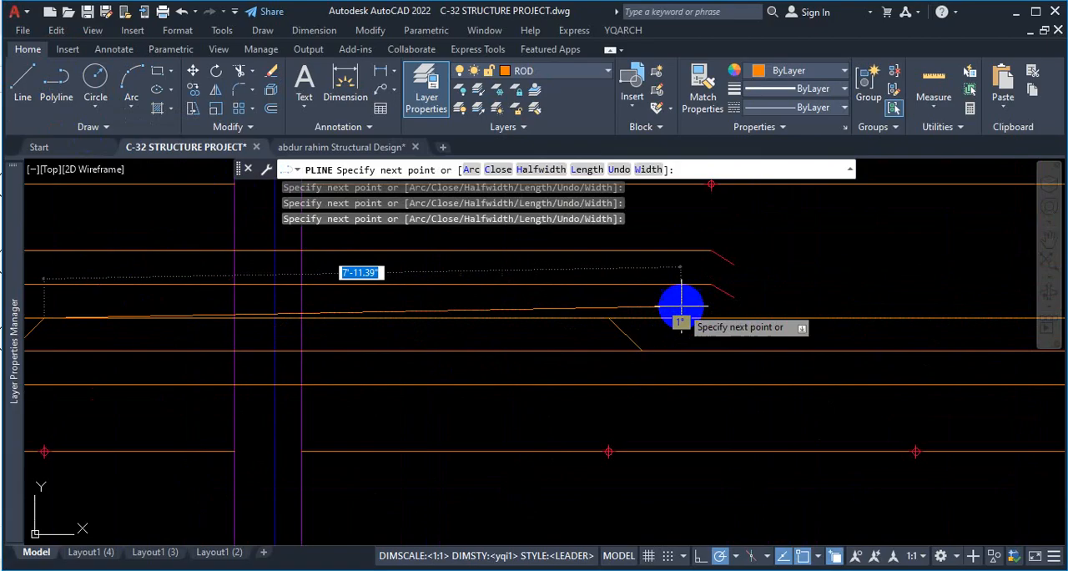
left_click(608, 318)
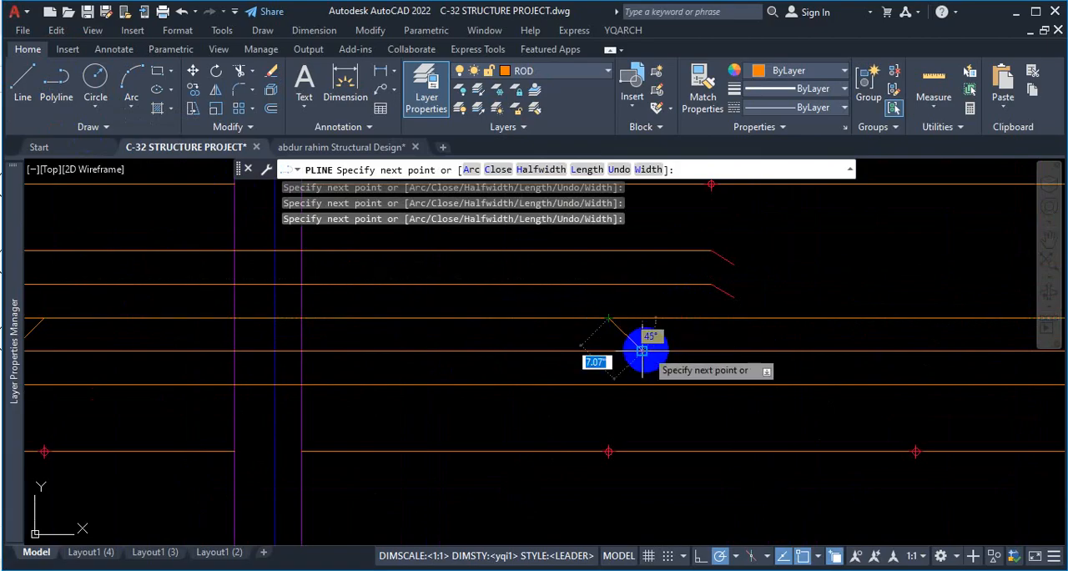
scroll(658, 355, "up", 4)
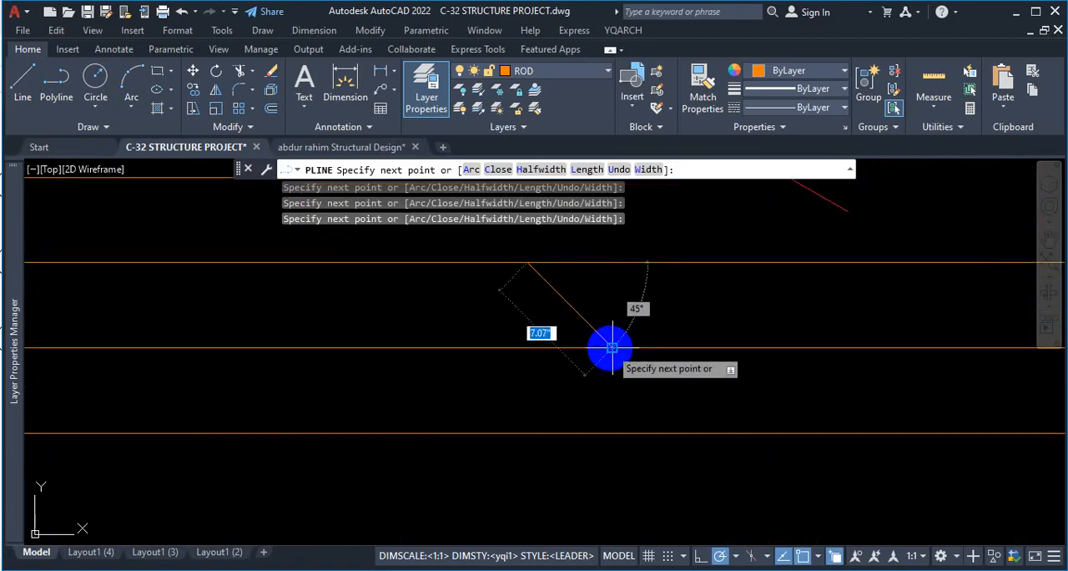
left_click(614, 348)
Extend the polyline about 6'-10" along the second bay's lower bar, up its far 45° bend and on to the next beam.
scroll(474, 337, "down", 6)
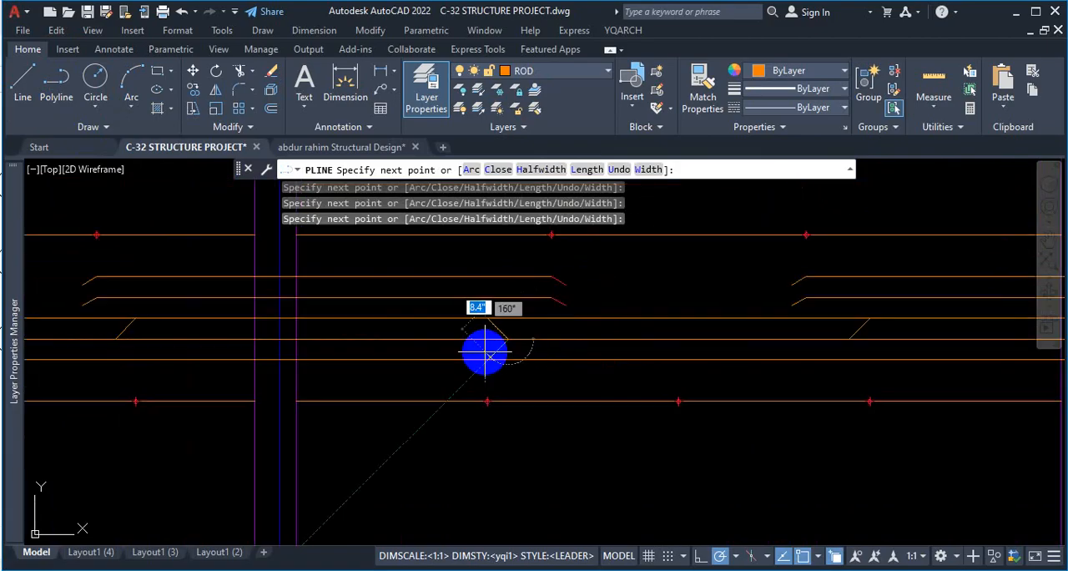
left_click(850, 338)
scroll(796, 348, "down", 2)
scroll(800, 343, "up", 5)
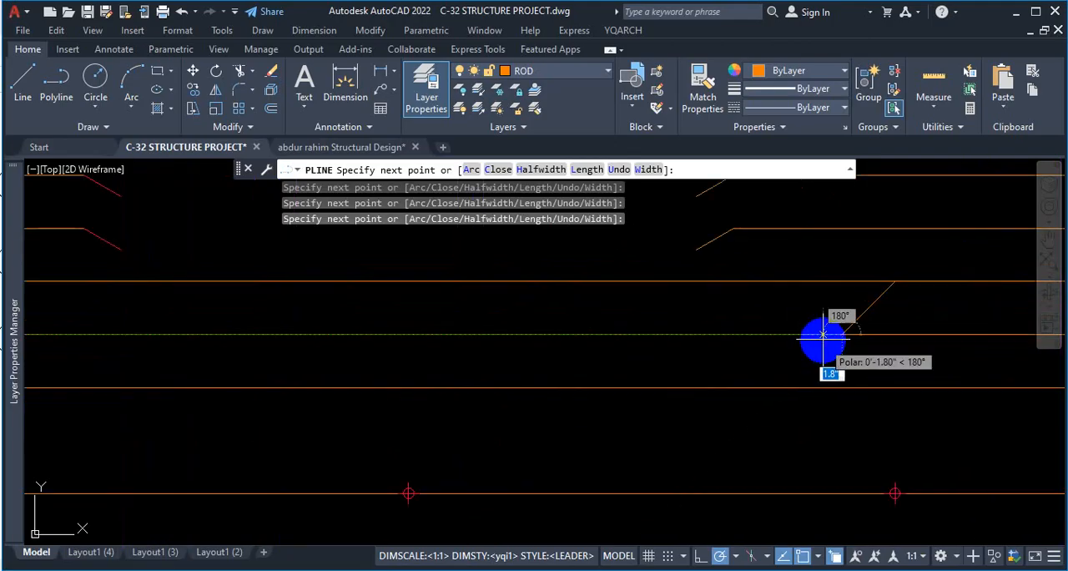
left_click(895, 282)
scroll(695, 312, "down", 7)
scroll(658, 327, "down", 4)
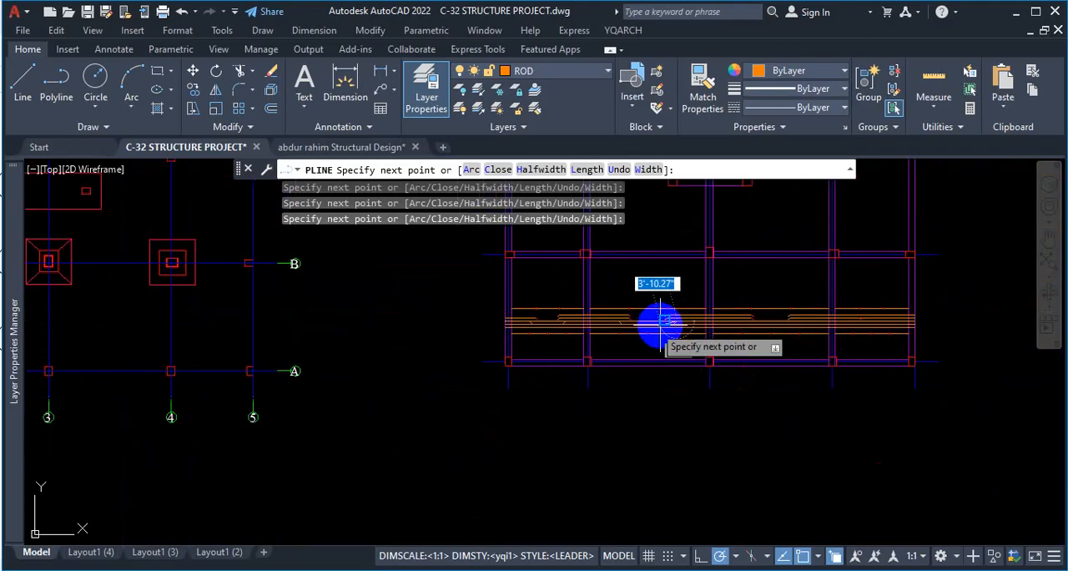
scroll(830, 318, "up", 4)
scroll(472, 326, "up", 3)
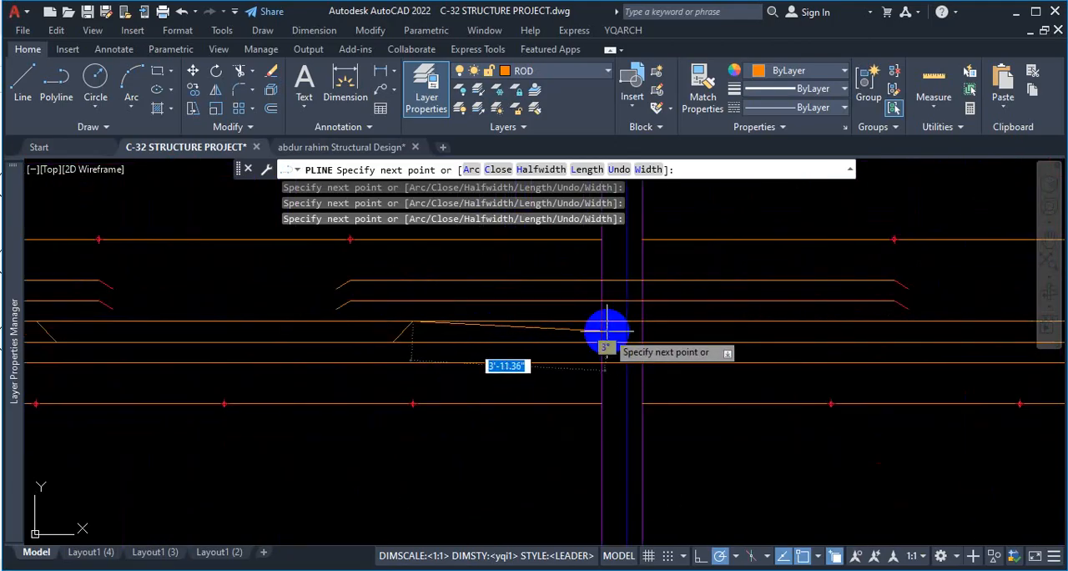
key("Escape")
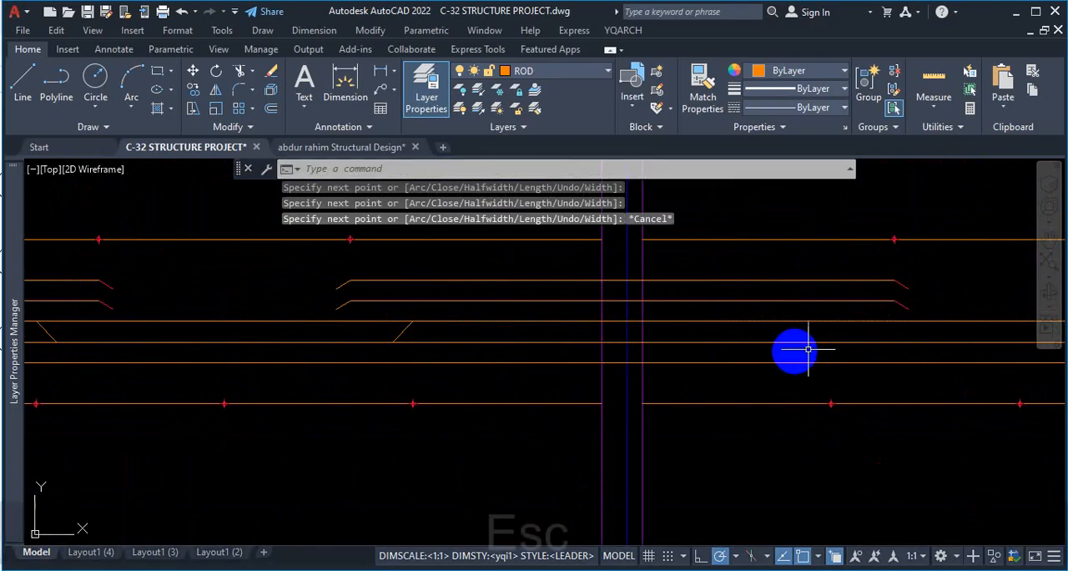
Highlight the traced polyline to check its path through both bays, and clear the selection.
left_click(404, 327)
scroll(751, 367, "down", 3)
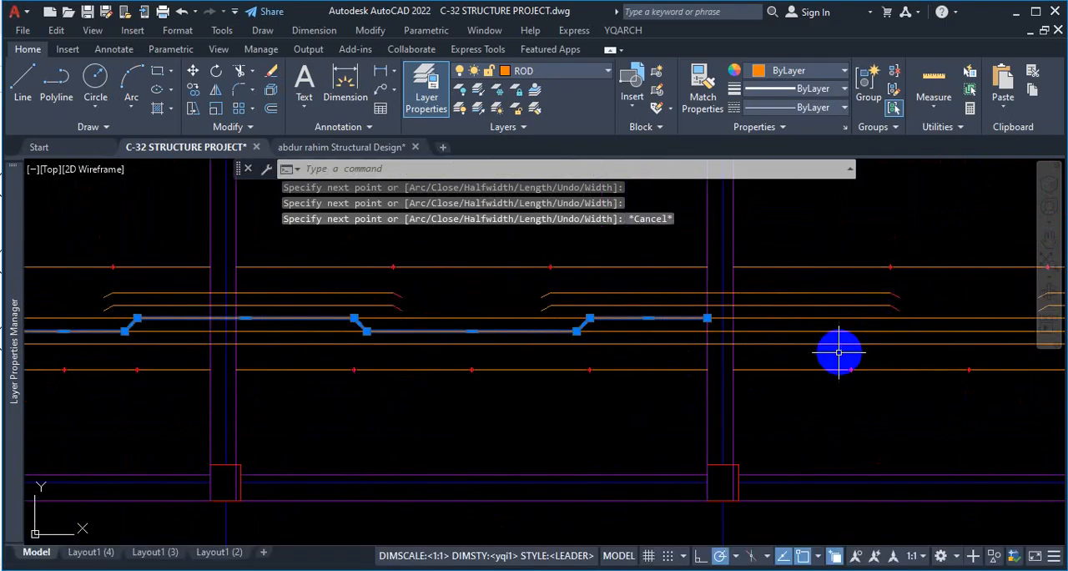
key("Escape")
Erase the two full-length straight bars underlying the traced cranked polyline.
scroll(743, 325, "down", 3)
scroll(615, 334, "up", 2)
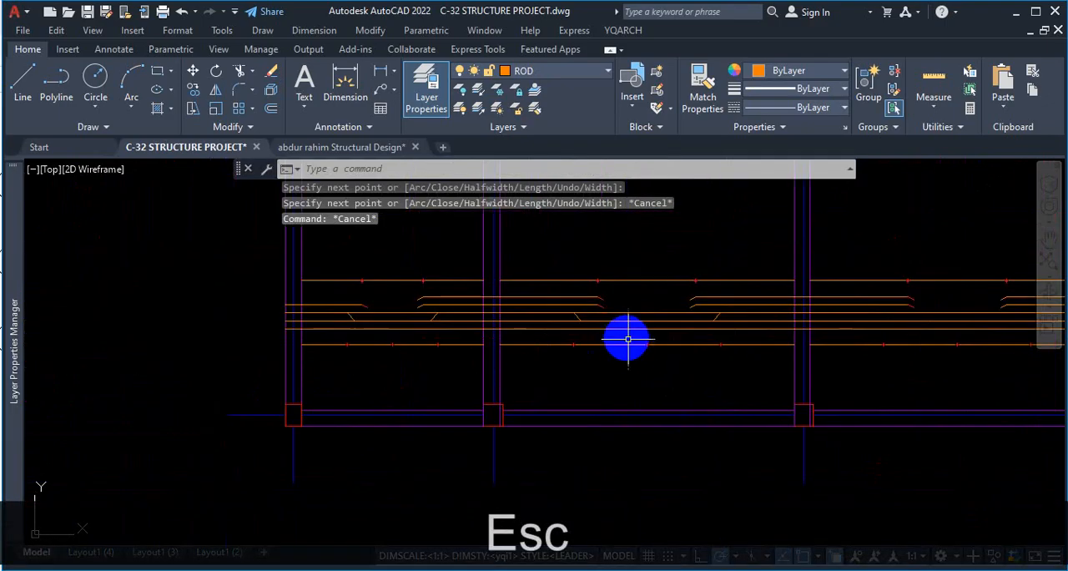
scroll(634, 340, "up", 3)
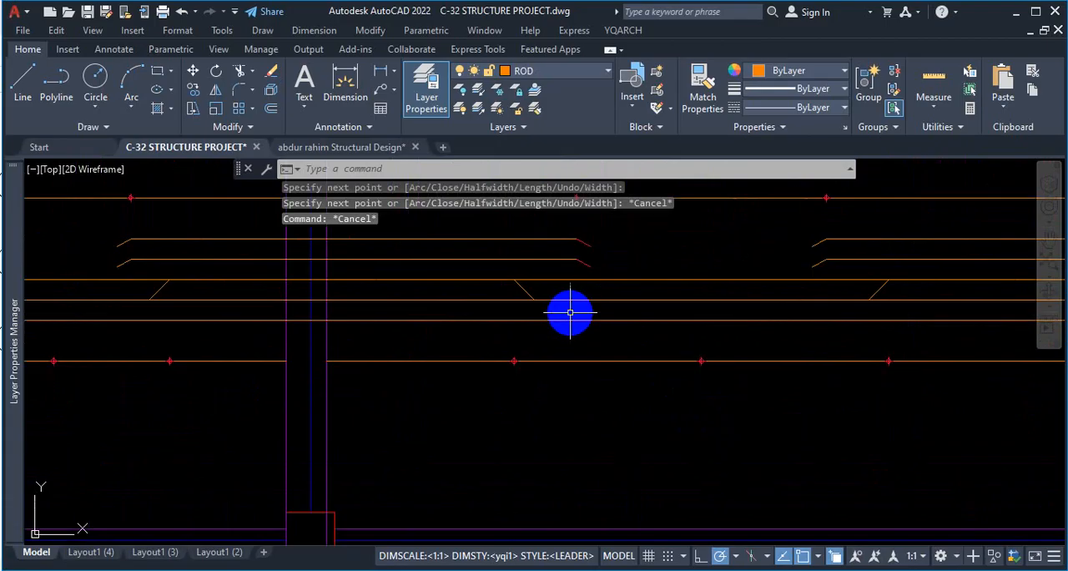
left_click(666, 279)
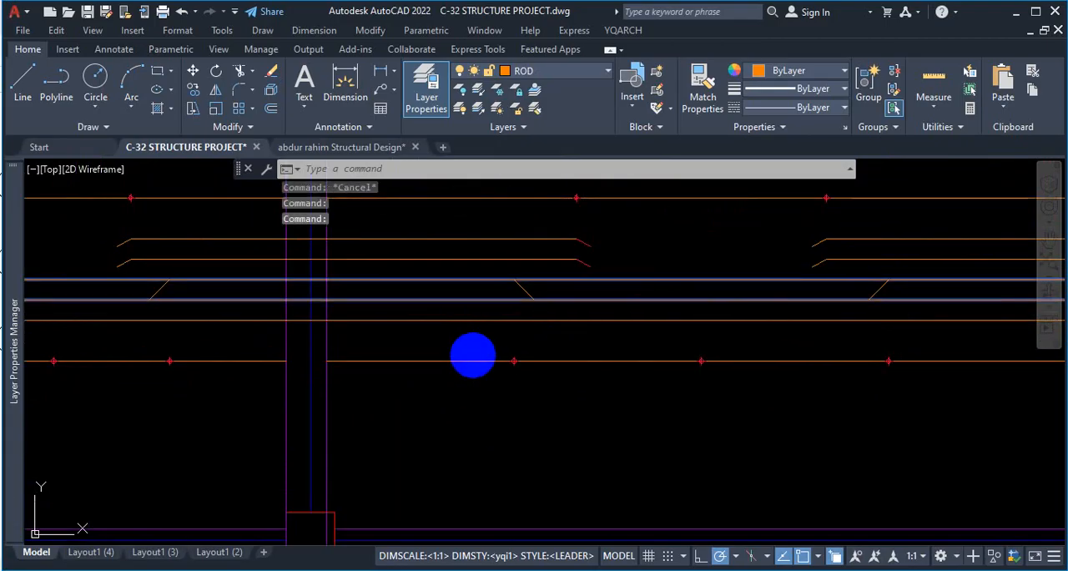
key("Delete")
scroll(721, 370, "down", 4)
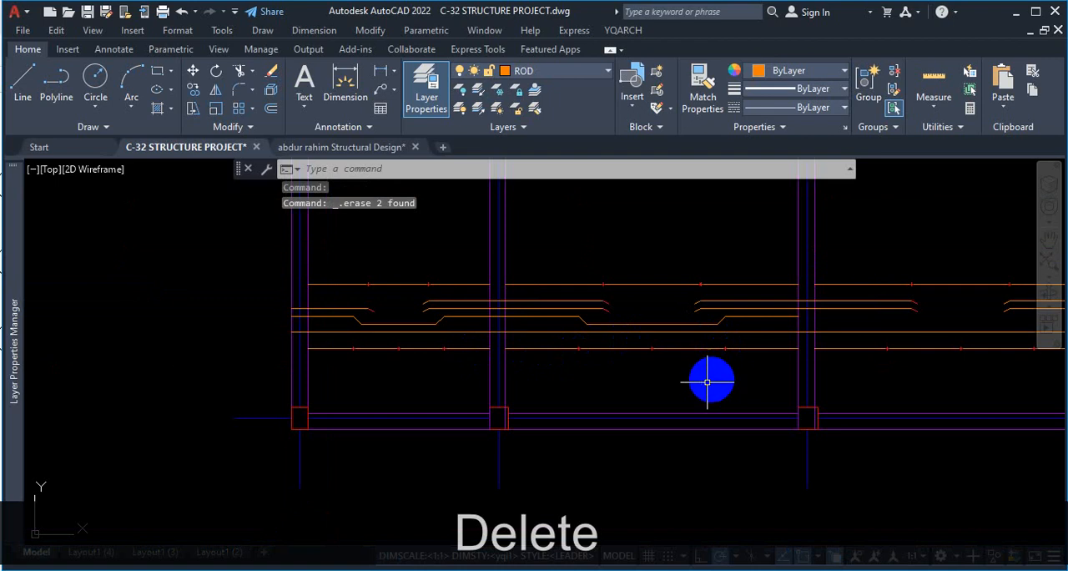
Undo the erasure of the two full-length straight bars after viewing the cranked bar on its own.
scroll(417, 334, "up", 2)
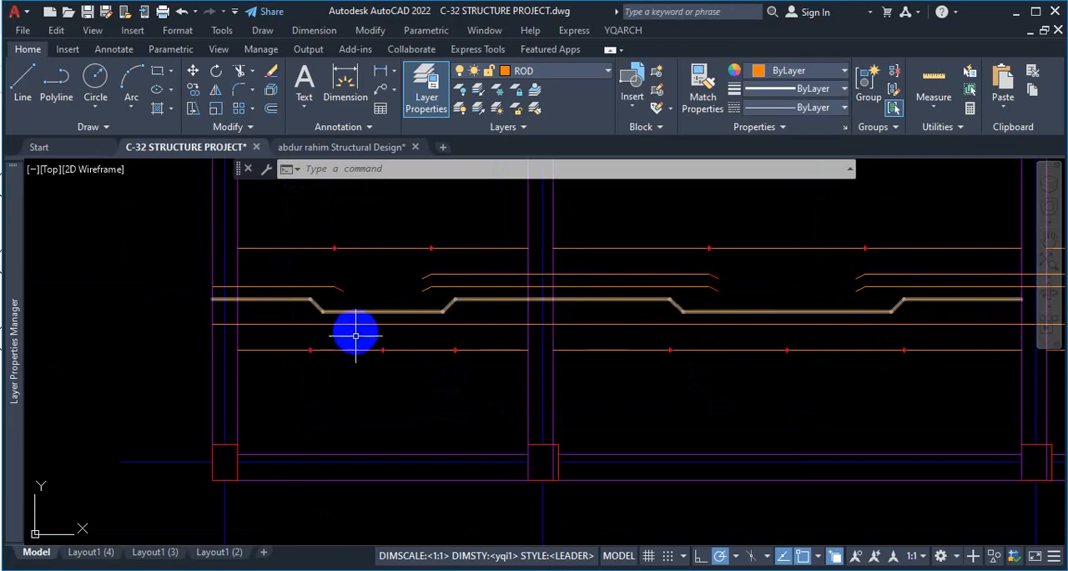
scroll(370, 310, "up", 2)
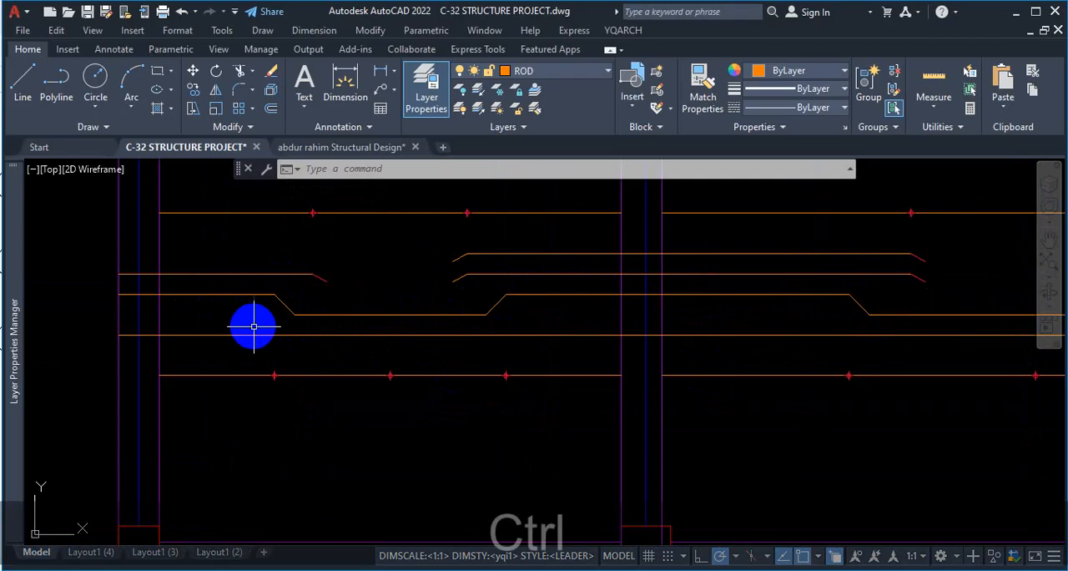
key("ctrl+z")
key("ctrl+z")
Trim the first bay's straight bars, removing the upper bar between the 45° bends and the lower bar outside them.
scroll(735, 323, "down", 3)
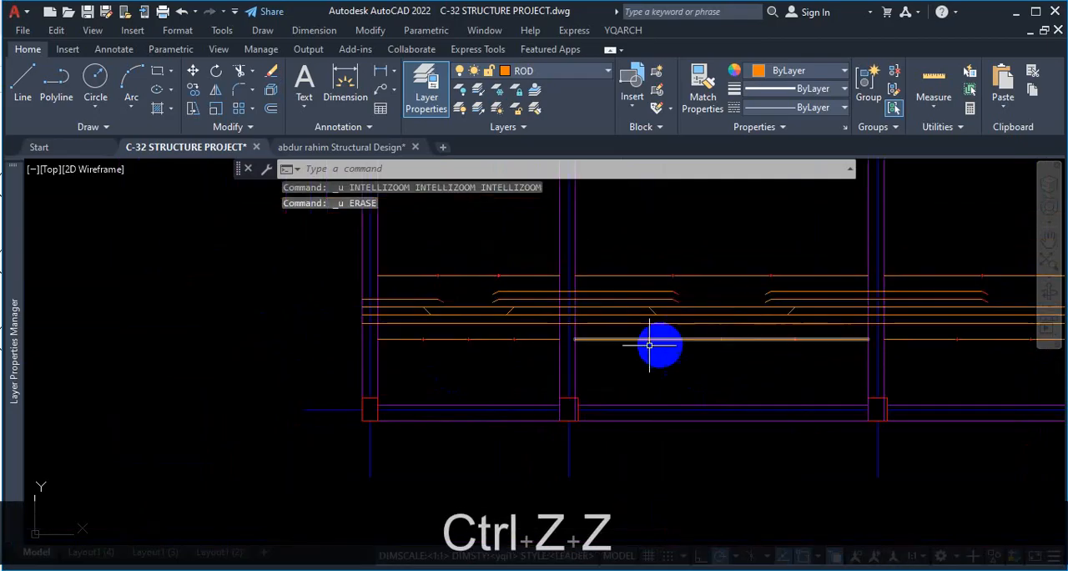
scroll(433, 320, "up", 3)
key("space")
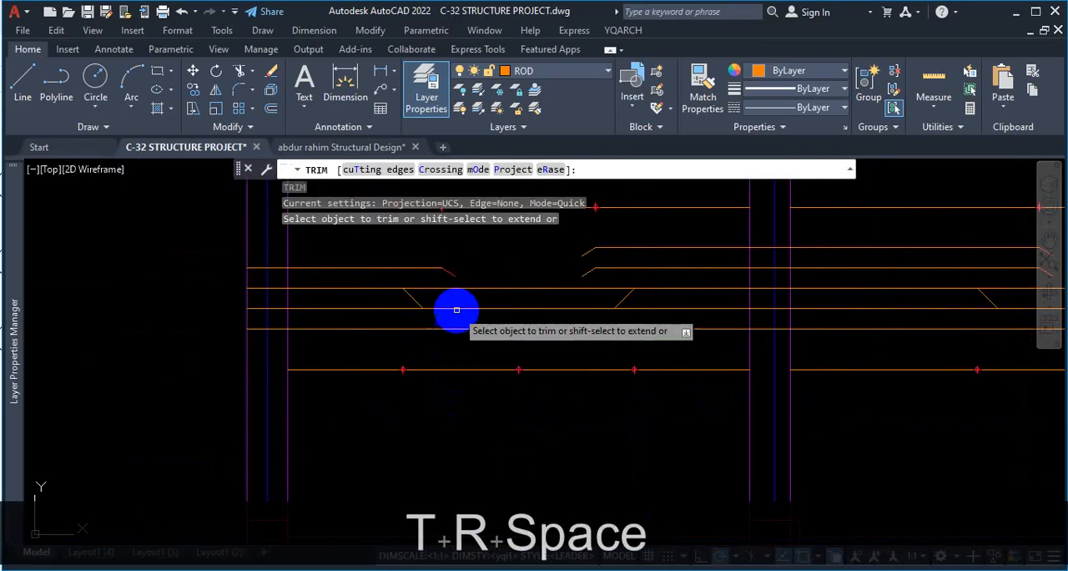
left_click(476, 290)
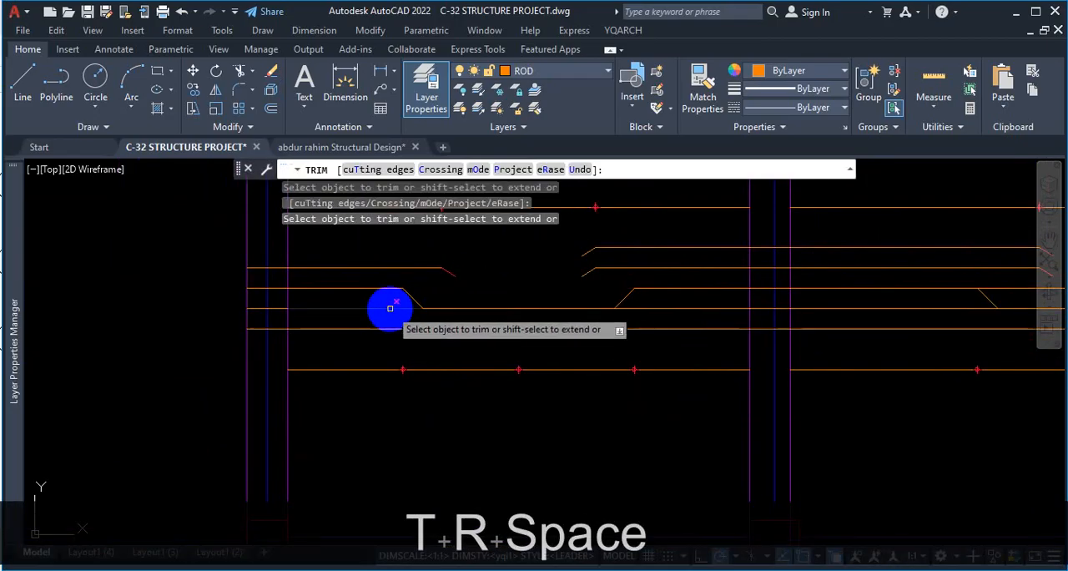
left_click(257, 306)
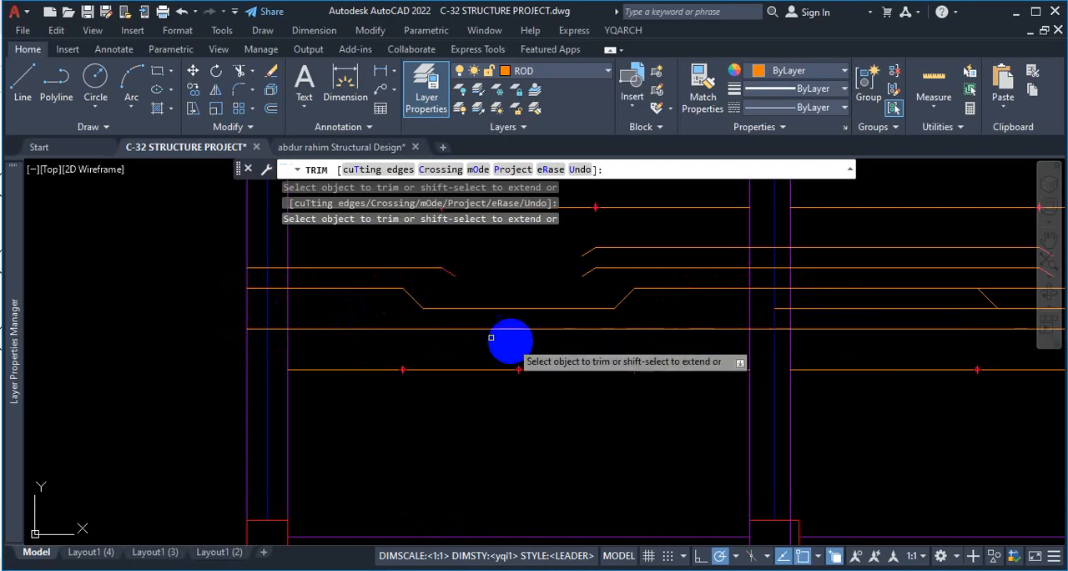
key("Escape")
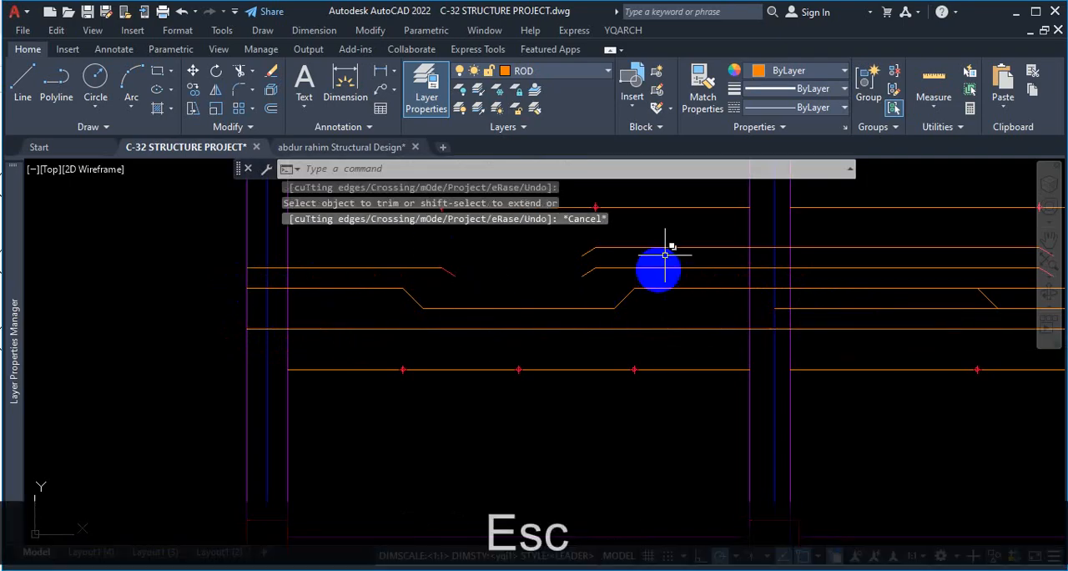
Erase the two leftover straight bar pieces that overlap the cranked polyline in the second bay.
scroll(342, 291, "down", 3)
scroll(815, 332, "up", 2)
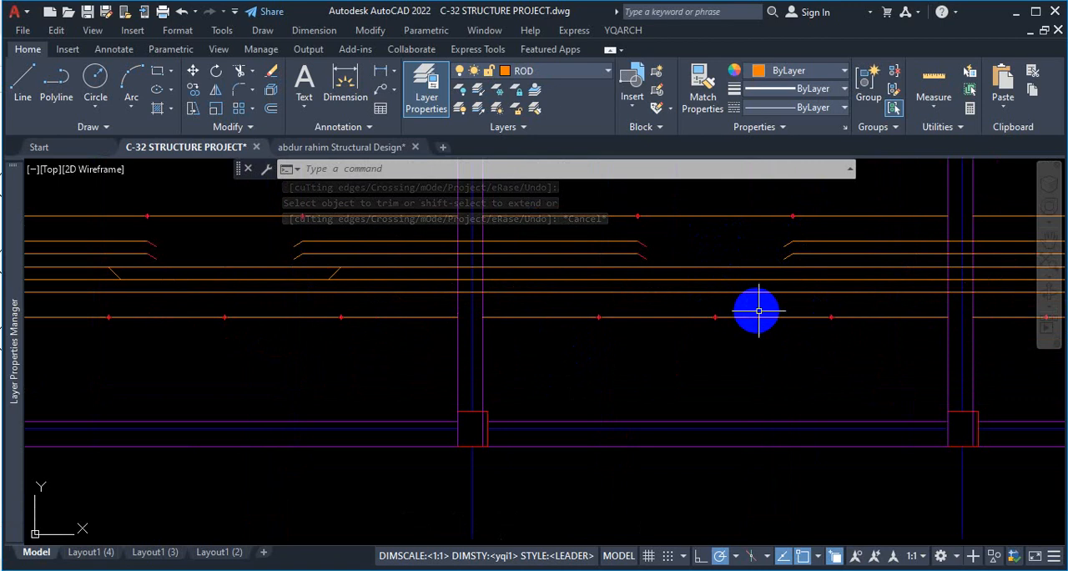
scroll(755, 321, "down", 3)
scroll(417, 309, "up", 3)
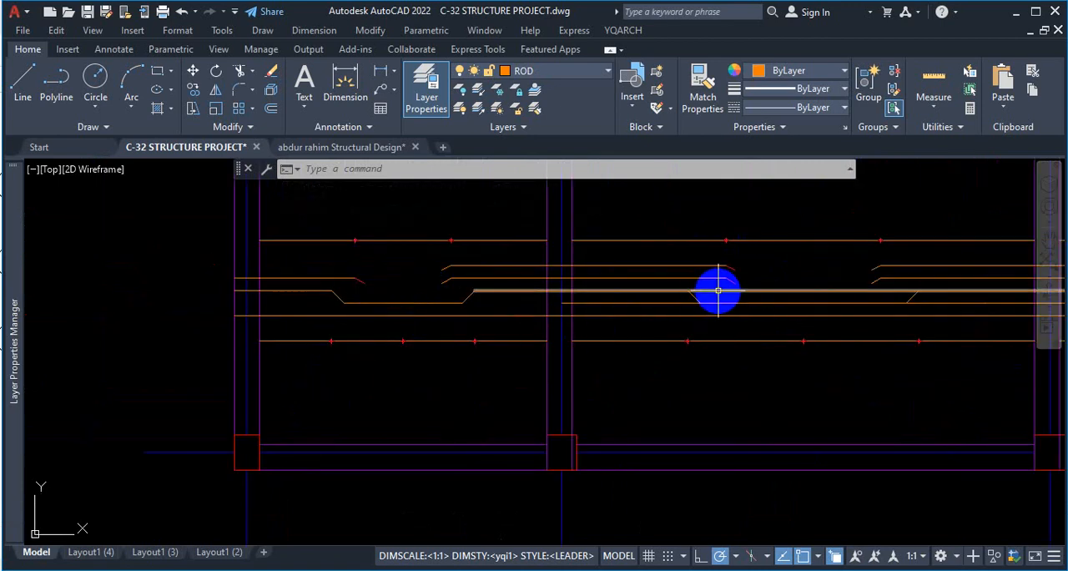
left_click(658, 303)
key("Delete")
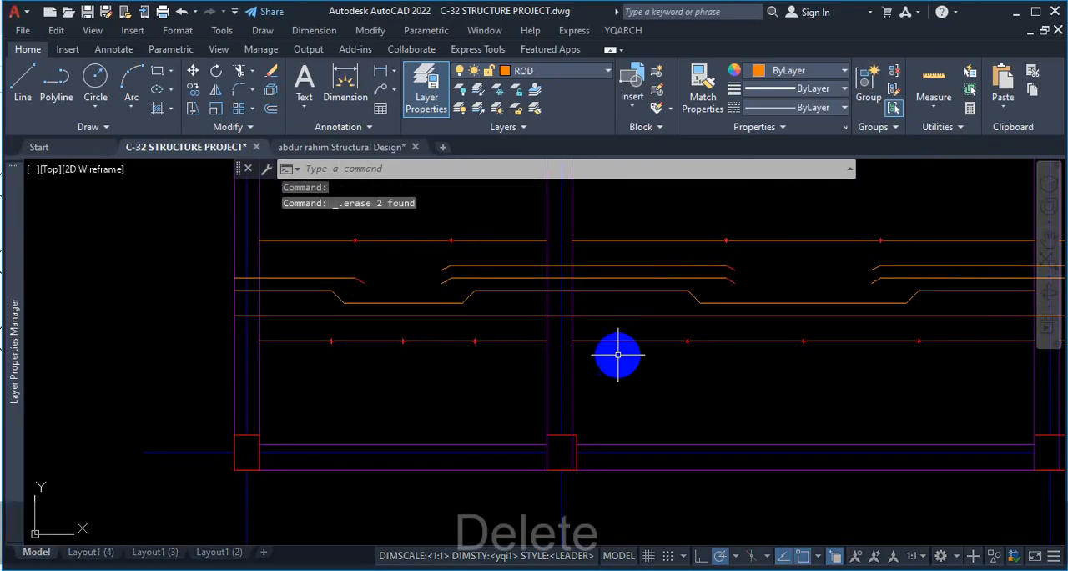
Check the slab reinforcement detail on page 20 of DETAIL STRUCTURAL DRAWINGS.pdf and return to C-32 STRUCTURE PROJECT.dwg.
scroll(574, 276, "down", 5)
scroll(806, 325, "up", 4)
scroll(434, 300, "down", 2)
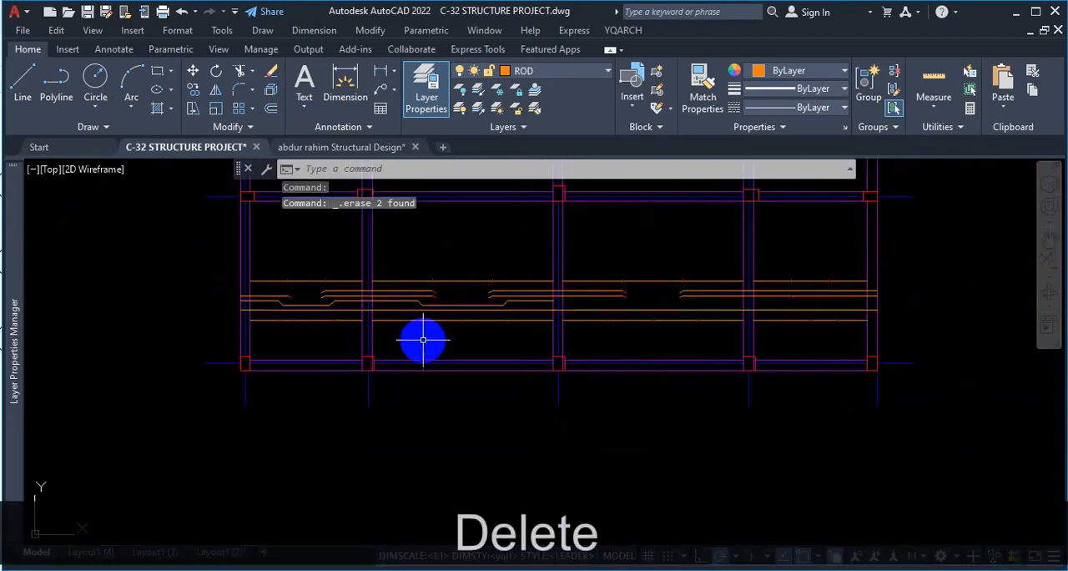
scroll(509, 350, "down", 3)
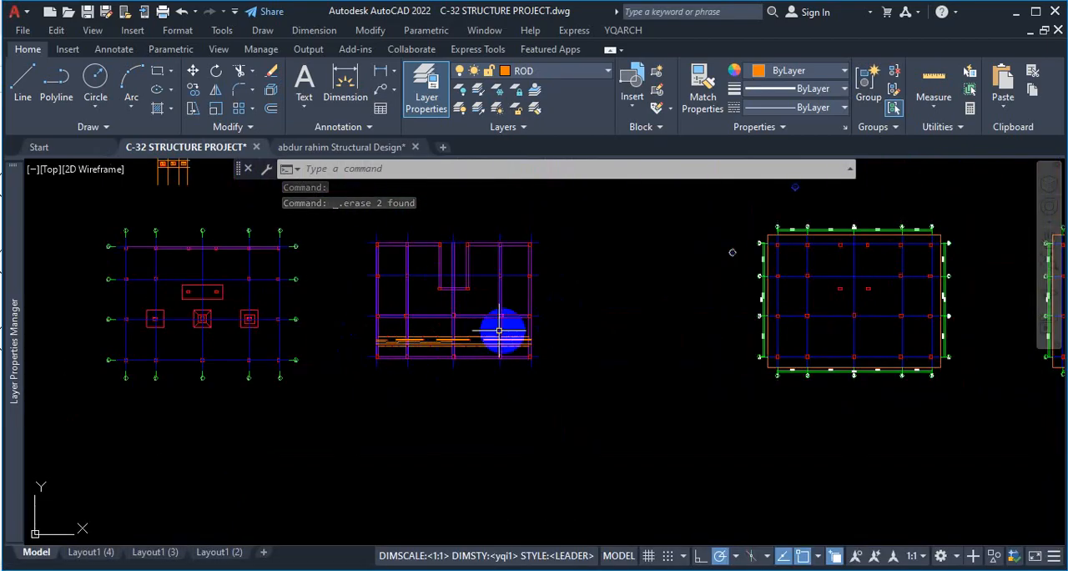
left_click(559, 570)
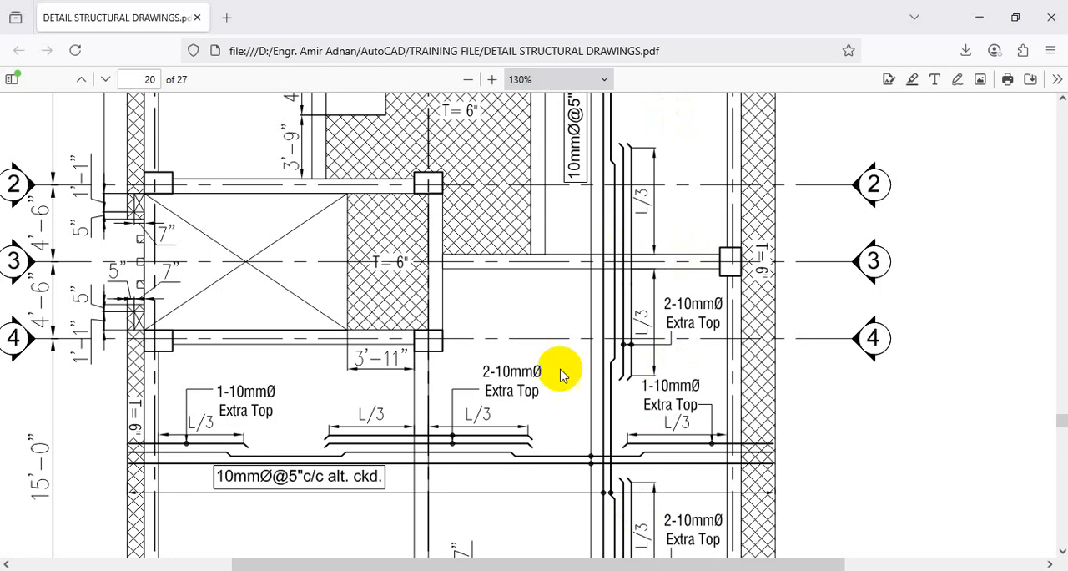
mouse_move(509, 570)
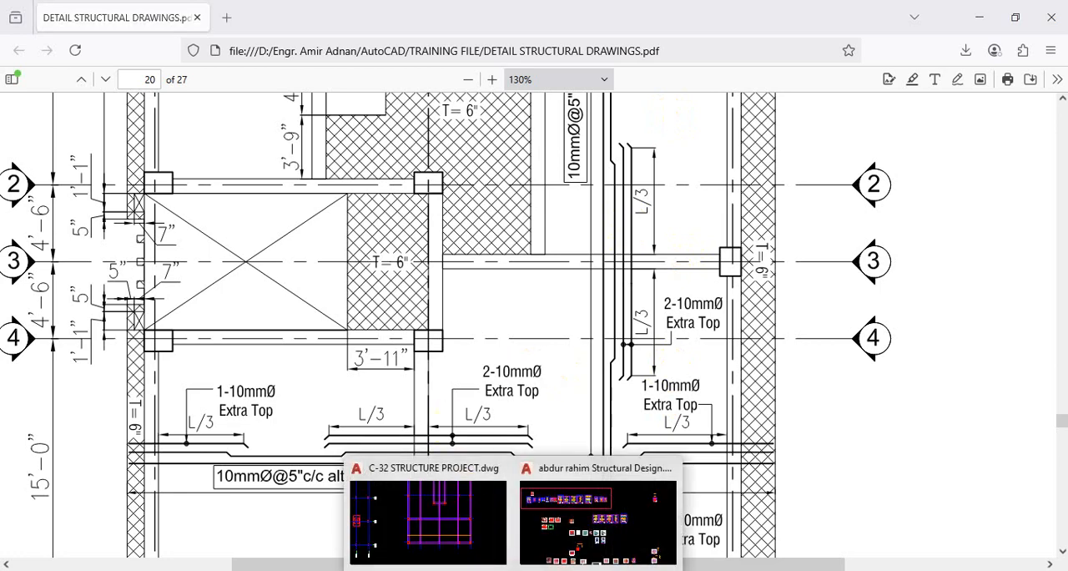
left_click(453, 517)
Copy the whole beam layout with its slab reinforcement straight down into the empty area below, with Ortho on.
scroll(443, 334, "up", 2)
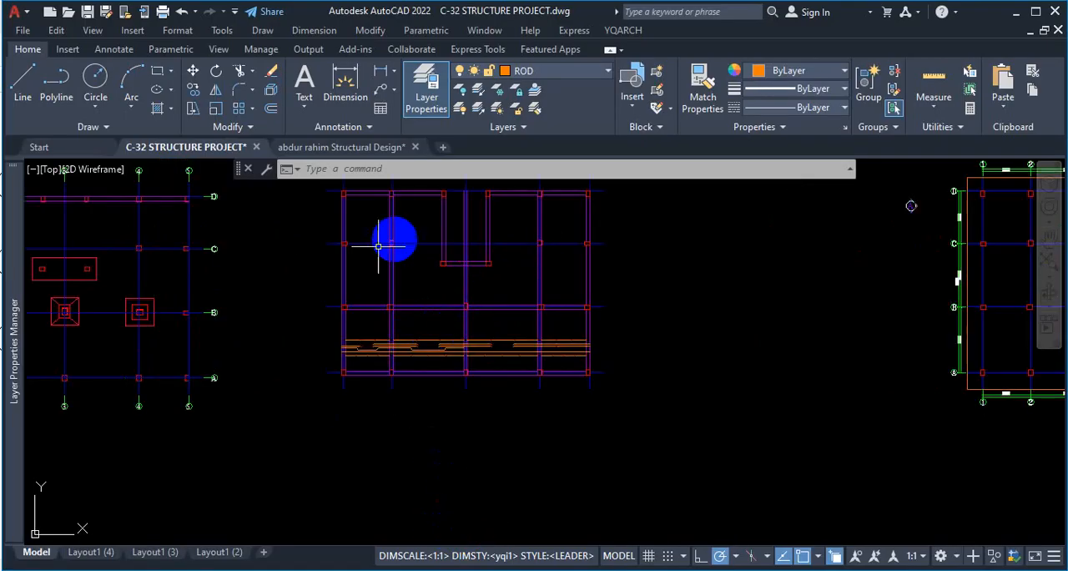
scroll(509, 330, "down", 5)
left_click(567, 278)
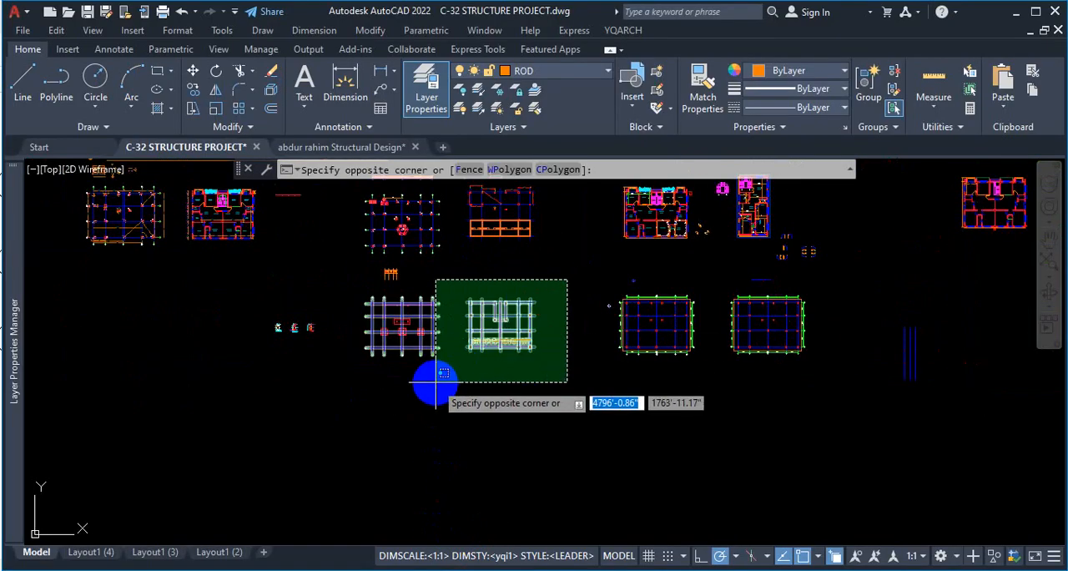
left_click(460, 375)
type("co")
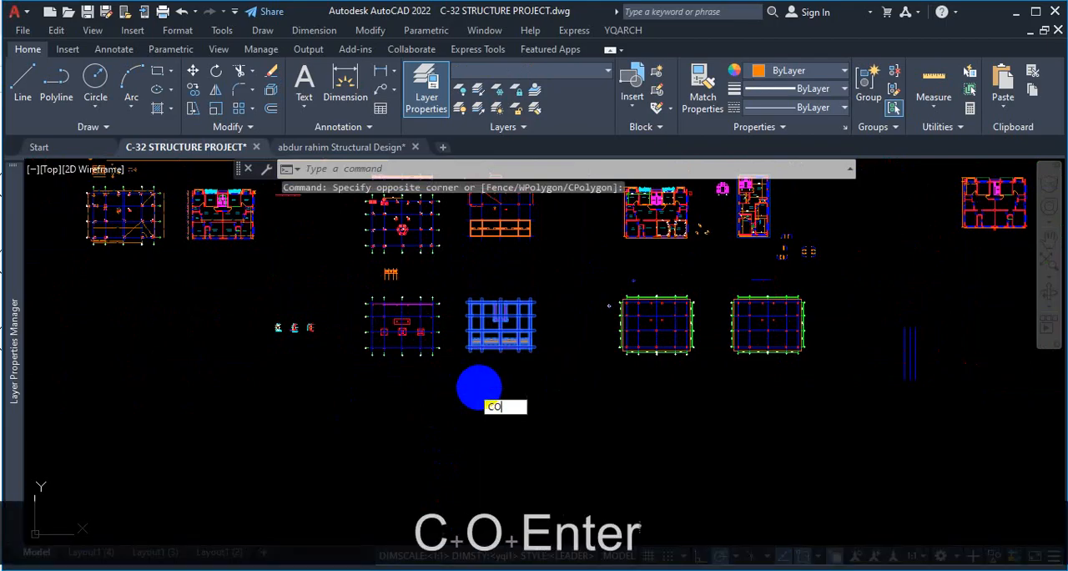
key("Return")
left_click(472, 389)
scroll(493, 437, "down", 3)
scroll(564, 499, "up", 3)
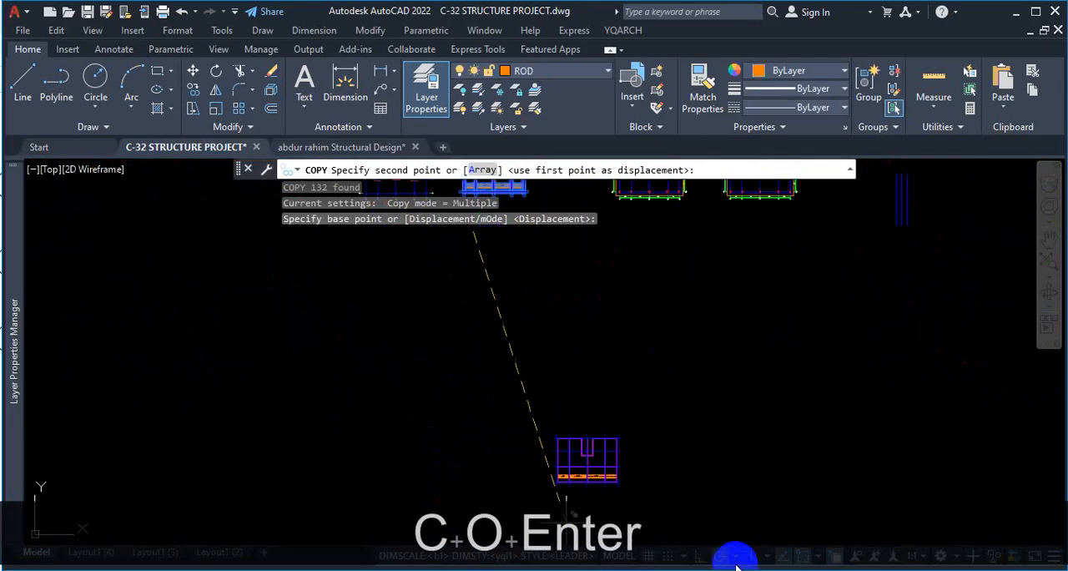
left_click(701, 555)
left_click(537, 333)
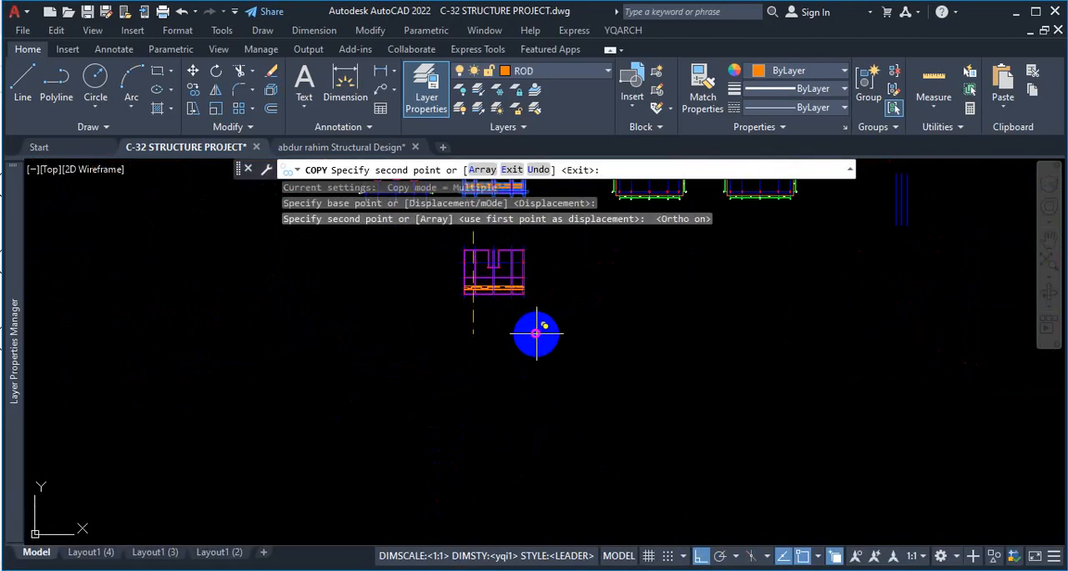
key("Escape")
Erase all the reinforcement bars from the copied beam layout's lowest row of bays.
scroll(500, 283, "up", 3)
left_click(221, 260)
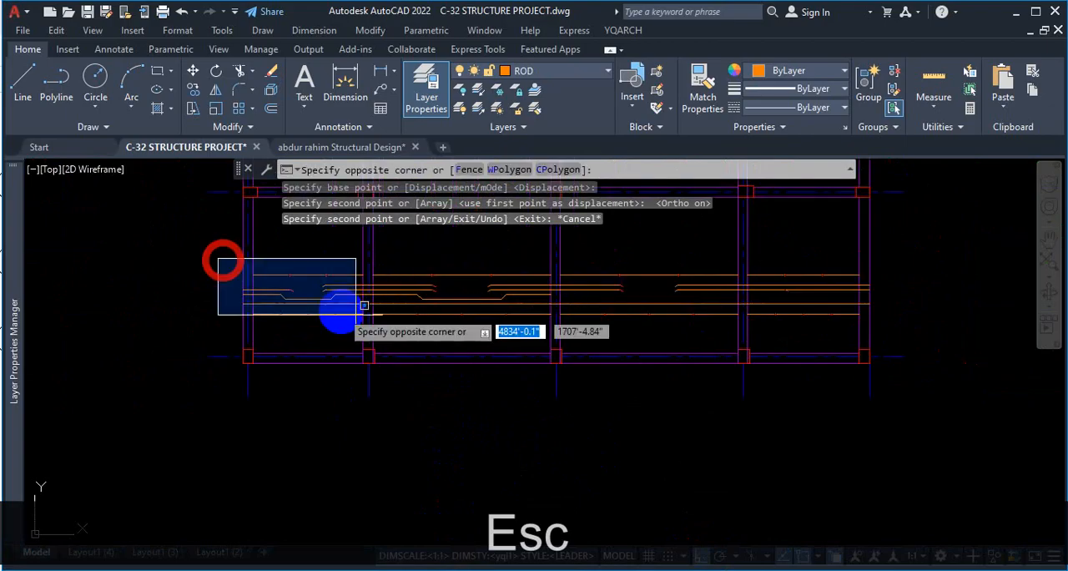
left_click(896, 323)
key("Delete")
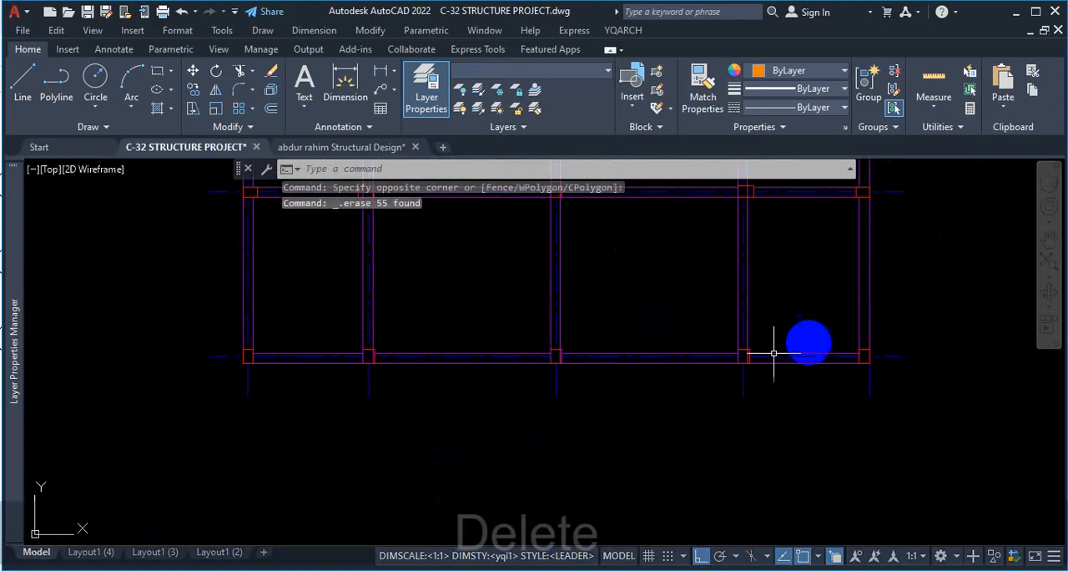
Copy the upper-right top beam's two edge lines and its gridline 11'-0" straight down, onto the next row of columns.
scroll(544, 402, "down", 5)
scroll(584, 242, "up", 2)
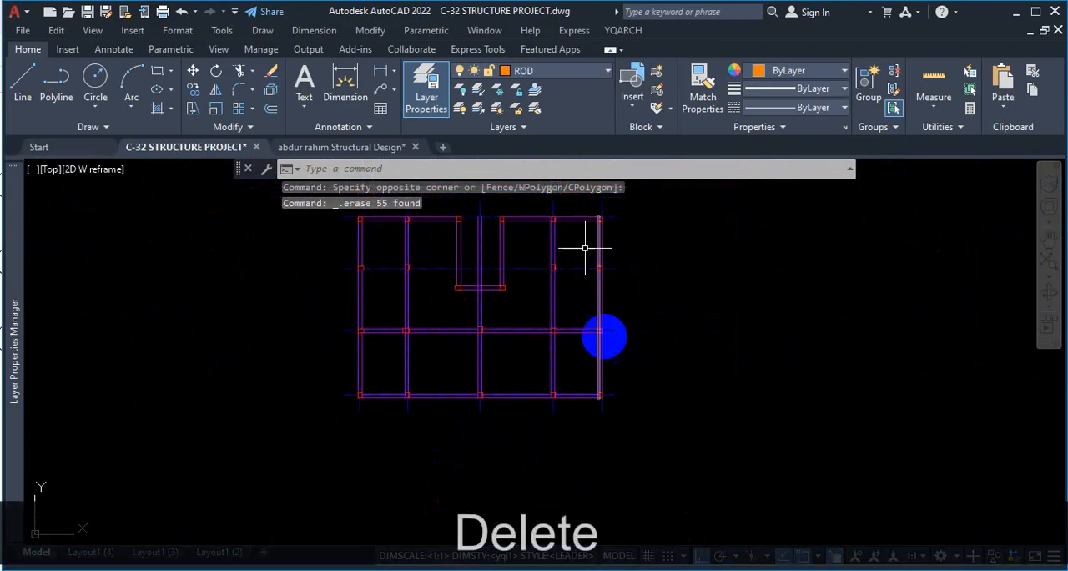
scroll(560, 317, "up", 4)
scroll(689, 329, "down", 5)
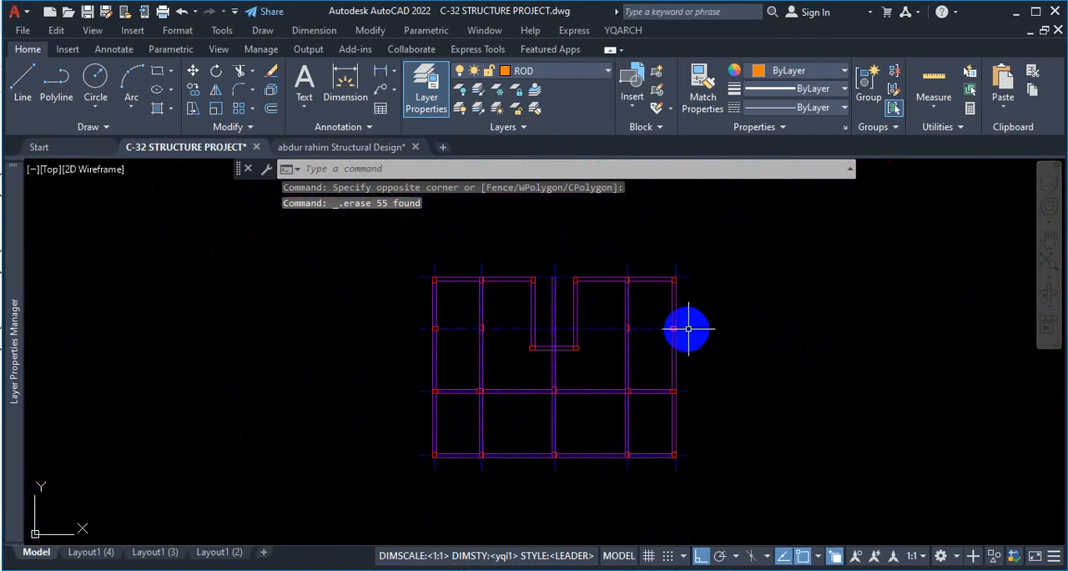
scroll(639, 408, "up", 4)
scroll(680, 323, "down", 4)
scroll(615, 341, "up", 5)
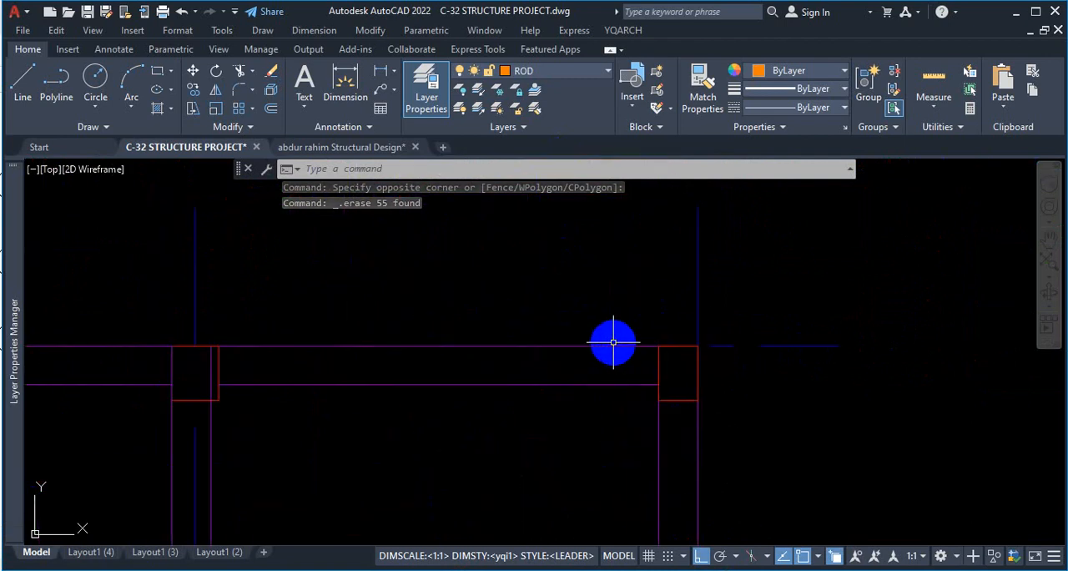
left_click(615, 342)
left_click(575, 351)
left_click(600, 381)
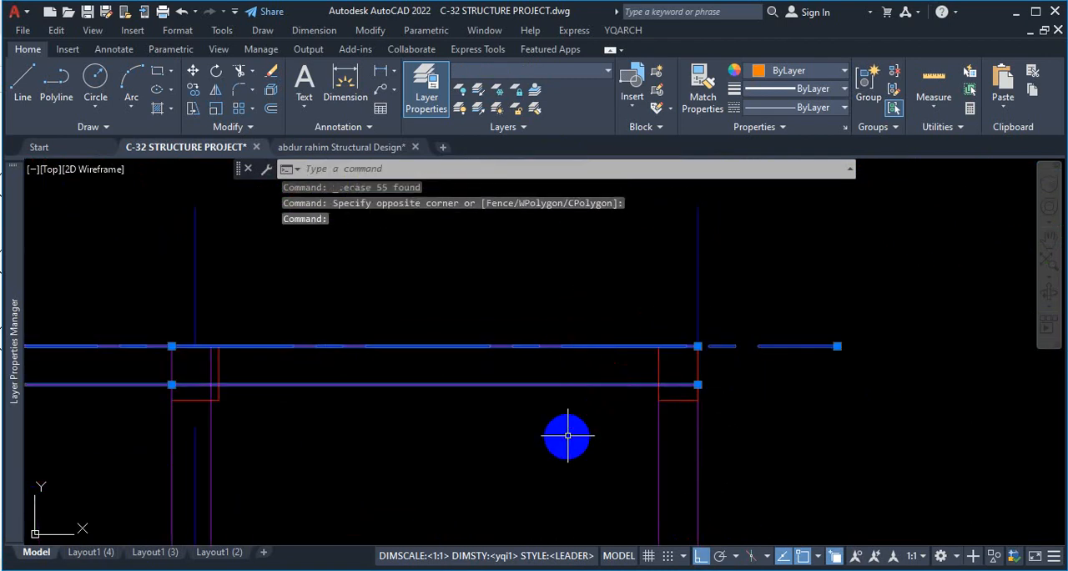
type("co")
key("Return")
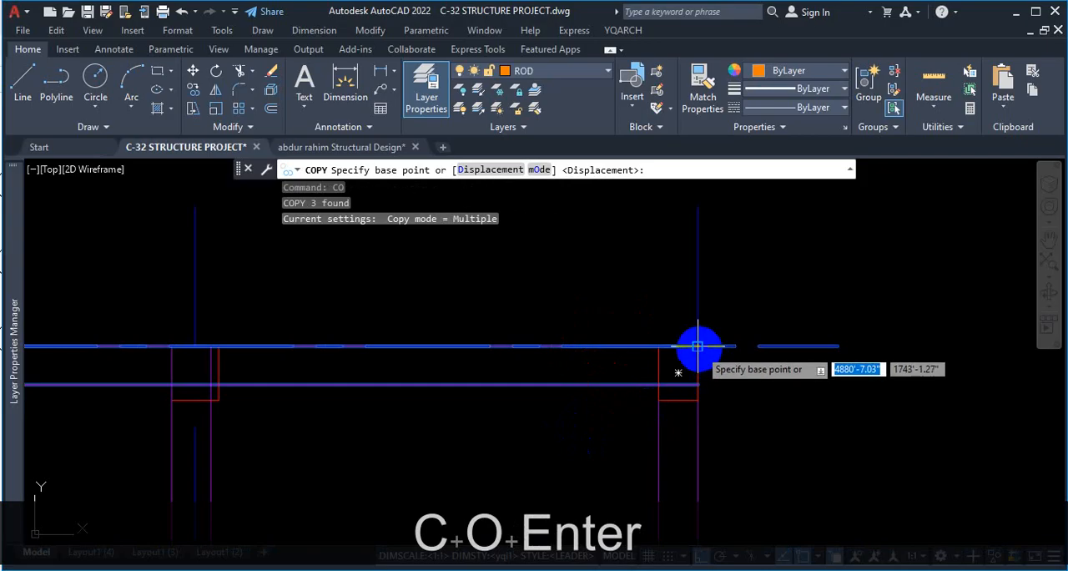
left_click(697, 345)
scroll(677, 257, "down", 5)
scroll(693, 364, "up", 4)
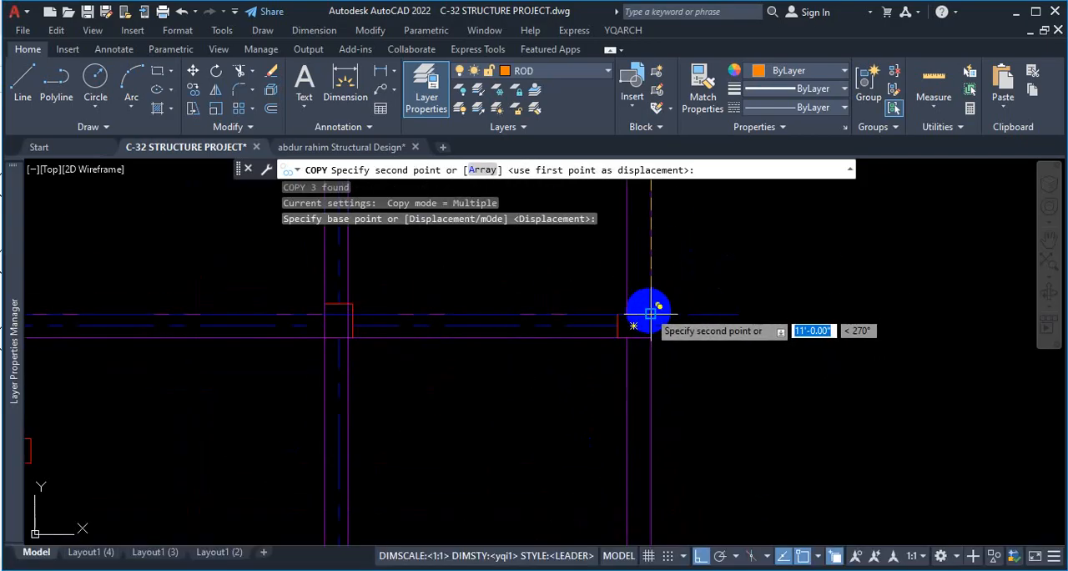
left_click(651, 312)
scroll(636, 230, "down", 3)
scroll(698, 369, "down", 3)
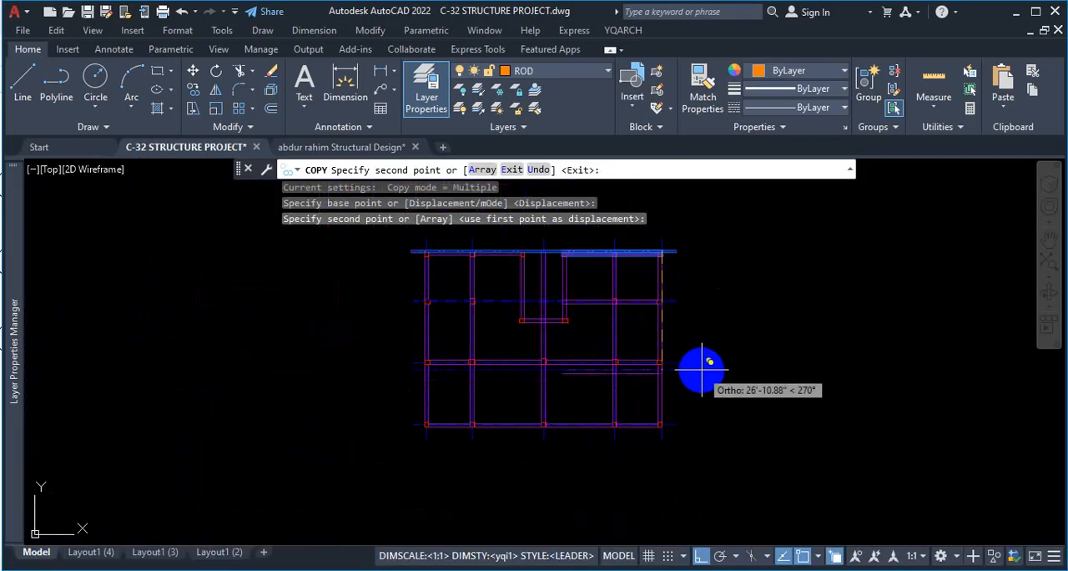
key("Escape")
key("Escape")
Enable the Nearest object snap and try to draw a line from the top beam of the upper-right end bay.
scroll(537, 313, "up", 2)
scroll(670, 299, "up", 2)
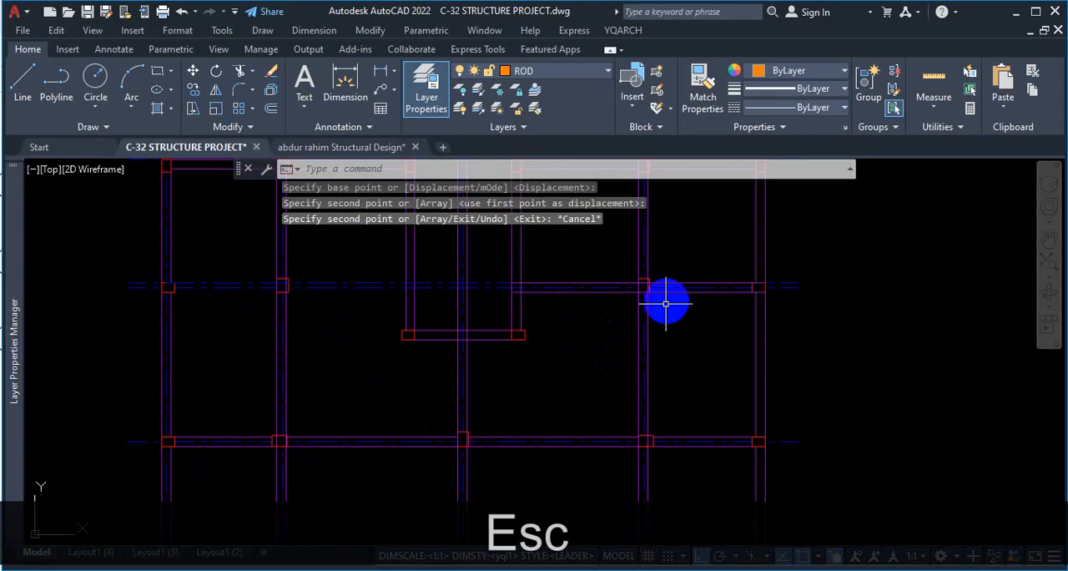
scroll(665, 307, "down", 6)
scroll(720, 308, "up", 4)
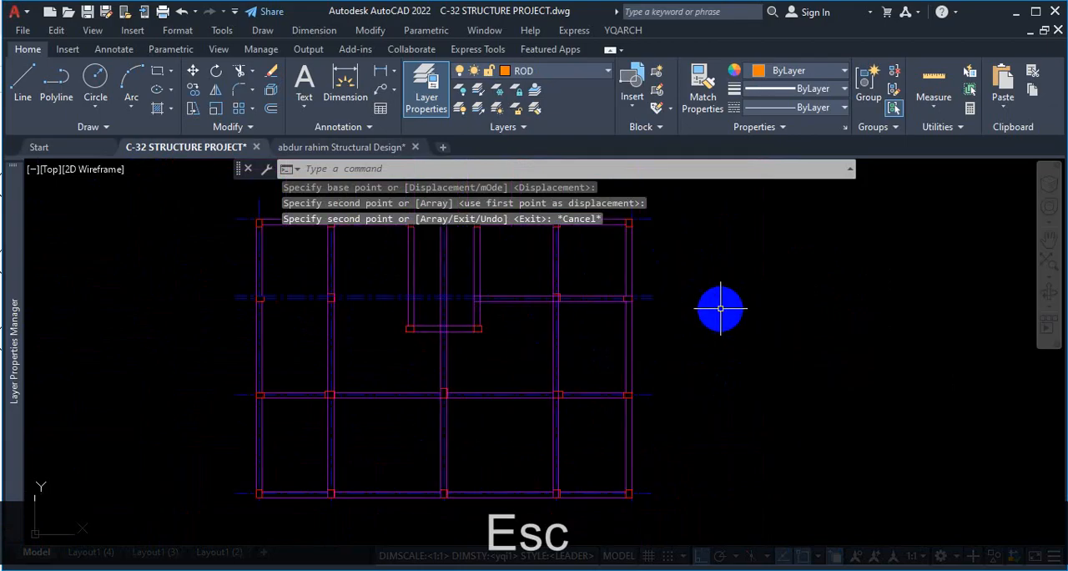
left_click(24, 81)
scroll(594, 247, "up", 3)
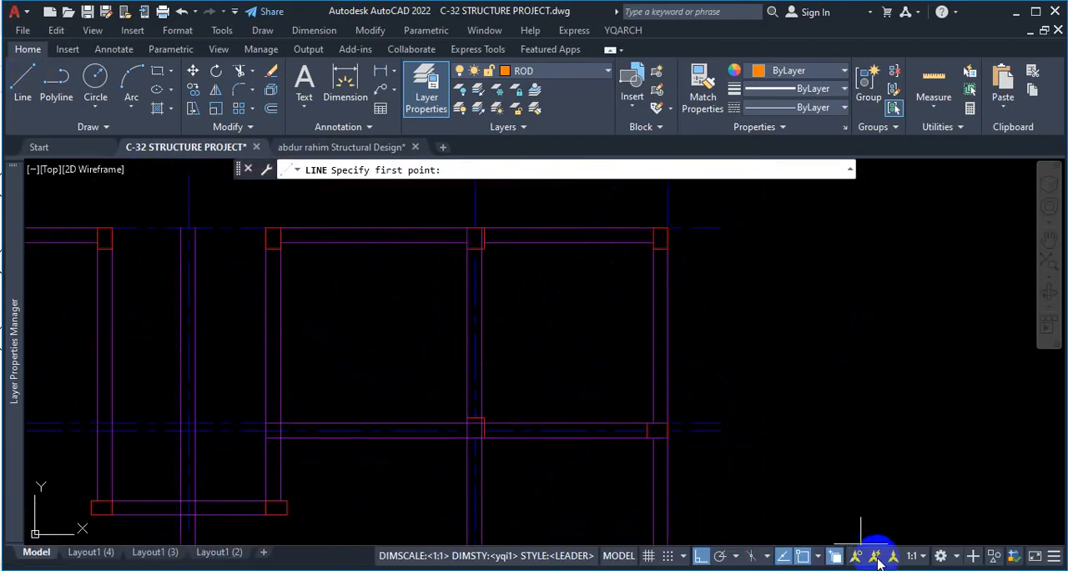
left_click(821, 556)
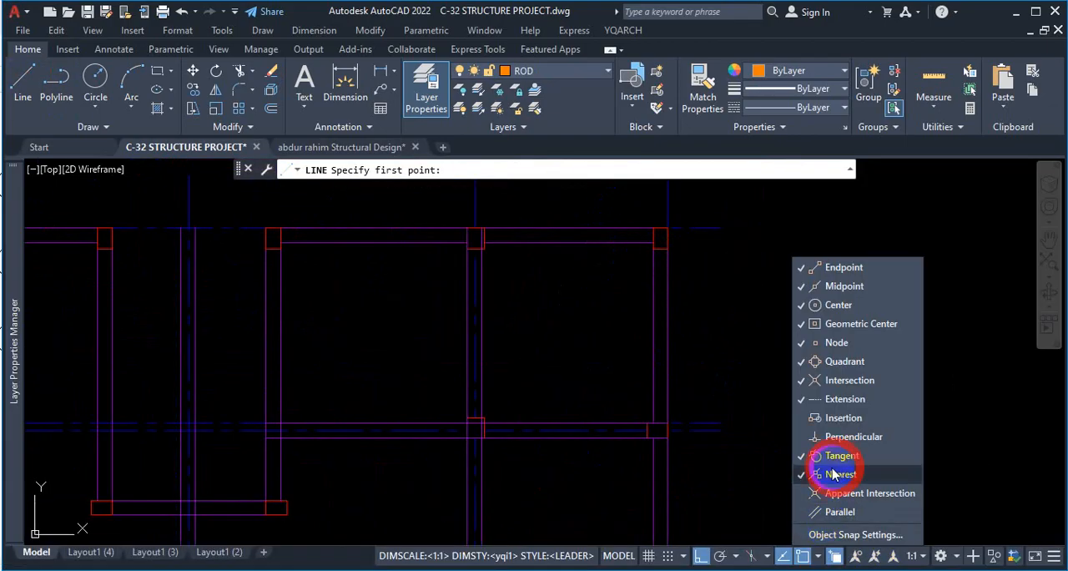
left_click(603, 328)
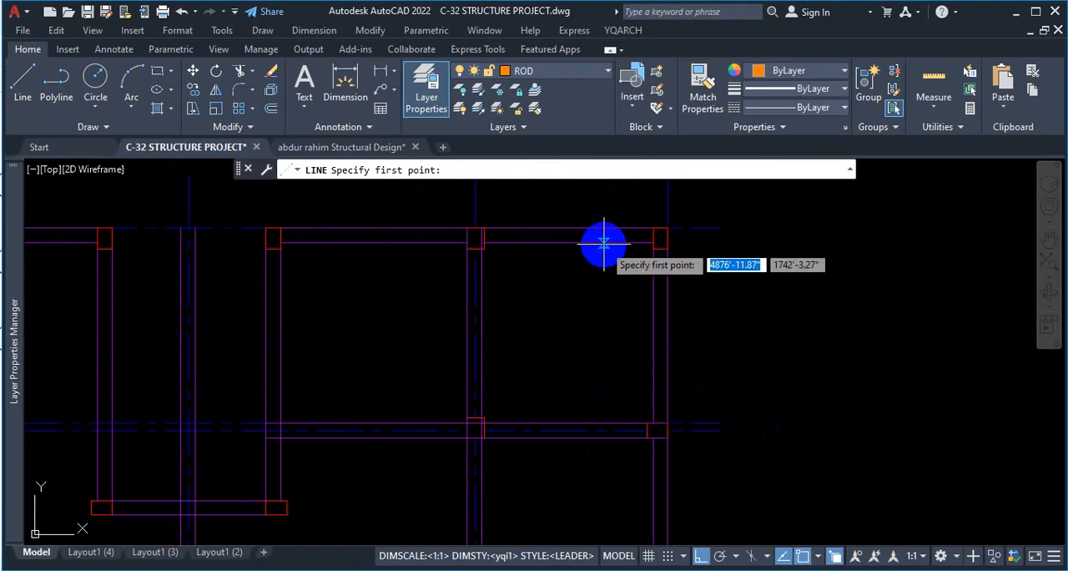
left_click(604, 243)
scroll(587, 221, "down", 3)
scroll(592, 317, "up", 1)
key("Escape")
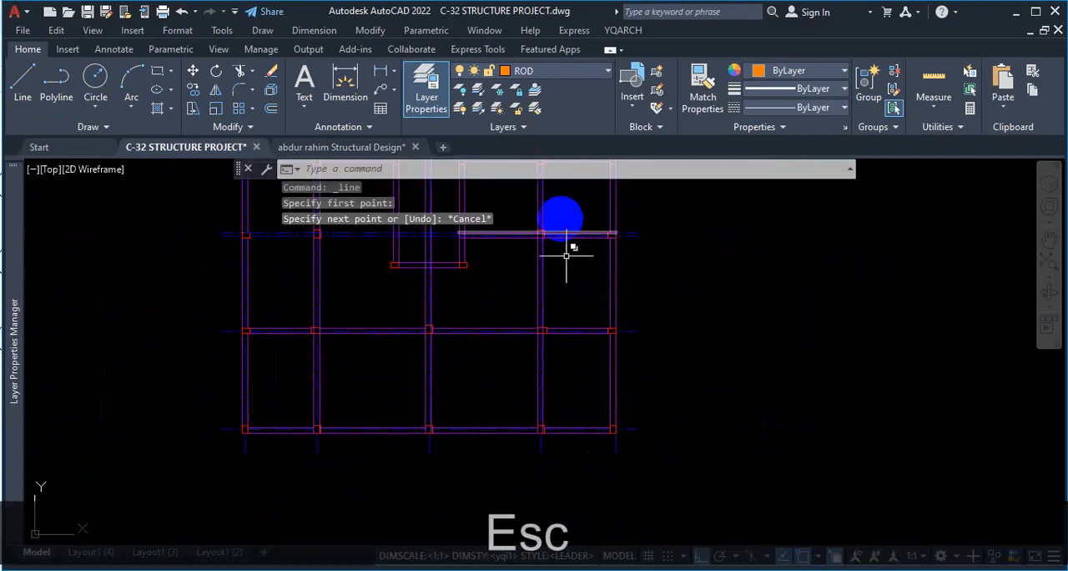
Turn off the Nearest object snap and abandon the restarted Line command.
scroll(584, 317, "down", 3)
key("space")
scroll(581, 284, "up", 5)
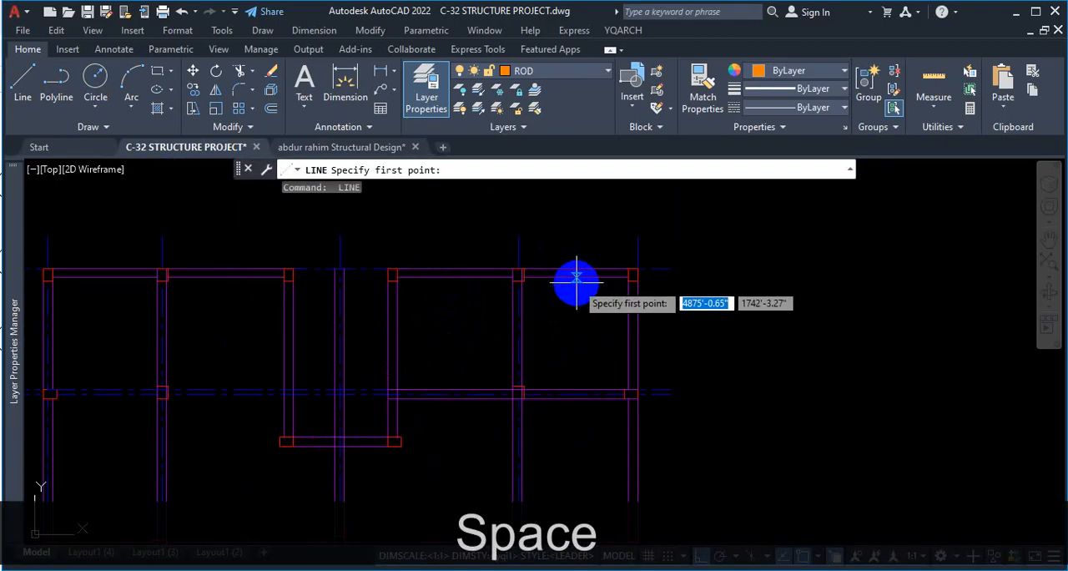
scroll(572, 277, "up", 2)
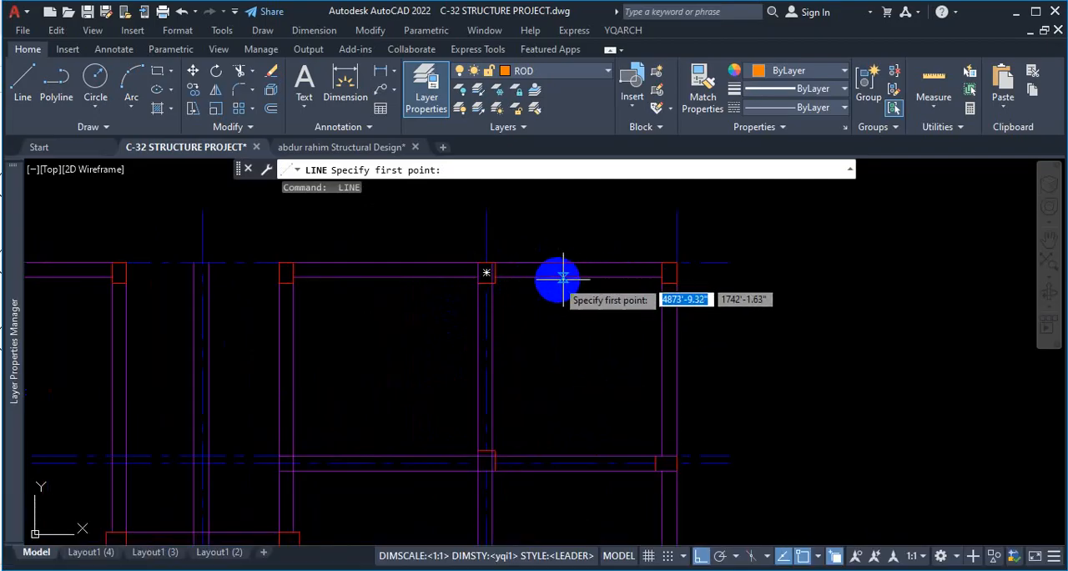
left_click(817, 555)
left_click(844, 479)
key("Escape")
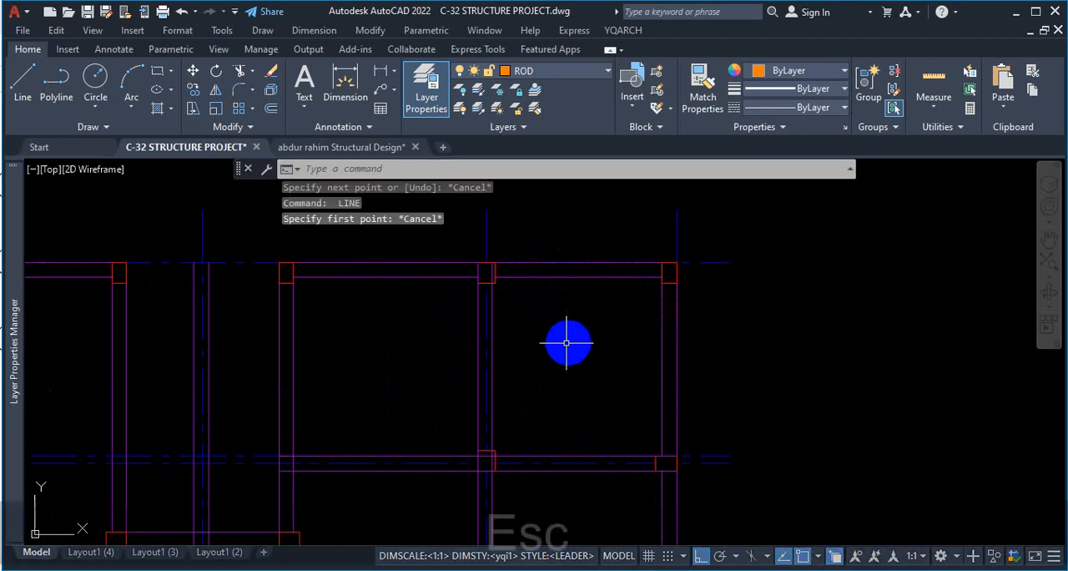
left_click(23, 84)
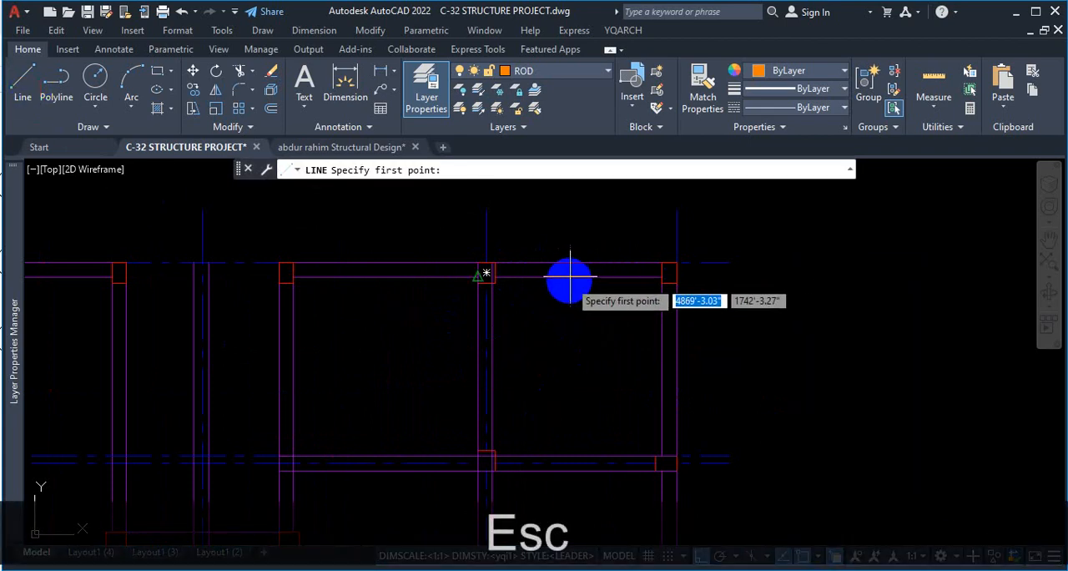
left_click(819, 559)
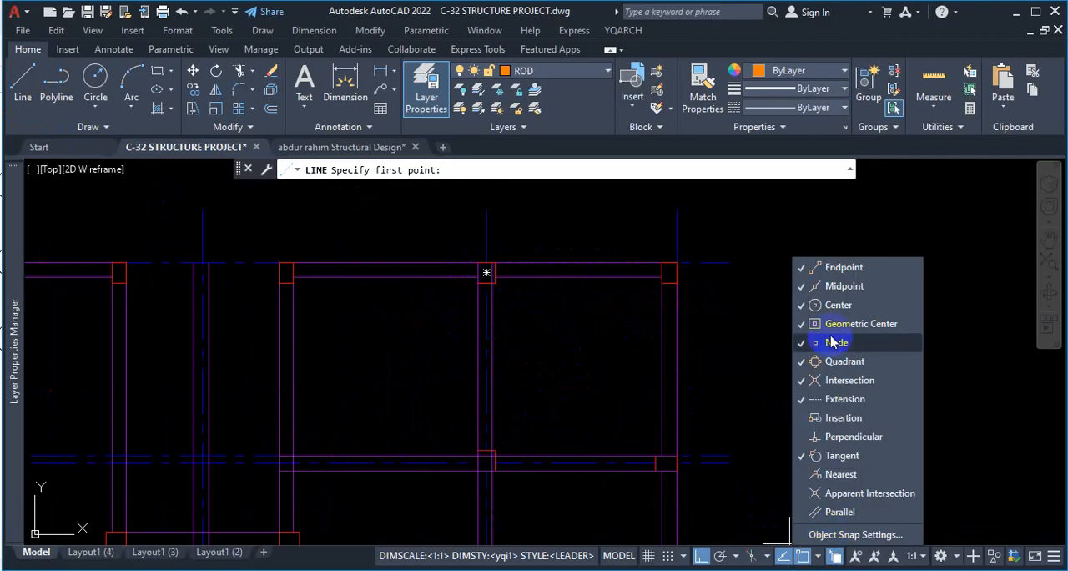
left_click(560, 333)
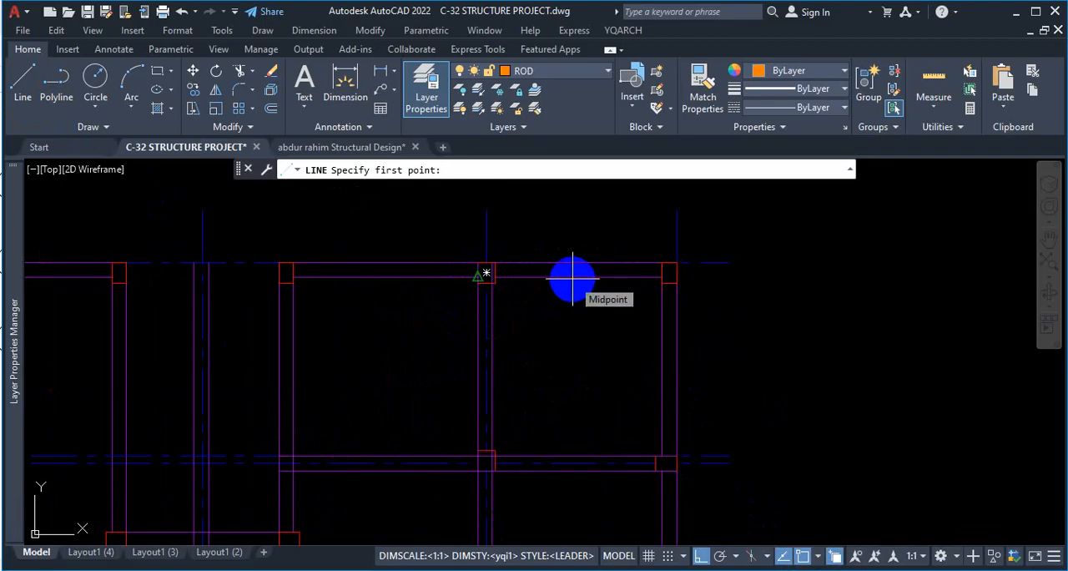
key("ctrl+1")
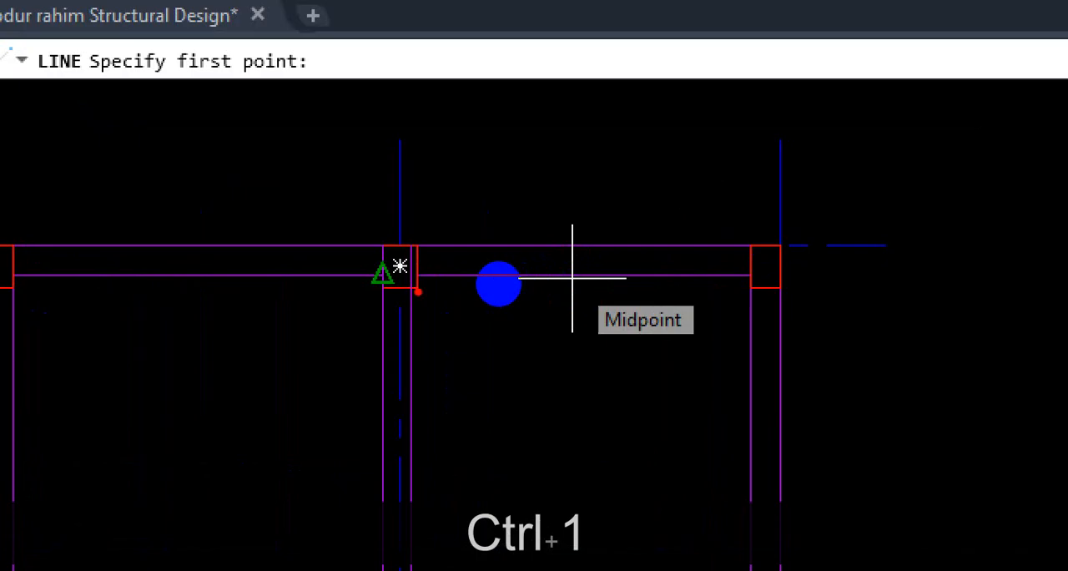
key("Escape")
scroll(500, 363, "up", 5)
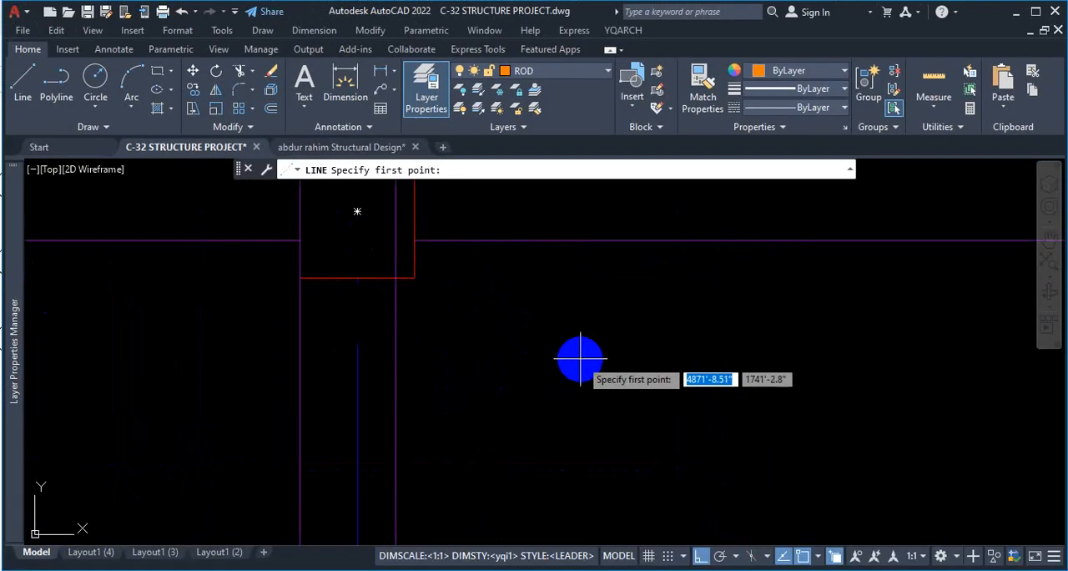
key("Escape")
Erase the wipeout behind the top-row column at the inner side of the upper-right end bay.
scroll(576, 351, "down", 4)
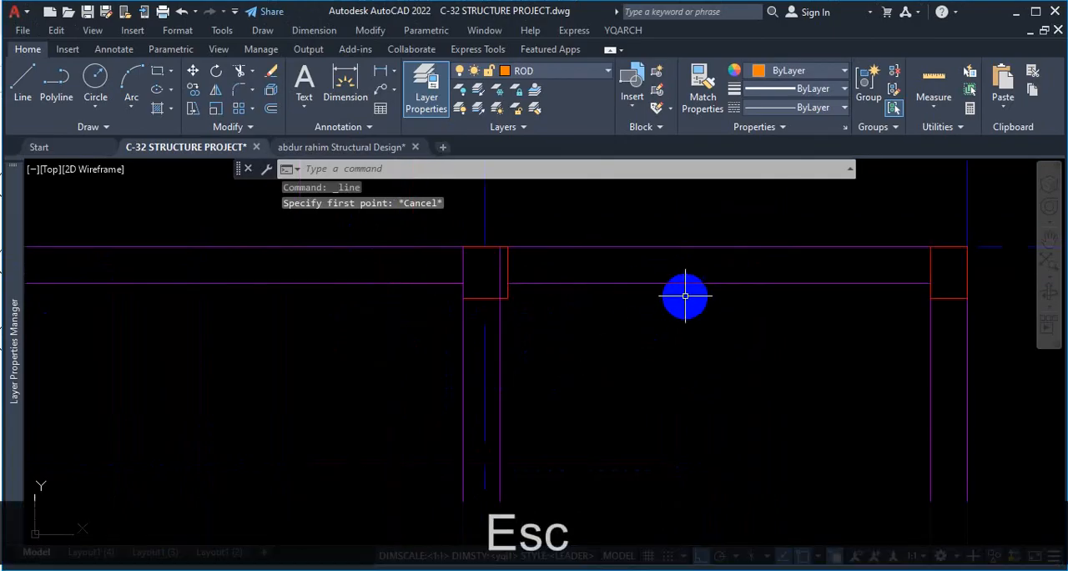
scroll(668, 288, "down", 2)
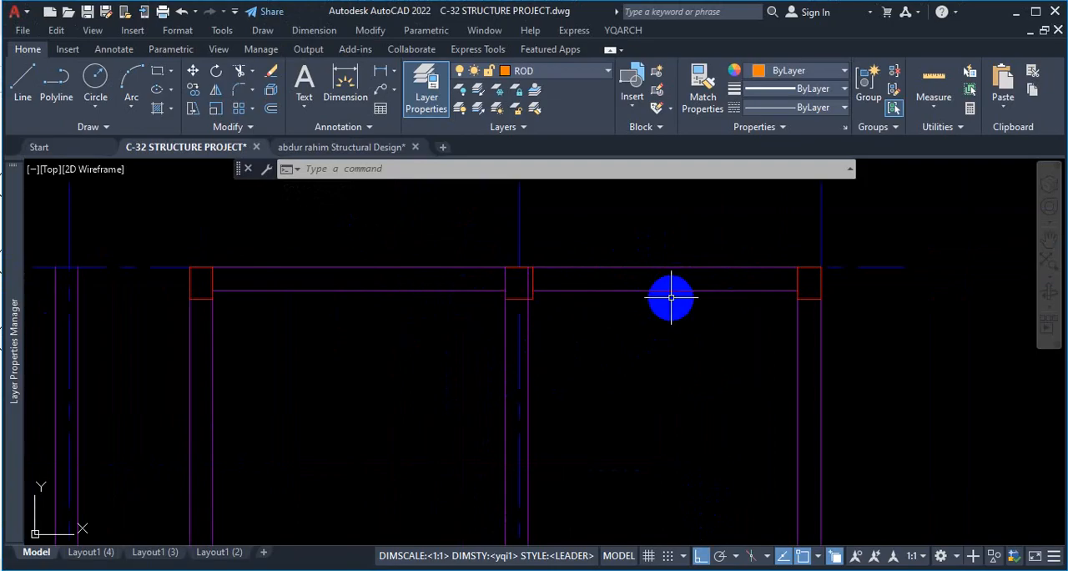
scroll(671, 297, "down", 5)
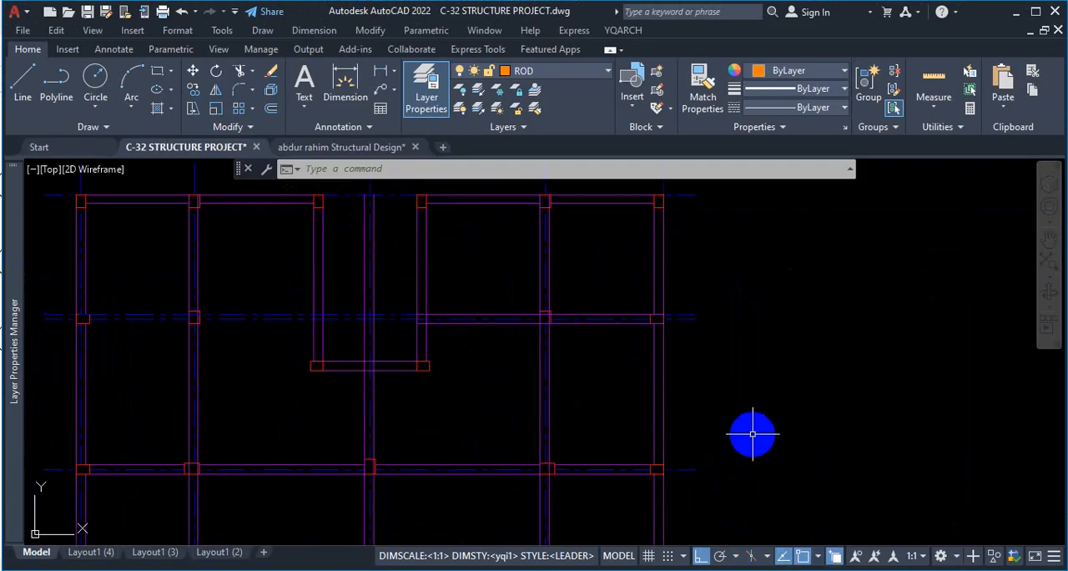
scroll(541, 216, "up", 5)
scroll(493, 234, "up", 4)
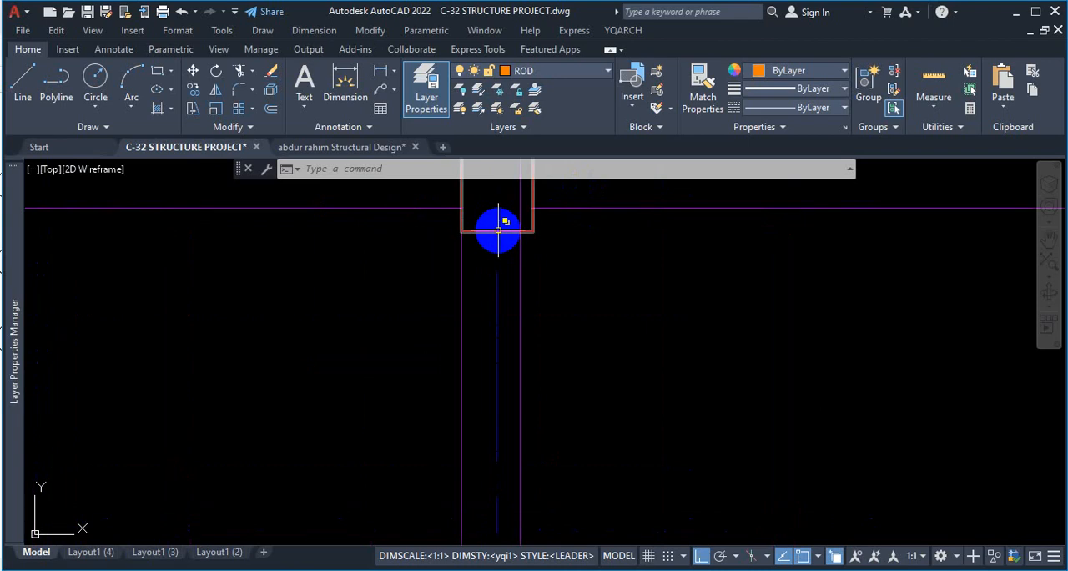
left_click(498, 228)
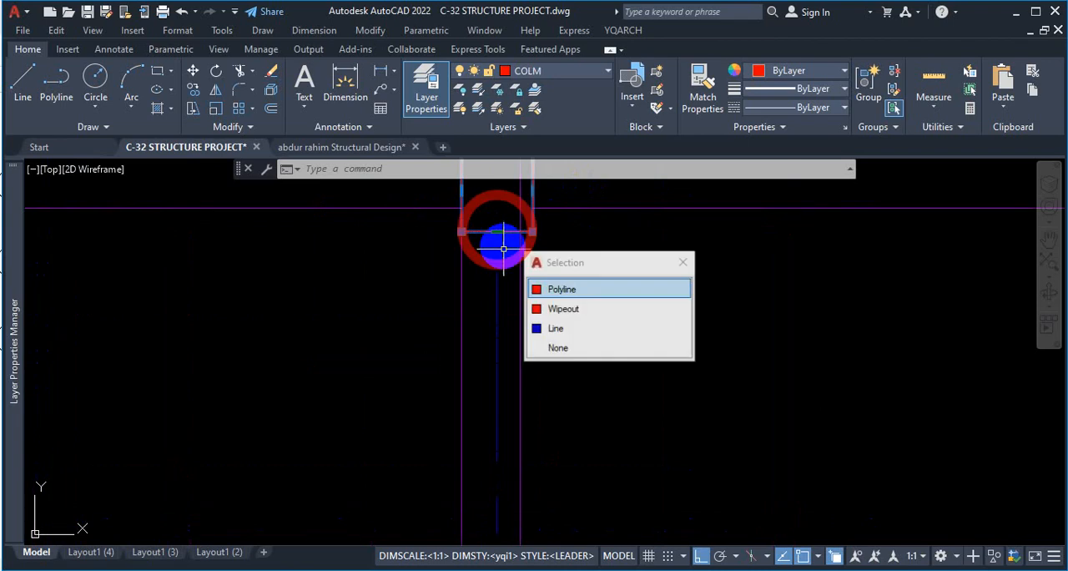
left_click(557, 310)
key("Delete")
Trim away the top beam's lower edge line where it passes through that column.
scroll(584, 398, "up", 3)
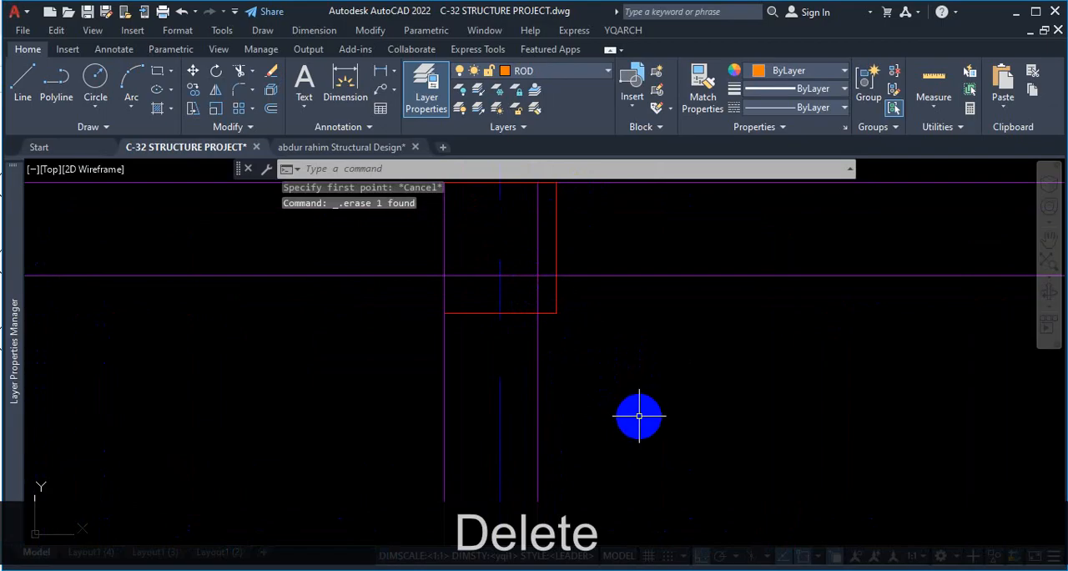
type("trb")
key("space")
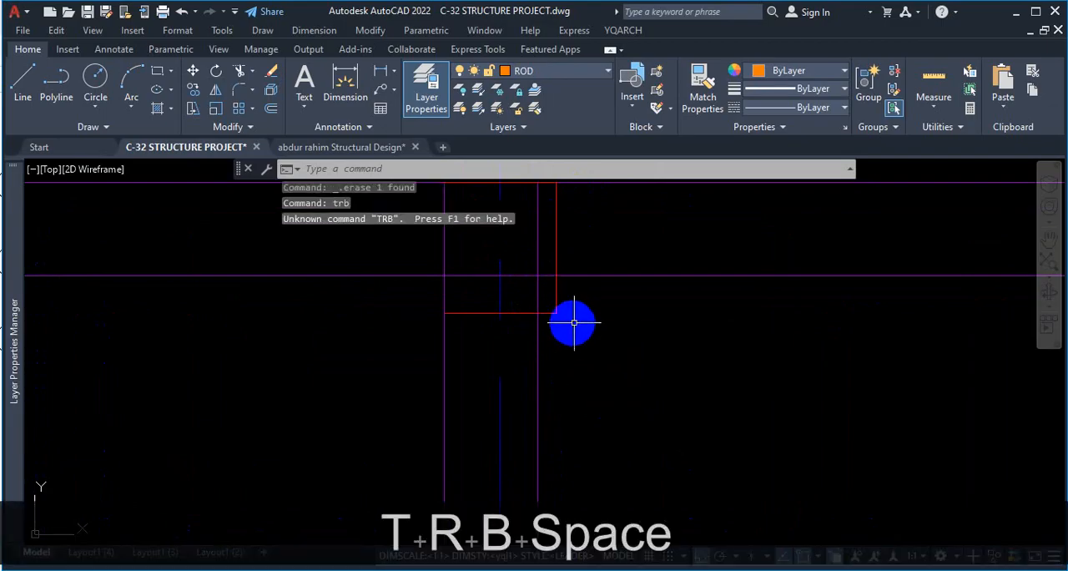
key("Escape")
type("tr")
key("space")
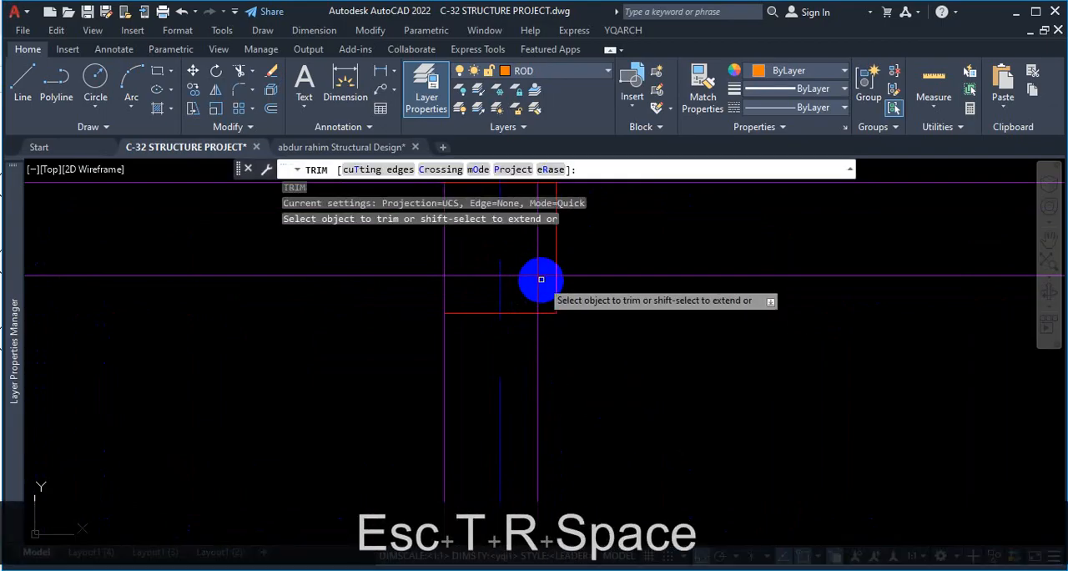
left_click(508, 278)
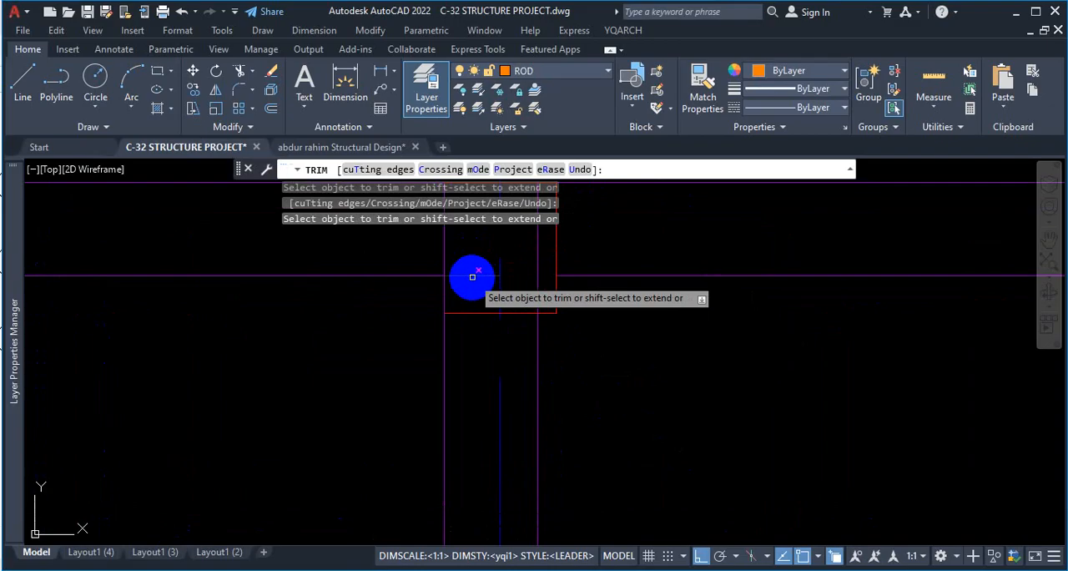
left_click(471, 277)
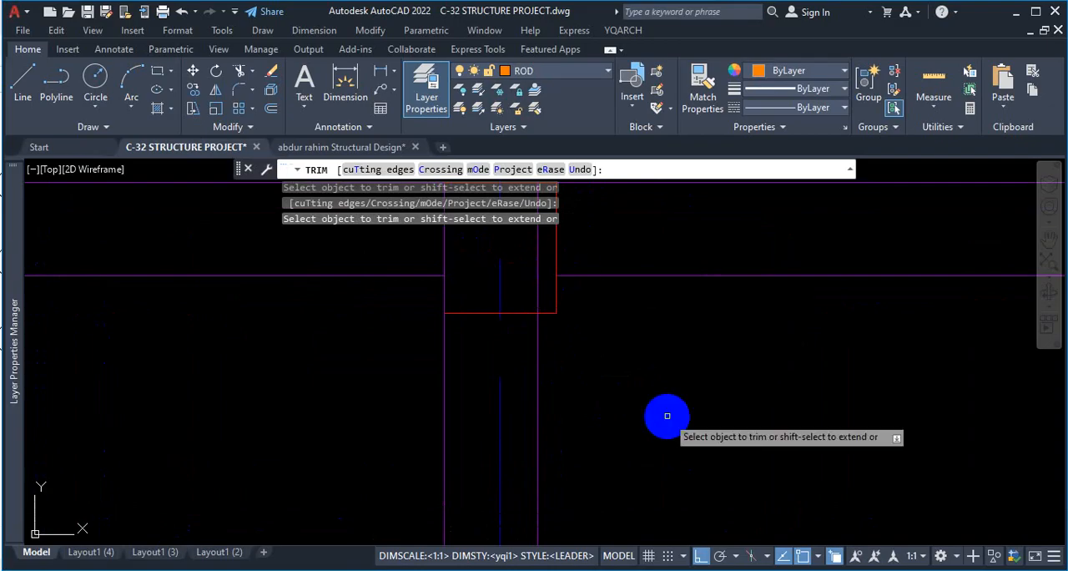
key("Escape")
Start a vertical rod line at the midpoint of the upper-right end bay's top beam lower edge, running down to the lowest beam.
scroll(618, 348, "down", 3)
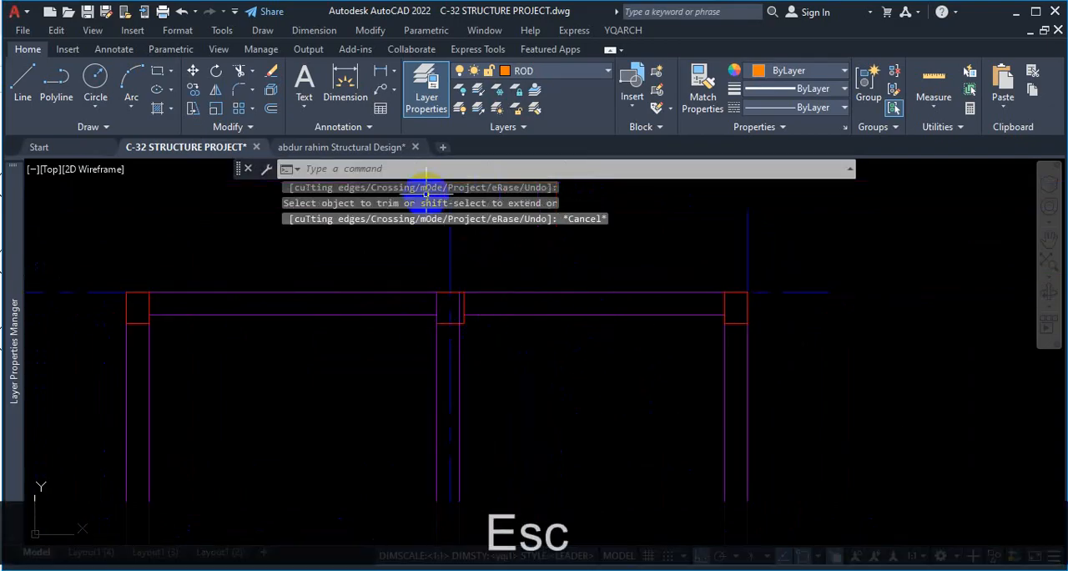
left_click(22, 80)
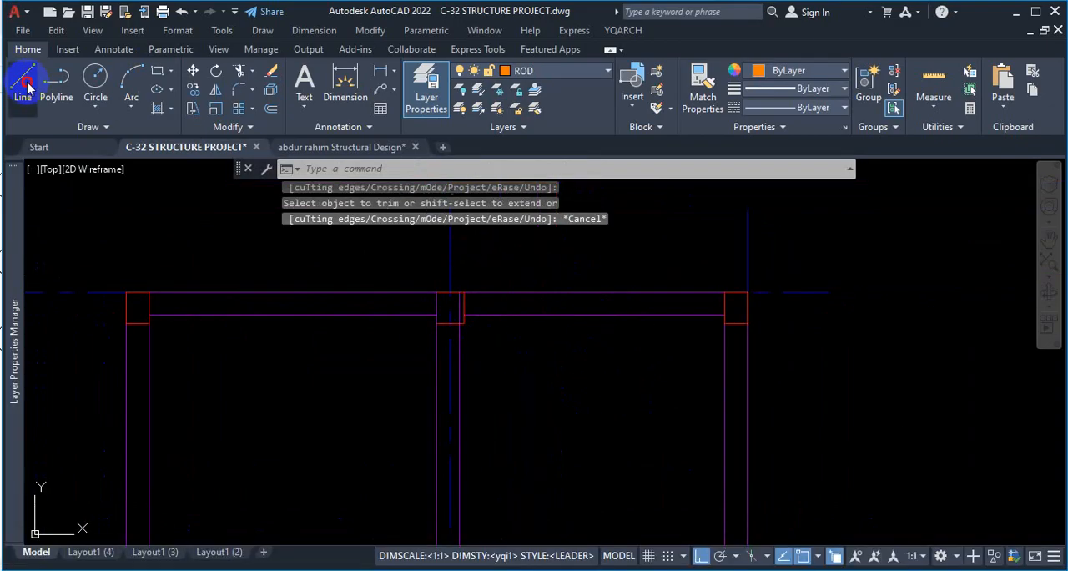
left_click(606, 314)
scroll(615, 281, "down", 2)
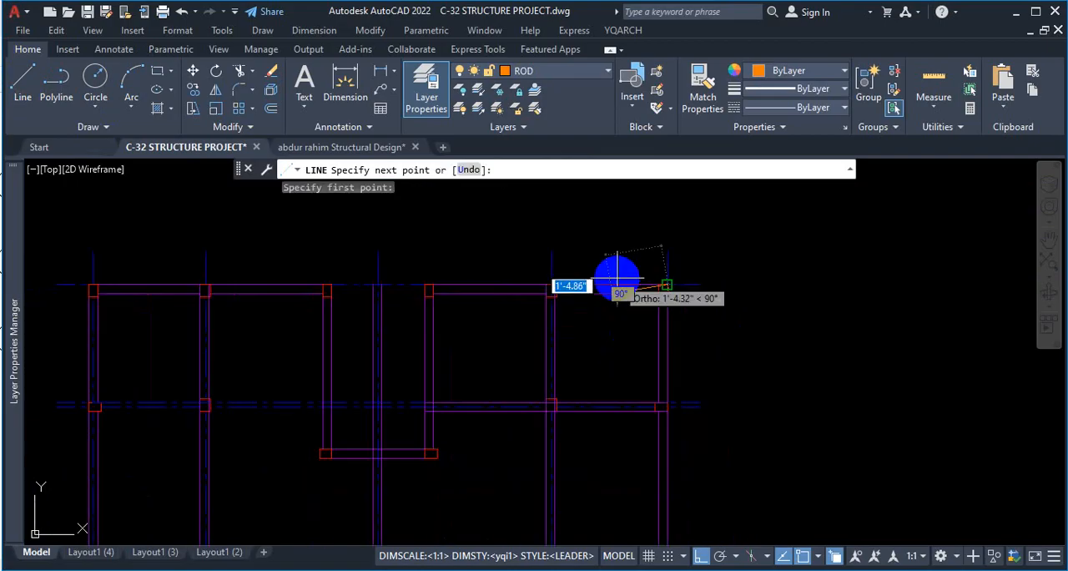
scroll(584, 323, "down", 3)
scroll(584, 367, "up", 4)
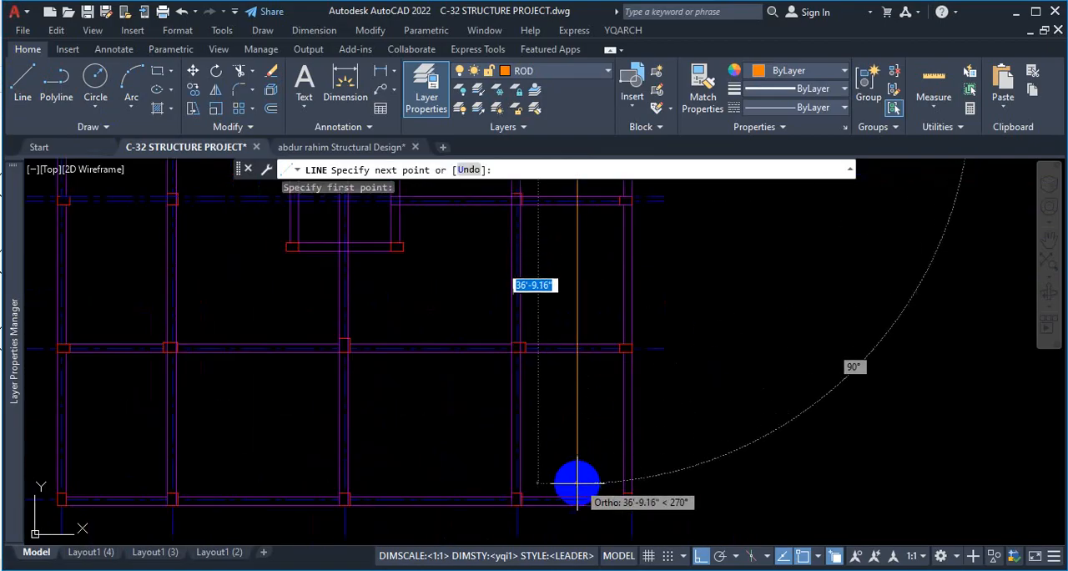
scroll(576, 500, "up", 3)
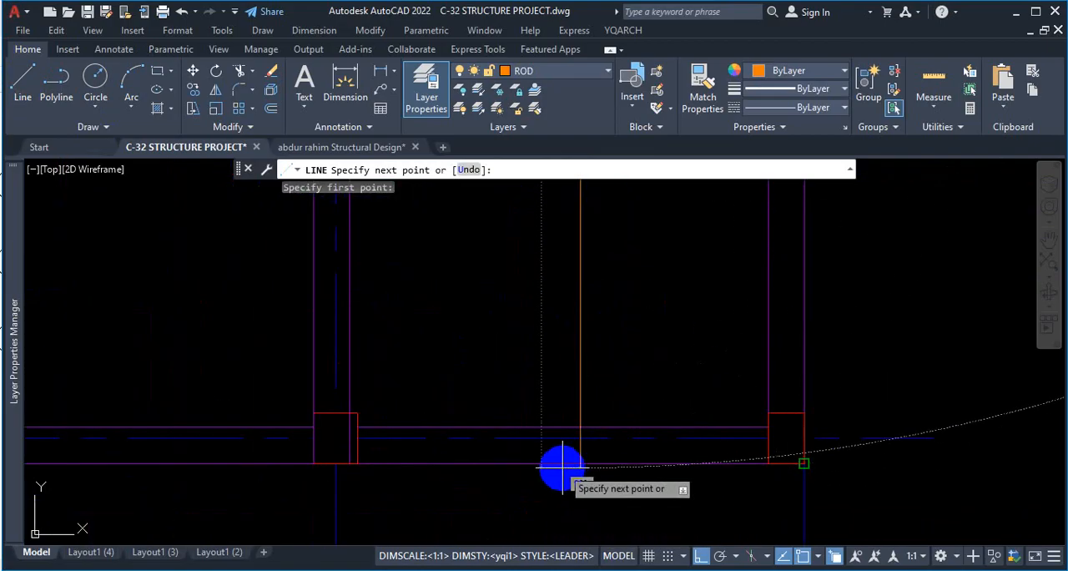
scroll(561, 469, "up", 2)
Enable the Perpendicular object snap and end the rod line perpendicular to the lowest beam's outer edge.
left_click(816, 559)
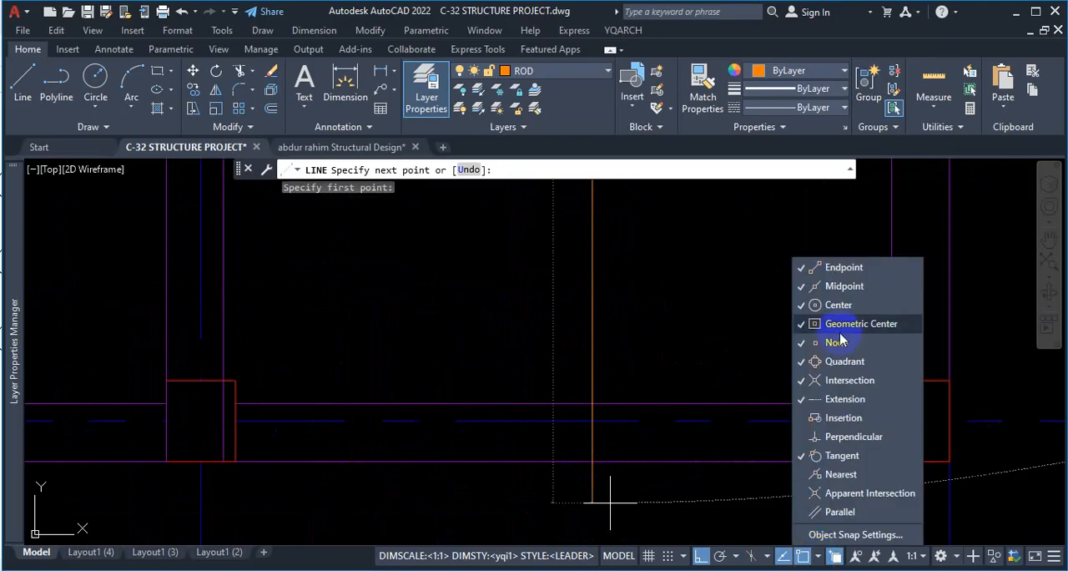
left_click(643, 304)
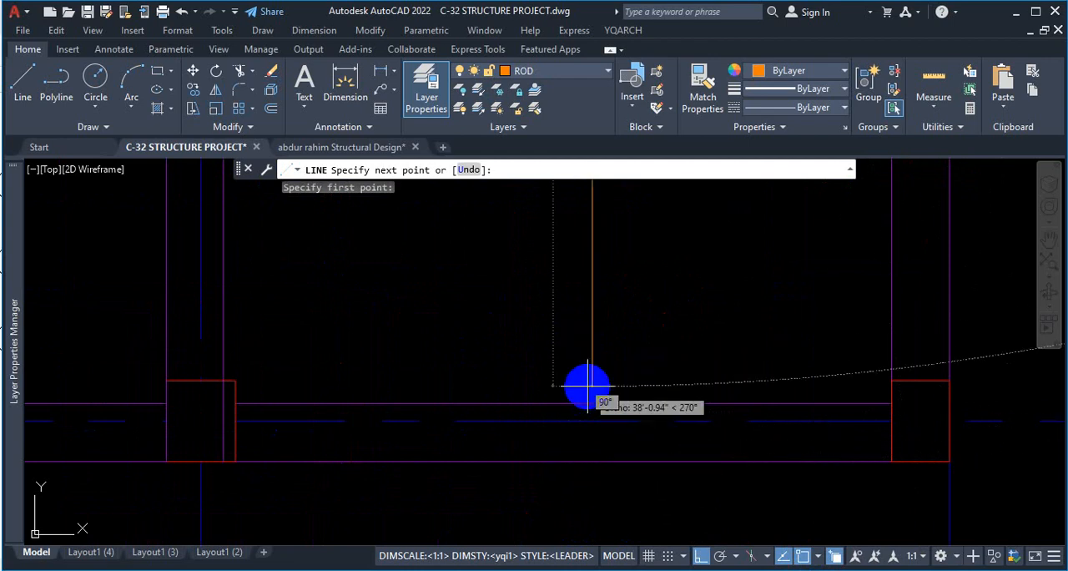
scroll(589, 450, "down", 5)
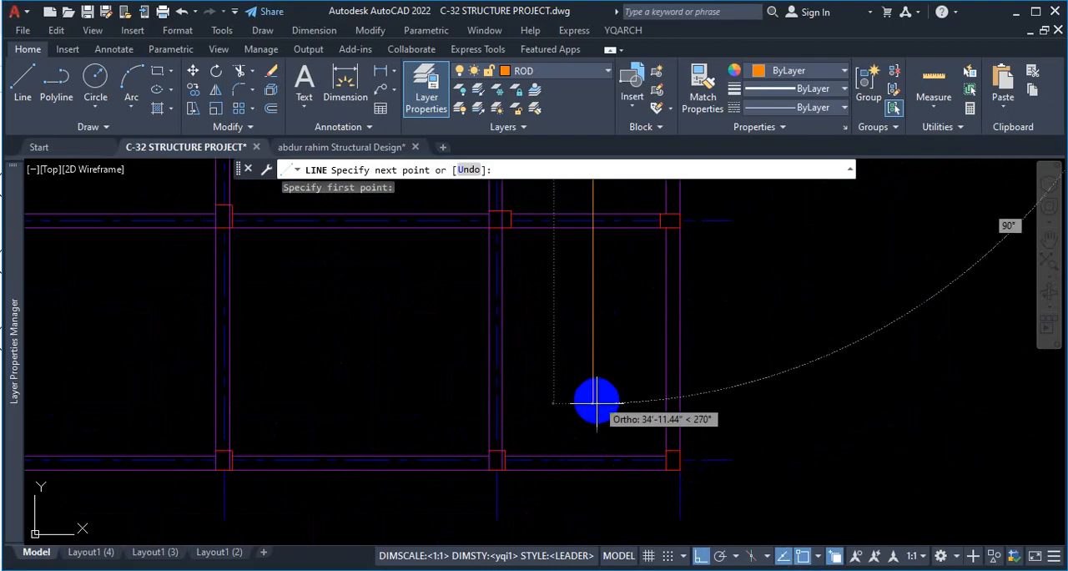
scroll(592, 457, "up", 2)
key("ctrl+1")
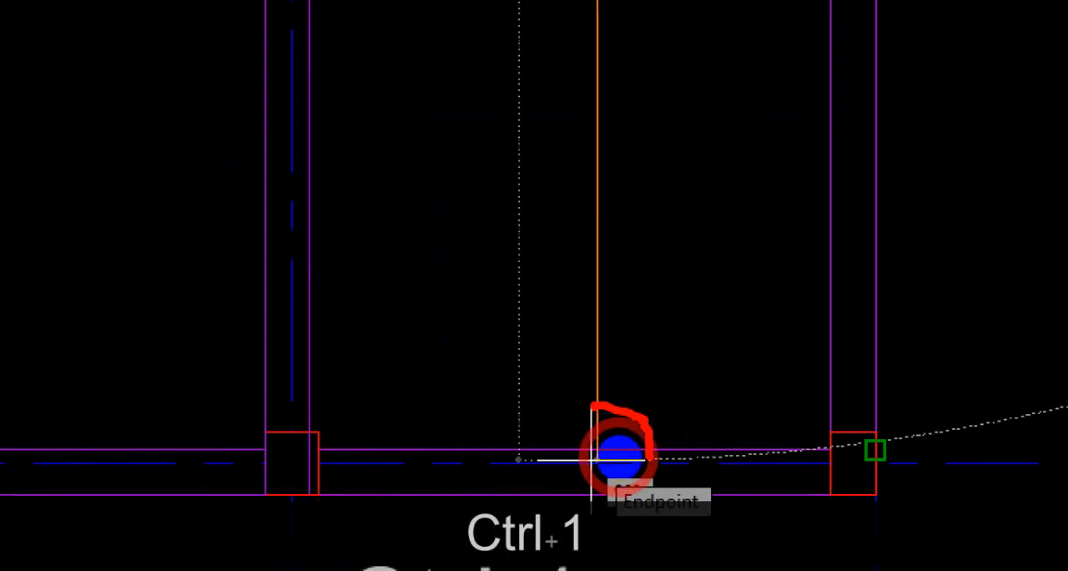
key("Escape")
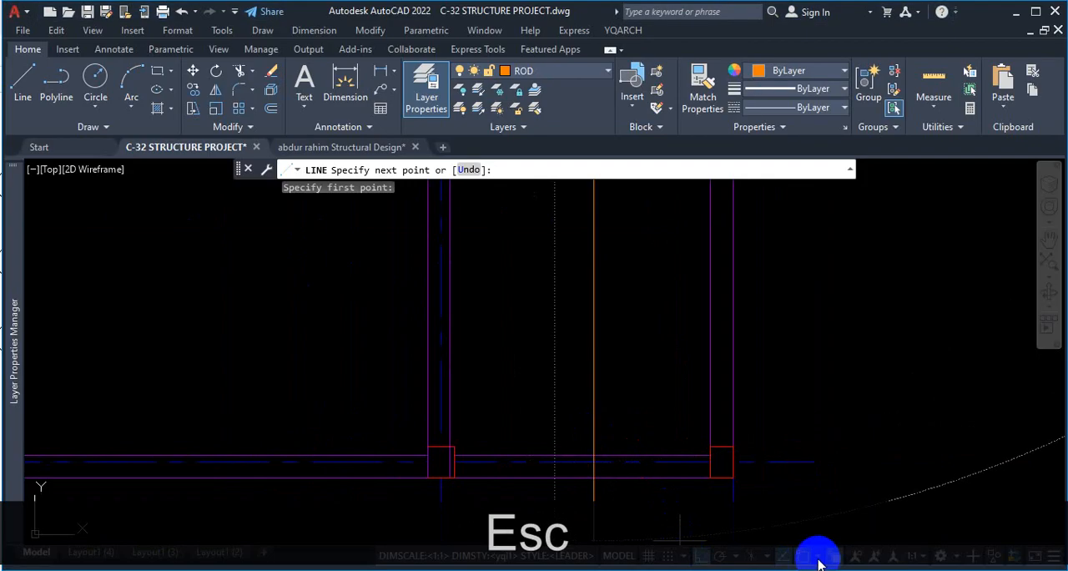
left_click(818, 559)
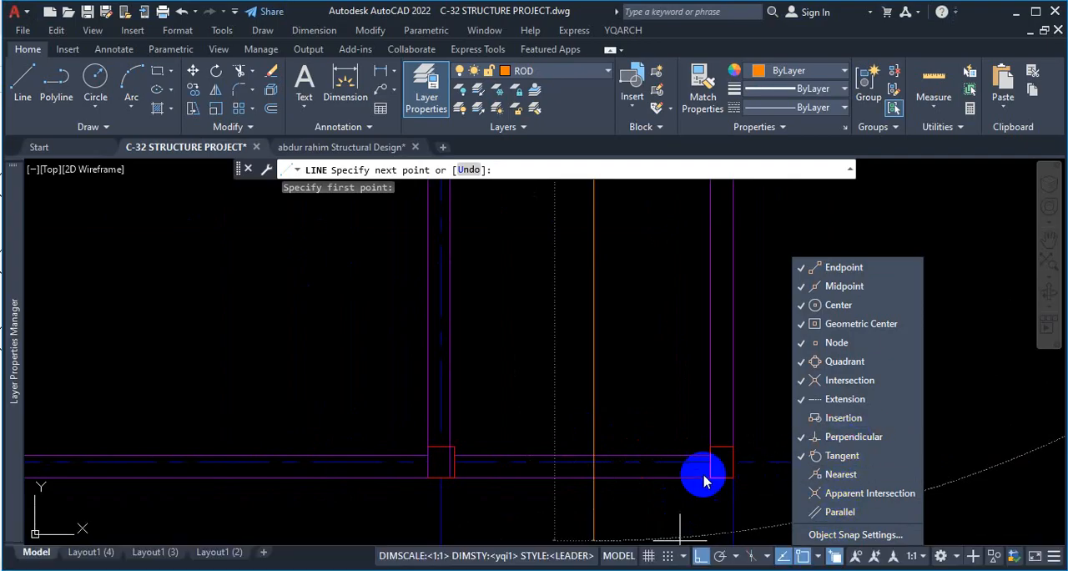
left_click(661, 355)
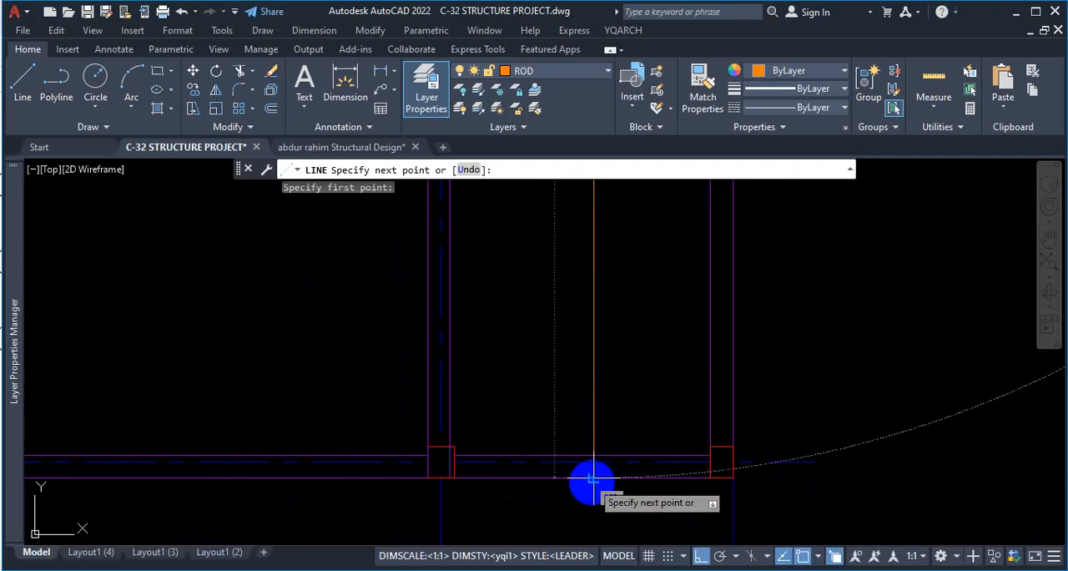
left_click(592, 479)
key("Escape")
Offset the vertical bar by 5" twice toward the inside of the building.
scroll(556, 494, "down", 2)
scroll(592, 339, "up", 2)
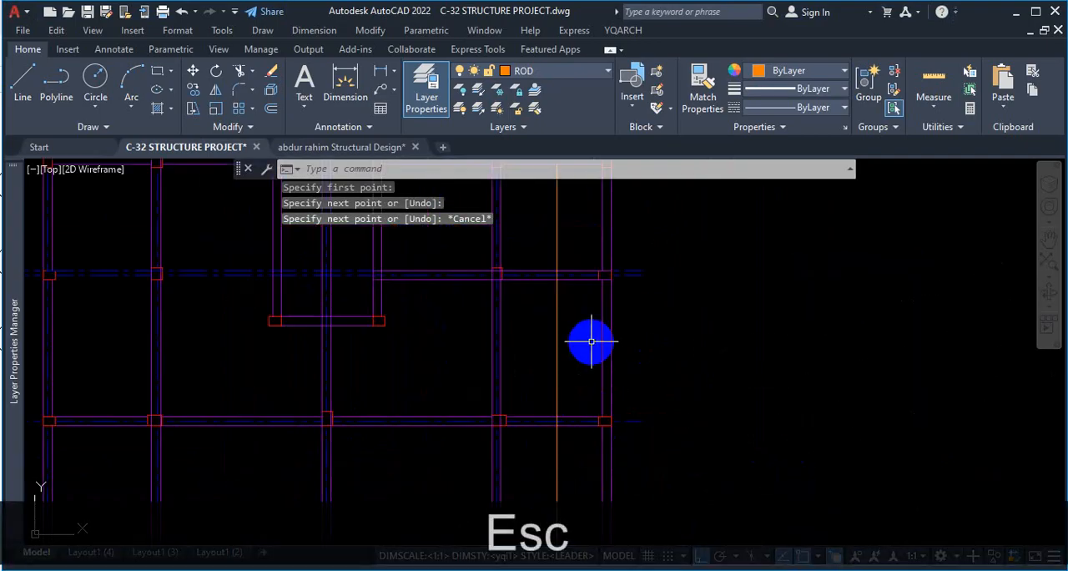
type("o")
key("Return")
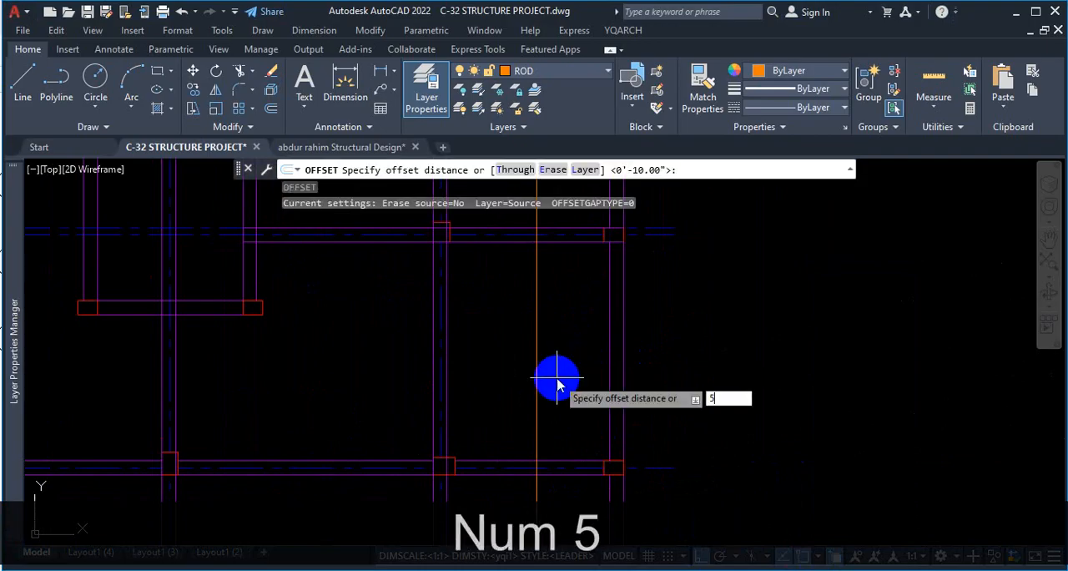
key("Return")
left_click(537, 384)
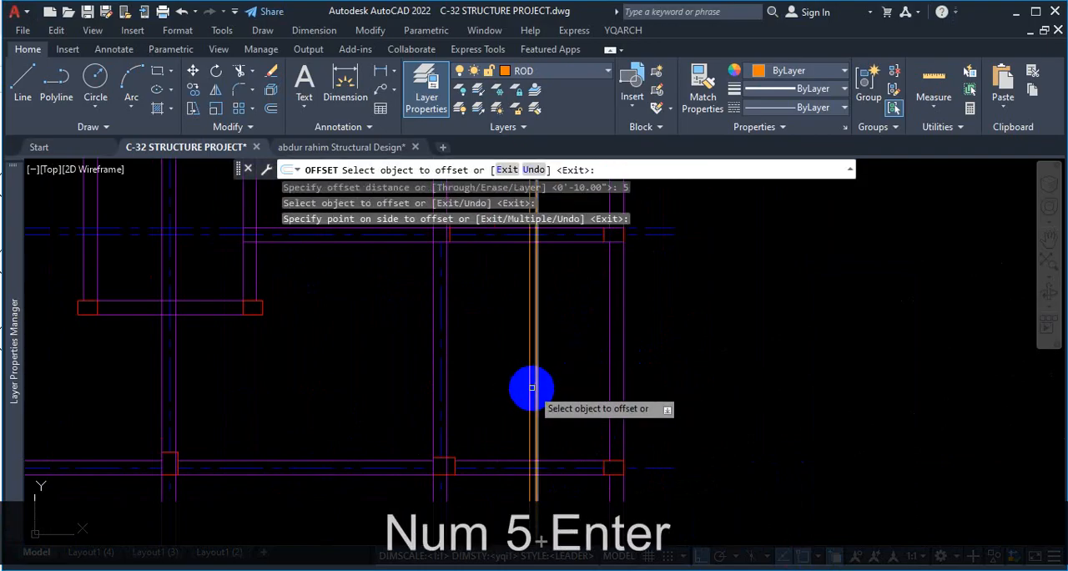
scroll(532, 387, "up", 2)
left_click(529, 386)
left_click(520, 381)
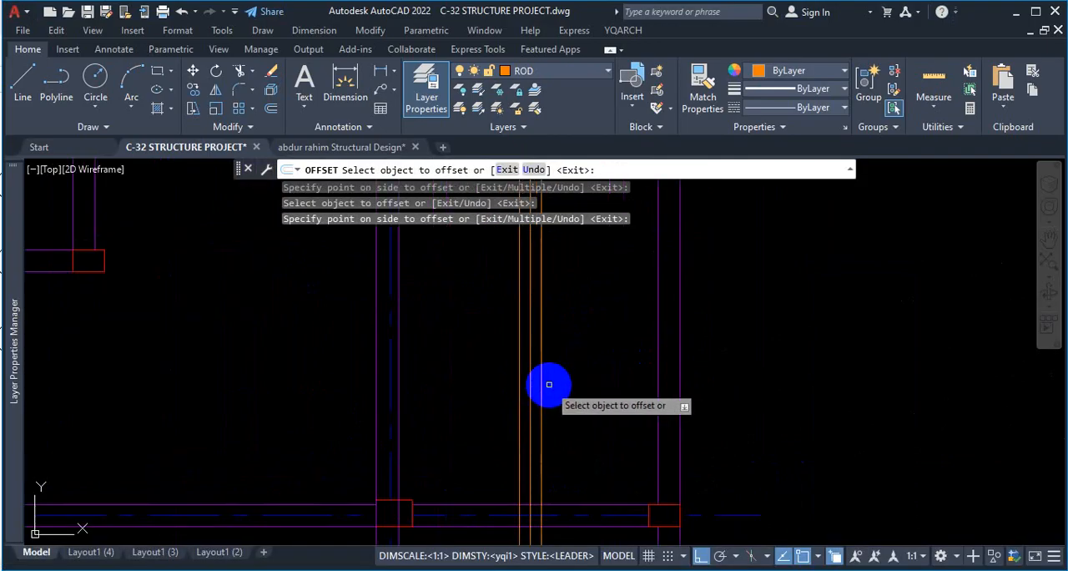
Offset the original vertical bar by 5" twice toward the outer right-hand beam.
left_click(541, 389)
left_click(636, 386)
left_click(554, 403)
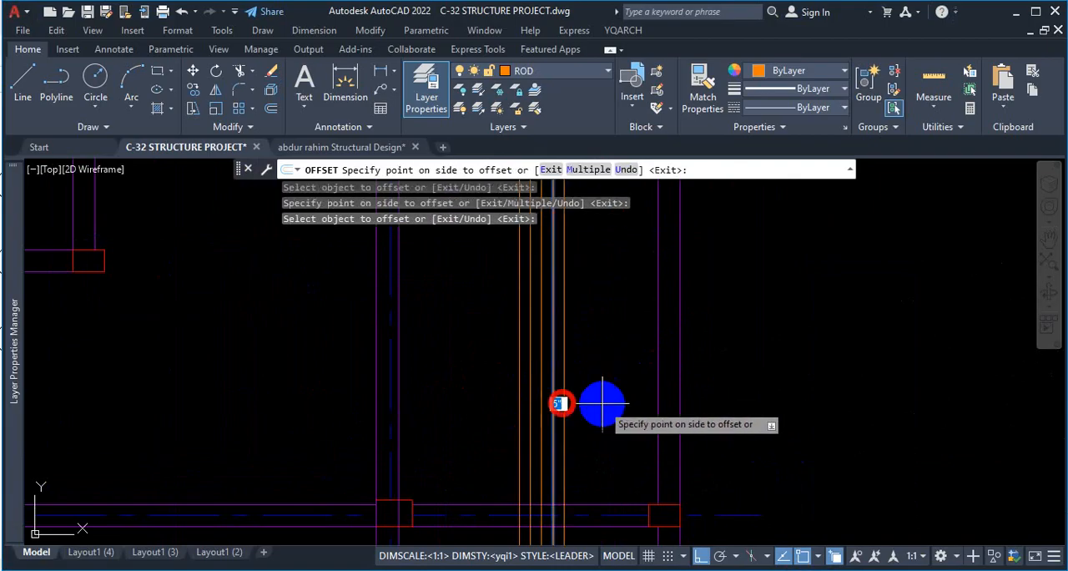
left_click(603, 406)
scroll(579, 374, "down", 3)
key("Escape")
scroll(577, 369, "up", 3)
scroll(571, 367, "up", 2)
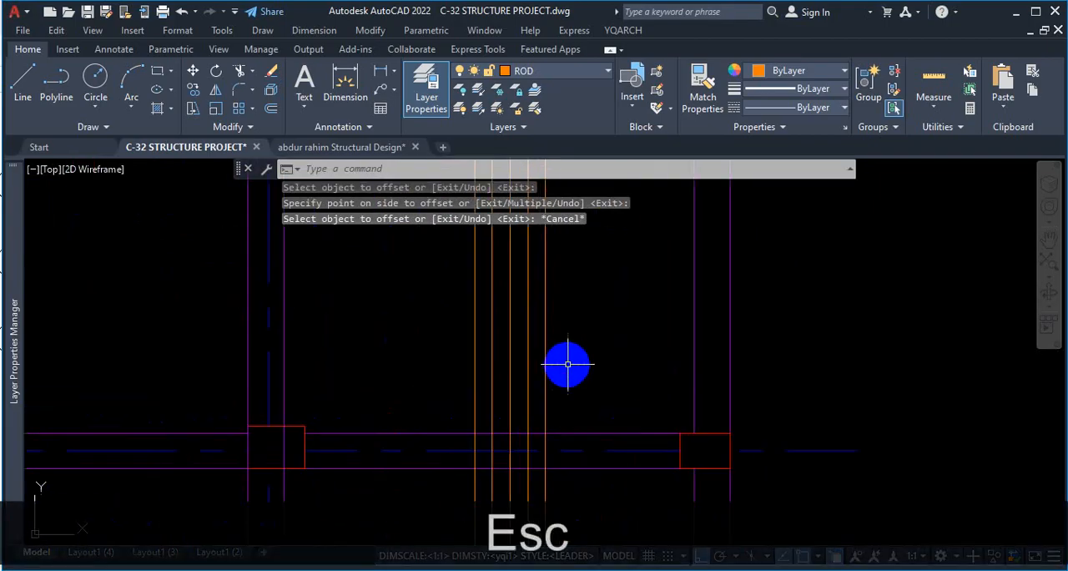
key("Return")
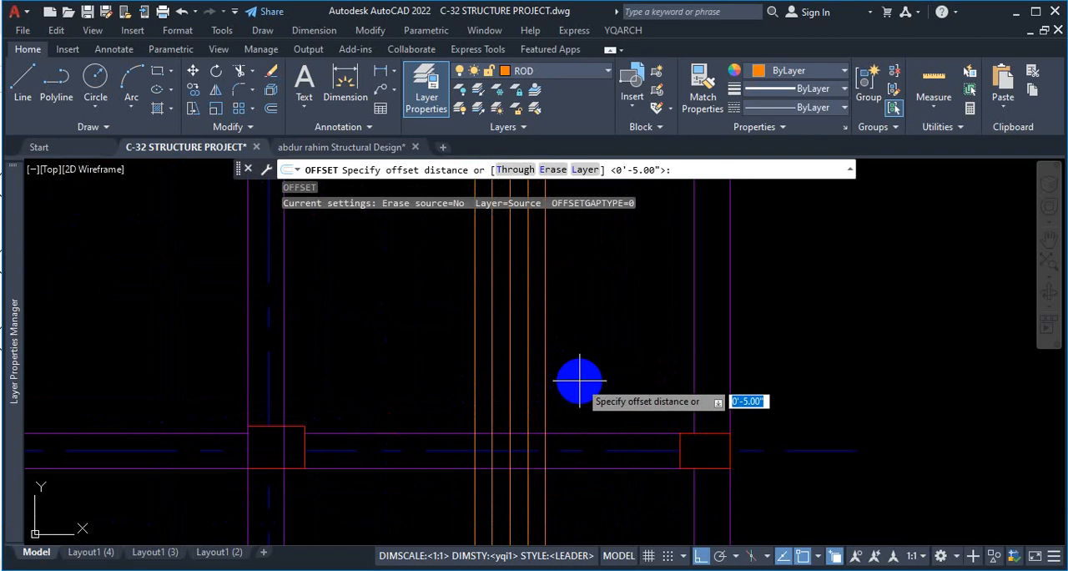
key("Escape")
Start dividing one of the vertical bars in the right-hand end bays with the Divide command.
scroll(408, 389, "down", 5)
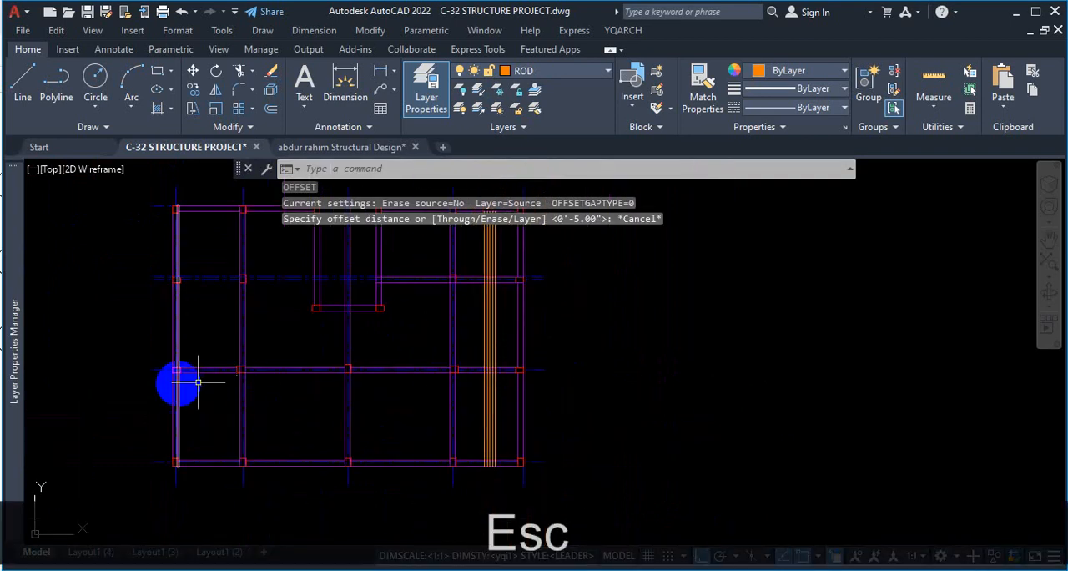
scroll(538, 422, "up", 5)
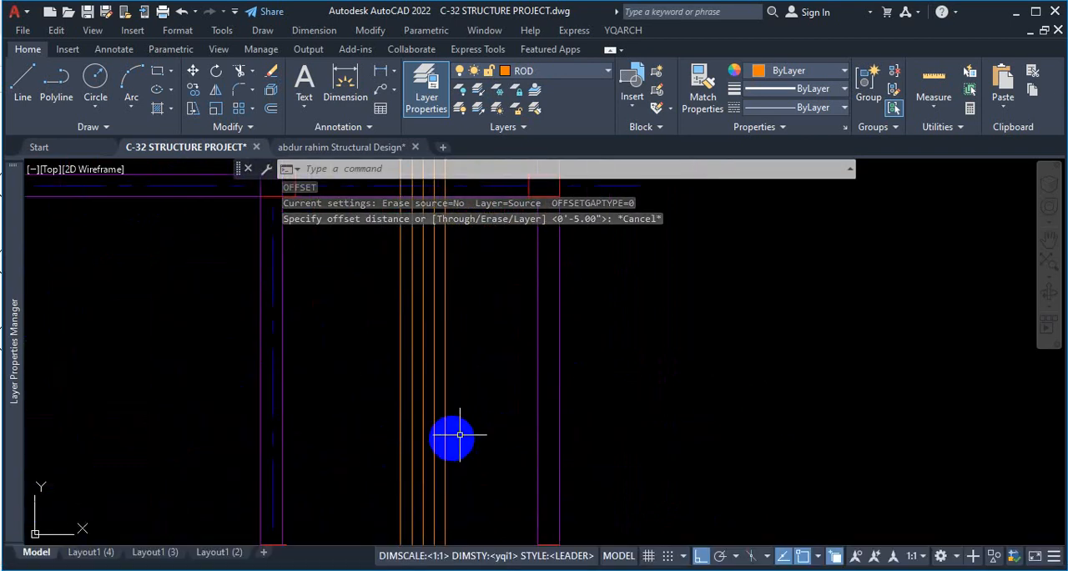
type("iv")
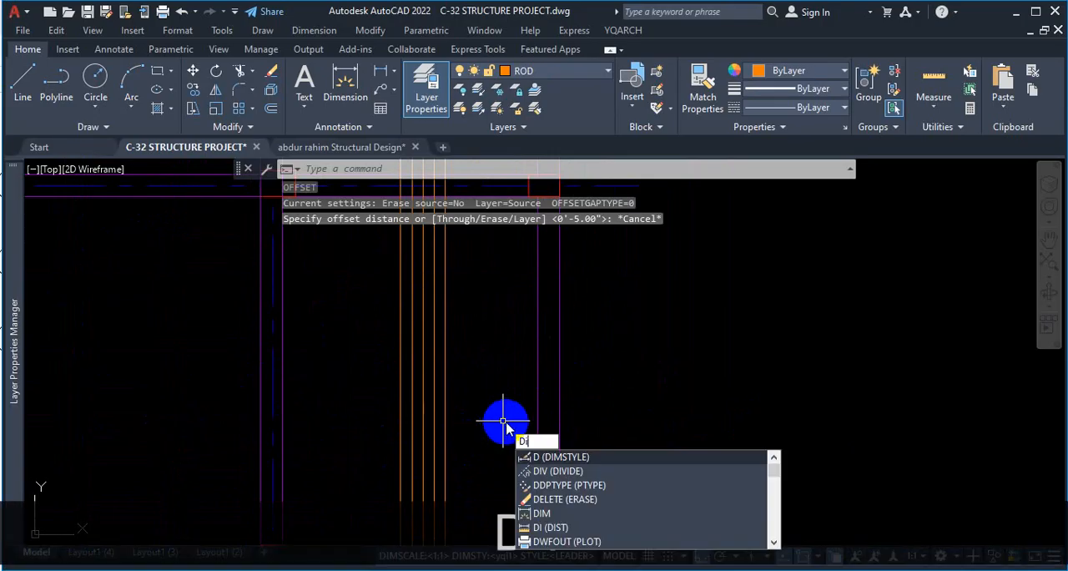
key("Return")
scroll(533, 340, "down", 2)
scroll(503, 405, "up", 3)
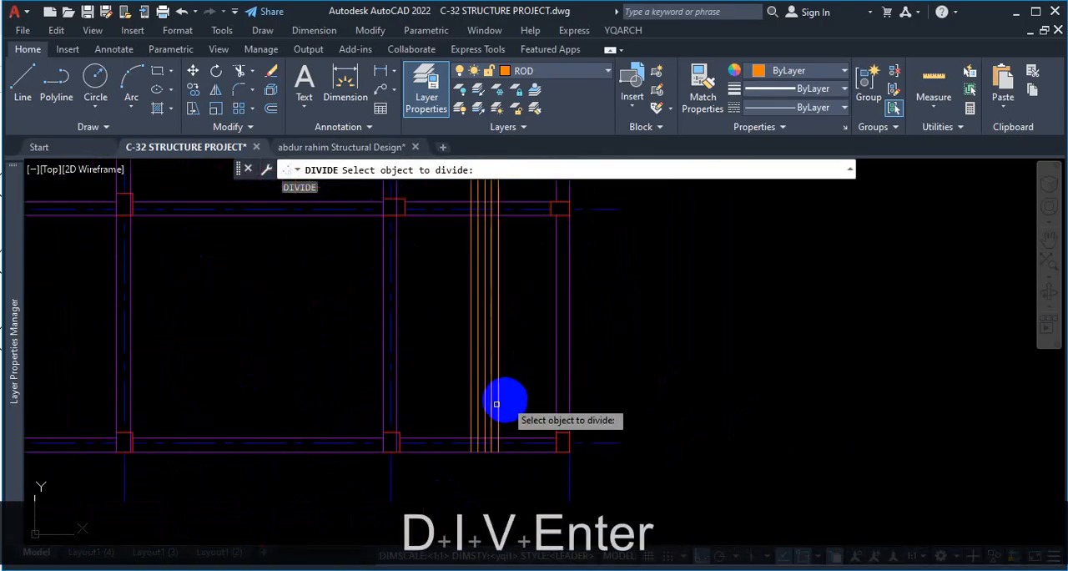
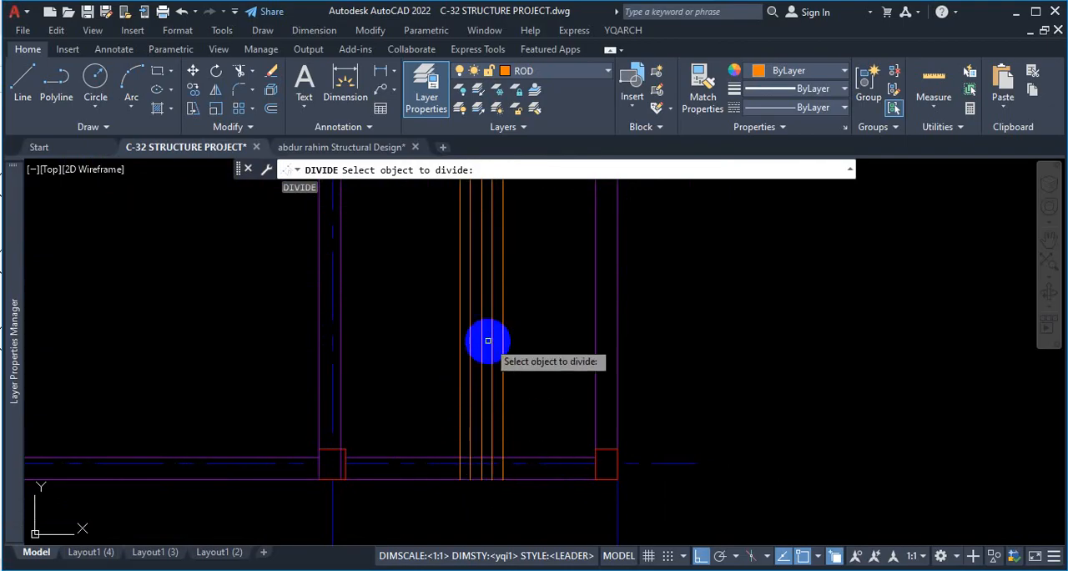
scroll(485, 325, "down", 3)
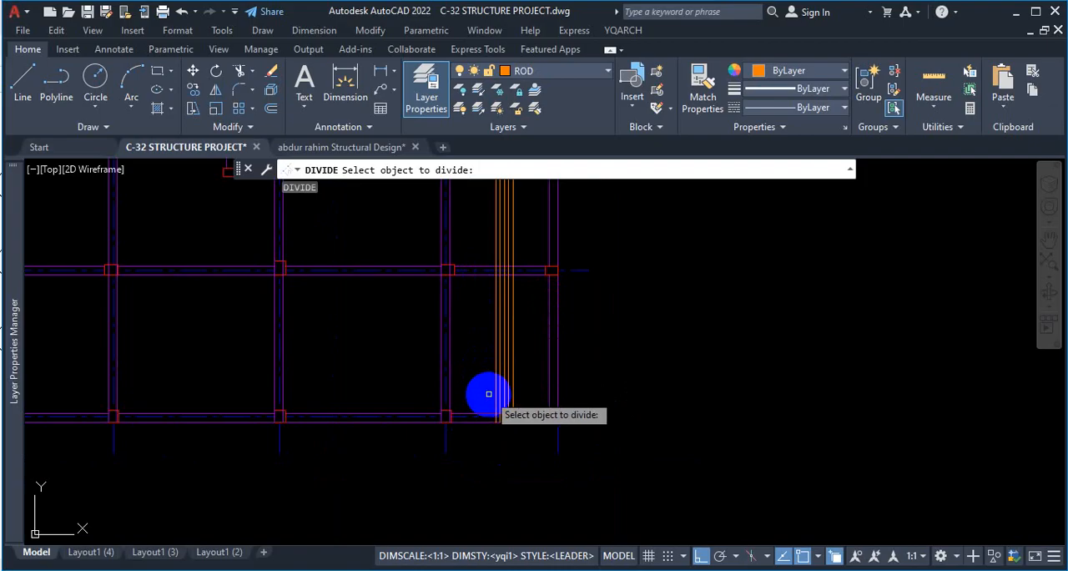
scroll(489, 282, "up", 4)
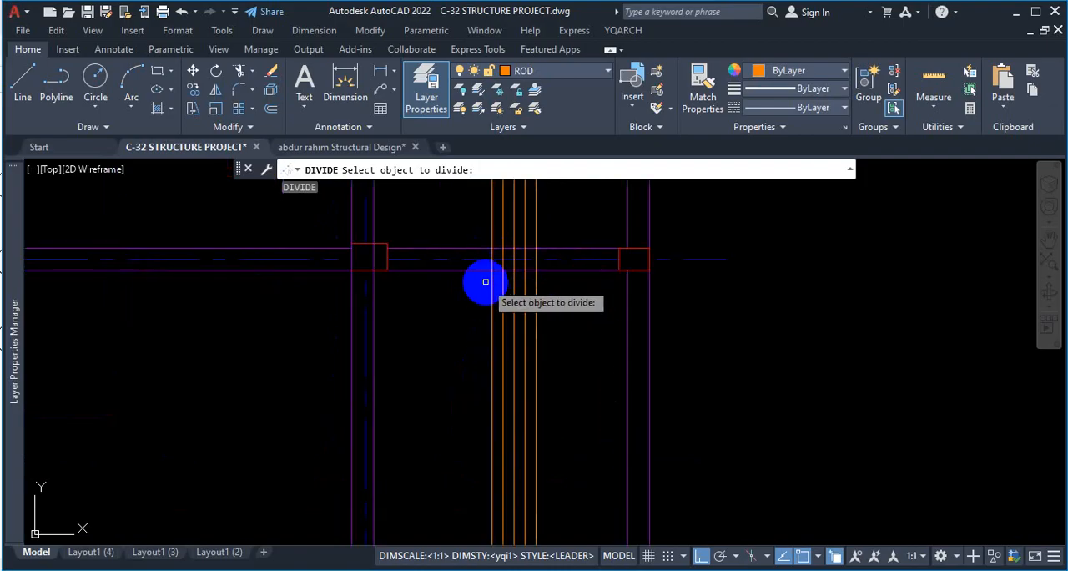
key("Escape")
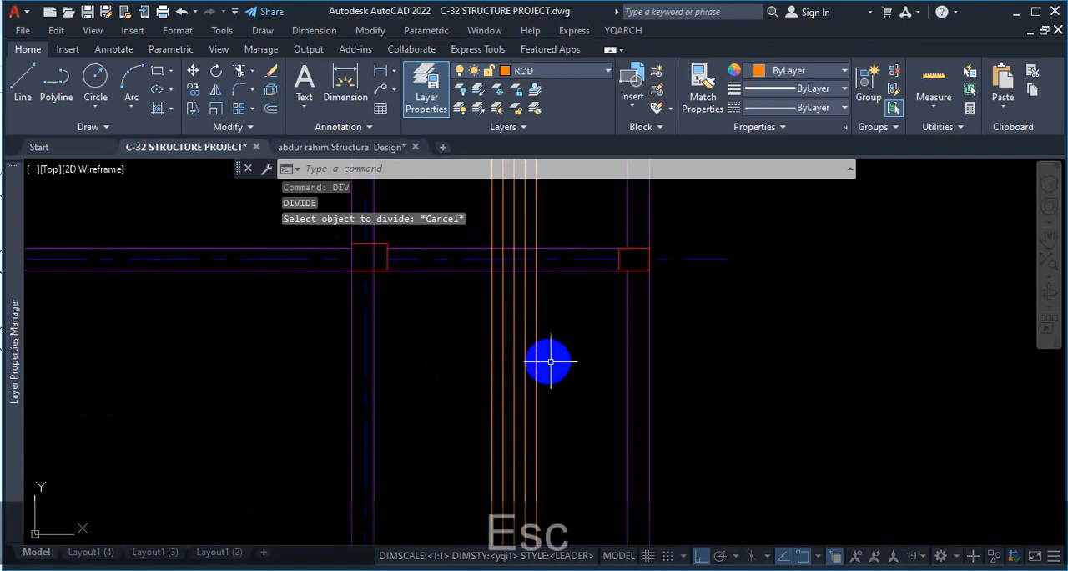
Offset the outermost vertical bar on each side of the bar group outward by 5".
type("o")
key("Return")
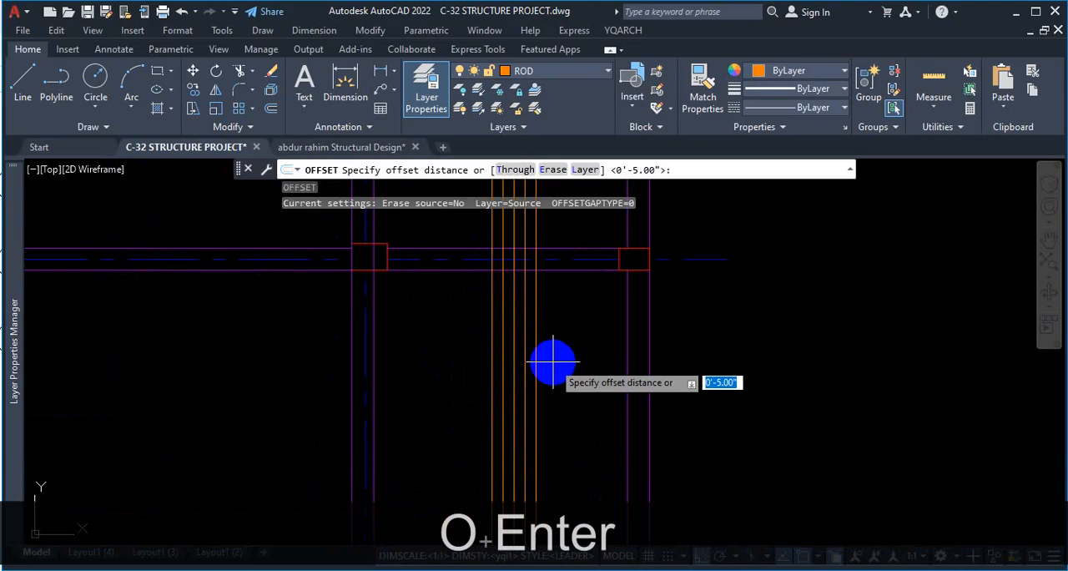
key("Return")
left_click(534, 361)
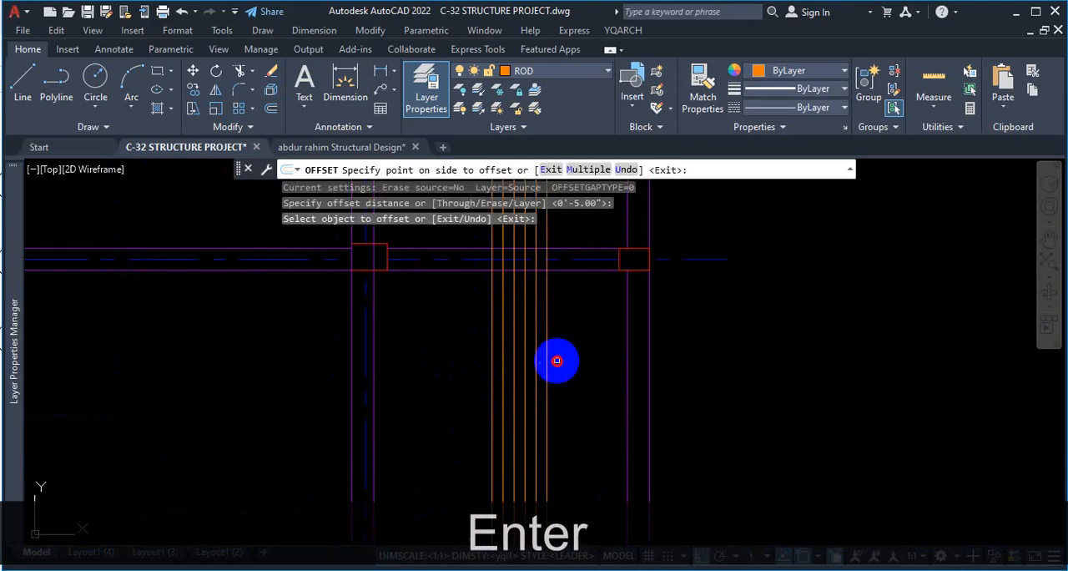
left_click(556, 360)
left_click(490, 370)
left_click(554, 369)
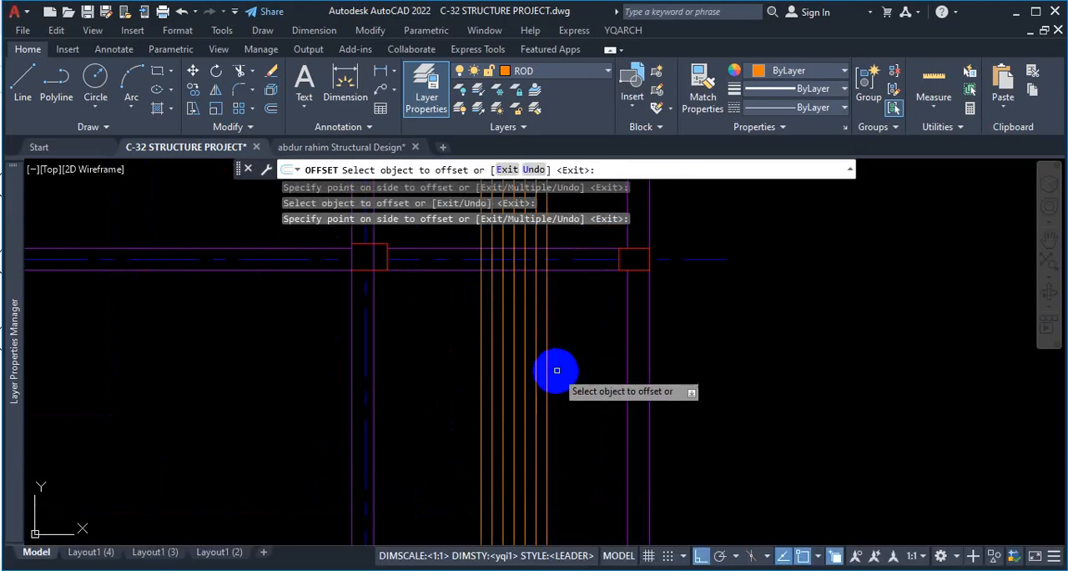
key("Escape")
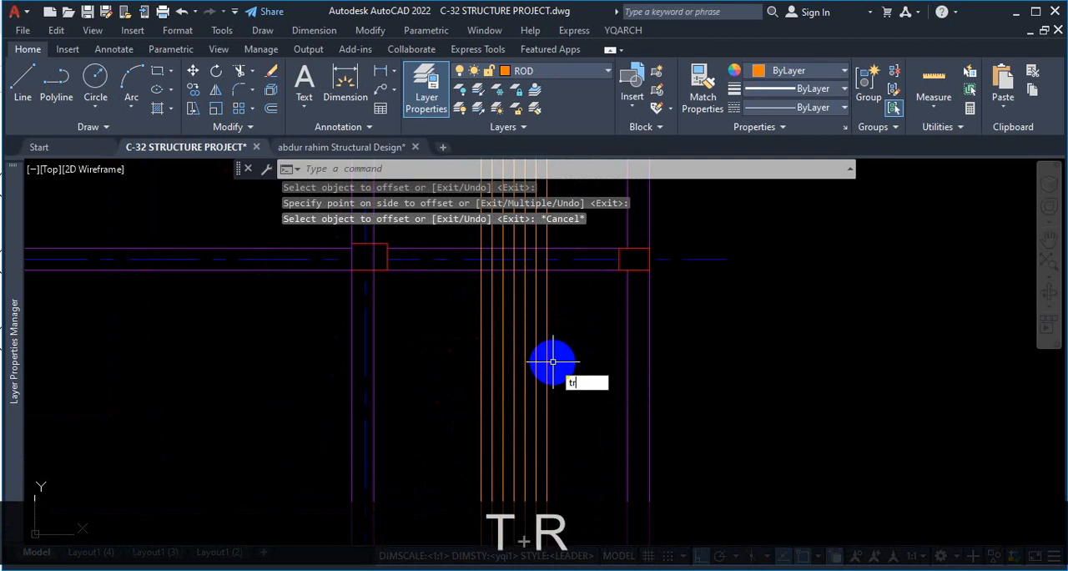
Trim the two outermost vertical bars back to the inner edge of the lowest beam.
type("tr")
key("space")
scroll(556, 389, "up", 5)
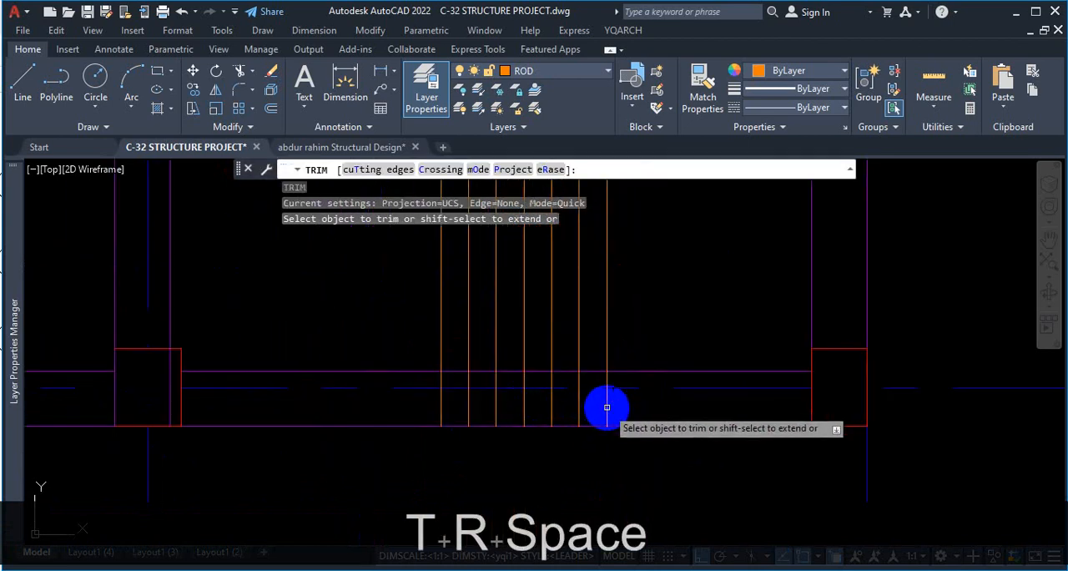
left_click(606, 377)
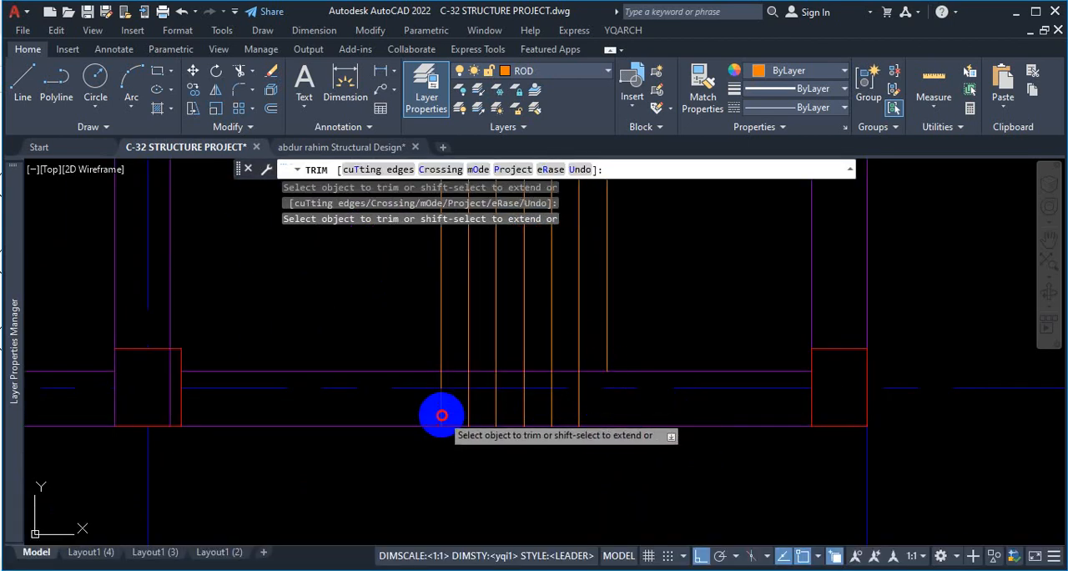
Trim away the two outermost vertical bars where they cross the intermediate horizontal beams.
scroll(500, 434, "down", 6)
scroll(537, 352, "up", 2)
scroll(483, 352, "up", 4)
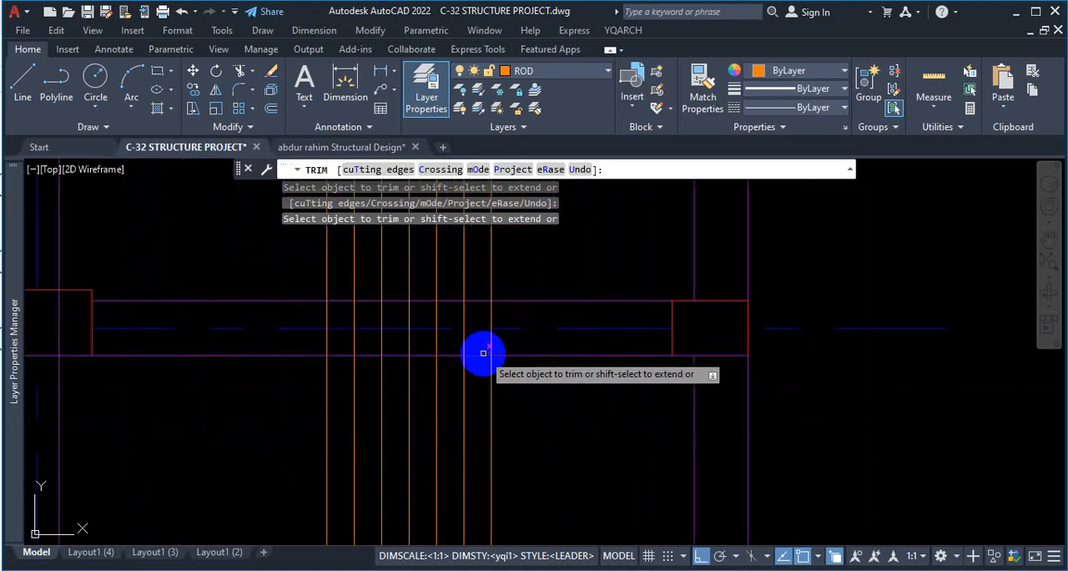
left_click(489, 317)
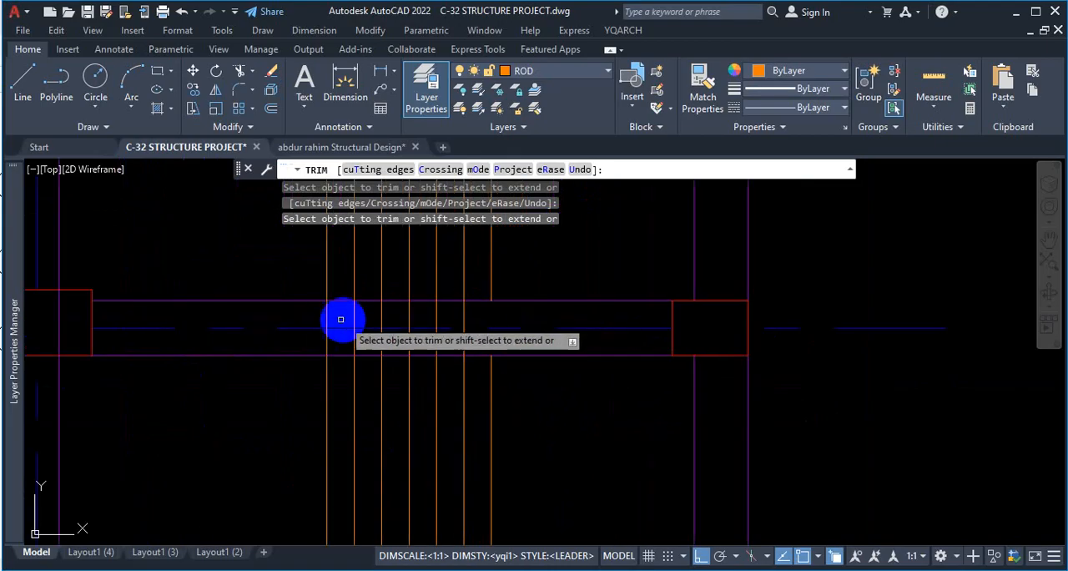
scroll(436, 384, "down", 4)
scroll(464, 312, "up", 5)
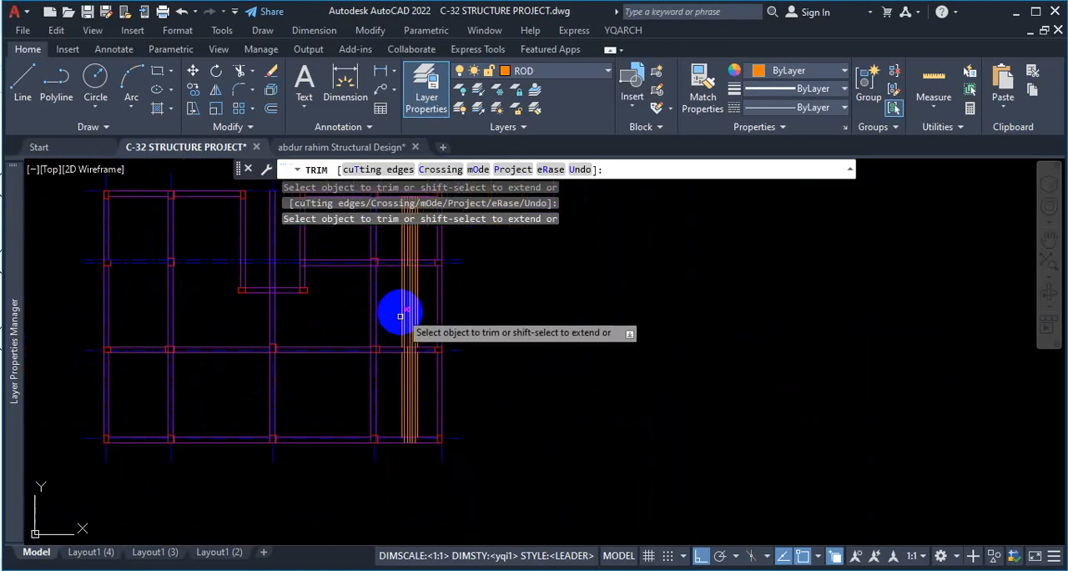
scroll(403, 288, "up", 4)
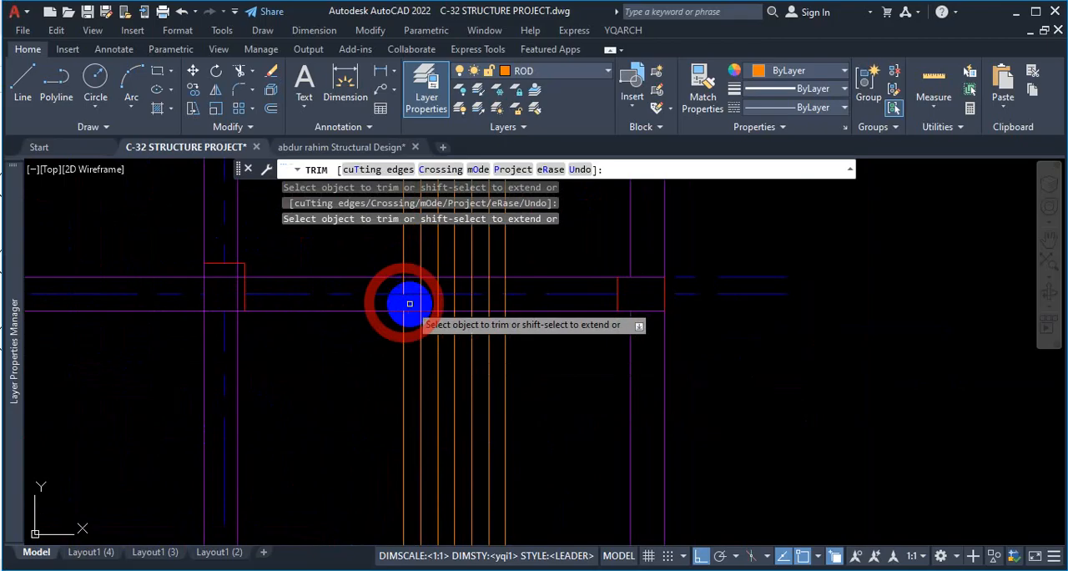
key("Escape")
Divide the leftmost bar of the group in the lowest bay into 3 segments.
scroll(576, 317, "down", 3)
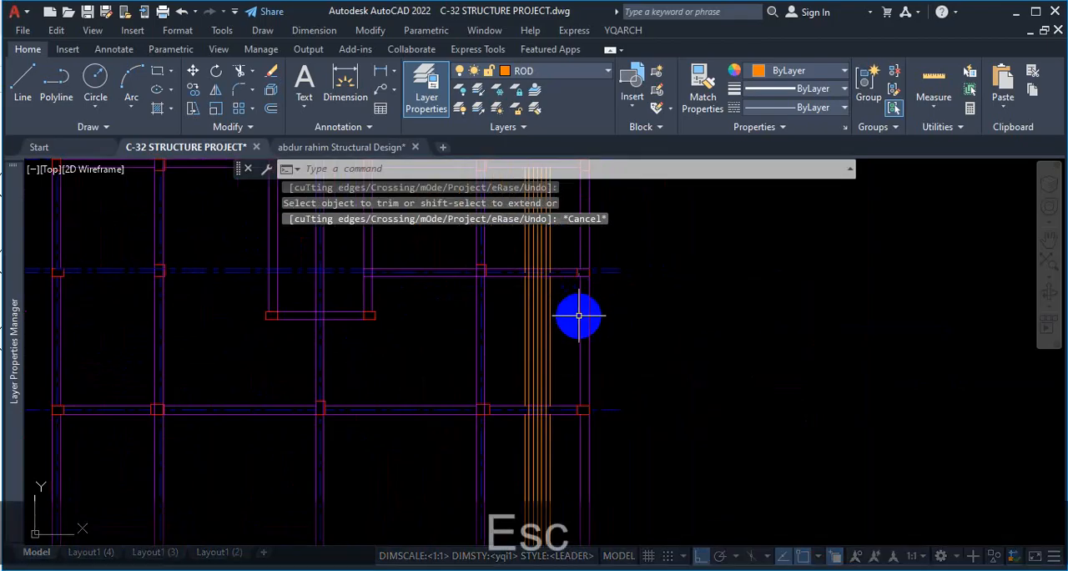
type("div")
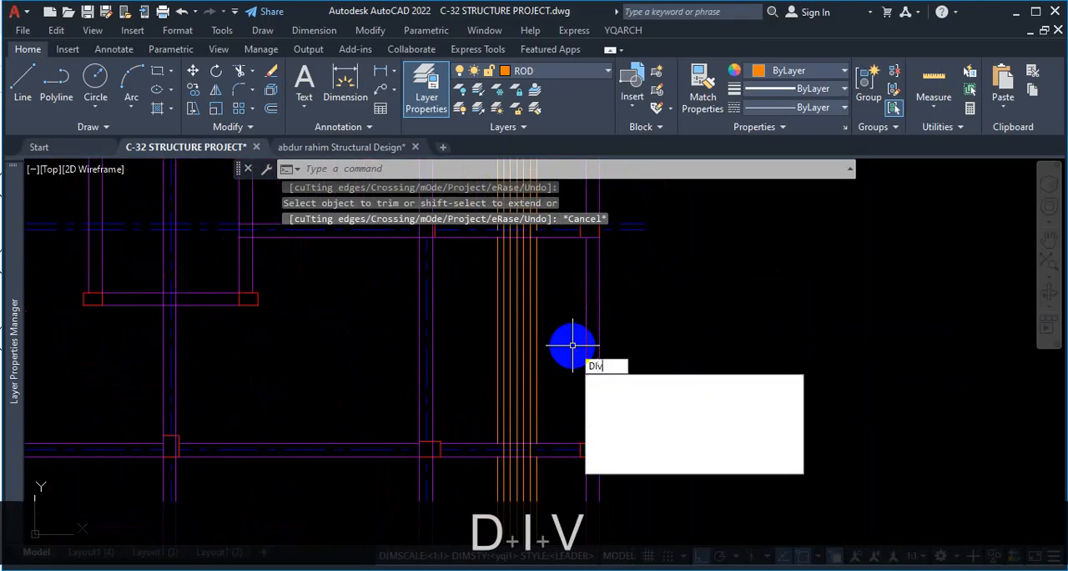
key("Return")
scroll(489, 370, "down", 2)
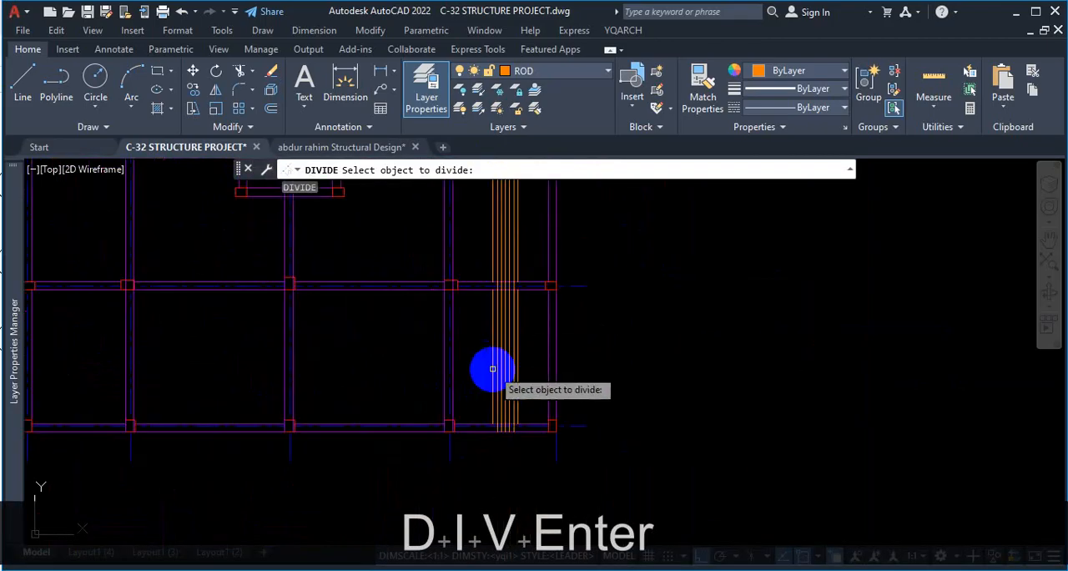
scroll(489, 369, "up", 2)
left_click(492, 371)
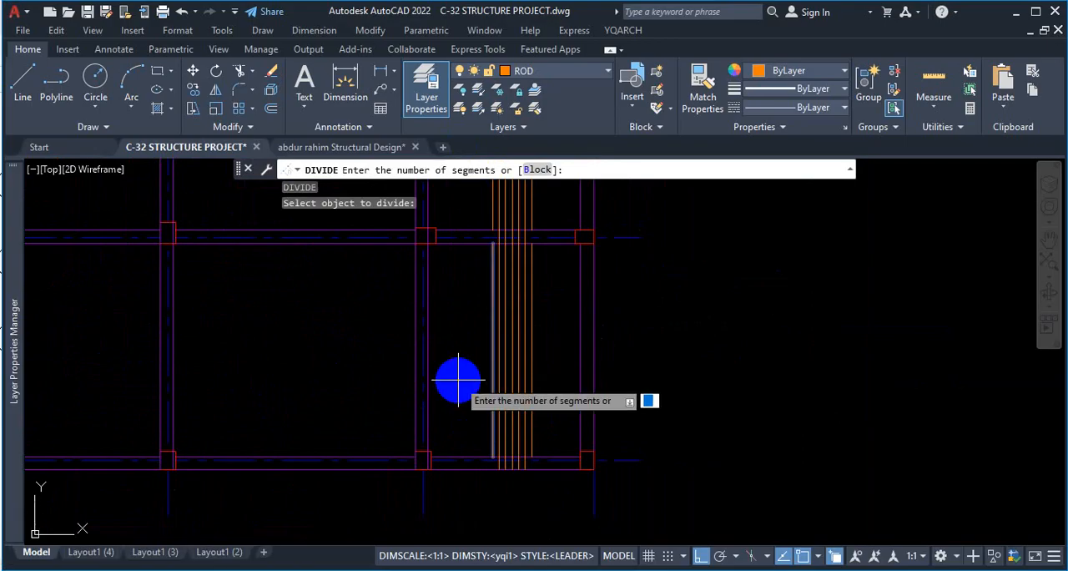
type("3")
key("Return")
Divide the rightmost bar of the group in the lowest bay into 4 segments.
key("space")
scroll(531, 379, "up", 3)
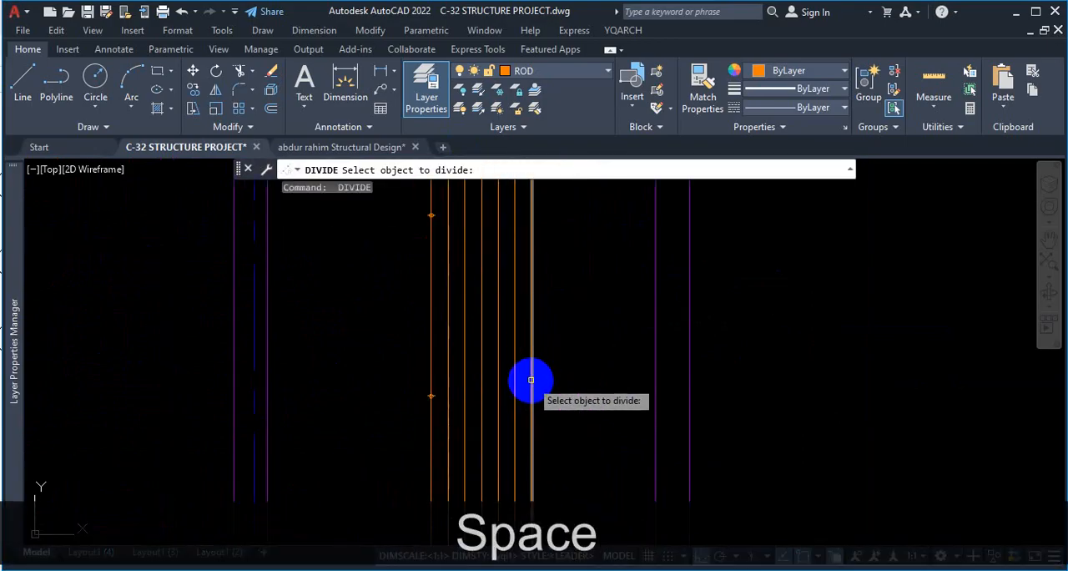
left_click(530, 380)
type("4")
key("Return")
Divide the leftmost bar in the second bay from the bottom into 3 segments.
scroll(574, 404, "down", 3)
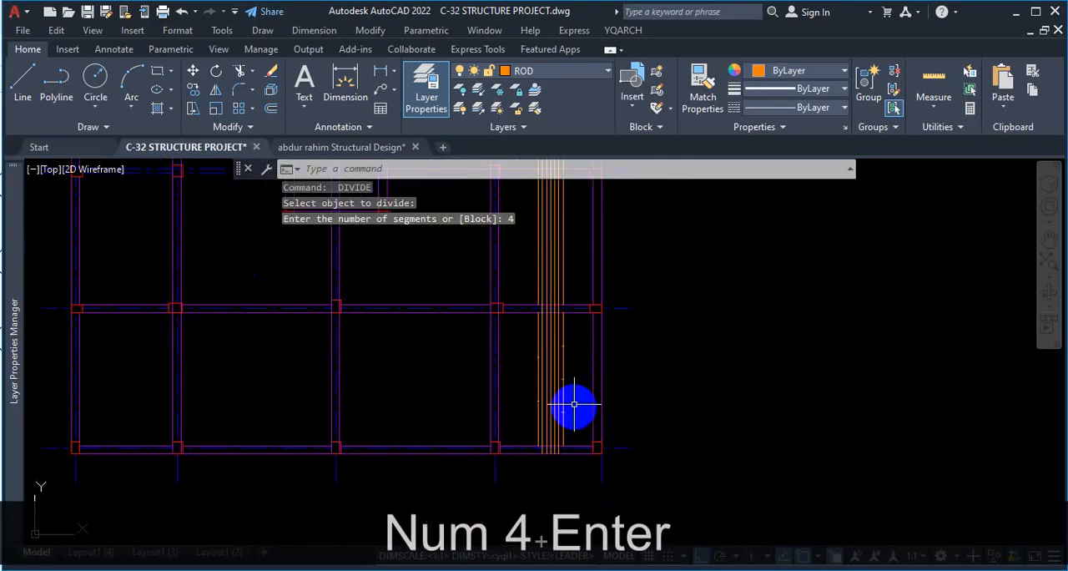
key("space")
scroll(520, 255, "up", 5)
left_click(586, 268)
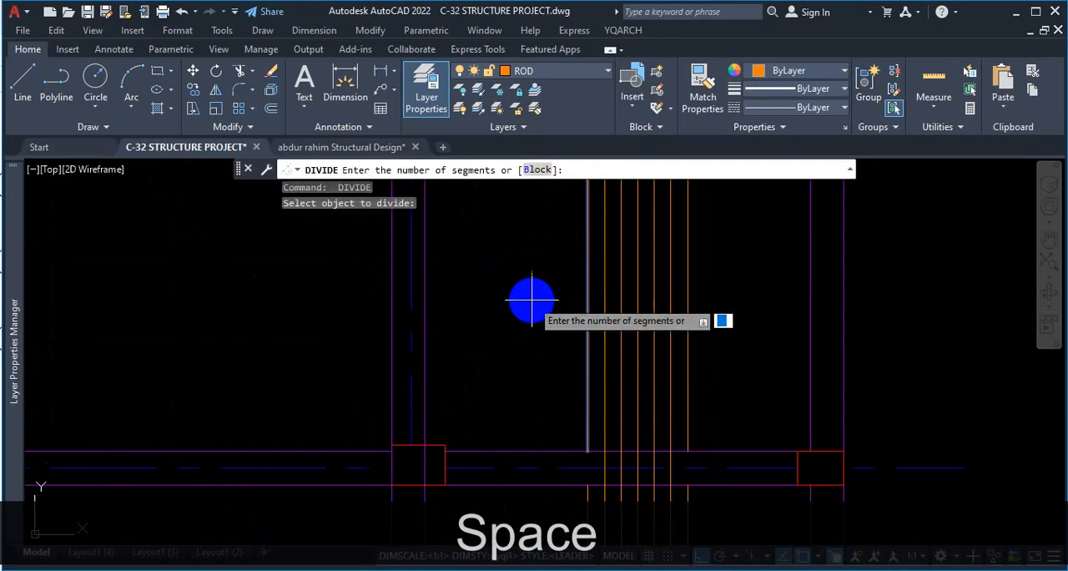
type("3")
key("Return")
Divide the rightmost bar in the second bay from the bottom into 4 segments.
key("space")
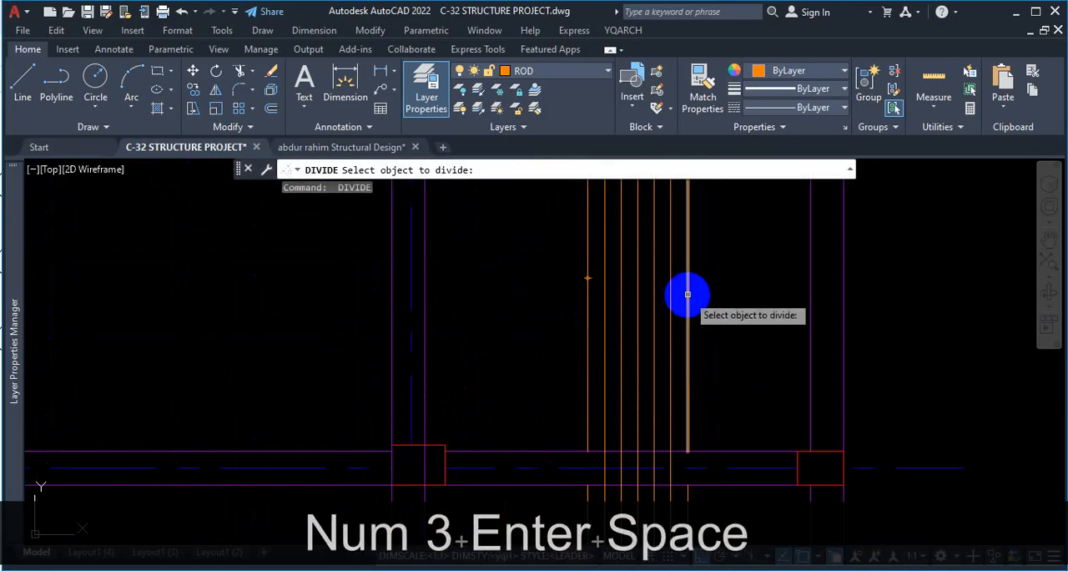
left_click(688, 295)
type("4")
key("Return")
Draw a 5" horizontal line from the leftmost bar's lower division point in the lowest bay to the adjacent bar.
scroll(643, 303, "down", 4)
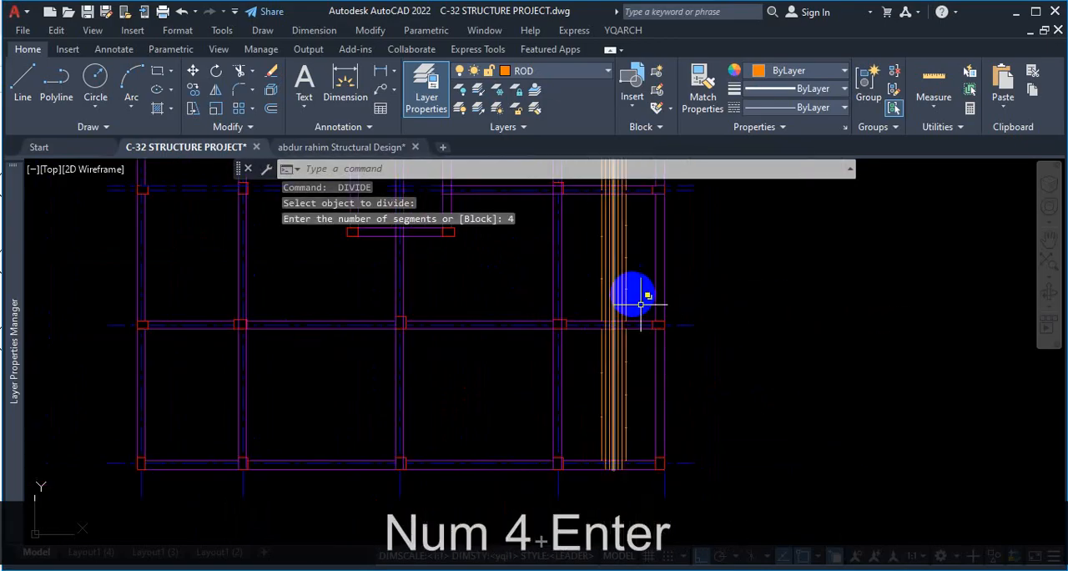
scroll(608, 494, "up", 3)
scroll(564, 299, "up", 3)
scroll(558, 295, "down", 2)
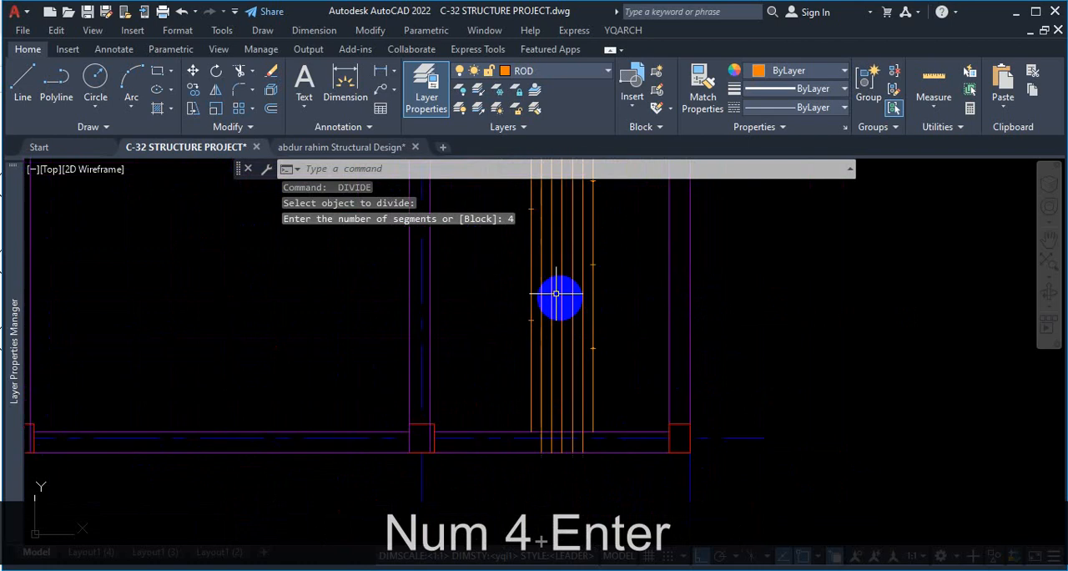
left_click(25, 87)
scroll(582, 336, "up", 2)
scroll(430, 295, "up", 3)
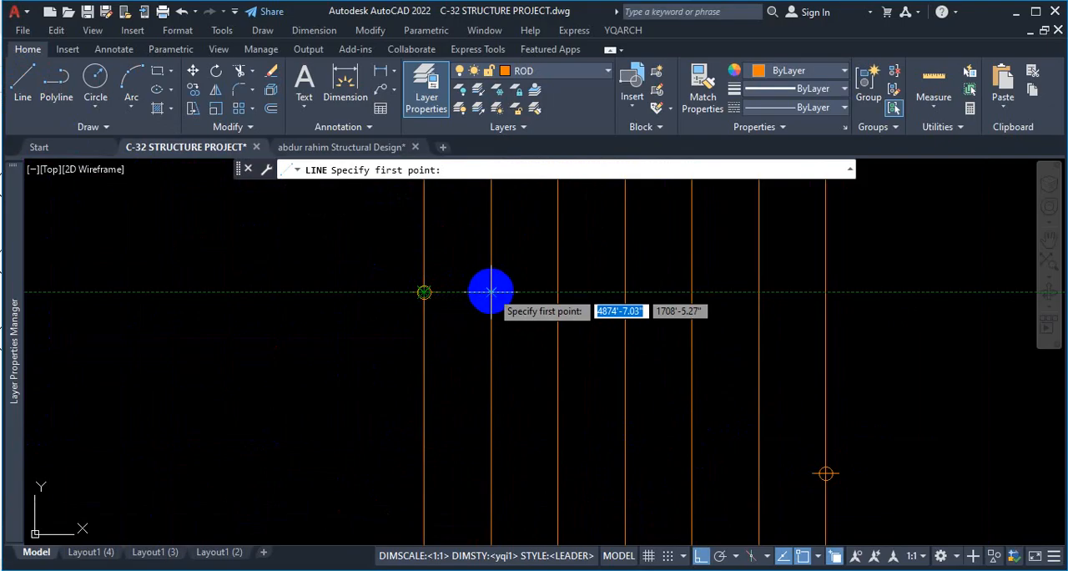
left_click(424, 292)
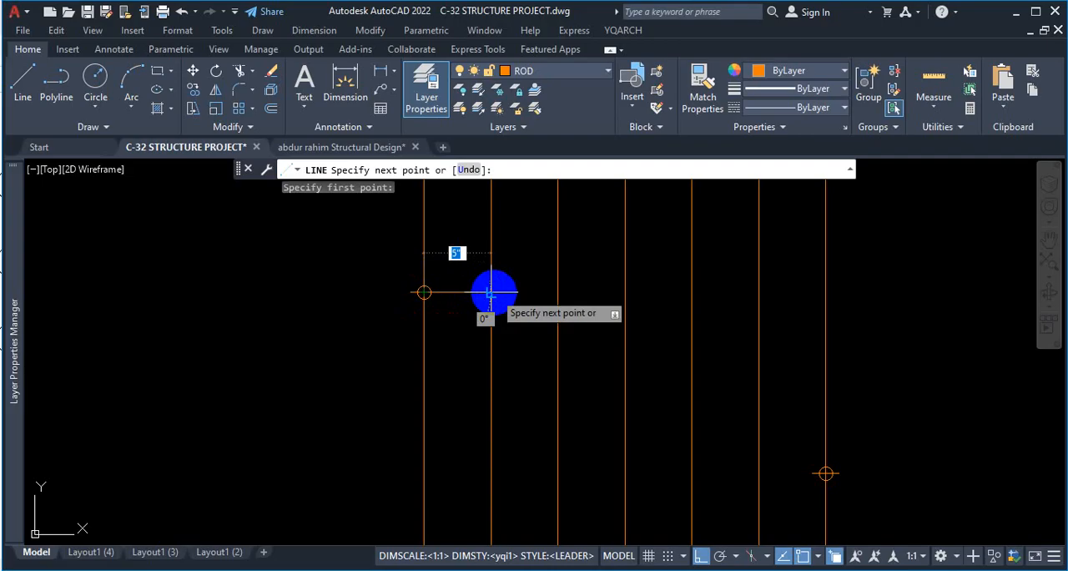
scroll(524, 314, "down", 3)
key("Escape")
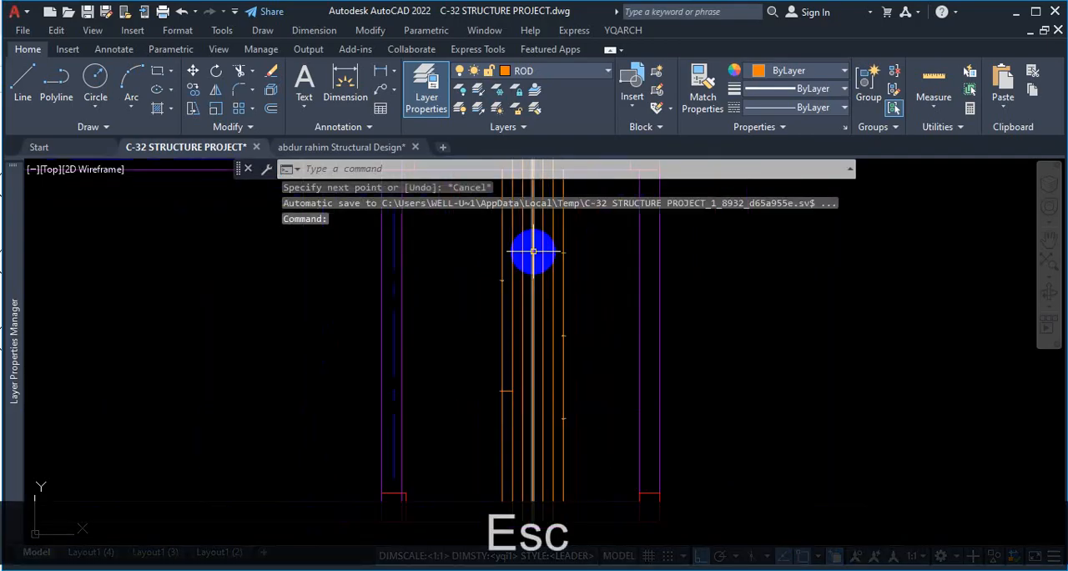
Draw a horizontal line from the leftmost bar's upper division point in the lowest bay to the adjacent bar.
key("space")
scroll(454, 293, "up", 4)
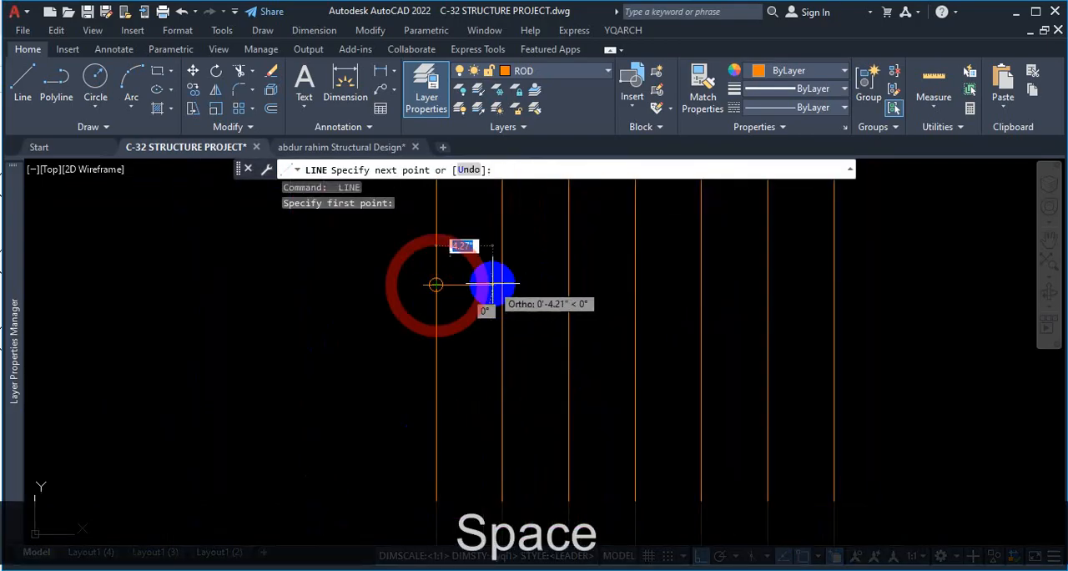
left_click(501, 285)
scroll(531, 307, "down", 3)
key("Escape")
Stretch the free end of the upper horizontal line in the lowest bay to the third bar.
scroll(499, 297, "up", 3)
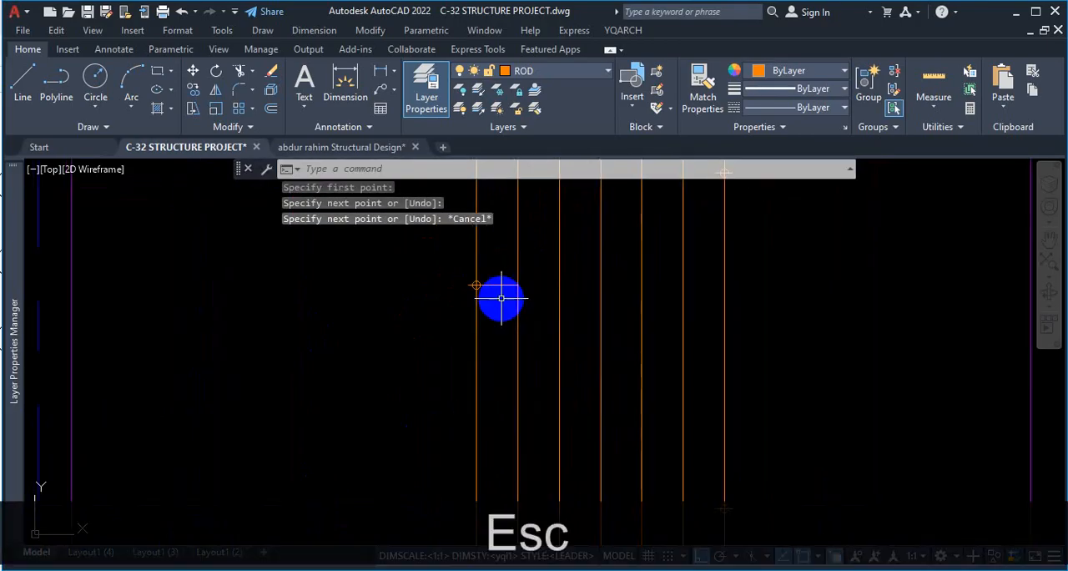
left_click(500, 301)
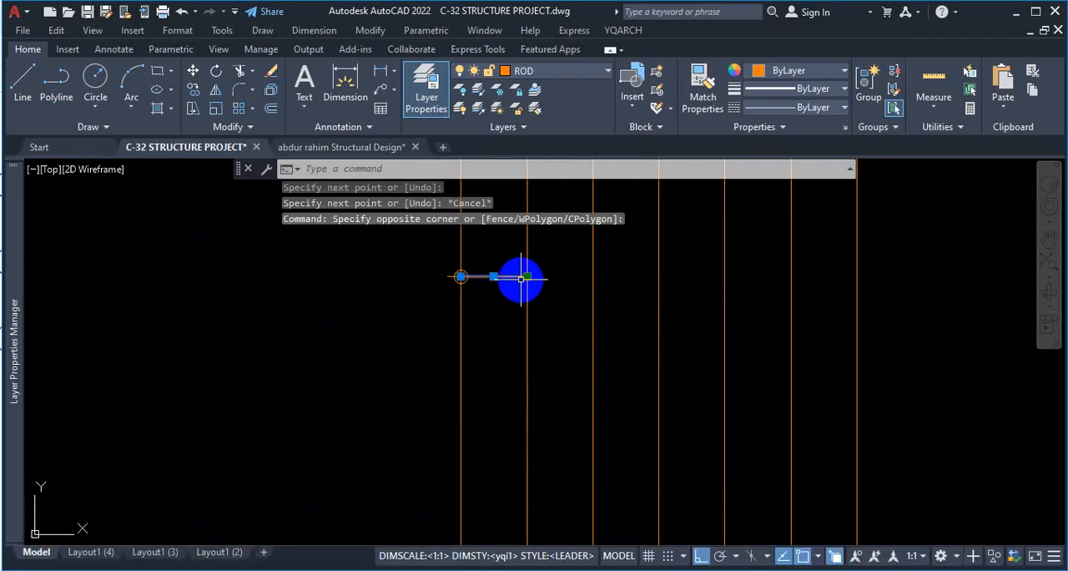
left_click(531, 276)
left_click(524, 276)
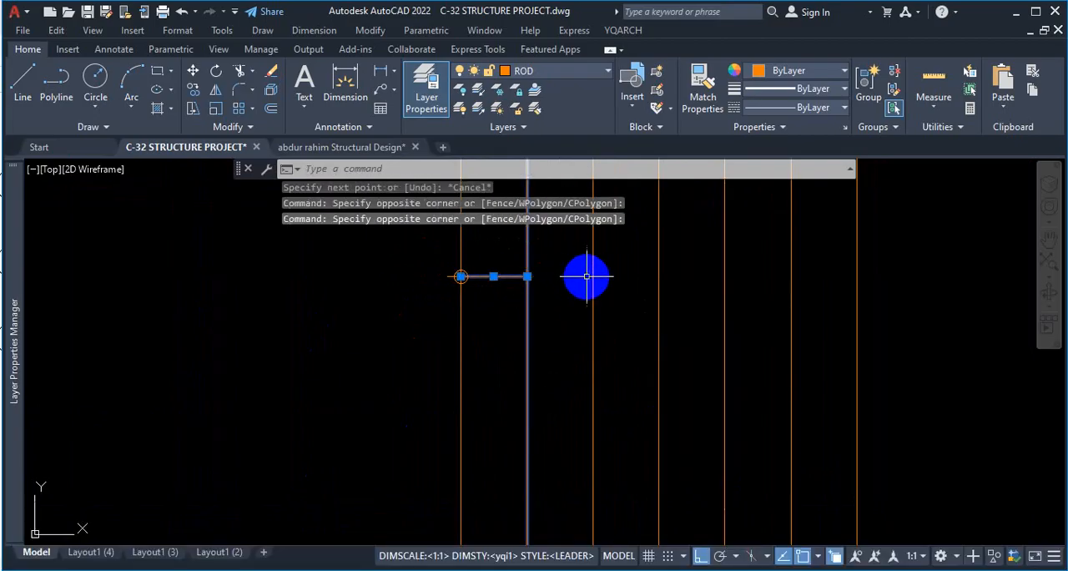
key("Escape")
left_click(489, 276)
left_click(507, 276)
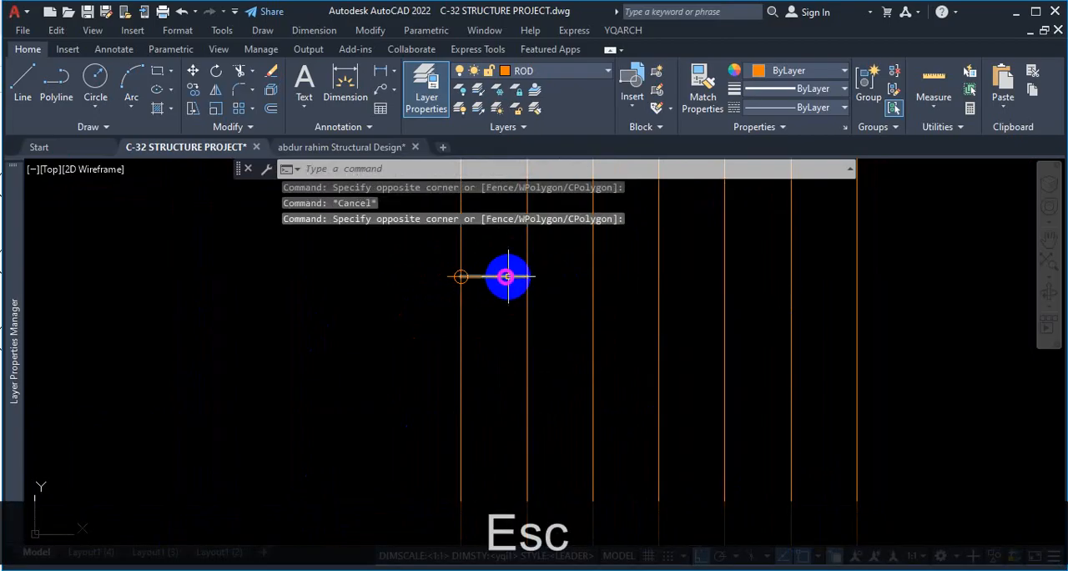
left_click(527, 277)
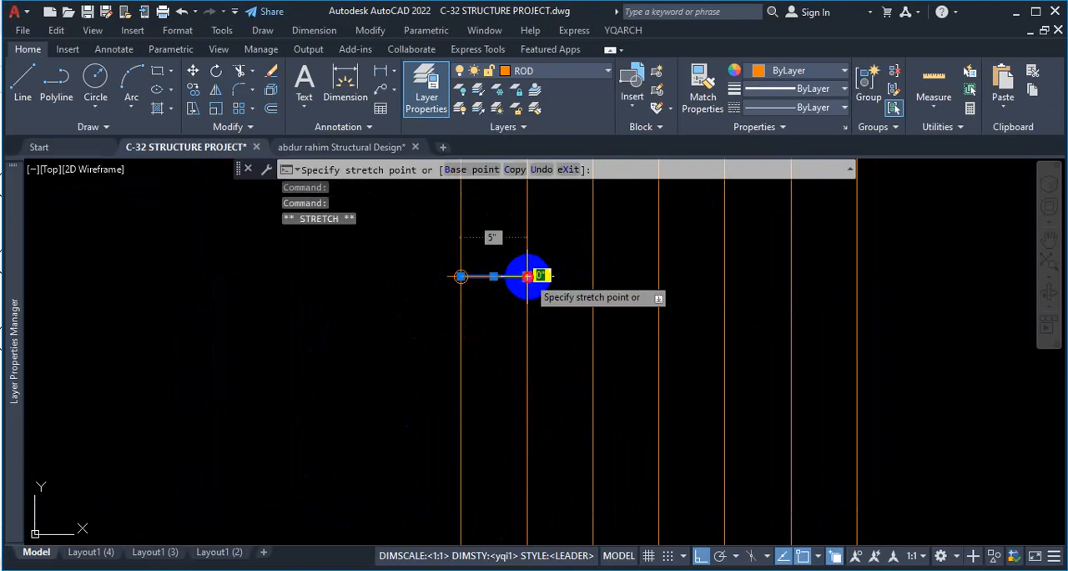
left_click(591, 277)
key("Escape")
Copy the upper horizontal line of the lowest bay to both division points of the leftmost bar in the second bay.
left_click(496, 285)
left_click(501, 313)
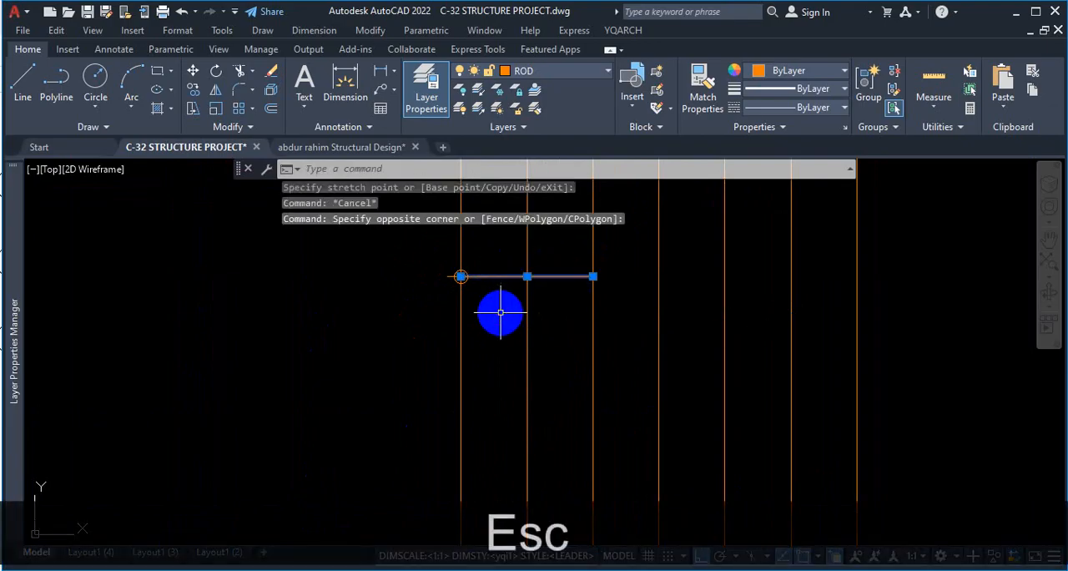
type("co")
key("Return")
left_click(460, 276)
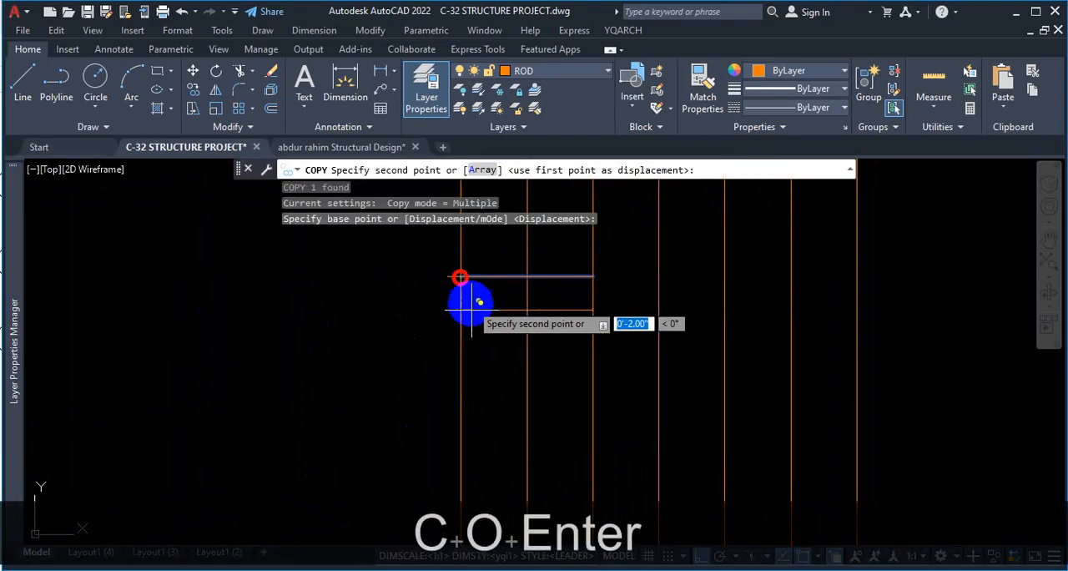
scroll(488, 322, "down", 3)
scroll(486, 224, "up", 3)
scroll(489, 276, "down", 3)
scroll(482, 232, "up", 1)
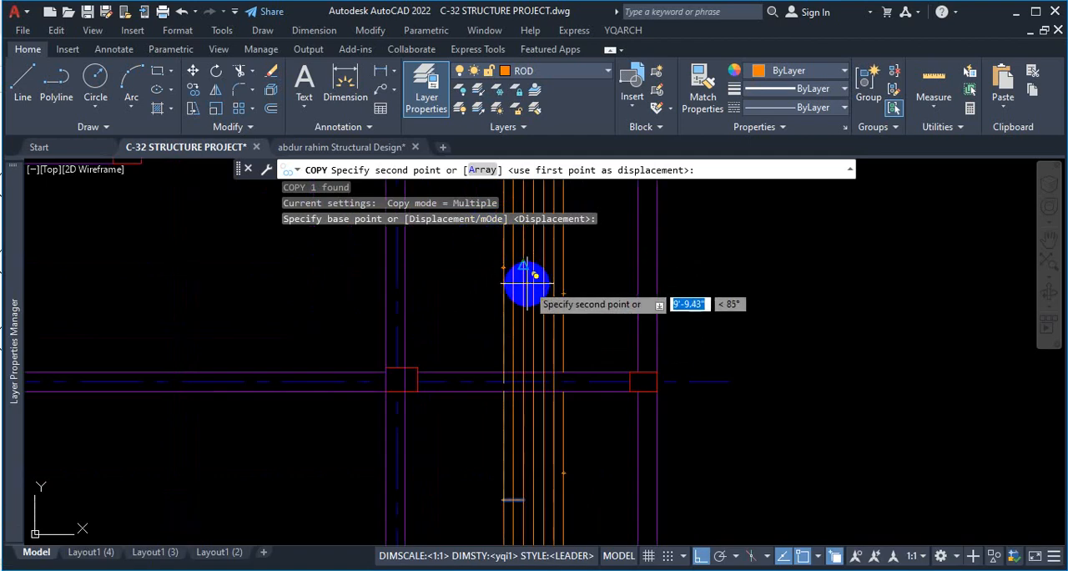
scroll(525, 282, "up", 3)
scroll(455, 286, "down", 4)
scroll(455, 317, "up", 3)
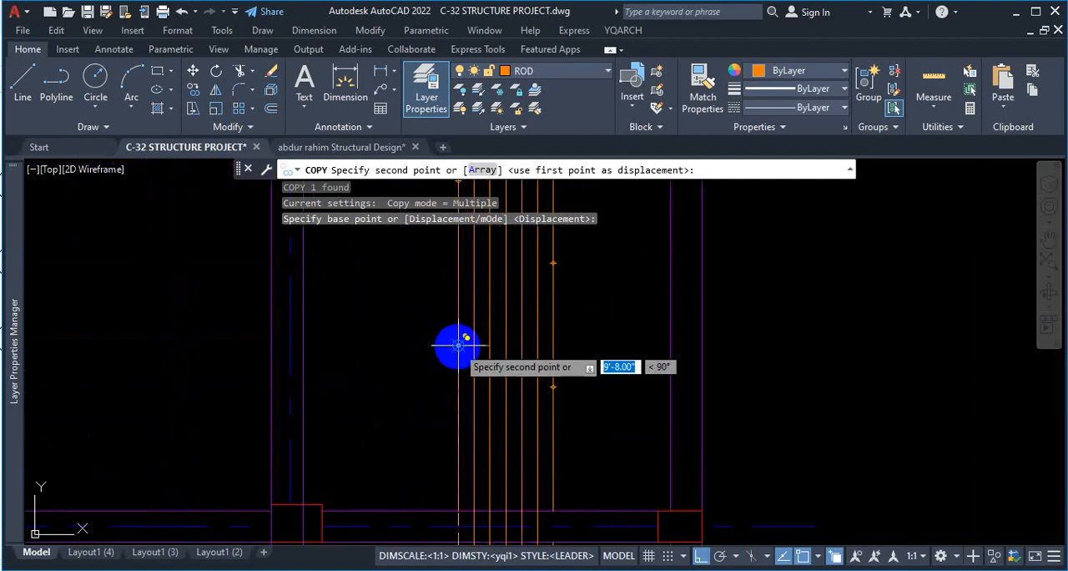
left_click(457, 343)
scroll(464, 358, "down", 3)
scroll(465, 290, "up", 3)
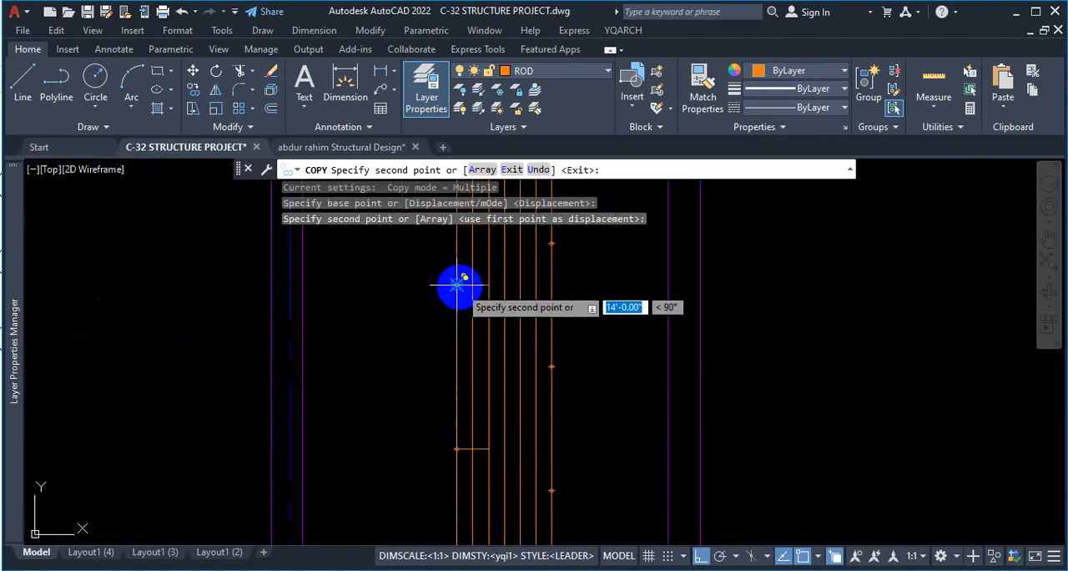
key("Escape")
Trim the second bar below the upper horizontal line in the lowest bay.
scroll(512, 322, "down", 3)
scroll(493, 388, "up", 2)
scroll(481, 354, "down", 2)
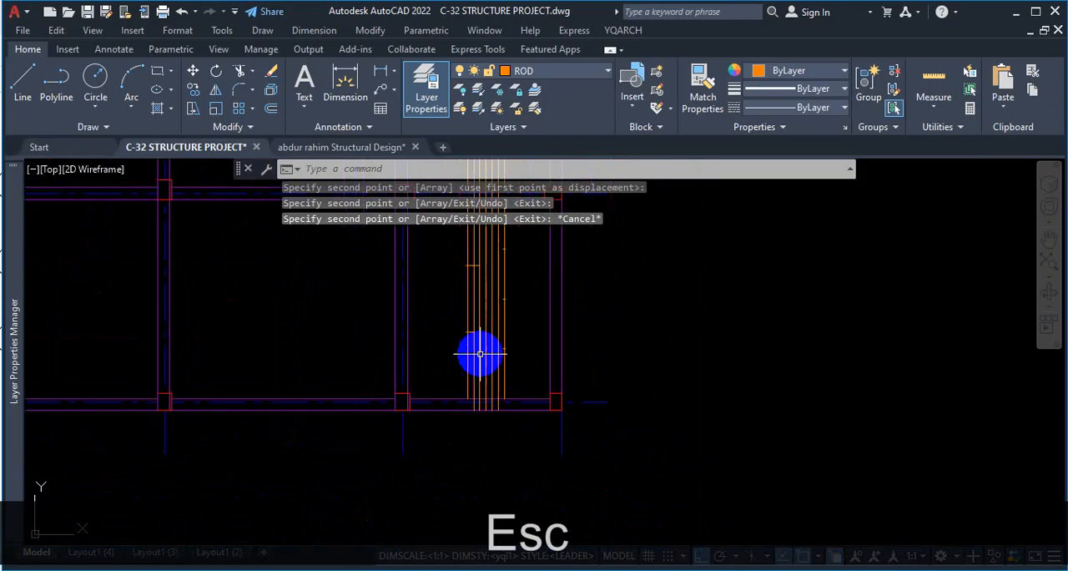
scroll(480, 354, "up", 3)
type("tr")
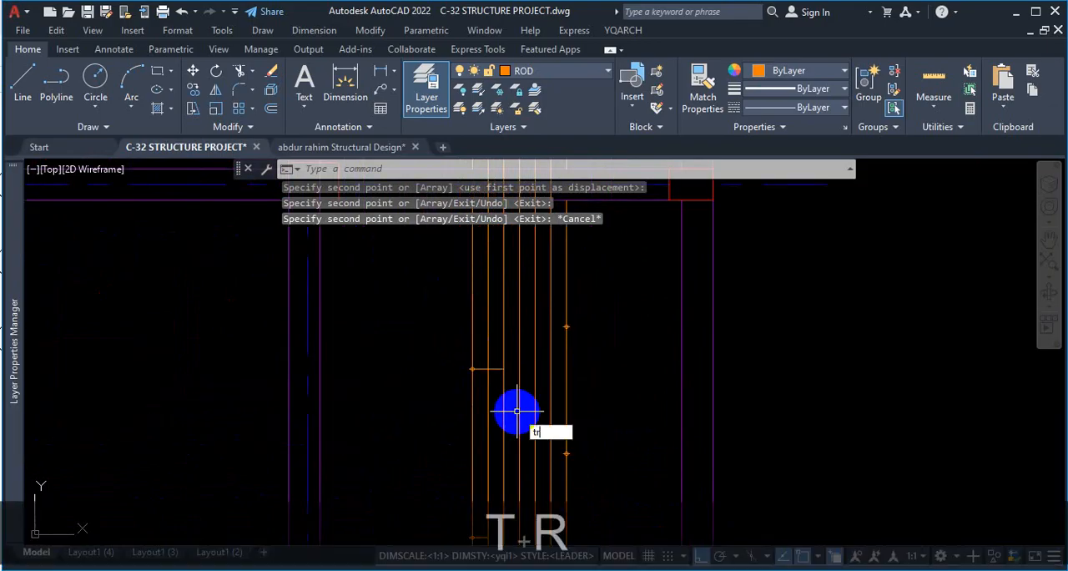
key("space")
scroll(501, 384, "down", 2)
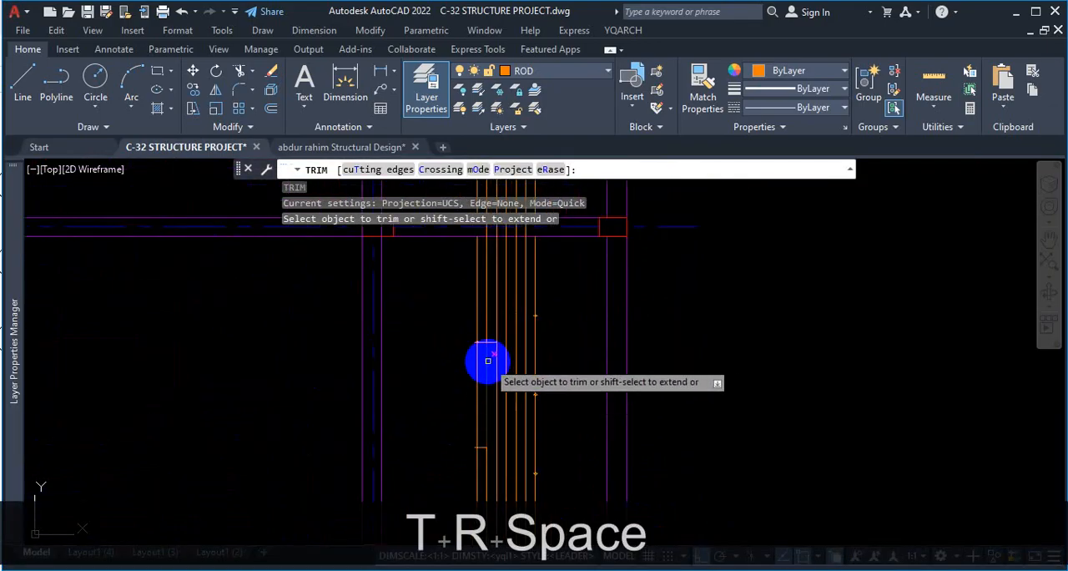
left_click(490, 364)
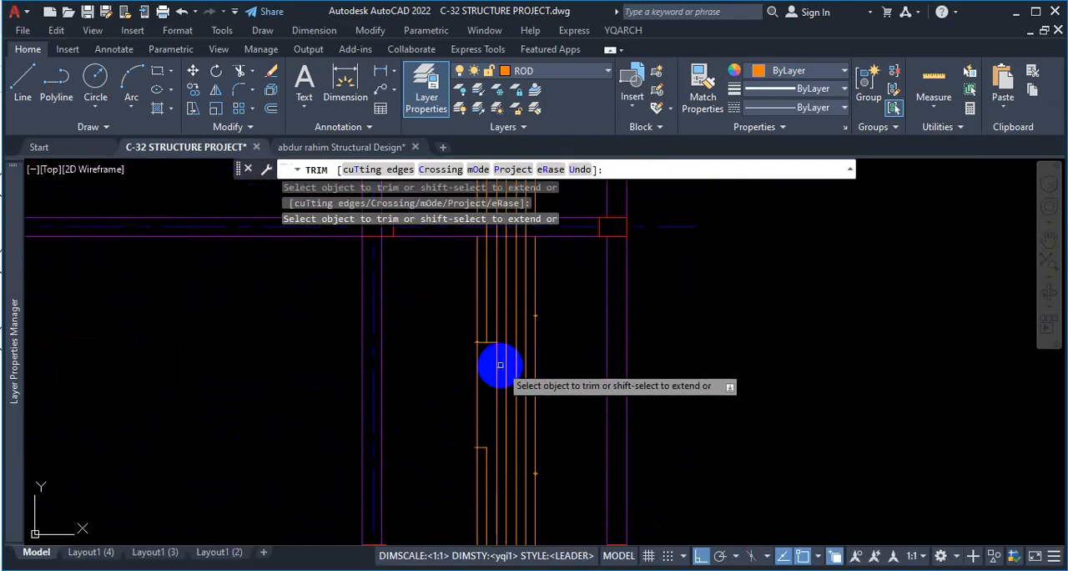
left_click(486, 465)
Extend the lowest bay's lower horizontal line to the third bar and trim that bar between the two horizontal lines.
scroll(484, 463, "up", 2)
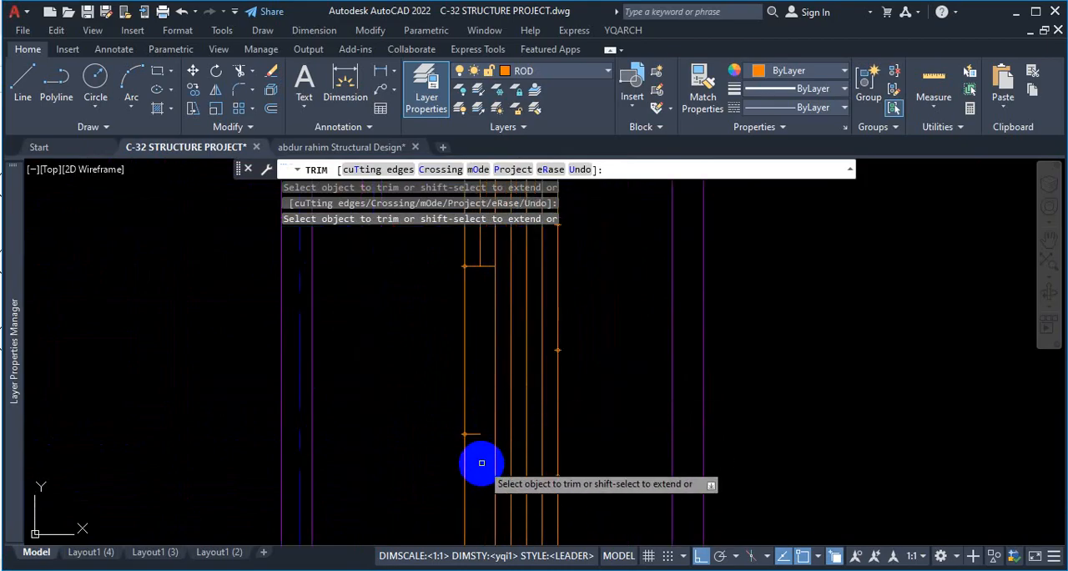
left_click(472, 434, "shift")
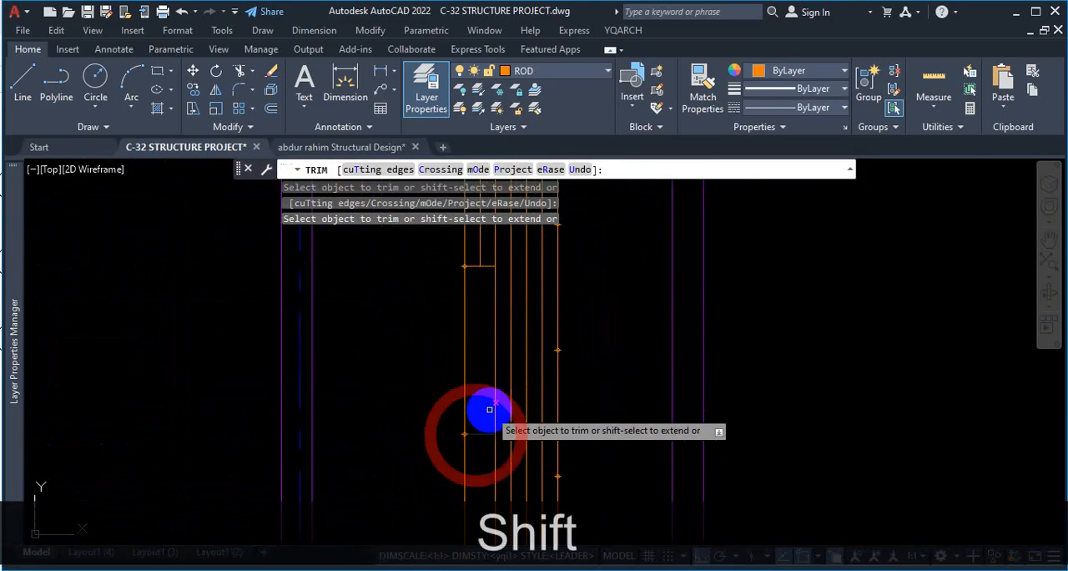
scroll(494, 384, "down", 3)
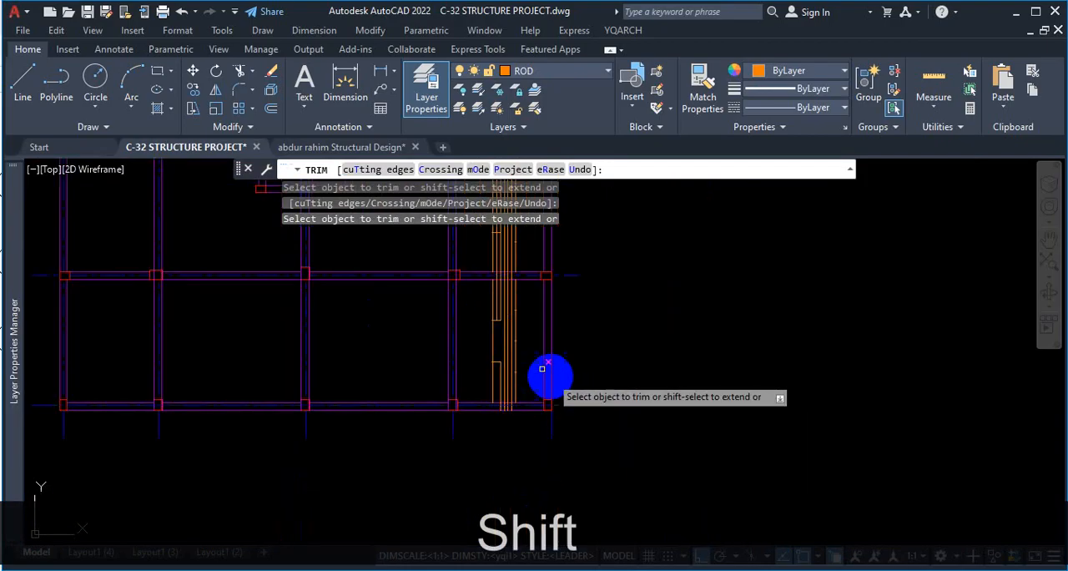
scroll(543, 376, "up", 3)
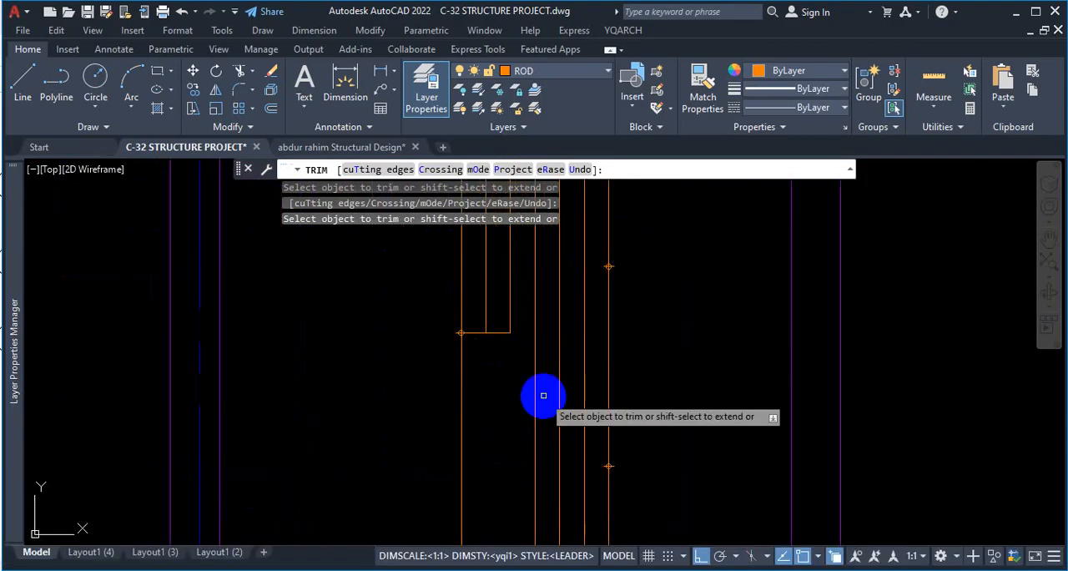
Trim the second and third bars between the two horizontal lines in the second bay.
scroll(528, 425, "down", 3)
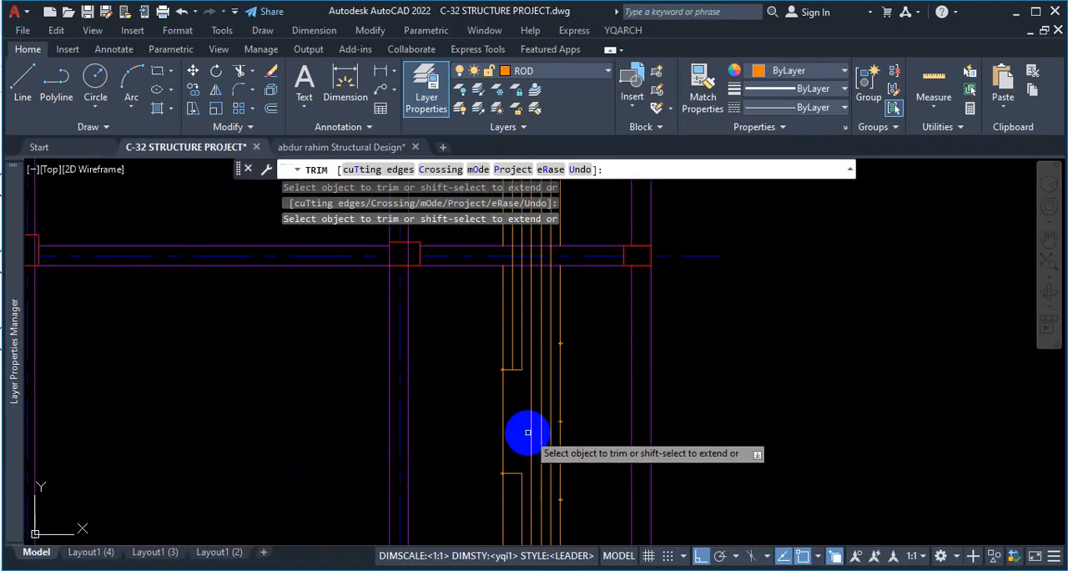
scroll(524, 317, "down", 3)
scroll(525, 303, "up", 4)
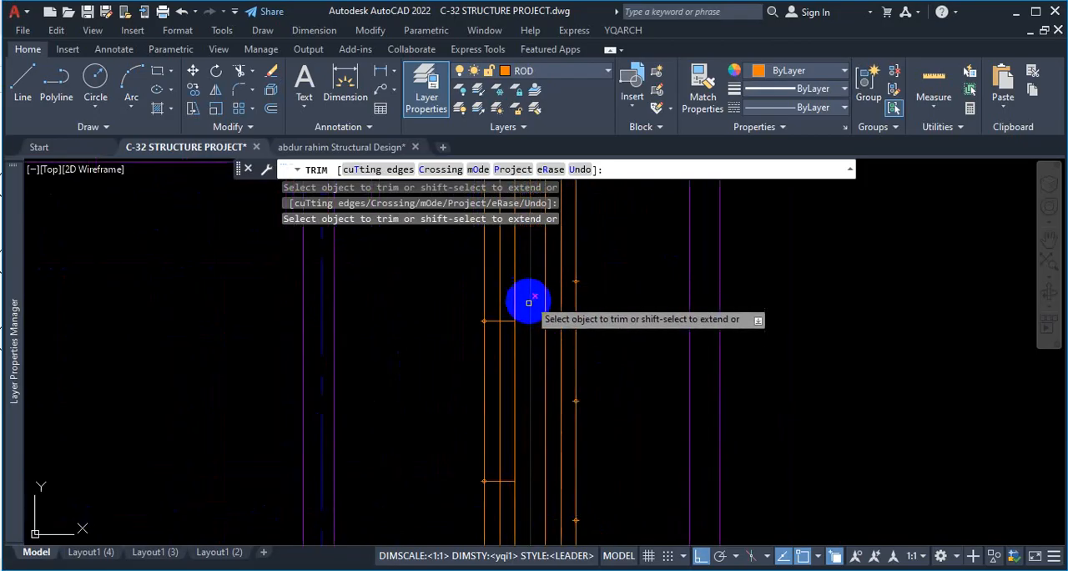
left_click(520, 372)
left_click(493, 379)
scroll(504, 344, "down", 2)
scroll(507, 346, "down", 2)
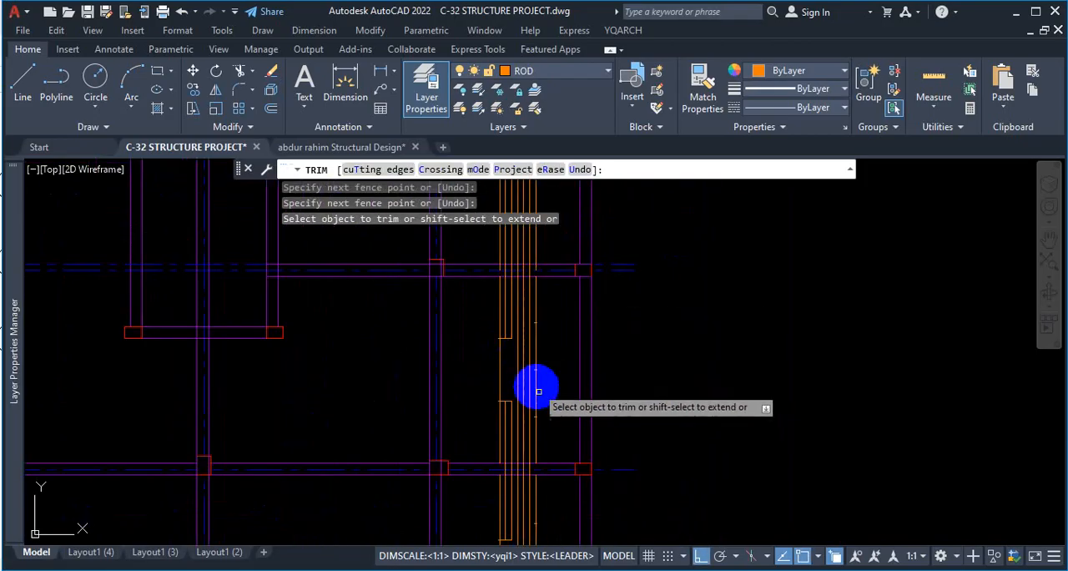
key("Escape")
scroll(542, 350, "down", 2)
scroll(541, 350, "up", 8)
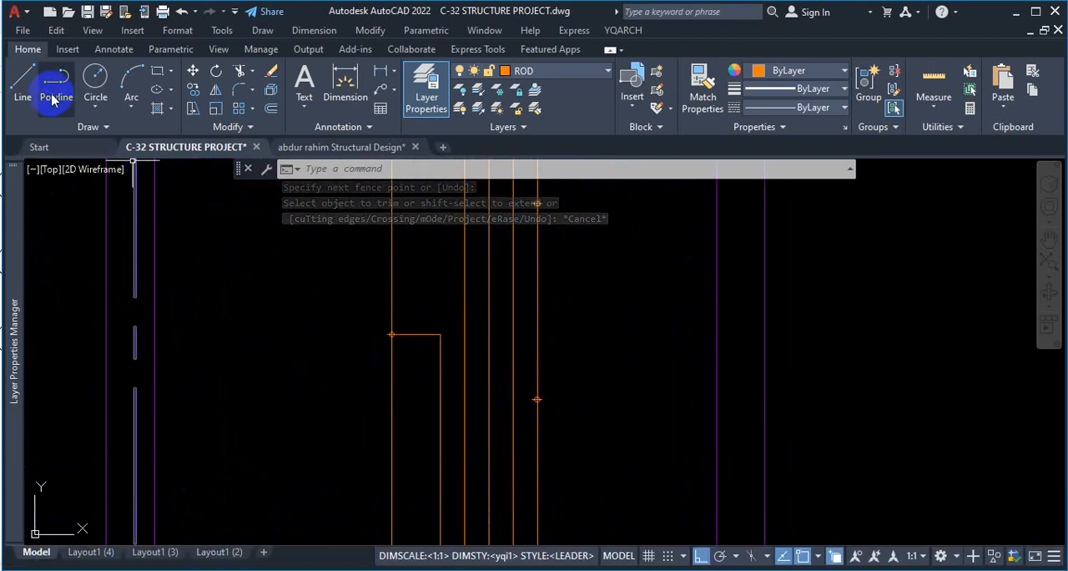
type("l")
key("Return")
scroll(528, 400, "up", 4)
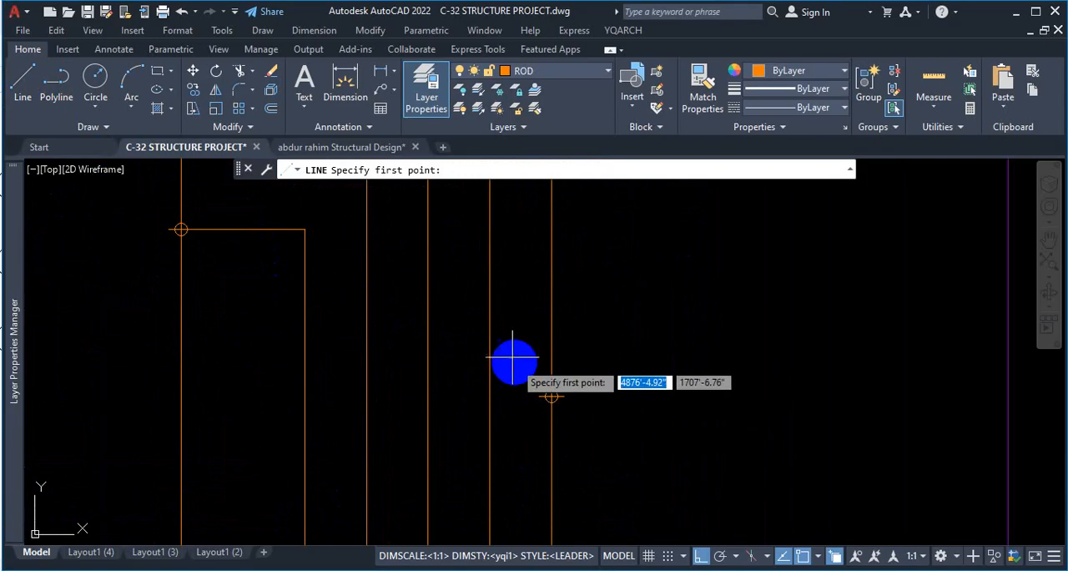
scroll(513, 359, "down", 5)
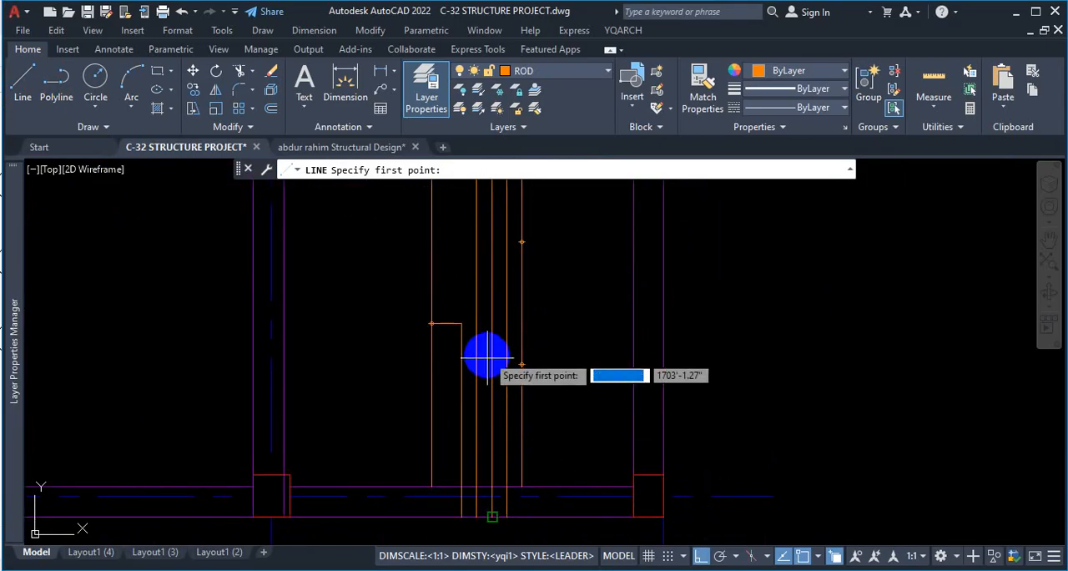
left_click(56, 82)
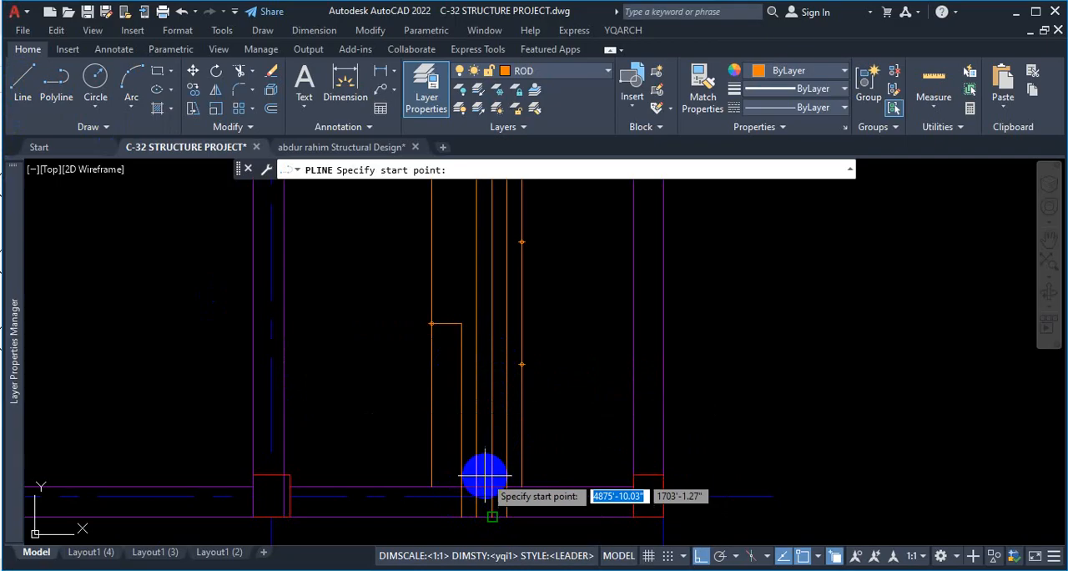
scroll(493, 469, "up", 2)
scroll(474, 430, "down", 4)
scroll(478, 467, "up", 4)
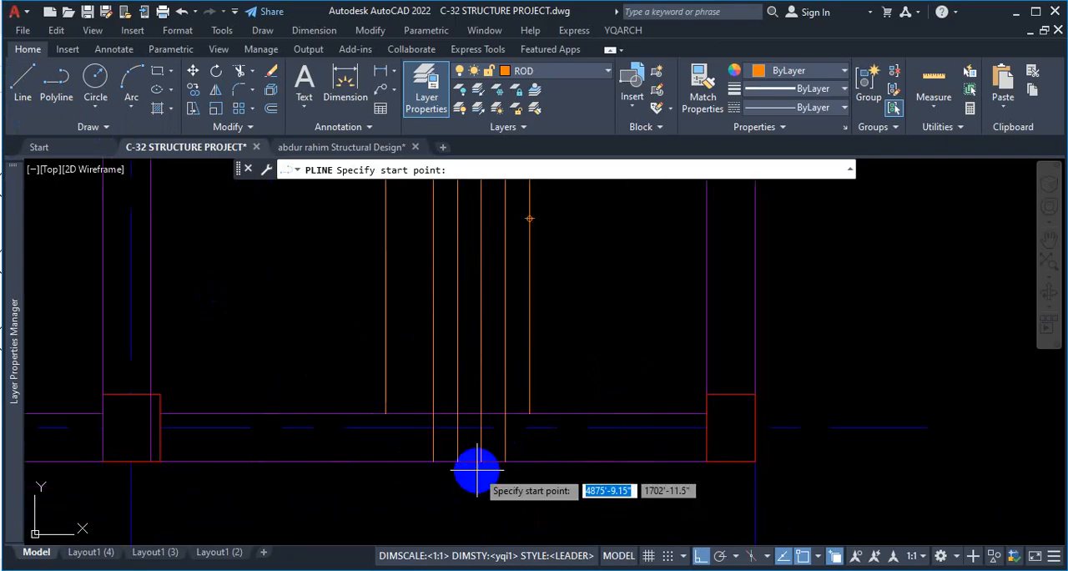
left_click(458, 460)
scroll(453, 433, "up", 4)
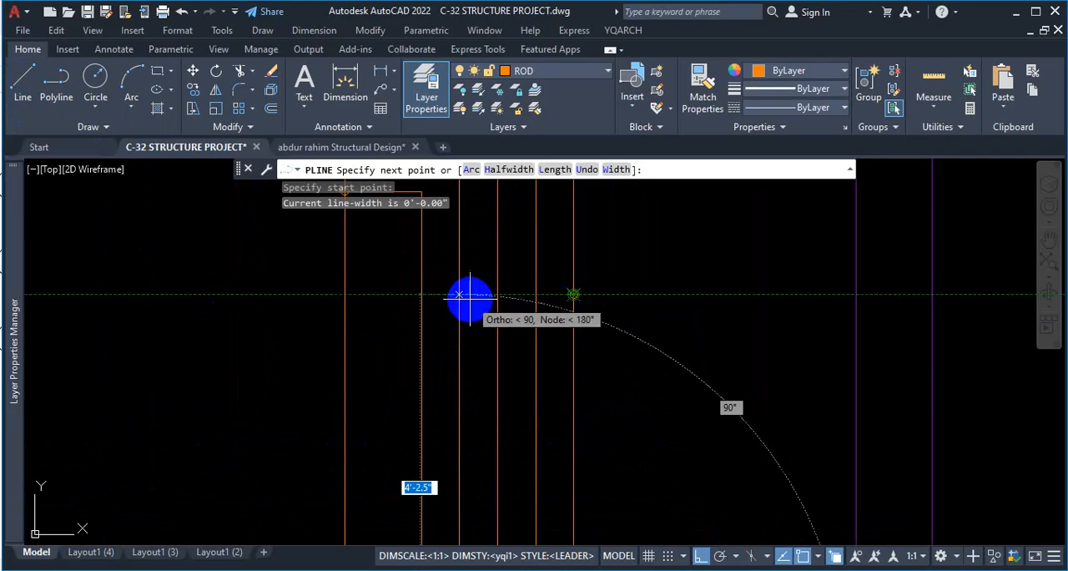
scroll(459, 295, "down", 4)
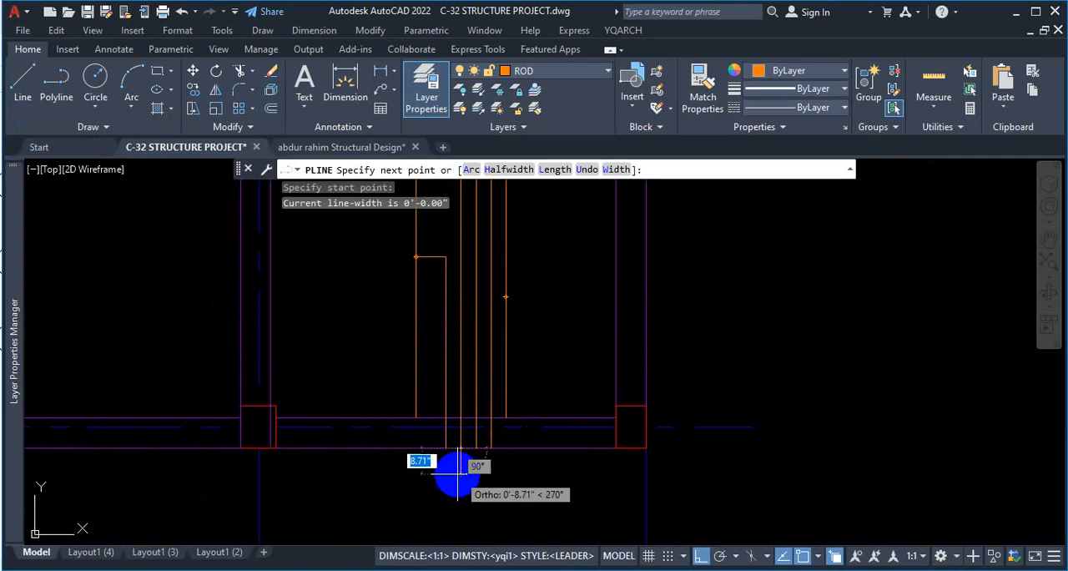
key("Escape")
Draw a 4'-2.5" vertical polyline segment from the fourth bar's lower end, level with the rightmost bar's lowest division point.
middle_click_drag(453, 401, 470, 284)
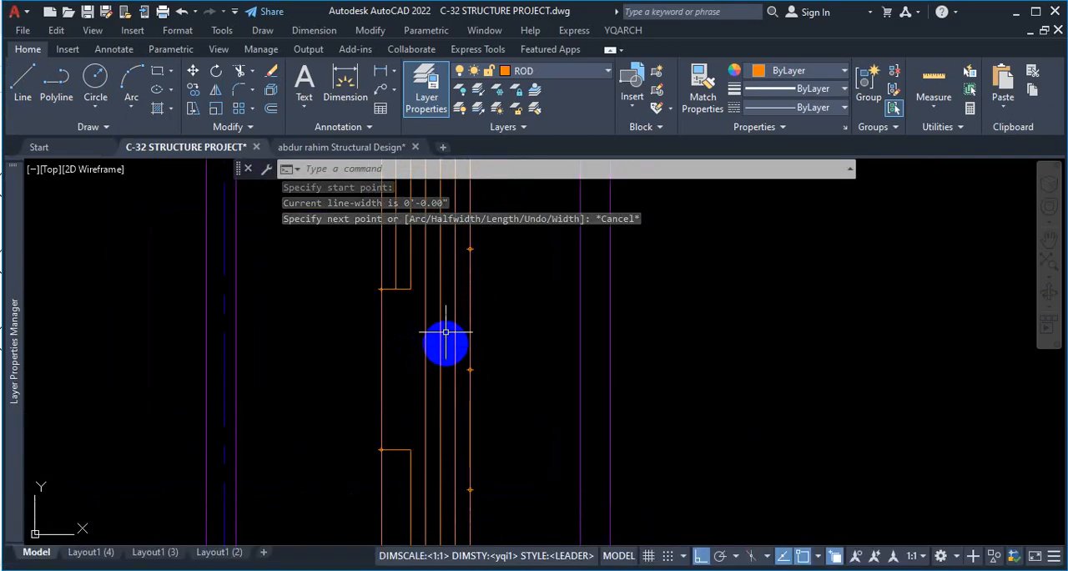
scroll(449, 390, "down", 3)
scroll(450, 389, "up", 4)
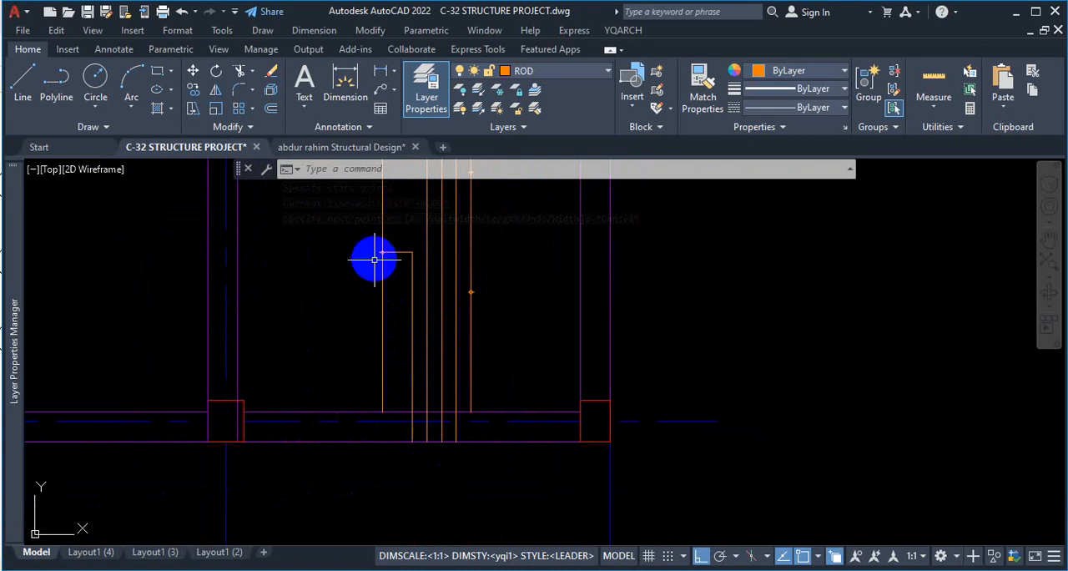
left_click(59, 99)
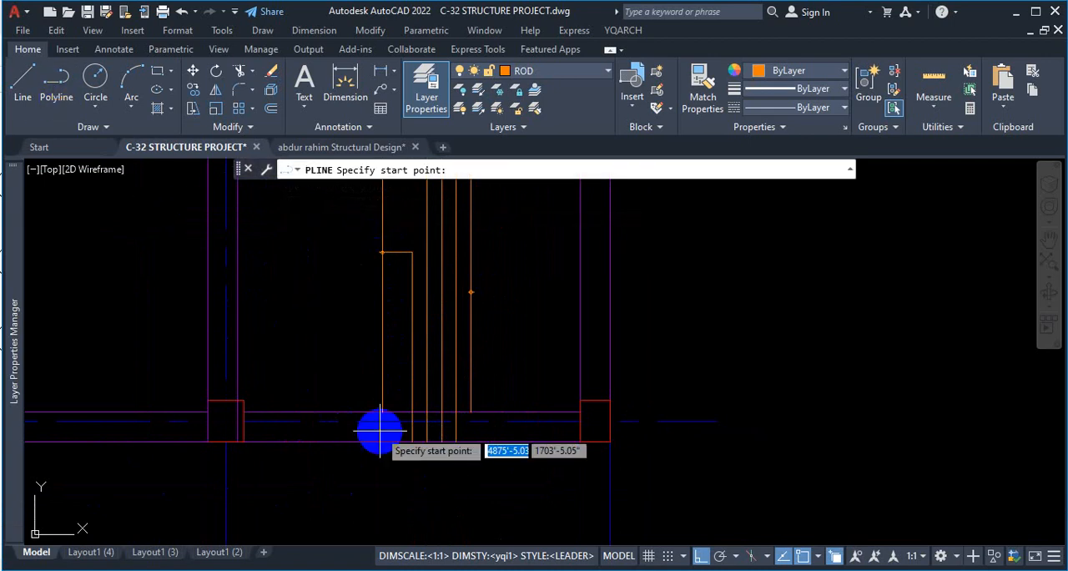
left_click(427, 442)
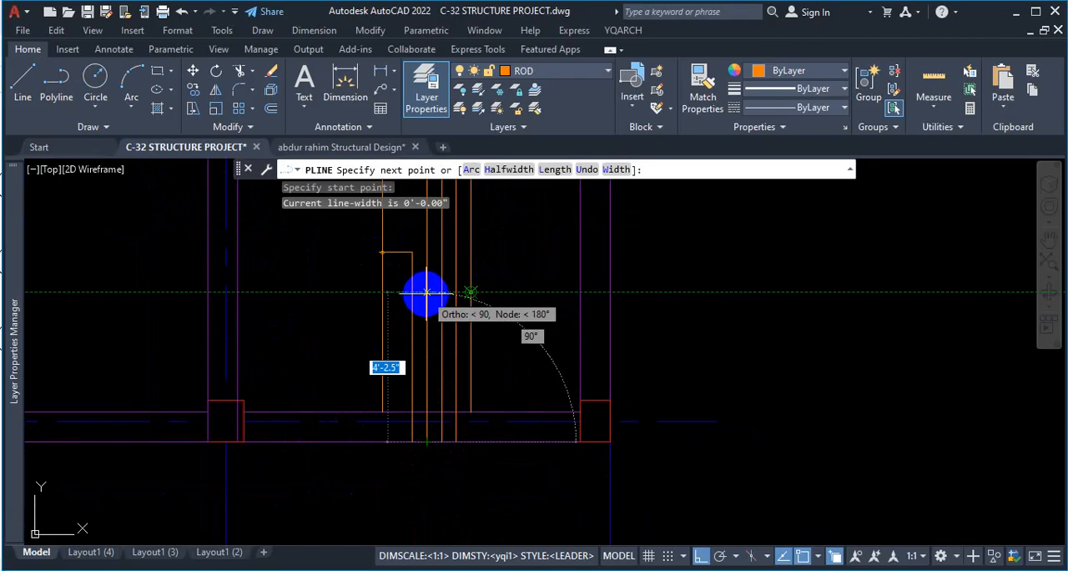
scroll(427, 292, "up", 2)
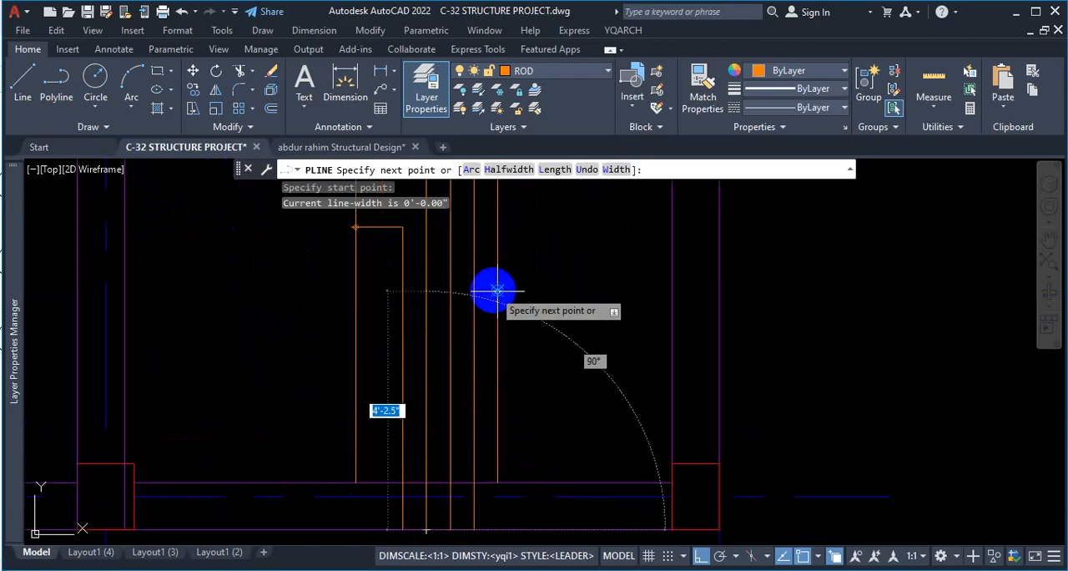
left_click(425, 290)
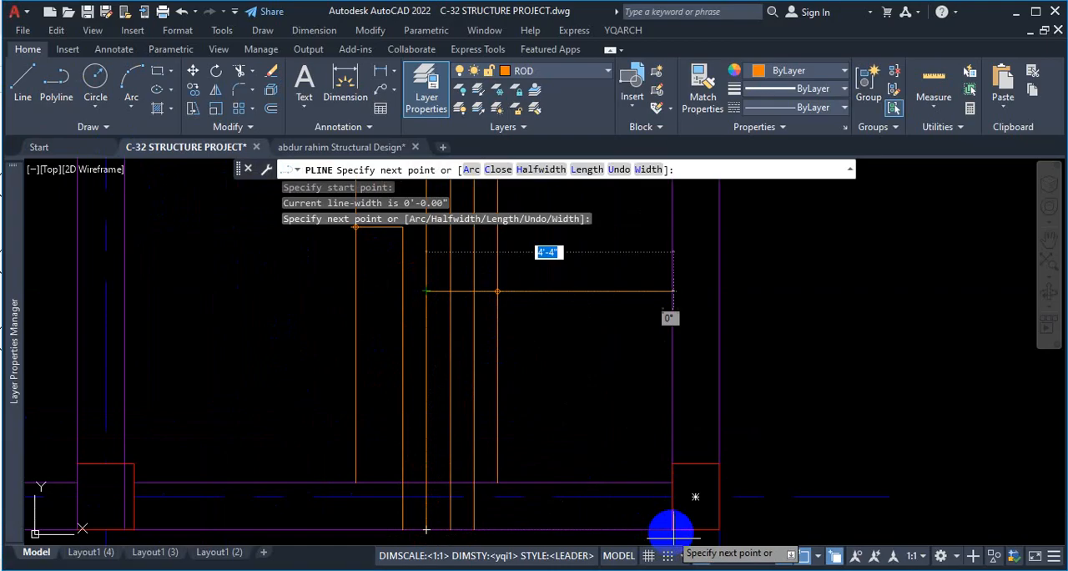
Turn Ortho off and polar tracking on, and add a 7.07" polyline segment at 45° up to the fifth bar.
left_click(700, 554)
scroll(451, 273, "up", 2)
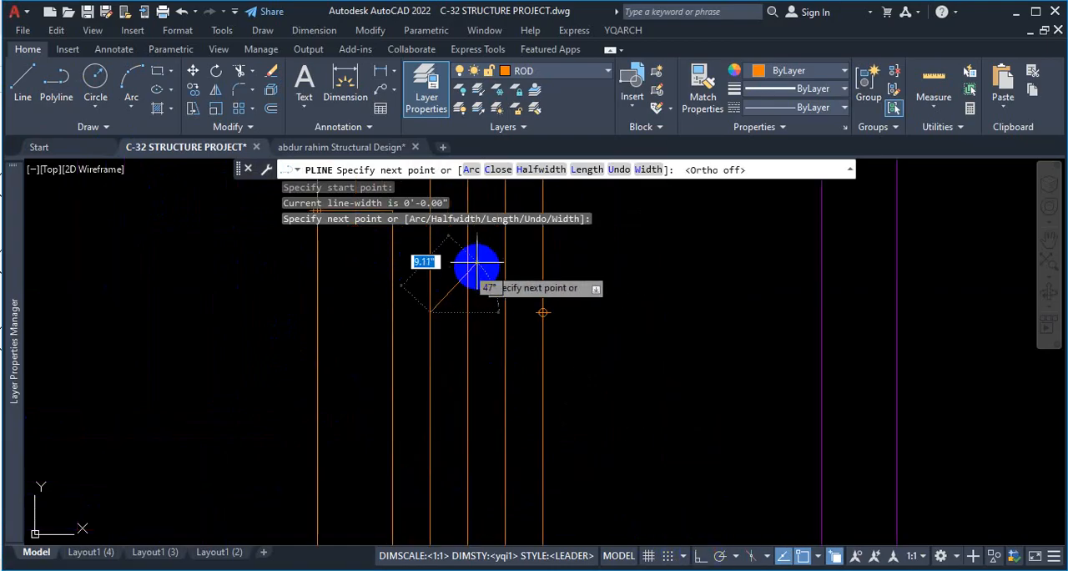
left_click(720, 556)
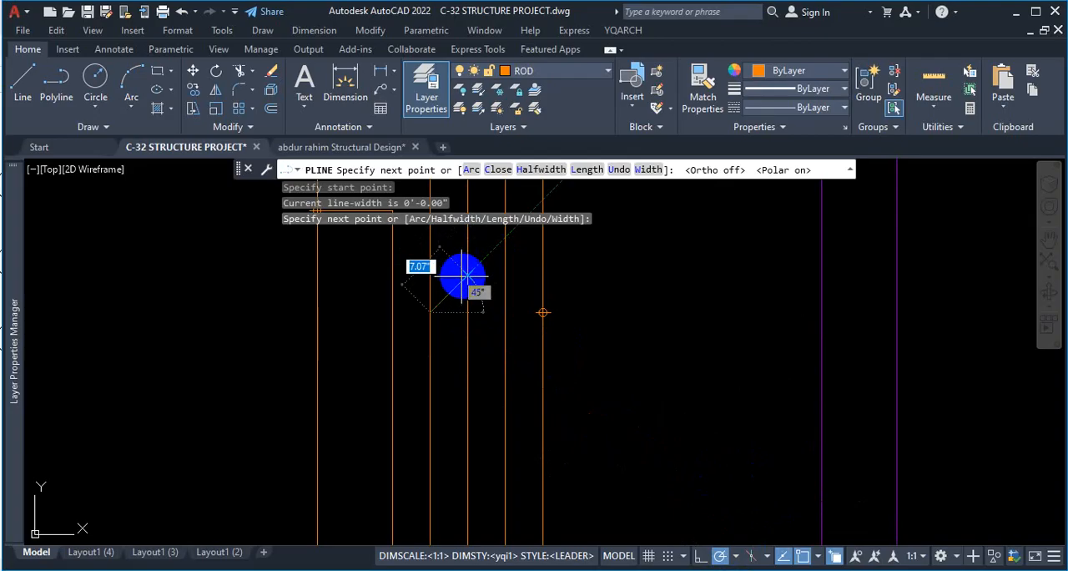
Continue the polyline 6'-4" straight up along the fifth bar, level with the rightmost bar's highest division point in the lowest bay.
scroll(464, 274, "down", 3)
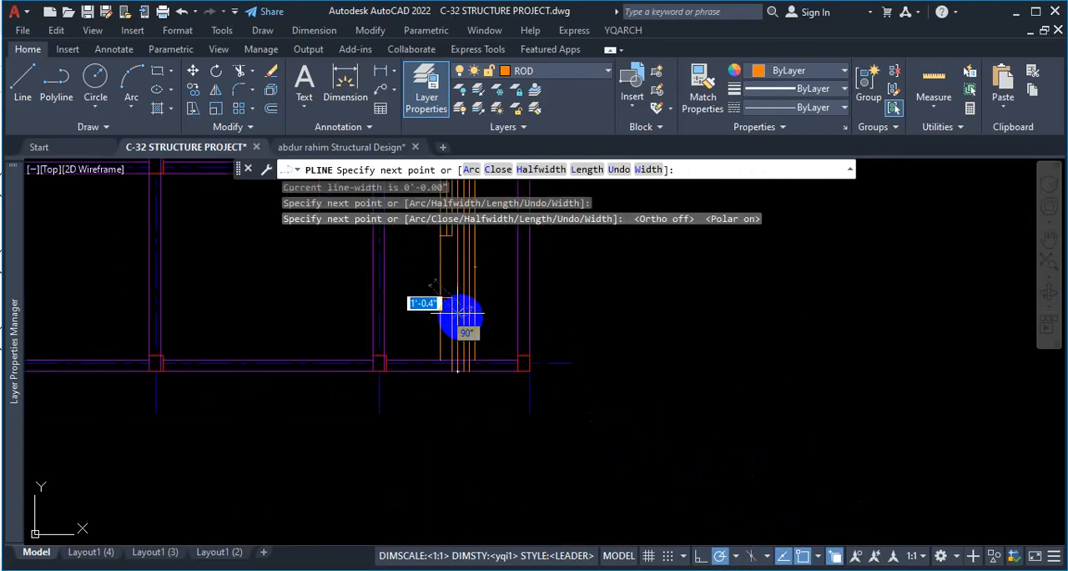
scroll(464, 260, "up", 3)
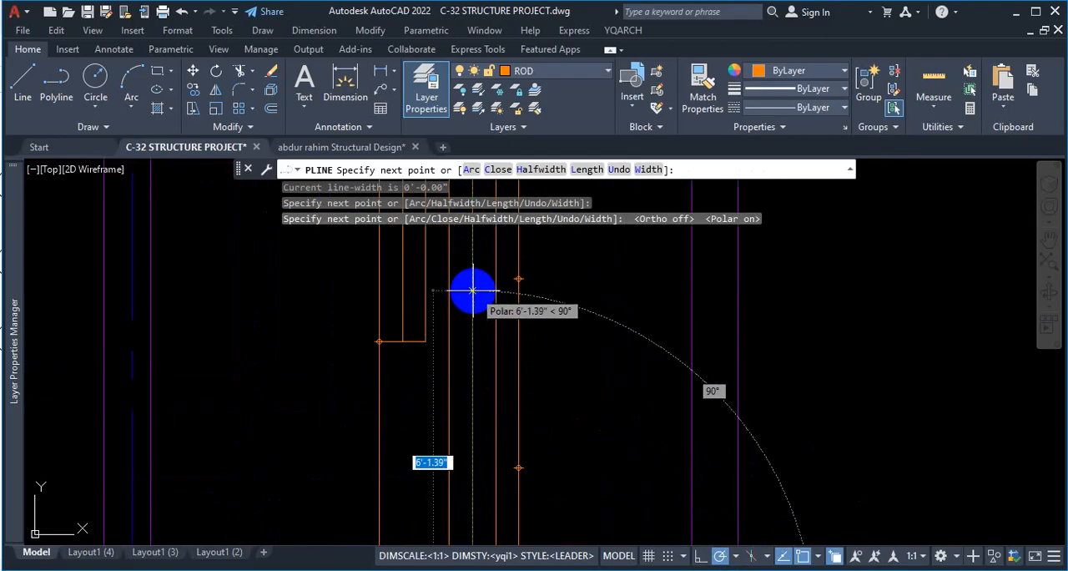
scroll(472, 291, "down", 2)
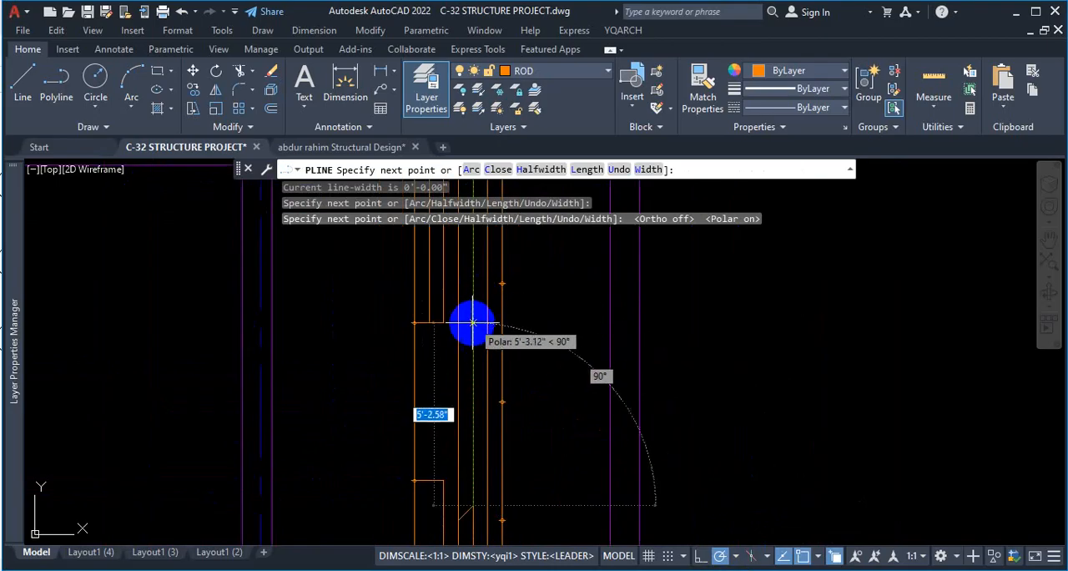
scroll(475, 309, "up", 2)
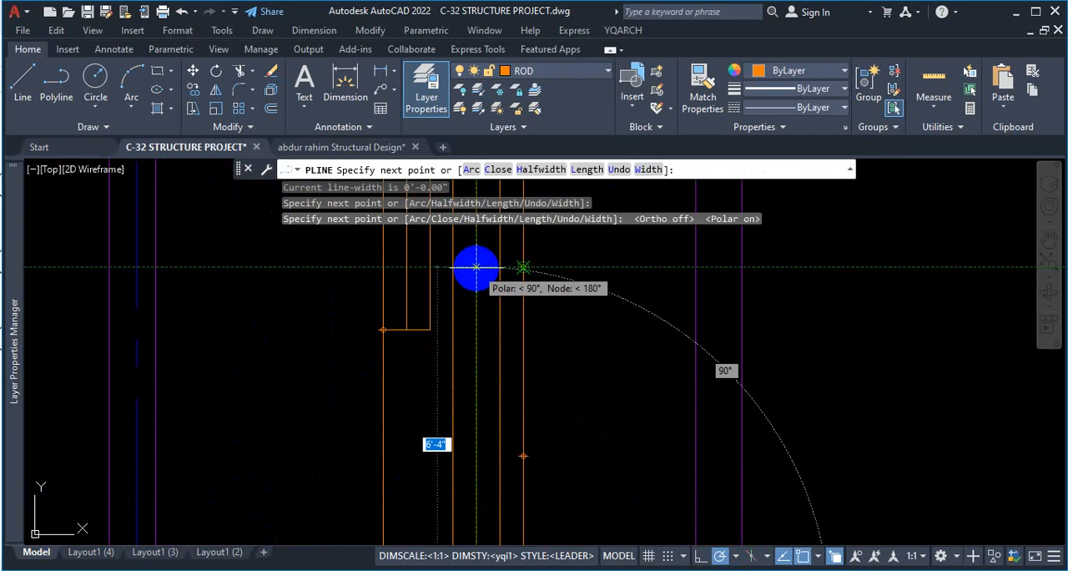
left_click(475, 266)
Add a polyline segment at 135° back to the fourth bar and end the polyline.
scroll(465, 260, "up", 2)
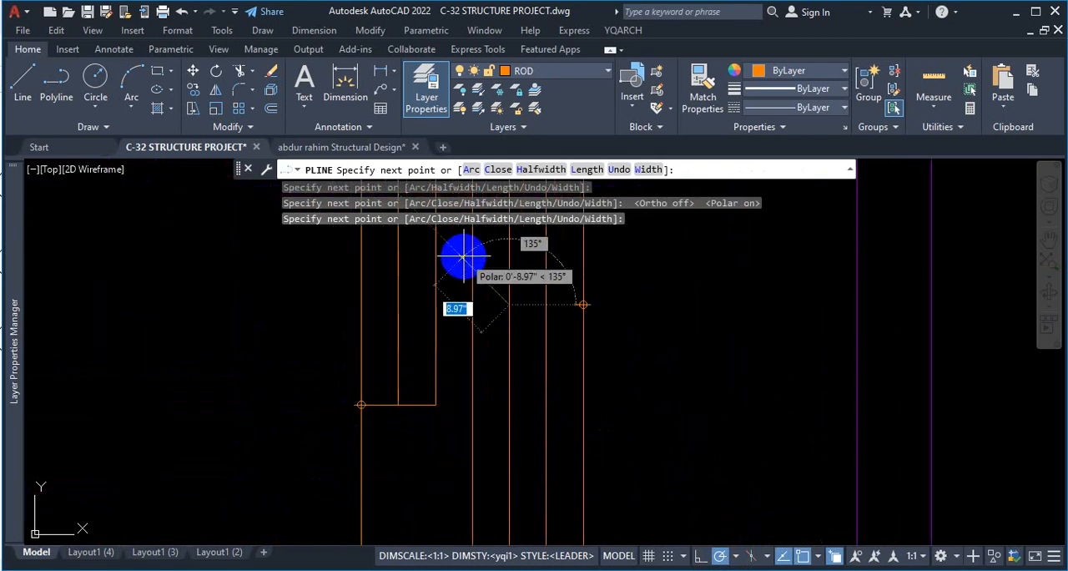
left_click(474, 267)
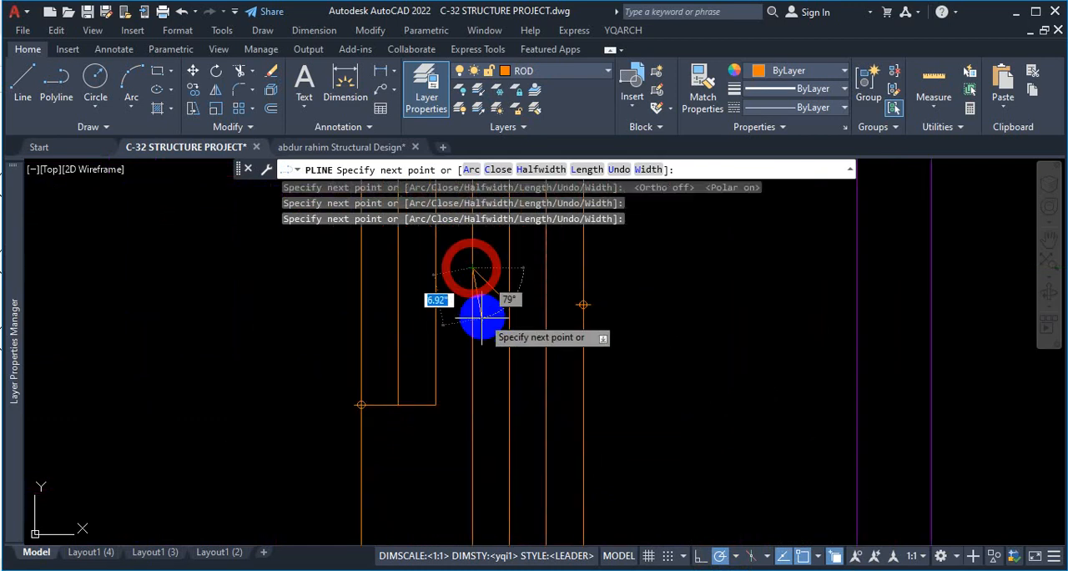
scroll(488, 313, "down", 3)
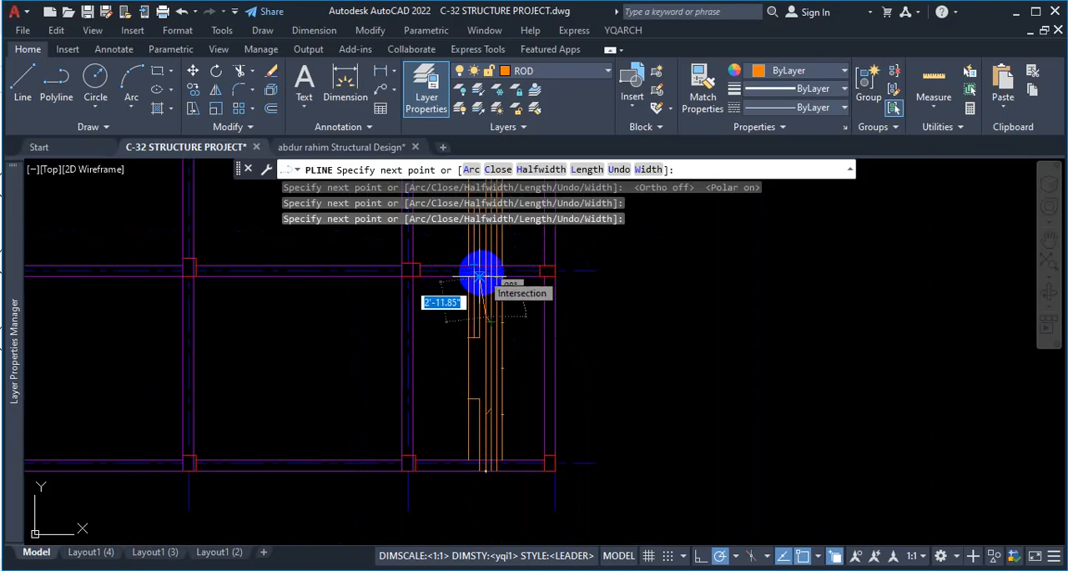
key("Escape")
scroll(453, 437, "up", 4)
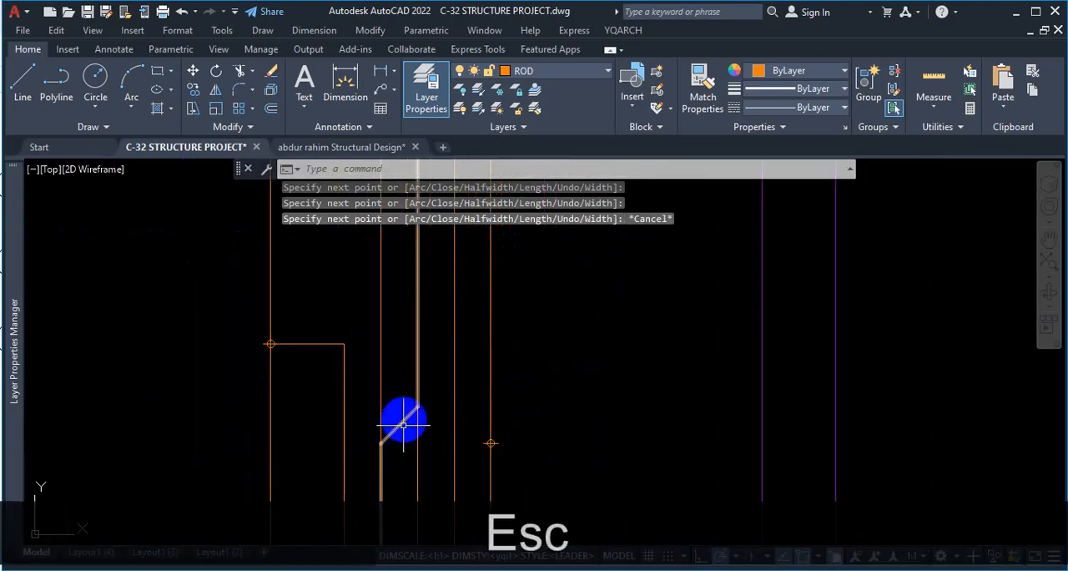
Erase the cranked polyline drawn between the fourth and fifth bars.
scroll(445, 369, "down", 3)
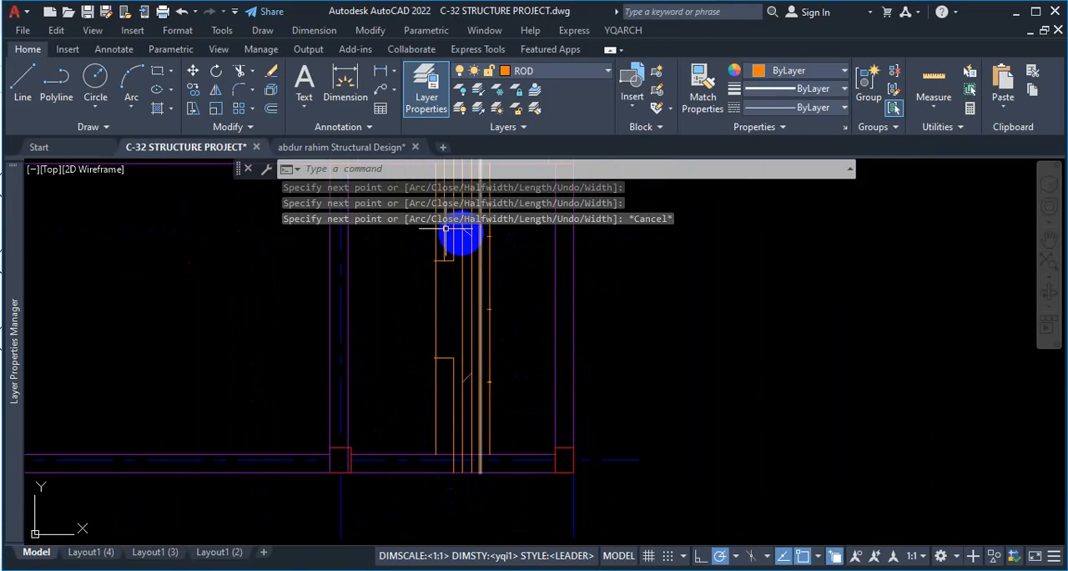
scroll(504, 283, "up", 5)
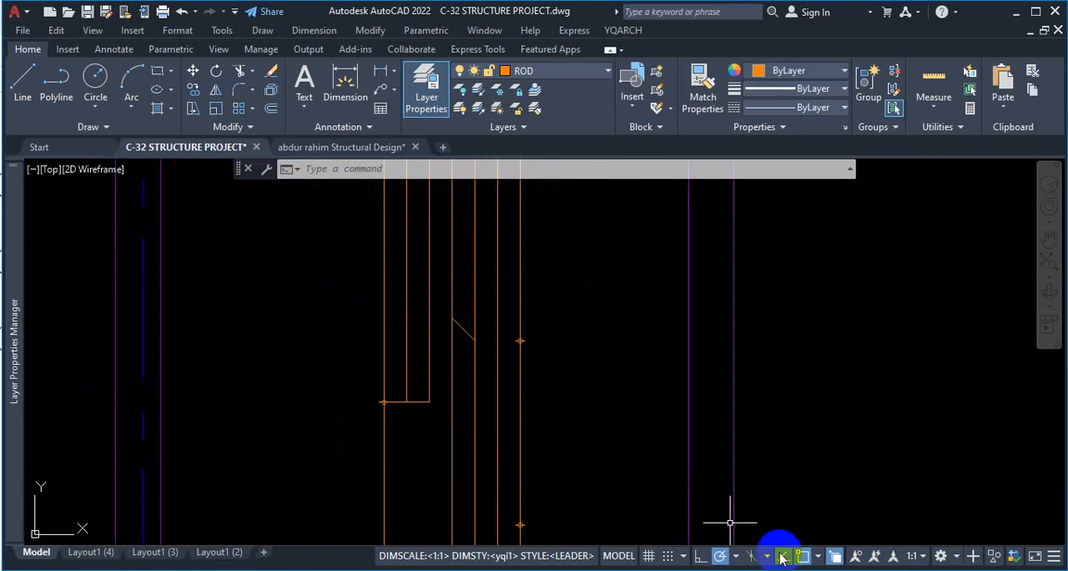
scroll(629, 332, "down", 4)
scroll(553, 330, "up", 4)
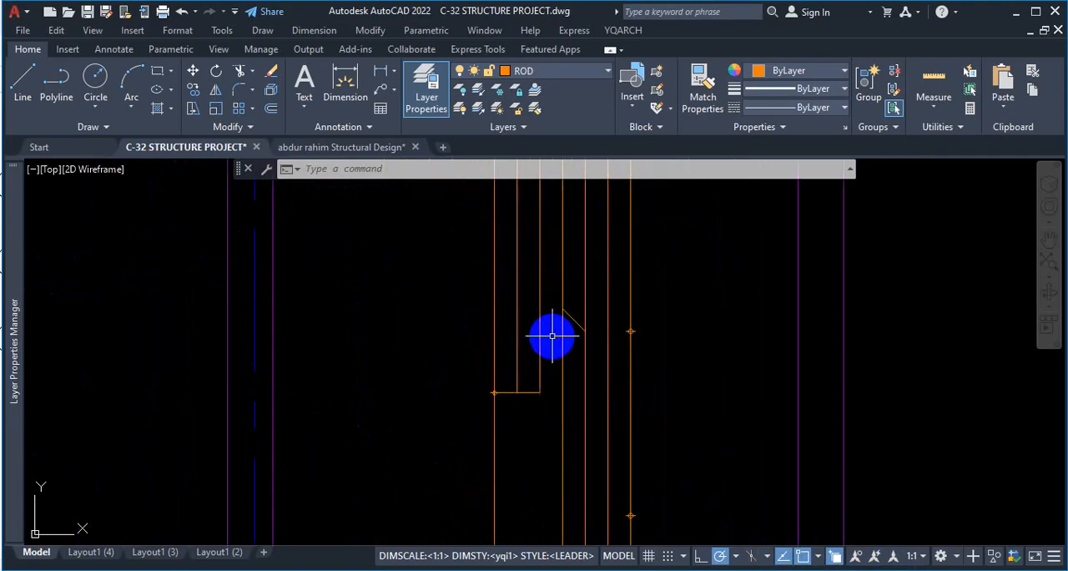
left_click(571, 318)
key("Delete")
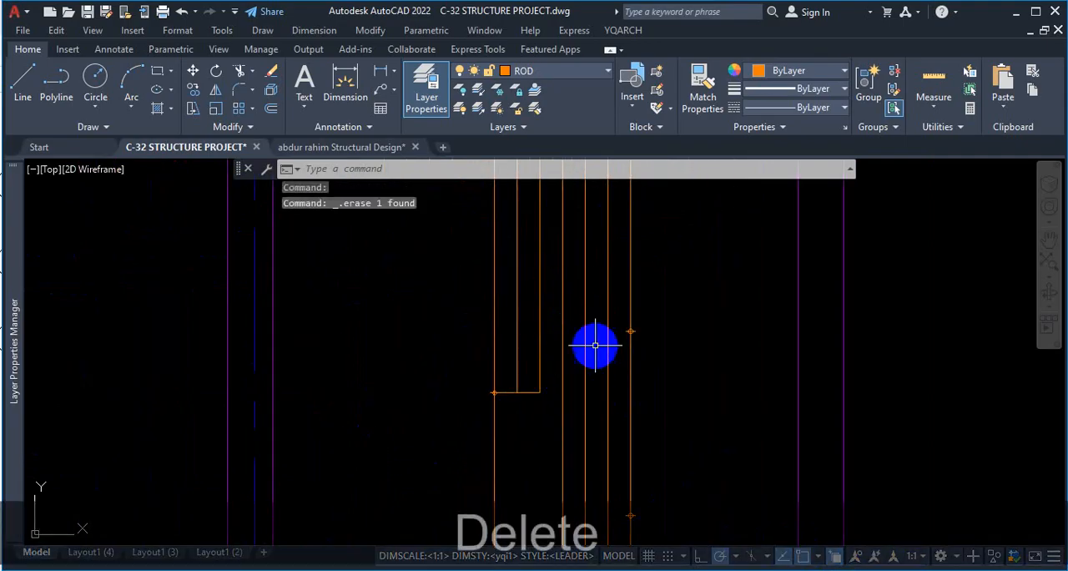
scroll(606, 351, "down", 4)
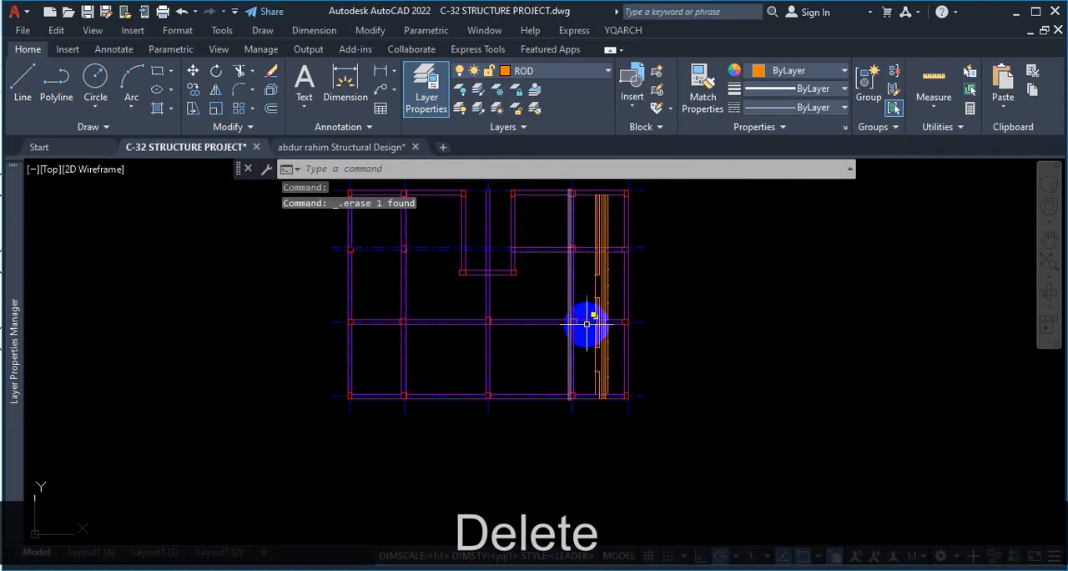
left_click(701, 469)
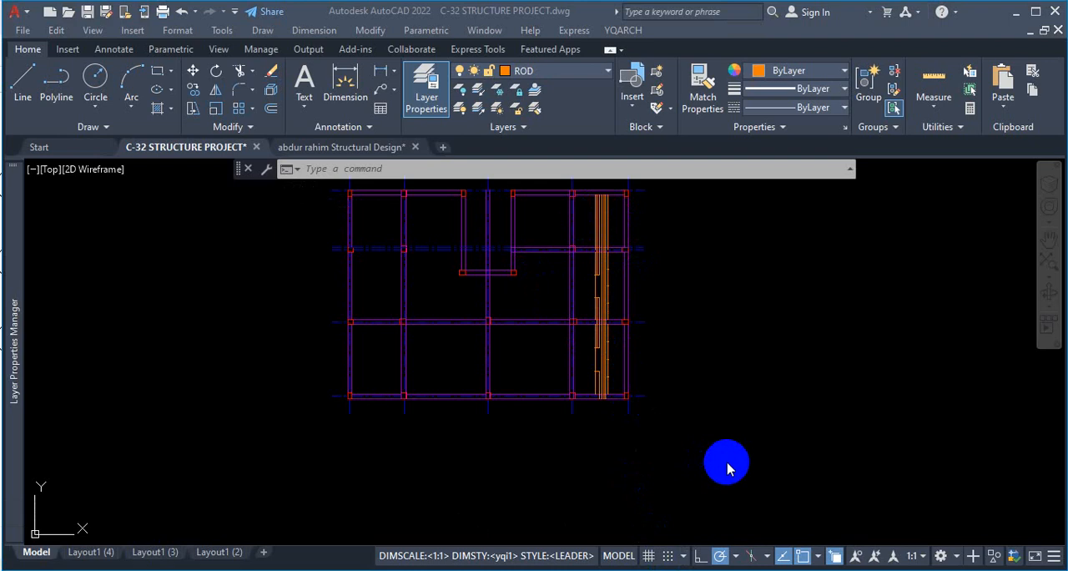
Examine how the bent bar ends are drawn near the supports in the beam's longitudinal section.
scroll(727, 469, "down", 10)
scroll(947, 497, "up", 3)
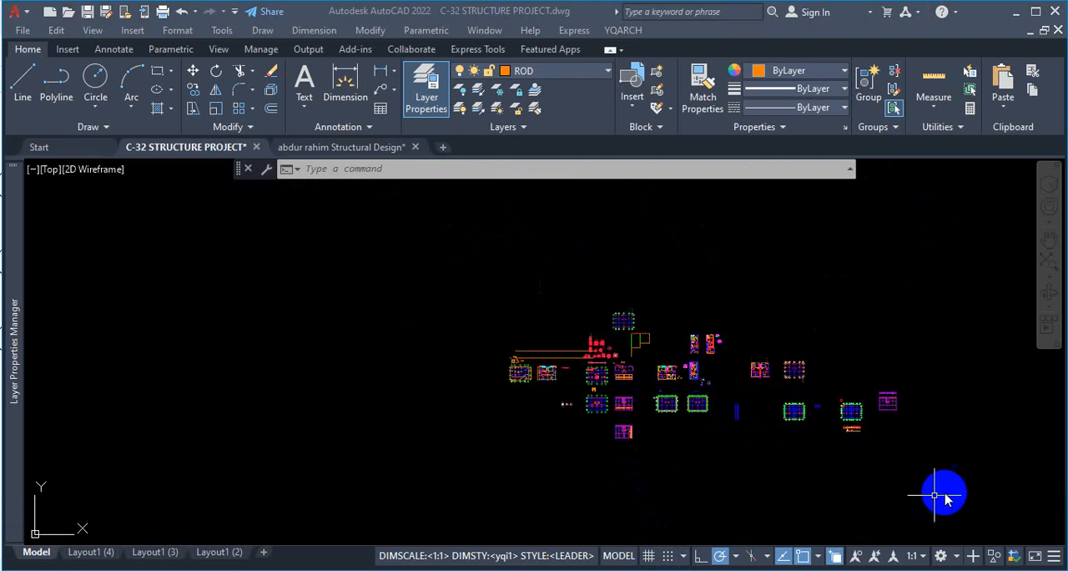
scroll(703, 381, "up", 3)
scroll(477, 400, "up", 3)
scroll(381, 358, "up", 3)
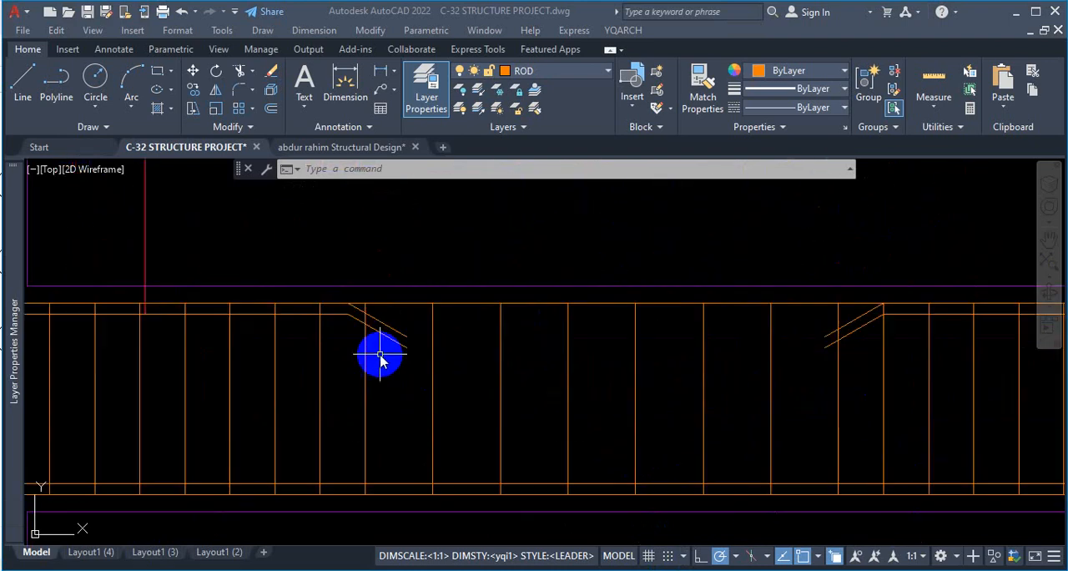
scroll(464, 362, "down", 4)
scroll(755, 389, "up", 3)
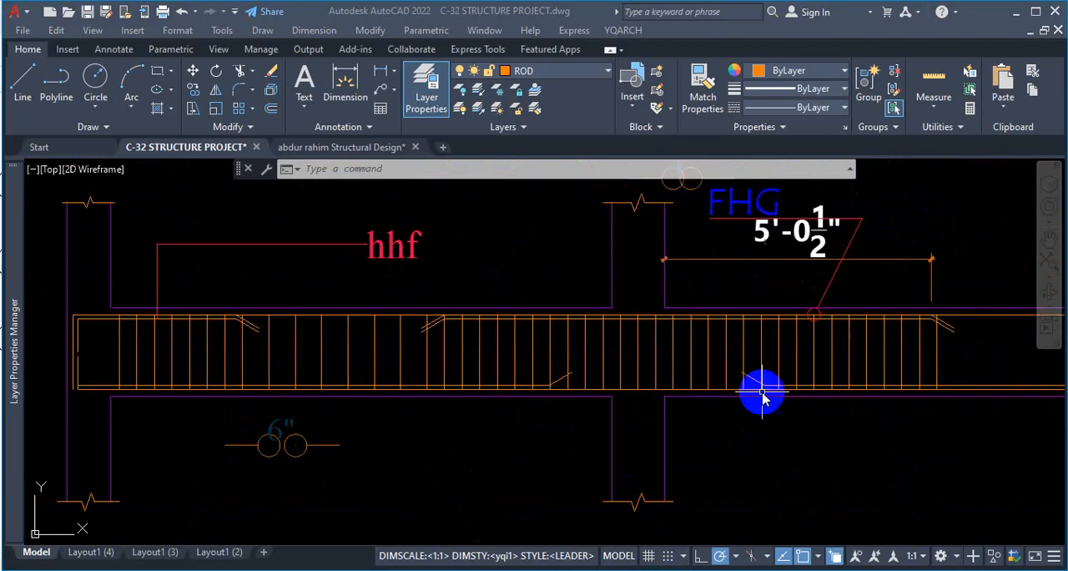
scroll(639, 352, "down", 4)
scroll(769, 390, "up", 2)
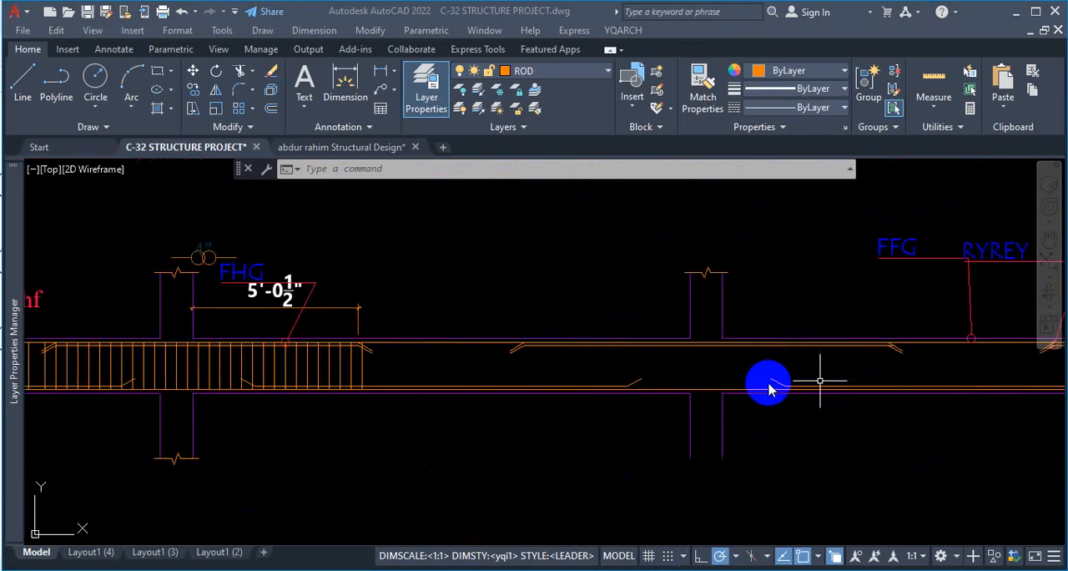
key("Escape")
scroll(847, 342, "down", 4)
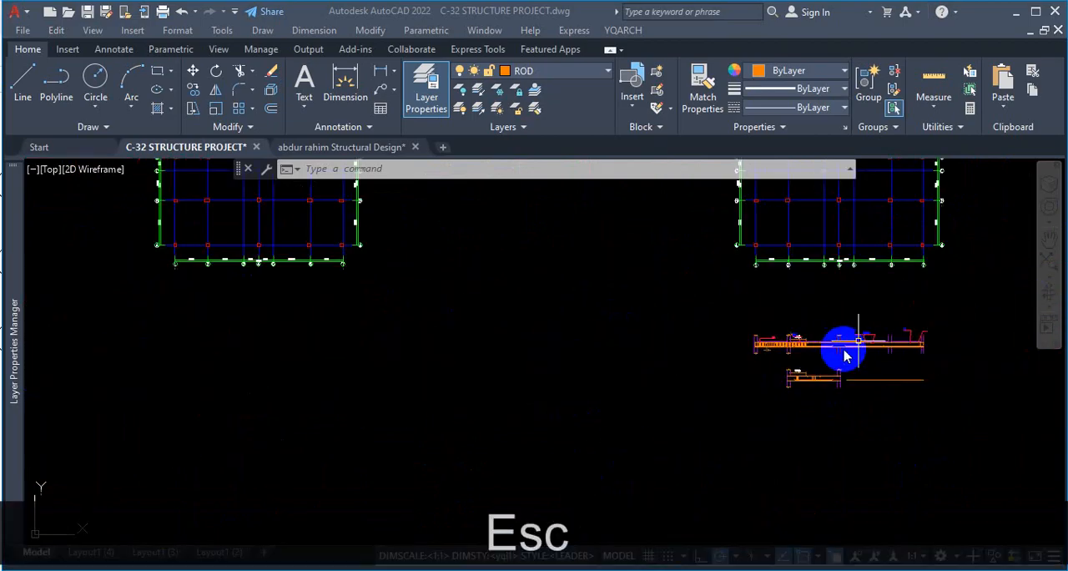
Switch to the browser's Two Way Slab Reinforcement video and mark the cranked bars and their bend line along one slab side.
left_click(576, 569)
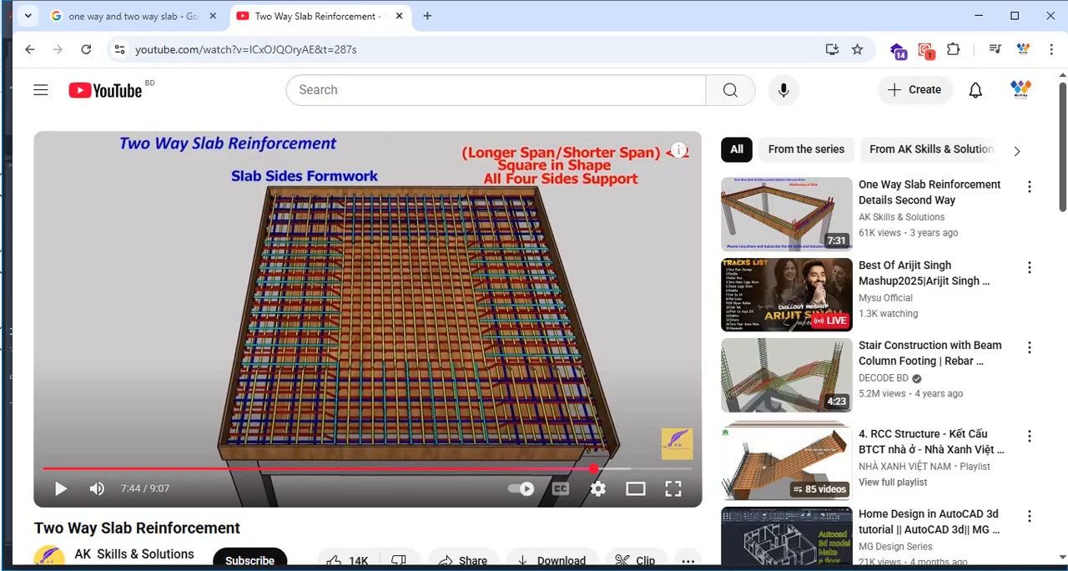
key("ctrl+1")
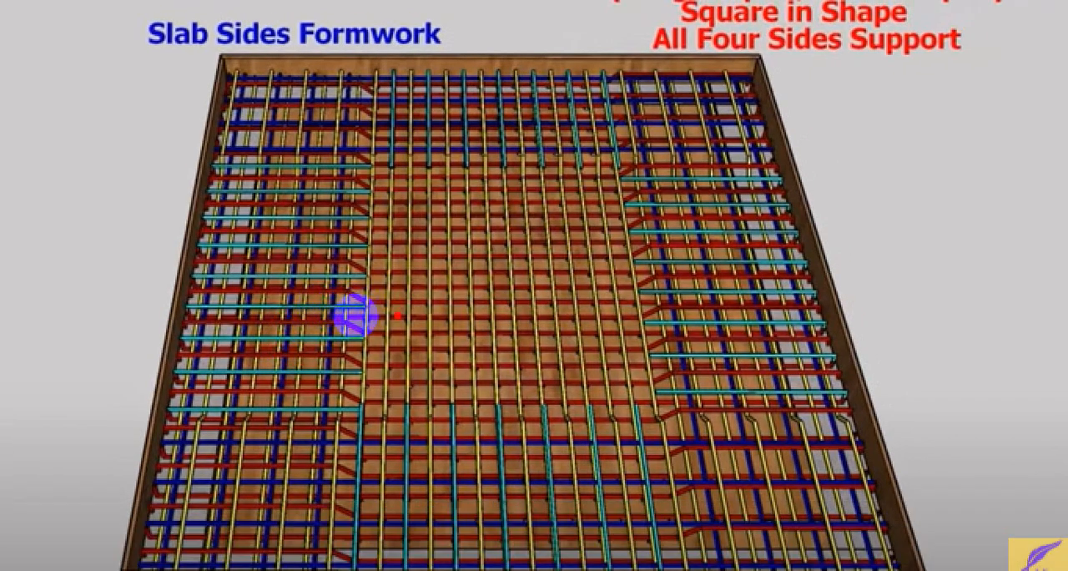
left_click_drag(399, 312, 234, 288)
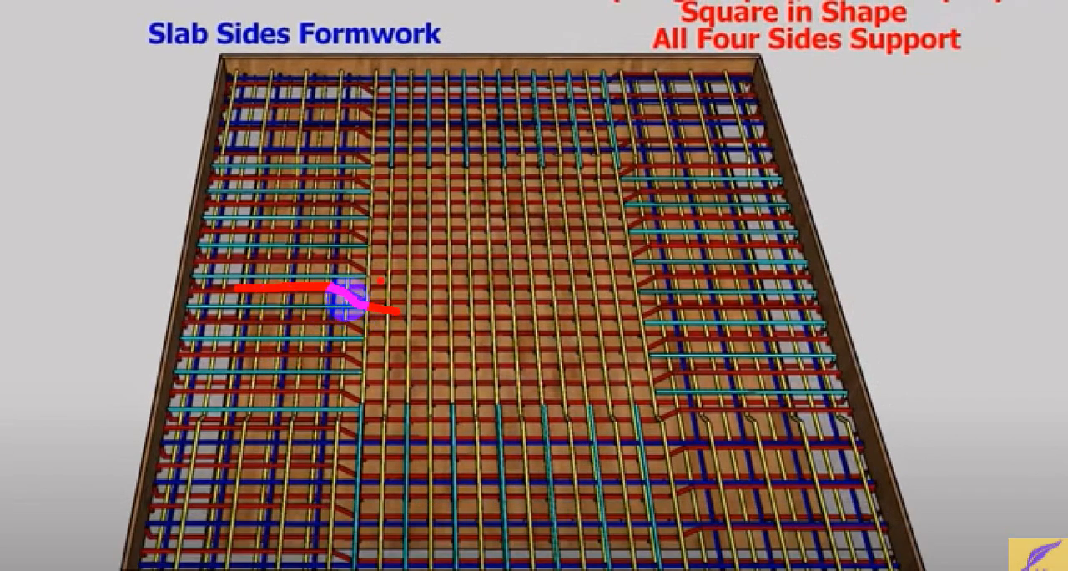
mouse_move(365, 131)
left_mouse_down()
mouse_move(326, 309)
mouse_move(324, 327)
mouse_move(334, 330)
left_mouse_up()
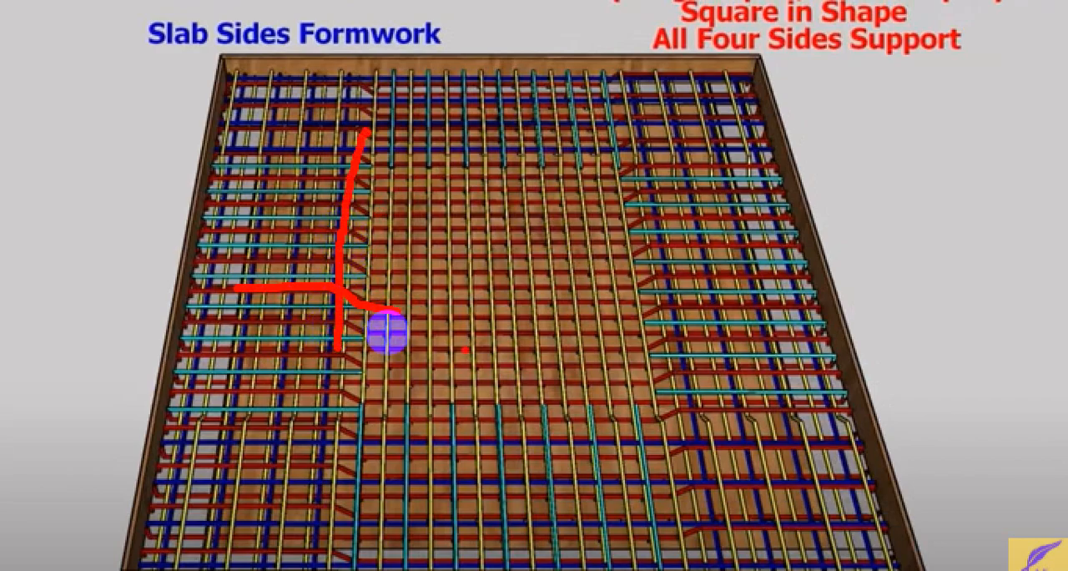
left_click_drag(399, 312, 338, 305)
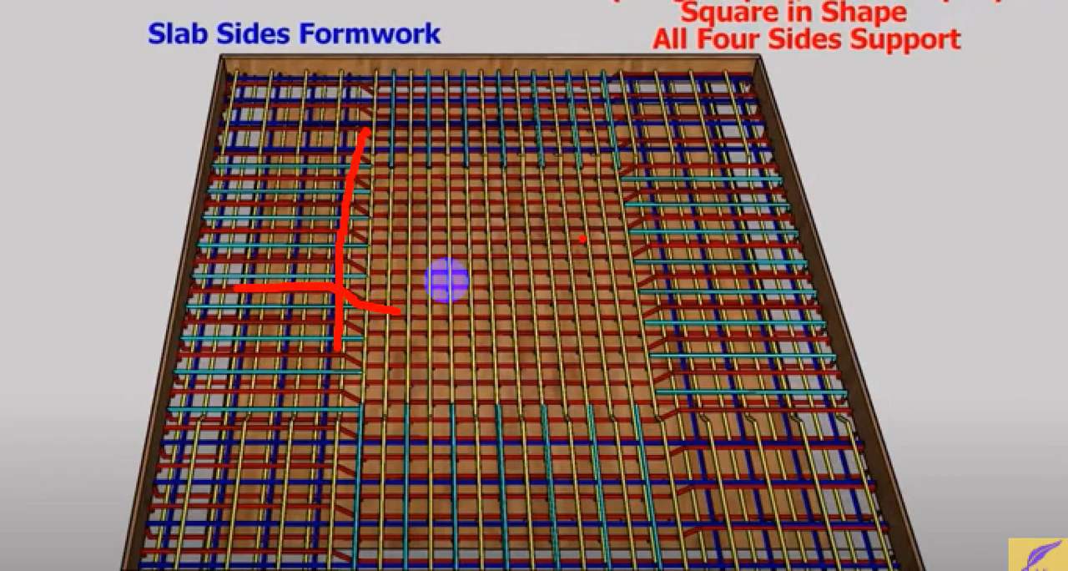
Mark the slab's middle zone with a cross and trace the extra top bars along both sides on the enlarged video frame.
left_click_drag(512, 217, 458, 292)
left_click_drag(467, 243, 503, 276)
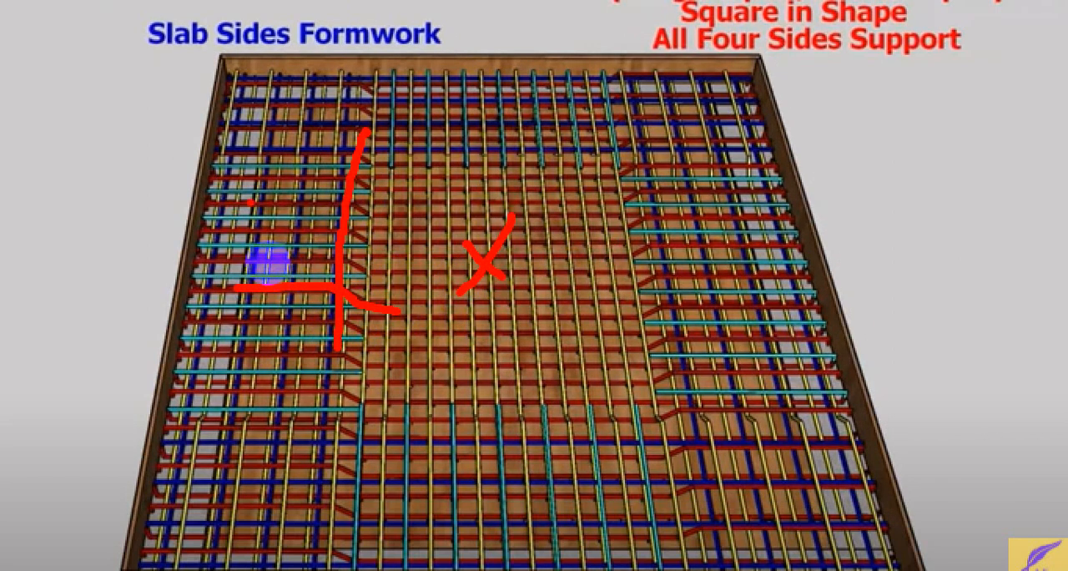
left_click_drag(234, 134, 231, 252)
mouse_move(203, 198)
left_mouse_down()
mouse_move(345, 191)
mouse_move(358, 229)
left_mouse_up()
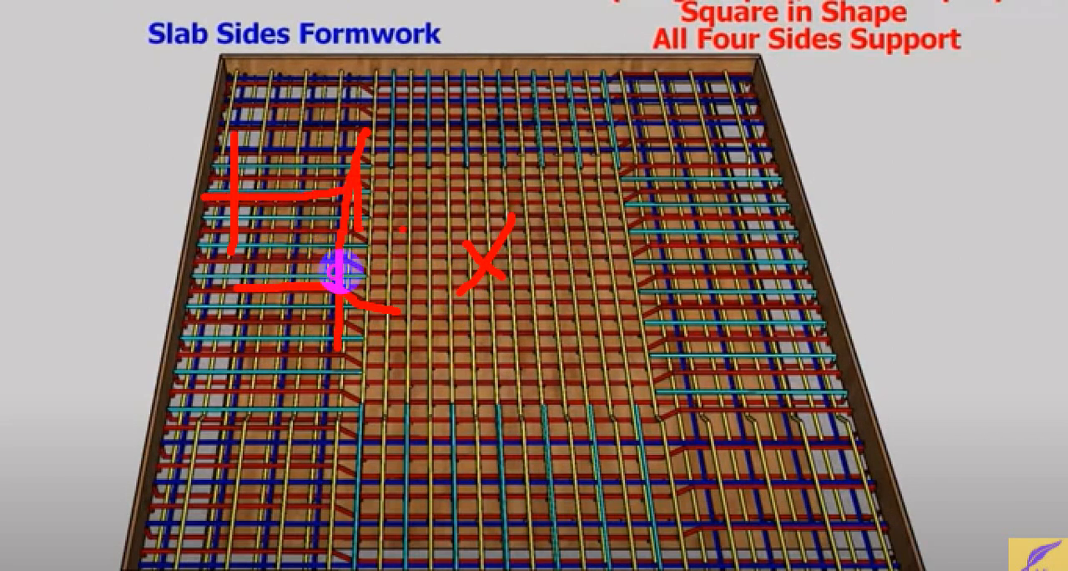
left_click_drag(444, 207, 494, 212)
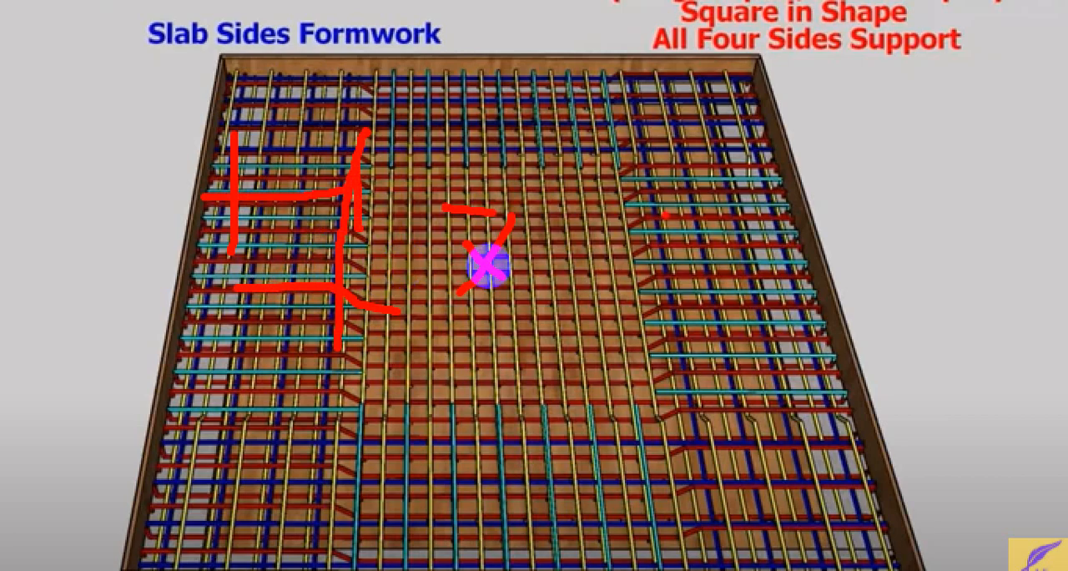
left_click_drag(740, 195, 719, 194)
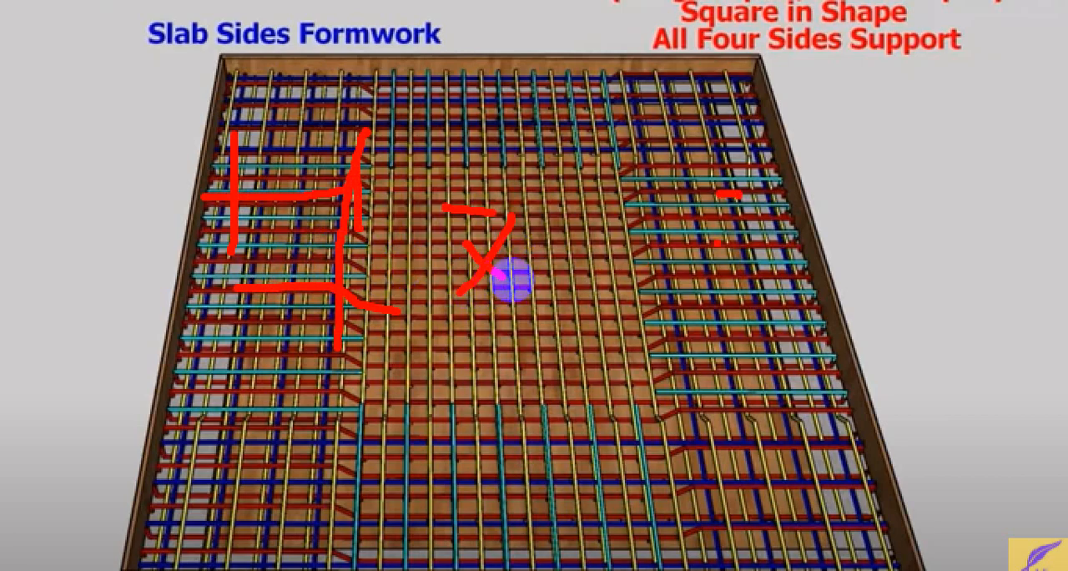
left_click_drag(793, 242, 614, 245)
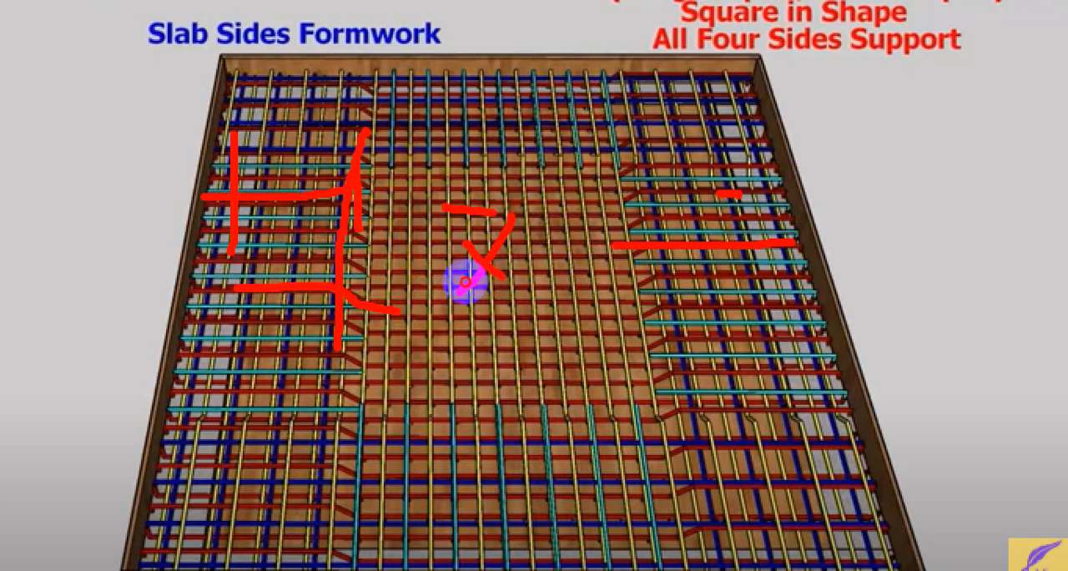
left_click_drag(788, 276, 627, 277)
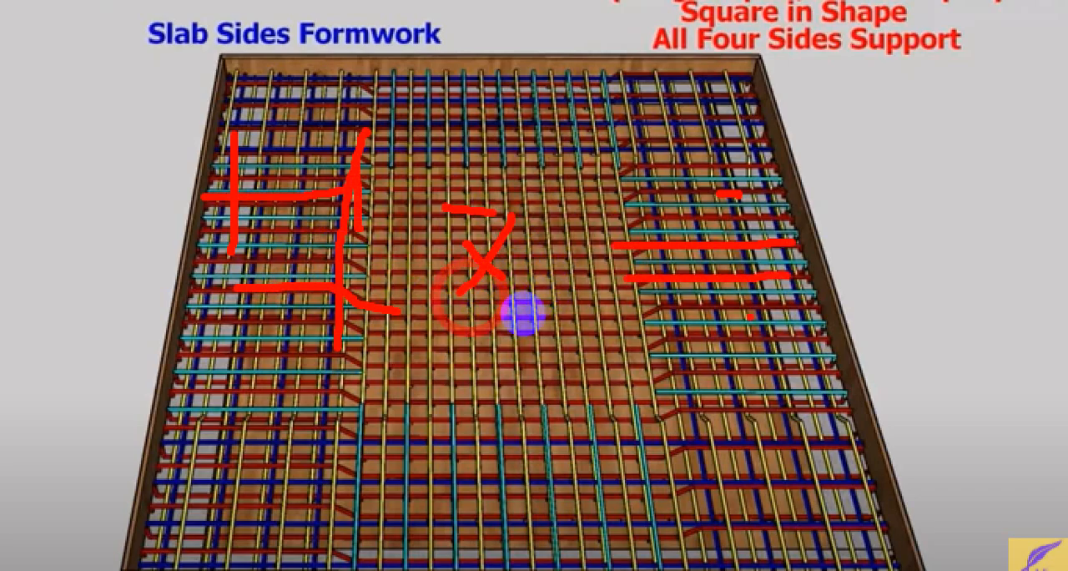
left_click_drag(798, 309, 621, 313)
left_click_drag(824, 338, 635, 338)
left_click(711, 365)
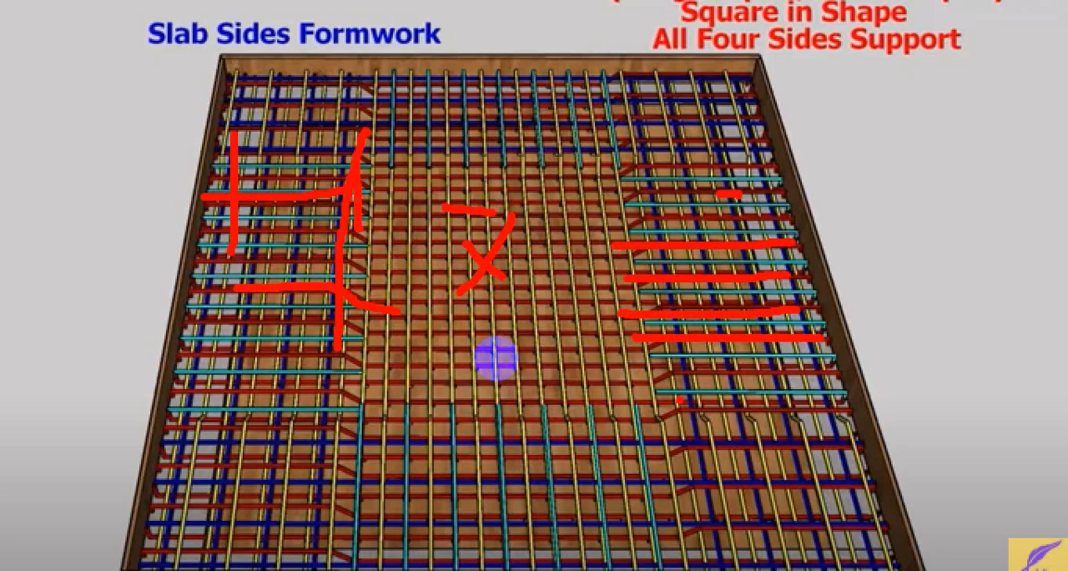
key("Escape")
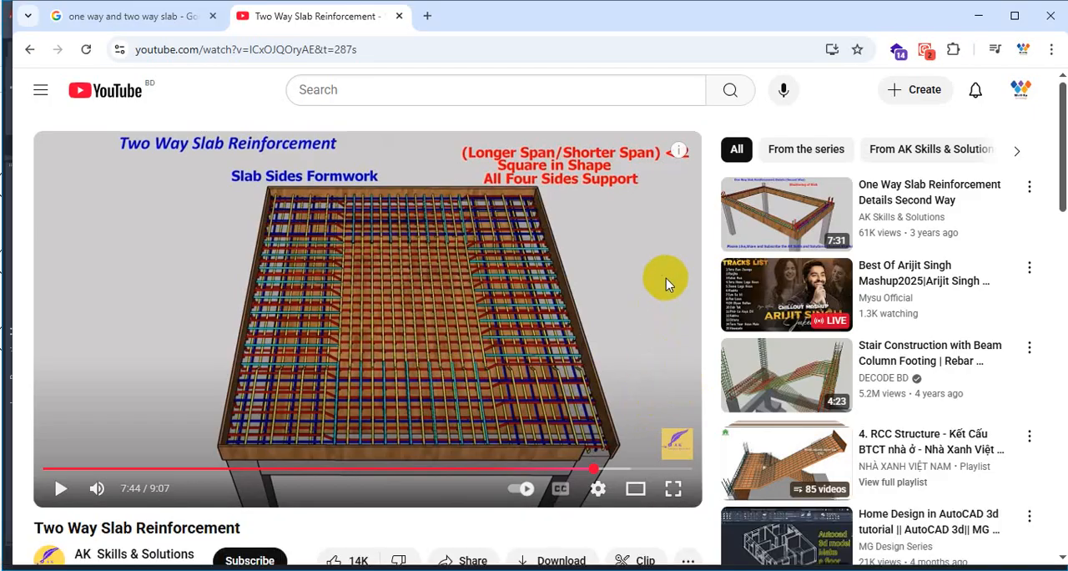
Search Google for "slab curtailment details" in a new browser tab.
left_click(481, 237)
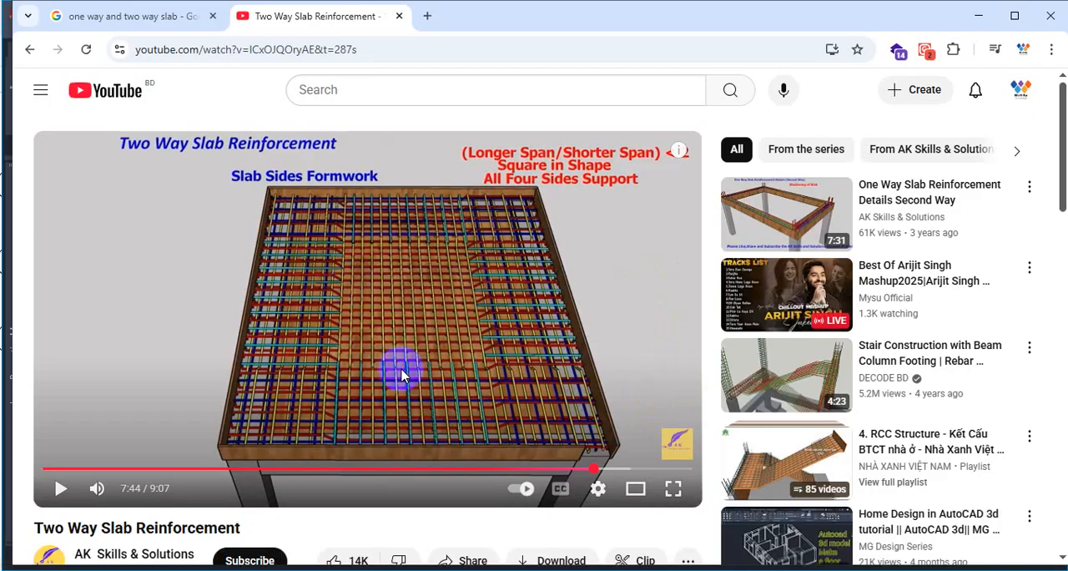
left_click(426, 16)
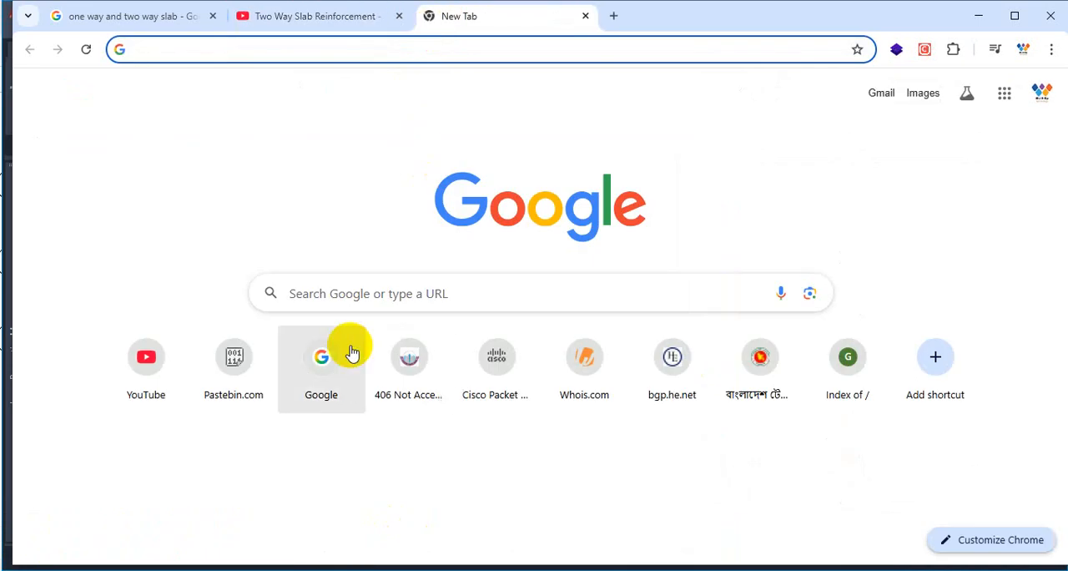
left_click(412, 290)
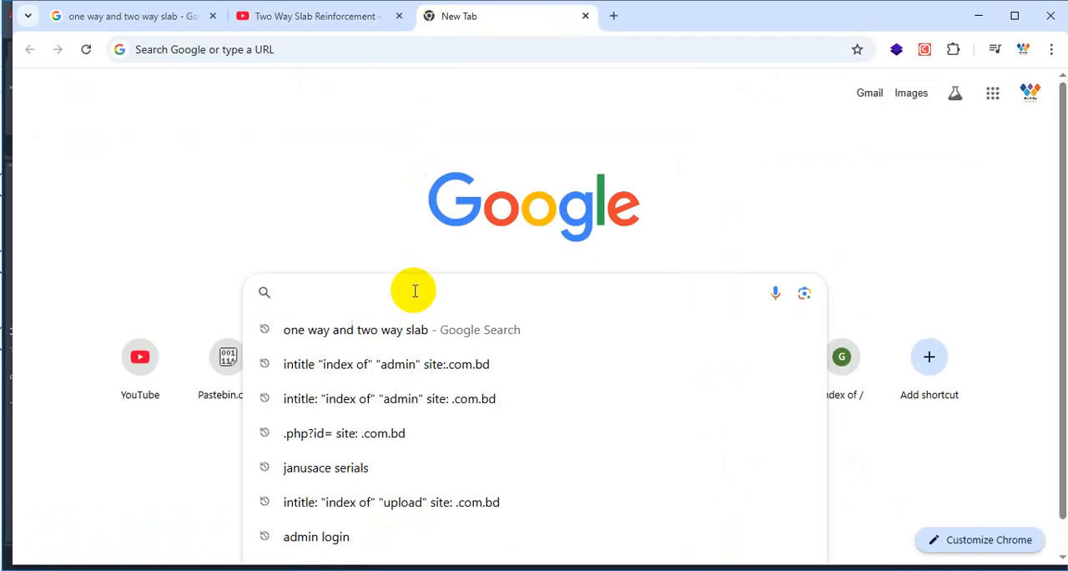
type("slab c")
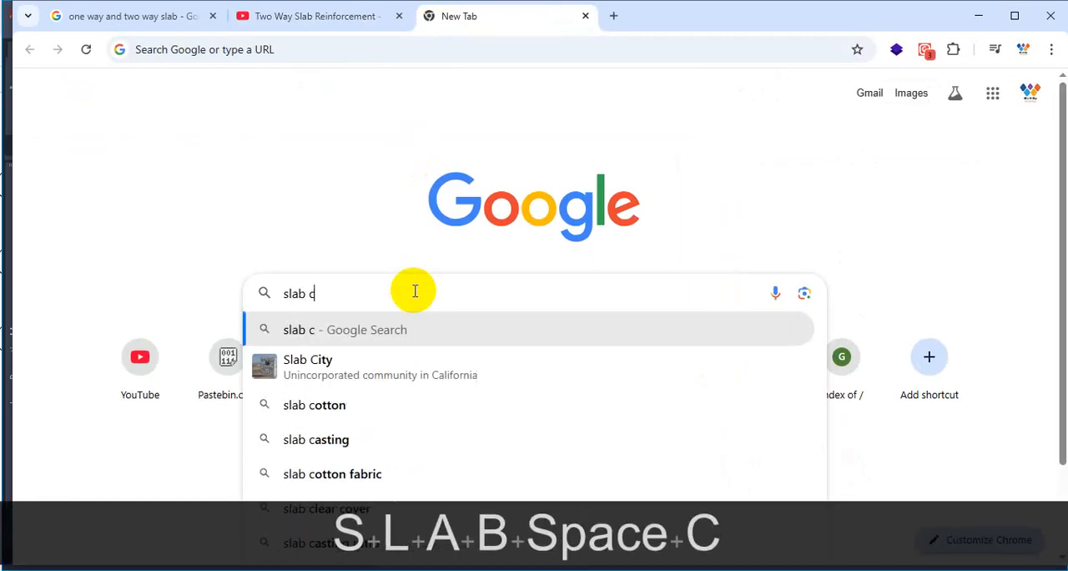
type("urtail")
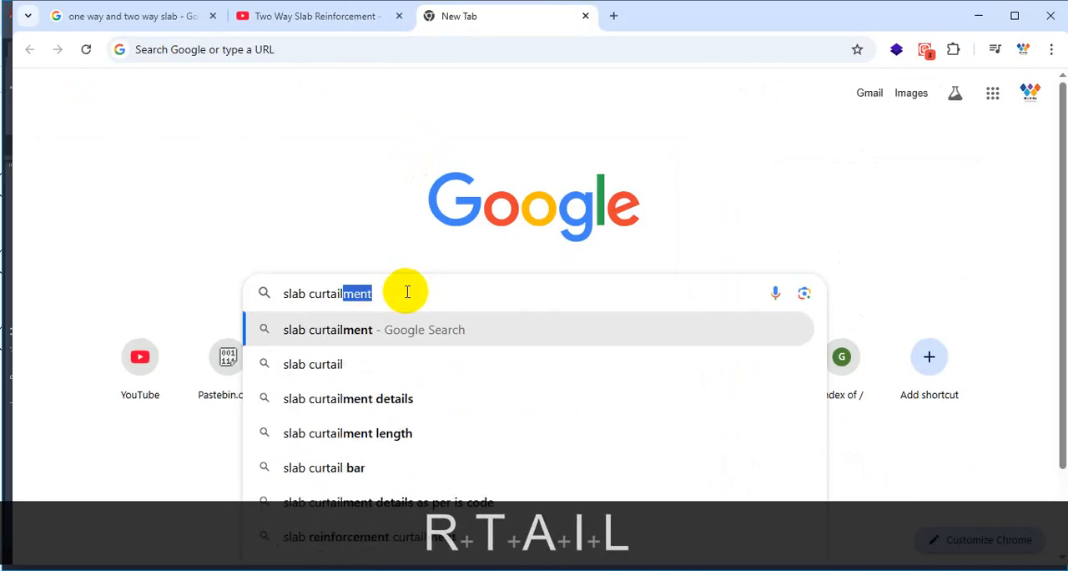
left_click(373, 409)
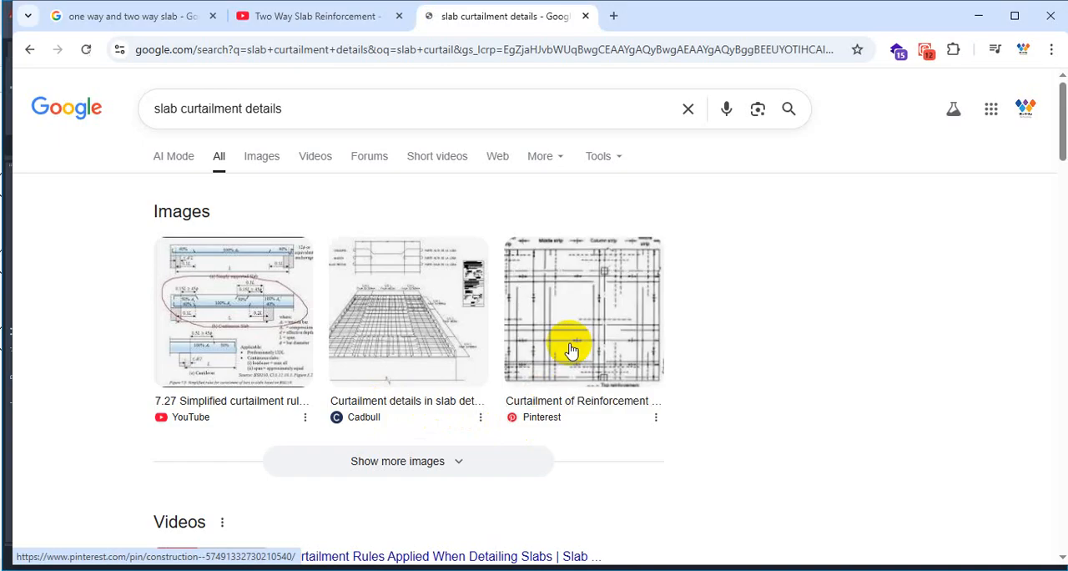
Open the Pinterest page on Curtailment of Reinforcement in Concrete Beams and Slabs and point out the bars in its plan diagram.
left_click(572, 321)
left_click(839, 352)
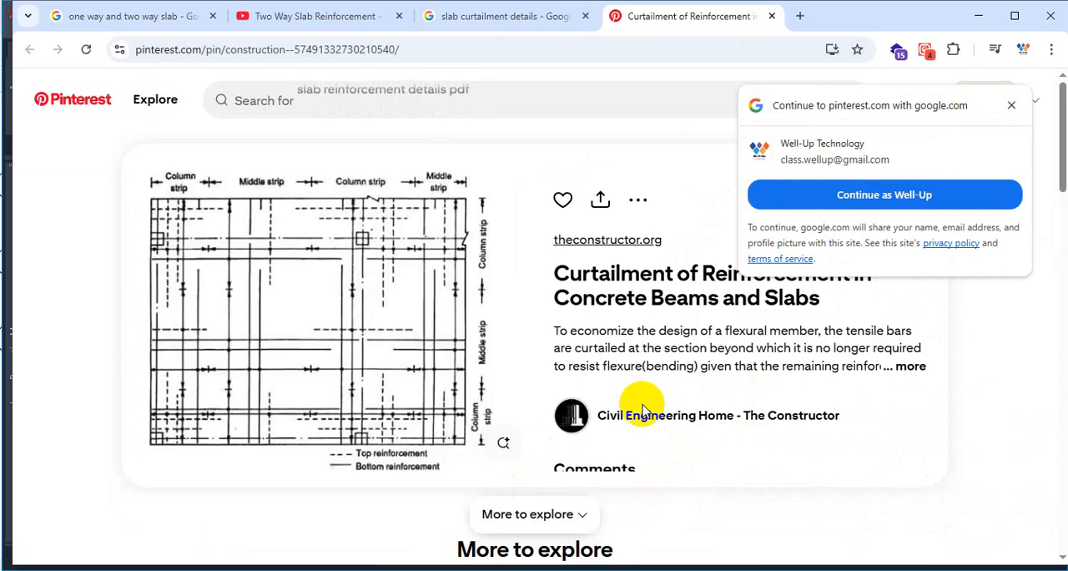
key("ctrl+1")
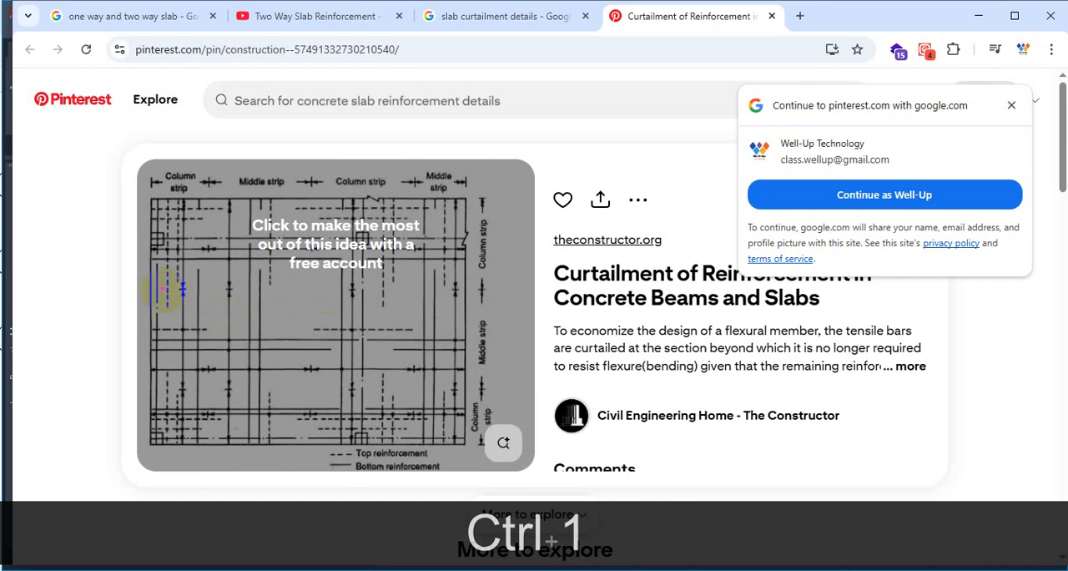
left_click_drag(158, 261, 440, 259)
key("Escape")
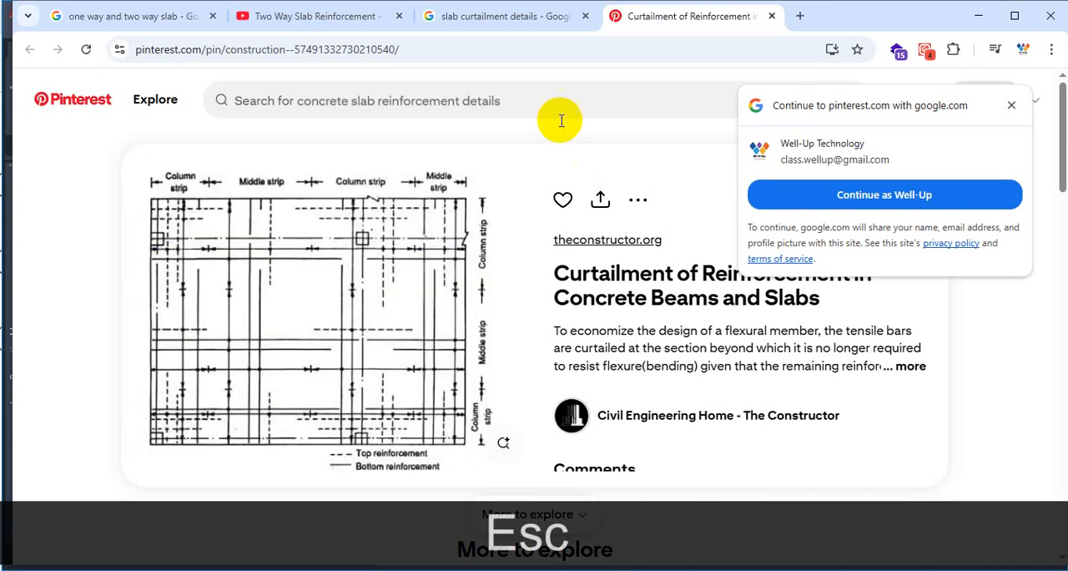
Return to the slab curtailment results and preview the ScienceDirect flat slab diagram among the related images.
left_click(455, 19)
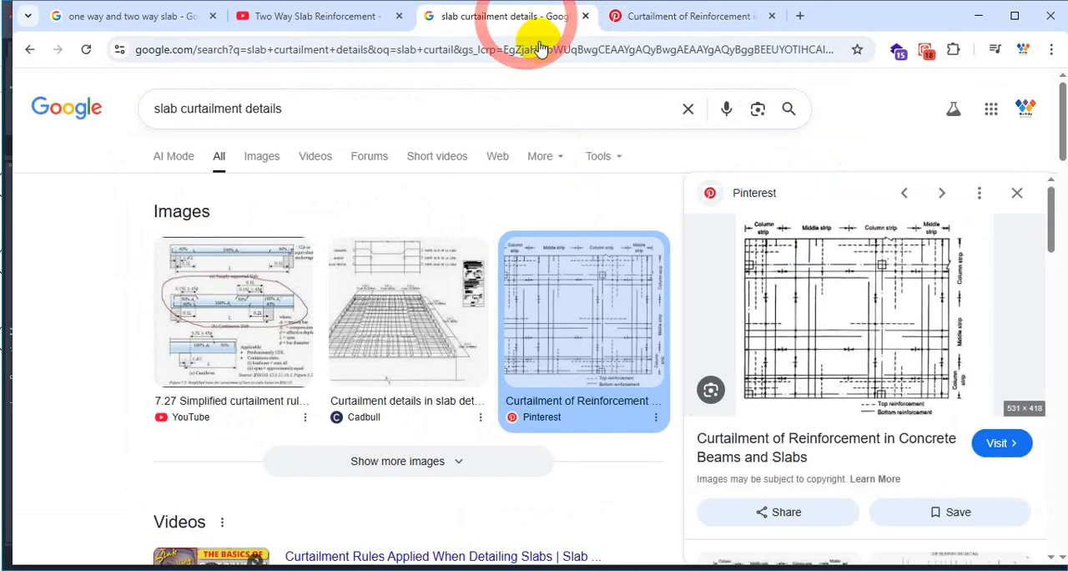
scroll(417, 321, "down", 5)
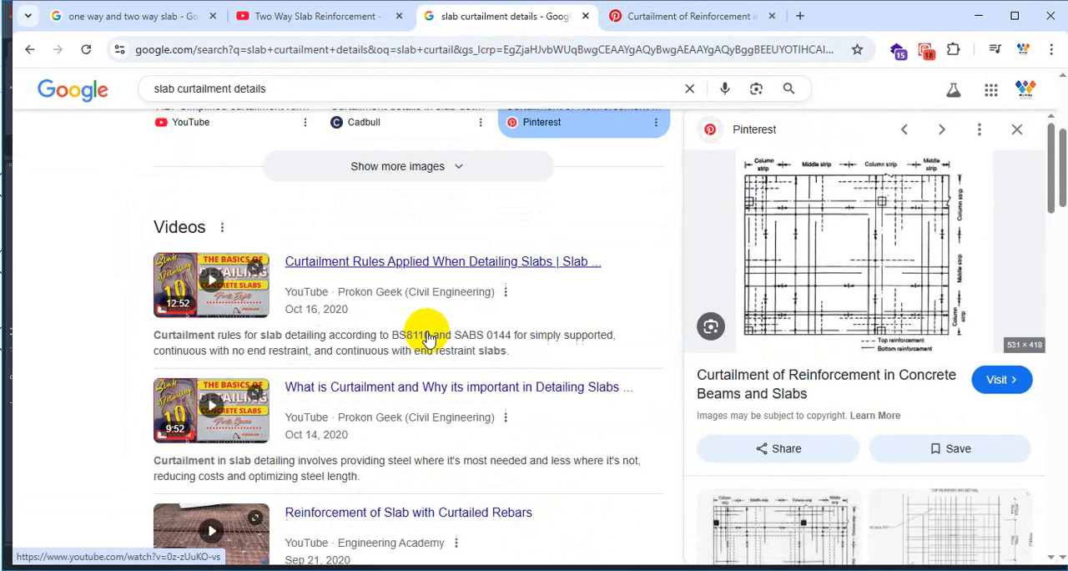
scroll(792, 447, "down", 6)
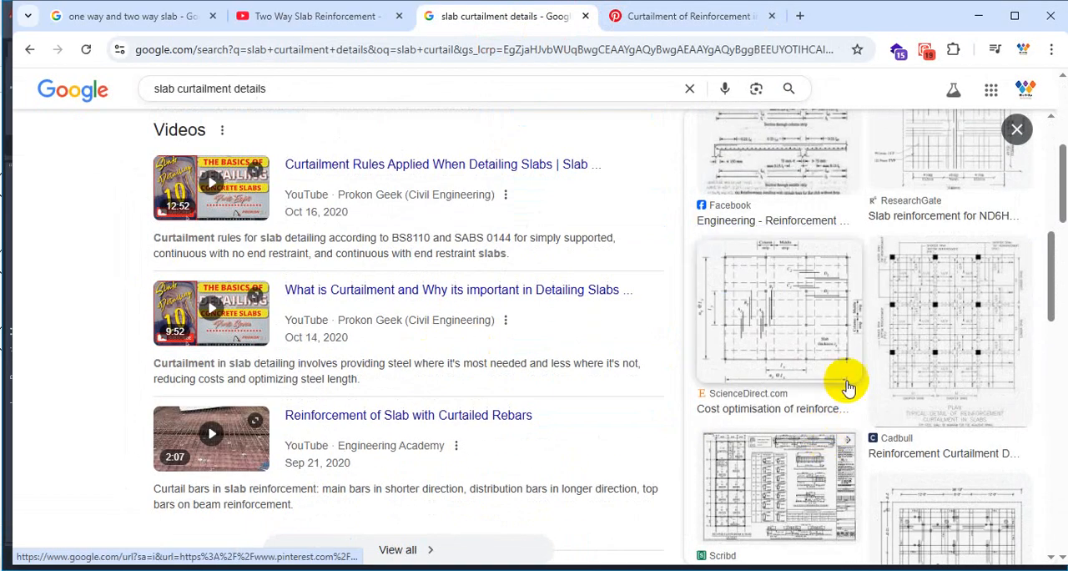
left_click(821, 326)
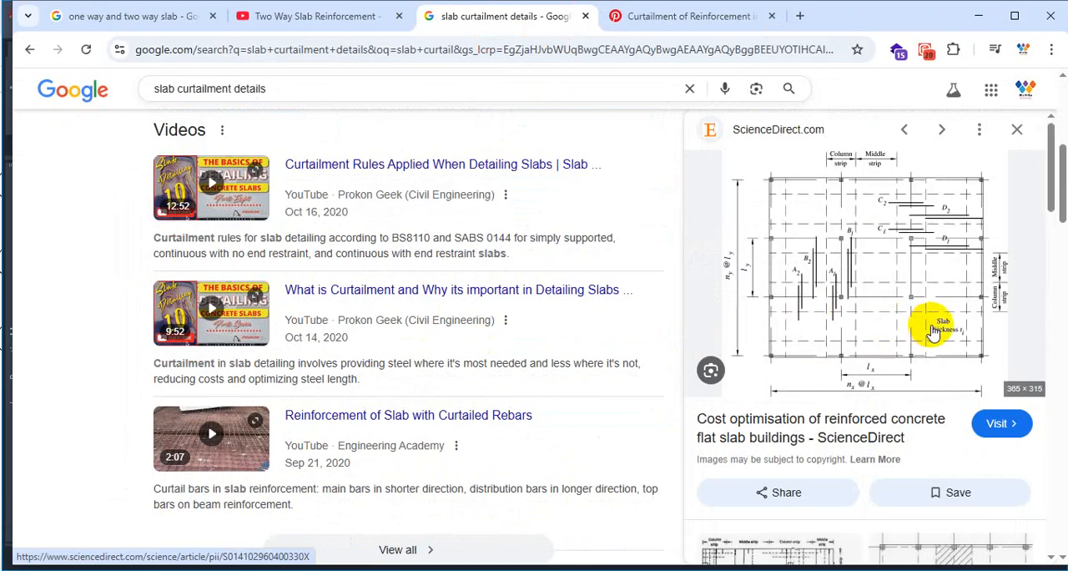
Enlarge the flat slab diagram and mark its upper corner bay with horizontal bars, a hooked end and bent bar strokes.
key("ctrl+1")
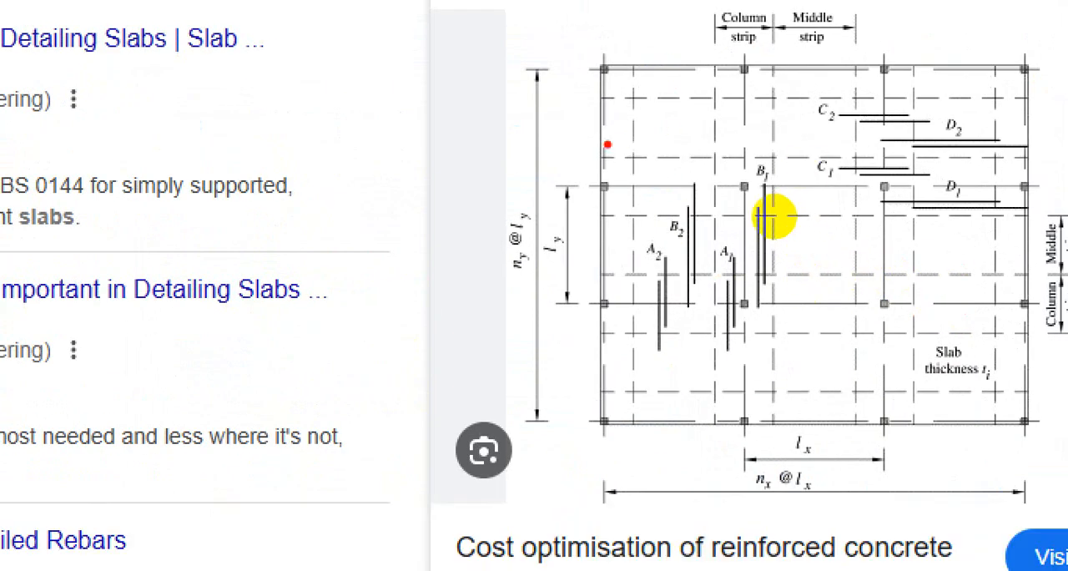
left_click_drag(601, 136, 751, 131)
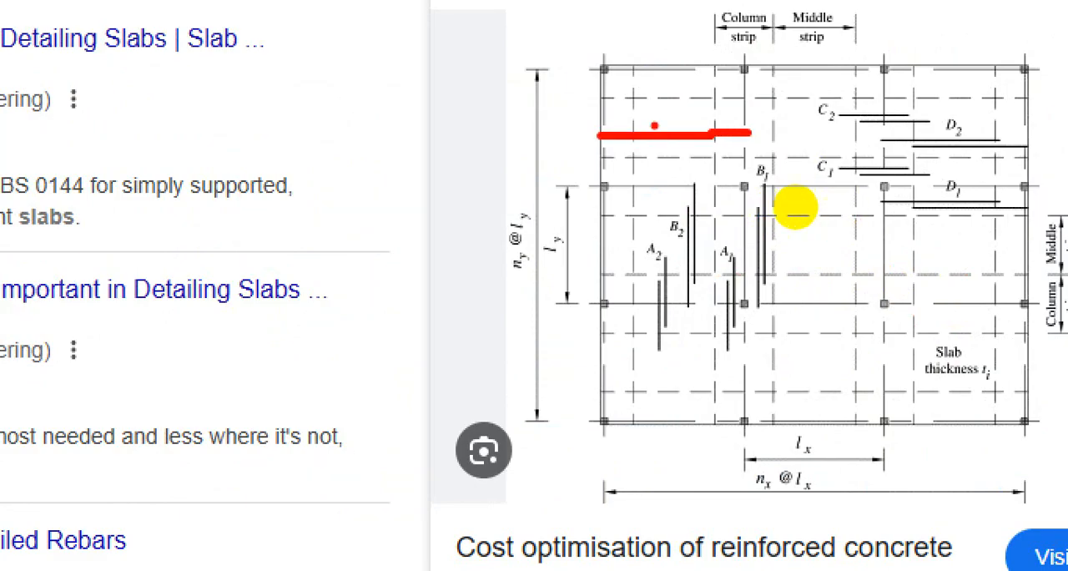
left_click_drag(602, 119, 743, 117)
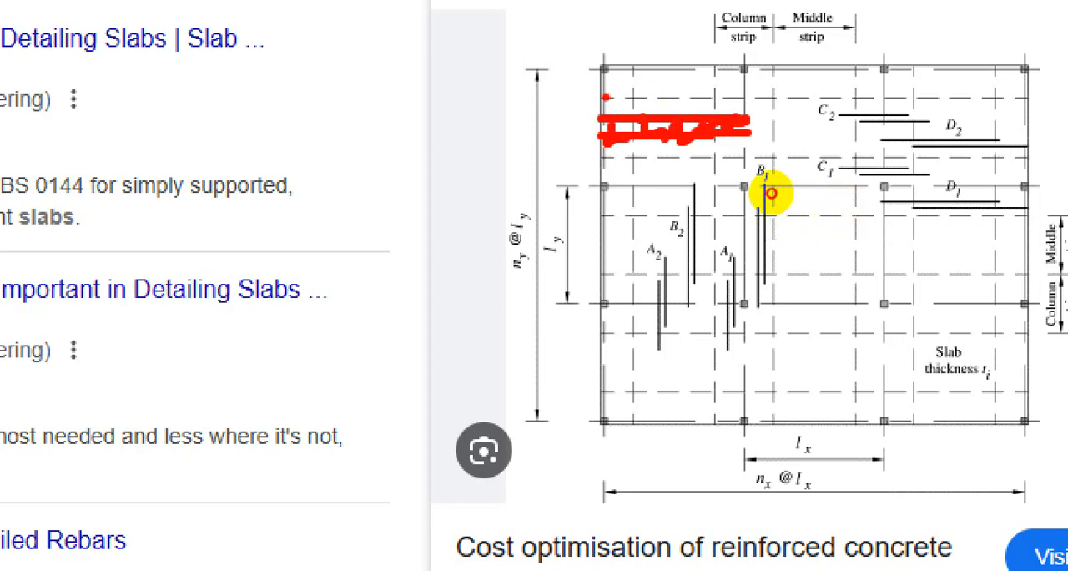
mouse_move(763, 211)
left_mouse_down()
mouse_move(748, 210)
mouse_move(774, 185)
left_mouse_up()
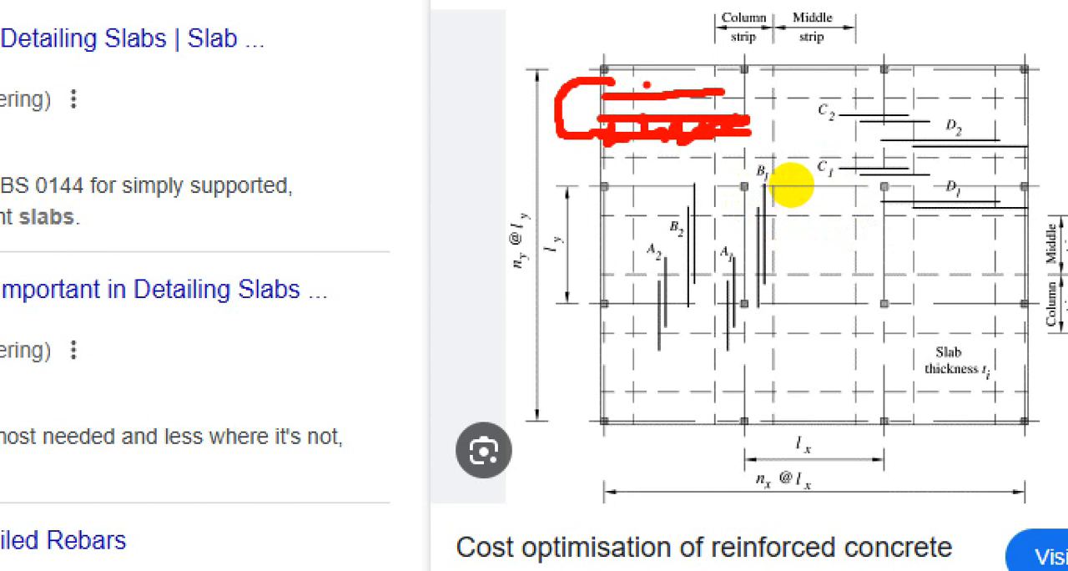
left_click_drag(790, 208, 743, 219)
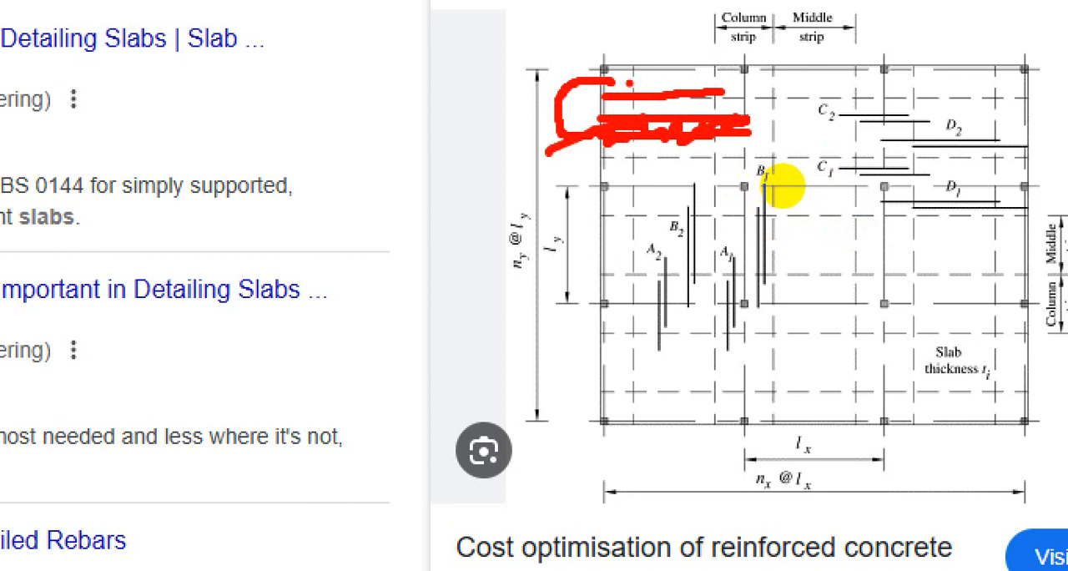
left_click_drag(785, 189, 799, 165)
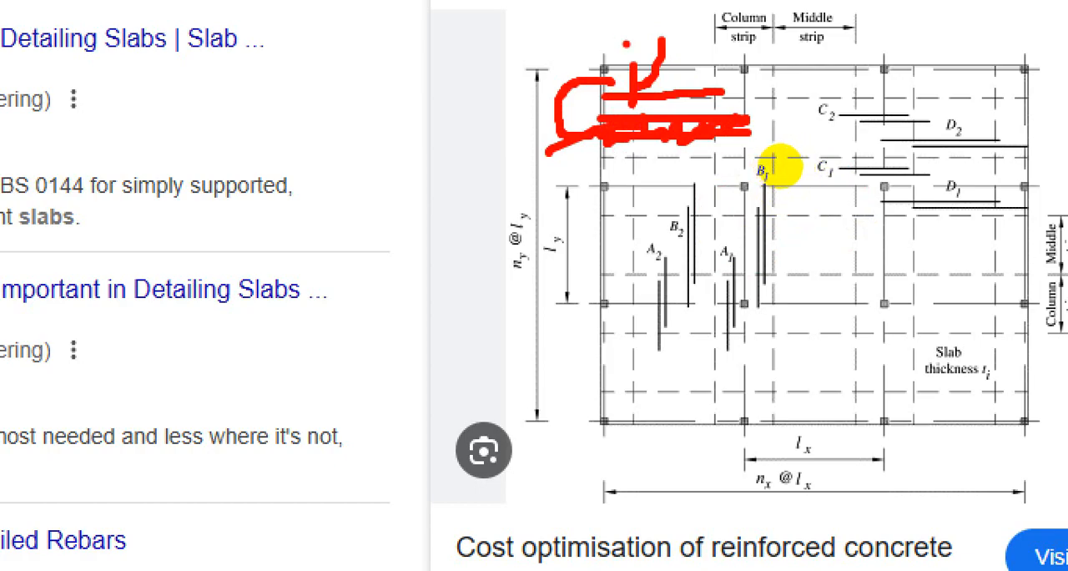
left_click_drag(775, 180, 810, 186)
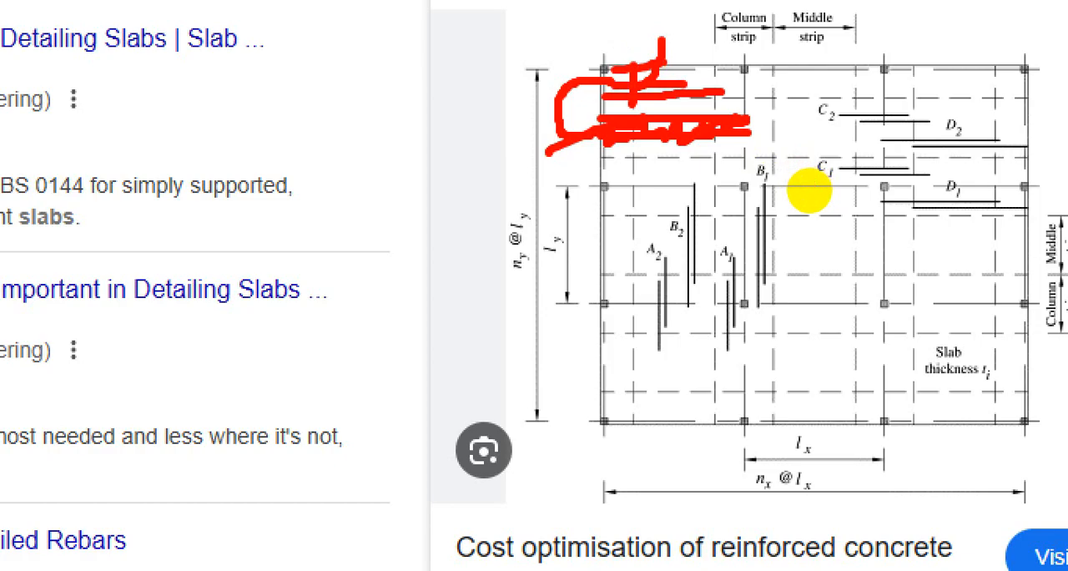
key("Escape")
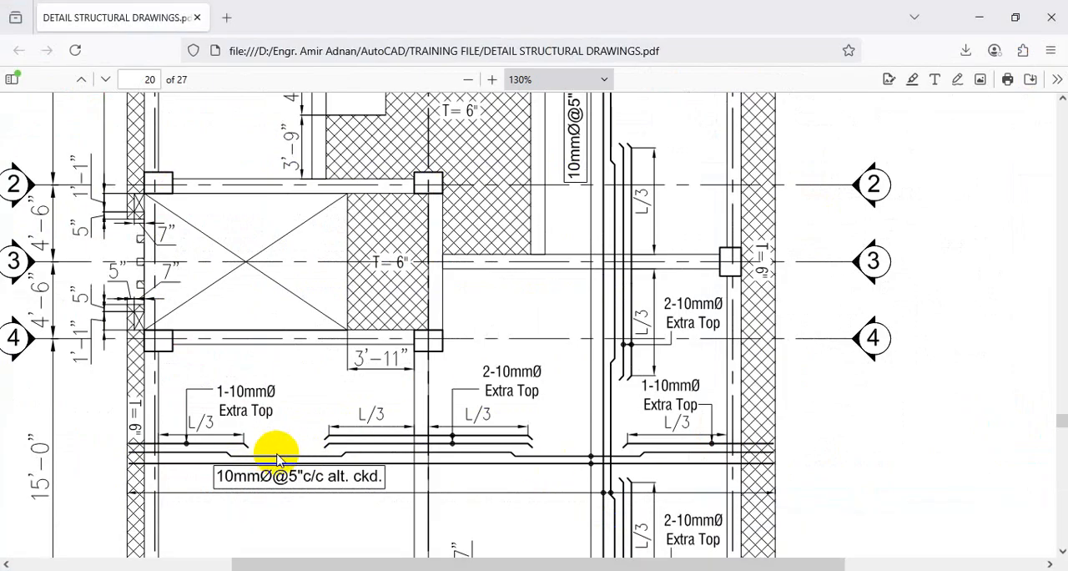
On page 20 of the structural drawings PDF, mark a vertical line across the slab panel below grid 4 and circle the 5"c/c spacing.
scroll(386, 355, "down", 1)
scroll(386, 354, "down", 1)
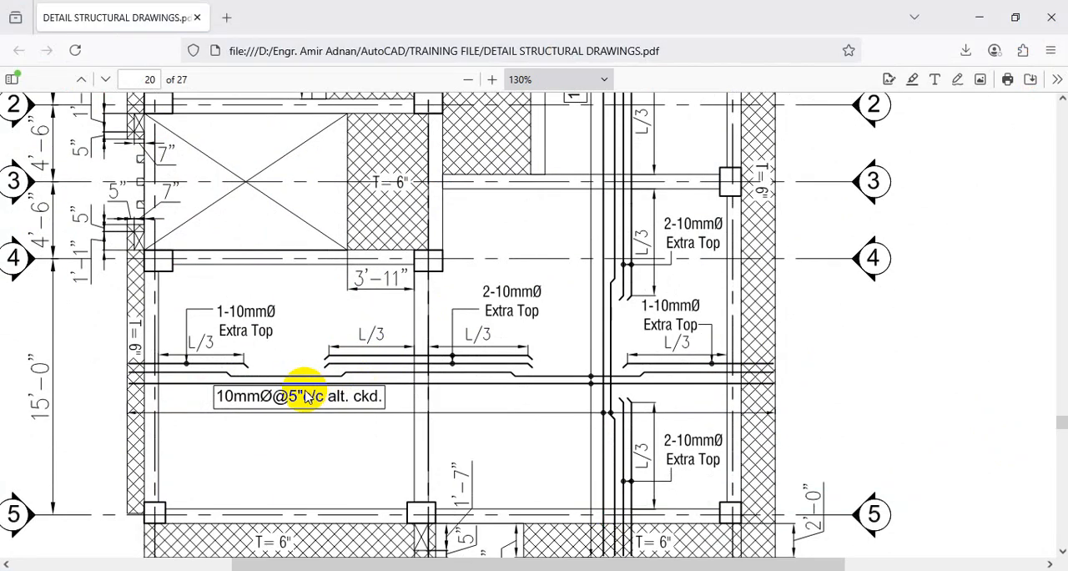
key("ctrl+1")
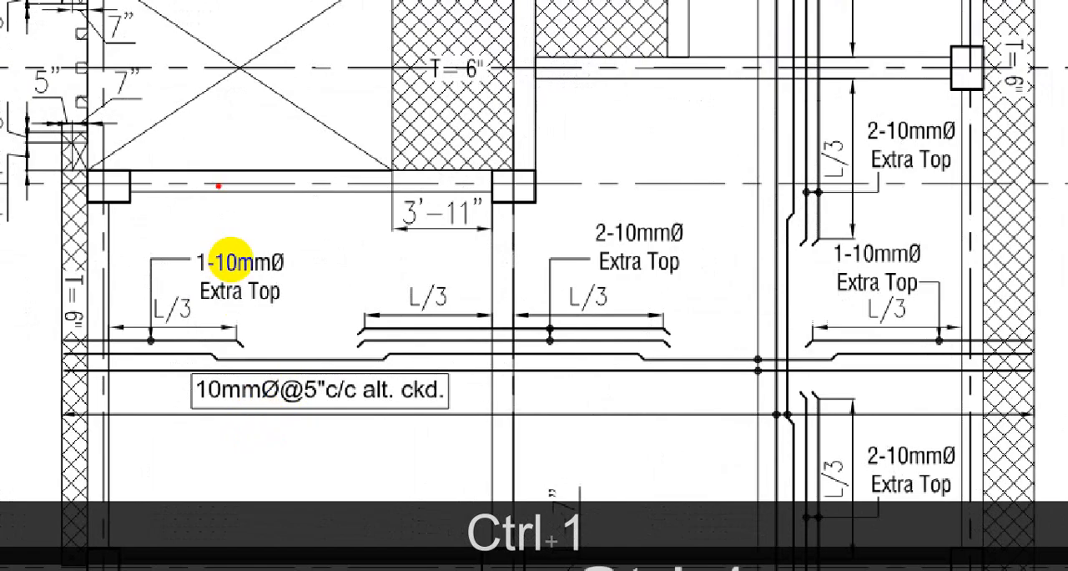
left_click_drag(248, 179, 248, 503)
mouse_move(307, 377)
left_mouse_down()
mouse_move(291, 419)
mouse_move(305, 384)
left_mouse_up()
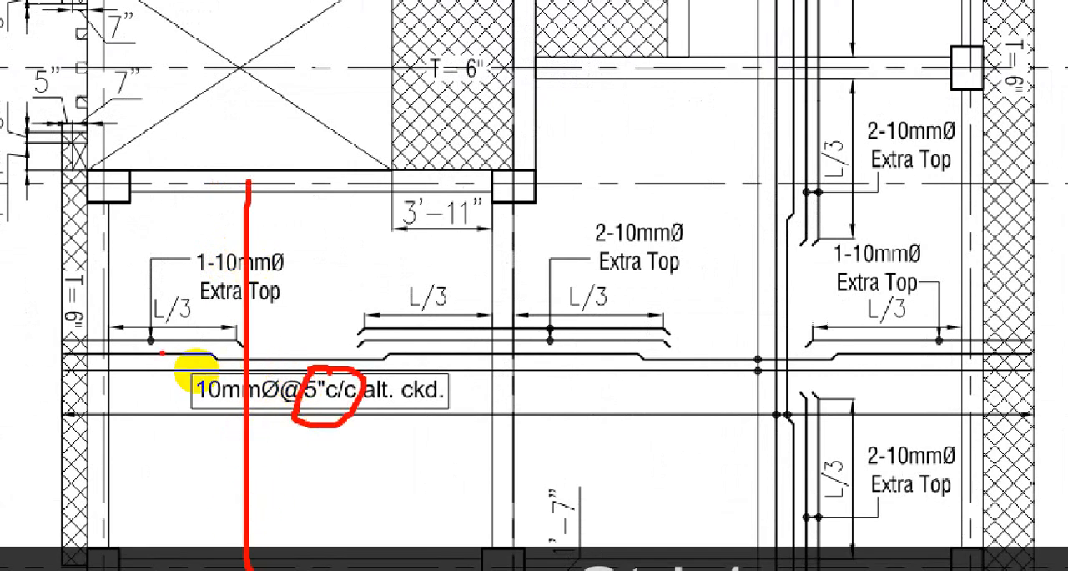
Trace the bar pair above the 10mmØ callout and sketch two more bar pairs with a cross higher in the same panel.
left_click_drag(154, 355, 354, 358)
left_click_drag(223, 367, 354, 367)
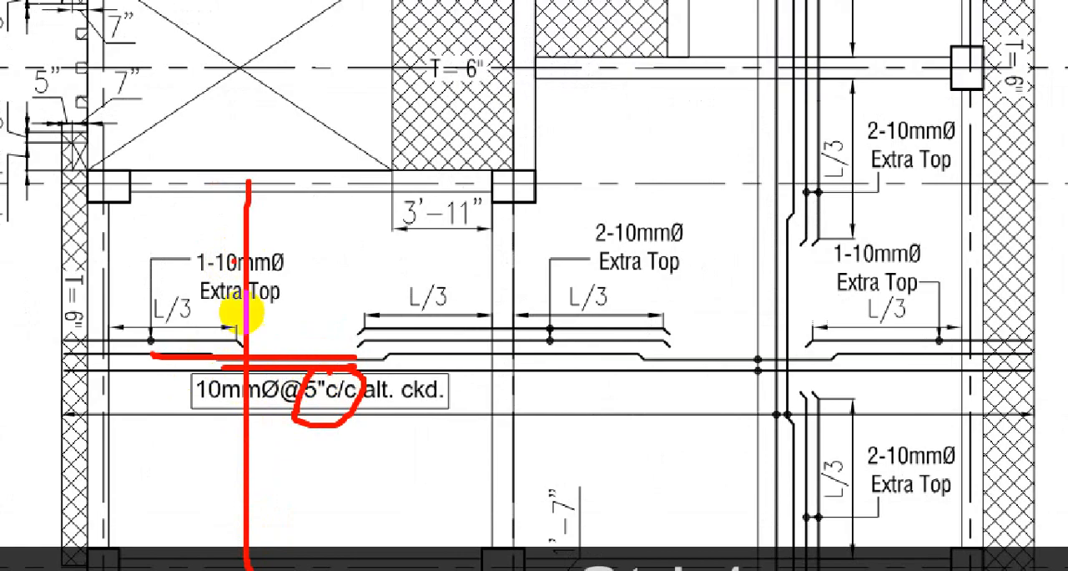
left_click_drag(216, 220, 367, 222)
left_click_drag(249, 241, 344, 237)
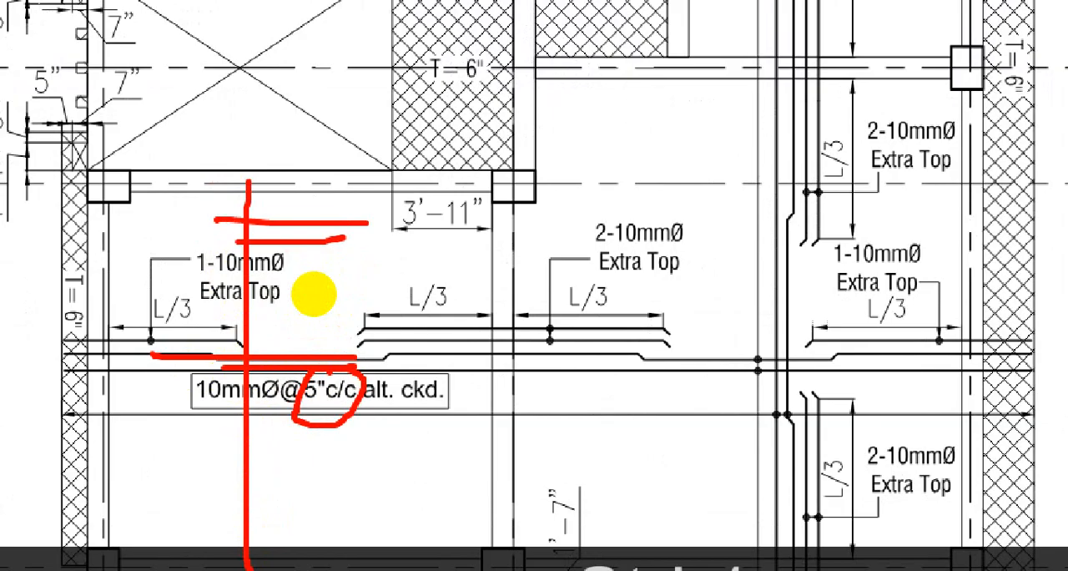
left_click_drag(334, 190, 299, 242)
left_click_drag(296, 201, 322, 229)
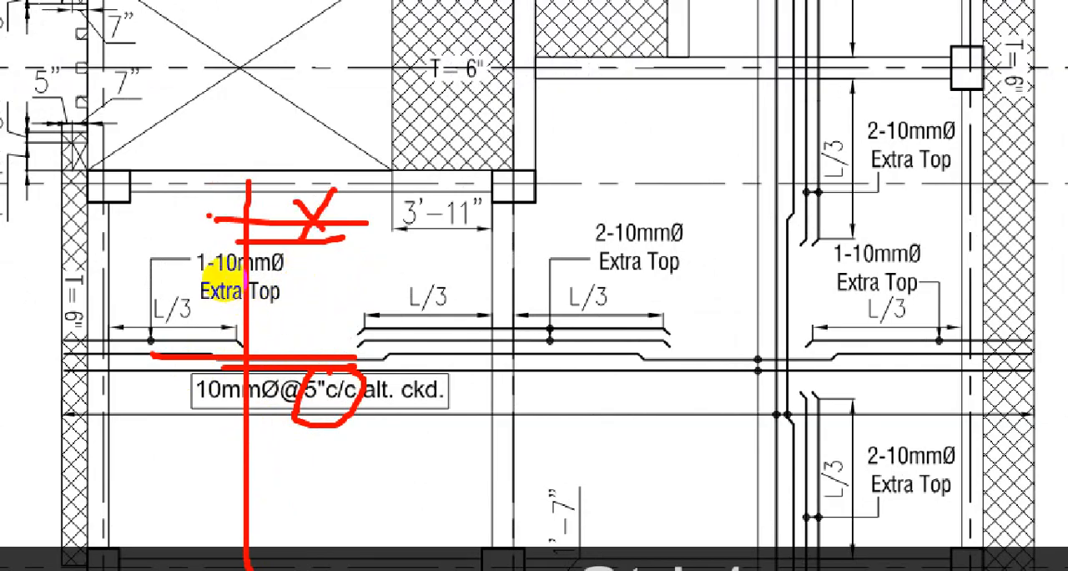
left_click_drag(210, 215, 299, 214)
left_click_drag(215, 255, 367, 254)
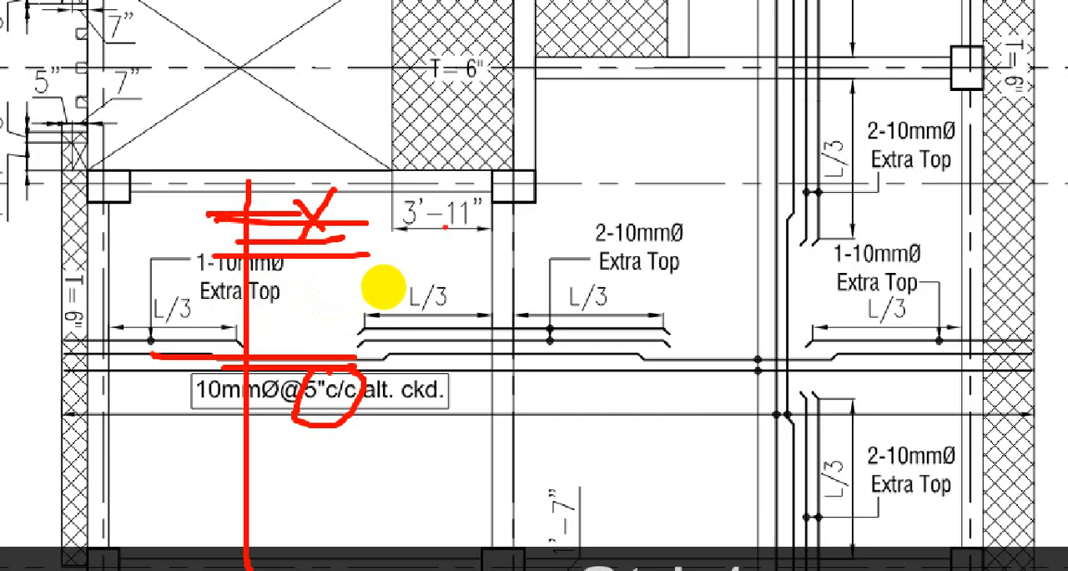
Sketch a peaked line over the 3'-11" dimension, and write and circle a 6 and a 5 beside the L/3 zones.
mouse_move(389, 231)
left_mouse_down()
mouse_move(439, 191)
mouse_move(482, 204)
left_mouse_up()
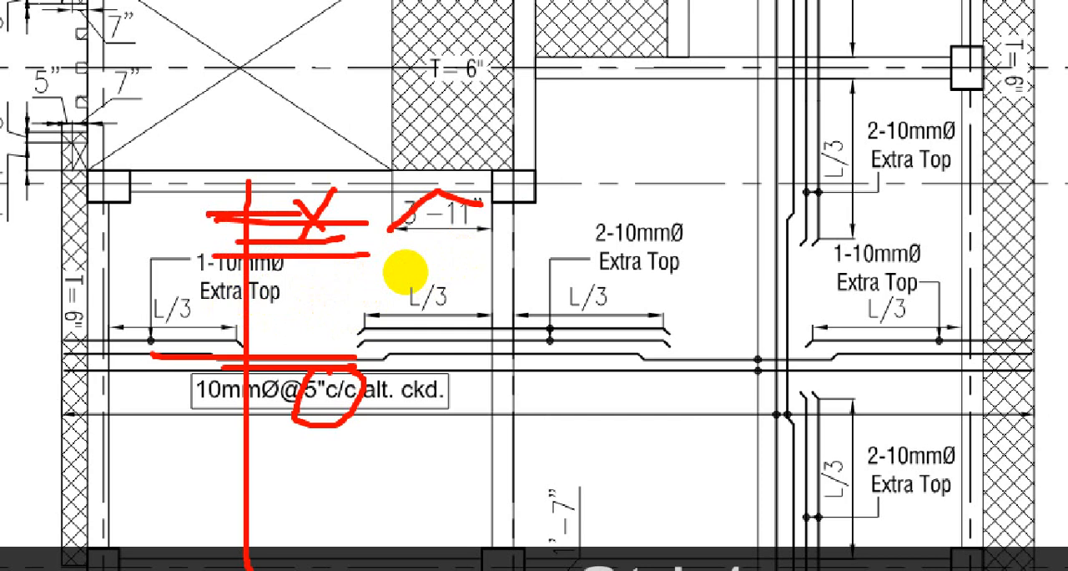
left_click(323, 294)
mouse_move(323, 295)
left_mouse_down()
mouse_move(315, 312)
mouse_move(325, 307)
left_mouse_up()
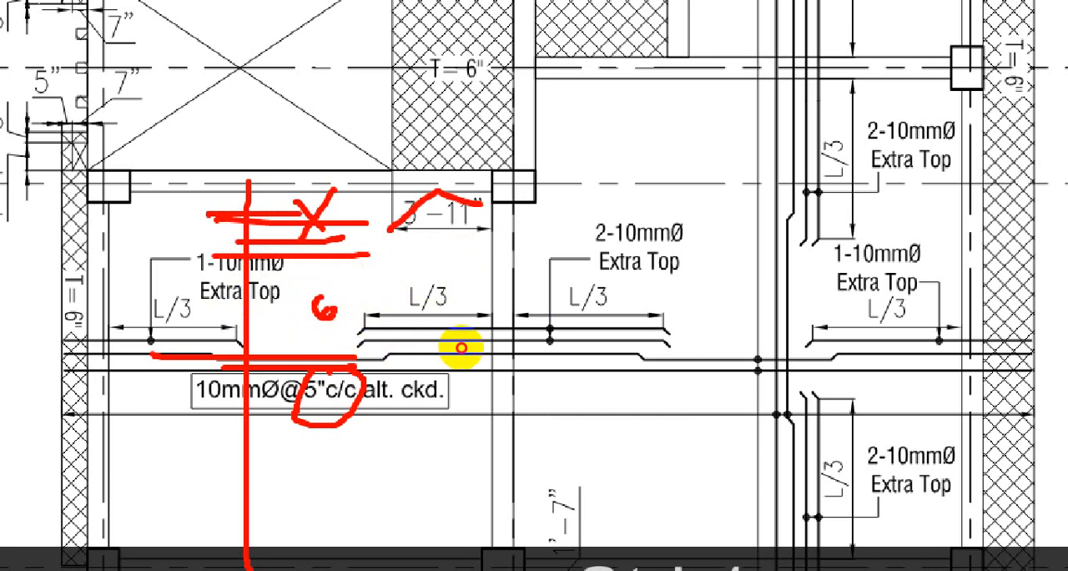
left_click_drag(577, 256, 569, 282)
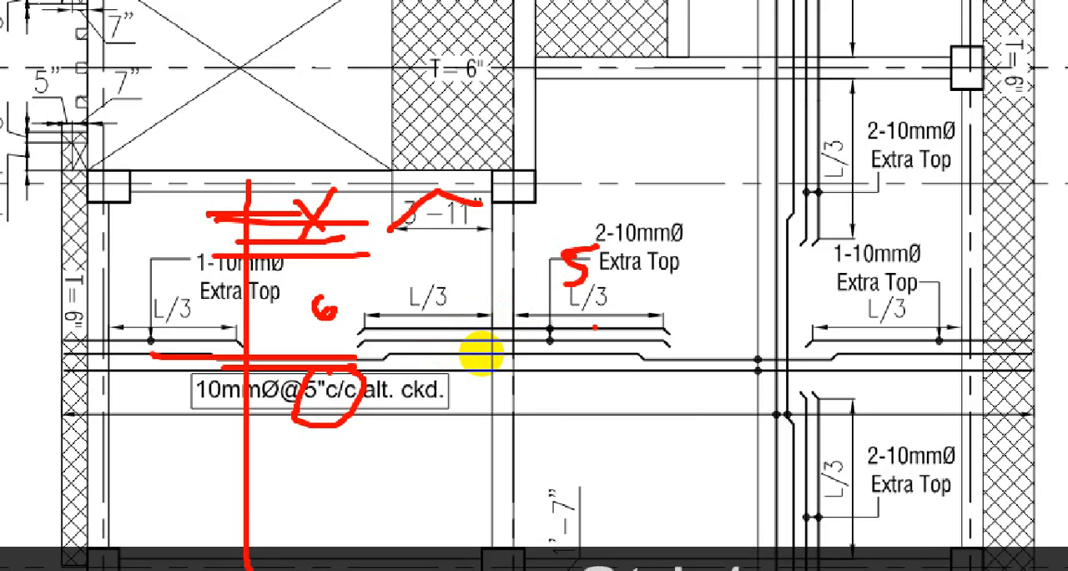
mouse_move(542, 194)
left_mouse_down()
mouse_move(598, 343)
mouse_move(657, 240)
left_mouse_up()
left_click_drag(612, 205, 601, 203)
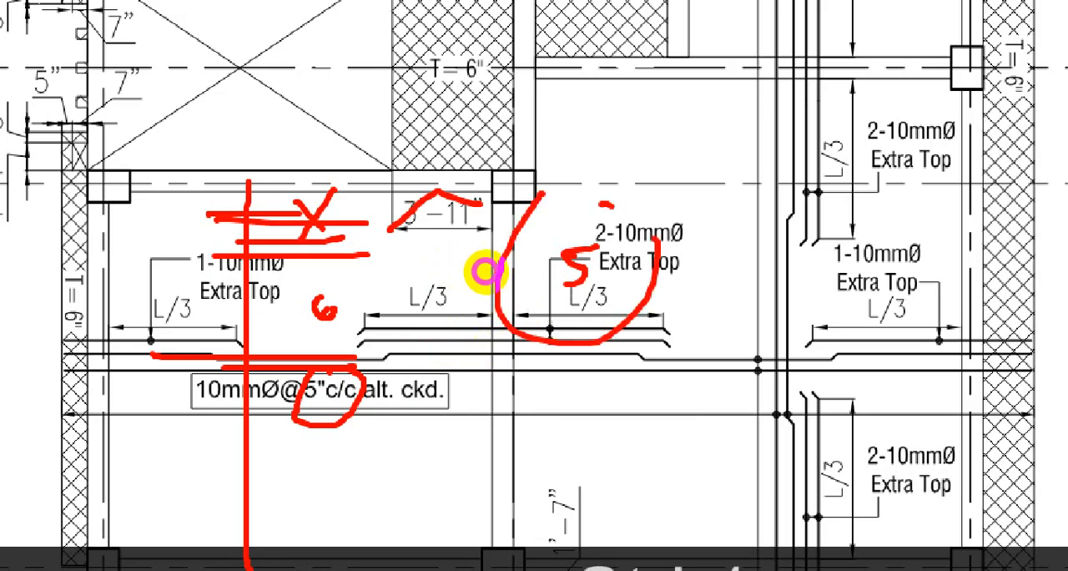
left_click_drag(314, 293, 321, 311)
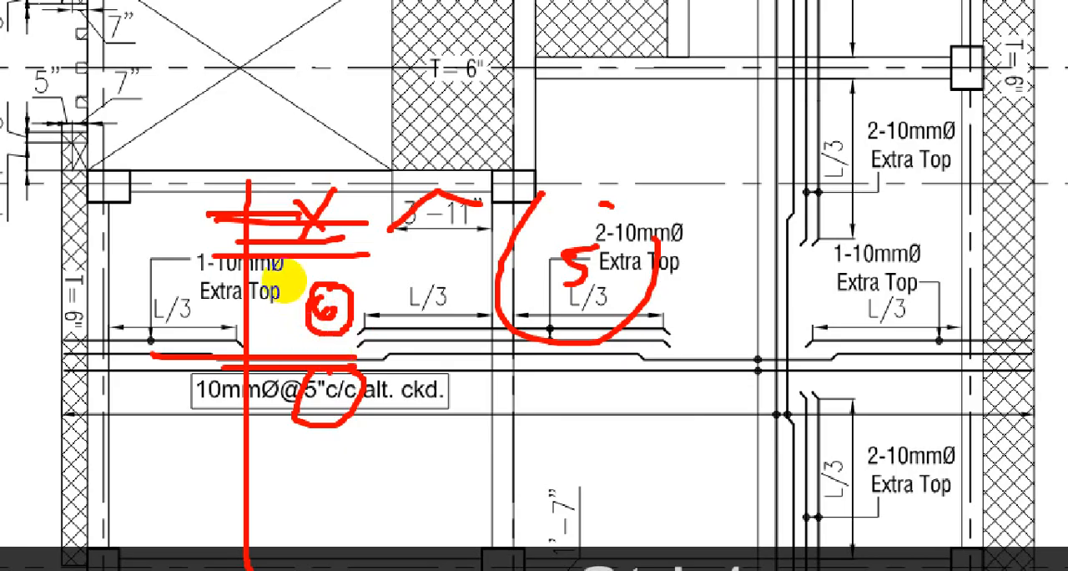
Add horizontal bar strokes in the upper part of the marked panel, extending them under the 3'-11" dimension to the beam.
left_click_drag(300, 219, 411, 235)
left_click_drag(255, 186, 326, 186)
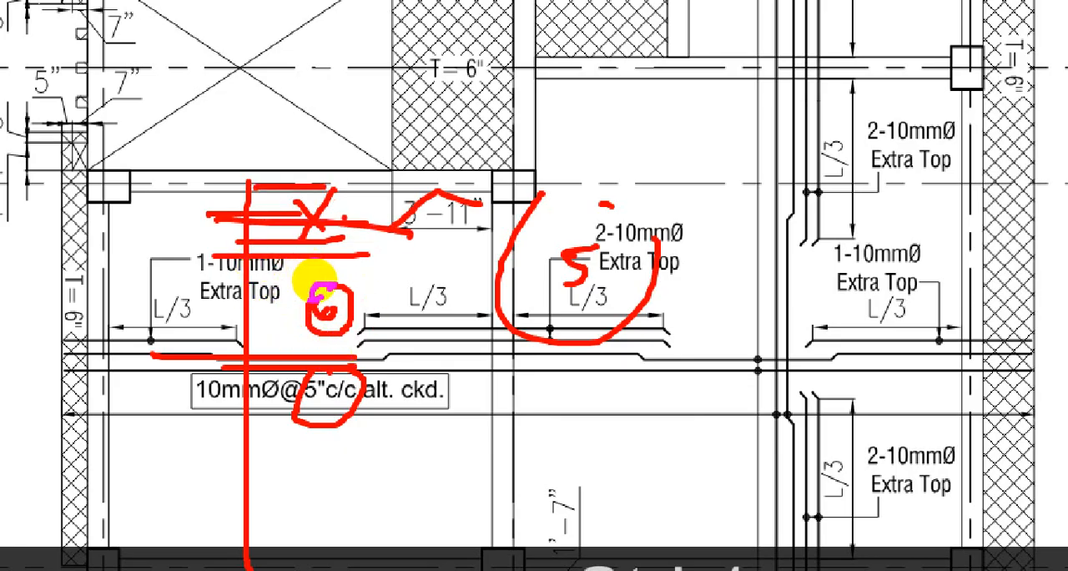
left_click_drag(310, 356, 323, 359)
left_click(509, 307)
left_click_drag(338, 230, 498, 227)
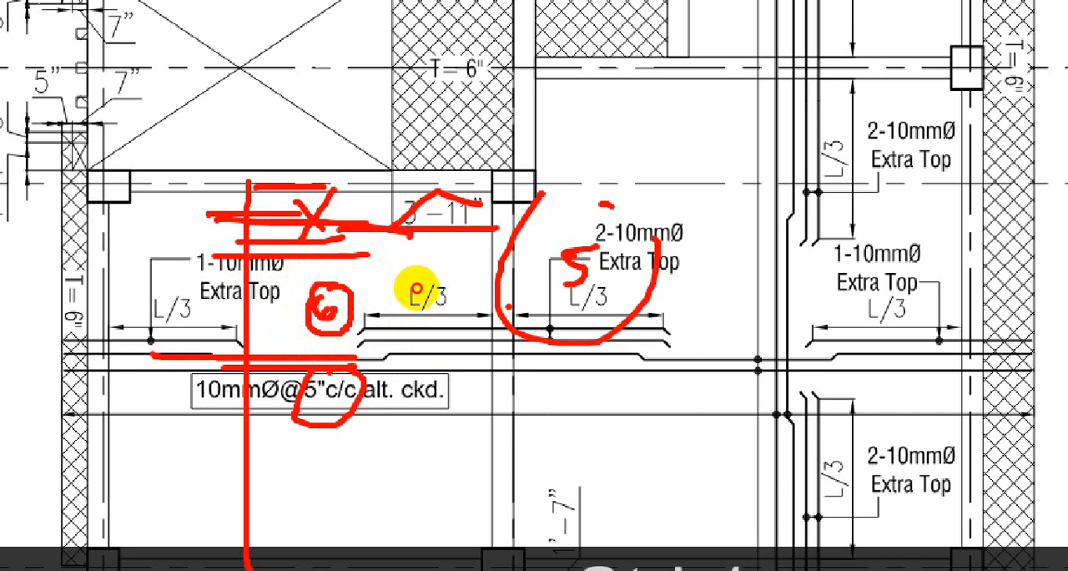
Add a horizontal bar stroke just below the beam over the 3'-11" dimension, then close the markup.
left_click_drag(343, 189, 469, 188)
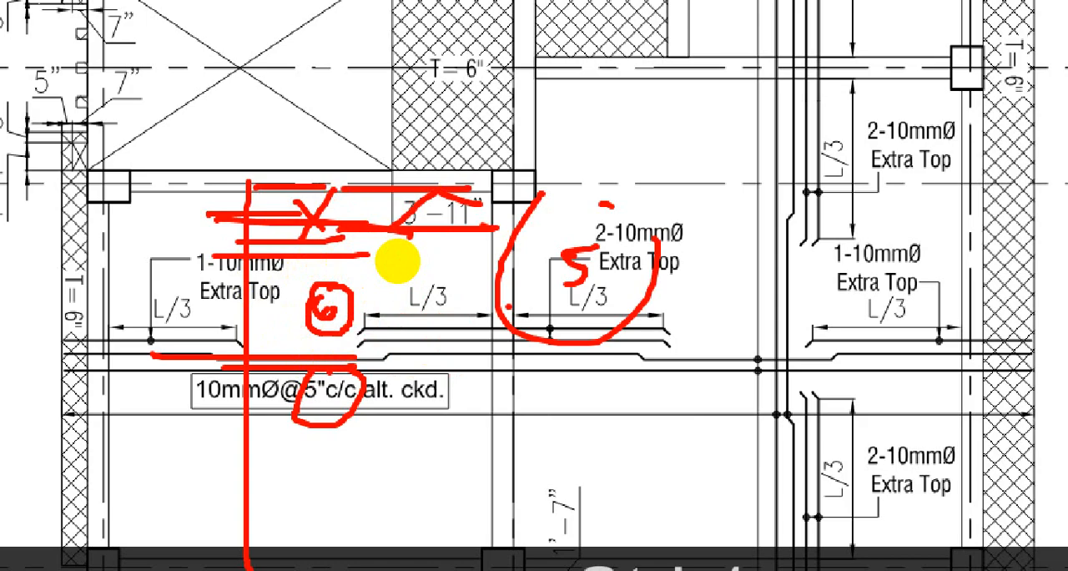
left_click(500, 325)
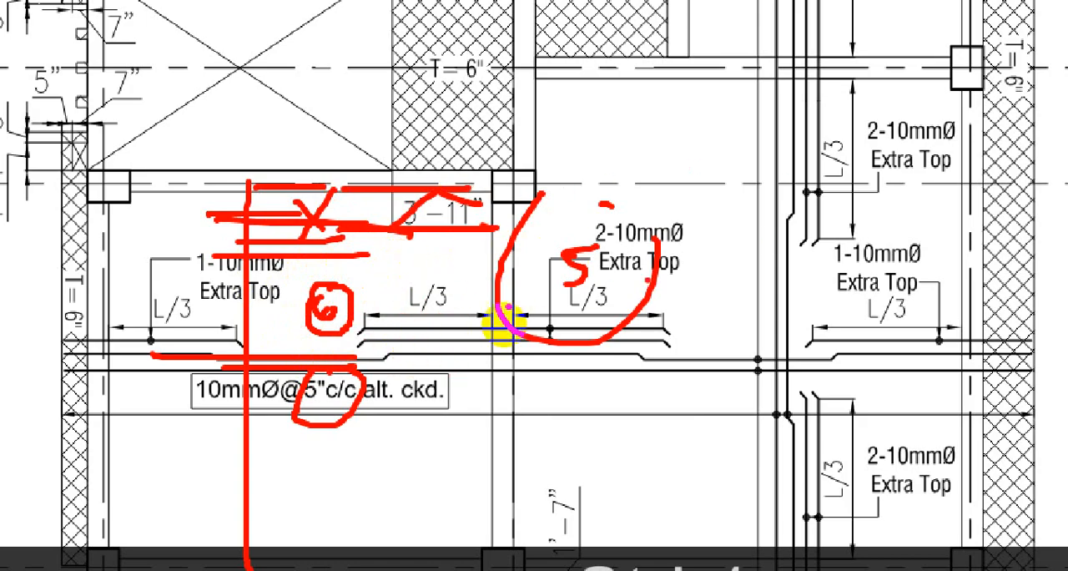
key("Escape")
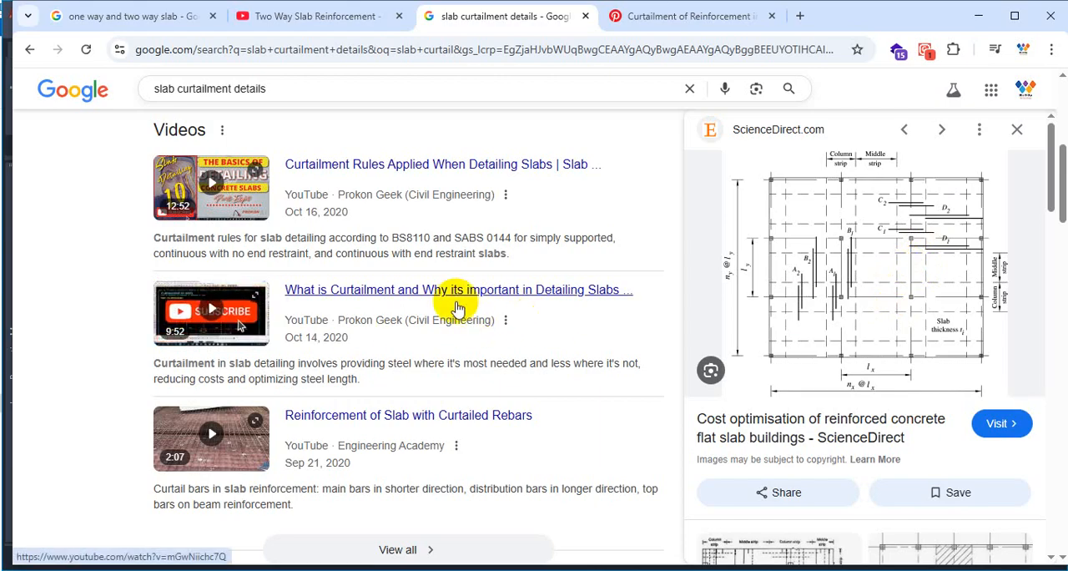
Open the YouTube video "What is Curtailment and Why its important in Detailing Slabs" in full screen.
left_click(409, 291)
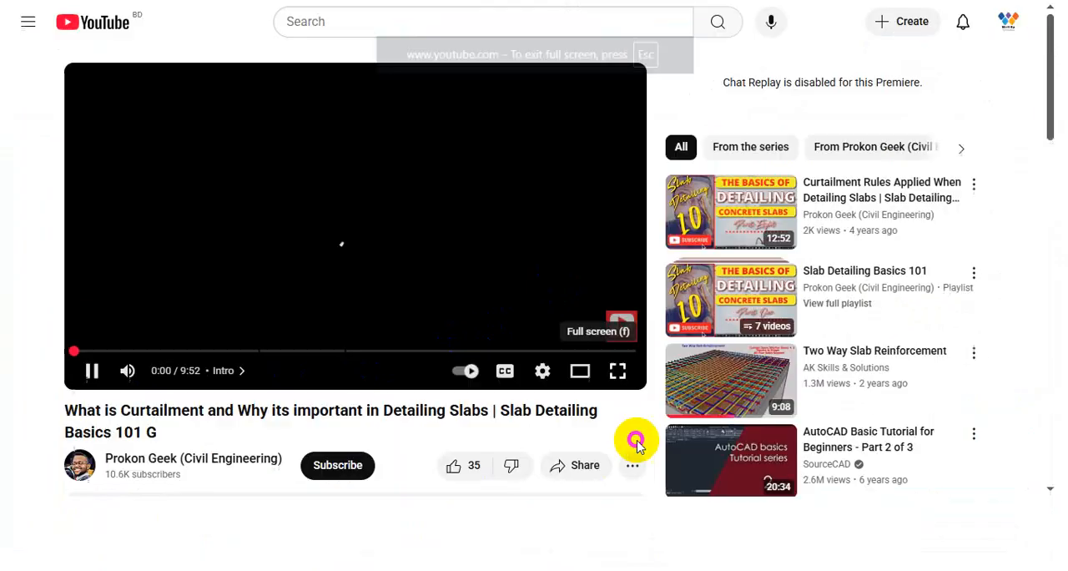
left_click(632, 441)
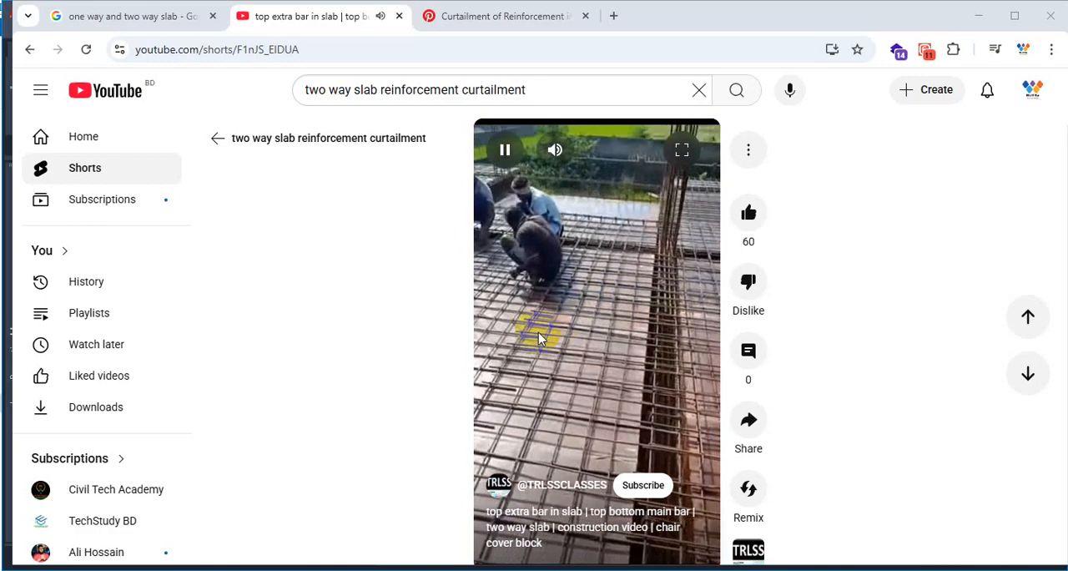
Pause the "top extra bar in slab" short, zoom into the rebar mesh and trace five adjacent top bars in red.
left_click(565, 384)
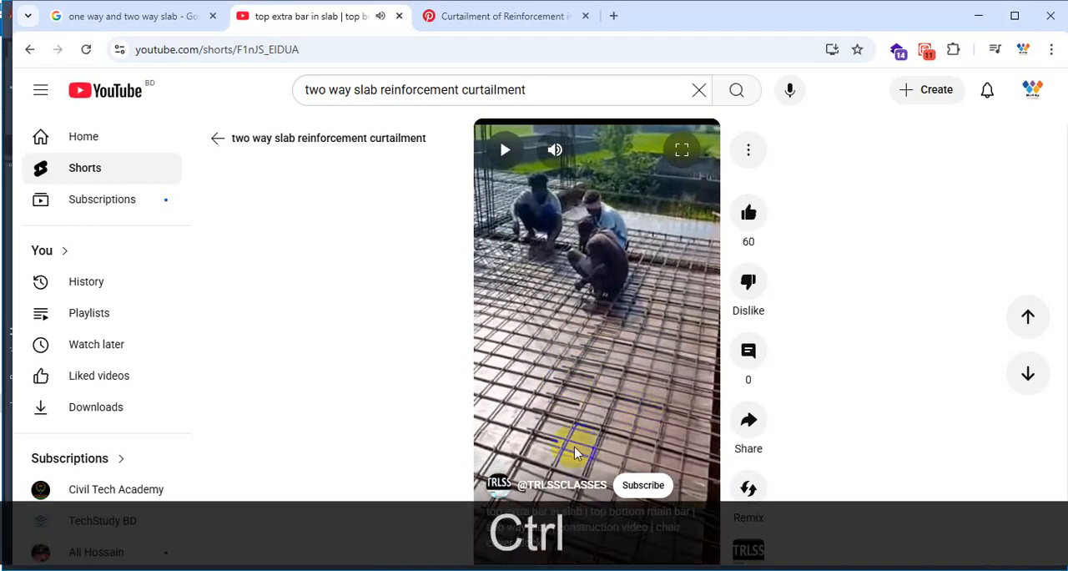
key("ctrl+1")
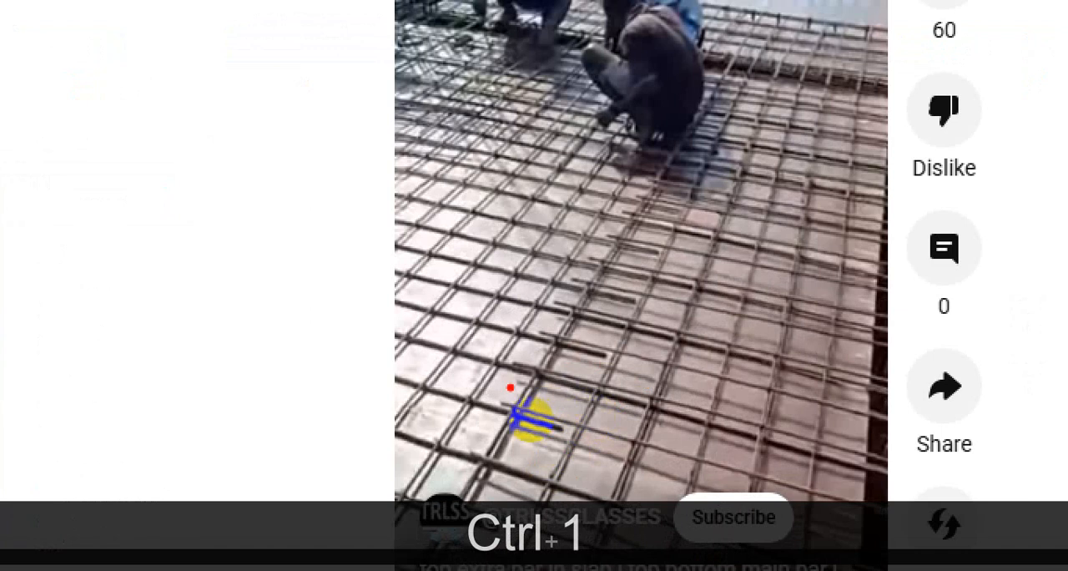
mouse_move(520, 375)
left_mouse_down()
mouse_move(665, 373)
mouse_move(776, 403)
left_mouse_up()
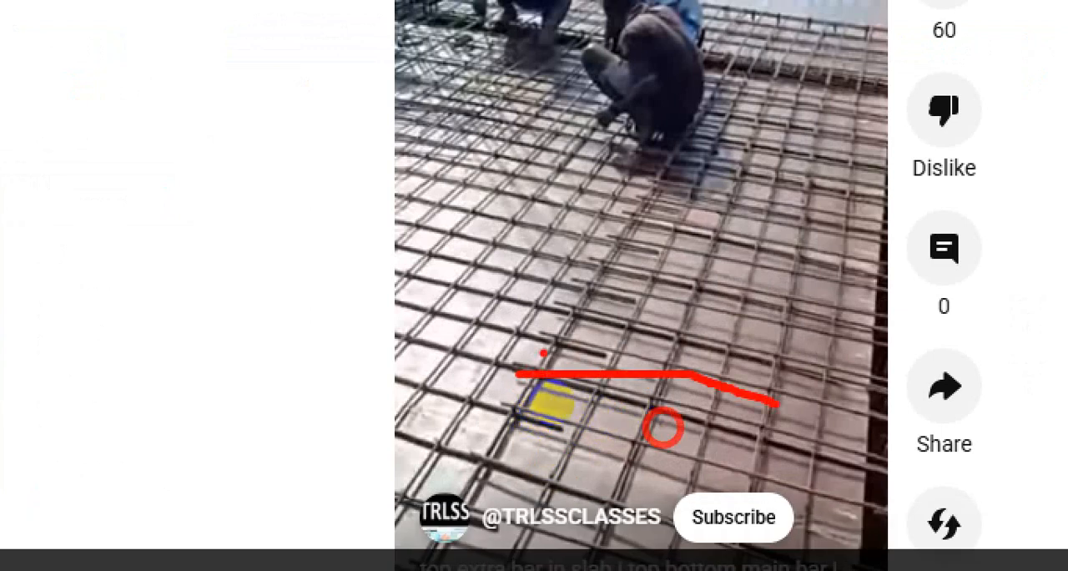
left_click_drag(541, 333, 829, 393)
left_click(582, 285)
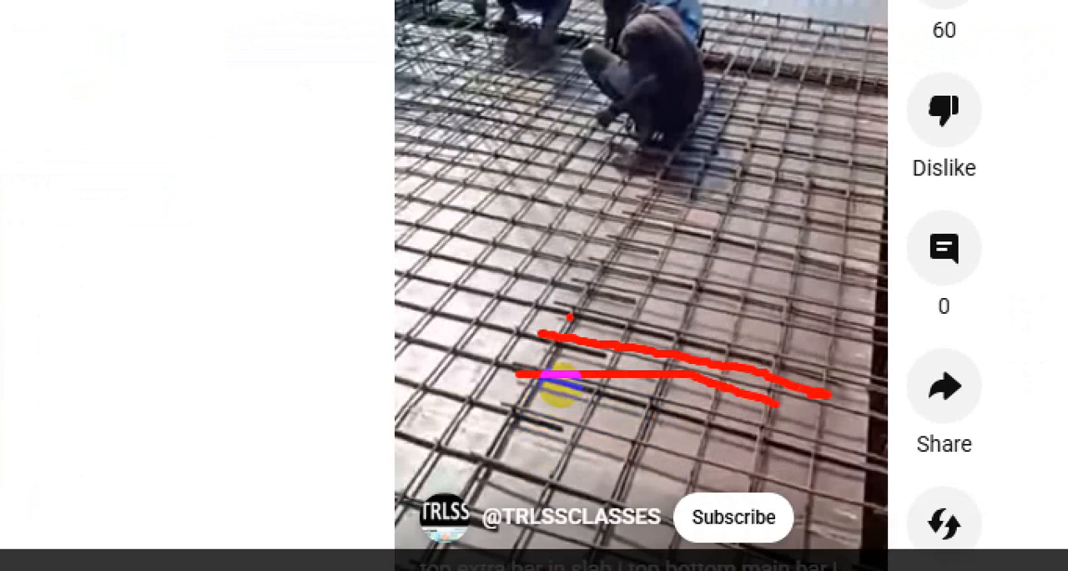
left_click_drag(570, 312, 721, 352)
left_click_drag(580, 284, 719, 308)
left_click_drag(603, 263, 699, 283)
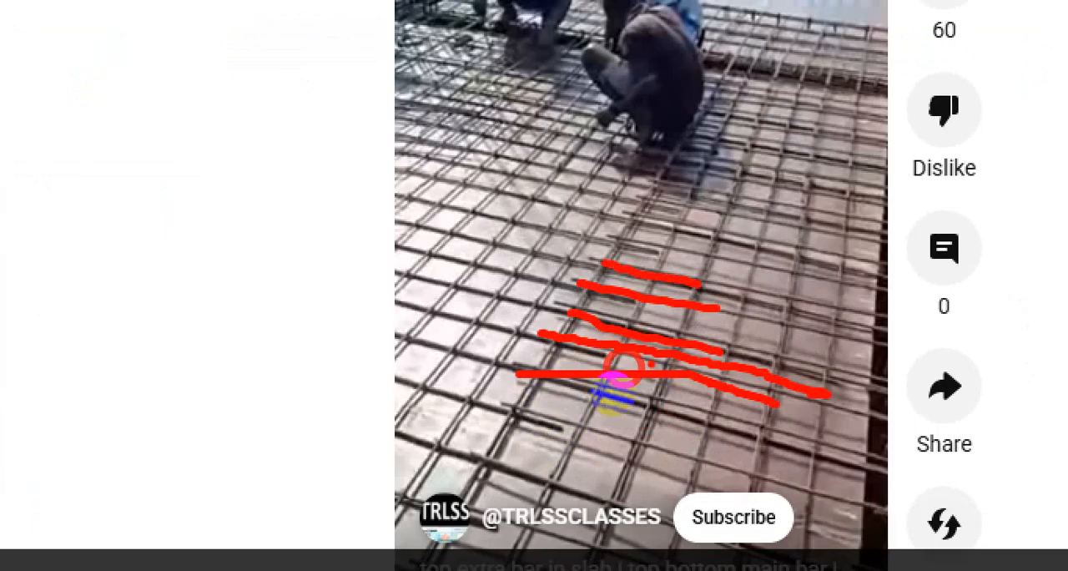
key("Escape")
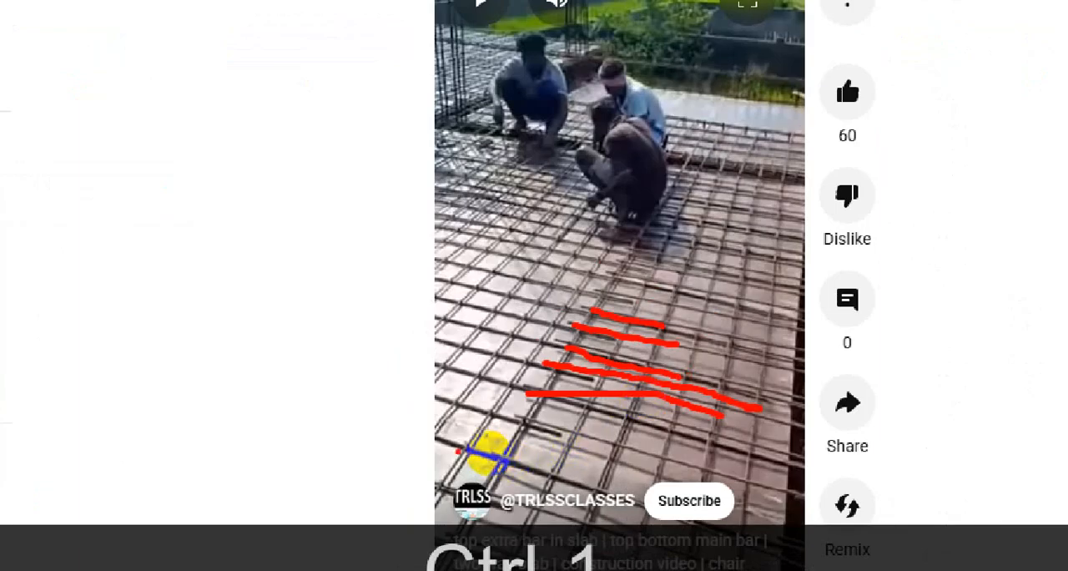
Draw a short arrow along the mesh just in front of the traced bars, then close the markup.
left_click_drag(465, 406, 532, 424)
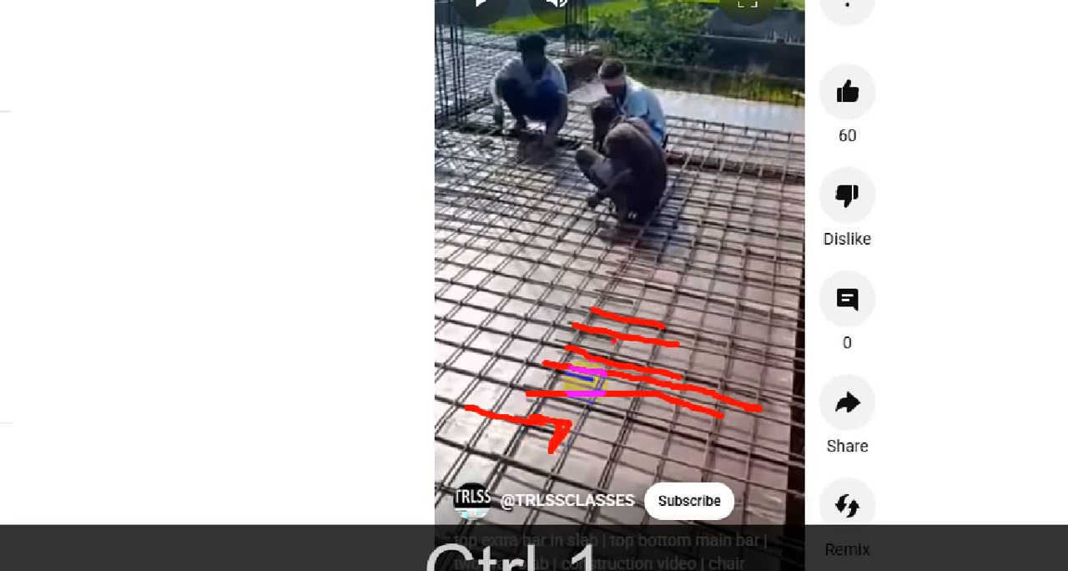
left_click(595, 287)
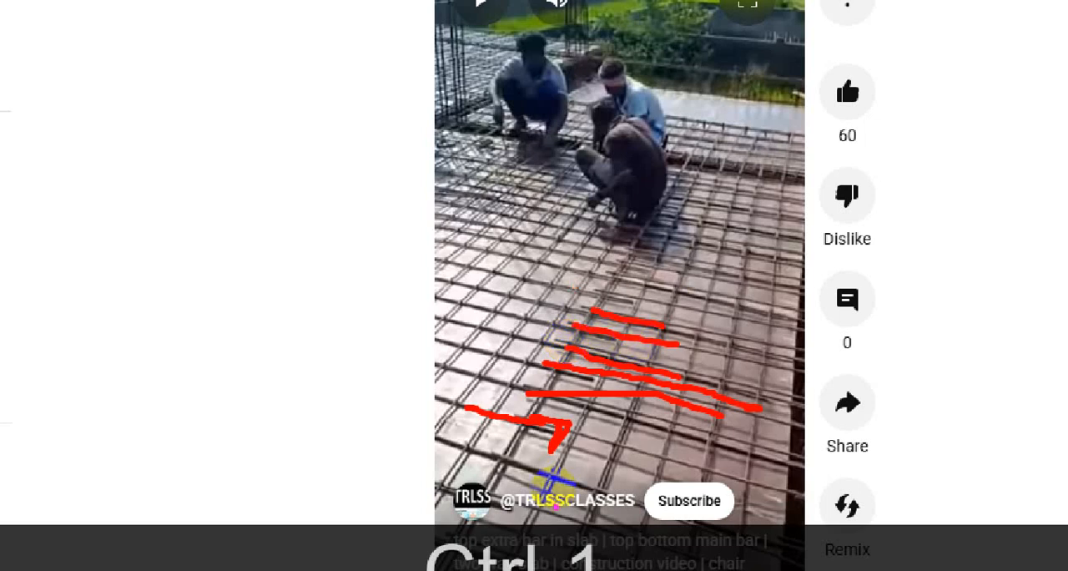
key("Escape")
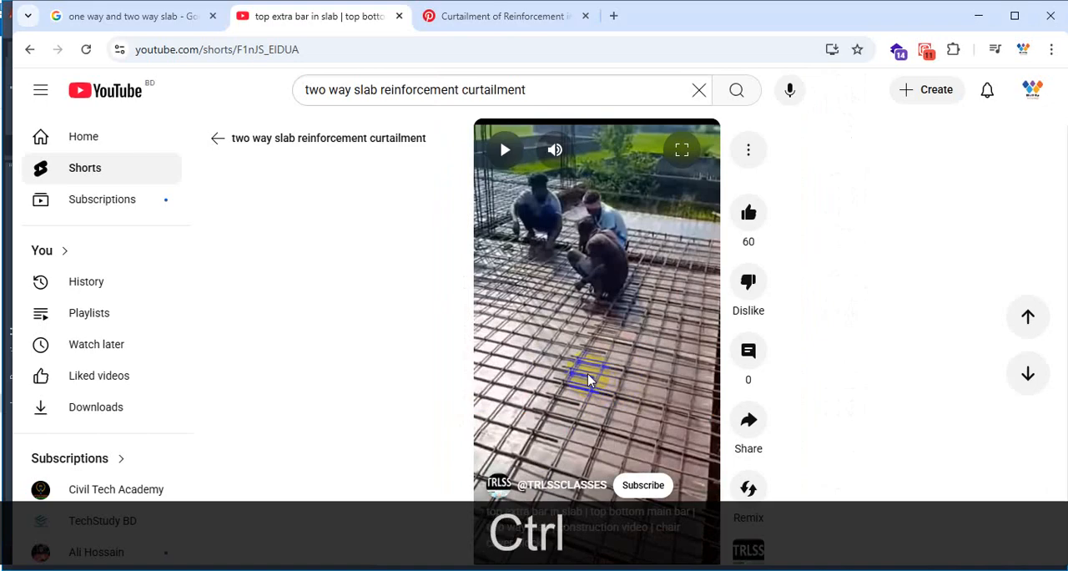
Zoom into the paused mesh again, trace the bars with spacing ticks between them, and circle the mesh area beyond with an arrow.
key("ctrl+1")
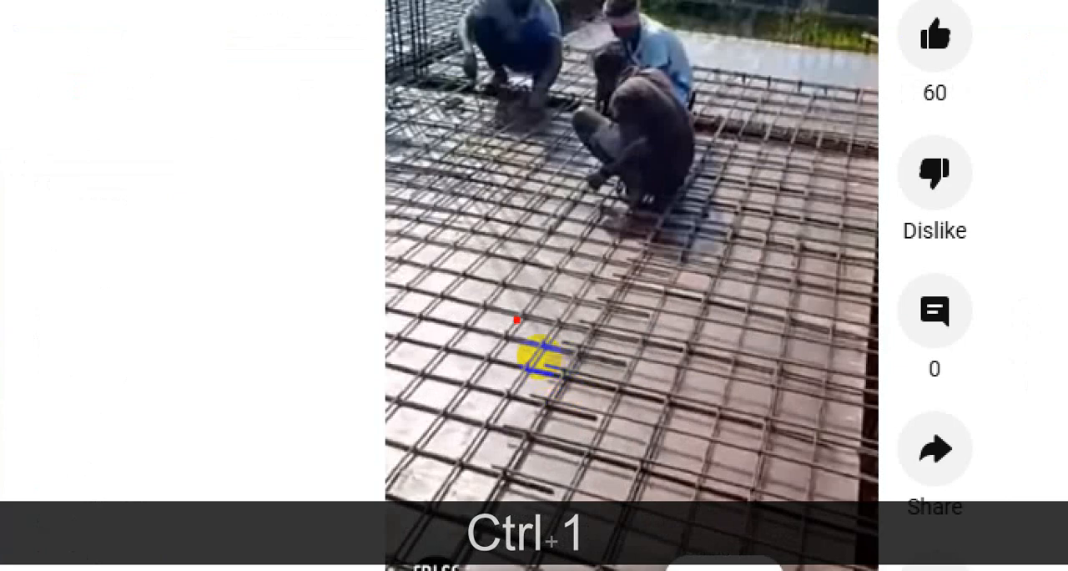
left_click_drag(539, 353, 715, 386)
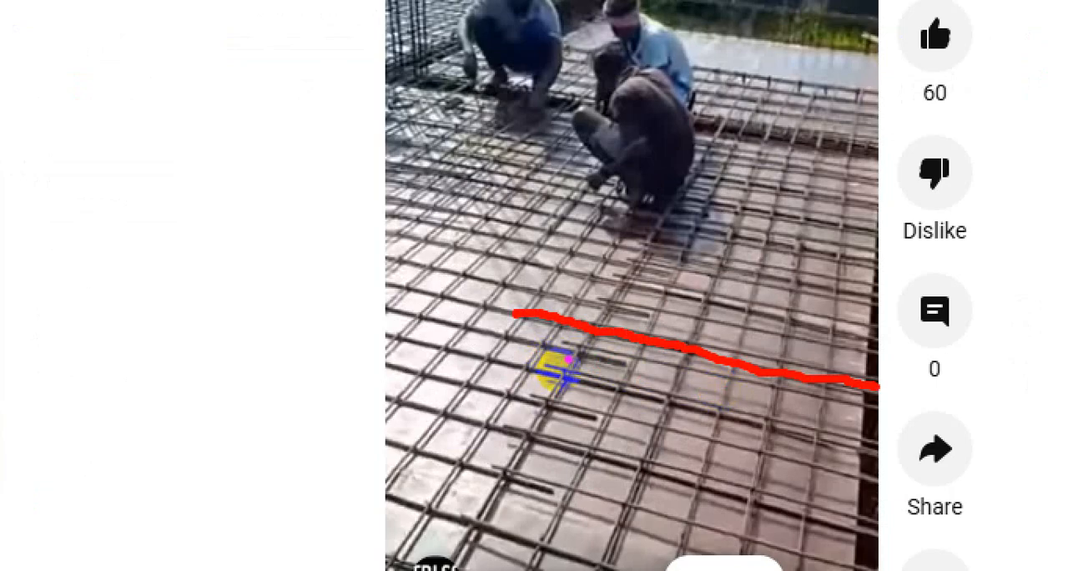
left_click_drag(595, 363, 591, 381)
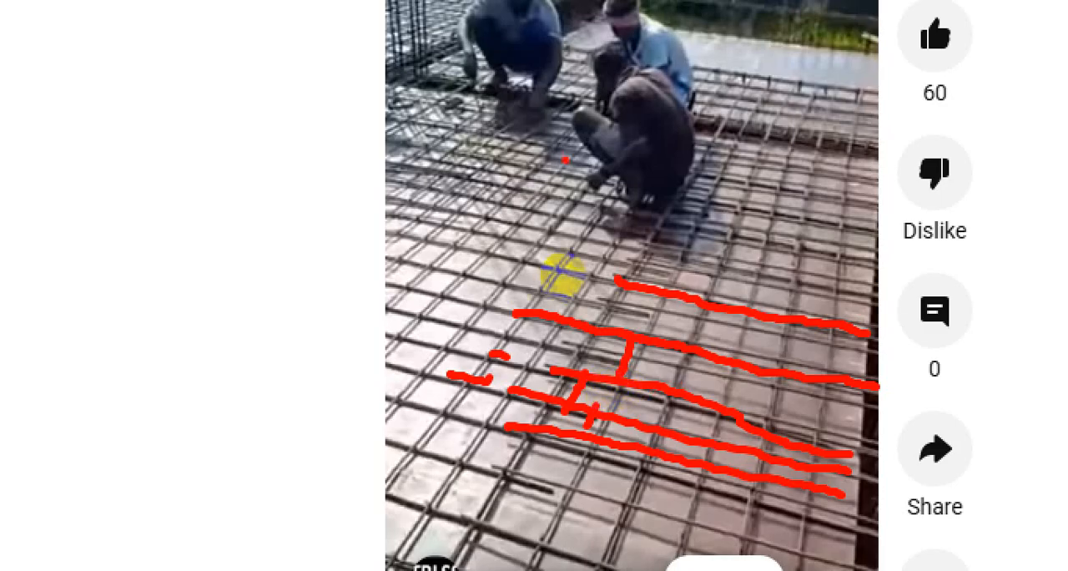
left_click_drag(565, 158, 300, 196)
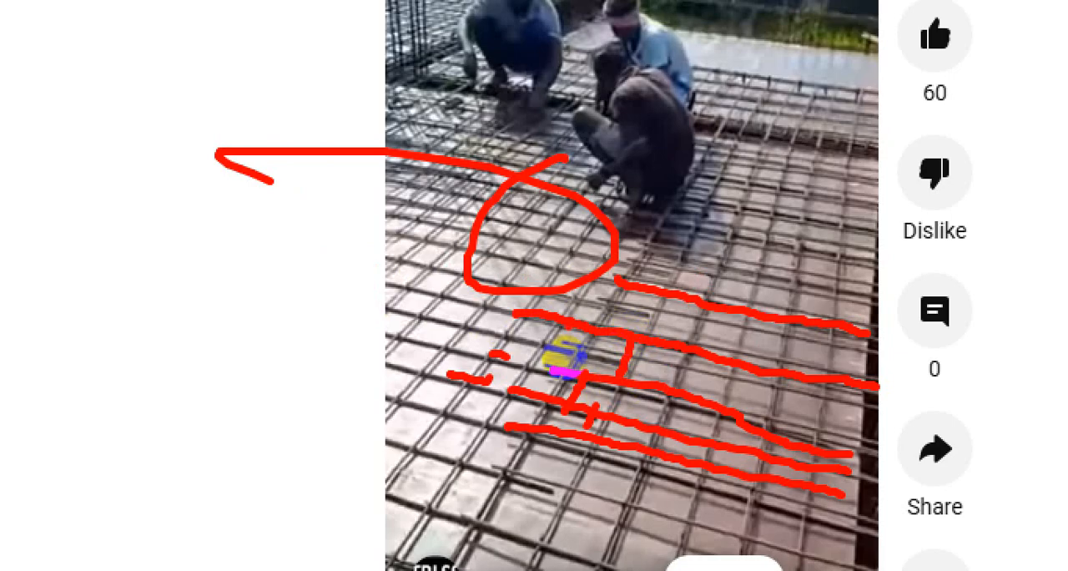
key("Escape")
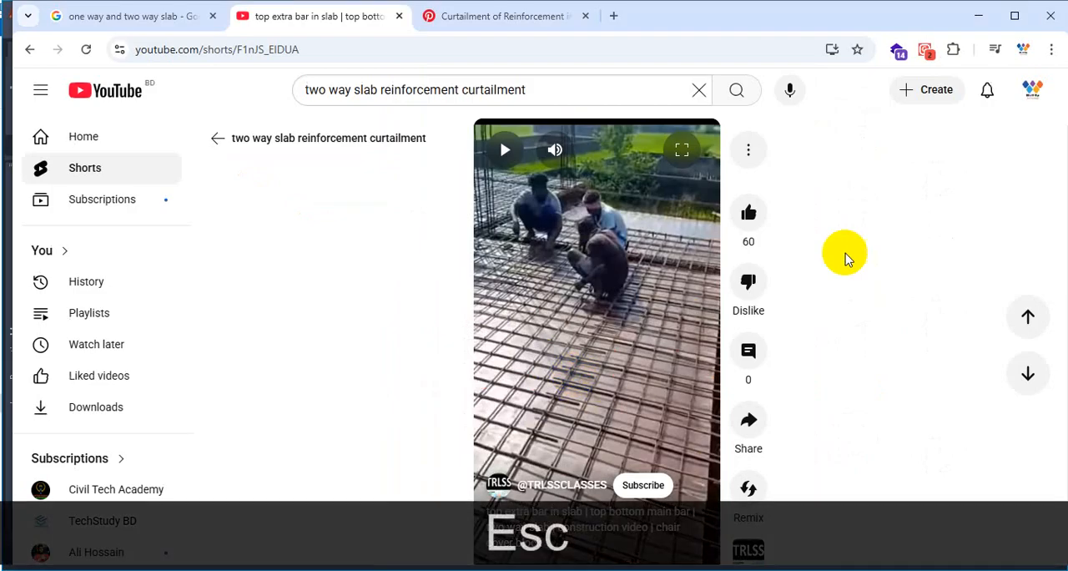
Back in the C-32 structure drawing, copy the full-width horizontal reinforcement set about 14'-5" straight up into the next slab row.
left_click(983, 17)
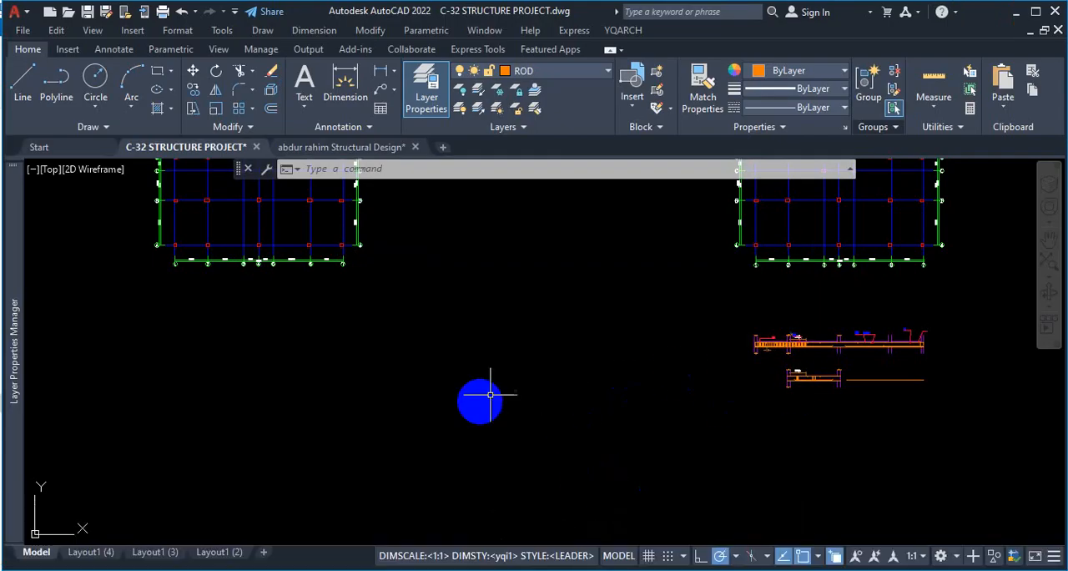
scroll(678, 354, "down", 5)
scroll(359, 325, "up", 8)
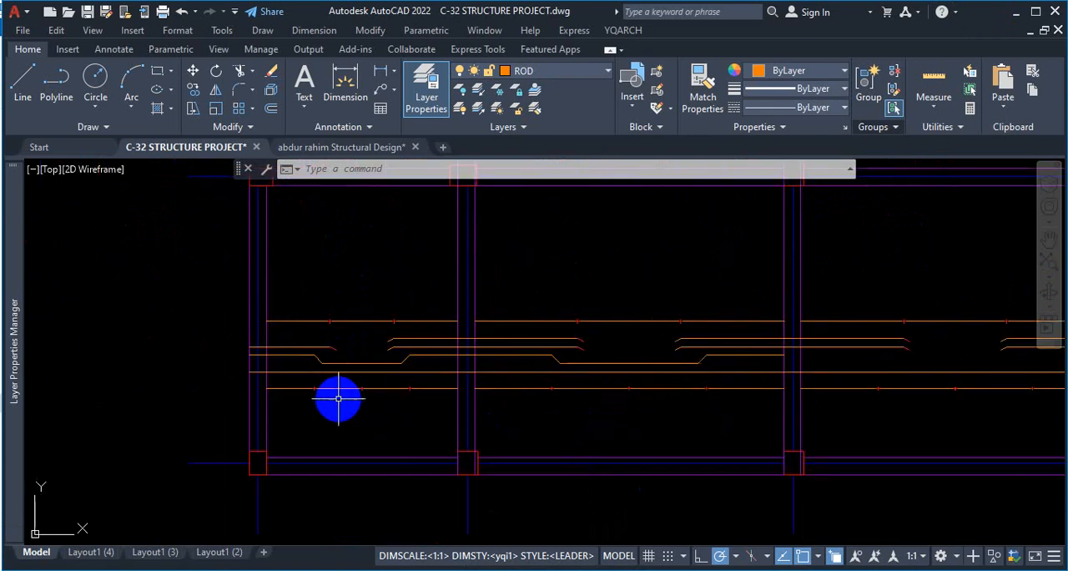
scroll(334, 353, "down", 3)
scroll(334, 362, "up", 1)
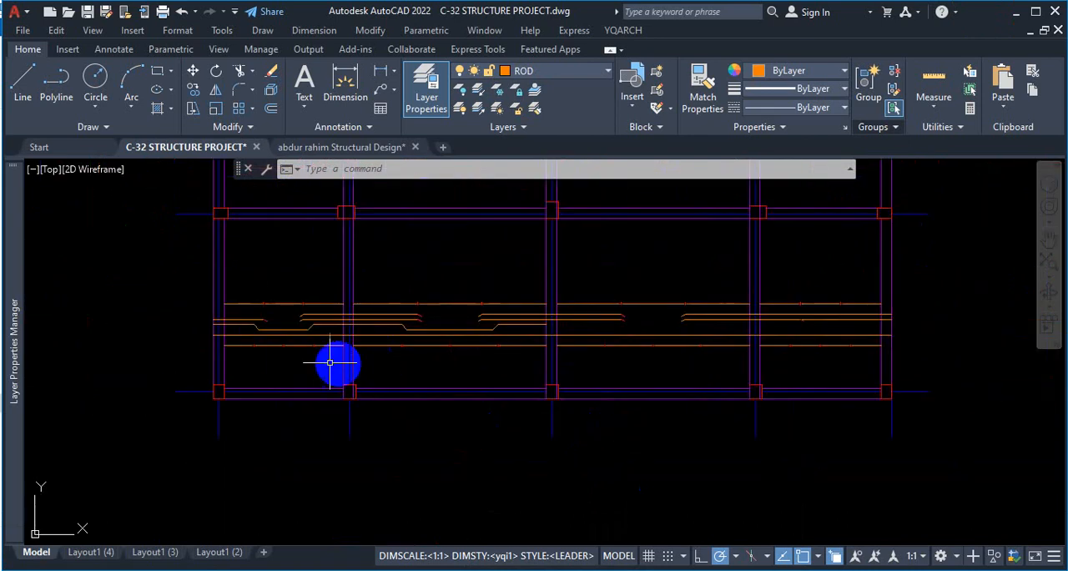
left_click(185, 283)
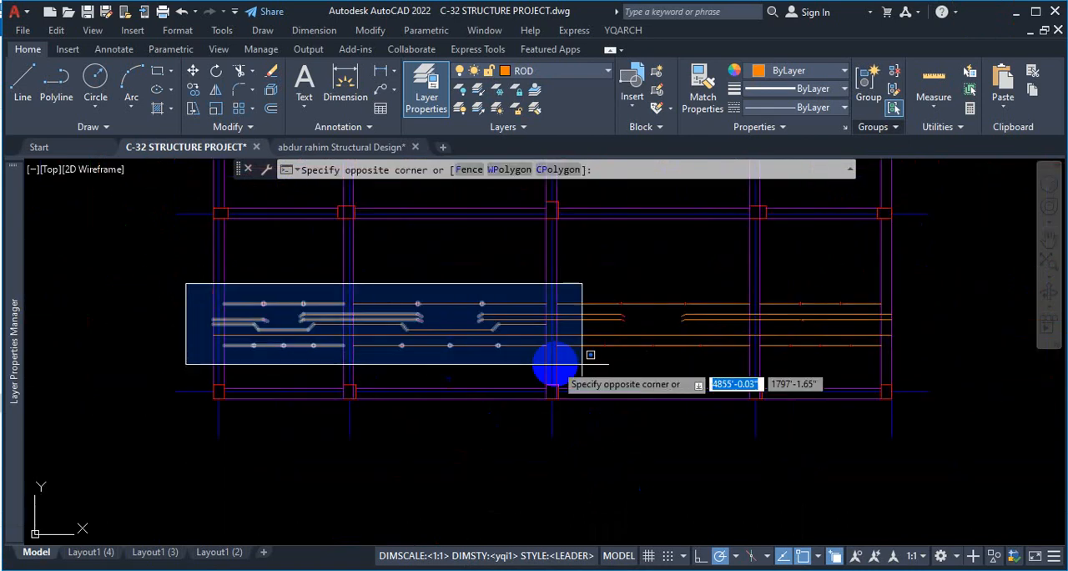
left_click(911, 362)
type("co")
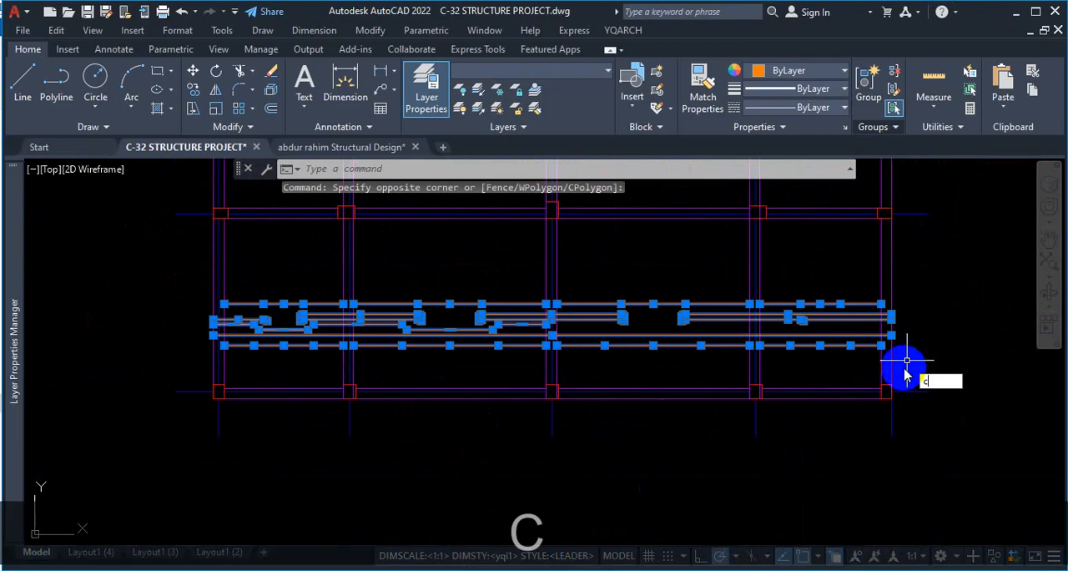
key("Return")
left_click(223, 345)
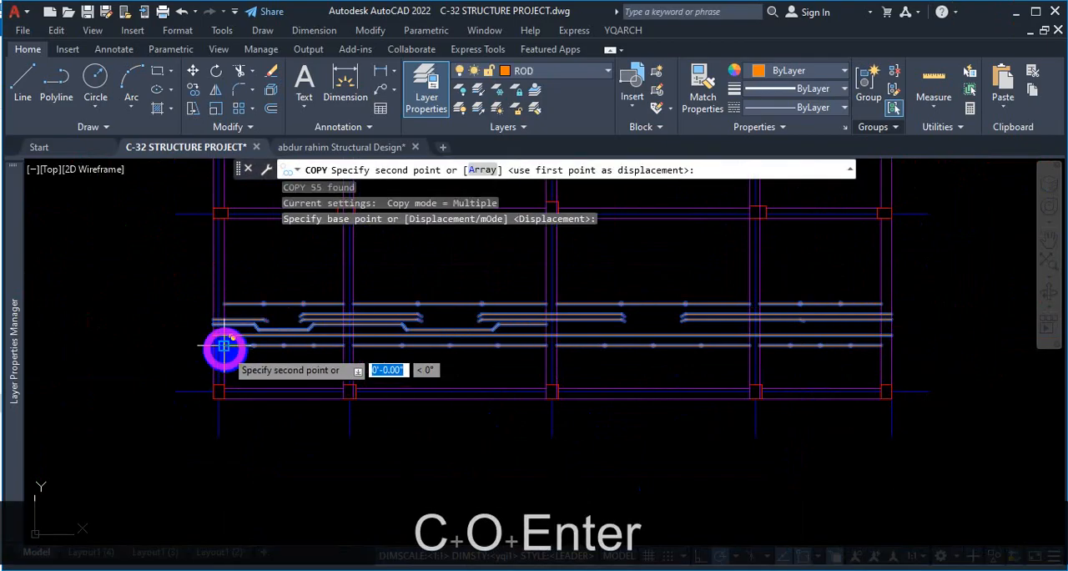
scroll(239, 275, "down", 3)
scroll(243, 344, "up", 3)
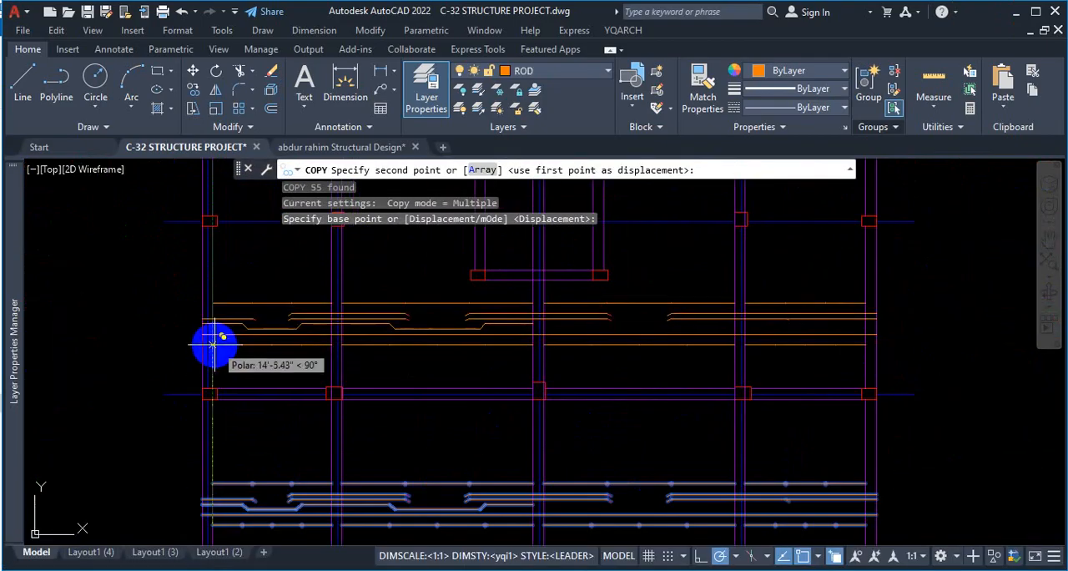
left_click(212, 342)
key("Escape")
Explode the copied cranked bar in the first bay into separate segments.
scroll(257, 330, "up", 8)
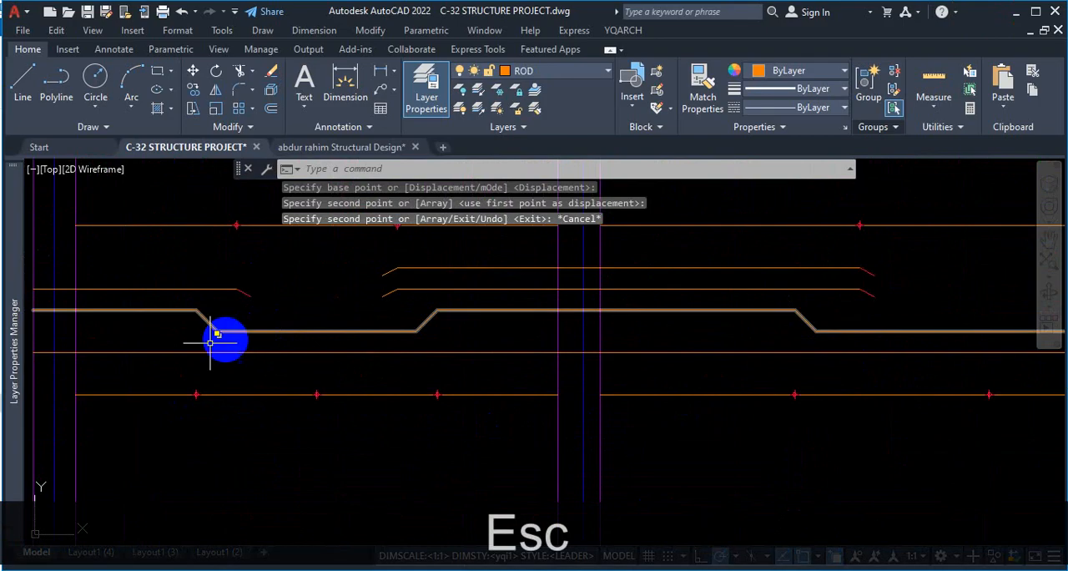
scroll(278, 344, "down", 4)
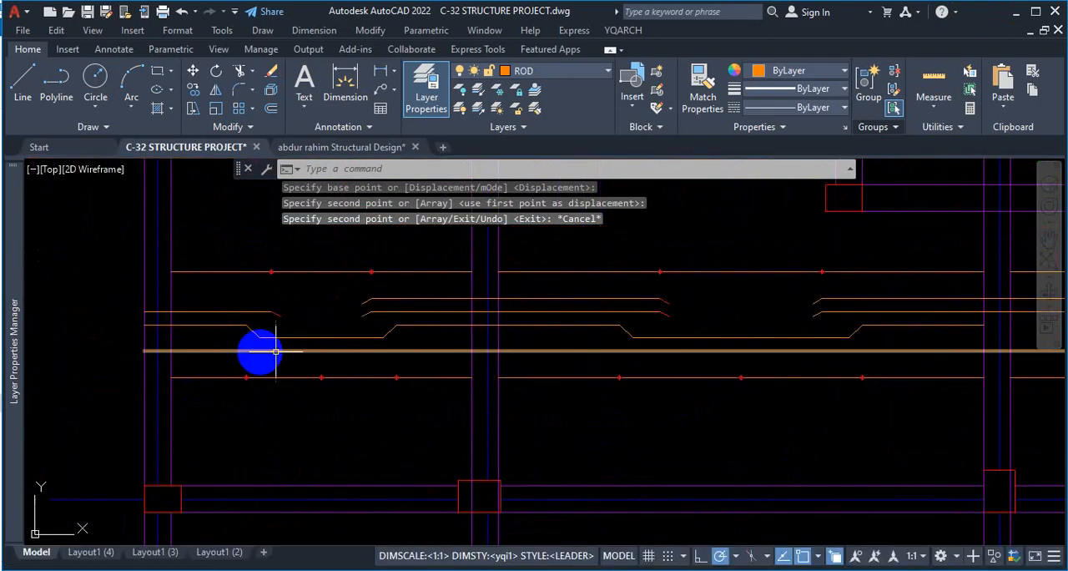
scroll(219, 326, "up", 4)
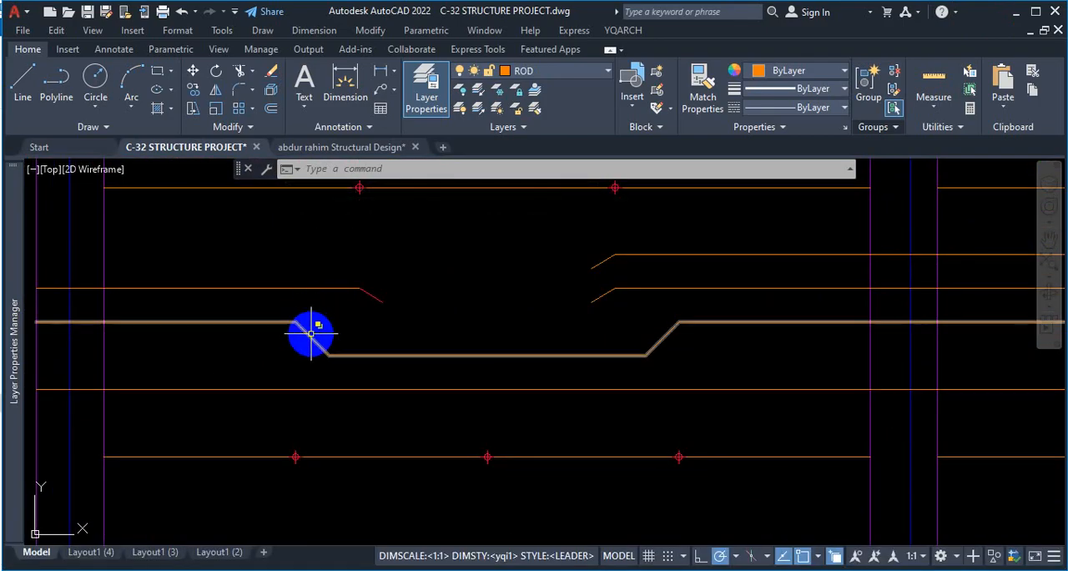
left_click(291, 357)
left_click(403, 356)
type("x")
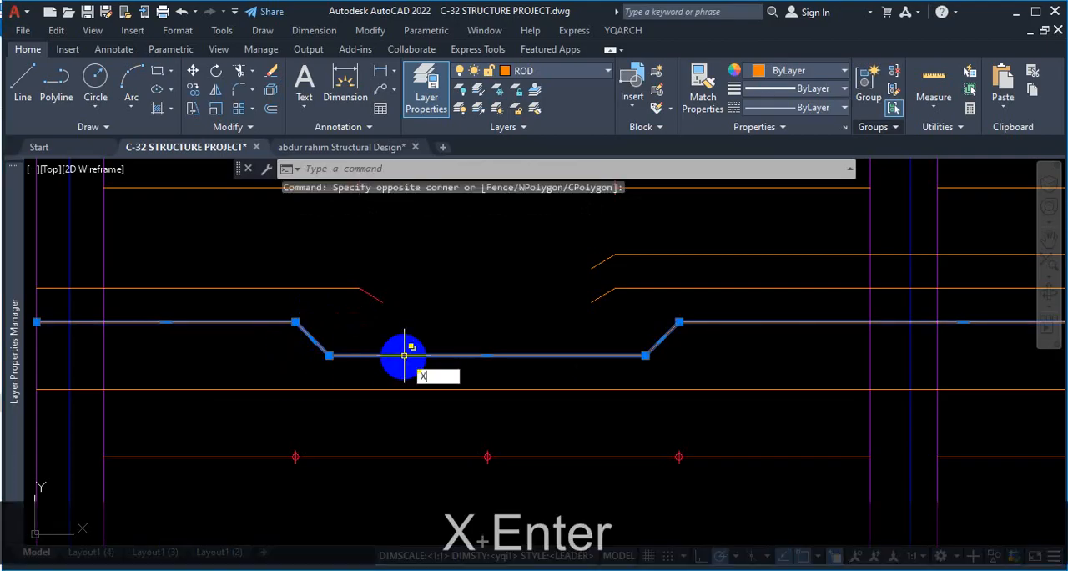
key("Return")
Delete the raised and sloped crank segments on both sides of the first bay's bottom bar segment.
left_click(321, 323)
left_click(301, 348)
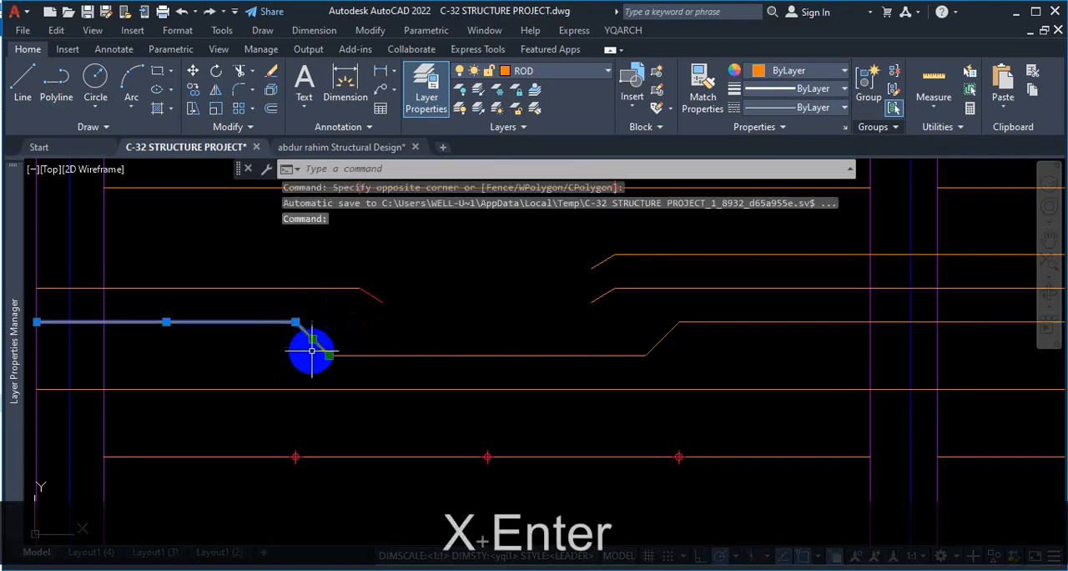
key("Delete")
scroll(292, 321, "down", 2)
scroll(593, 322, "up", 2)
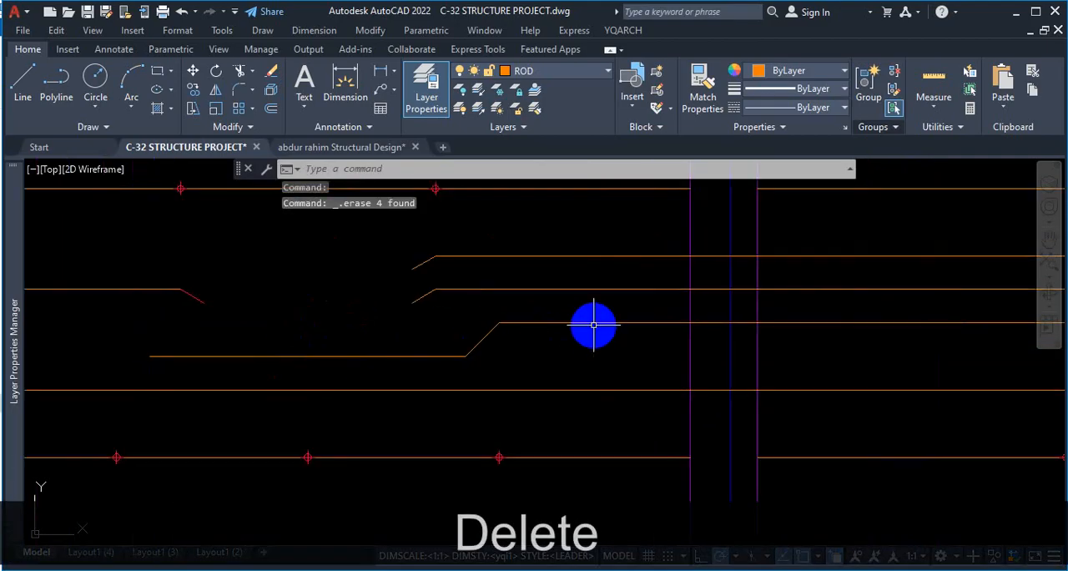
left_click(557, 312)
left_click(469, 335)
key("Delete")
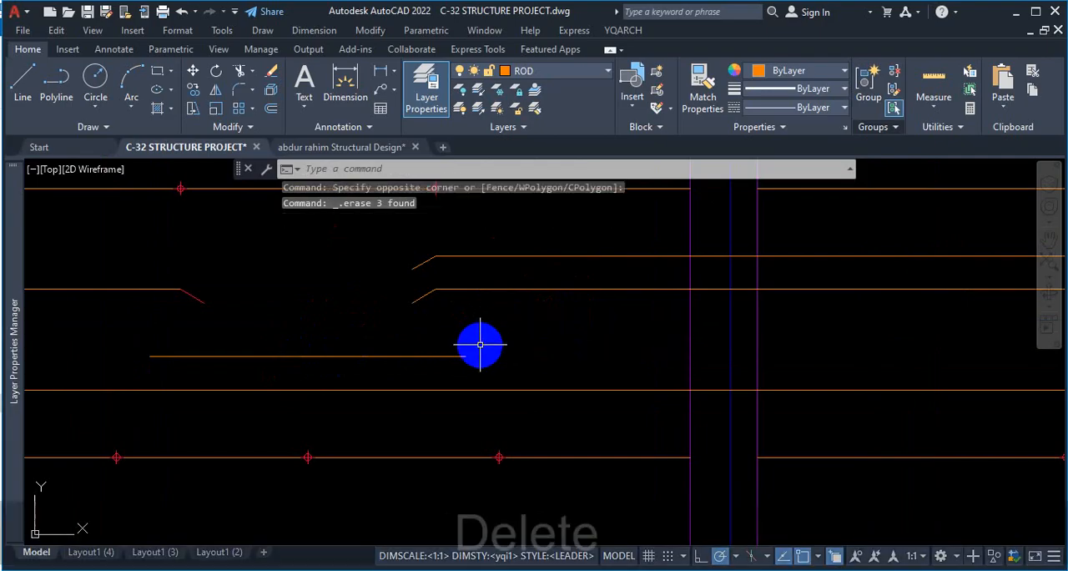
Stretch the left end of the first bay's bottom bar segment to align with the first marker below, then extend it 6" farther outward.
scroll(477, 342, "down", 2)
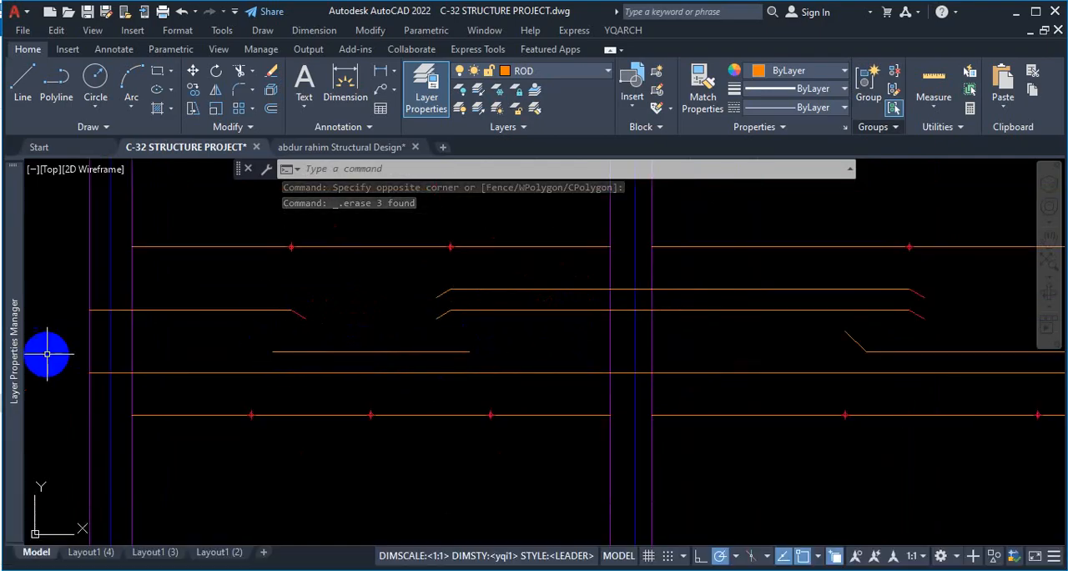
left_click(275, 351)
left_click(273, 351)
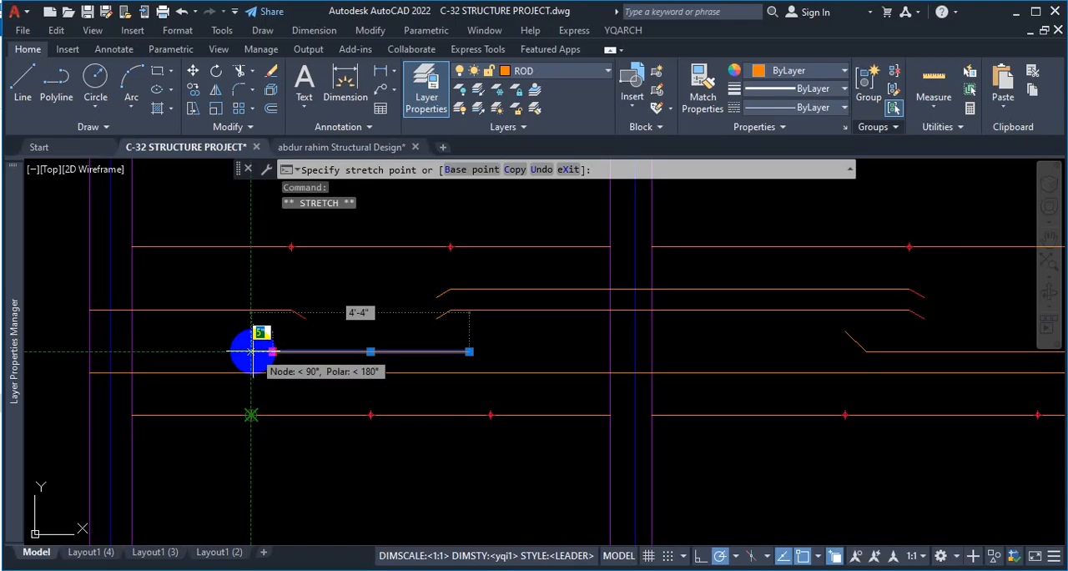
left_click(250, 352)
left_click(249, 351)
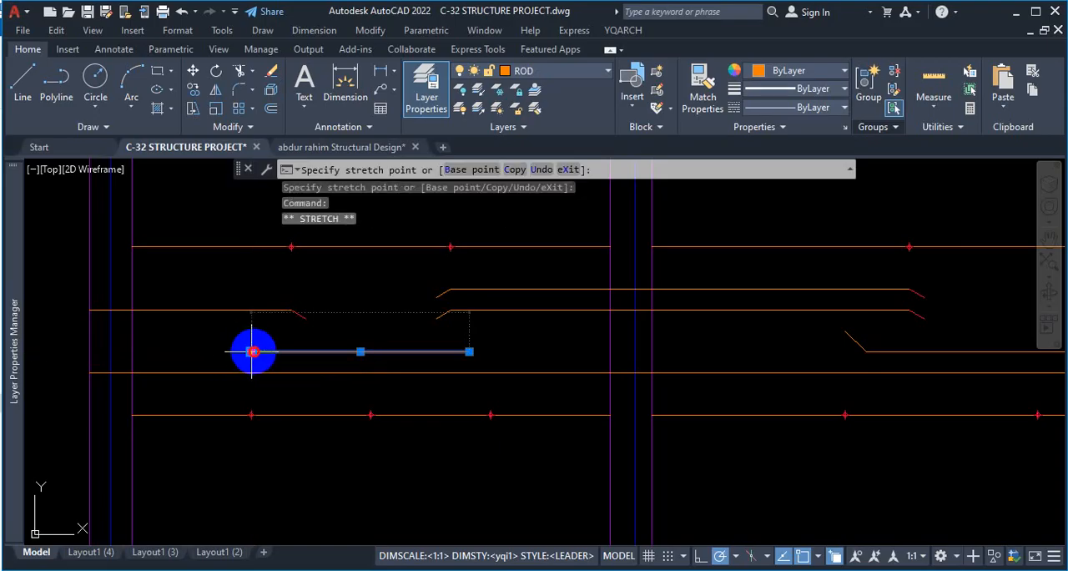
type("6")
key("Return")
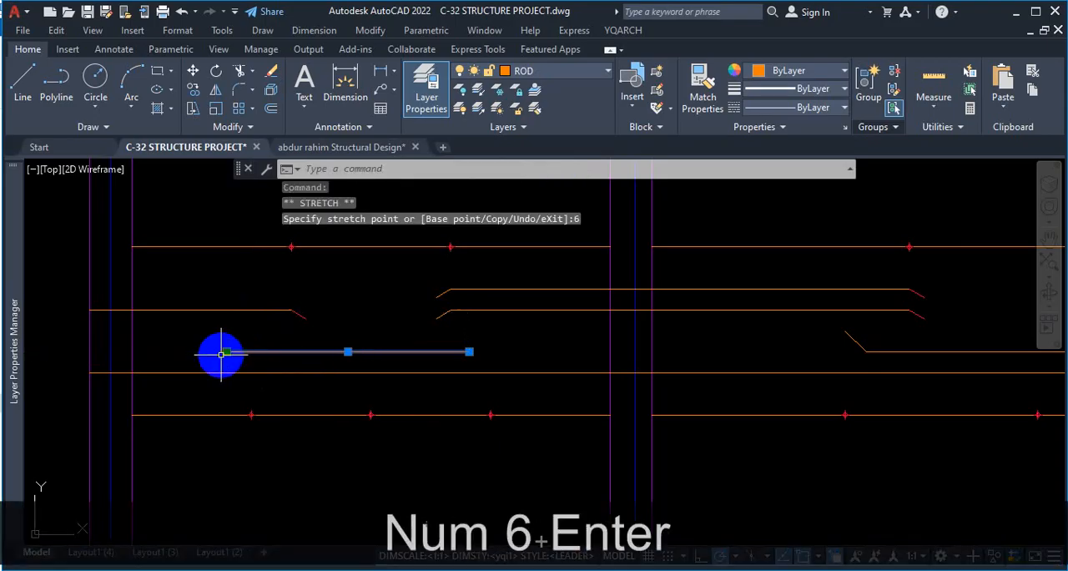
key("Escape")
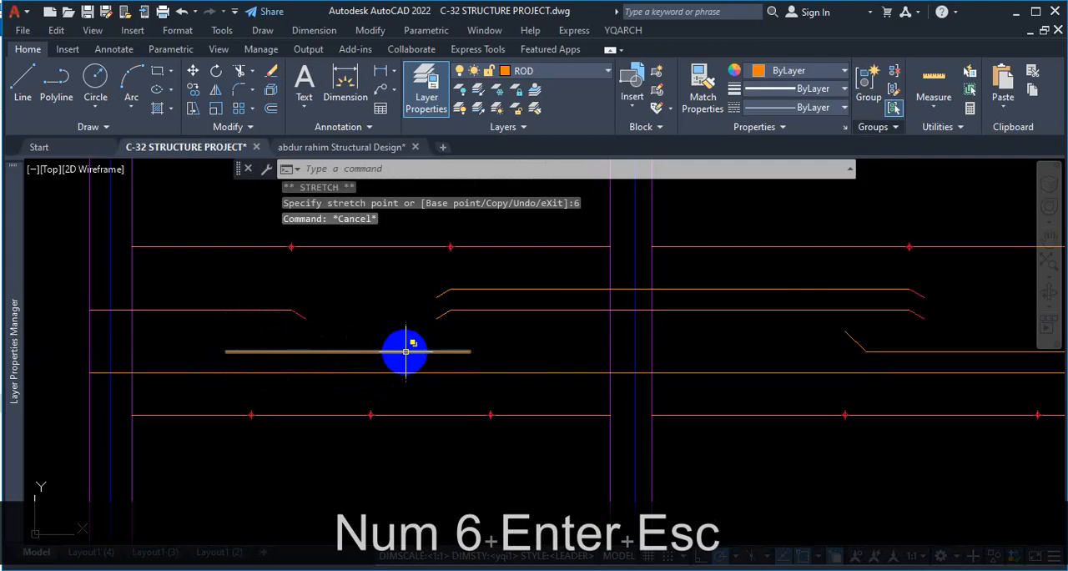
Stretch the segment's right end to align with the third marker on the line below, then extend it 6" farther outward.
left_click(469, 354)
left_click(470, 353)
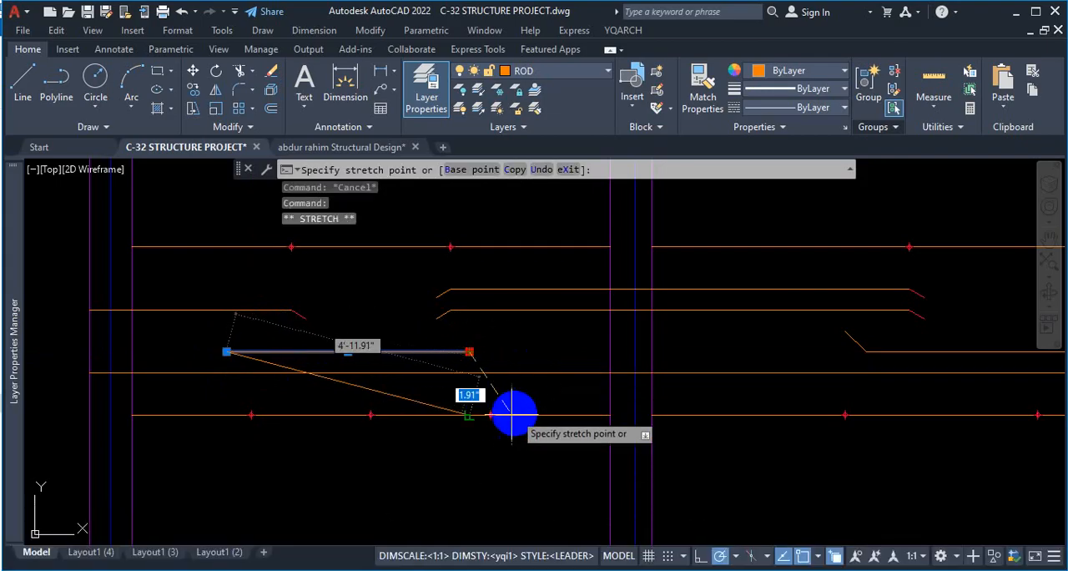
type("5")
key("Return")
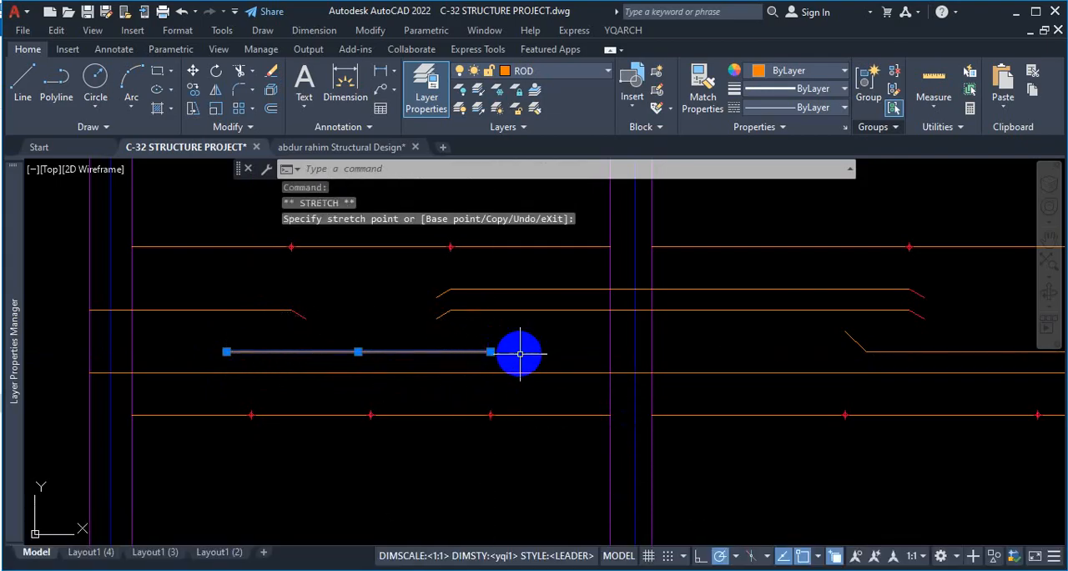
type("6")
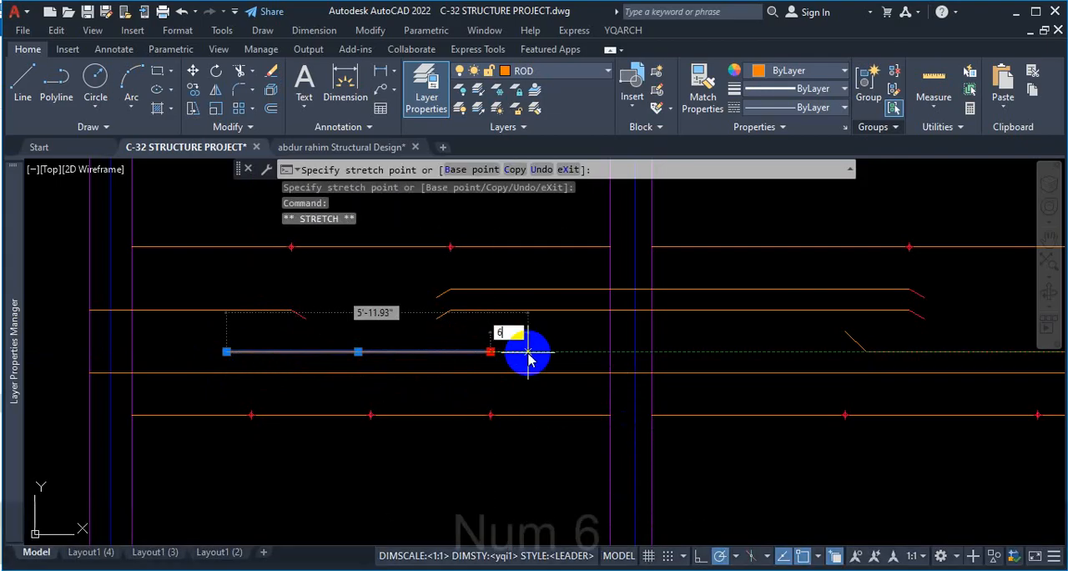
key("Return")
key("Escape")
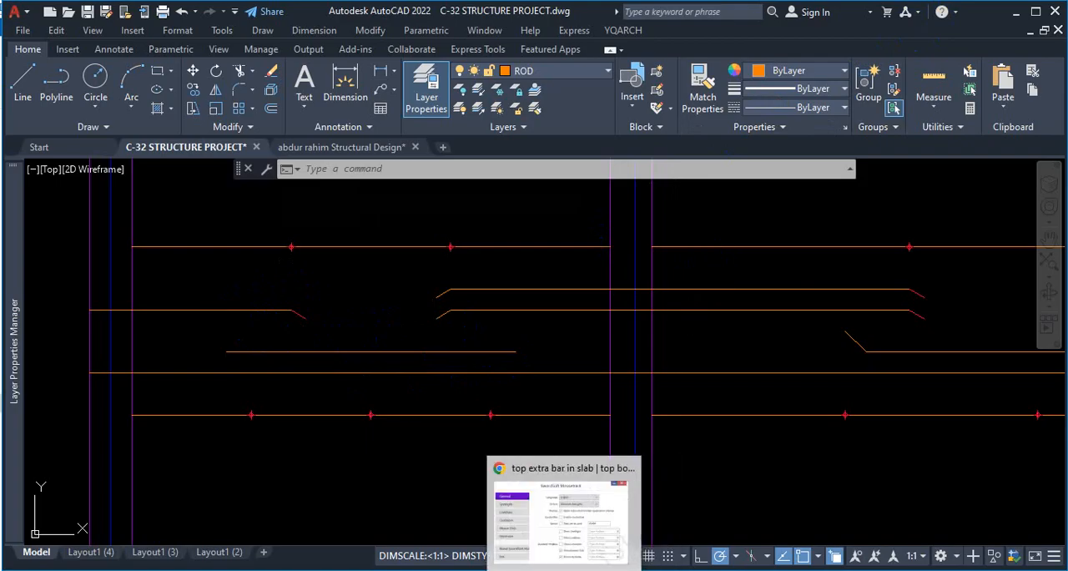
Switch to Chrome and bring up the Pinterest page on curtailment of reinforcement in concrete beams and slabs.
left_click(519, 470)
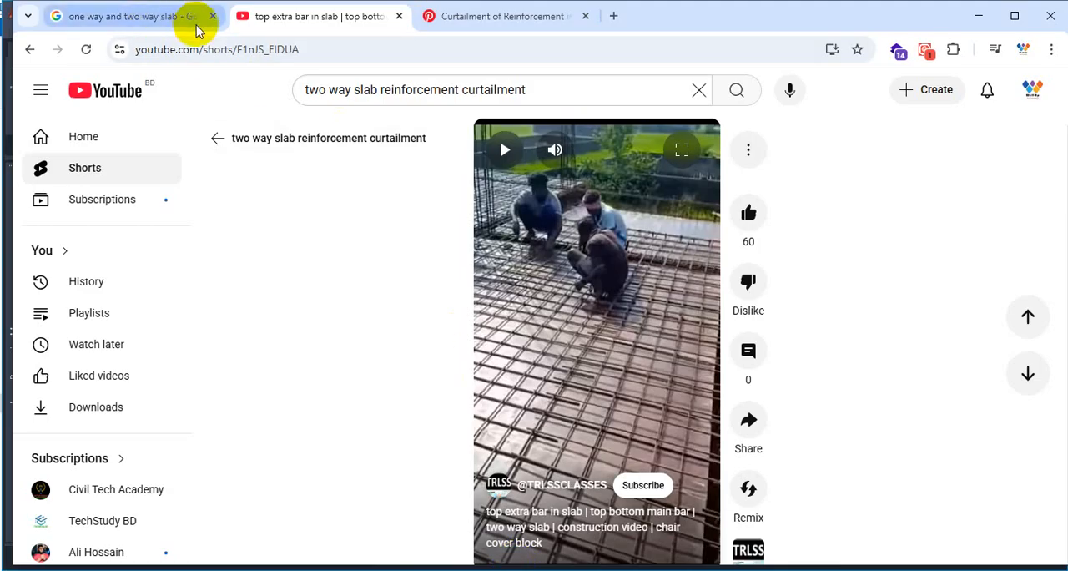
left_click(612, 16)
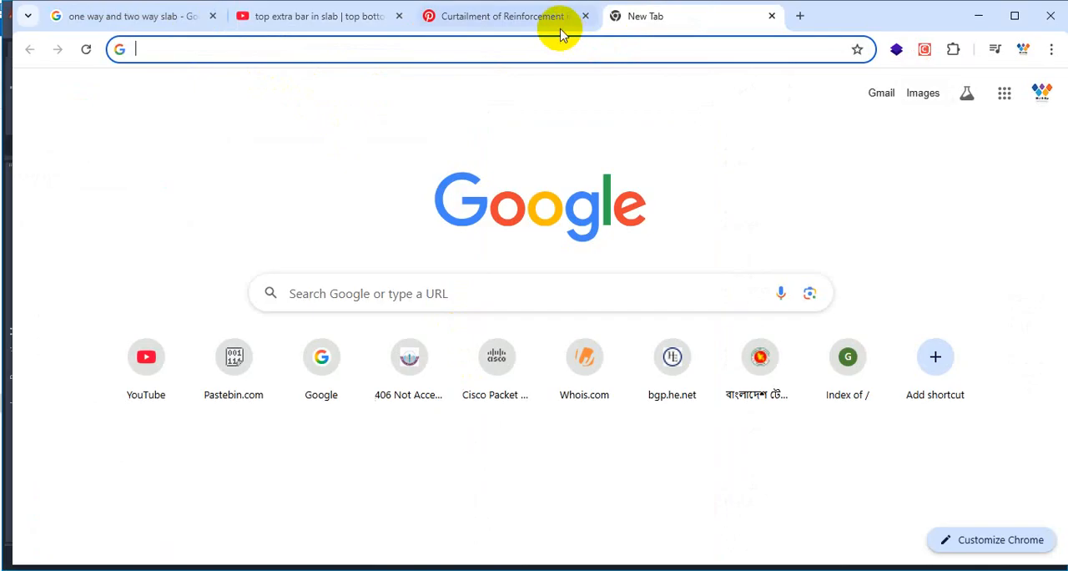
left_click(557, 22)
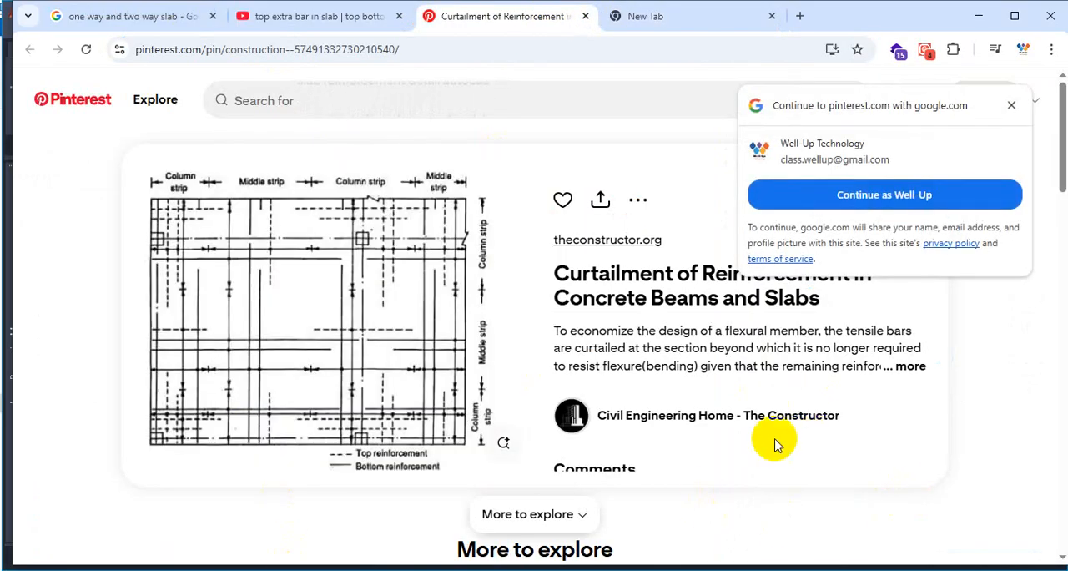
Zoom into the curtailment plan and underline the Top reinforcement and Bottom reinforcement legend entries with their line symbols.
key("ctrl+1")
left_click(231, 471)
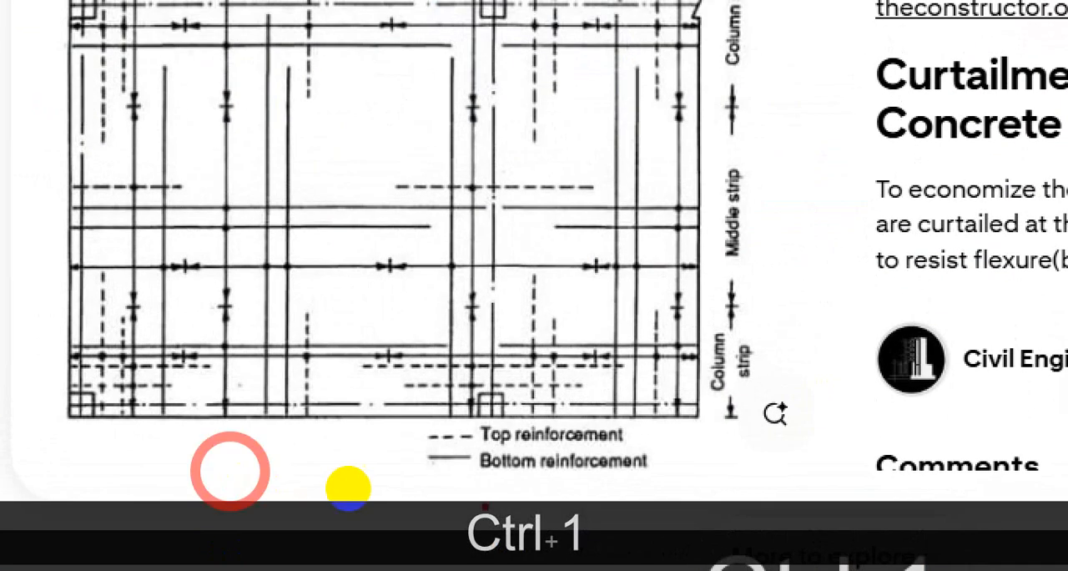
left_click_drag(501, 448, 572, 448)
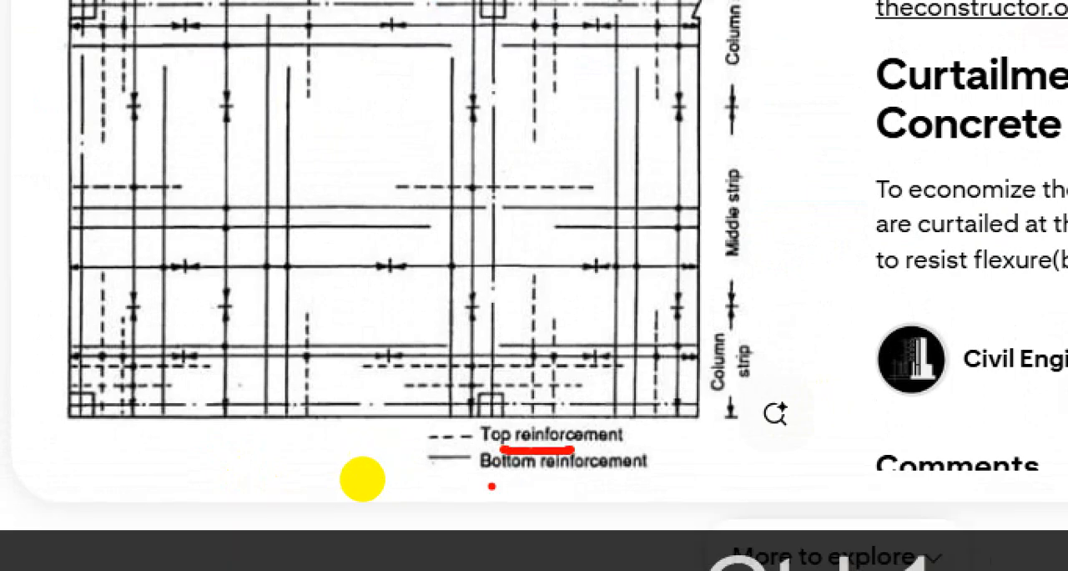
left_click_drag(486, 482, 602, 480)
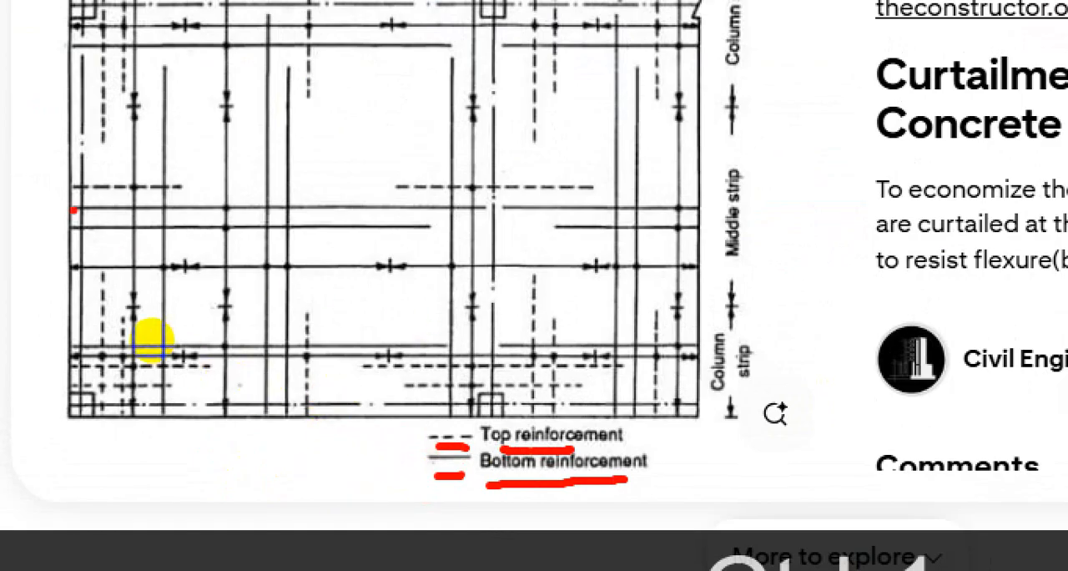
Trace the two neighbouring horizontal bottom bars across the middle strip of the curtailment plan in red.
left_click_drag(152, 340, 330, 337)
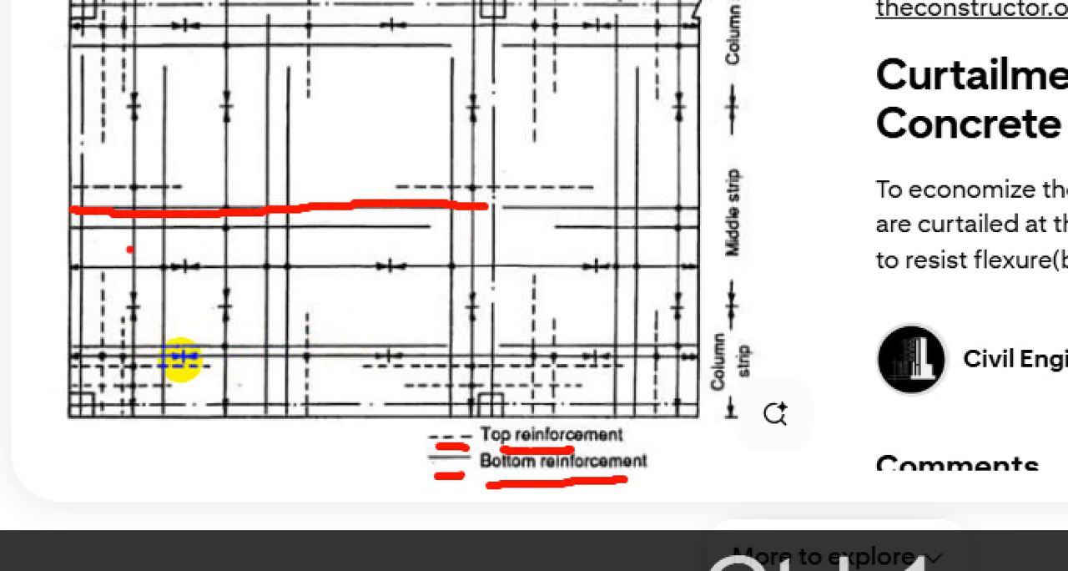
mouse_move(153, 344)
left_mouse_down()
mouse_move(214, 354)
mouse_move(271, 347)
left_mouse_up()
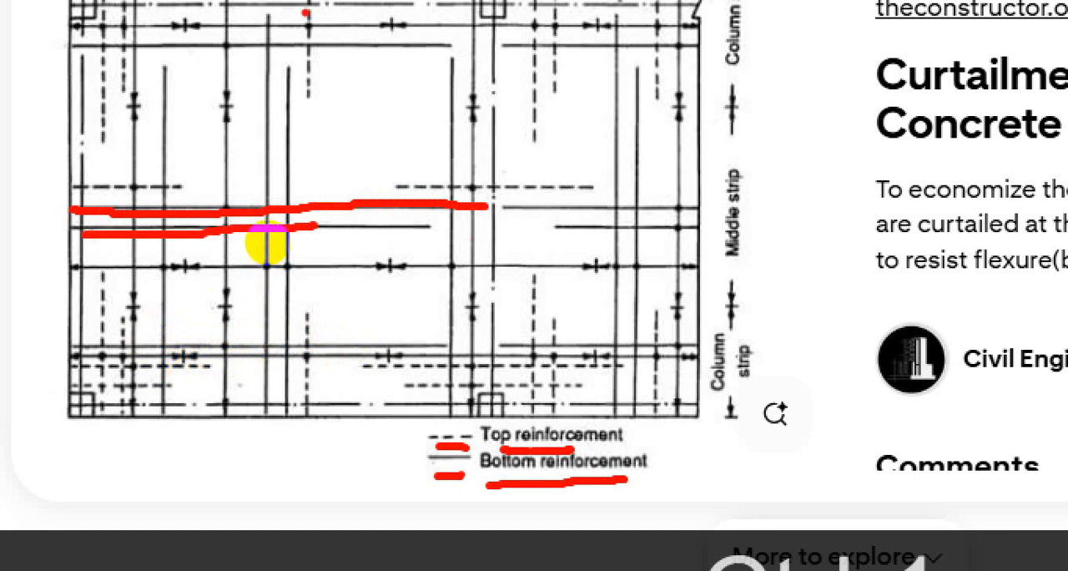
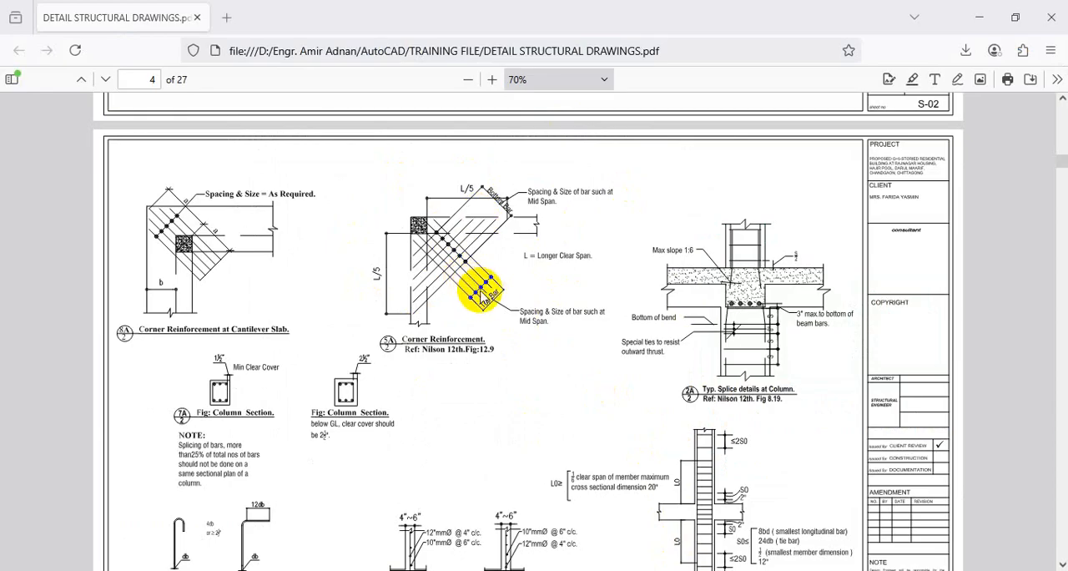
Look through the structural drawings PDF from the general notes and beam and slab details to the column schedule.
scroll(504, 313, "up", 10)
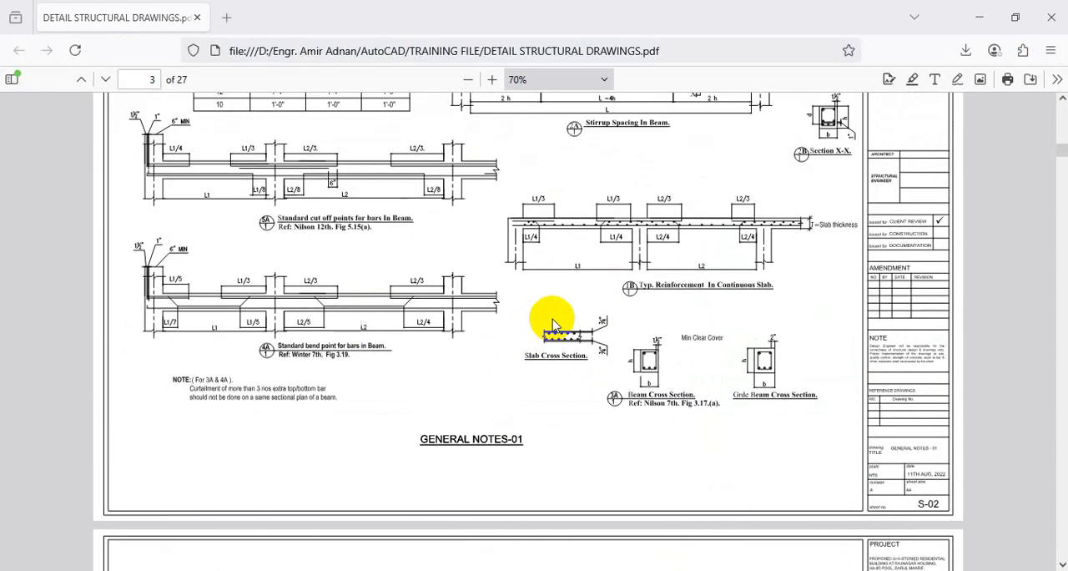
scroll(605, 264, "up", 4)
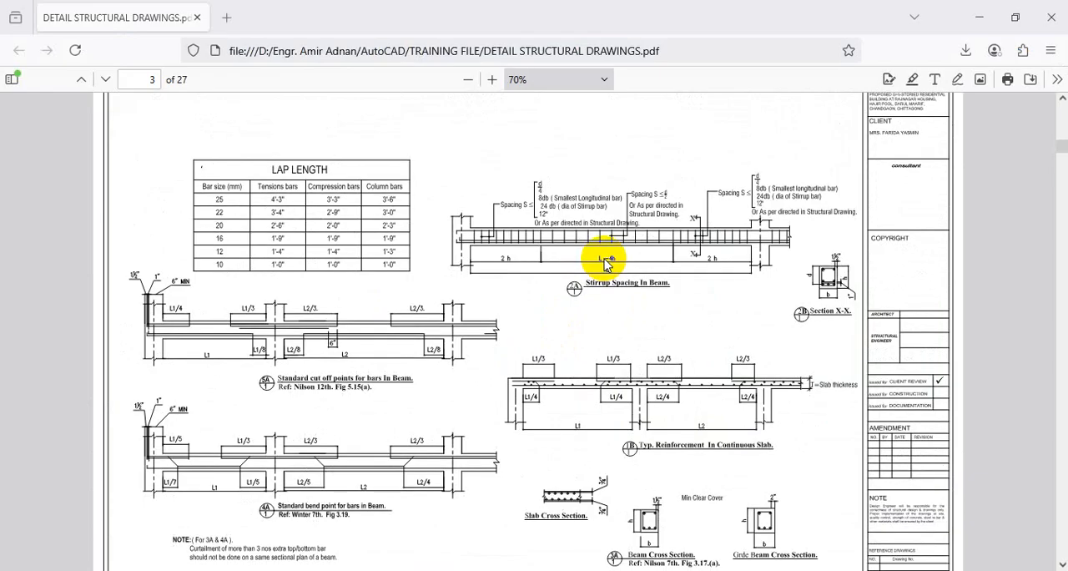
scroll(605, 264, "down", 20)
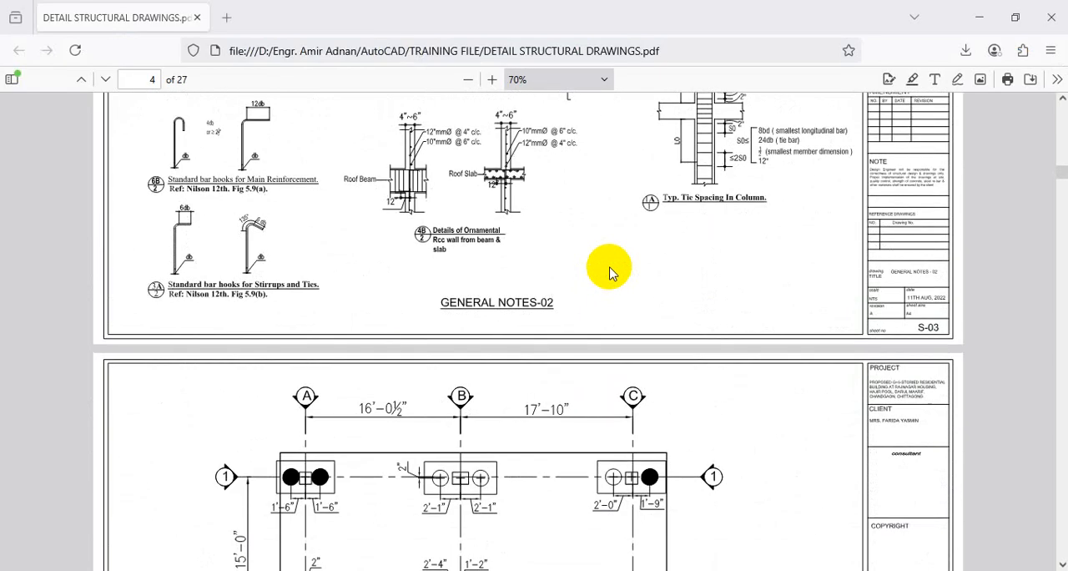
scroll(609, 273, "down", 15)
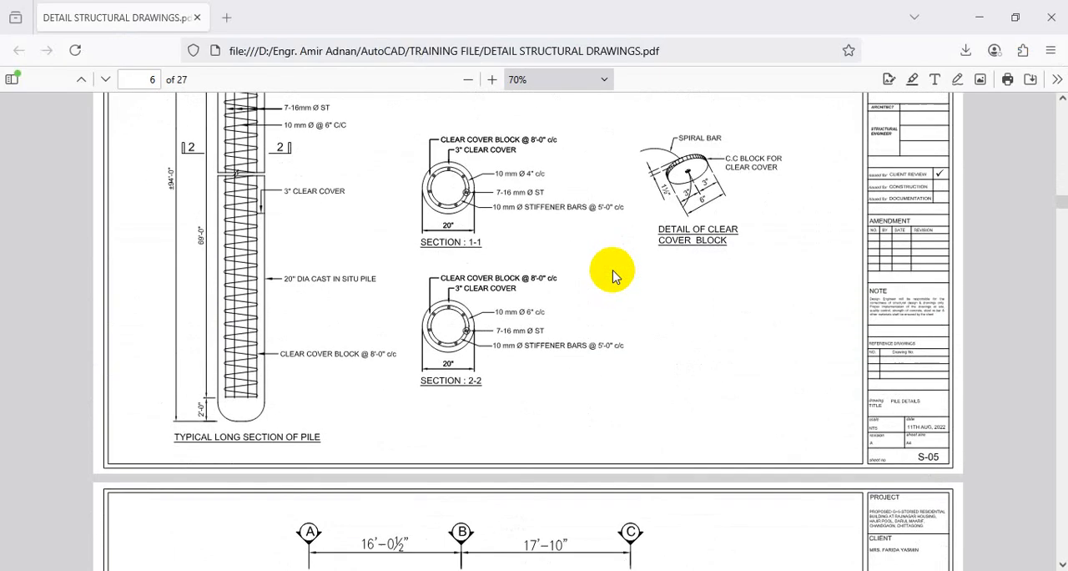
scroll(611, 275, "down", 20)
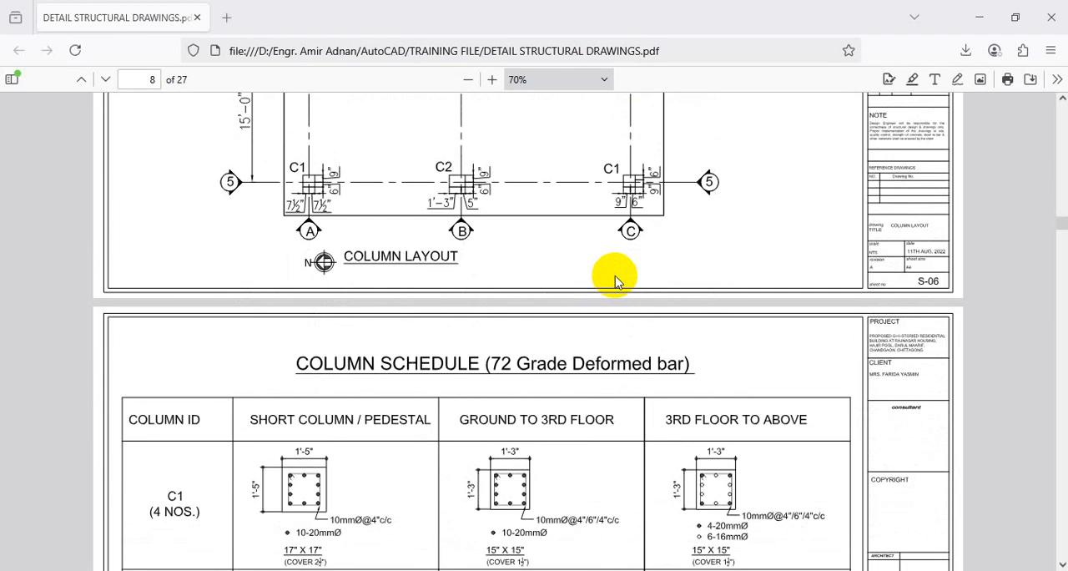
scroll(615, 280, "down", 4)
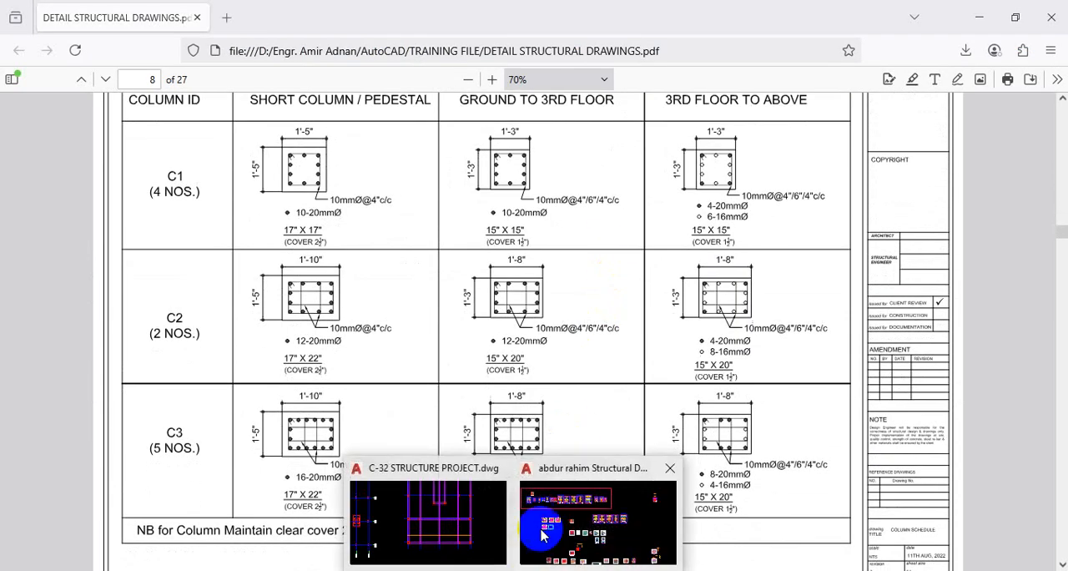
Switch to AutoCAD's other open structural design drawing and look over its floor plan and detail sheets.
left_click(395, 511)
left_click(358, 148)
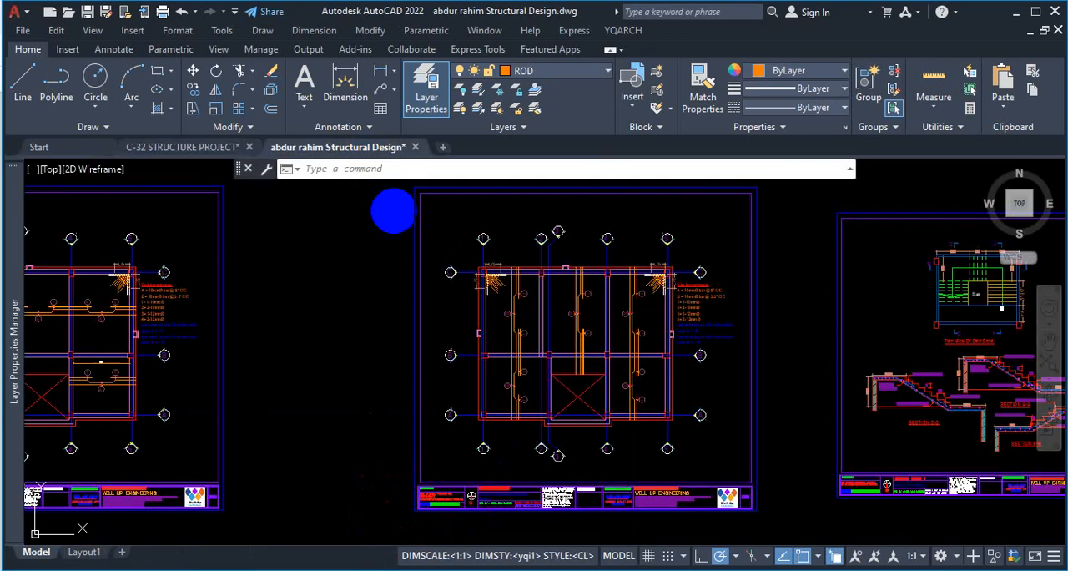
scroll(399, 364, "down", 6)
scroll(151, 361, "up", 6)
scroll(363, 309, "down", 8)
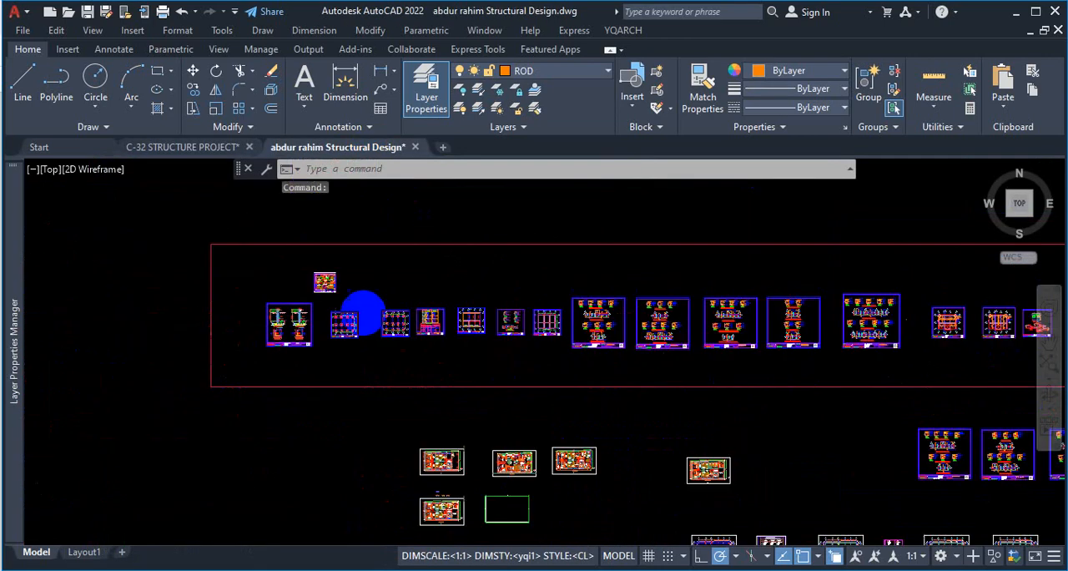
scroll(564, 508, "up", 8)
scroll(365, 300, "up", 2)
scroll(409, 295, "down", 4)
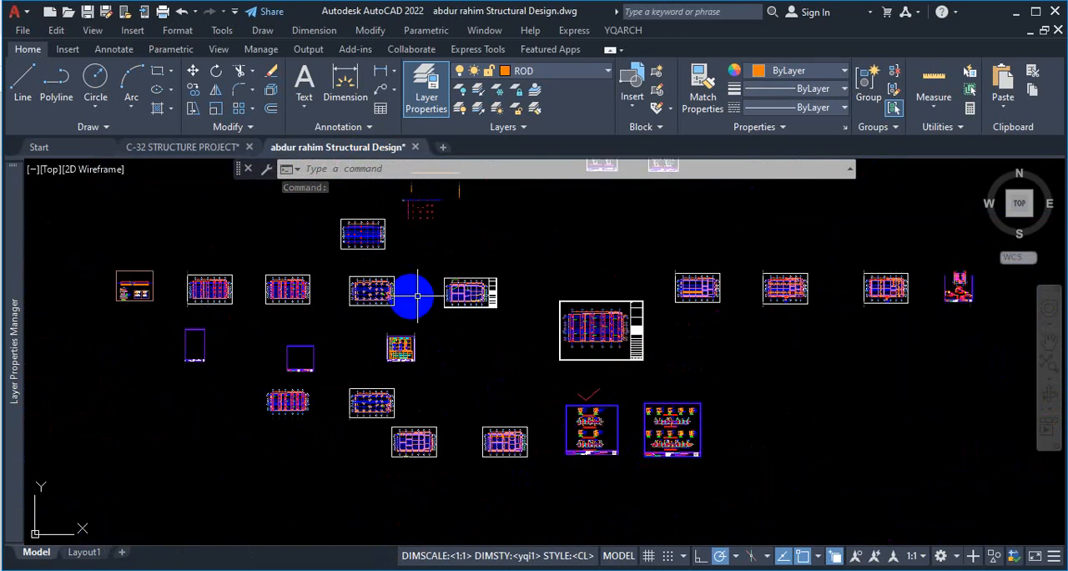
scroll(692, 315, "up", 5)
scroll(863, 297, "down", 4)
scroll(709, 370, "up", 6)
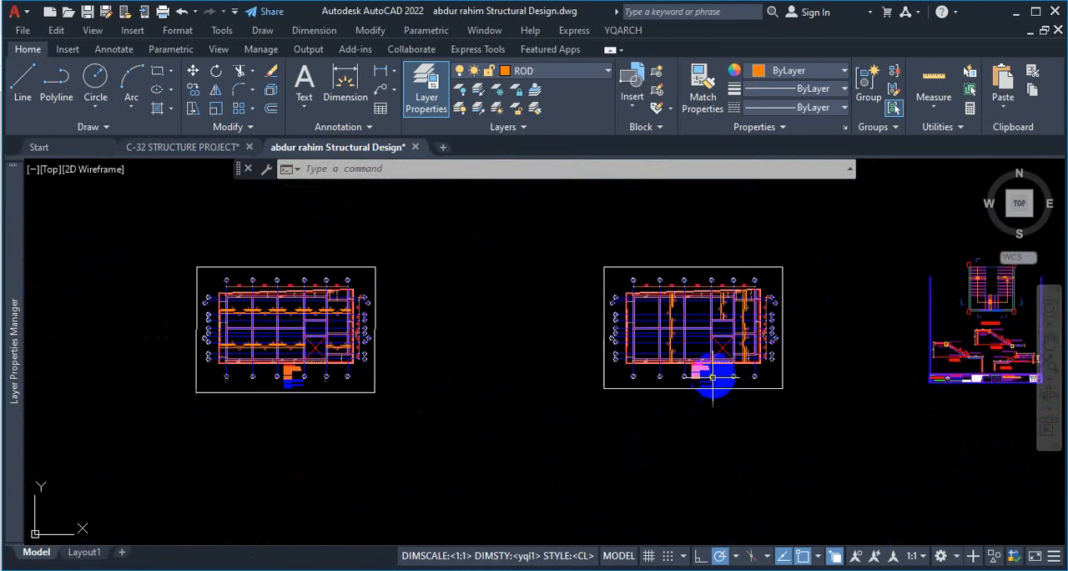
scroll(624, 342, "down", 2)
scroll(667, 349, "down", 6)
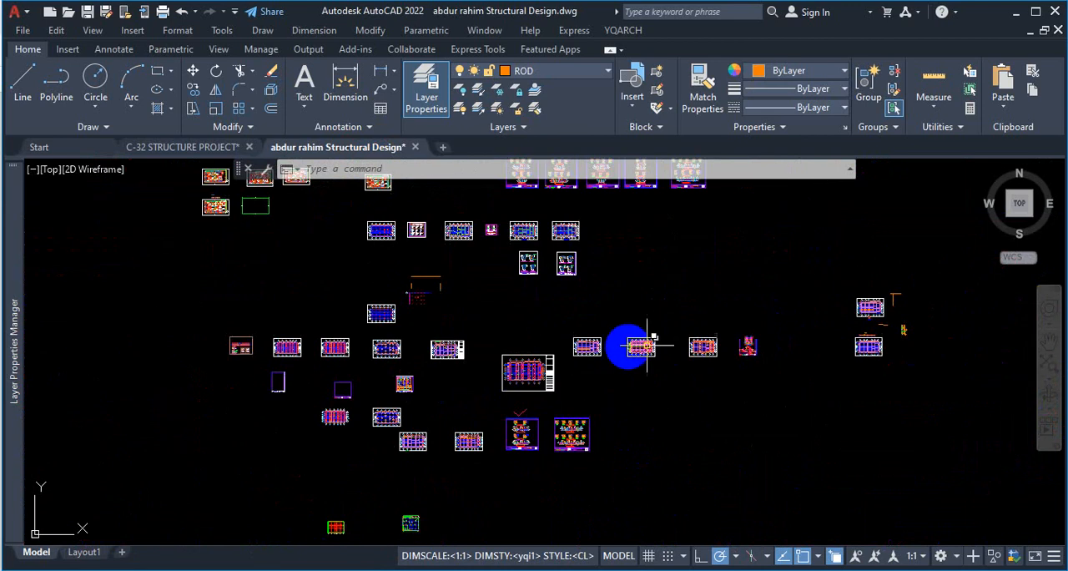
scroll(898, 342, "up", 6)
scroll(801, 375, "down", 1)
scroll(801, 375, "up", 2)
scroll(889, 329, "down", 4)
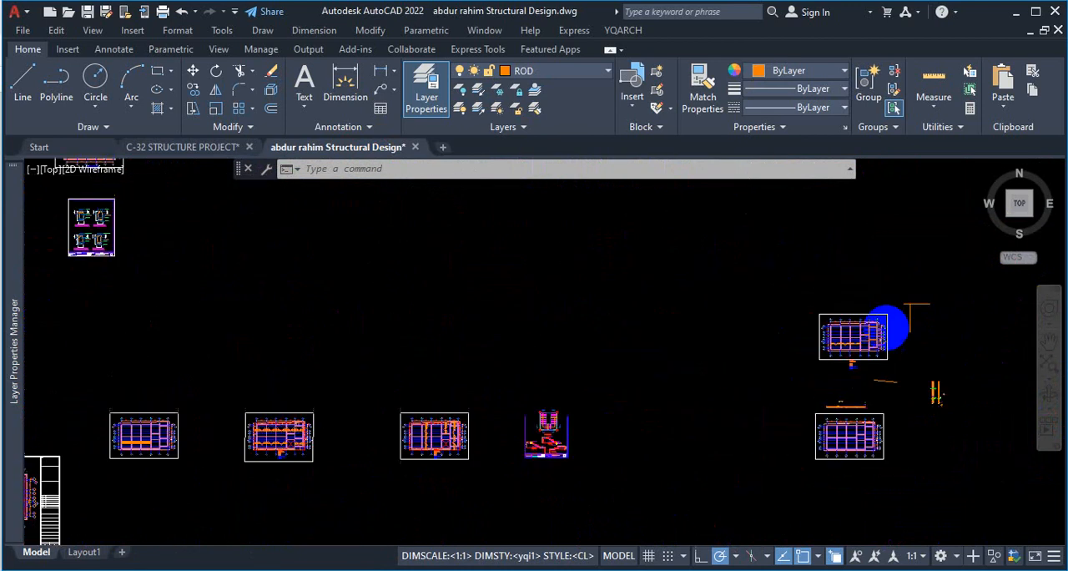
Search the sheets for the slab reinforcement plan and examine its corner bars at grid C-1.
scroll(556, 394, "up", 5)
scroll(434, 375, "up", 3)
scroll(639, 342, "down", 5)
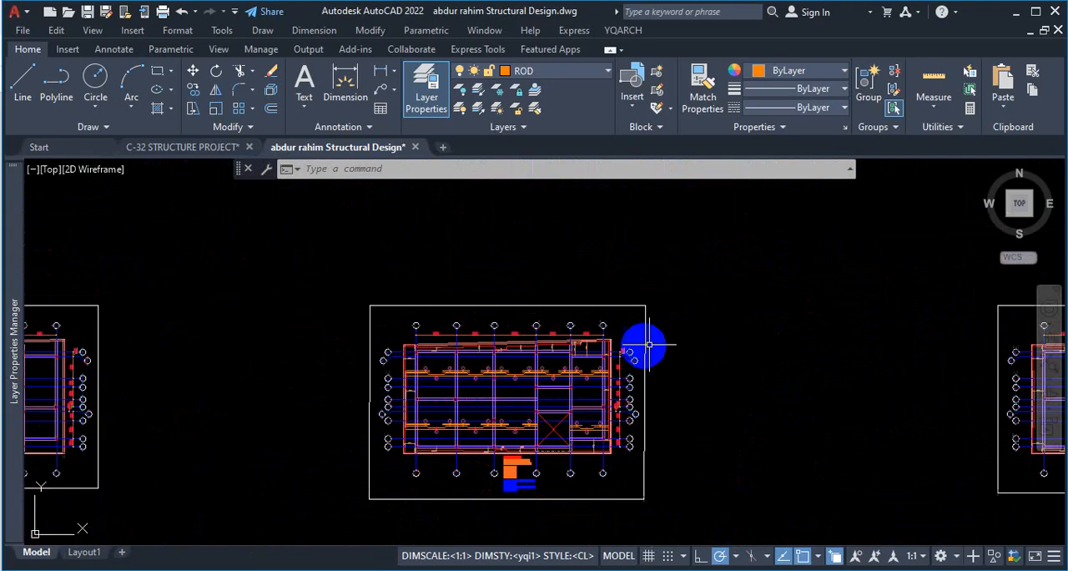
scroll(409, 375, "up", 4)
scroll(701, 370, "down", 5)
scroll(467, 383, "up", 3)
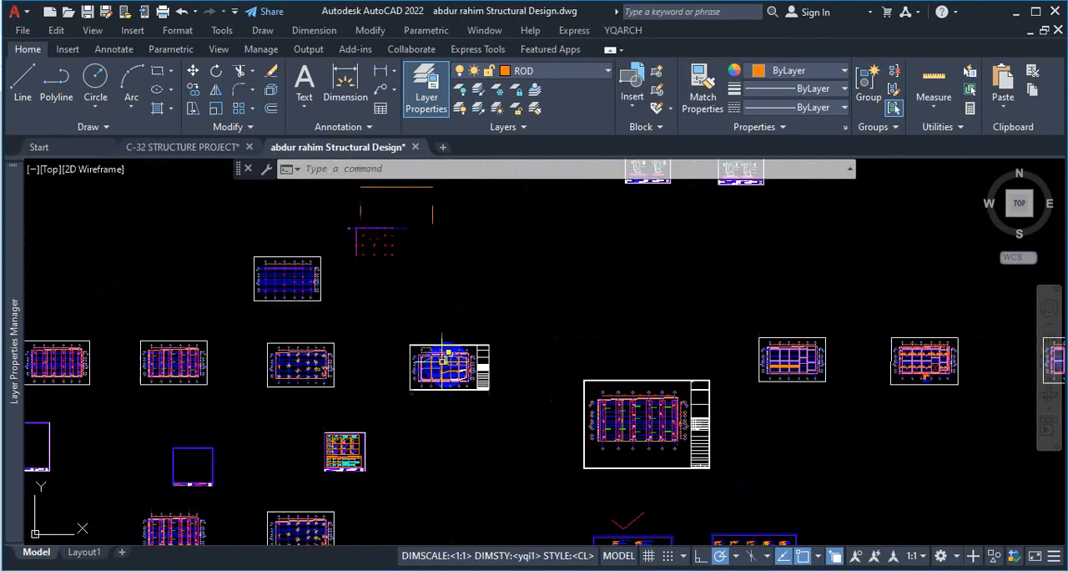
scroll(599, 275, "down", 5)
scroll(584, 263, "up", 5)
scroll(517, 275, "down", 3)
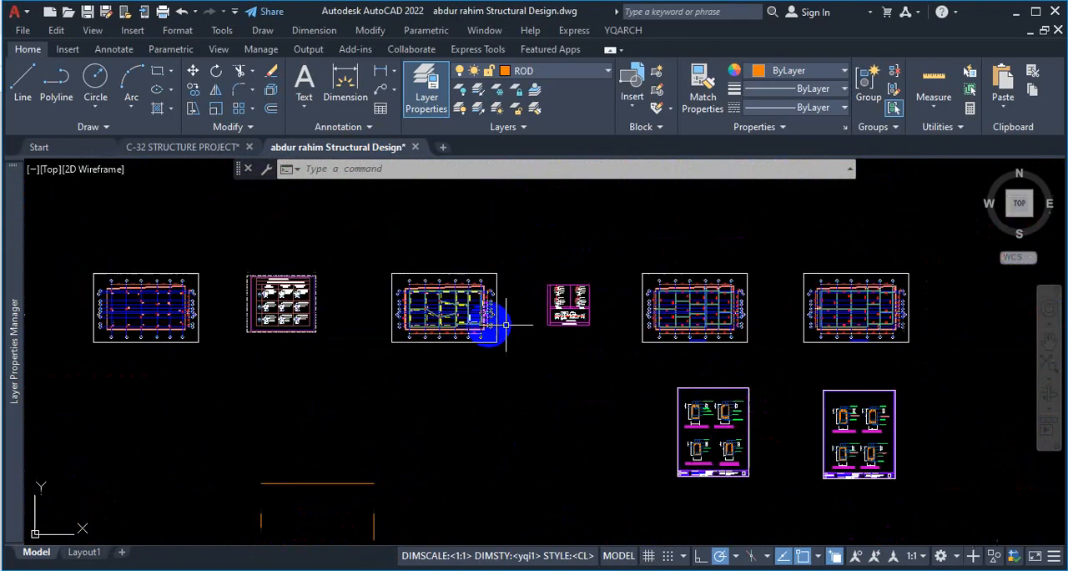
scroll(751, 342, "up", 2)
scroll(751, 342, "down", 6)
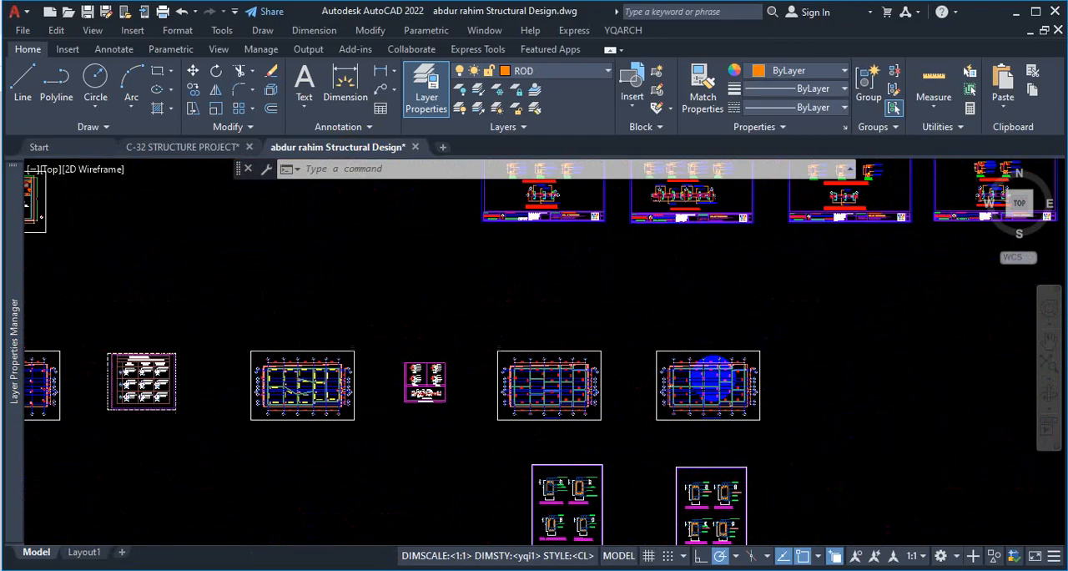
scroll(659, 240, "up", 6)
scroll(659, 242, "up", 10)
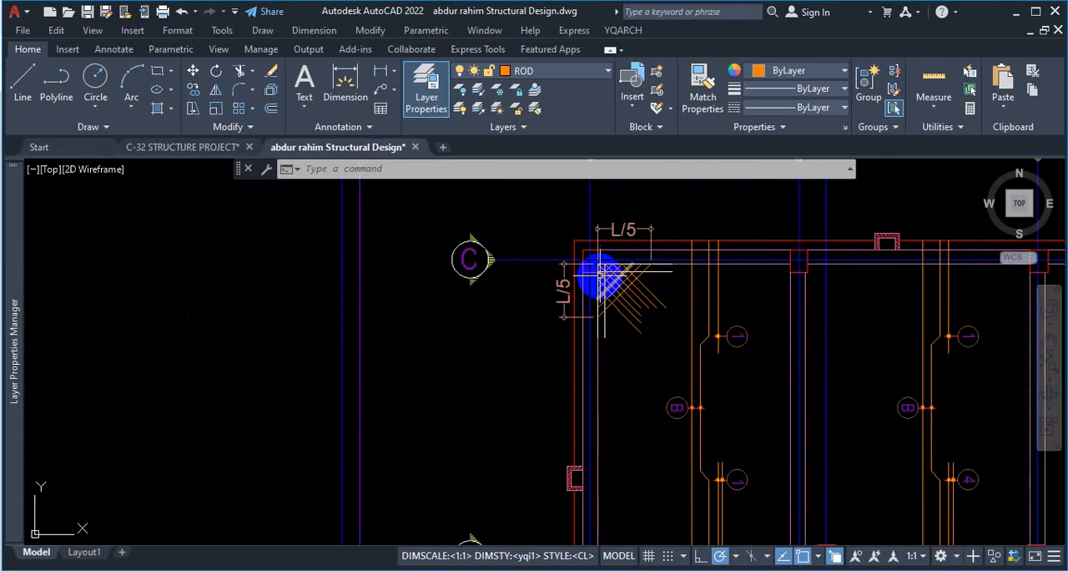
Compare the L/5 corner reinforcement at grids C-1 and C-5 and read the slab bar schedule beside it.
scroll(775, 379, "down", 8)
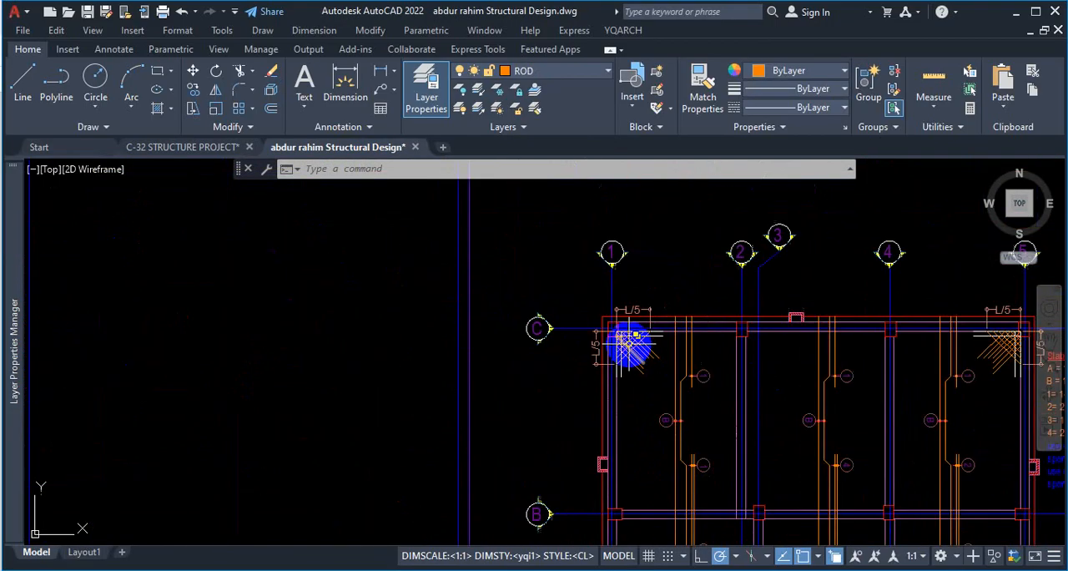
scroll(652, 352, "up", 3)
scroll(667, 351, "down", 5)
scroll(709, 364, "up", 4)
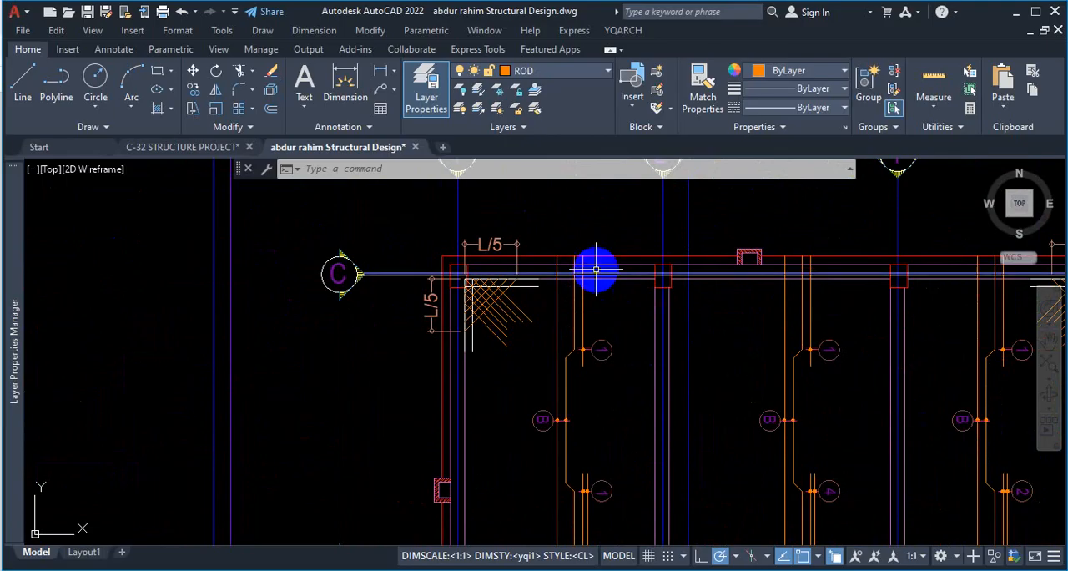
scroll(522, 281, "down", 5)
scroll(651, 336, "up", 3)
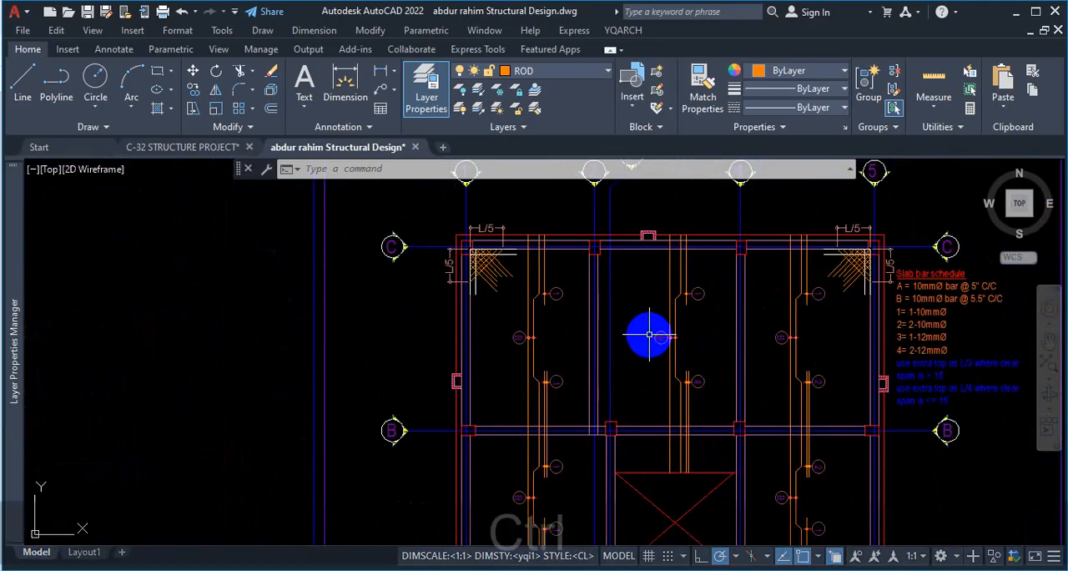
Circle the L/5 corner reinforcement at grid C-1 twice in red.
key("ctrl+1")
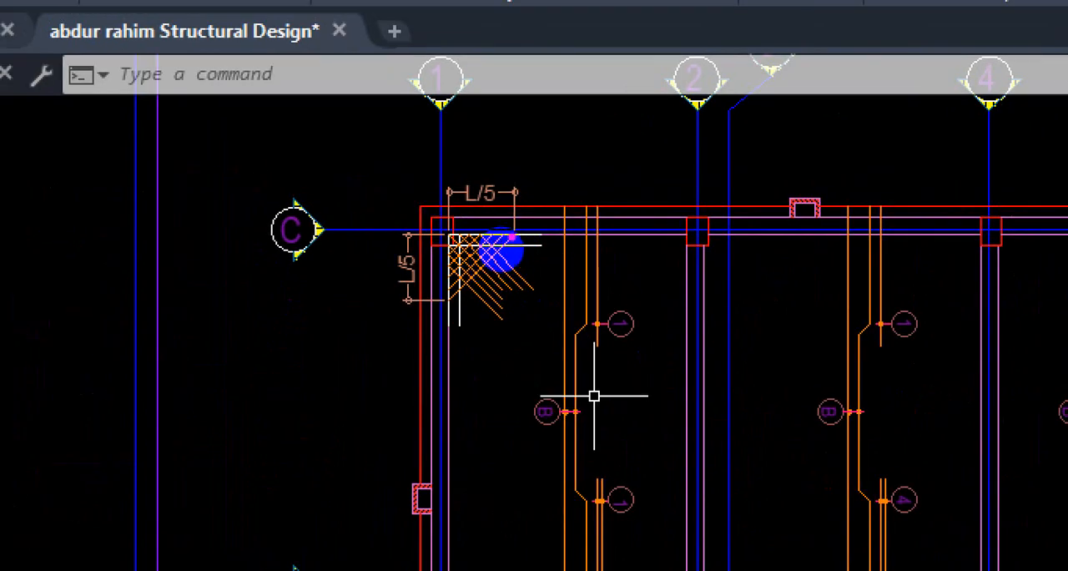
mouse_move(454, 215)
left_mouse_down()
mouse_move(445, 287)
mouse_move(506, 251)
mouse_move(441, 159)
left_mouse_up()
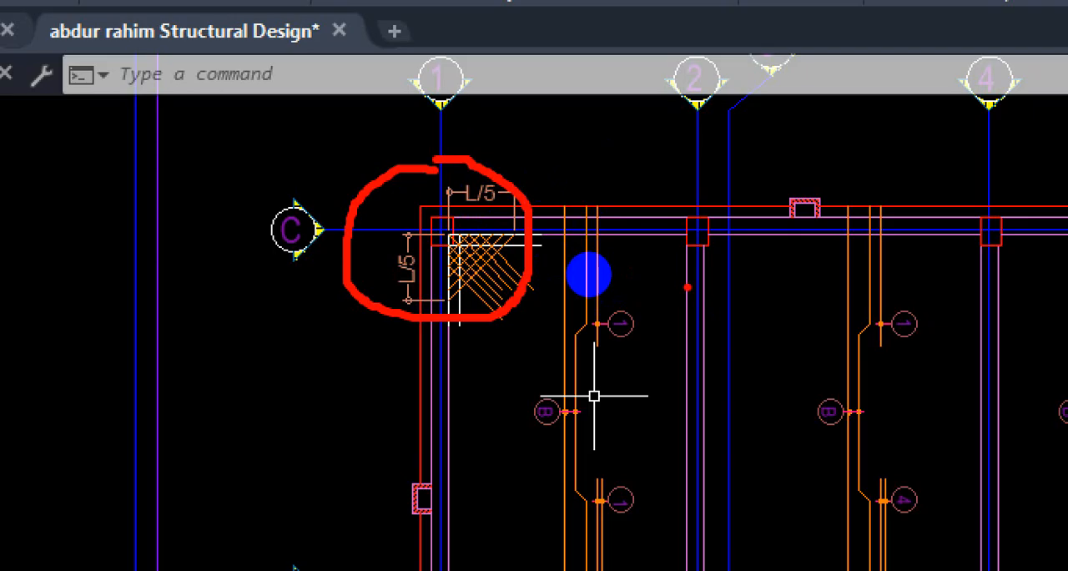
mouse_move(474, 185)
left_mouse_down()
mouse_move(393, 173)
mouse_move(454, 368)
mouse_move(492, 190)
left_mouse_up()
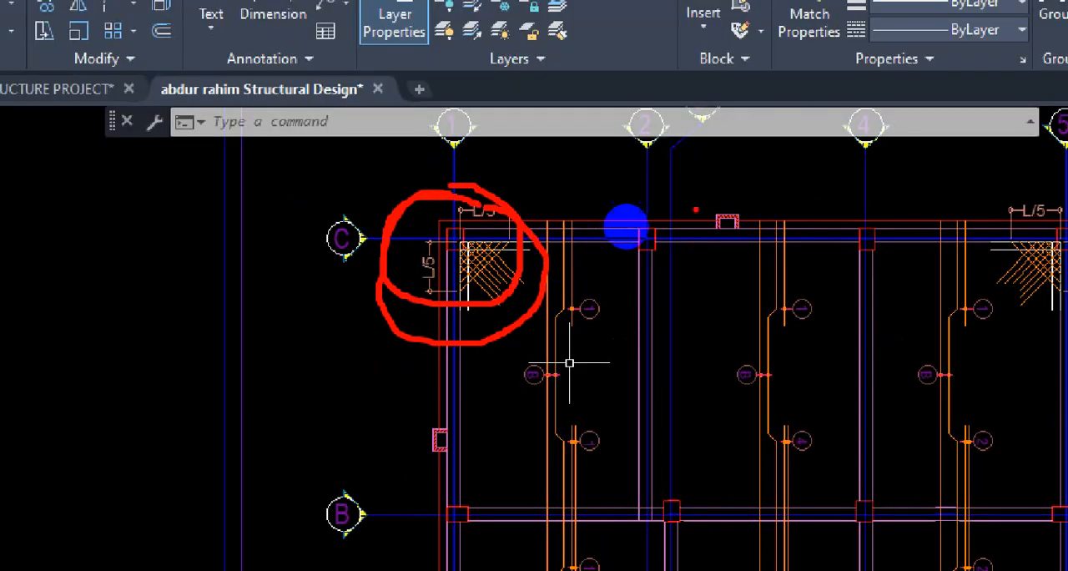
Circle the columns at grids C-2 and C-4 and the corner at C-5 in red, and clear the markup.
mouse_move(748, 159)
left_mouse_down()
mouse_move(624, 282)
mouse_move(664, 174)
left_mouse_up()
mouse_move(828, 207)
left_mouse_down()
mouse_move(839, 273)
mouse_move(808, 201)
left_mouse_up()
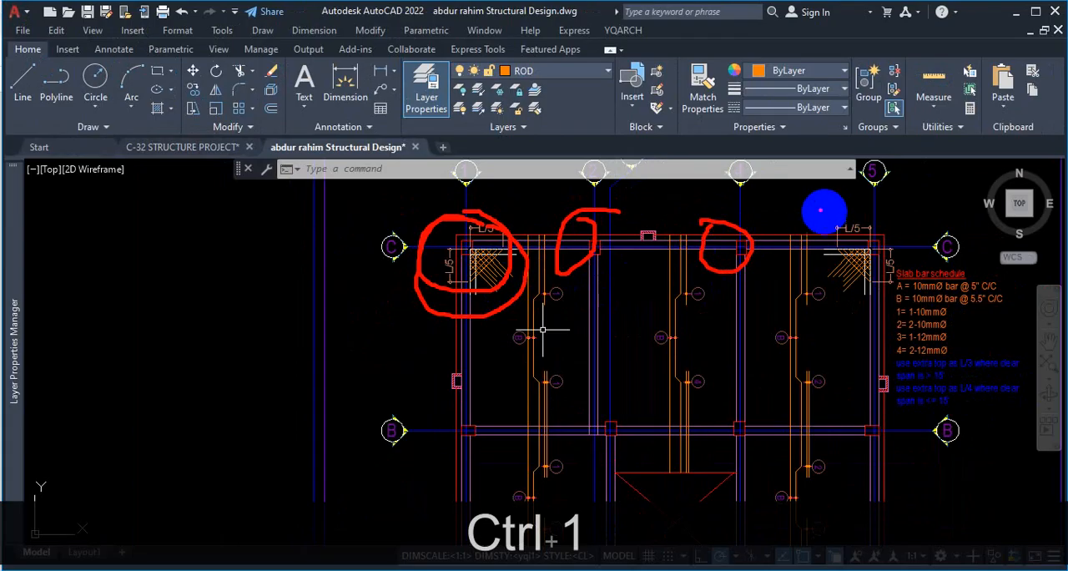
mouse_move(876, 218)
left_mouse_down()
mouse_move(832, 238)
mouse_move(902, 242)
left_mouse_up()
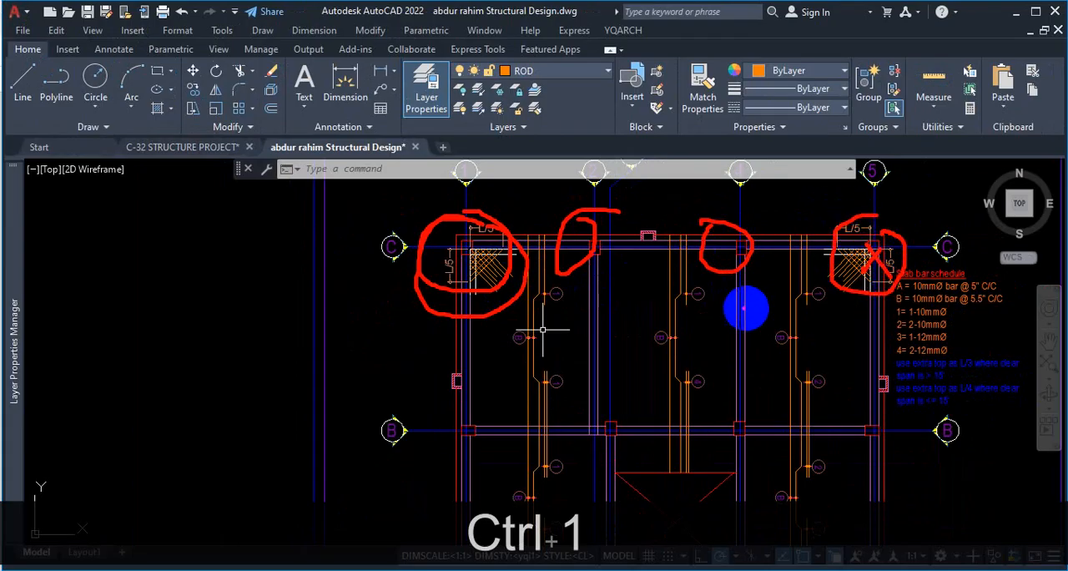
key("Escape")
Sketch the neighbouring area around the outside of the slab's C-5 corner with red outlines.
scroll(692, 406, "up", 2)
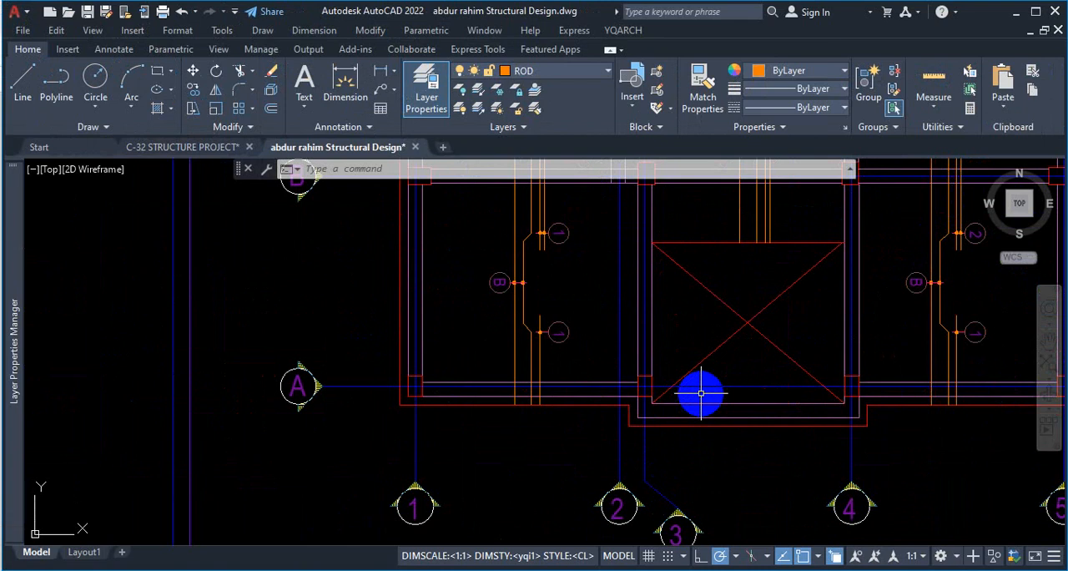
scroll(632, 303, "down", 5)
scroll(650, 303, "up", 5)
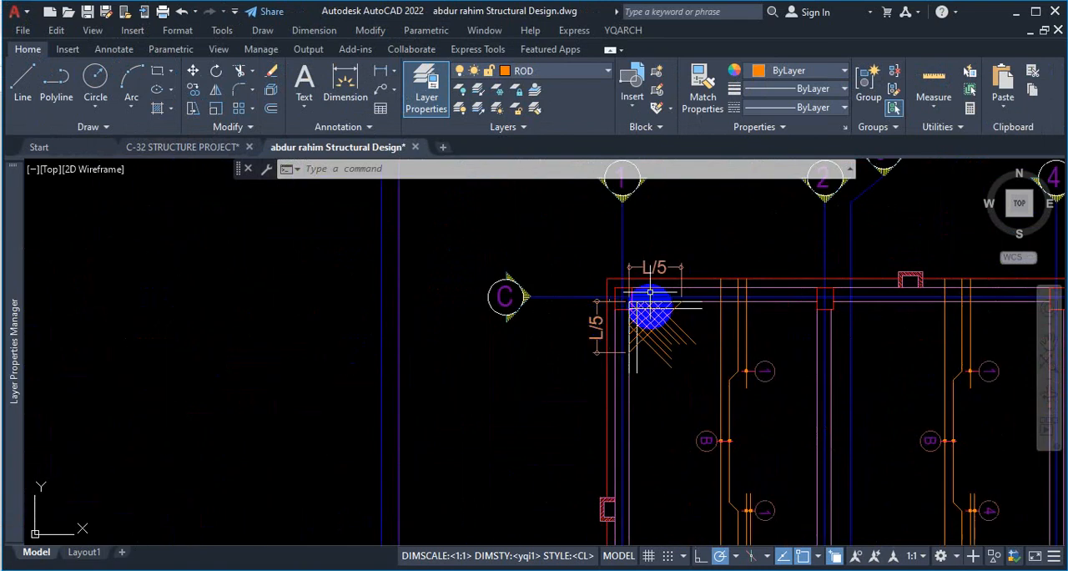
scroll(751, 301, "down", 5)
scroll(834, 317, "up", 4)
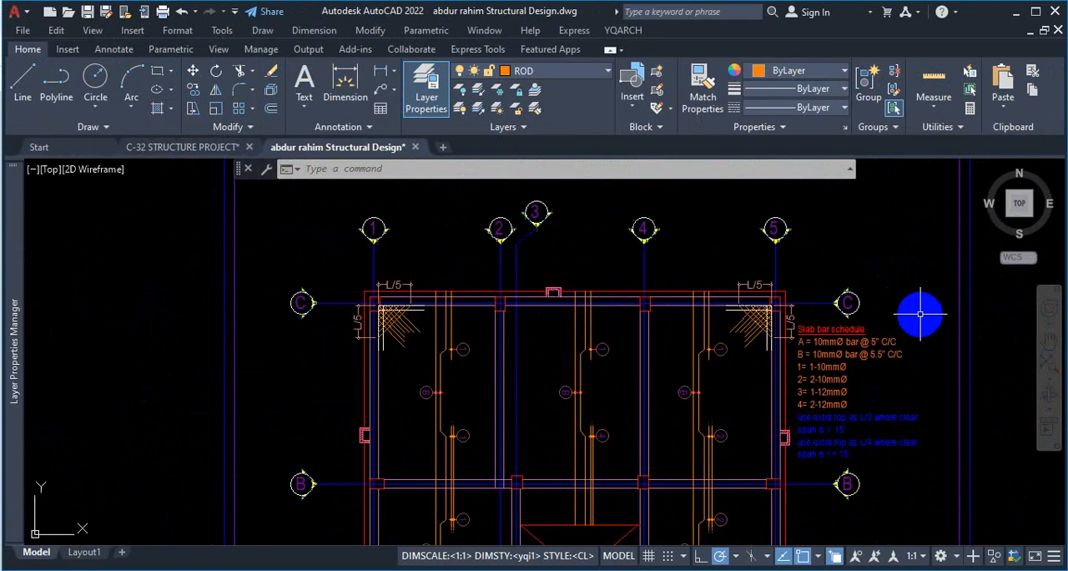
key("ctrl+1")
left_click(781, 311)
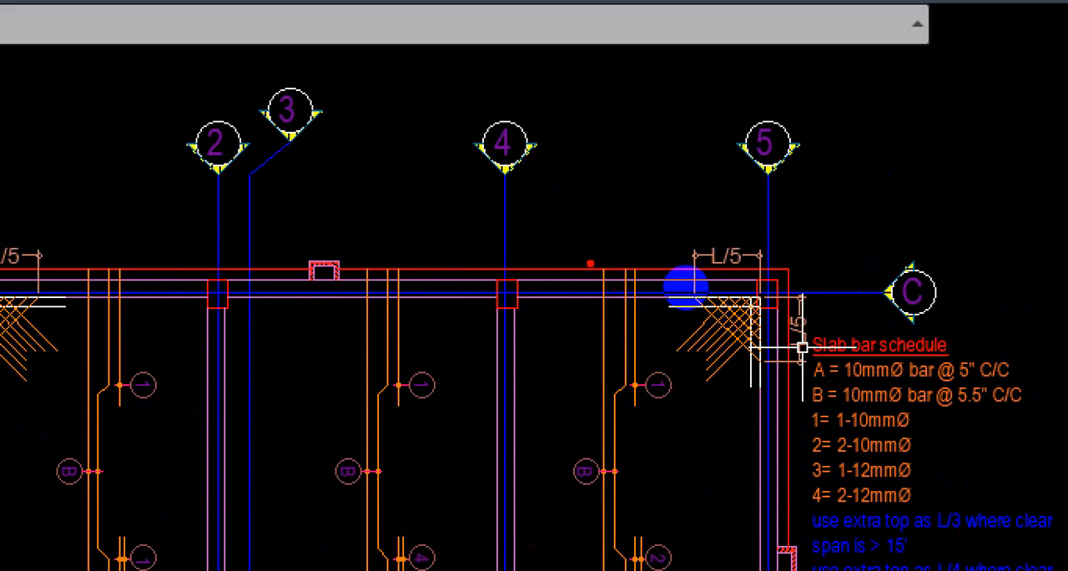
mouse_move(636, 202)
left_mouse_down()
mouse_move(696, 112)
mouse_move(935, 120)
mouse_move(953, 384)
mouse_move(719, 435)
left_mouse_up()
mouse_move(663, 157)
left_mouse_down()
mouse_move(663, 239)
mouse_move(889, 128)
mouse_move(935, 355)
mouse_move(836, 378)
left_mouse_up()
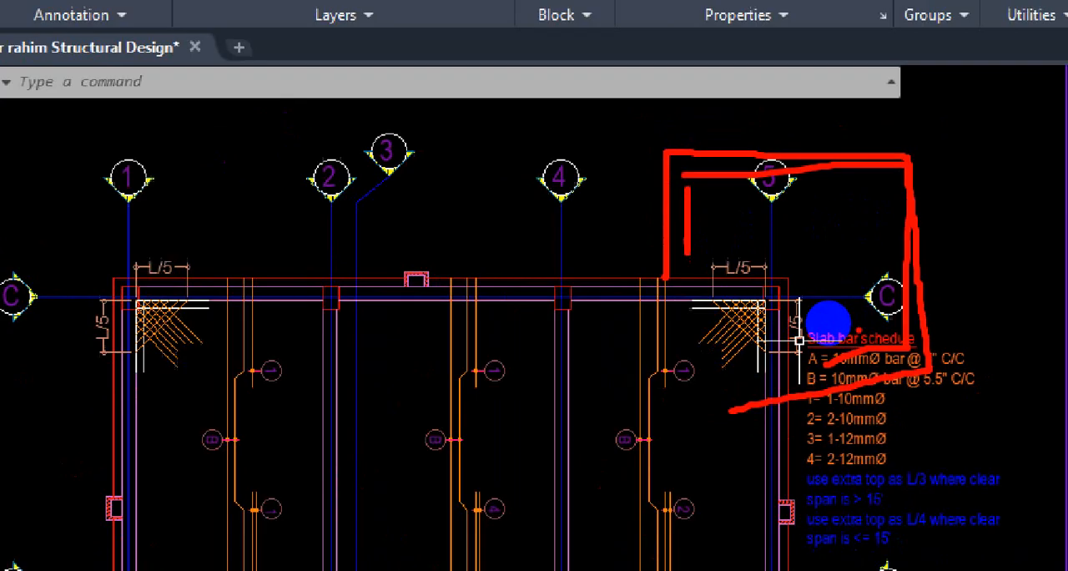
Circle the interior column at grid B-4 in red, and clear the markup.
key("ctrl+1")
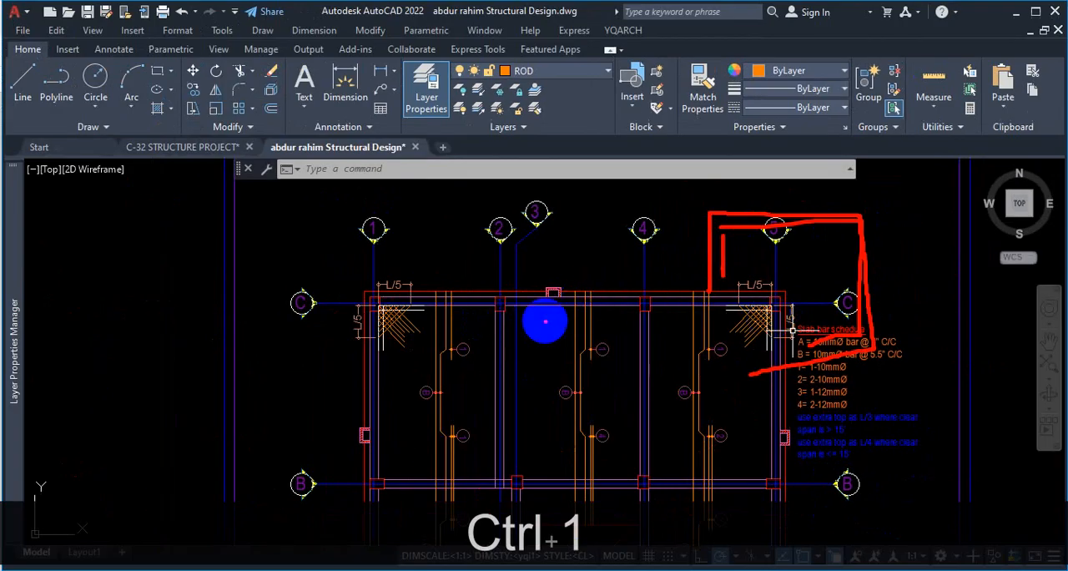
mouse_move(634, 460)
left_mouse_down()
mouse_move(672, 495)
mouse_move(627, 438)
left_mouse_up()
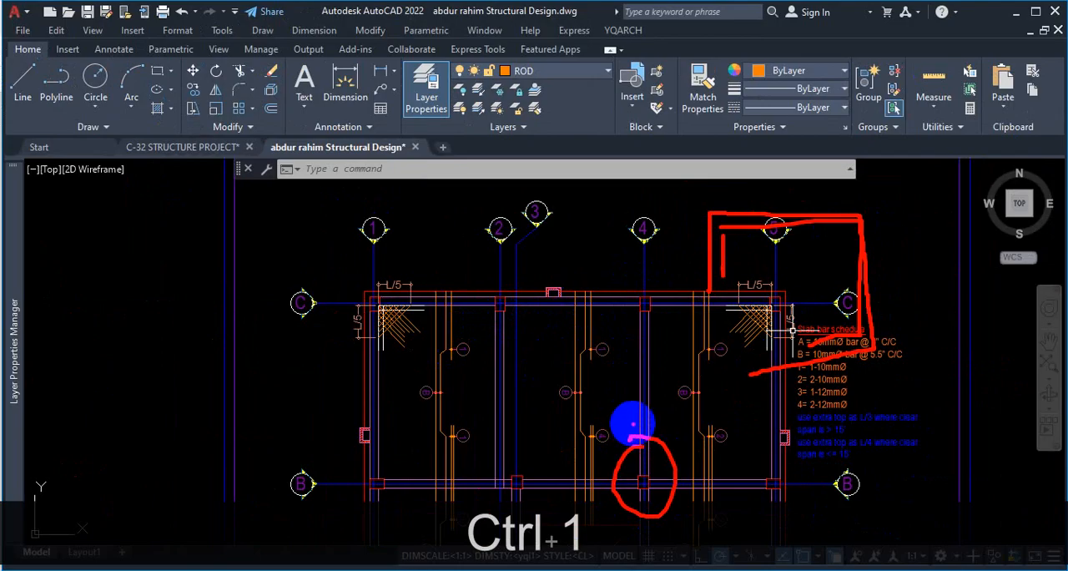
key("Escape")
Circle the grid B-4 column beside the crossed floor opening in red again, and clear the markup.
scroll(687, 358, "down", 2)
scroll(675, 410, "up", 6)
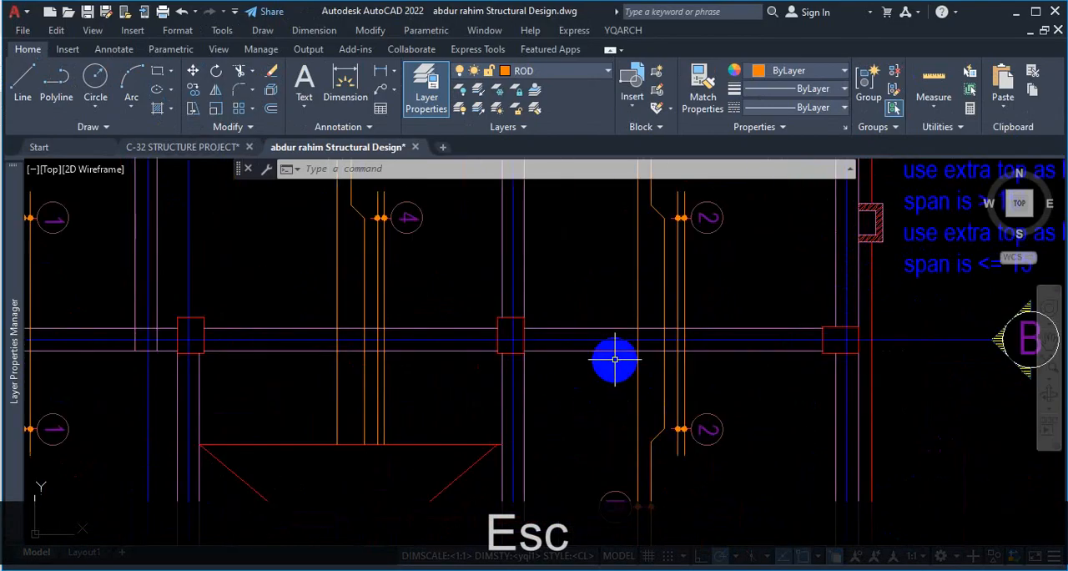
scroll(575, 367, "down", 5)
scroll(555, 343, "up", 3)
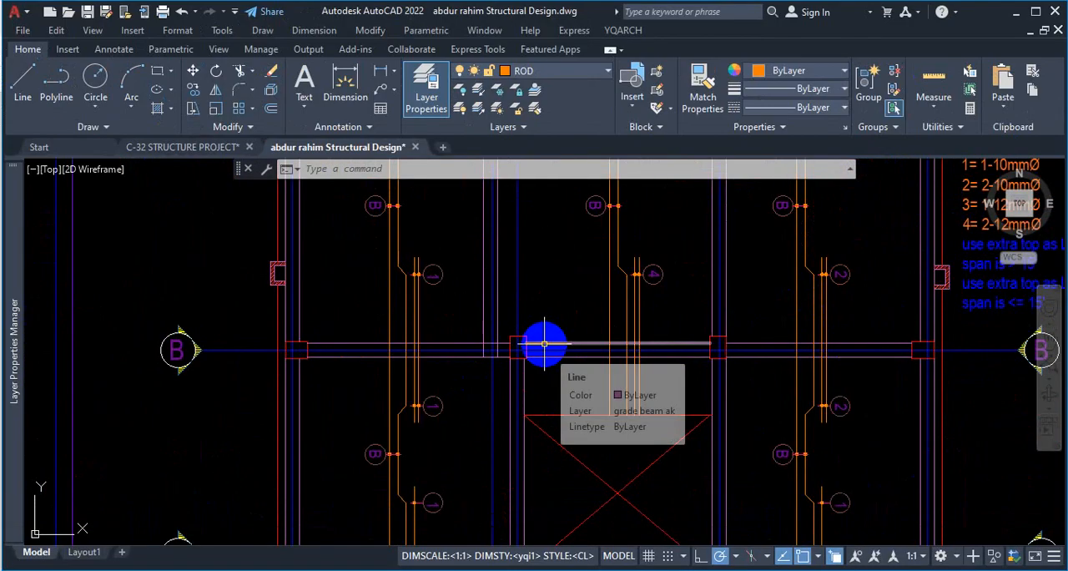
key("ctrl+1")
left_click(542, 331)
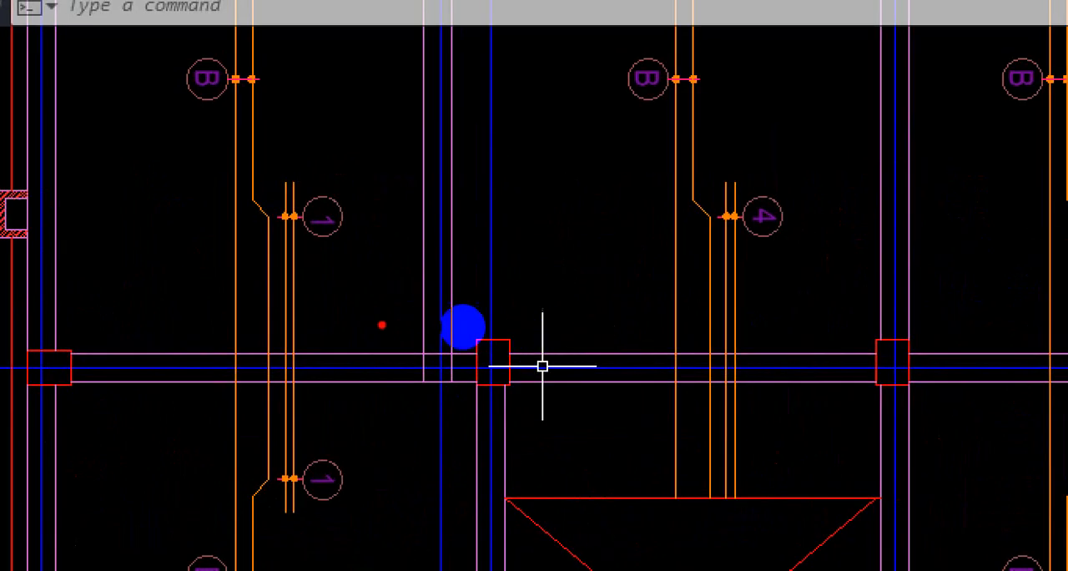
scroll(462, 326, "down", 2)
mouse_move(755, 315)
left_mouse_down()
mouse_move(692, 370)
mouse_move(735, 321)
left_mouse_up()
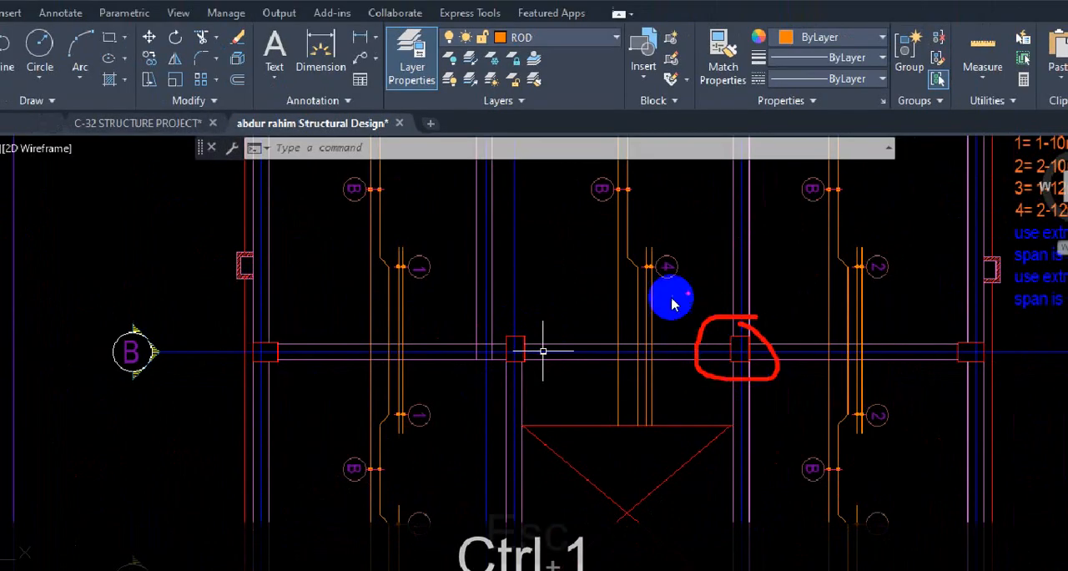
key("Escape")
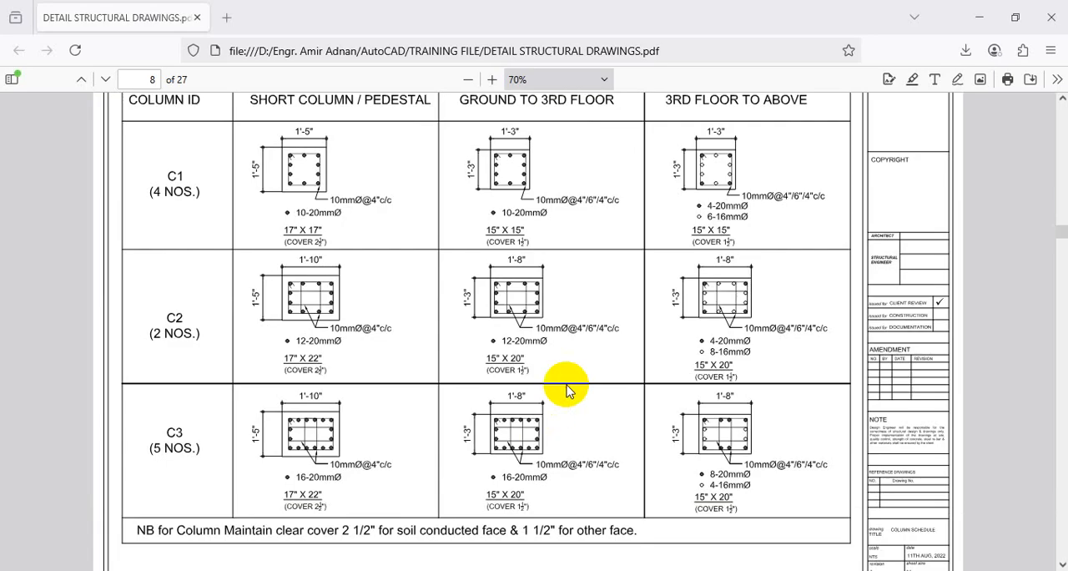
Switch to the DETAIL STRUCTURAL DRAWINGS PDF in the browser and examine the corner, bar cut-off and continuous slab details in the general notes.
scroll(615, 388, "down", 15)
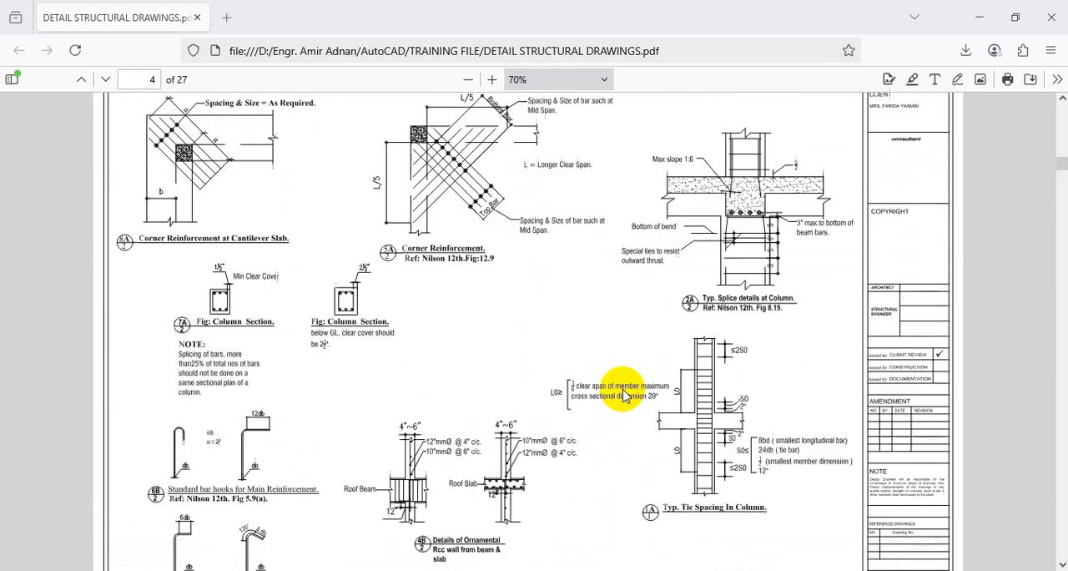
scroll(622, 394, "up", 5)
scroll(624, 398, "down", 6)
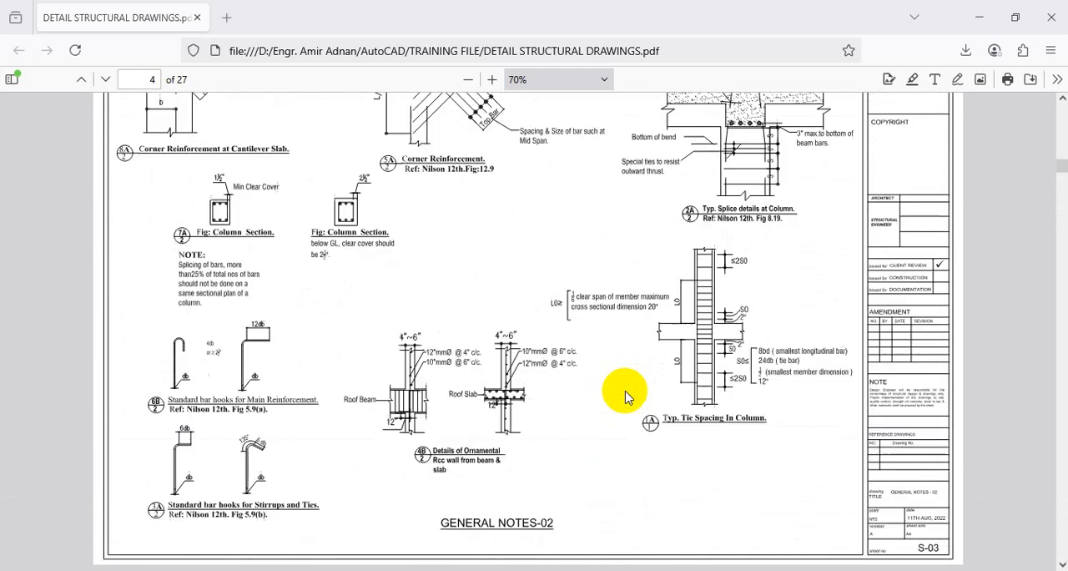
scroll(626, 396, "up", 10)
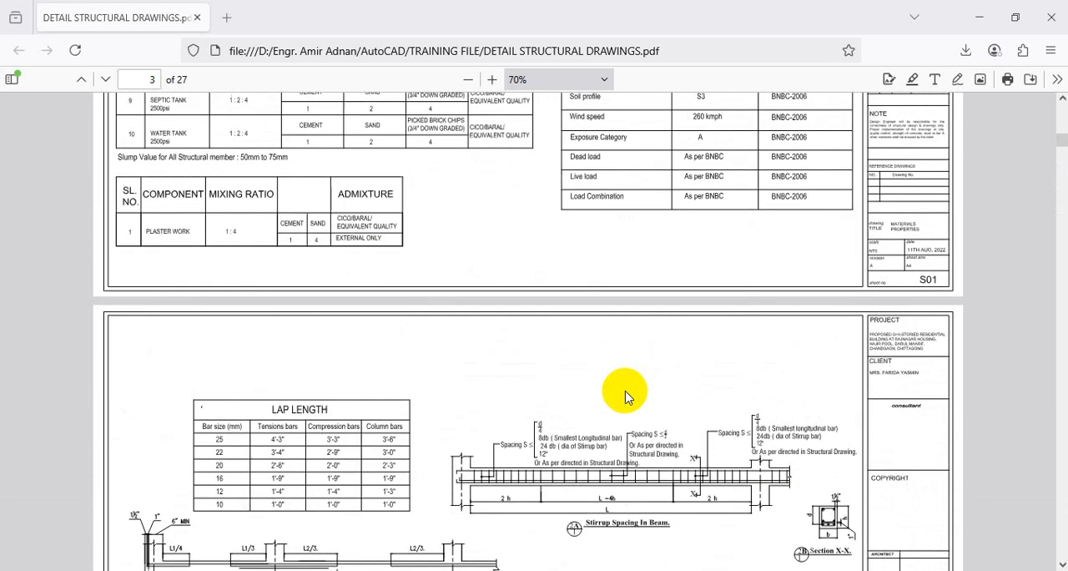
scroll(625, 396, "up", 10)
scroll(627, 399, "down", 7)
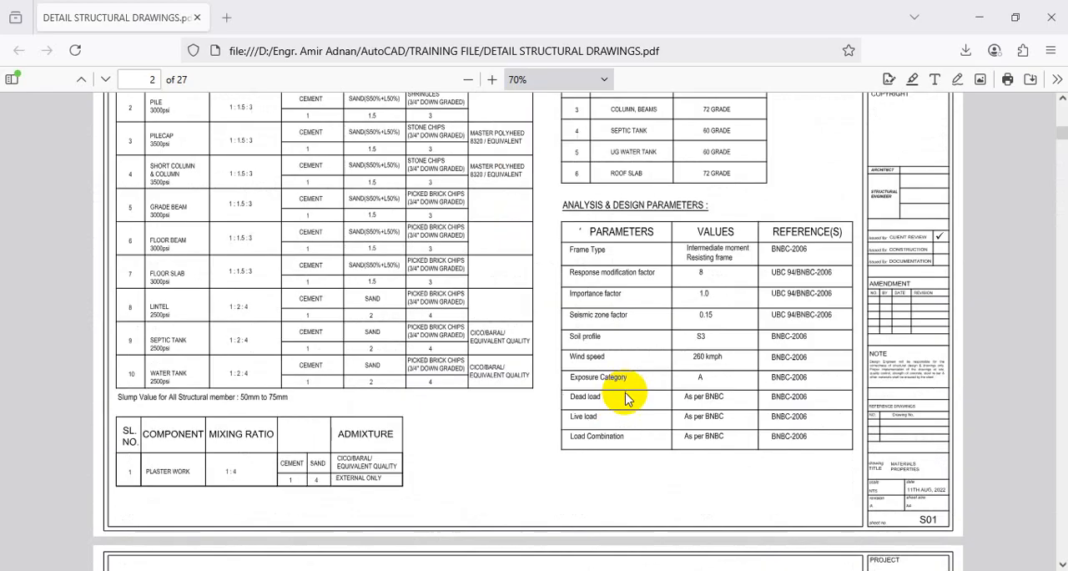
scroll(624, 398, "down", 10)
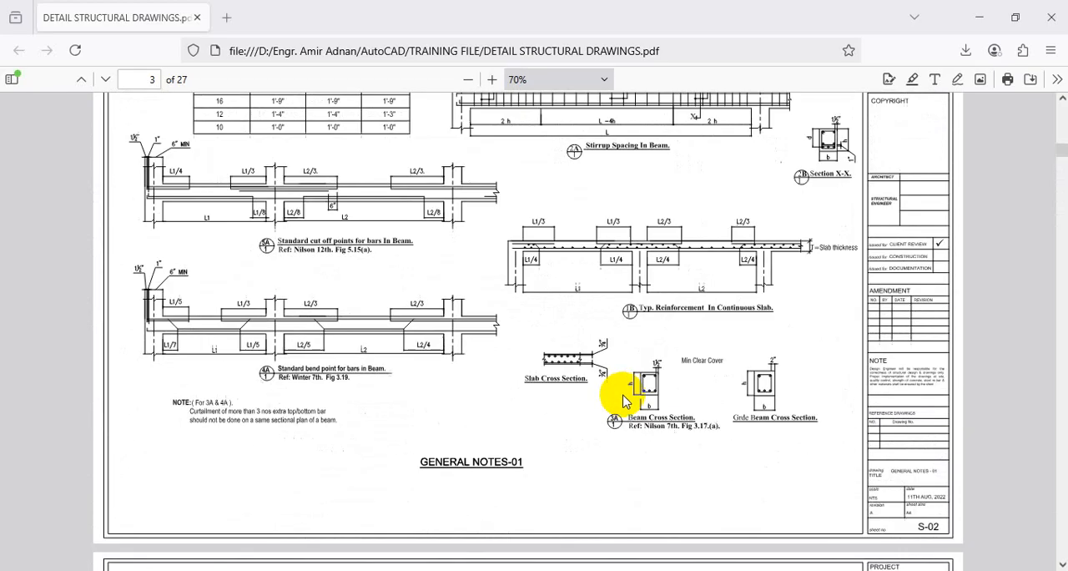
scroll(621, 400, "down", 10)
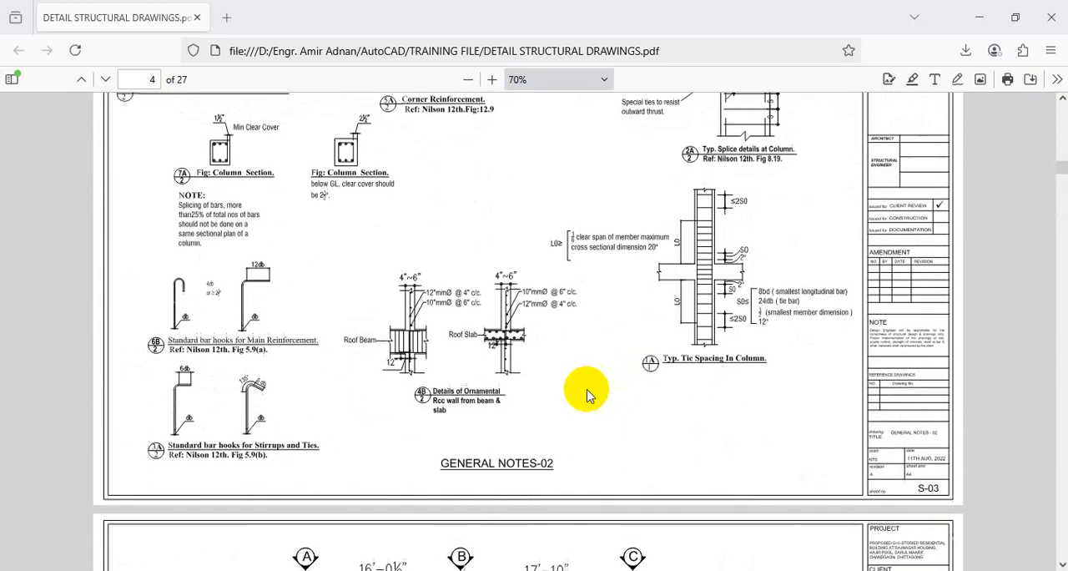
scroll(526, 373, "down", 2)
scroll(527, 374, "up", 10)
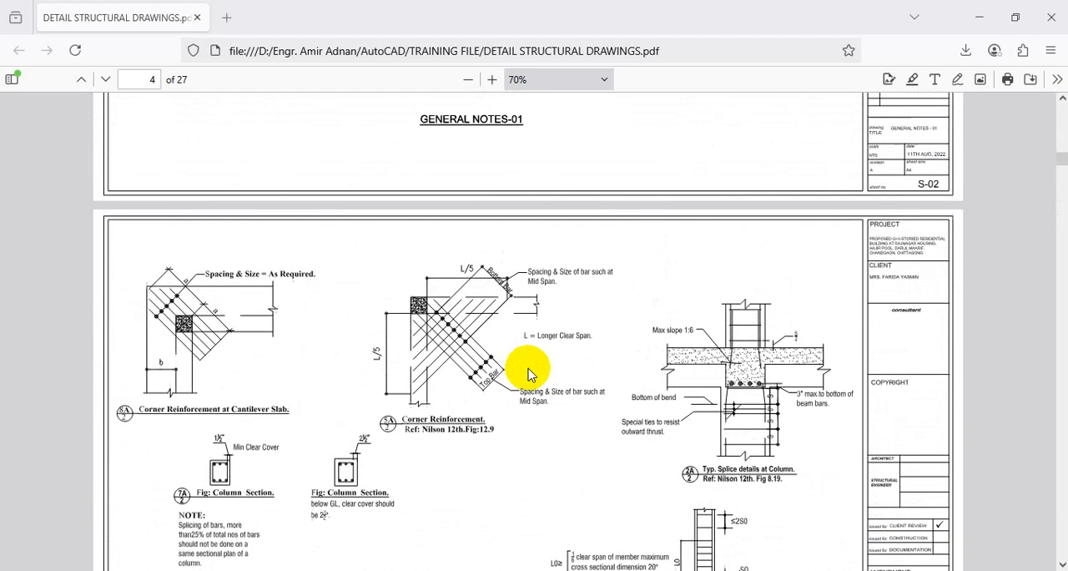
scroll(324, 411, "up", 6)
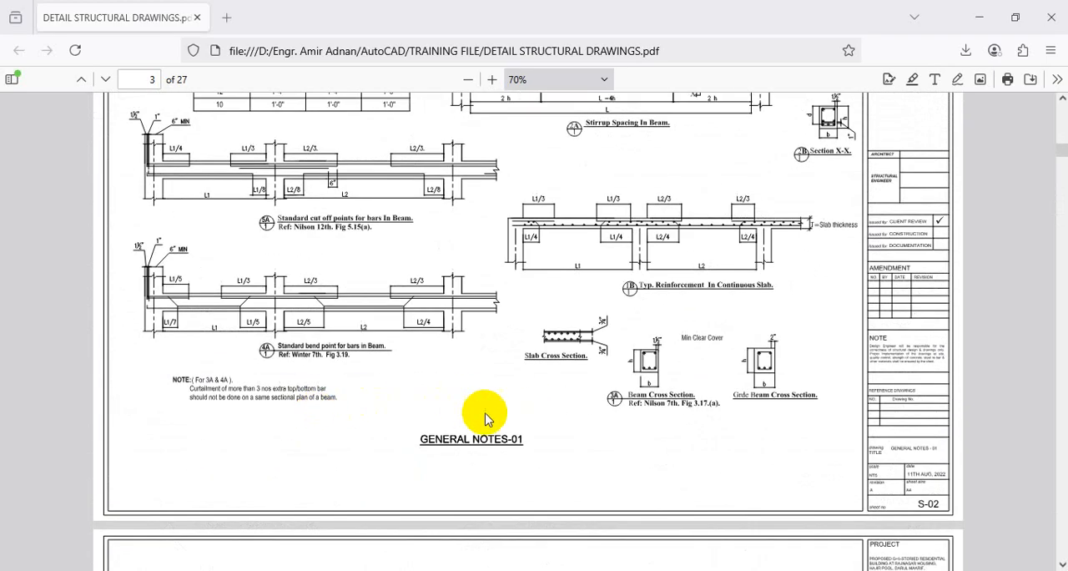
scroll(662, 443, "up", 12)
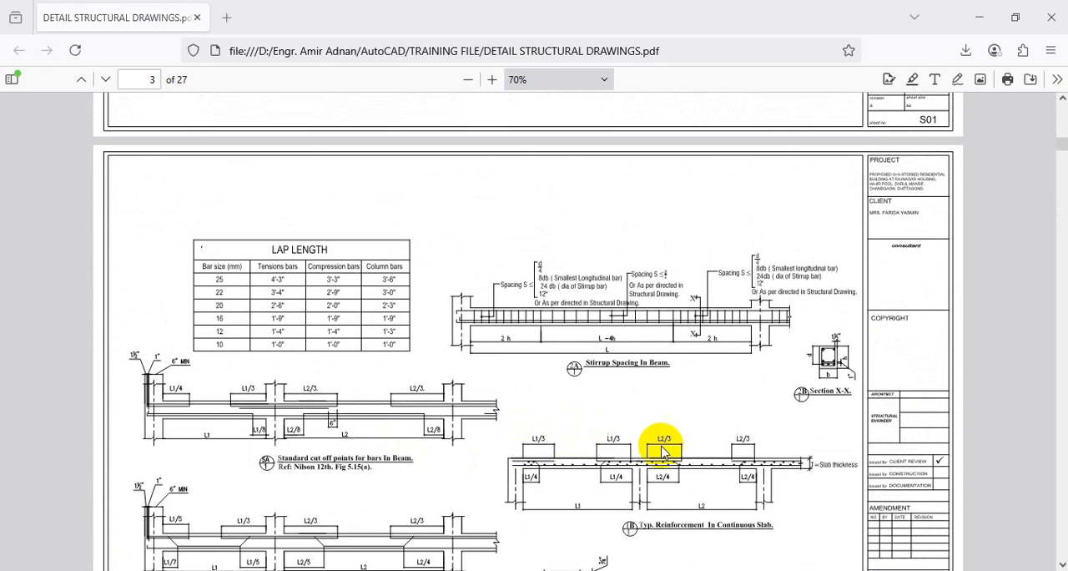
scroll(682, 423, "down", 10)
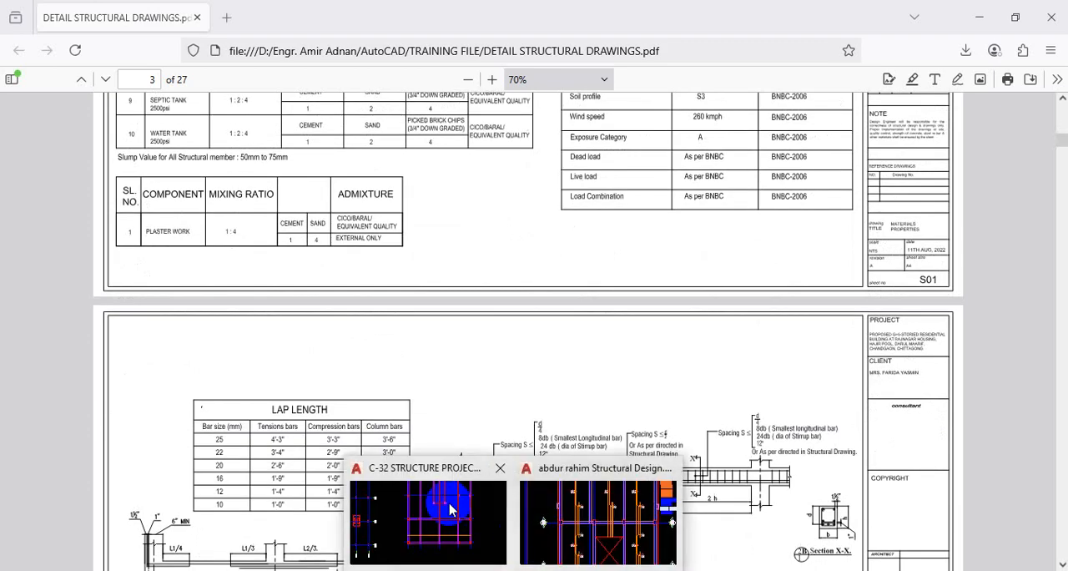
Switch back to the reference structural design drawing in AutoCAD and examine note N on reinforcement details for slab openings.
left_click(448, 503)
scroll(589, 365, "down", 8)
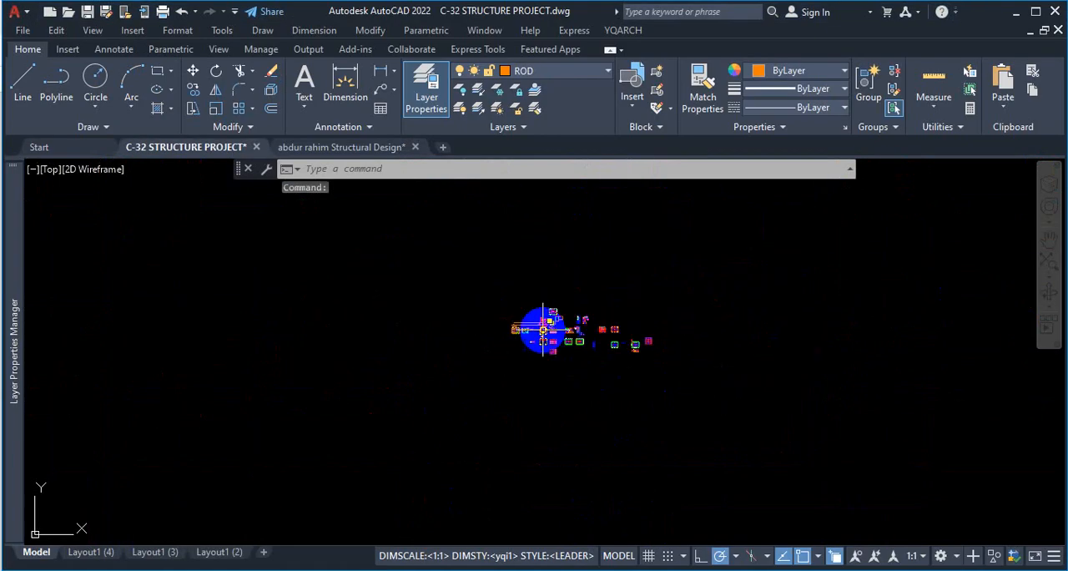
scroll(536, 334, "up", 5)
left_click(330, 149)
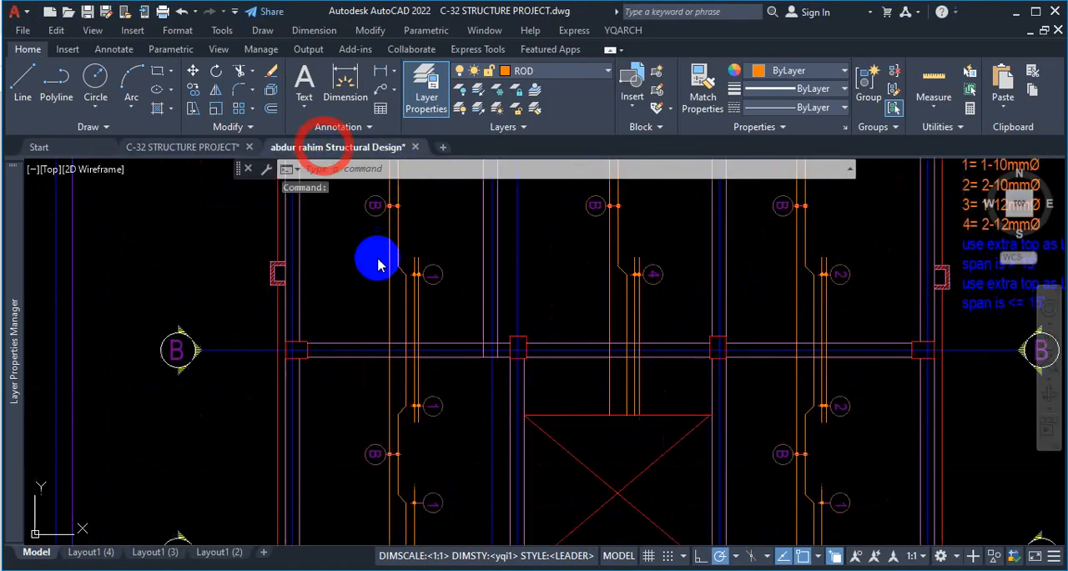
scroll(517, 434, "down", 6)
scroll(496, 442, "down", 5)
scroll(410, 409, "up", 5)
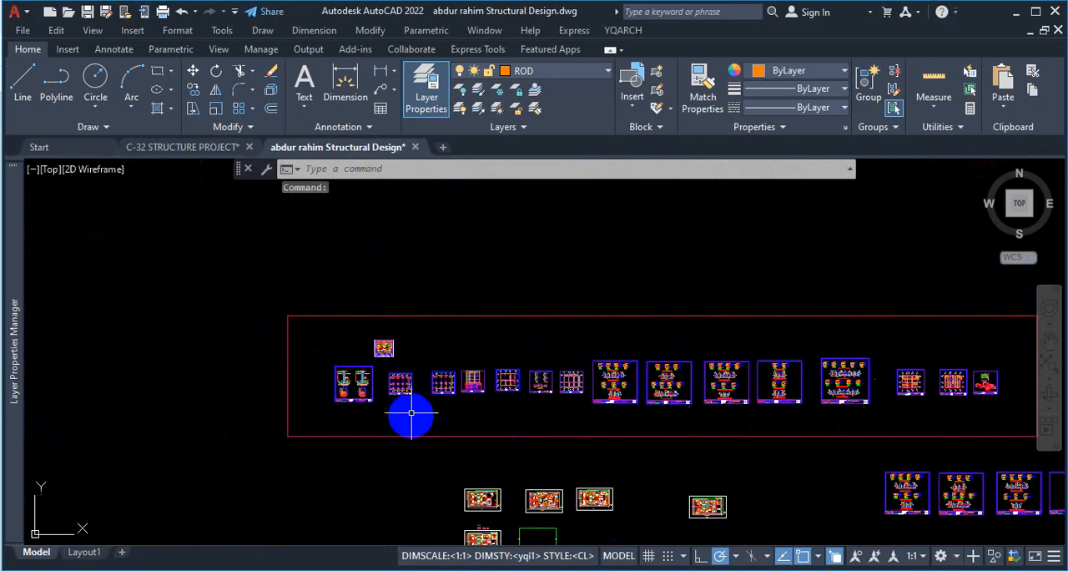
scroll(392, 306, "down", 5)
scroll(456, 481, "up", 5)
scroll(456, 480, "up", 6)
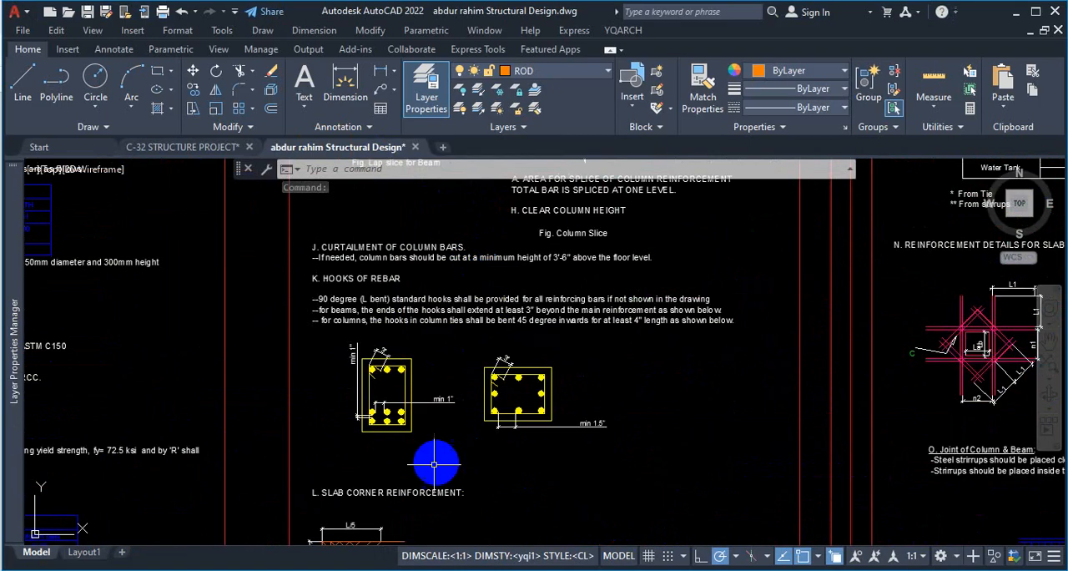
scroll(441, 458, "down", 4)
scroll(454, 417, "up", 8)
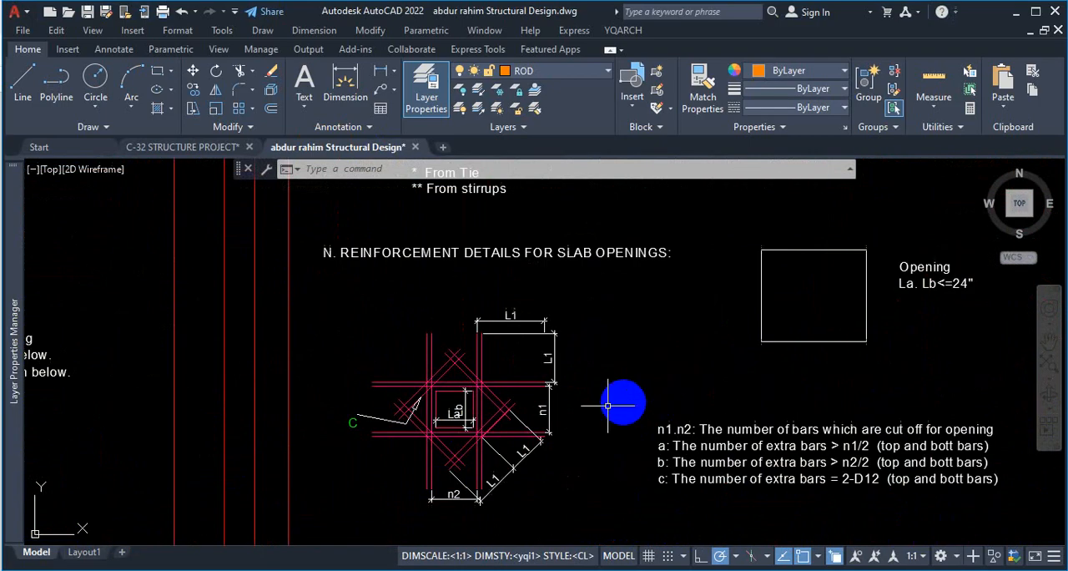
Outline the La by Lb opening in the slab opening reinforcement detail in red, and clear the markup.
scroll(656, 456, "down", 2)
scroll(656, 456, "down", 3)
scroll(522, 470, "up", 3)
scroll(654, 347, "up", 2)
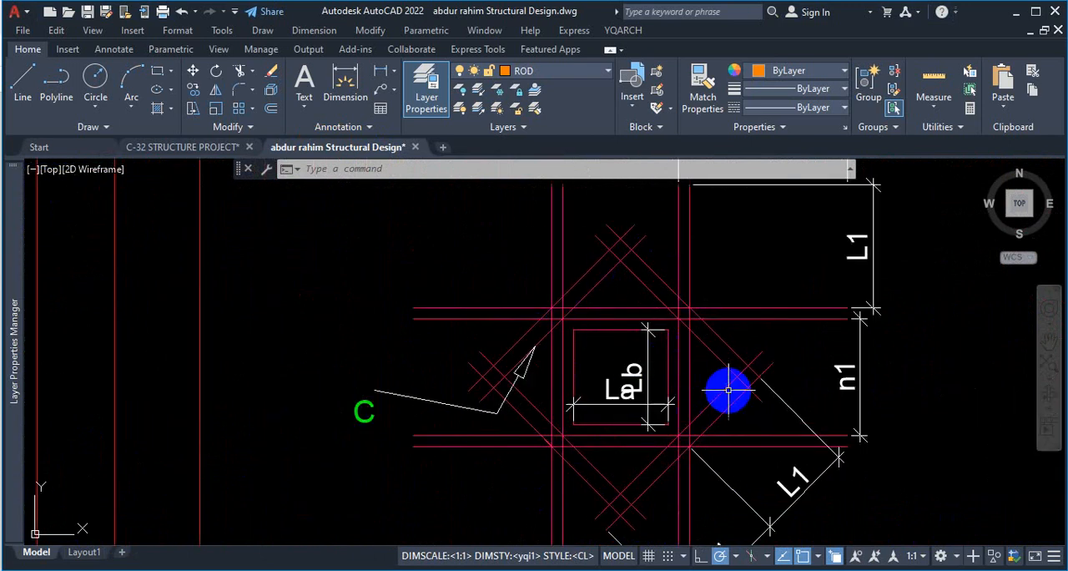
key("ctrl")
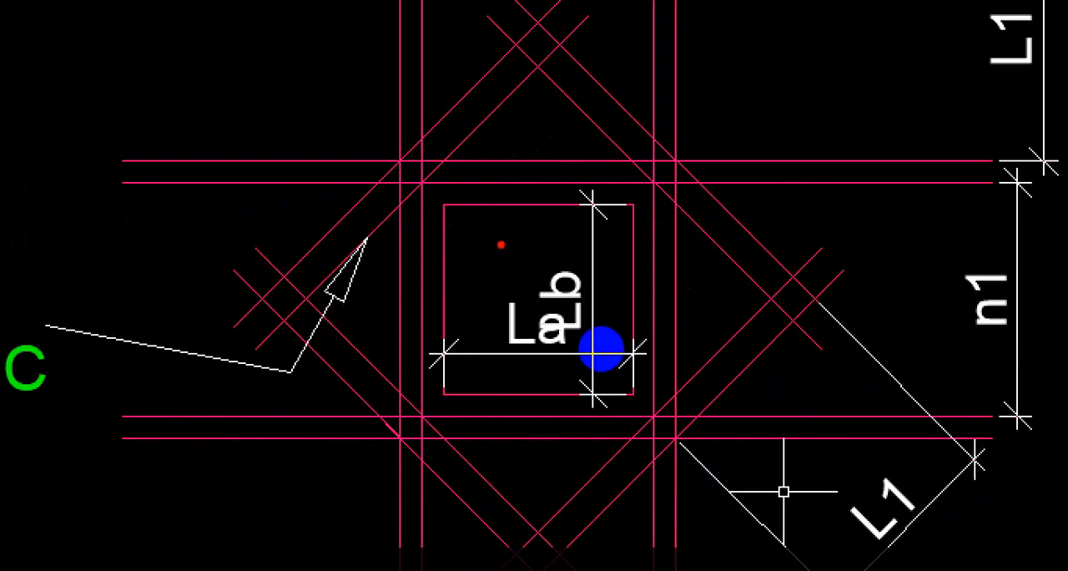
mouse_move(458, 216)
left_mouse_down()
mouse_move(473, 398)
mouse_move(654, 365)
mouse_move(658, 215)
mouse_move(538, 215)
left_mouse_up()
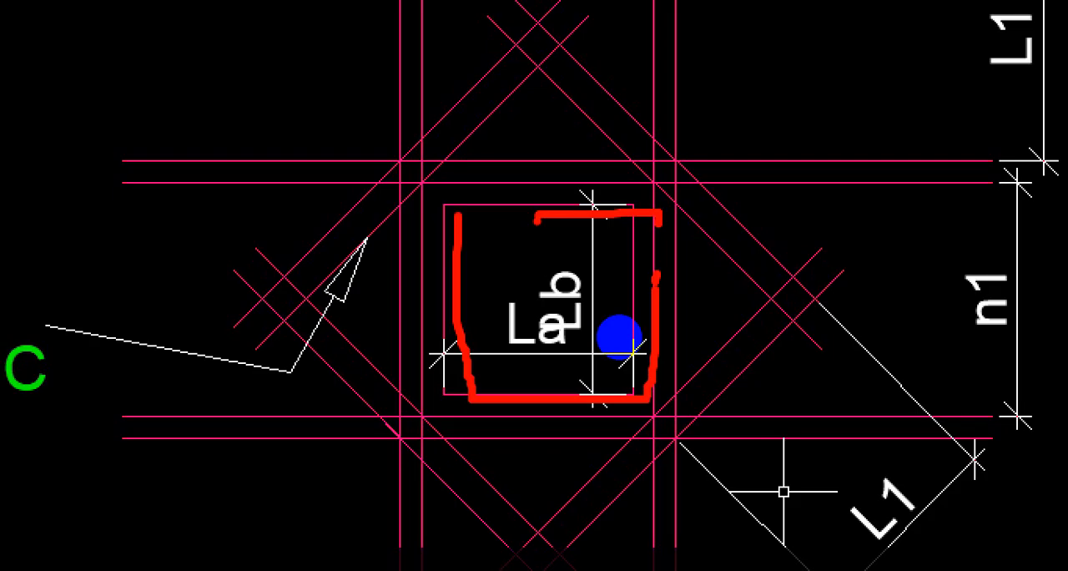
key("Escape")
scroll(681, 307, "down", 6)
scroll(695, 339, "up", 4)
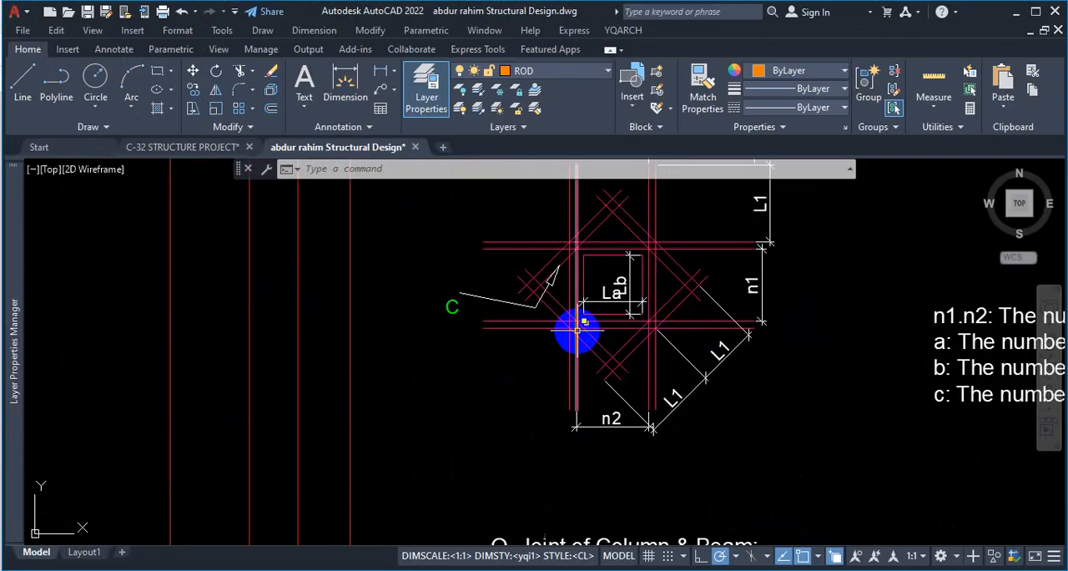
mouse_move(577, 331)
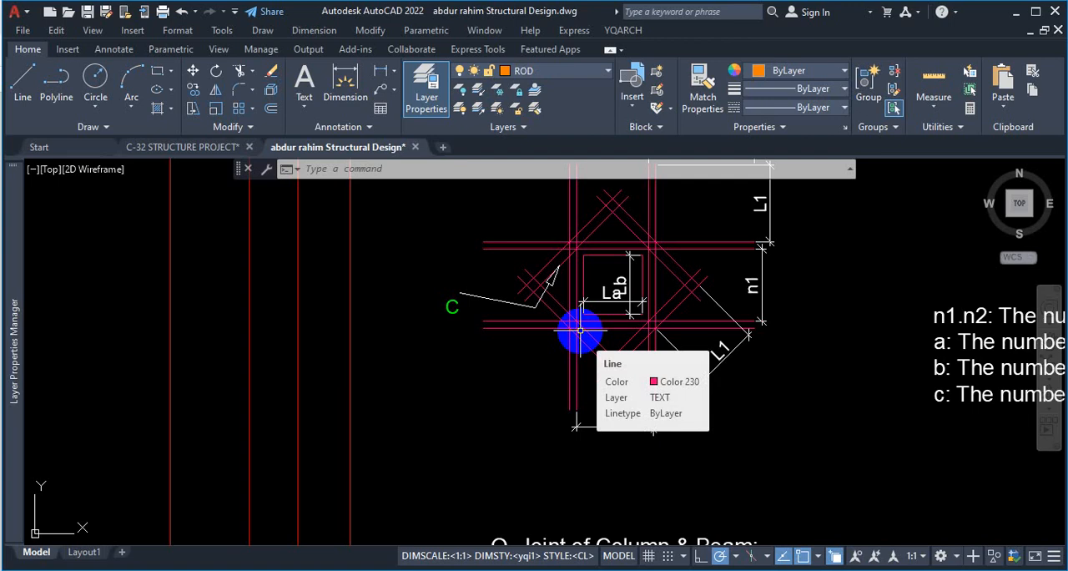
Examine the bottom bars and supporting blocks in the Section of Footing (F2) on the footing details sheet.
key("Escape")
scroll(584, 350, "down", 10)
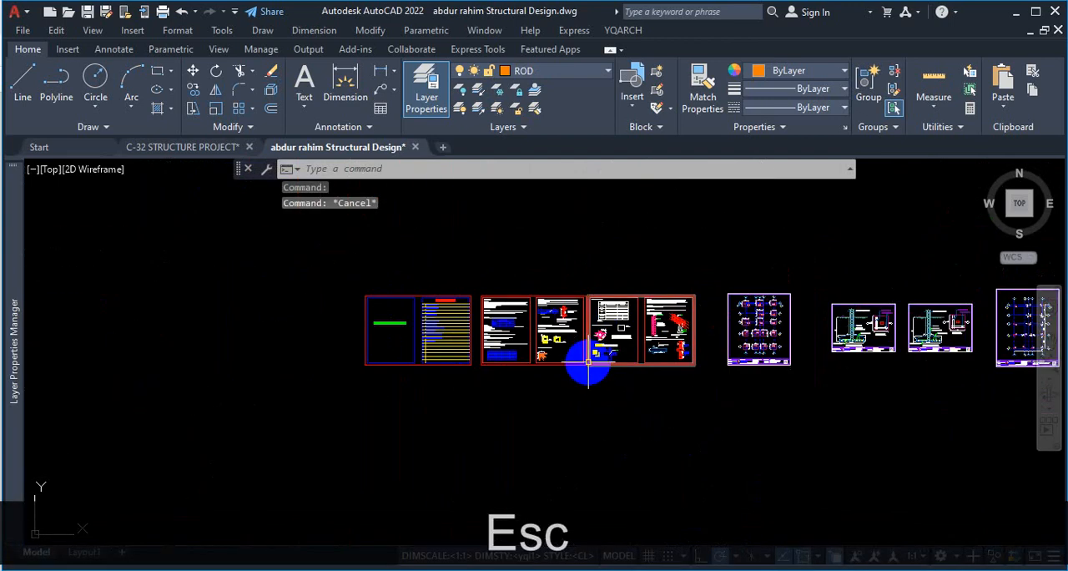
scroll(588, 363, "down", 2)
scroll(651, 325, "up", 6)
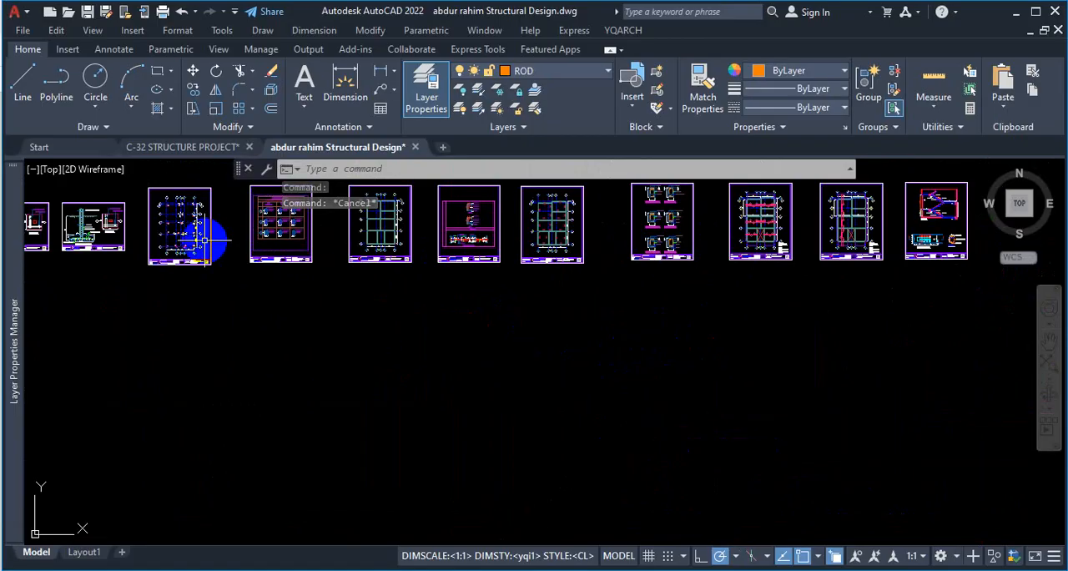
scroll(369, 294, "down", 3)
scroll(209, 246, "up", 15)
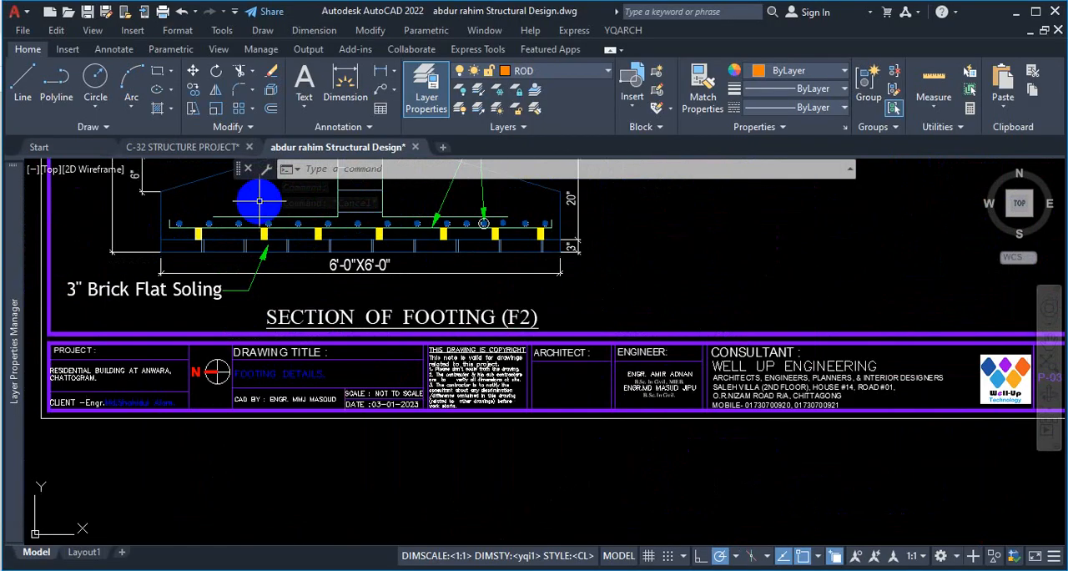
scroll(260, 201, "down", 4)
scroll(296, 241, "up", 8)
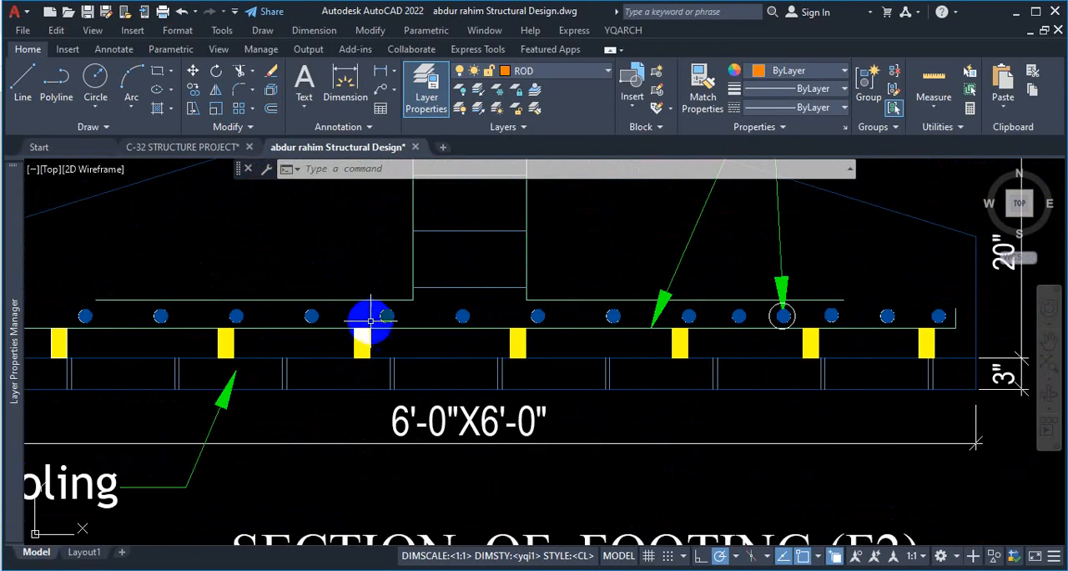
Mark the column bar's bent leg and sketch slanted cross bars along the F2 footing mat in red, and clear the markup.
key("ctrl+1")
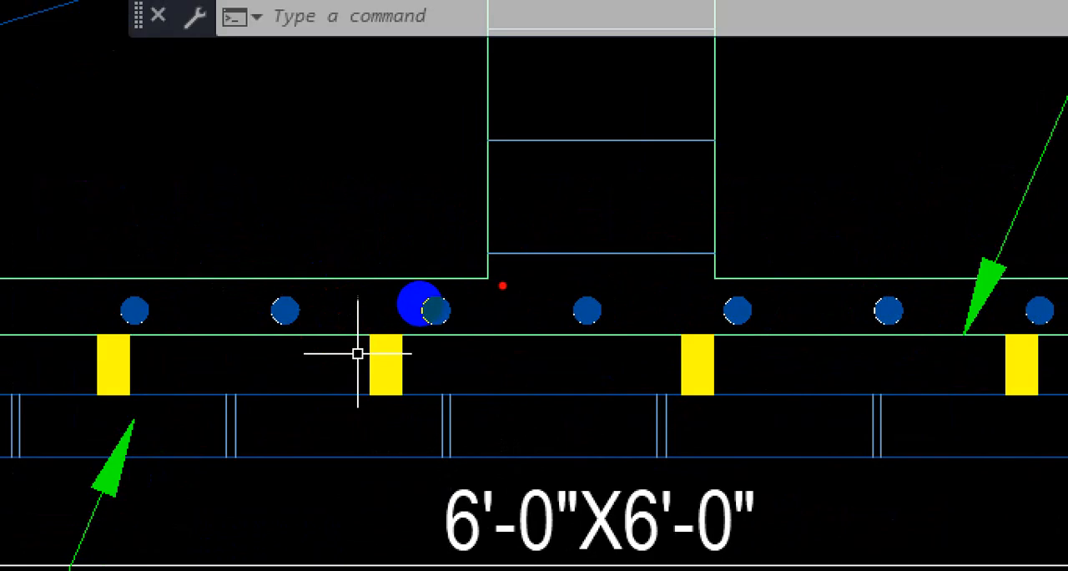
mouse_move(502, 279)
left_mouse_down()
mouse_move(342, 286)
mouse_move(303, 273)
left_mouse_up()
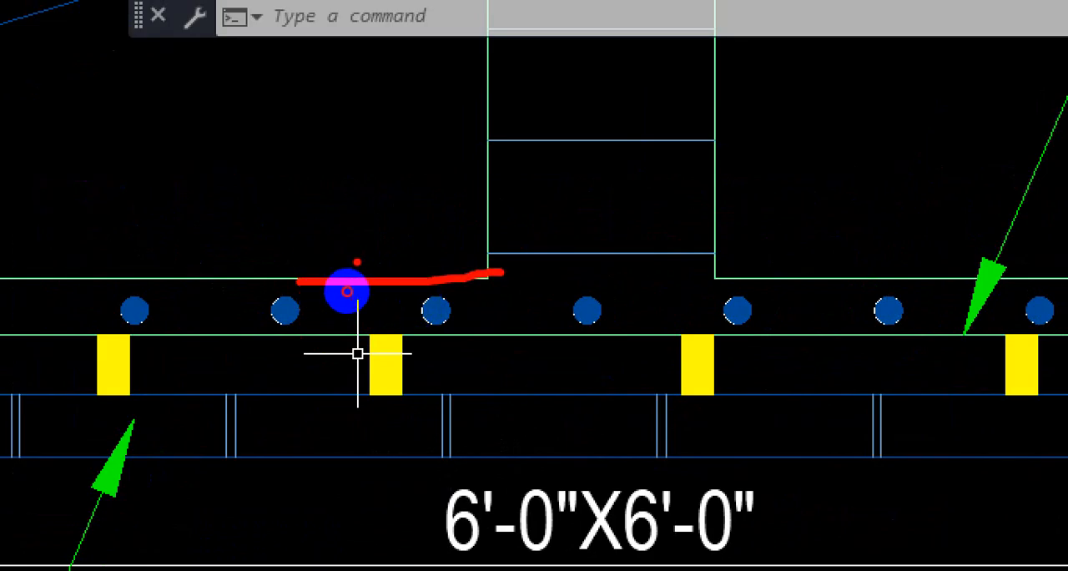
left_click_drag(204, 327, 359, 262)
left_click_drag(102, 286, 242, 225)
left_click_drag(439, 334, 589, 260)
left_click_drag(654, 348, 761, 286)
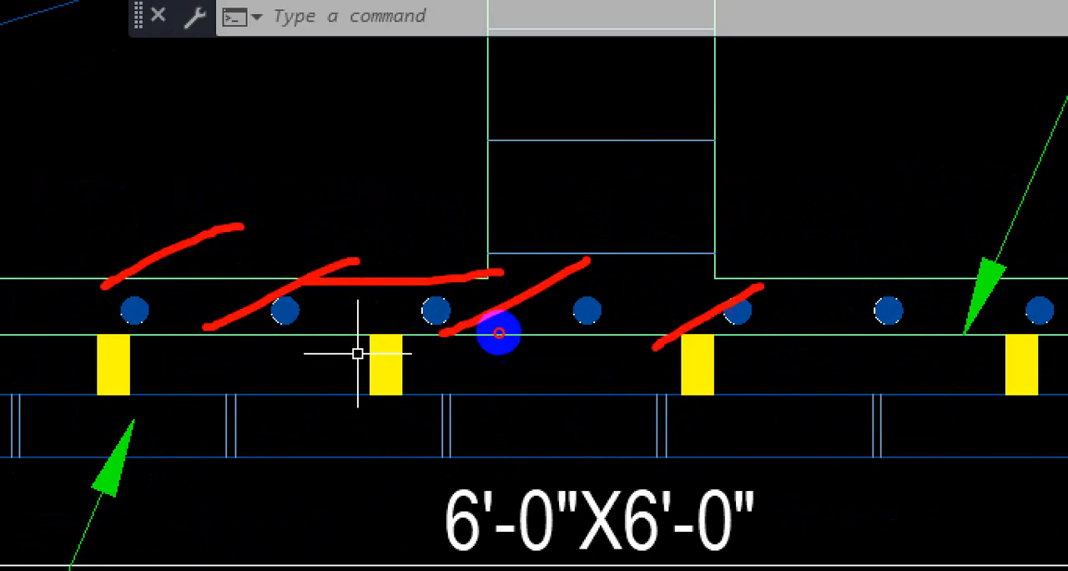
left_click_drag(763, 345, 978, 229)
left_click_drag(944, 287, 989, 263)
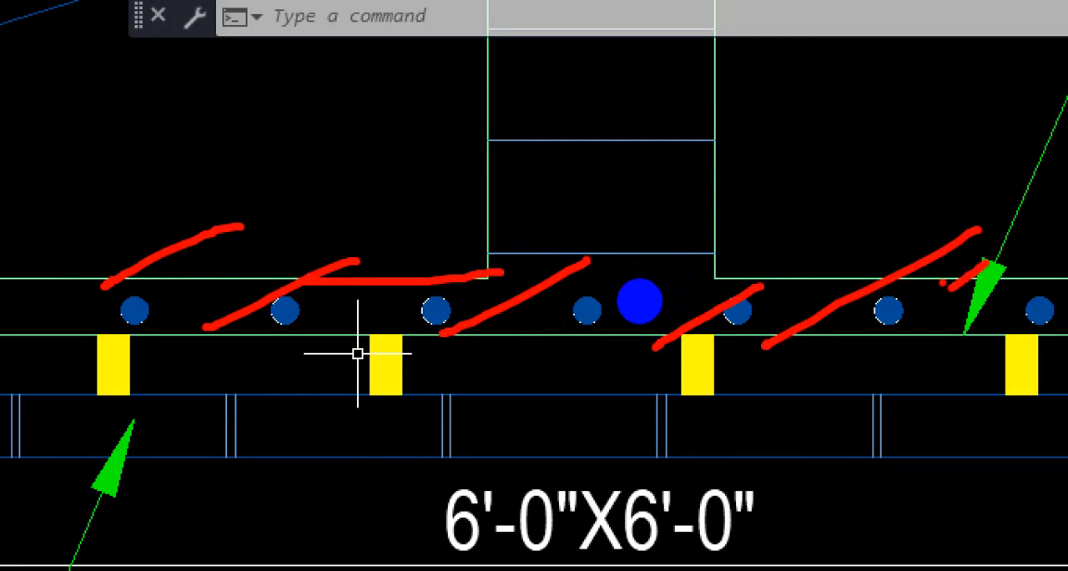
key("ctrl+1")
key("Escape")
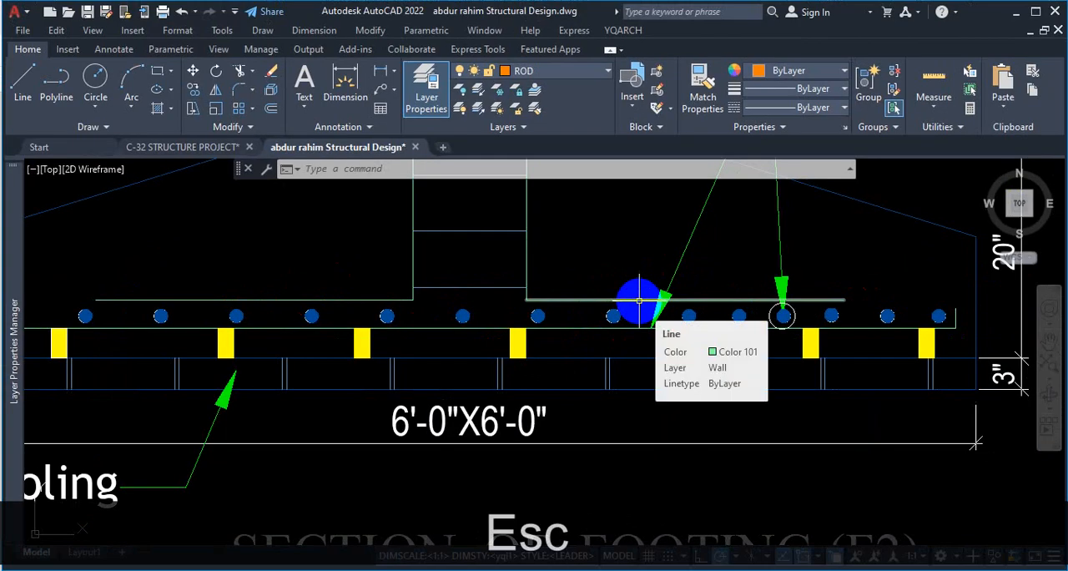
scroll(505, 296, "down", 4)
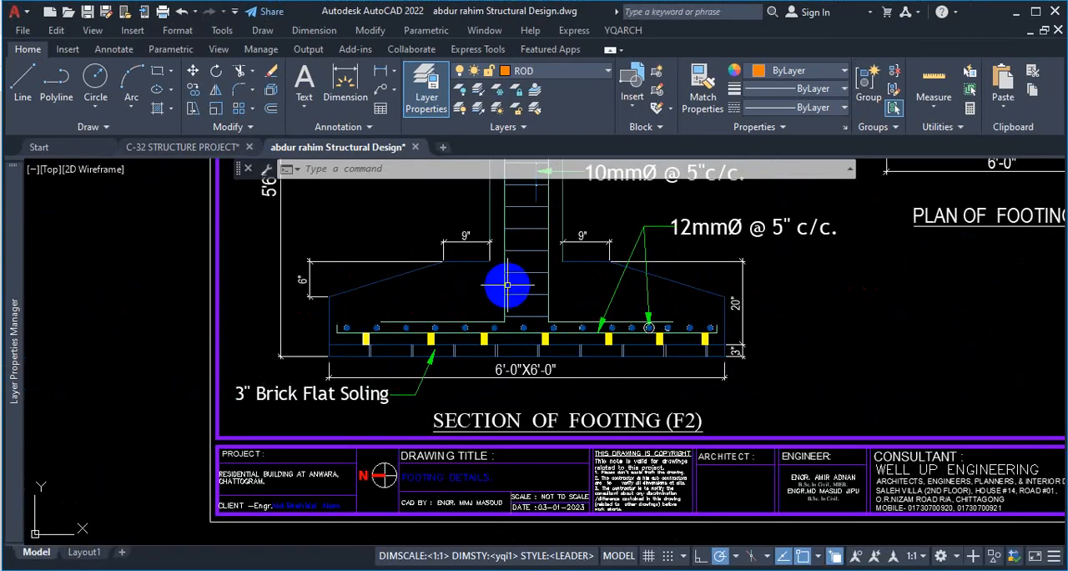
Mark the column's vertical bars, their bent leg and the footing's top line in red on the F2 footing section.
key("ctrl+1")
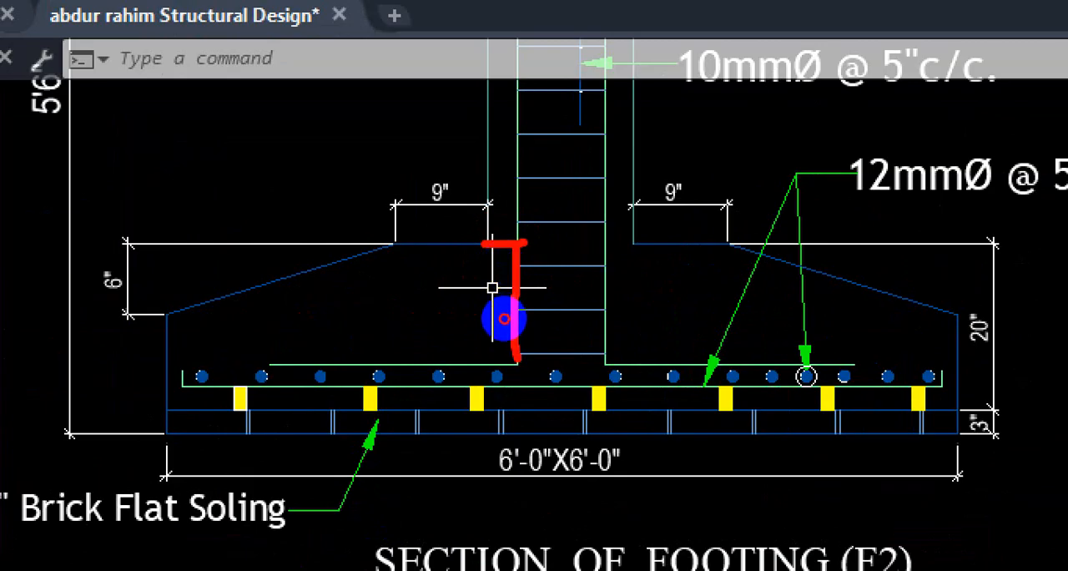
left_click_drag(517, 360, 298, 367)
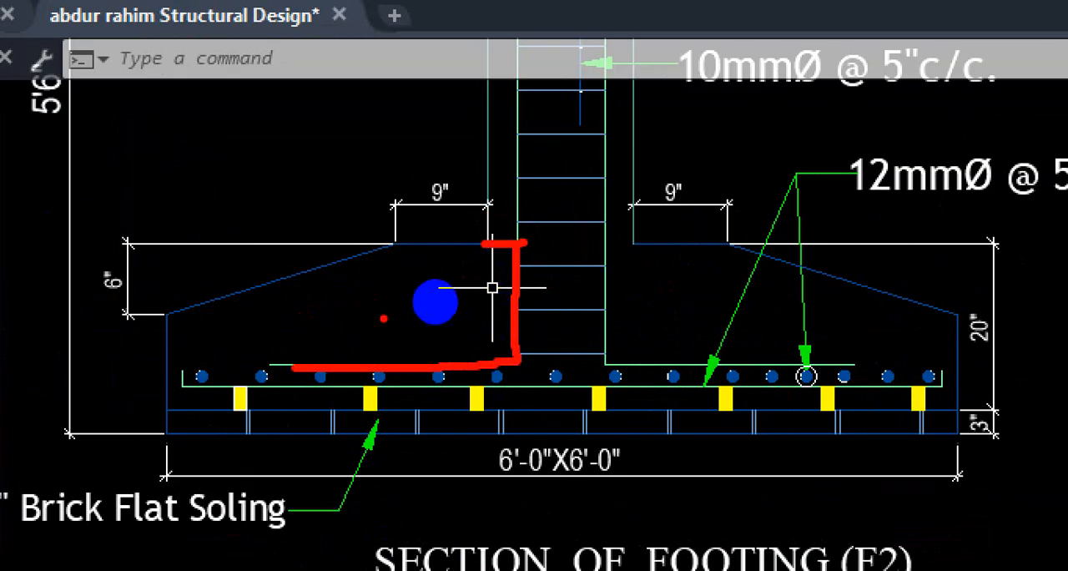
mouse_move(386, 259)
left_mouse_down()
mouse_move(591, 257)
mouse_move(489, 258)
mouse_move(492, 190)
left_mouse_up()
left_click_drag(532, 76, 525, 242)
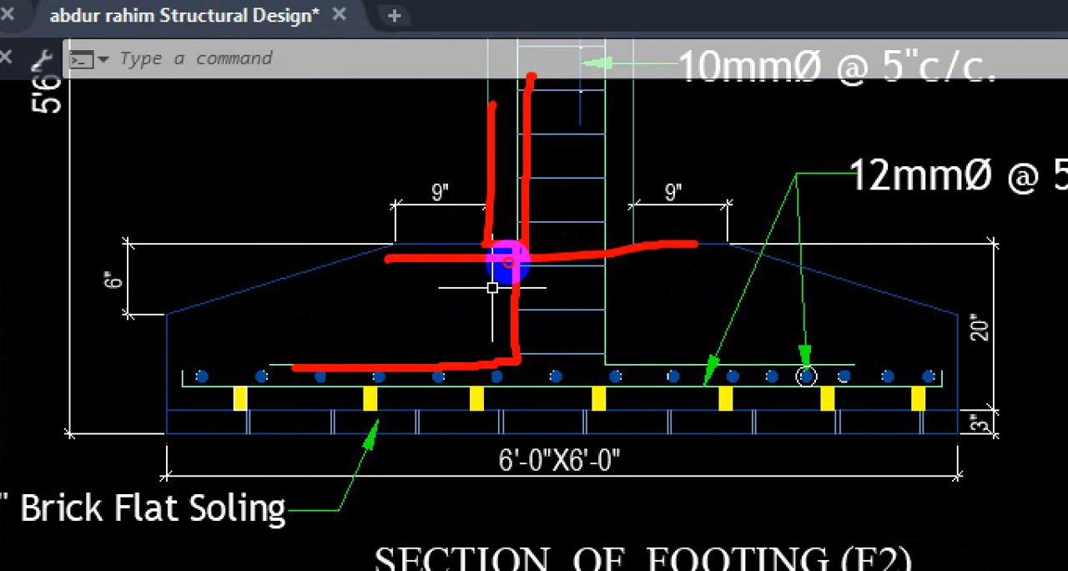
left_click_drag(444, 354, 357, 354)
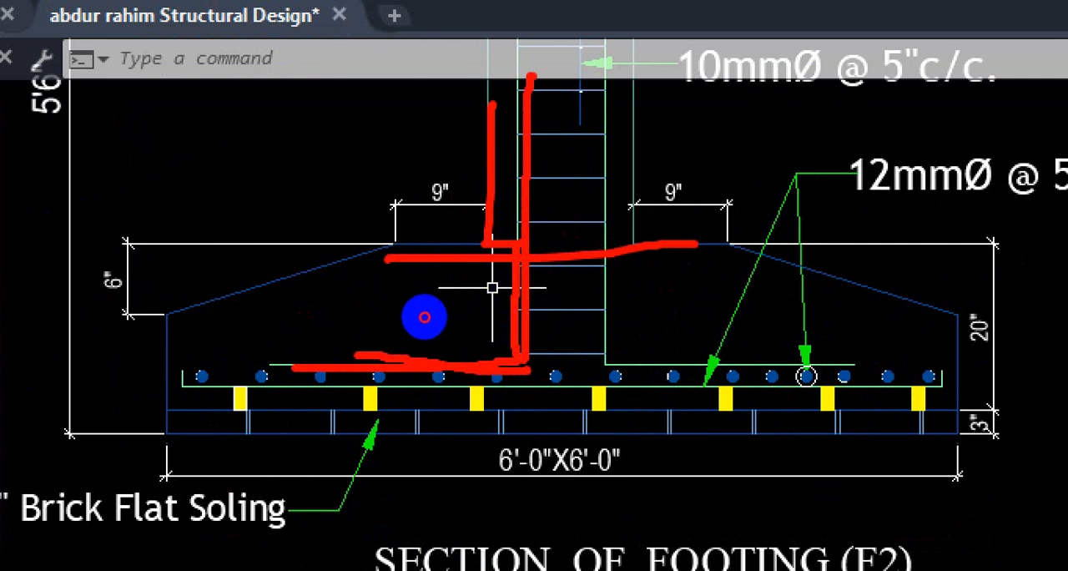
mouse_move(447, 328)
left_mouse_down()
mouse_move(417, 346)
mouse_move(458, 317)
left_mouse_up()
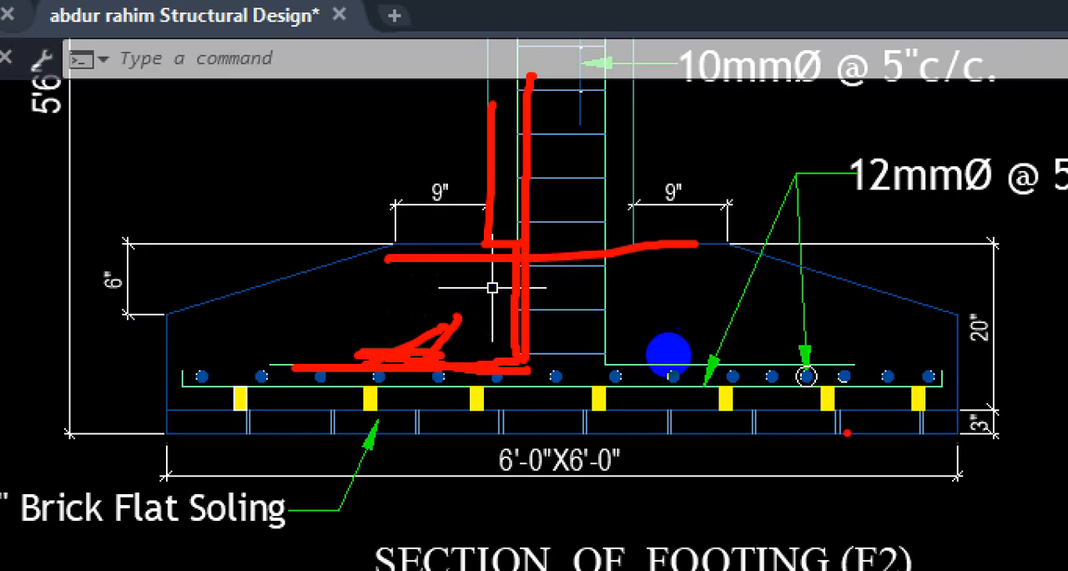
Sketch a bottom bar with slanted cross bars in red along the F2 footing mat beyond the column, and clear the markup.
left_click_drag(823, 370, 650, 382)
left_click_drag(699, 345, 594, 397)
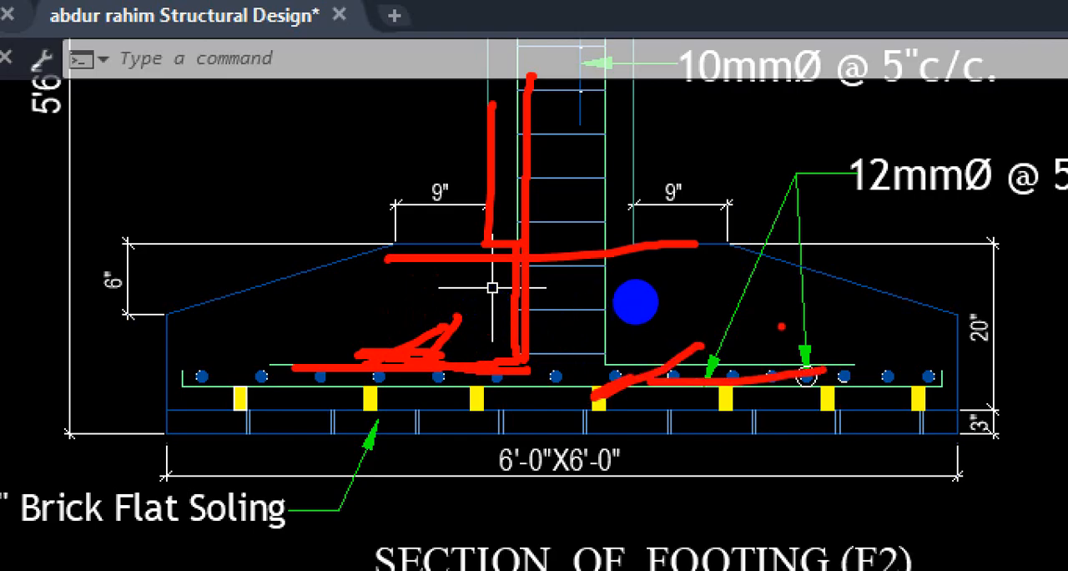
left_click_drag(780, 325, 762, 363)
left_click_drag(876, 334, 797, 399)
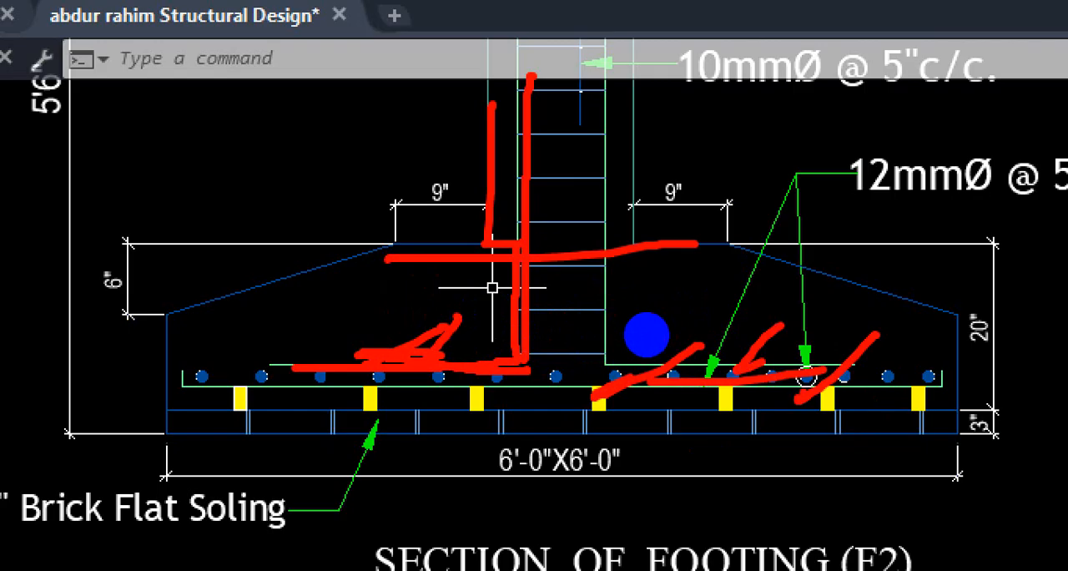
key("Escape")
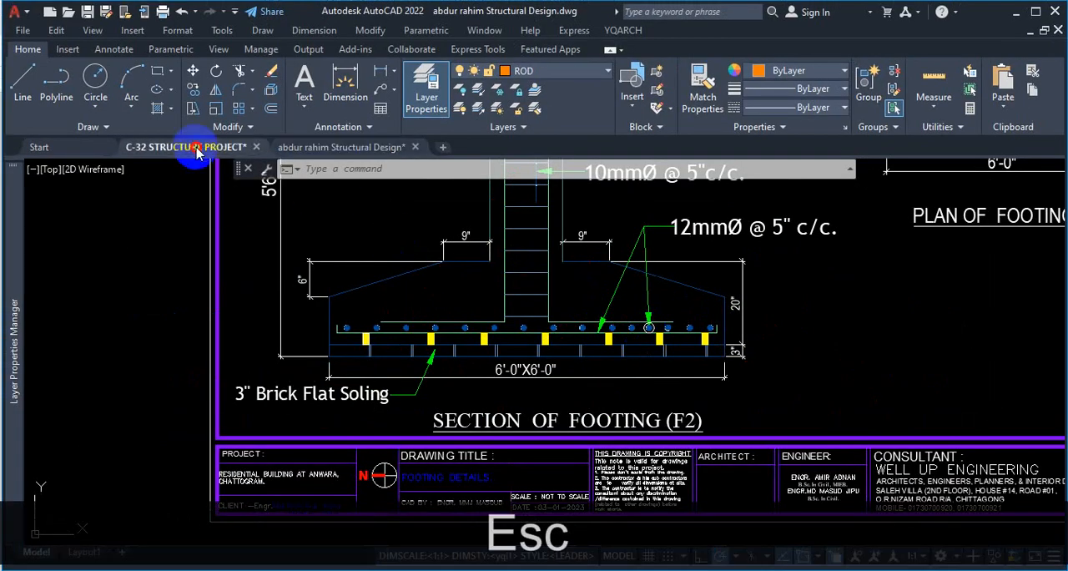
Switch to the C-32 structure project drawing, and return to the general notes sheets of the reference structural design drawing.
left_click(198, 151)
scroll(591, 381, "down", 5)
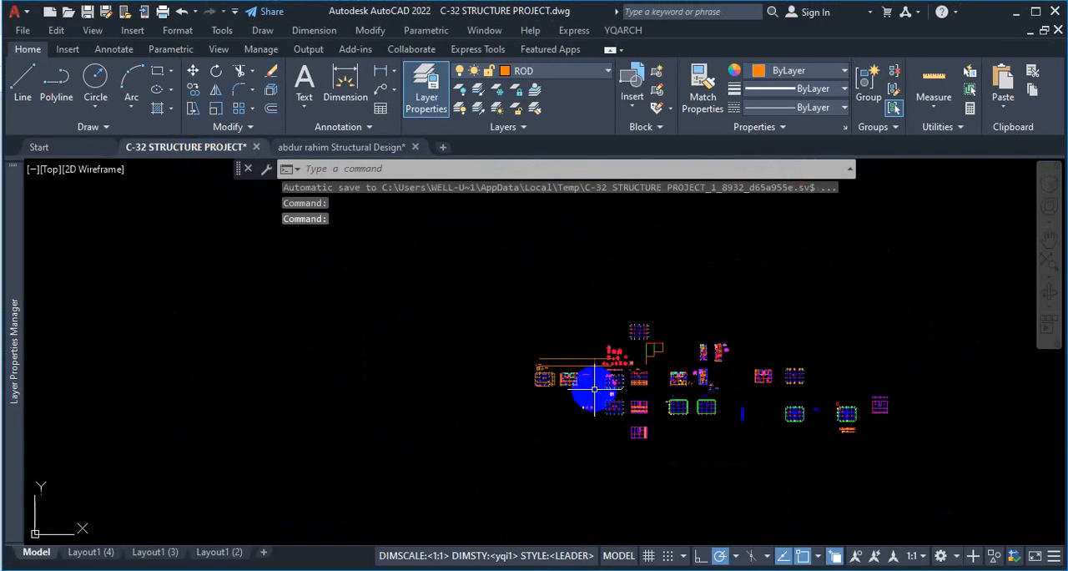
left_click(349, 148)
scroll(489, 381, "down", 6)
scroll(509, 383, "up", 4)
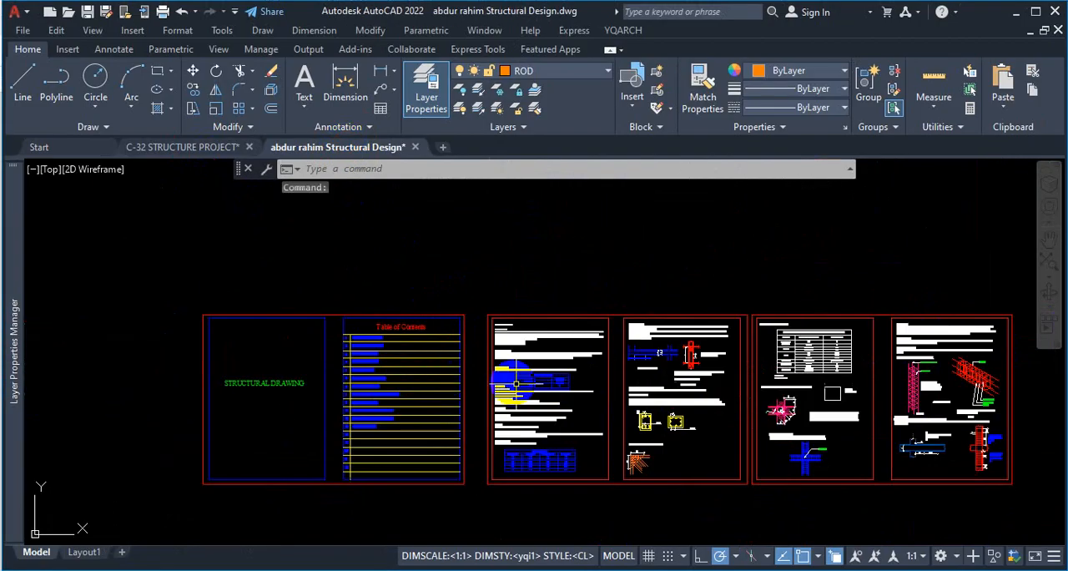
Examine note N on reinforcement details for slab openings and note O on the joint of column and beam.
scroll(515, 384, "up", 10)
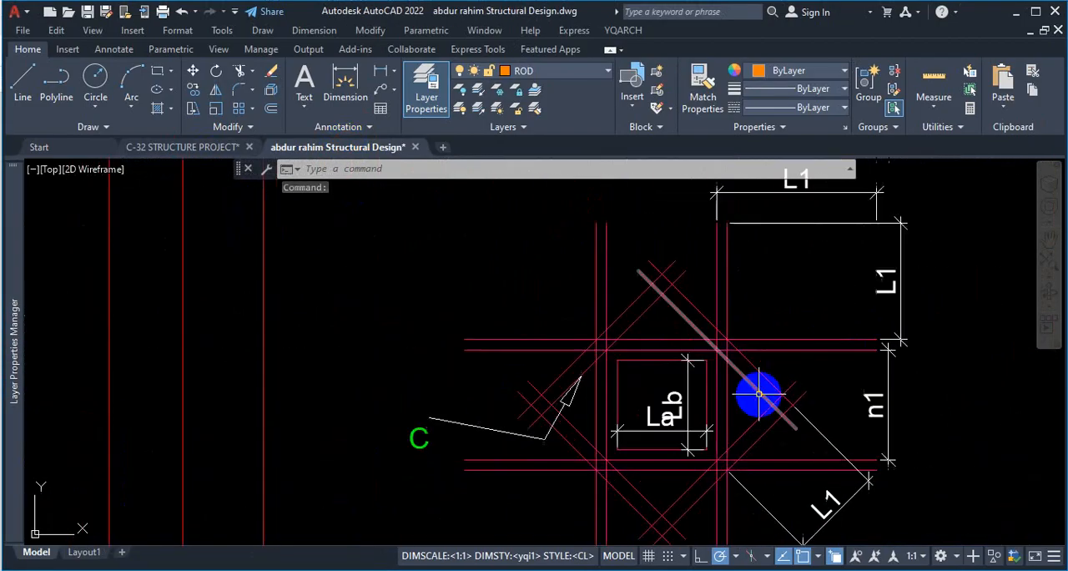
scroll(632, 381, "down", 6)
scroll(560, 445, "up", 7)
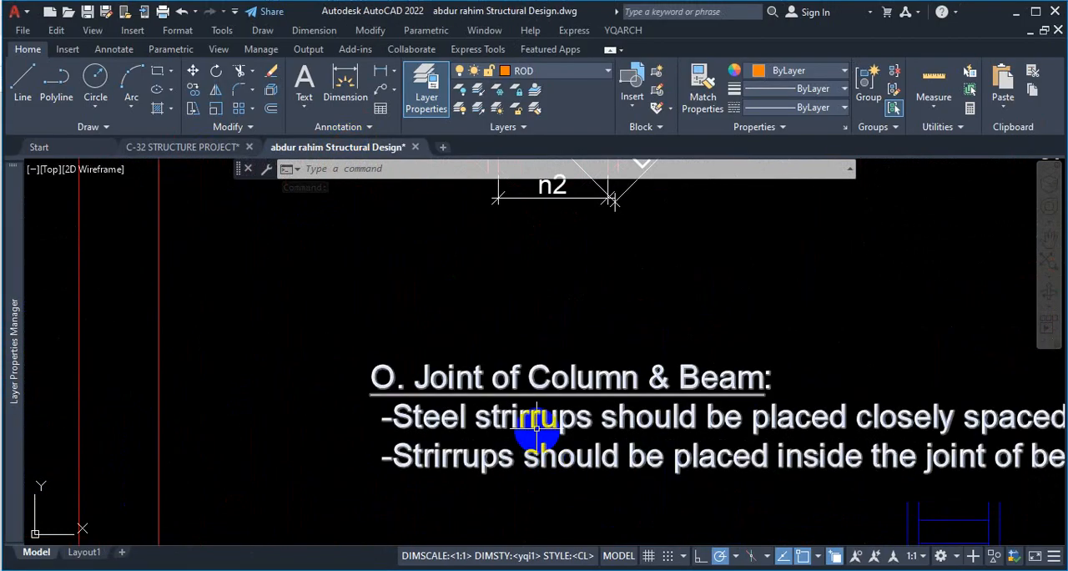
scroll(536, 427, "down", 6)
scroll(517, 218, "up", 7)
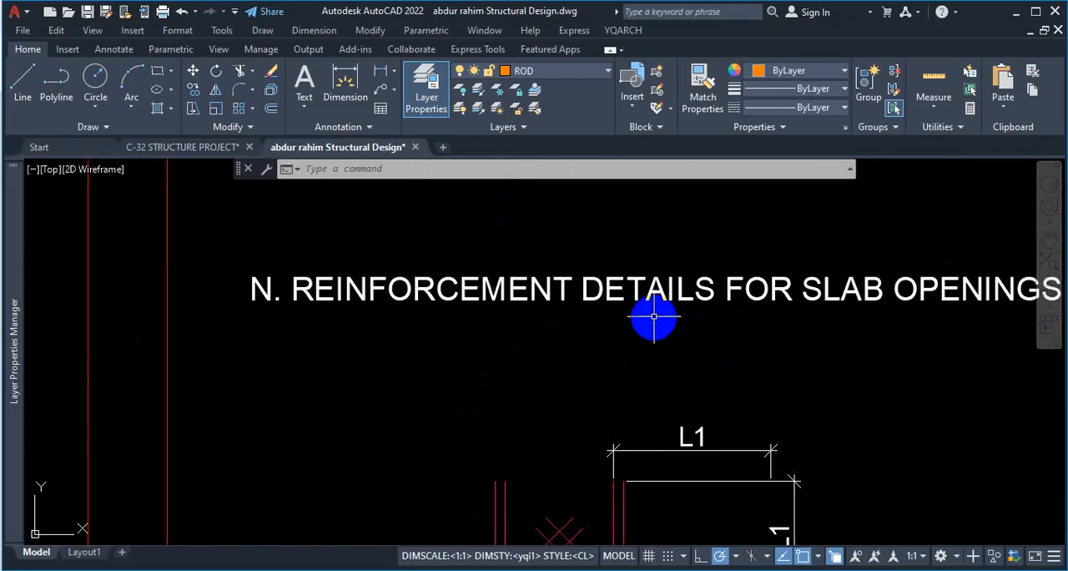
scroll(676, 308, "down", 2)
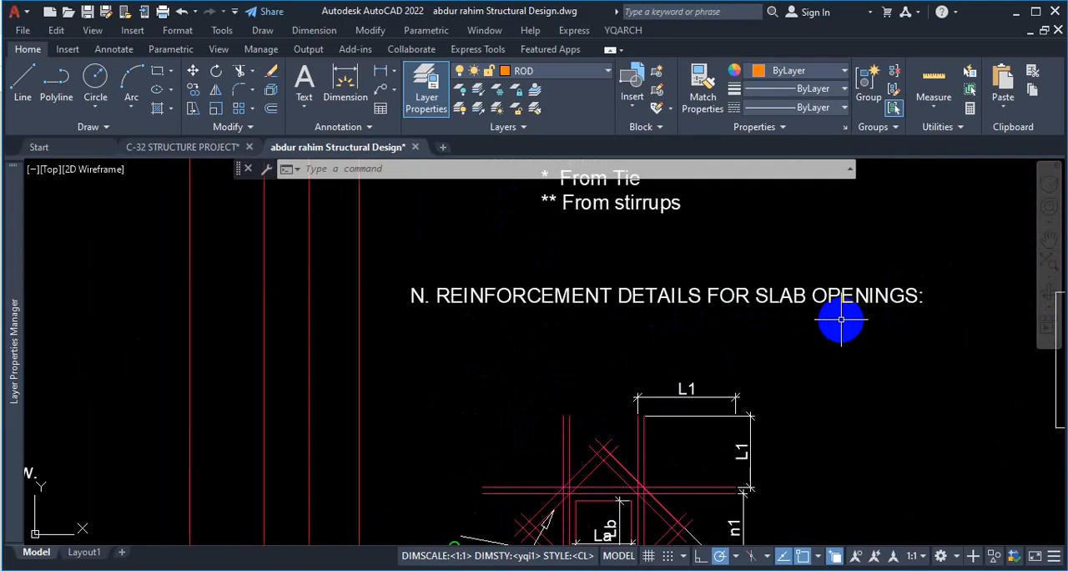
scroll(706, 303, "down", 3)
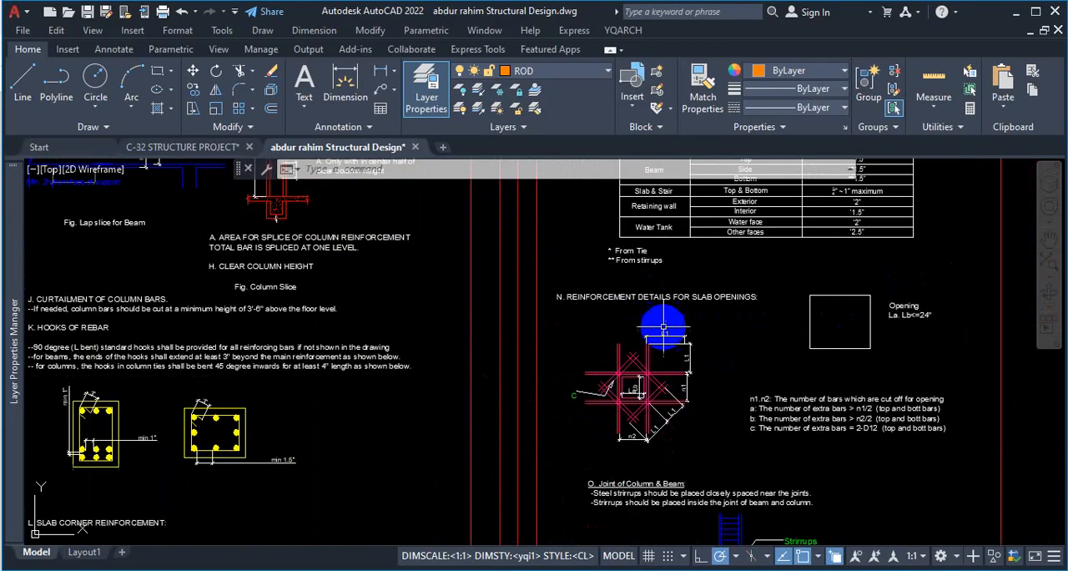
Trace the pairs of diagonal extra bars around all four corners of the La by Lb slab opening in red.
scroll(615, 426, "up", 3)
key("ctrl+1")
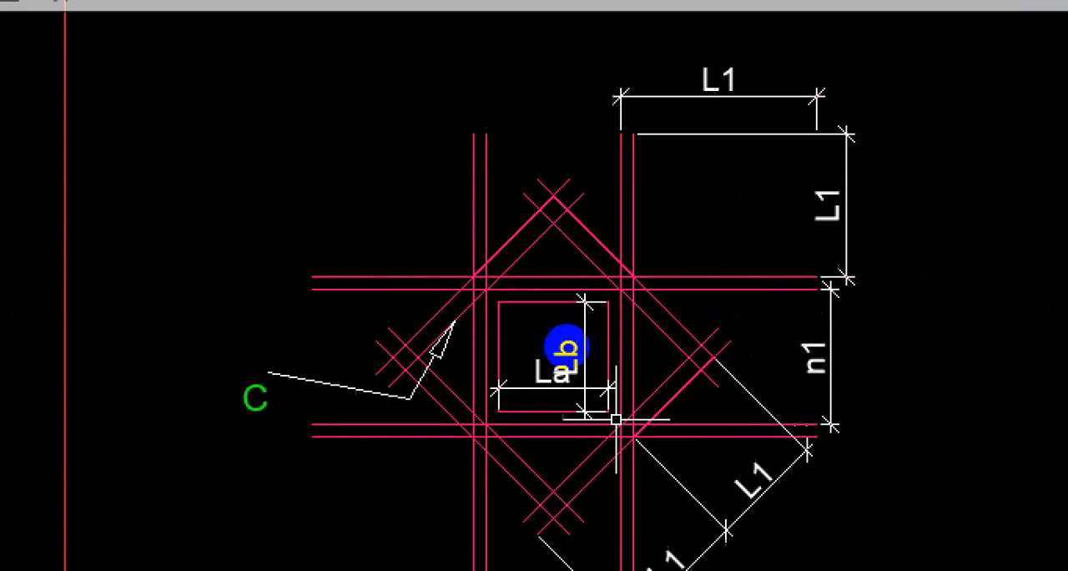
left_click(567, 346)
left_click_drag(521, 211, 428, 352)
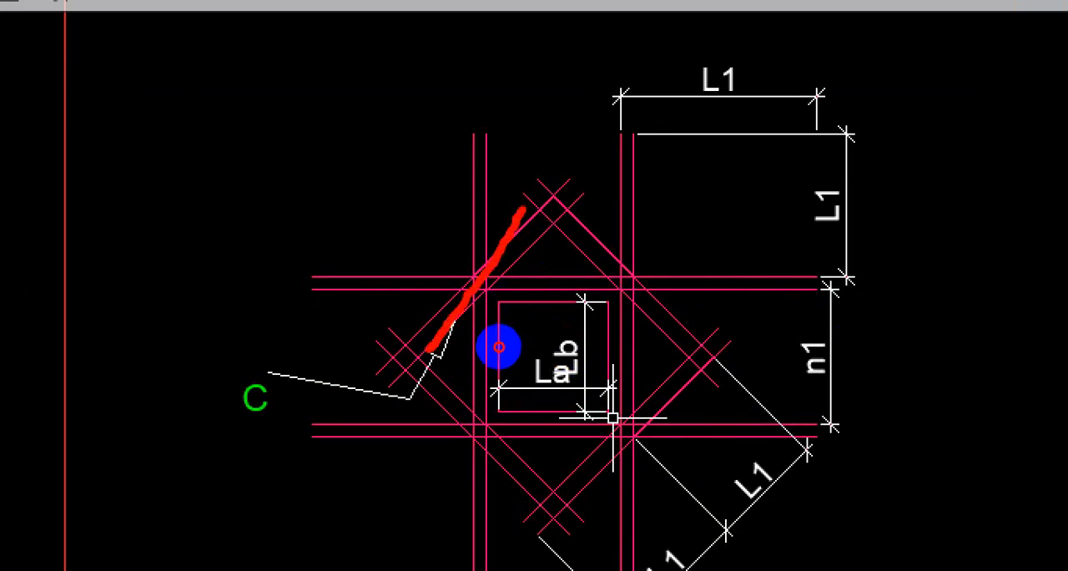
left_click_drag(561, 223, 393, 407)
left_click_drag(605, 256, 665, 375)
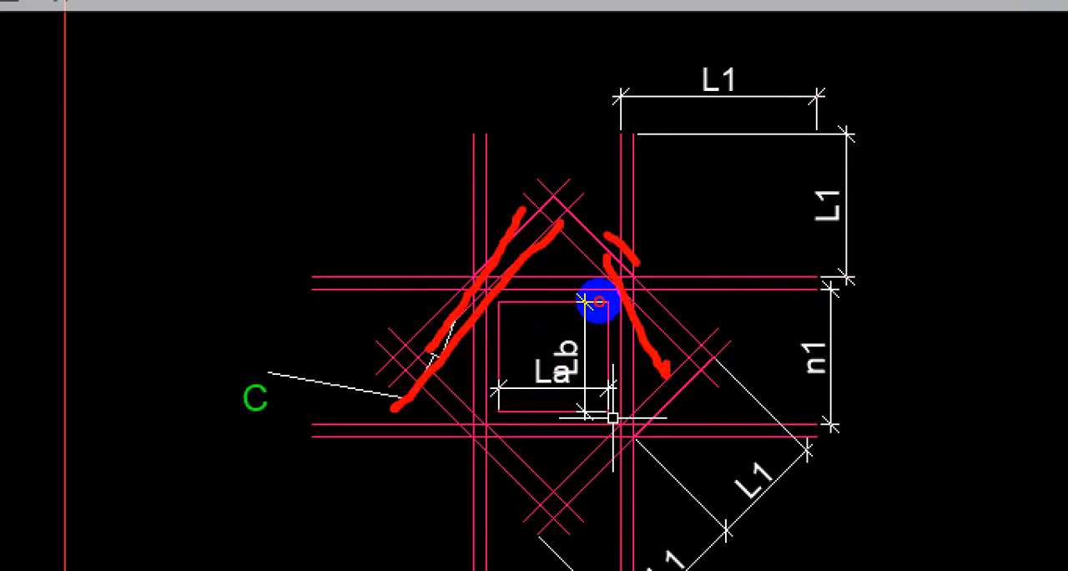
left_click_drag(605, 236, 757, 346)
left_click_drag(720, 399, 547, 496)
left_click(387, 377)
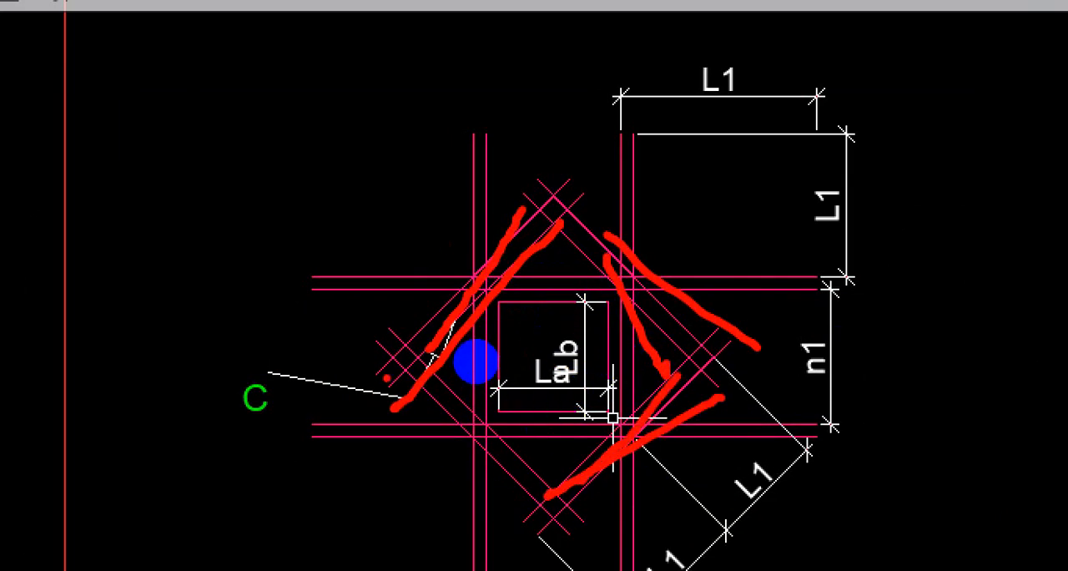
left_click_drag(413, 354, 542, 483)
left_click_drag(363, 350, 551, 541)
Trace the horizontal extra bars above and below the slab opening, circle the opening in red, and clear the markup.
left_click_drag(688, 433, 365, 432)
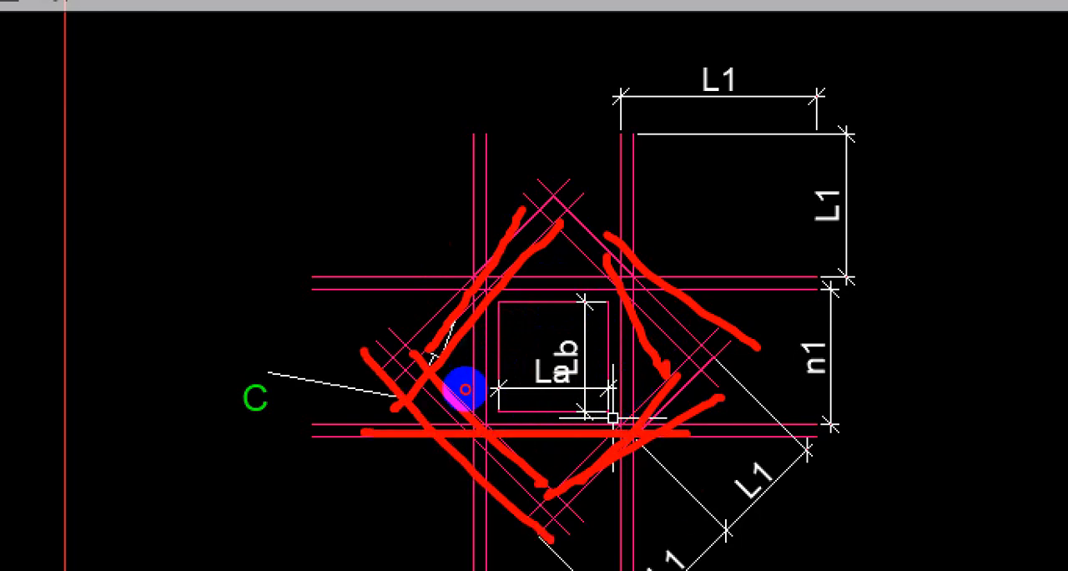
left_click_drag(718, 457, 469, 466)
left_click(671, 284)
left_click_drag(434, 234, 736, 272)
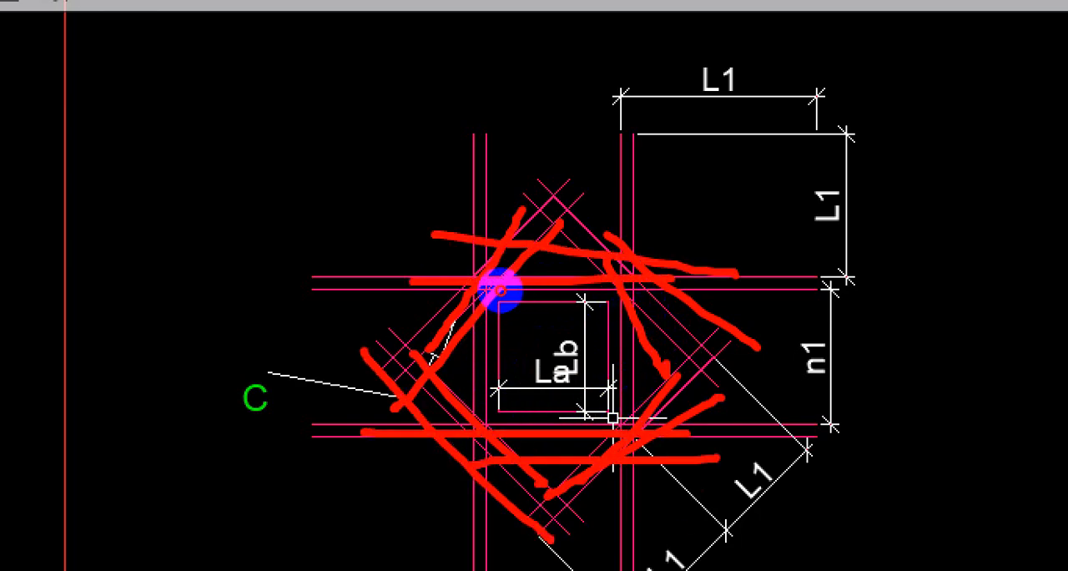
mouse_move(548, 317)
left_mouse_down()
mouse_move(573, 341)
mouse_move(543, 333)
left_mouse_up()
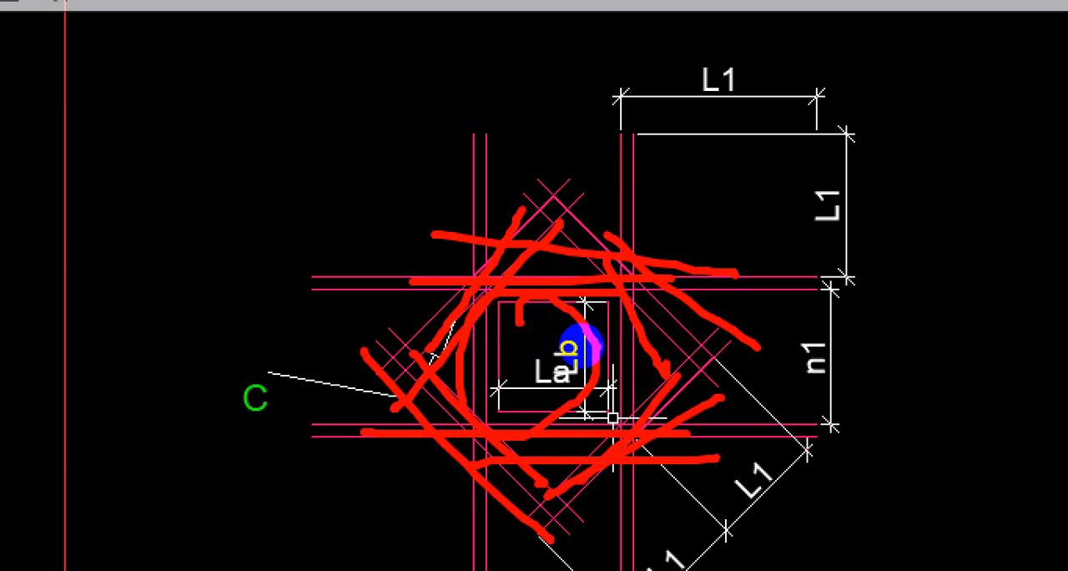
key("Escape")
Examine the L/5 diagonal bar mesh in note L, the slab corner reinforcement detail.
scroll(645, 303, "down", 9)
scroll(560, 331, "up", 9)
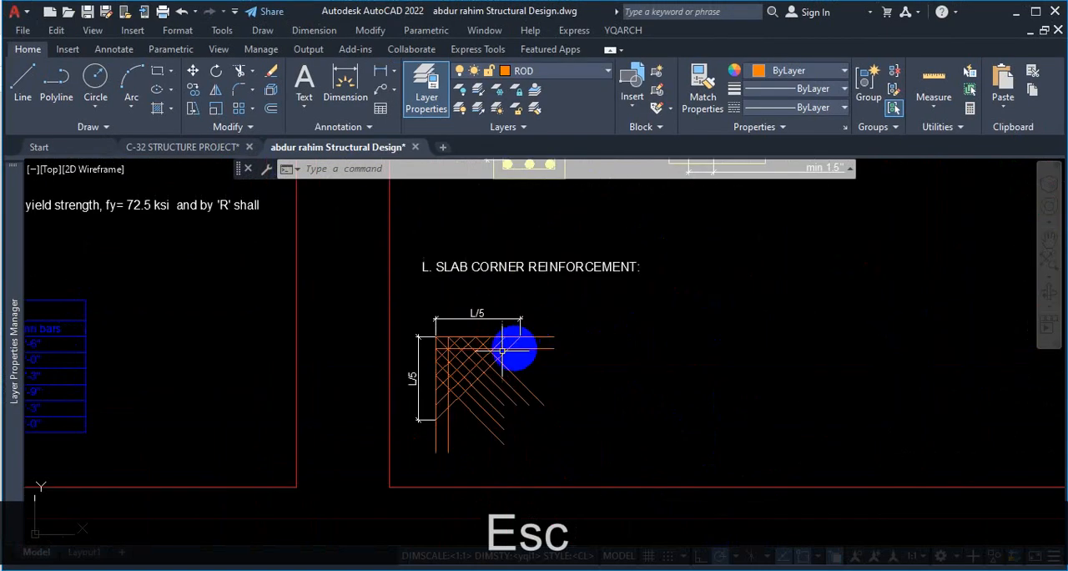
scroll(501, 351, "up", 4)
scroll(520, 214, "down", 5)
scroll(565, 286, "up", 3)
scroll(615, 250, "down", 3)
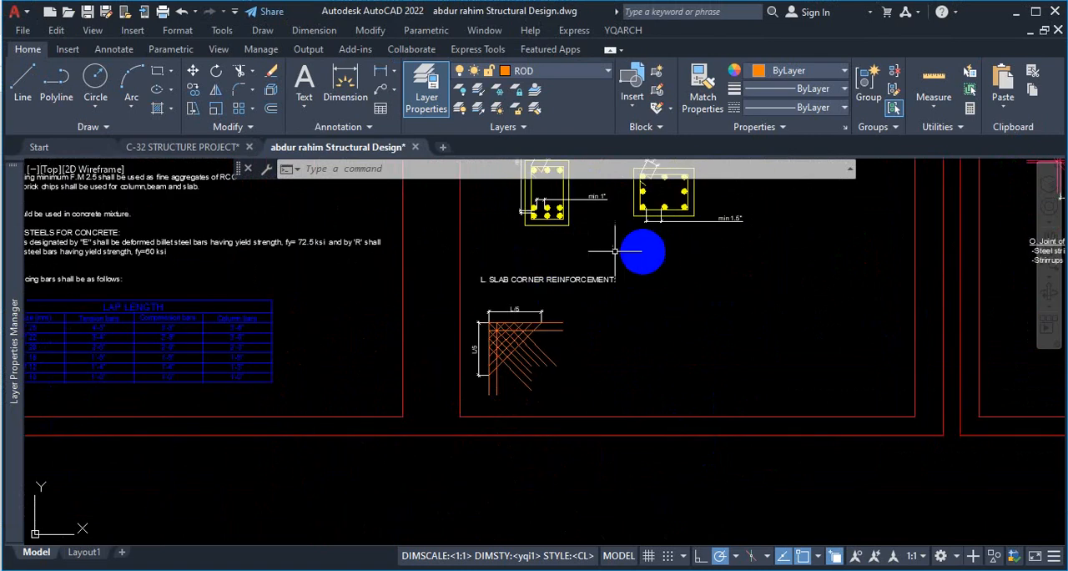
scroll(615, 250, "down", 4)
scroll(622, 284, "up", 4)
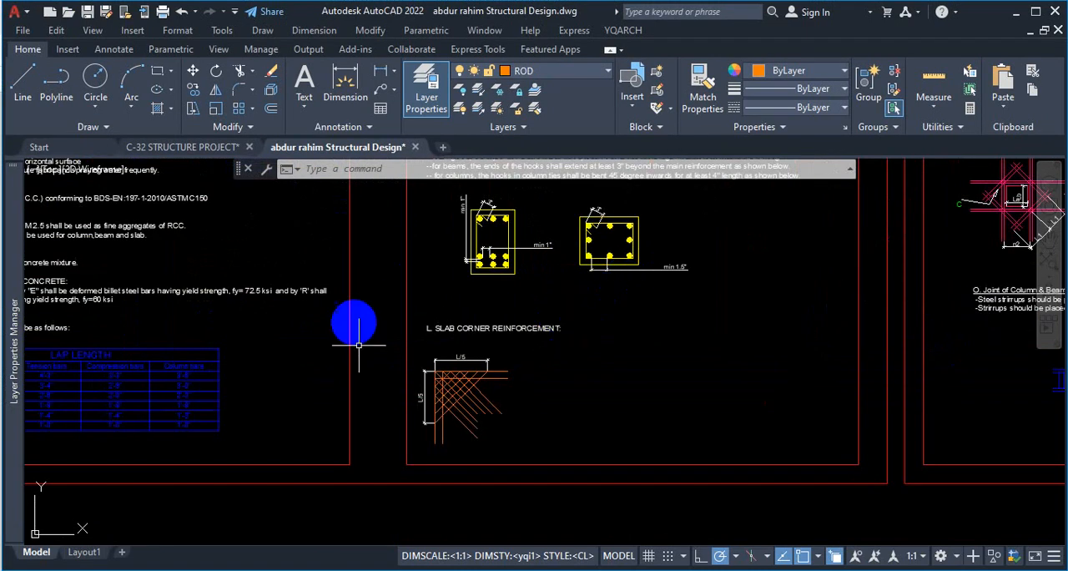
Switch to Google Chrome and search Google Images for "corner reinforcement in slab".
left_click(478, 568)
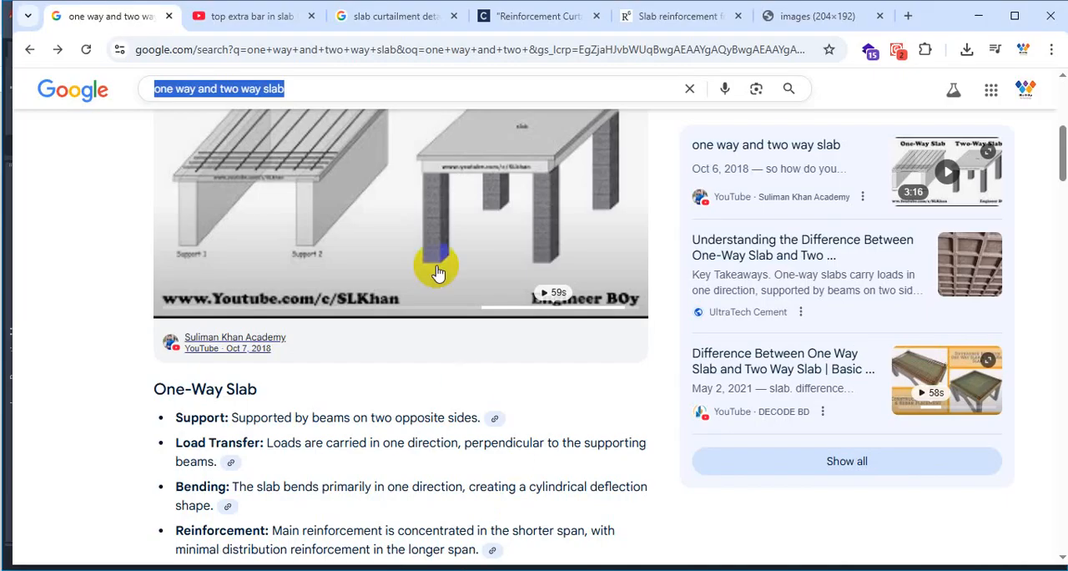
type("cor")
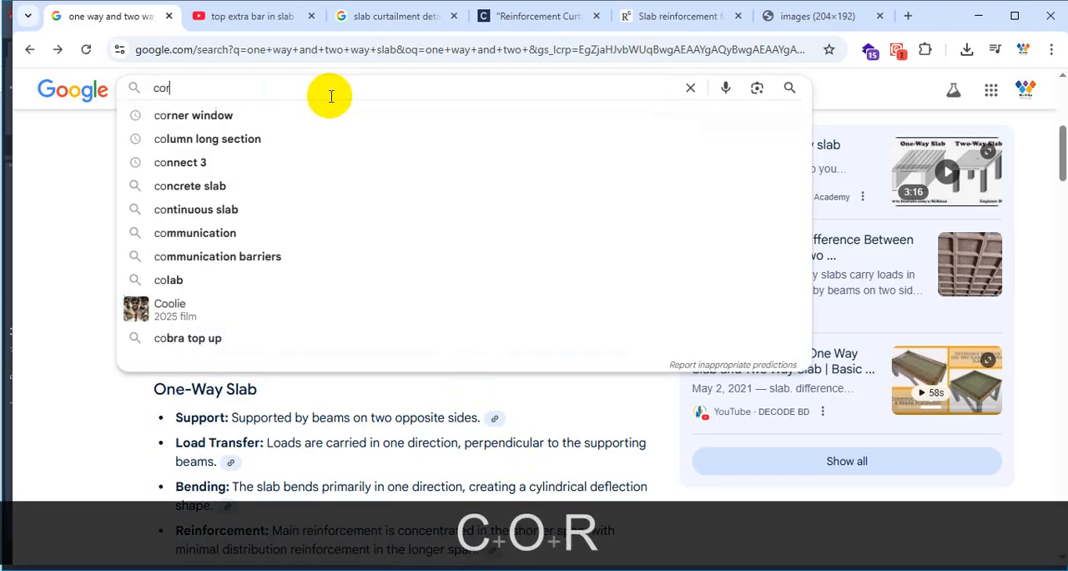
type("ner re")
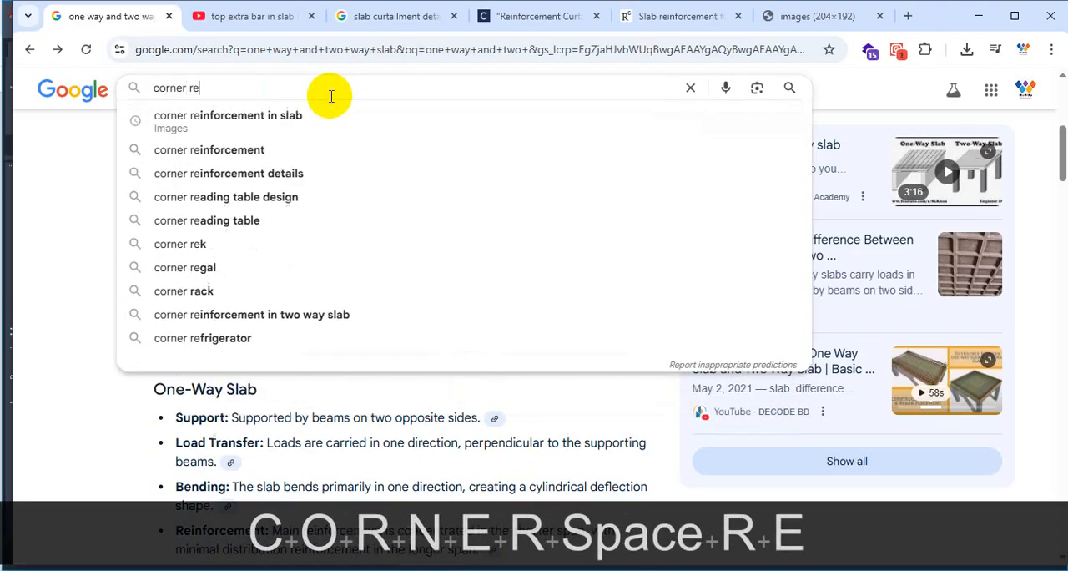
type("inforce")
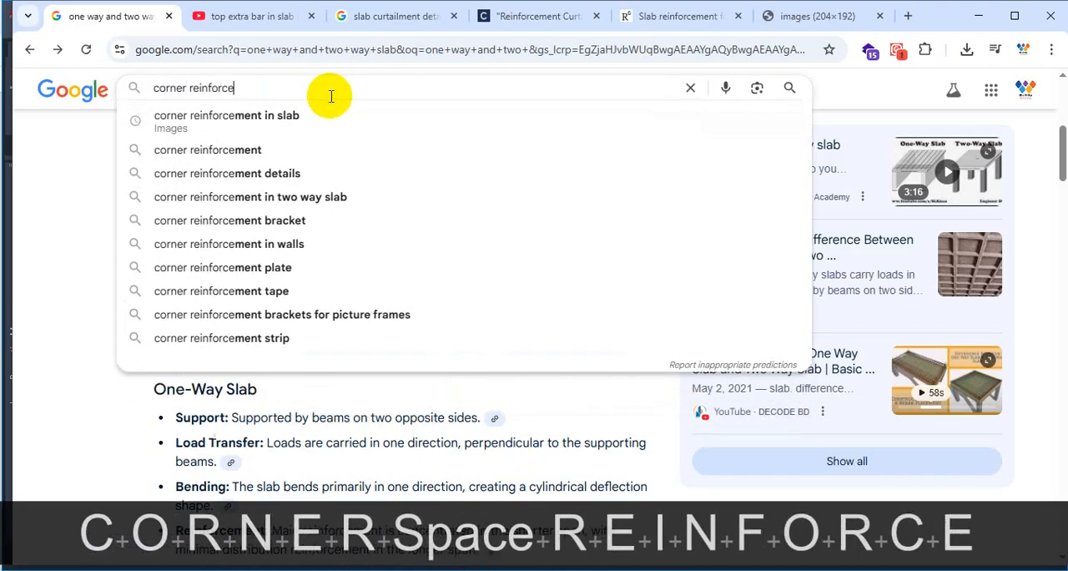
left_click(304, 119)
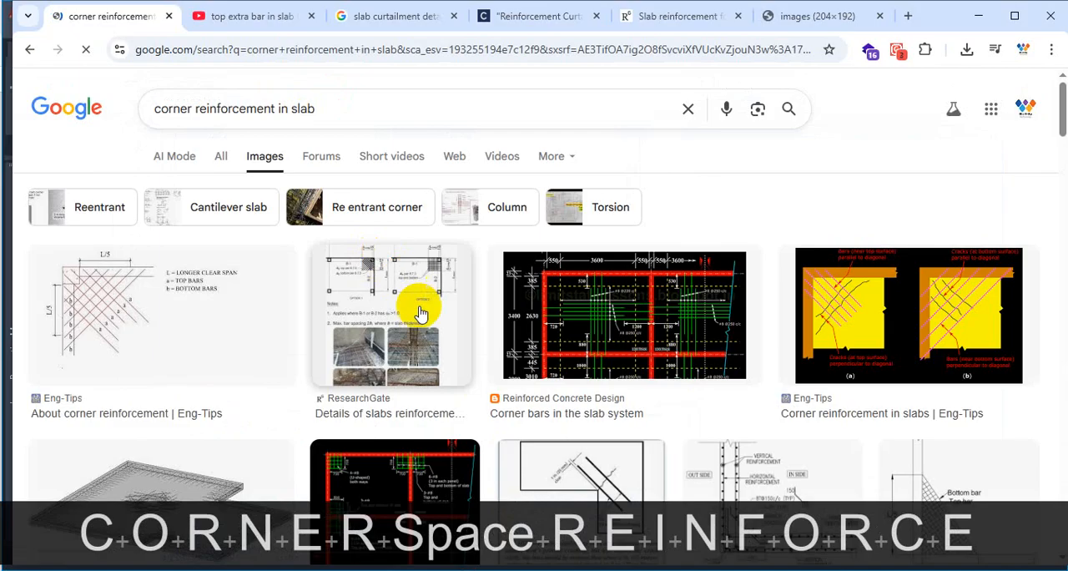
Open the AI Mode answer on corner reinforcement in slabs and read its purpose, standard practice and corner condition requirements.
left_click(174, 156)
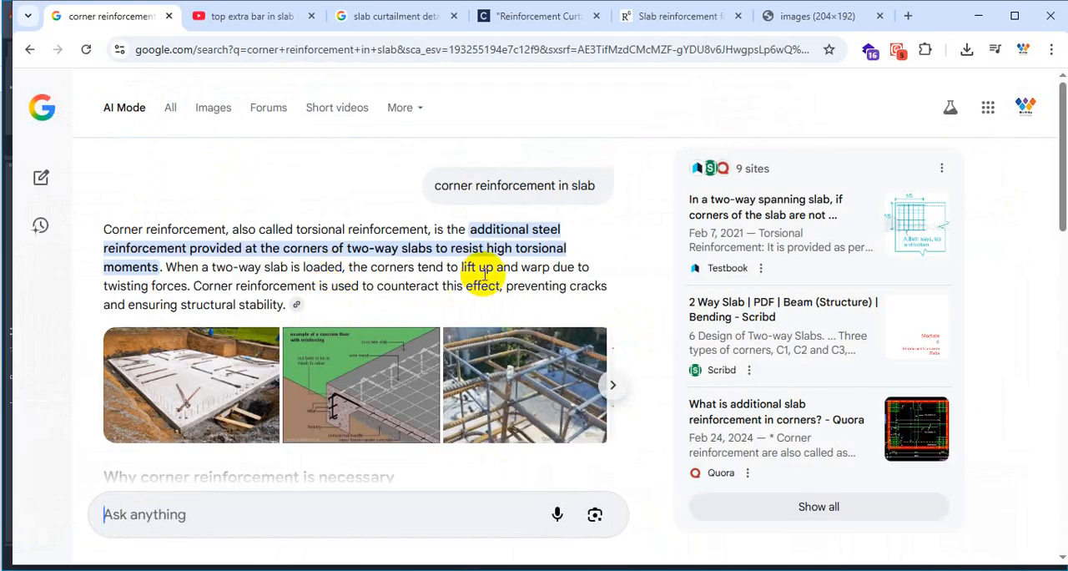
scroll(484, 271, "down", 2)
scroll(493, 309, "down", 4)
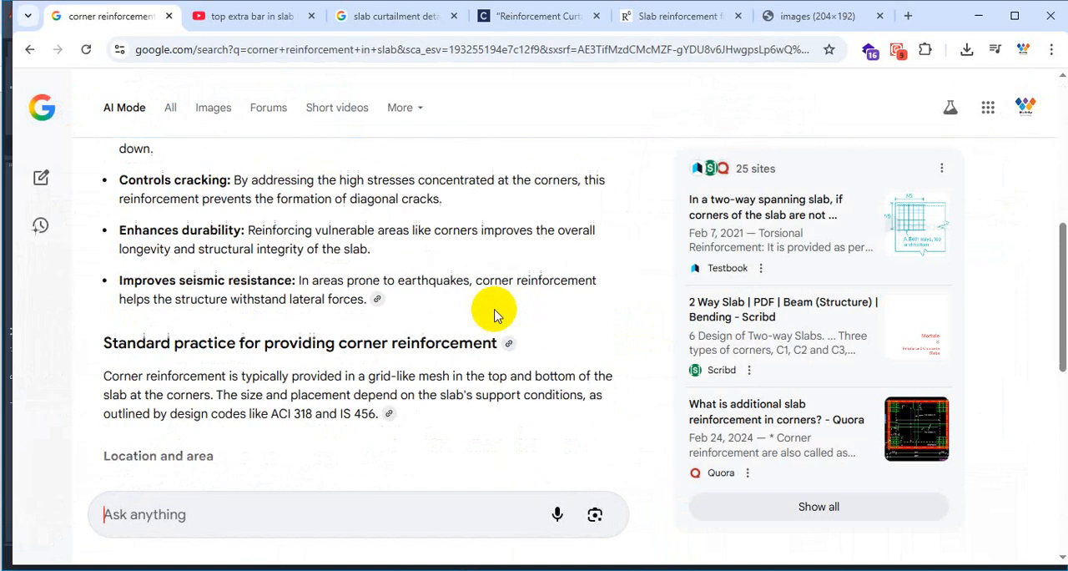
scroll(493, 311, "up", 6)
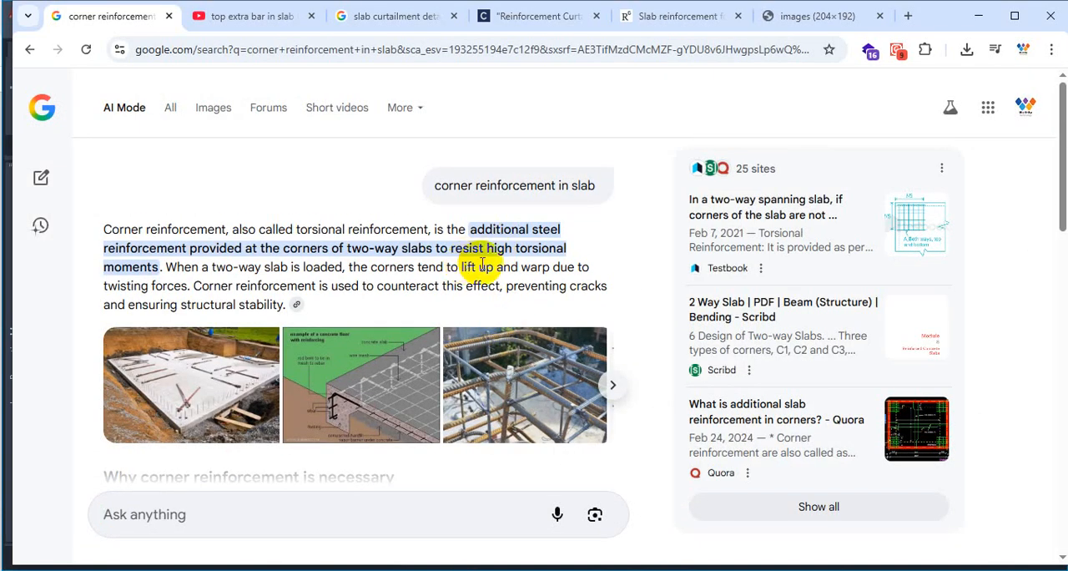
scroll(421, 367, "down", 10)
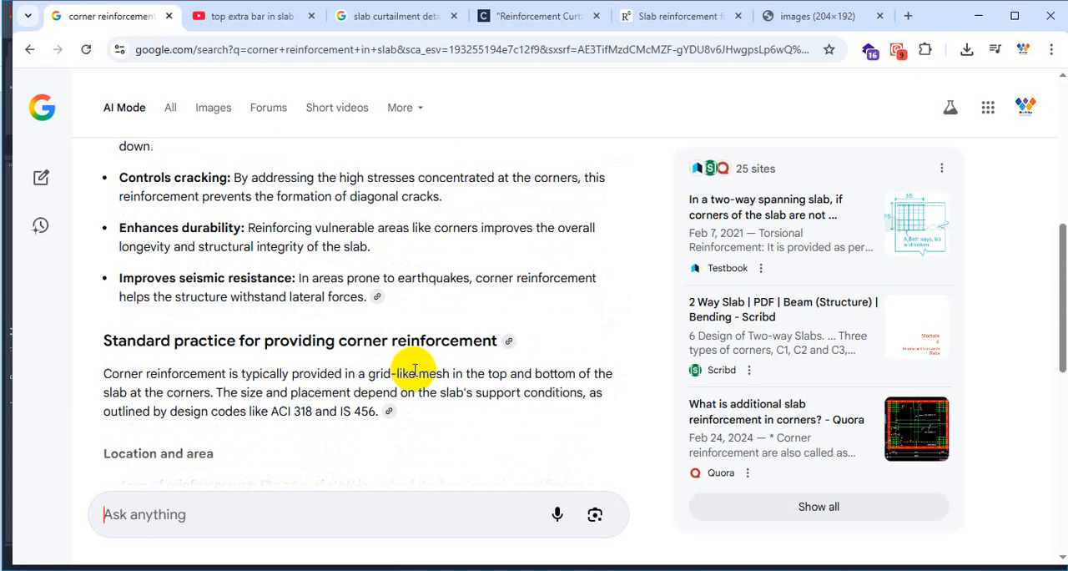
scroll(414, 373, "down", 1)
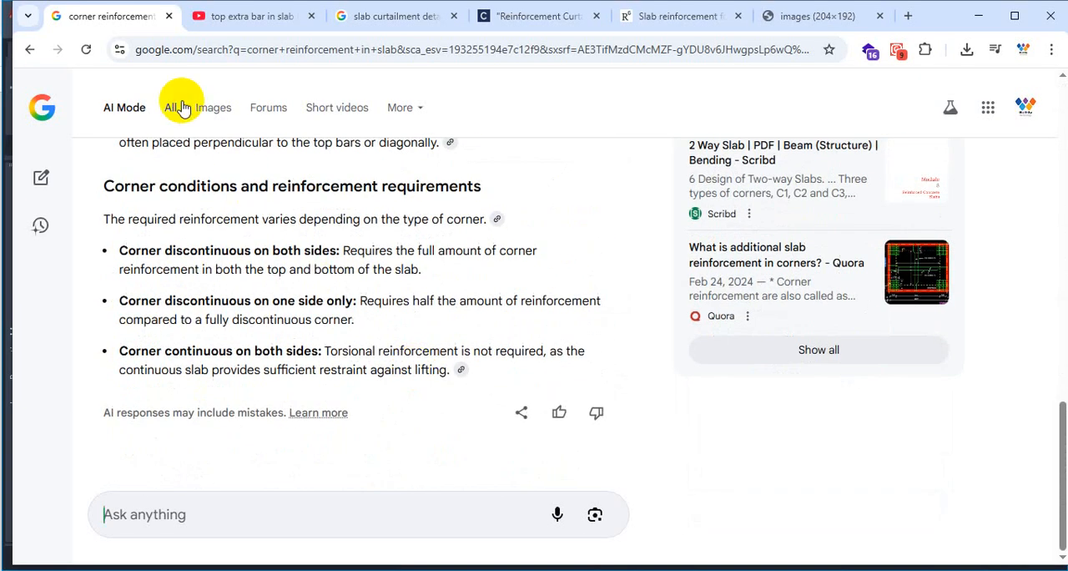
Return to the image results for corner reinforcement in slab and open the Reinforced Concrete Design picture showing U-shaped 4-#8 corner bars.
left_click(215, 108)
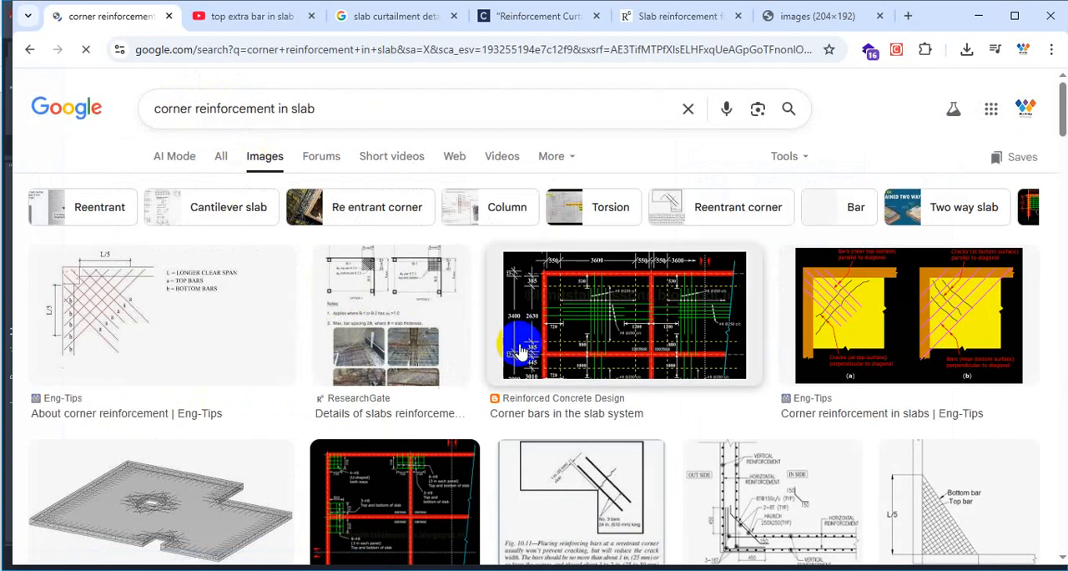
scroll(469, 305, "down", 1)
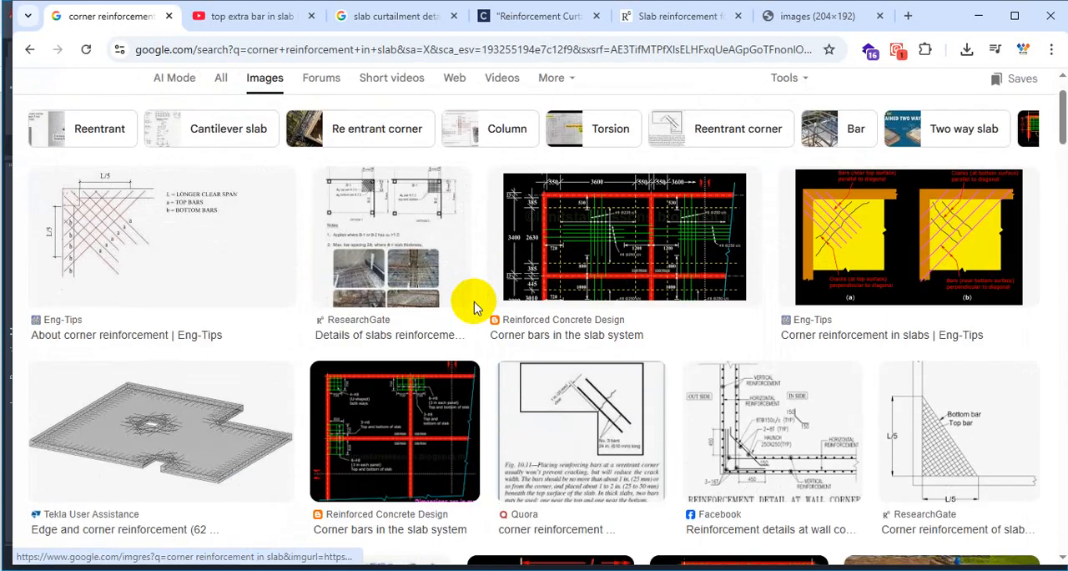
left_click(408, 421)
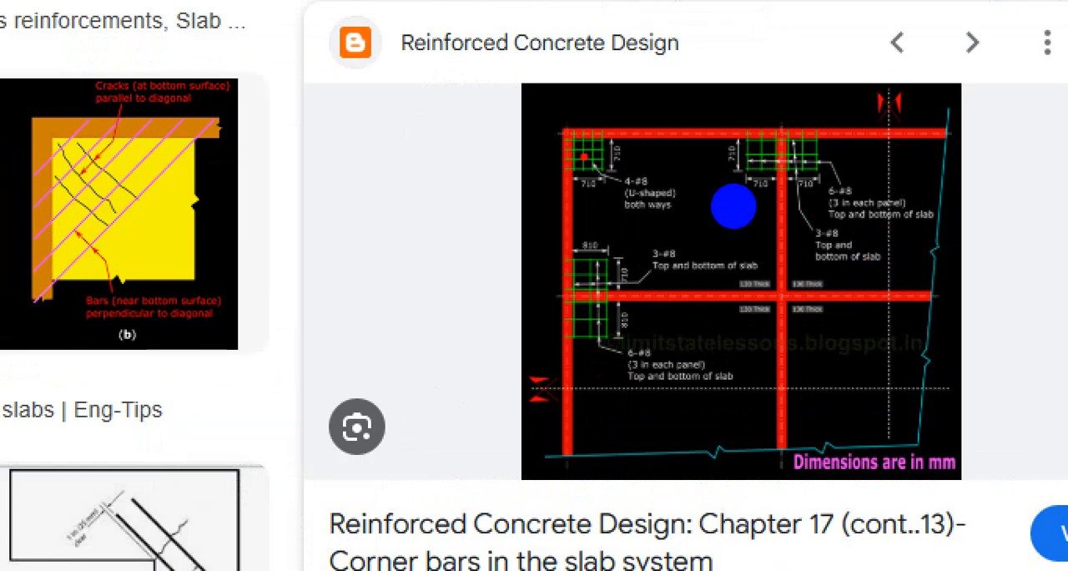
Circle in red the corner bar mesh, the two edge-beam junction meshes and the interior beam crossing on the slab plan.
mouse_move(572, 110)
left_mouse_down()
mouse_move(534, 185)
mouse_move(579, 113)
left_mouse_up()
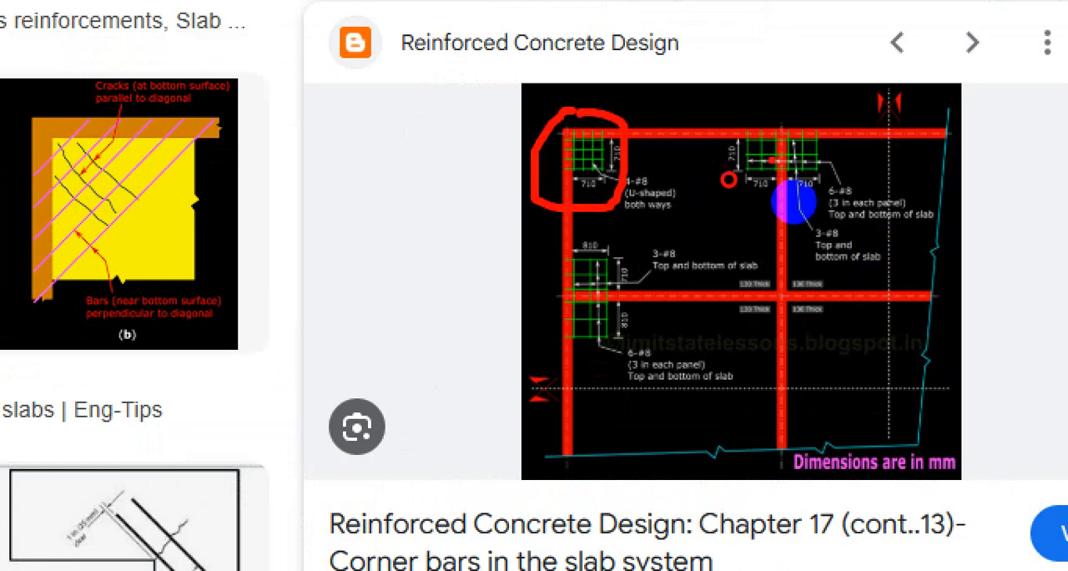
mouse_move(770, 104)
left_mouse_down()
mouse_move(746, 148)
mouse_move(788, 157)
left_mouse_up()
left_click_drag(598, 267, 603, 270)
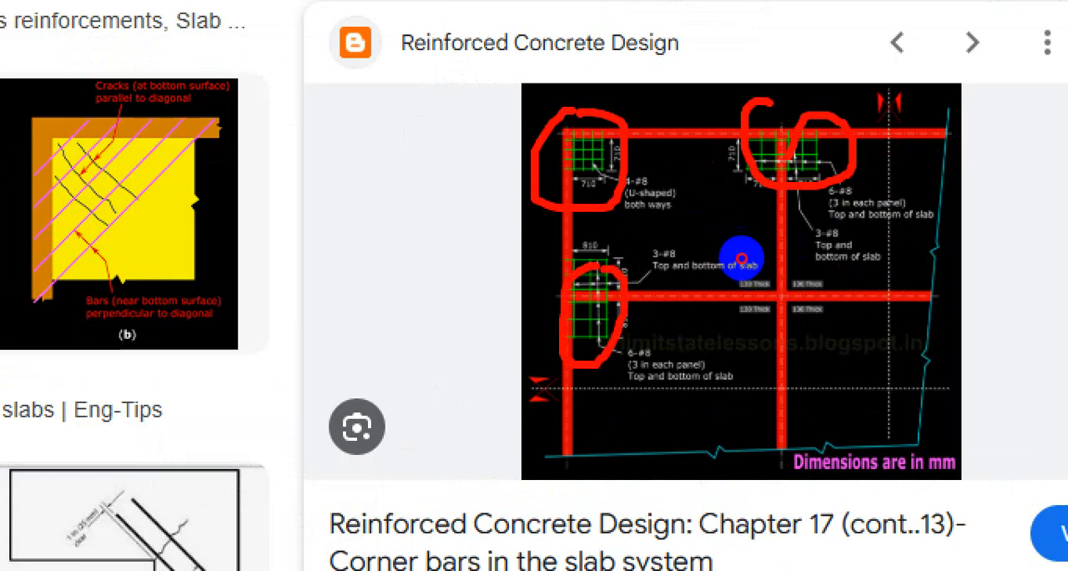
mouse_move(780, 244)
left_mouse_down()
mouse_move(710, 316)
mouse_move(829, 245)
left_mouse_up()
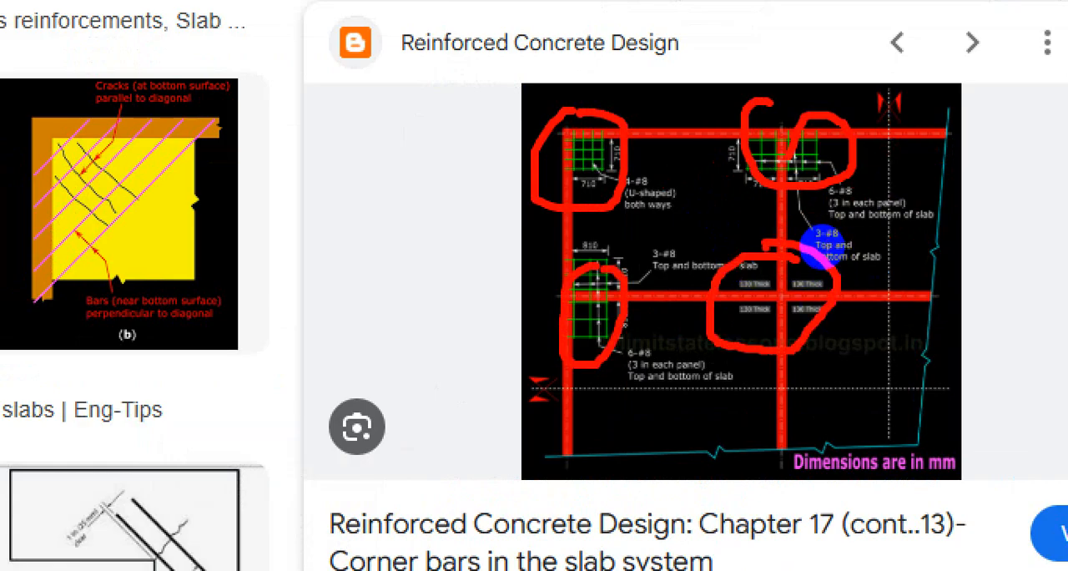
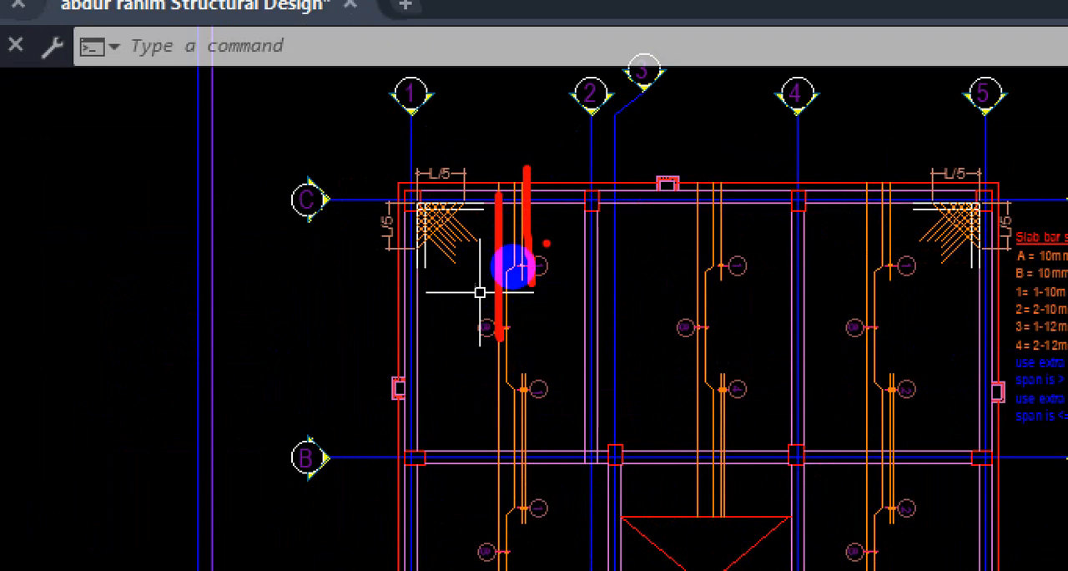
Mark in red the slab bars and span between grids C and B beside grid 1, and circle the corner mesh.
left_click_drag(496, 200, 488, 427)
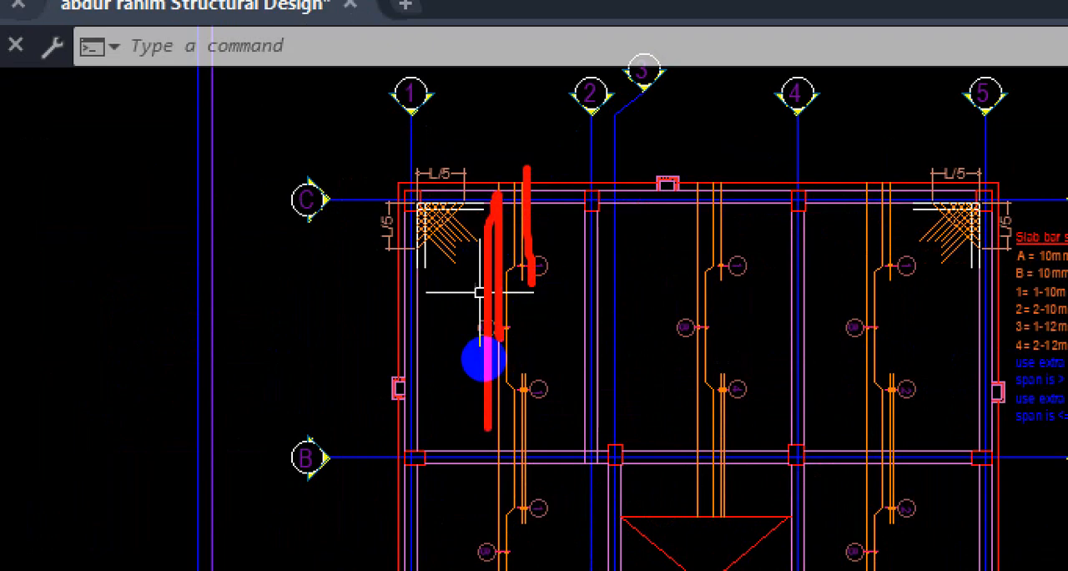
left_click_drag(500, 198, 524, 343)
left_click_drag(429, 180, 426, 434)
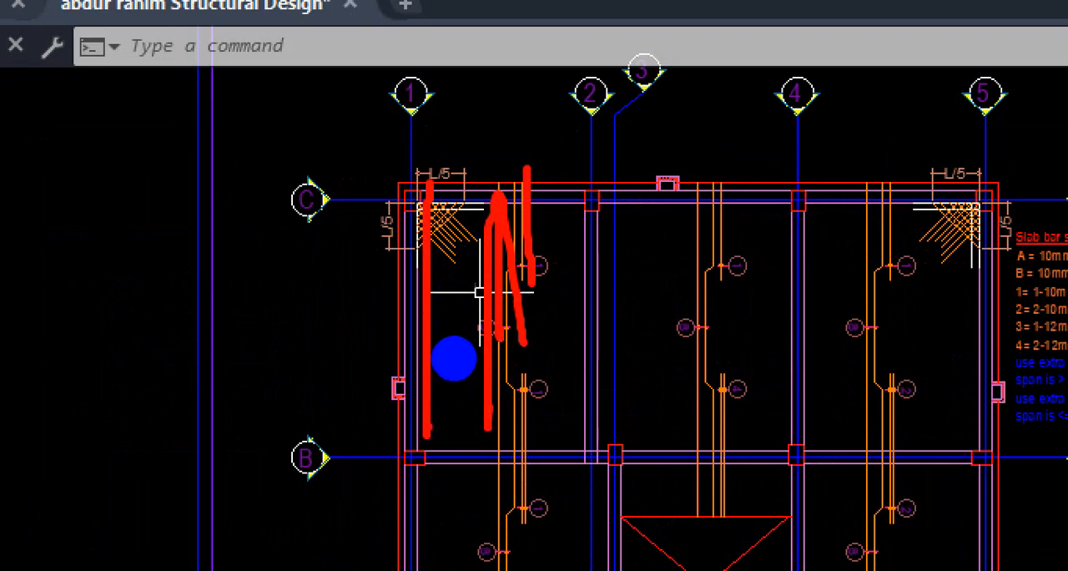
mouse_move(415, 173)
left_mouse_down()
mouse_move(450, 173)
mouse_move(434, 180)
left_mouse_up()
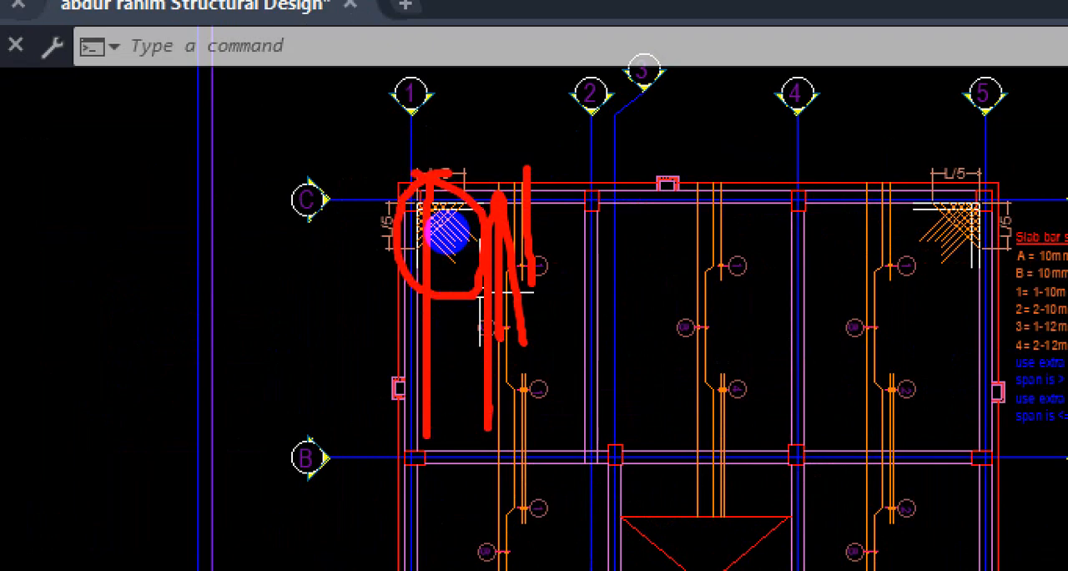
key("Escape")
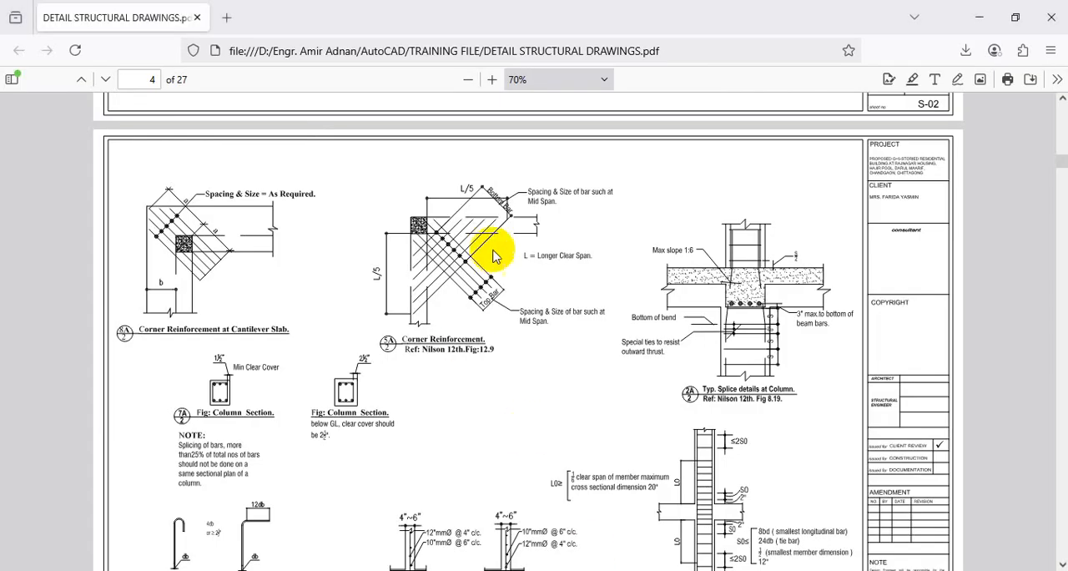
In the PDF corner reinforcement detail, box the note "L = Longer Clear Span" in red and draw the span line out from the column.
key("ctrl+1")
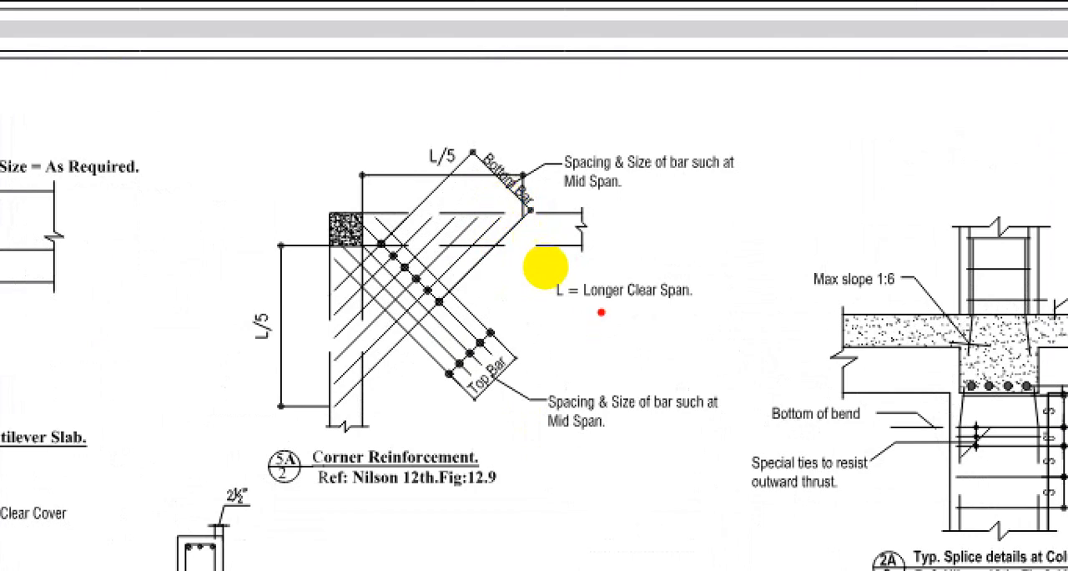
mouse_move(599, 267)
left_mouse_down()
mouse_move(603, 233)
mouse_move(521, 238)
left_mouse_up()
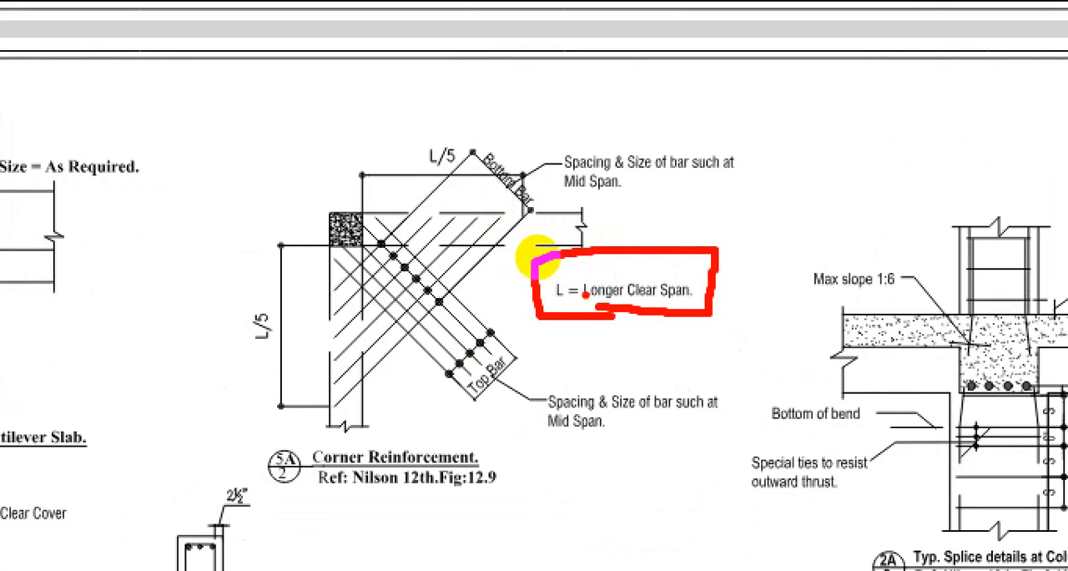
left_click_drag(536, 245, 526, 286)
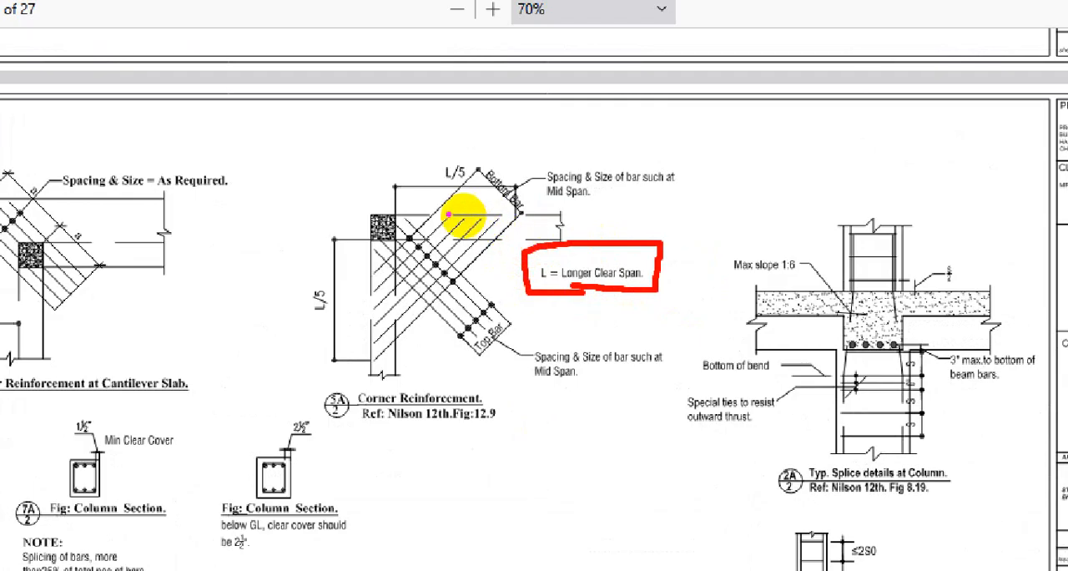
mouse_move(404, 213)
left_mouse_down()
mouse_move(776, 205)
mouse_move(776, 231)
left_mouse_up()
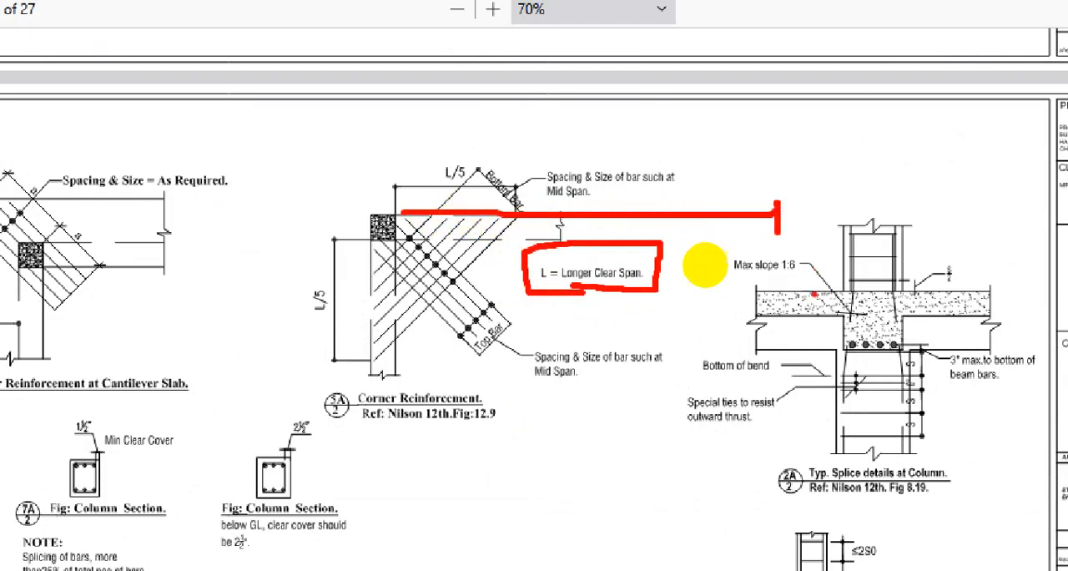
key("Escape")
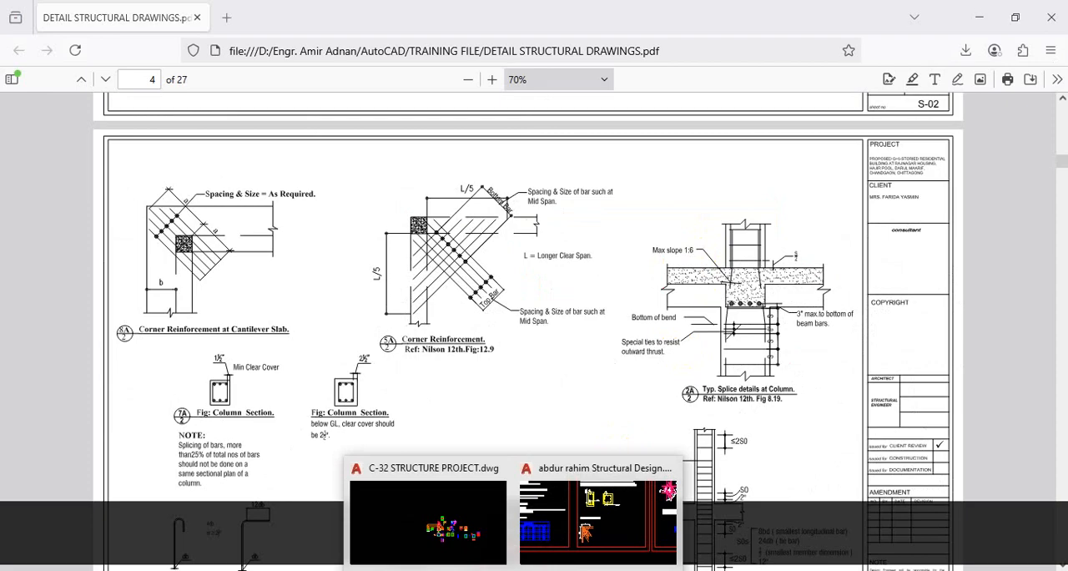
Switch to the structural design drawing in AutoCAD and trace in red the slab span along grid 5 from C to B.
left_click(582, 507)
scroll(606, 329, "up", 6)
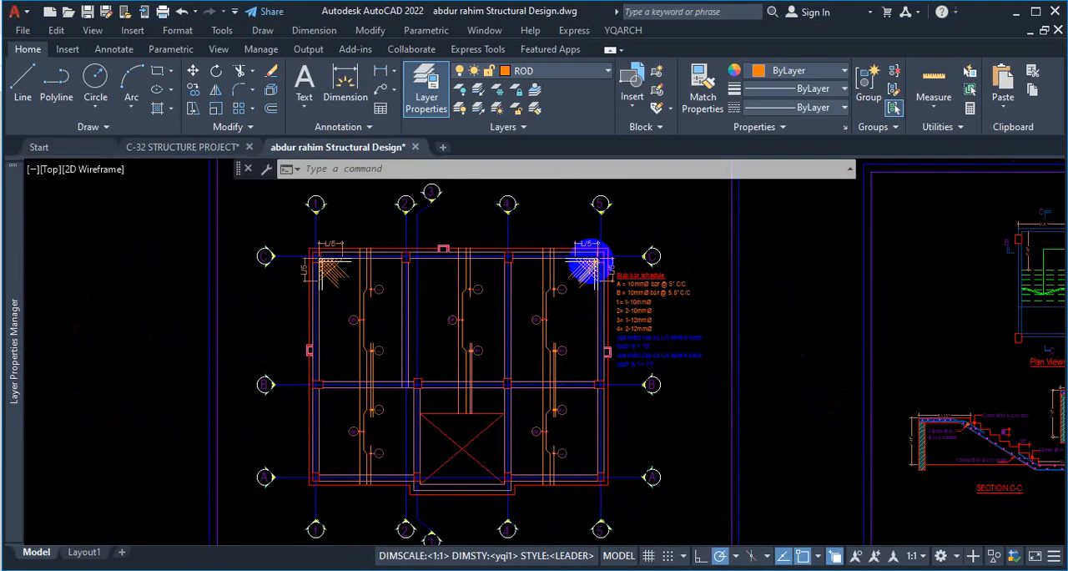
key("ctrl")
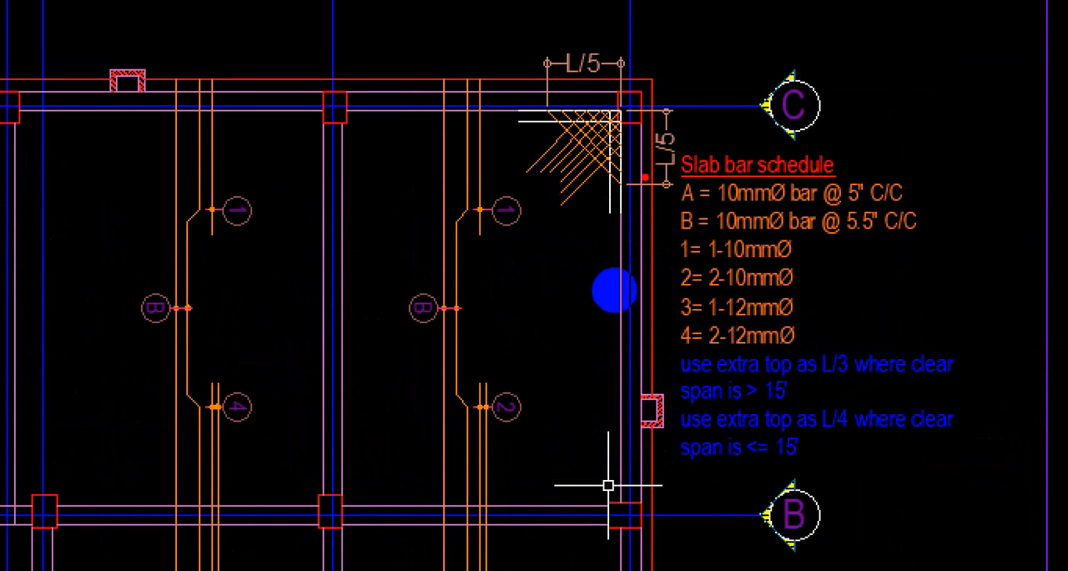
left_click_drag(630, 115, 671, 504)
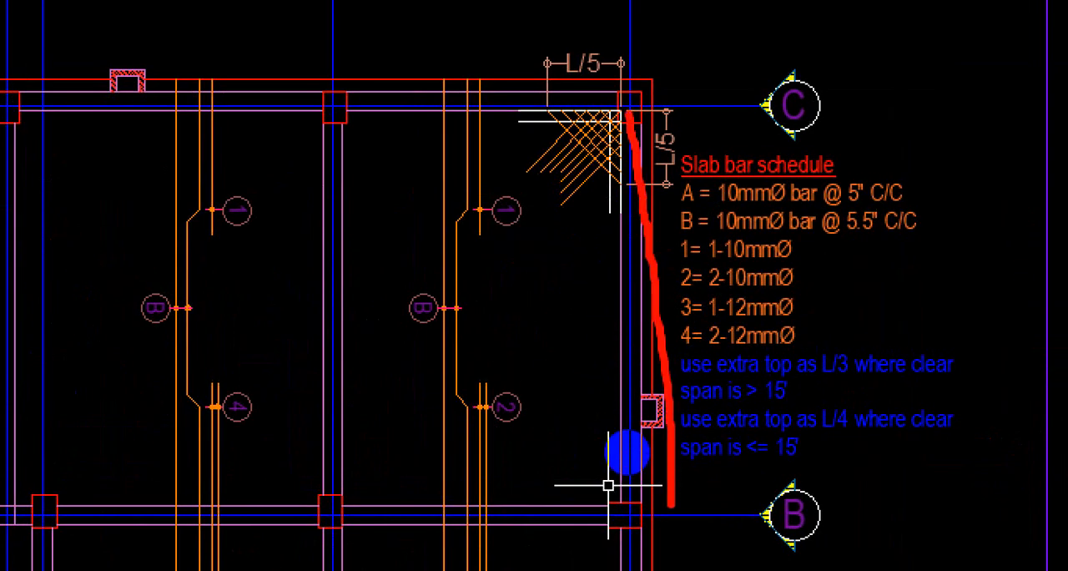
key("ctrl+1")
key("Escape")
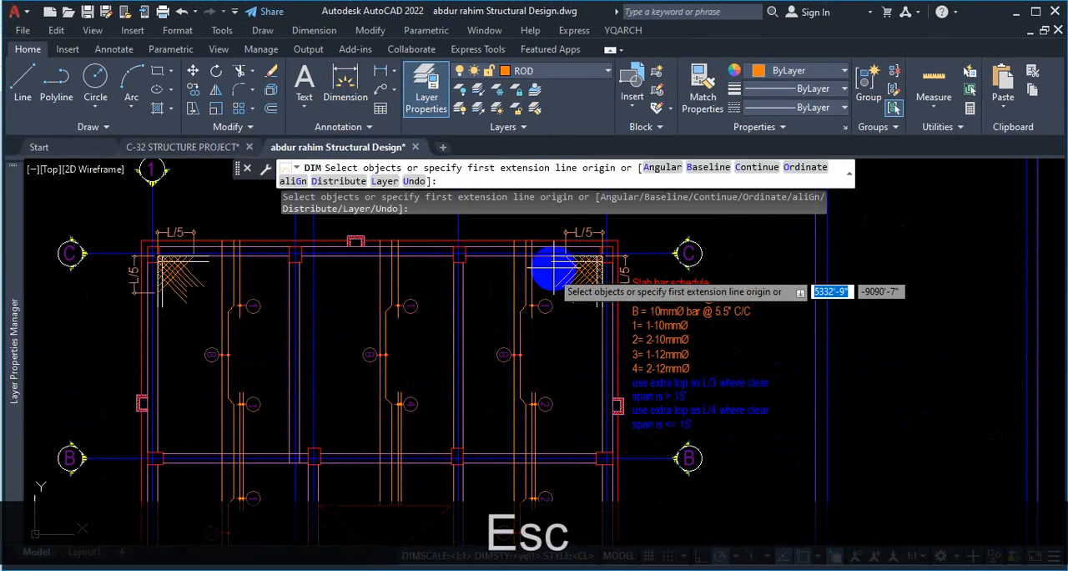
Dimension the clear span of the slab panel between the grid C and grid B beams, beside grid 5.
scroll(554, 265, "up", 5)
left_click(490, 253)
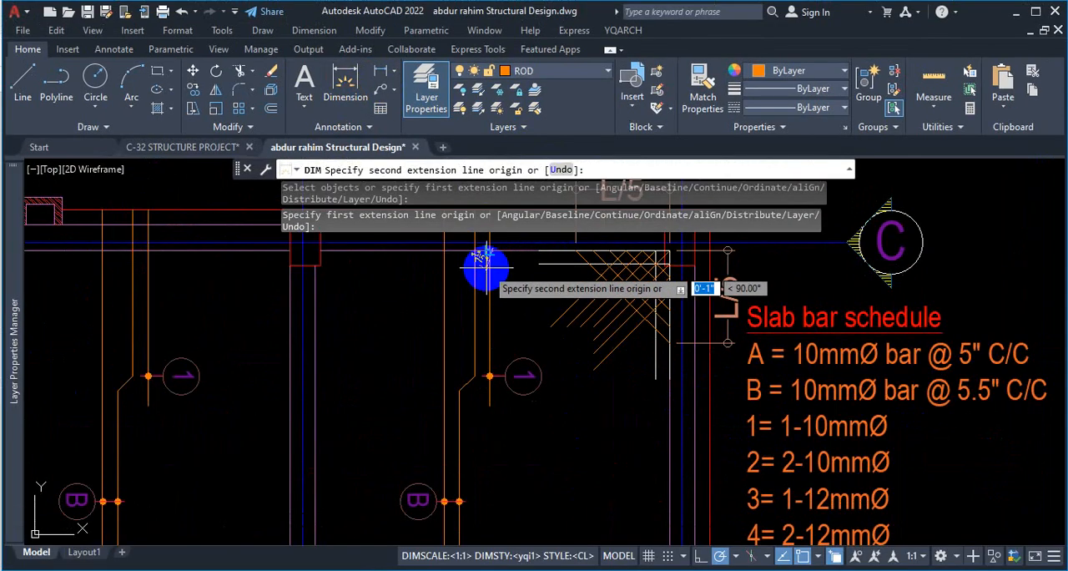
scroll(467, 430, "down", 3)
scroll(490, 501, "up", 3)
left_click(492, 482)
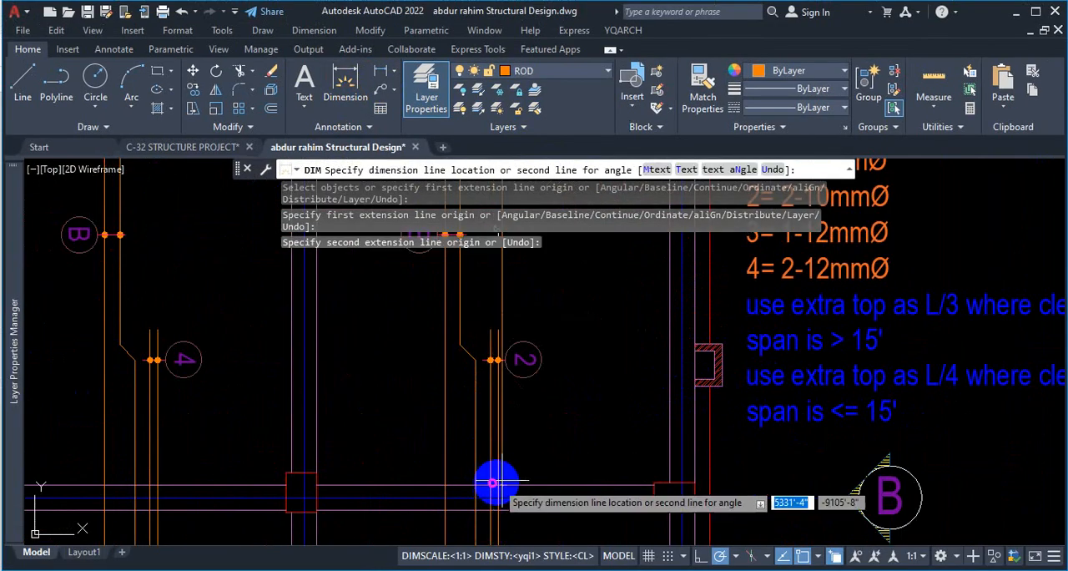
left_click(558, 443)
scroll(572, 392, "up", 5)
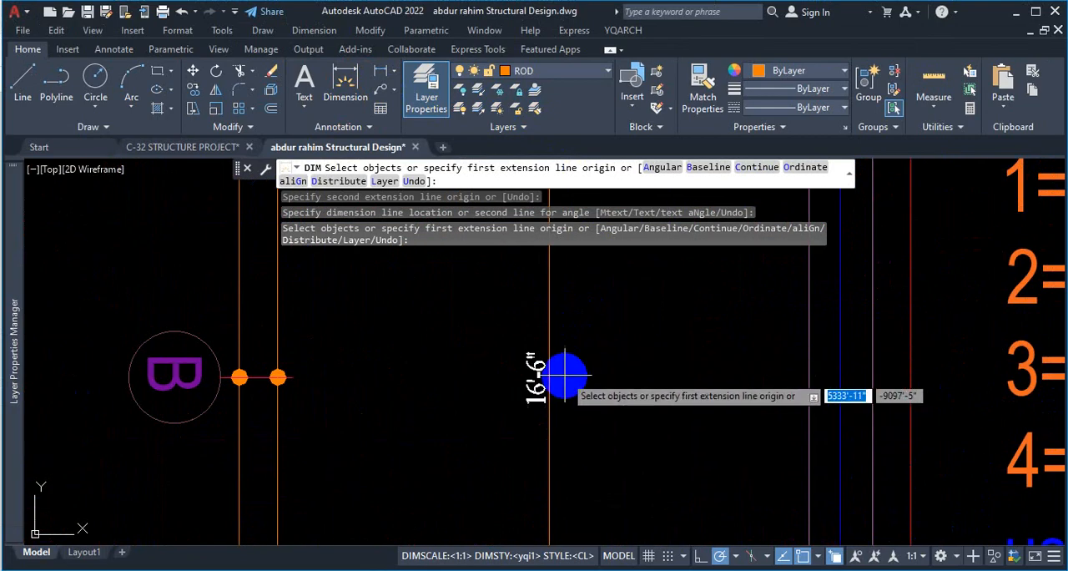
scroll(564, 377, "down", 4)
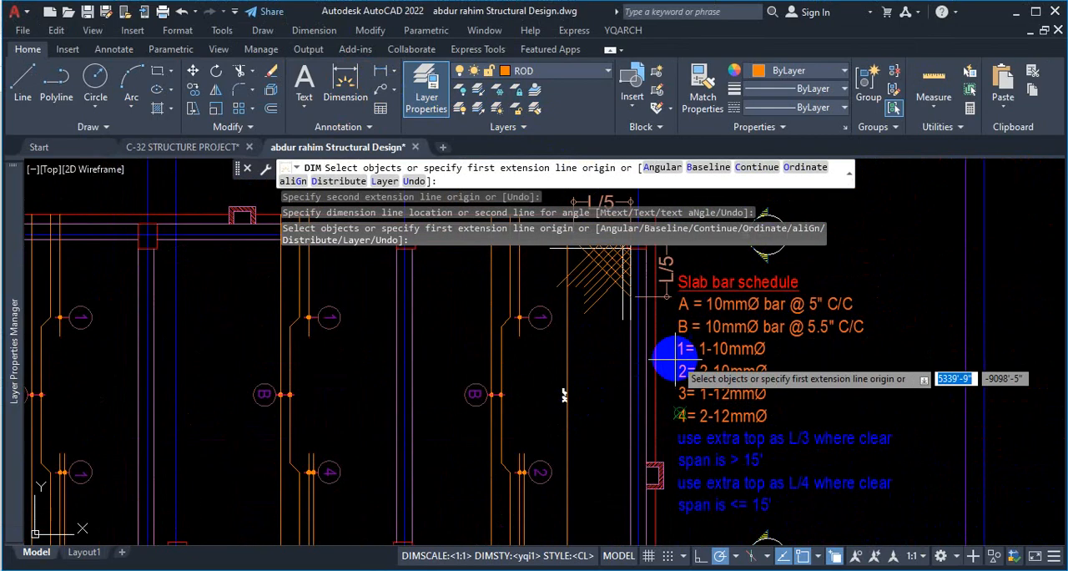
Mark in red the L/5 length down from corner C-5 and sketch diagonal bars across the corner mesh.
key("ctrl+1")
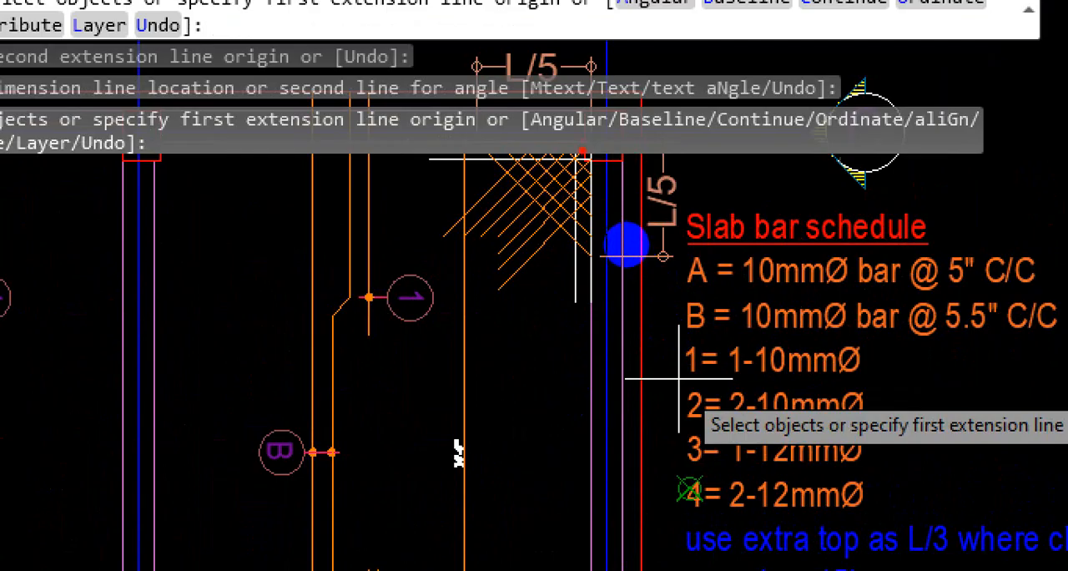
mouse_move(622, 148)
left_mouse_down()
mouse_move(615, 398)
mouse_move(653, 398)
left_mouse_up()
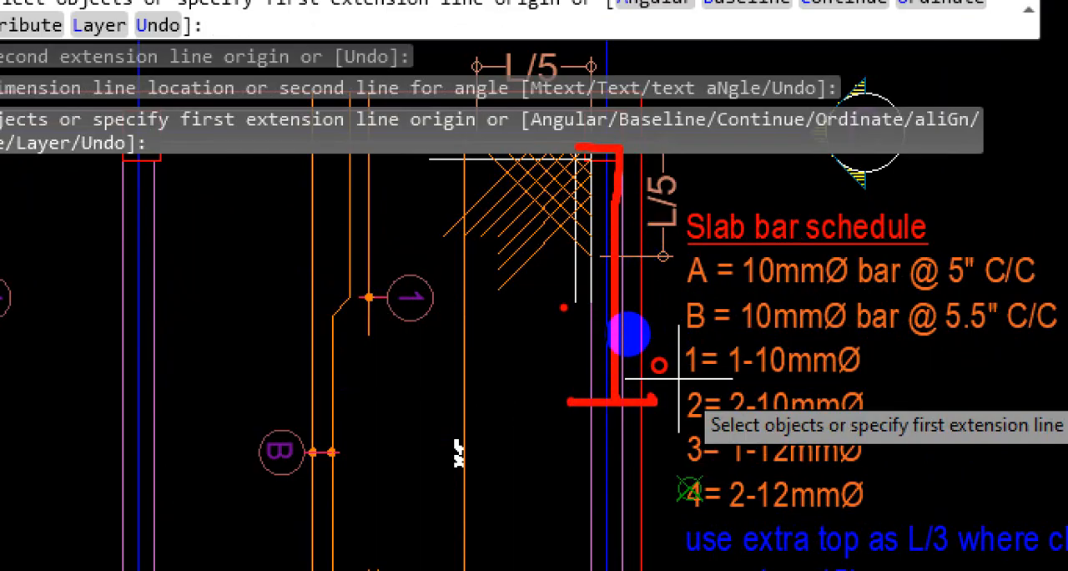
left_click_drag(470, 152, 611, 265)
left_click_drag(549, 148, 641, 273)
left_click_drag(407, 178, 634, 368)
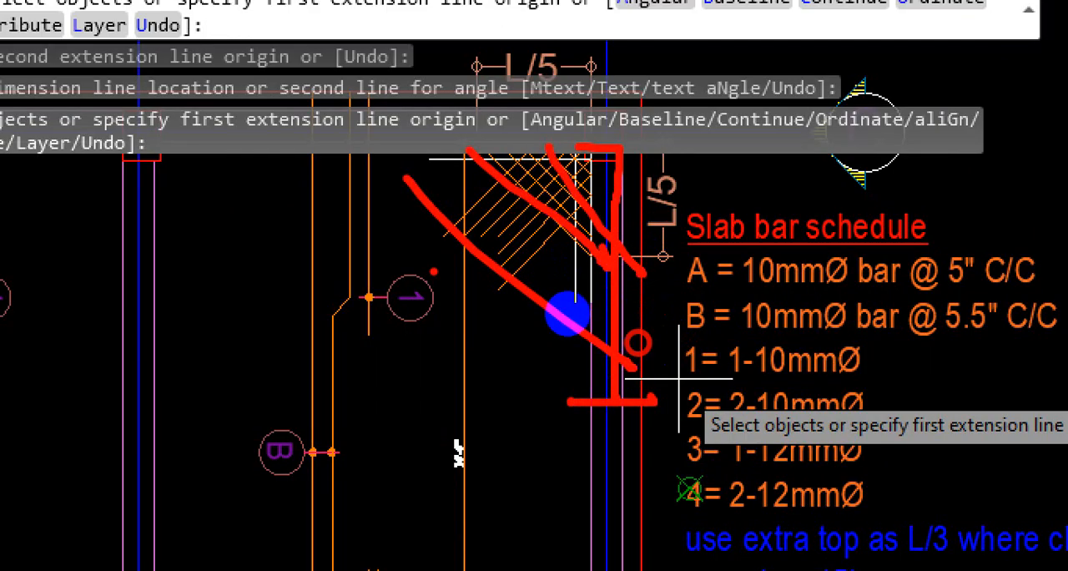
left_click_drag(415, 246, 552, 381)
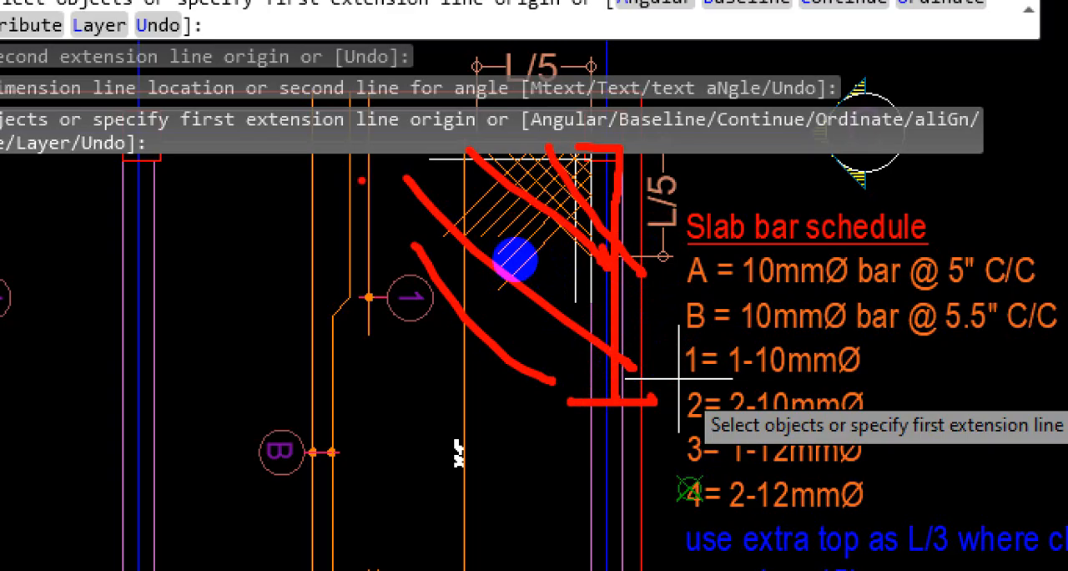
mouse_move(492, 126)
left_mouse_down()
mouse_move(258, 111)
mouse_move(247, 88)
left_mouse_up()
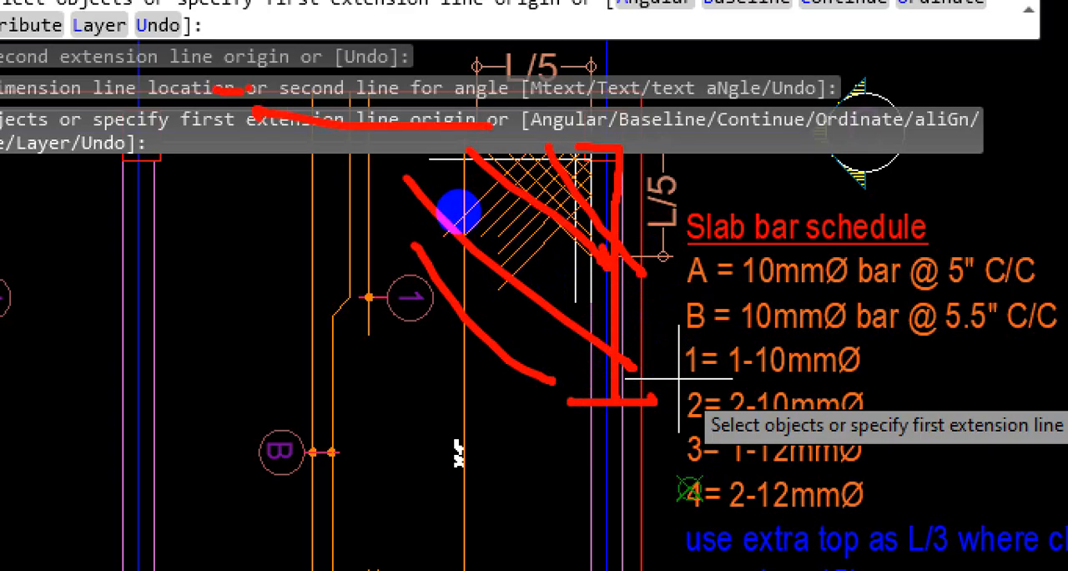
left_click_drag(653, 120, 660, 352)
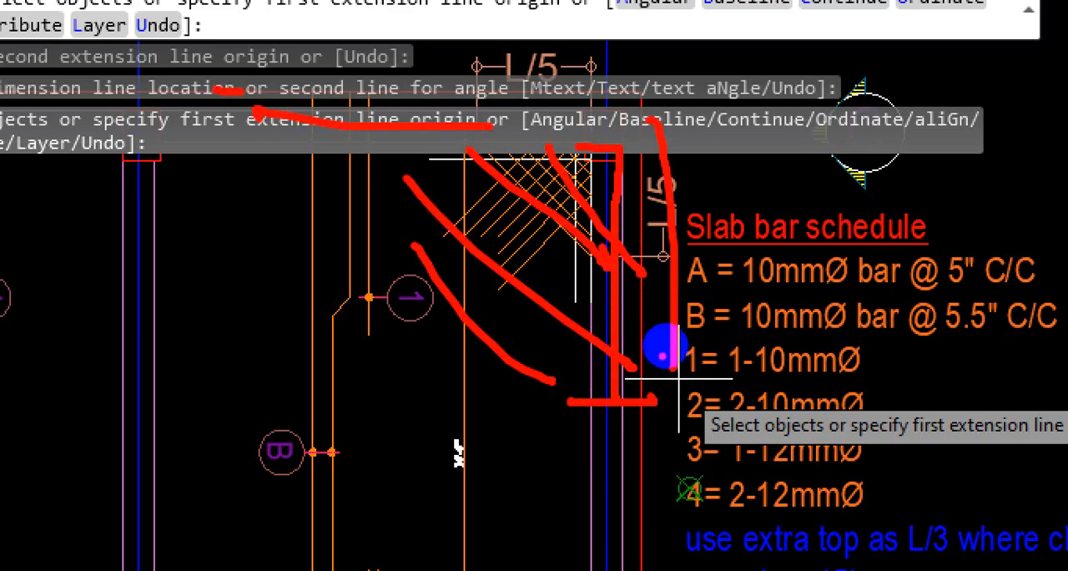
key("Escape")
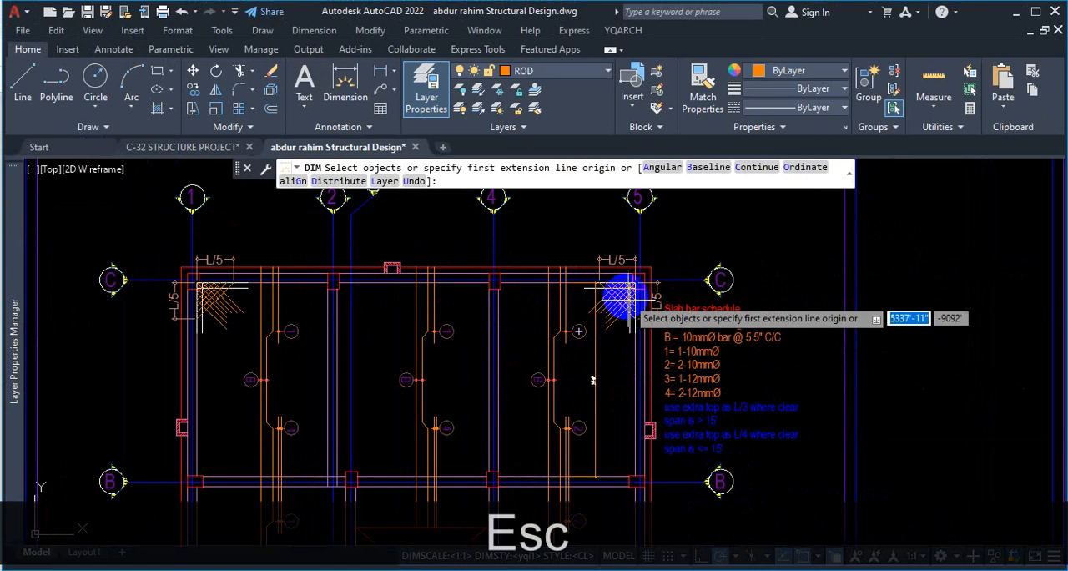
Measure the slab panel's clear width along grid C between the columns on grids 4 and 5.
scroll(649, 288, "up", 3)
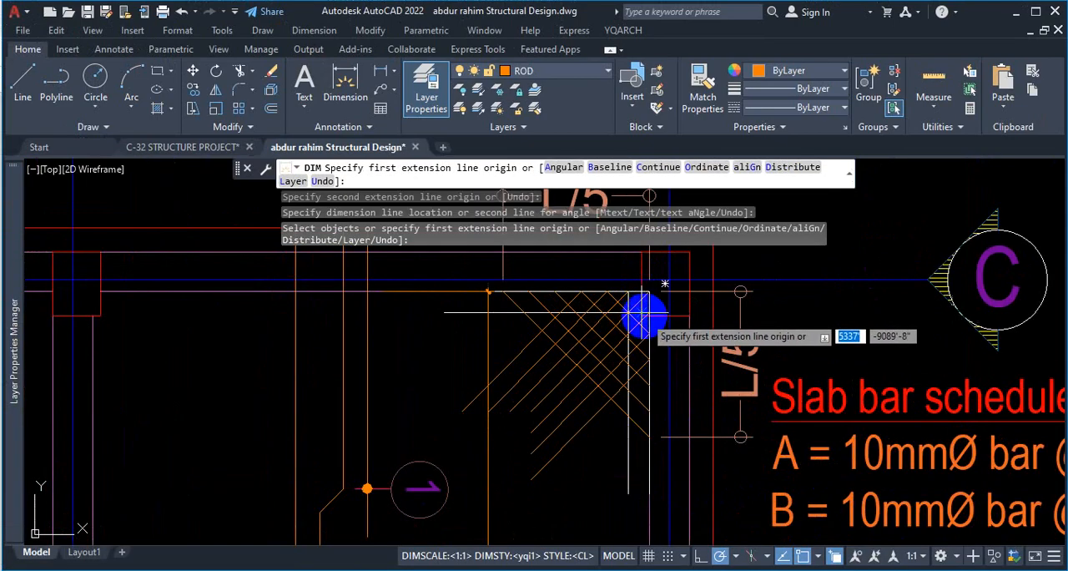
left_click(645, 315)
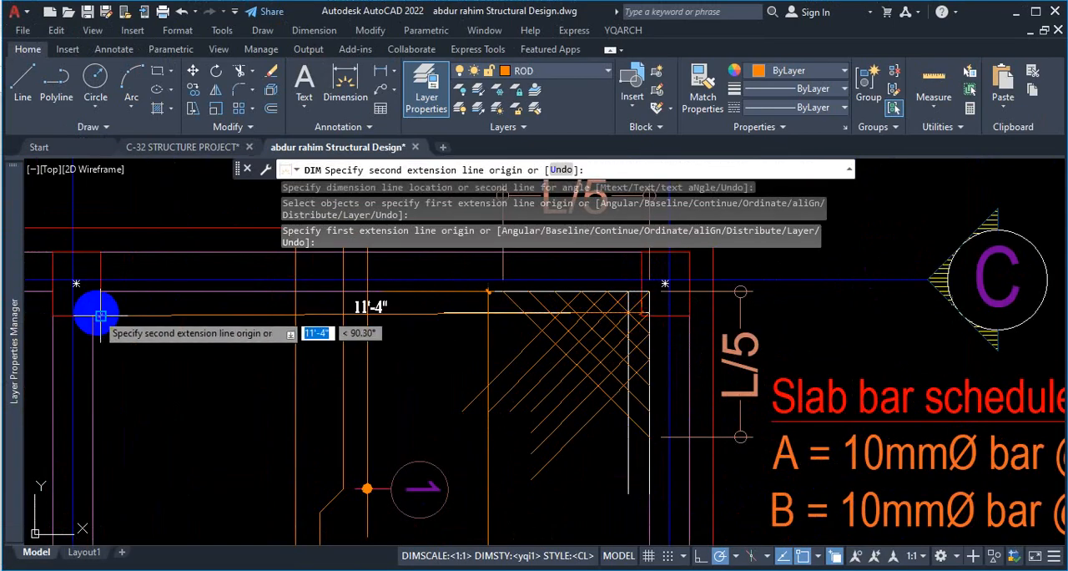
key("Escape")
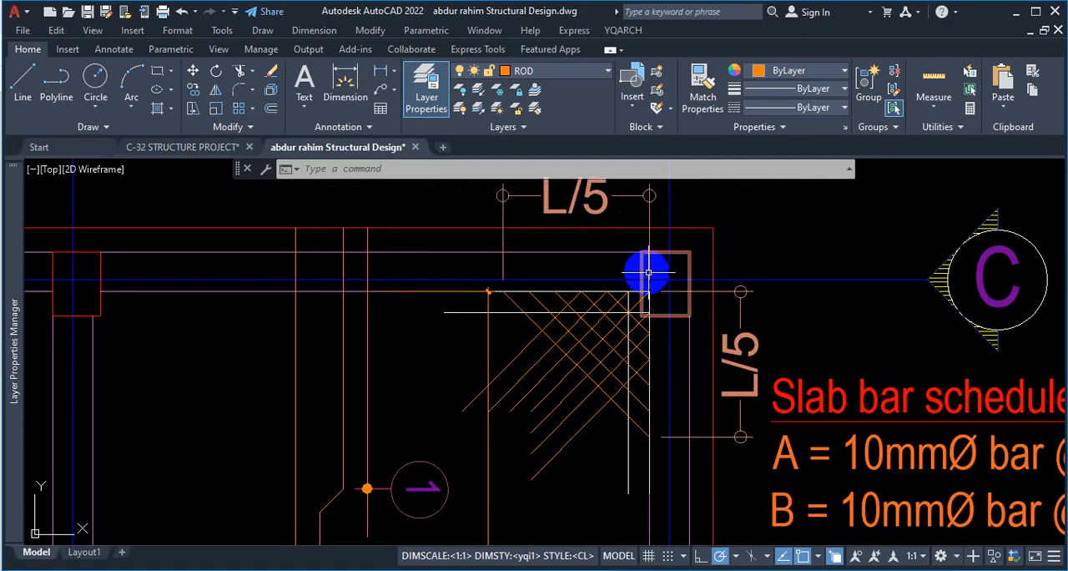
Sketch red diagonal, vertical and horizontal bar lines over the corner mesh at C-5 to compare bar directions.
scroll(667, 280, "down", 5)
scroll(691, 303, "up", 5)
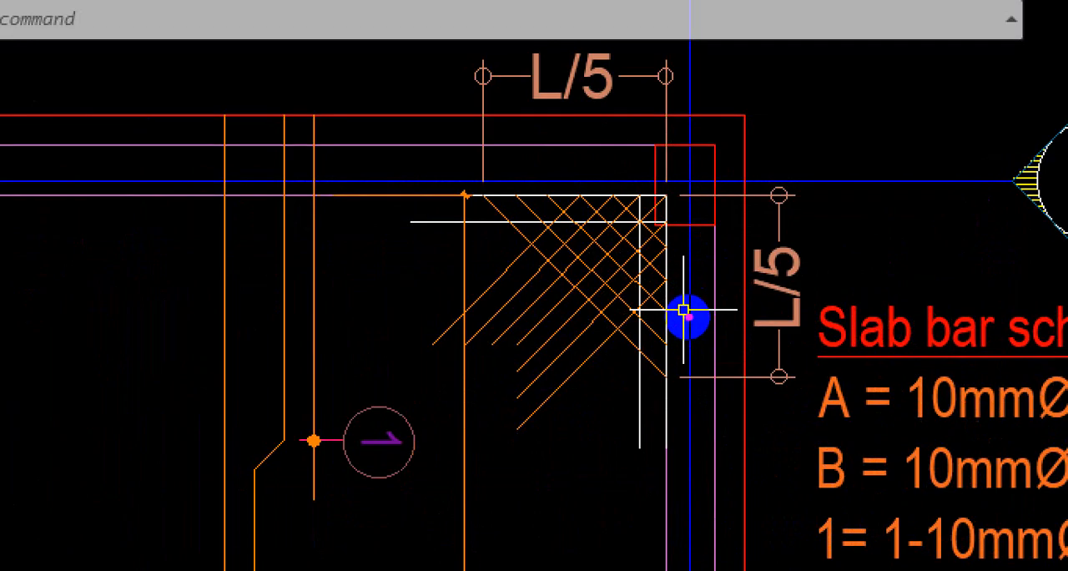
left_click(688, 317)
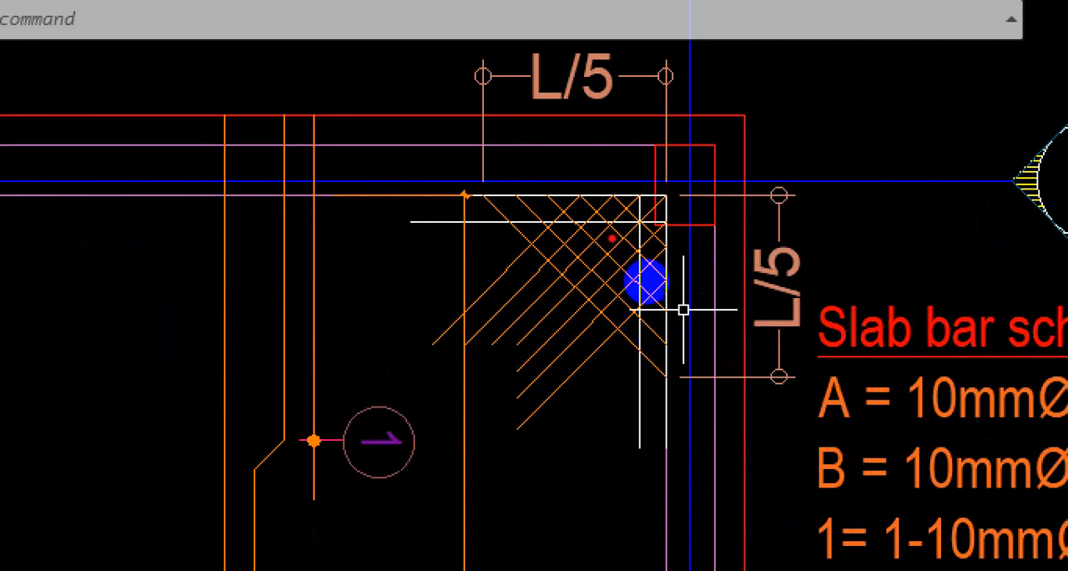
left_click_drag(632, 212, 543, 346)
left_click_drag(629, 252, 571, 364)
left_click_drag(553, 178, 544, 351)
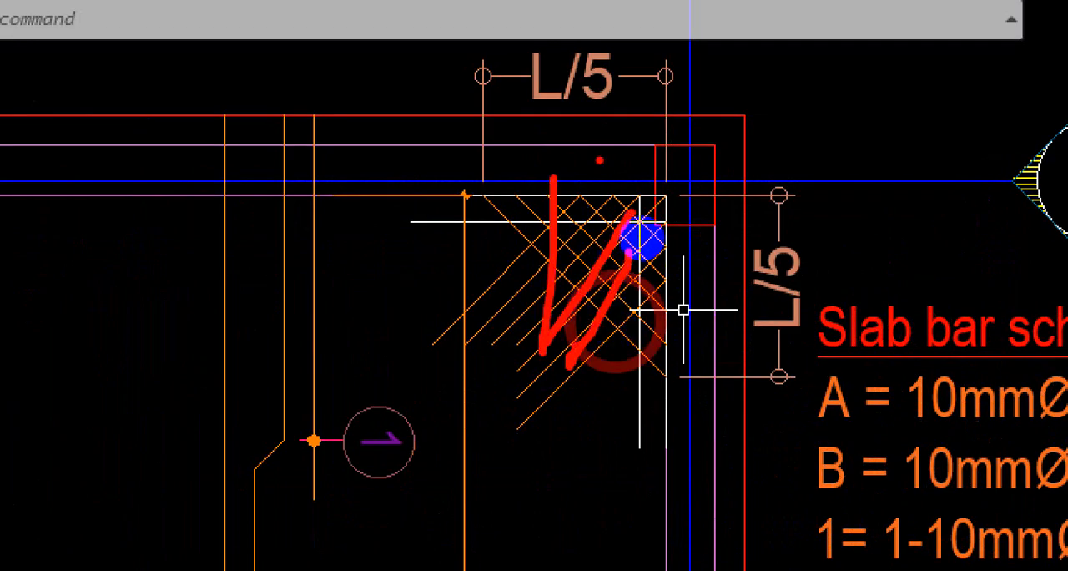
left_click_drag(602, 217, 594, 380)
left_click_drag(434, 291, 651, 244)
left_click_drag(484, 302, 709, 289)
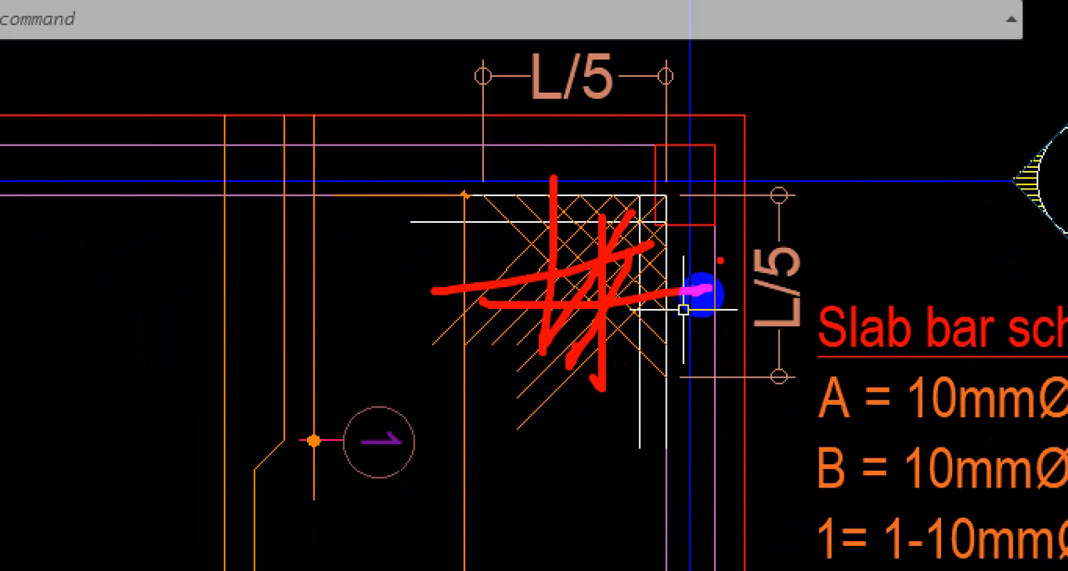
left_click_drag(649, 211, 510, 278)
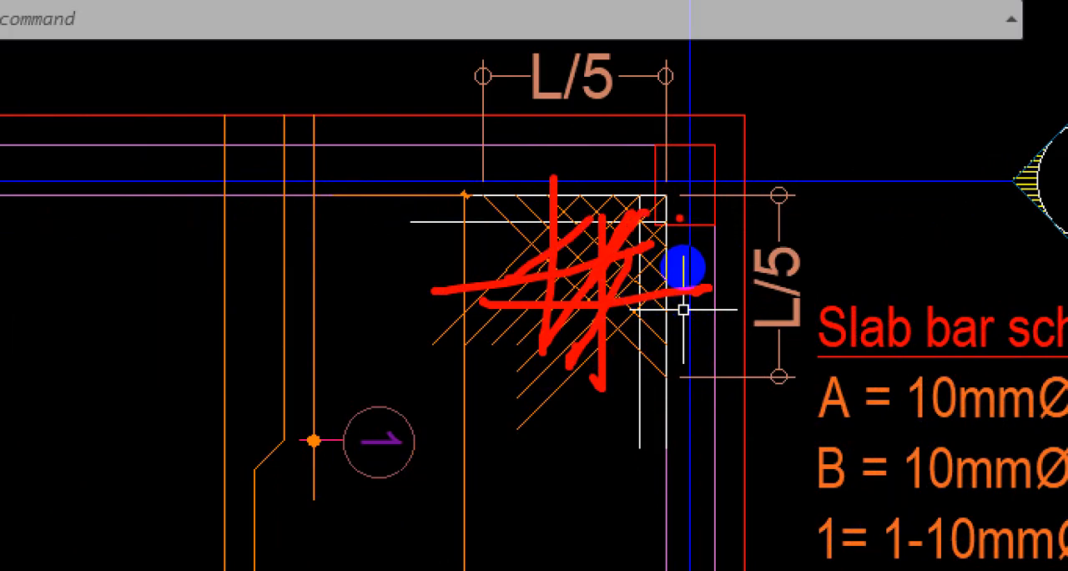
key("Escape")
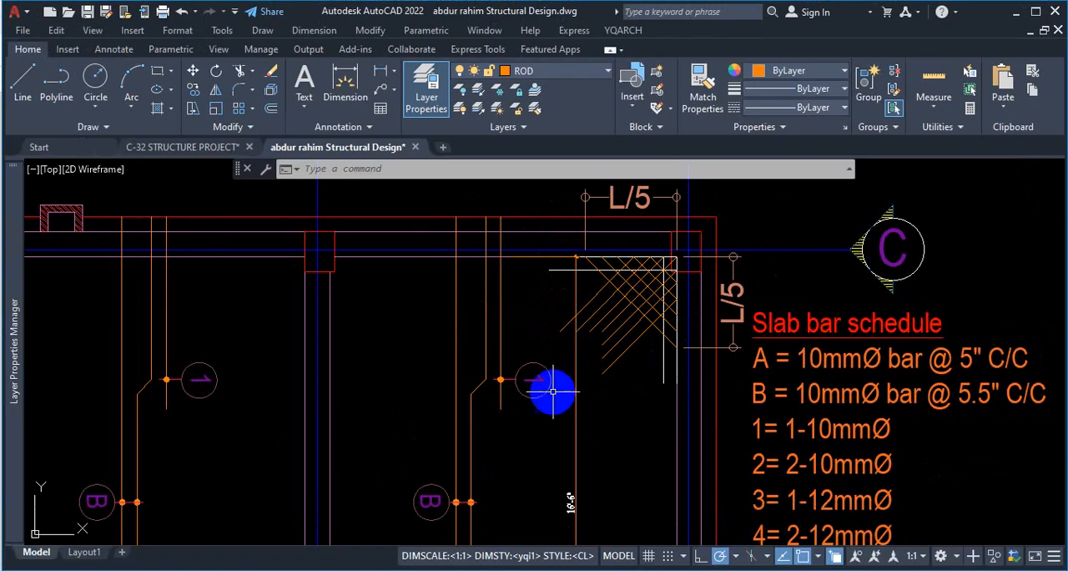
Redraw in red a diagonal bar cross over the C-5 corner mesh and overlay vertical and horizontal bars on it.
key("ctrl+1")
left_click(640, 284)
mouse_move(641, 244)
left_mouse_down()
mouse_move(560, 298)
mouse_move(514, 350)
left_mouse_up()
left_click_drag(566, 239, 622, 322)
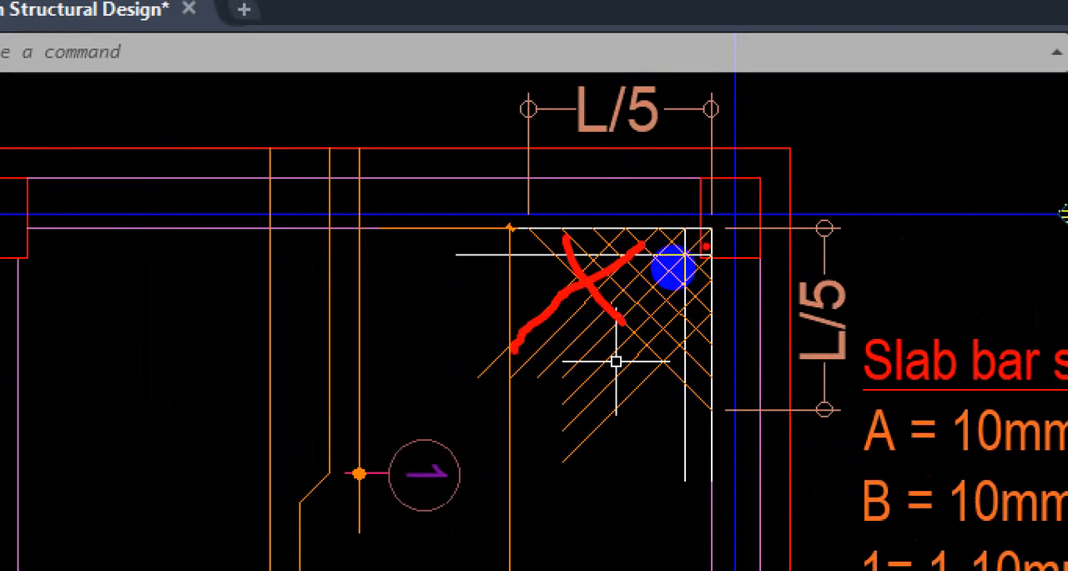
left_click_drag(711, 198, 699, 359)
left_click_drag(640, 174, 653, 380)
left_click_drag(540, 252, 686, 249)
left_click_drag(624, 292, 672, 287)
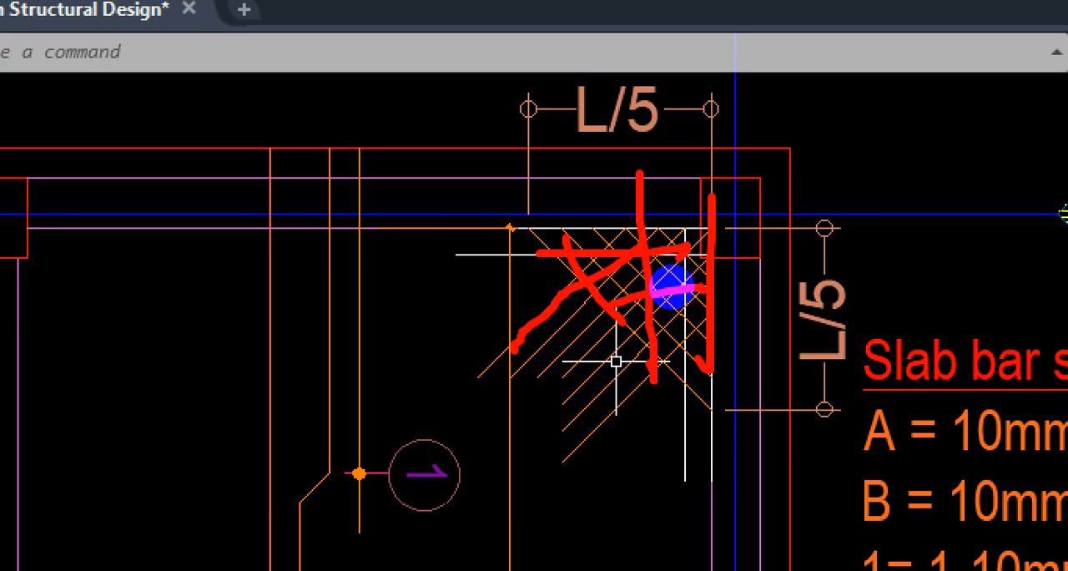
Sketch parallel red diagonal bars across the C-5 corner mesh, clear the markup and inspect the mesh up close.
left_click_drag(498, 228, 697, 394)
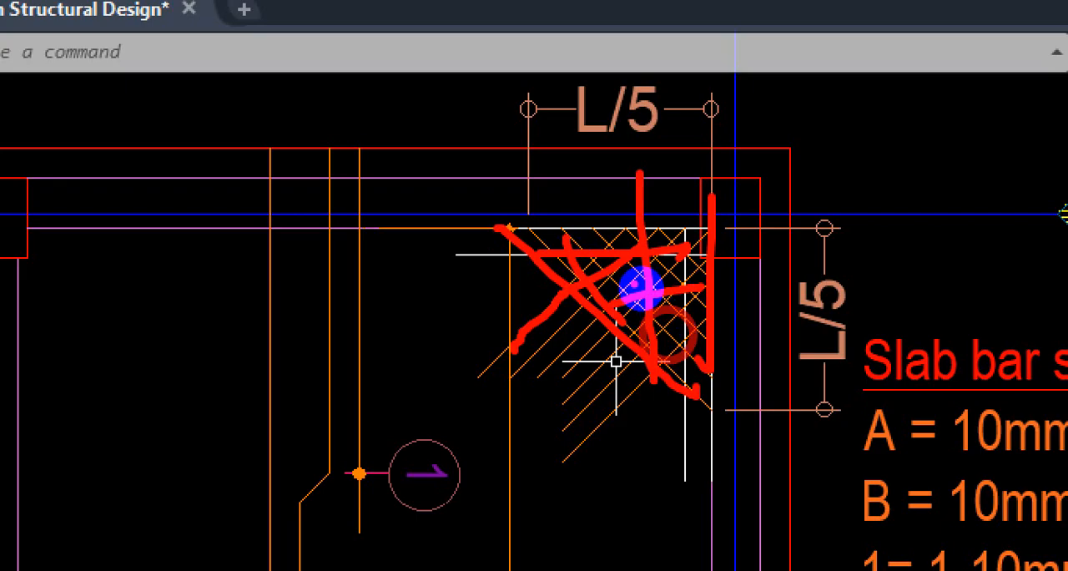
left_click_drag(610, 263, 735, 367)
left_click_drag(636, 214, 715, 297)
left_click_drag(689, 265, 776, 322)
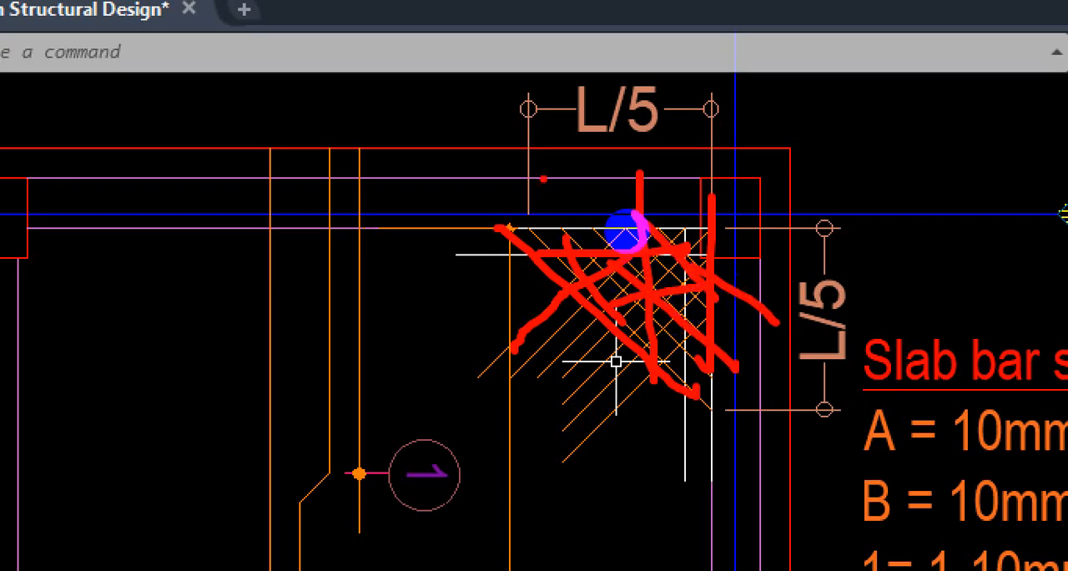
key("Escape")
scroll(761, 315, "up", 5)
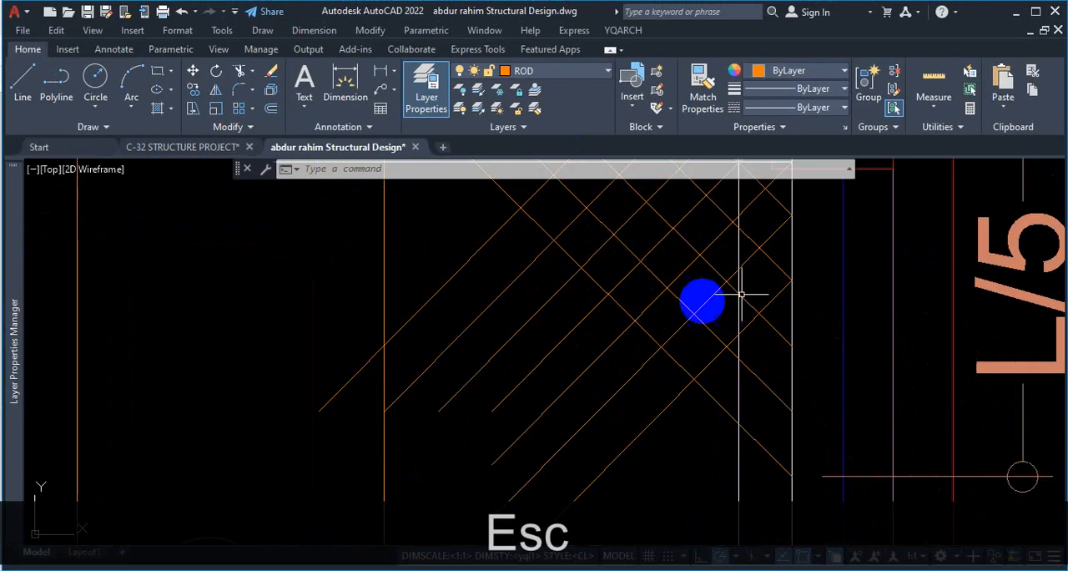
scroll(649, 353, "down", 5)
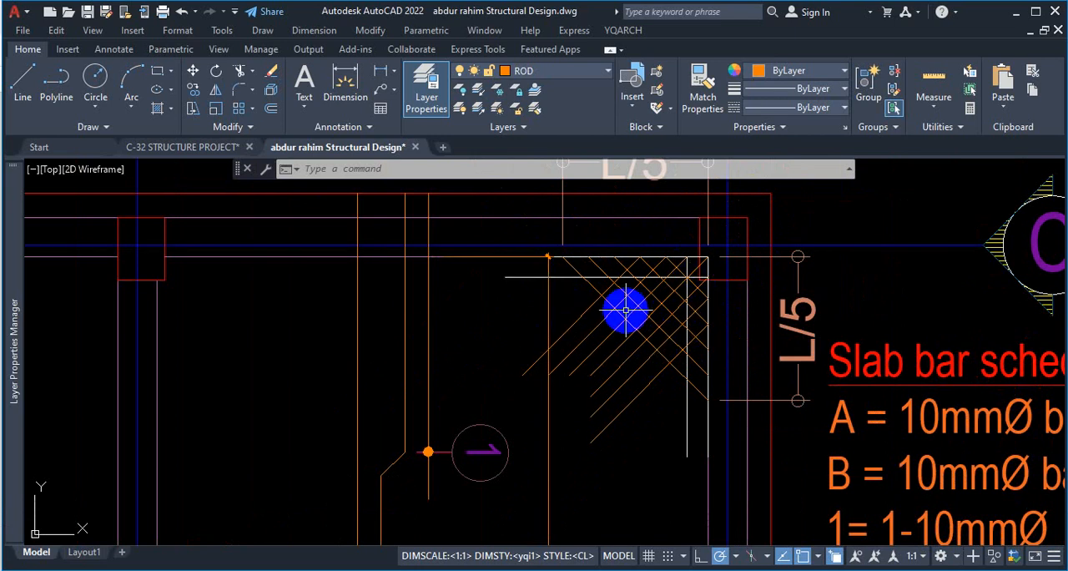
key("Escape")
scroll(667, 342, "down", 6)
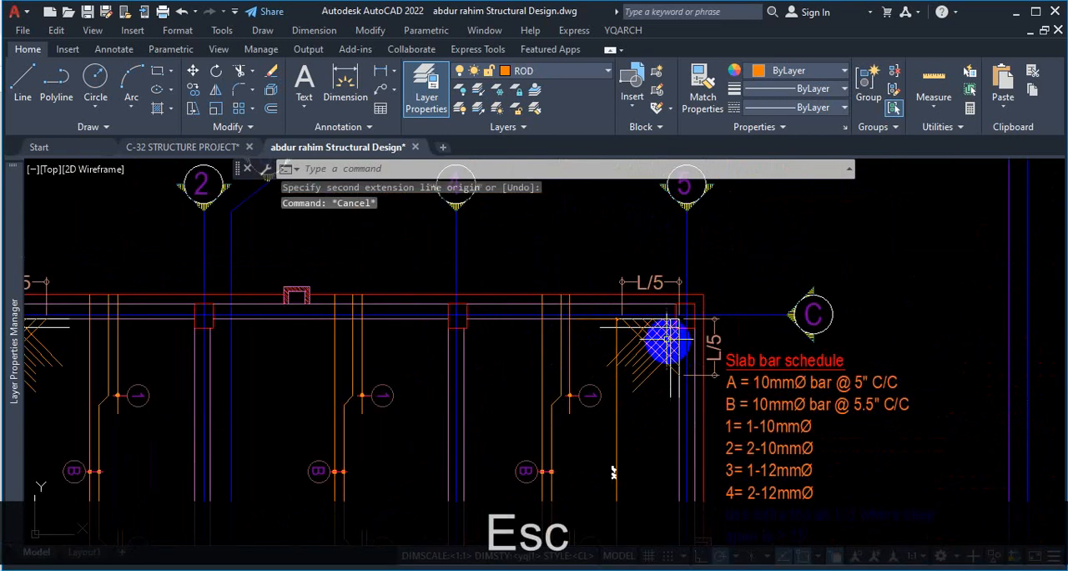
scroll(694, 330, "up", 6)
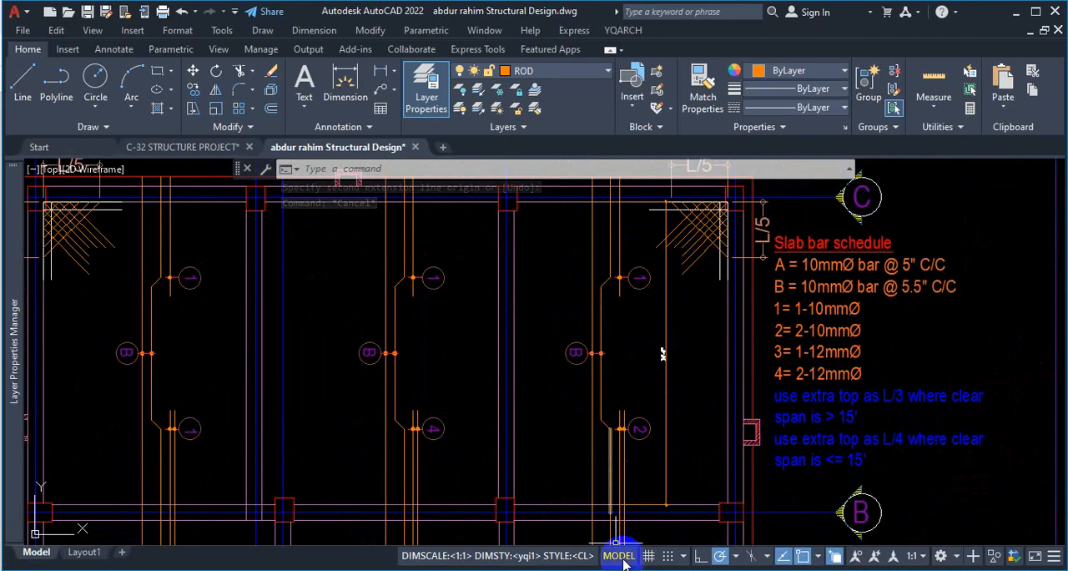
Switch to DETAIL STRUCTURAL DRAWINGS.pdf and find the ground floor roof slab layout on page 20.
key("alt+Tab")
scroll(613, 305, "down", 20)
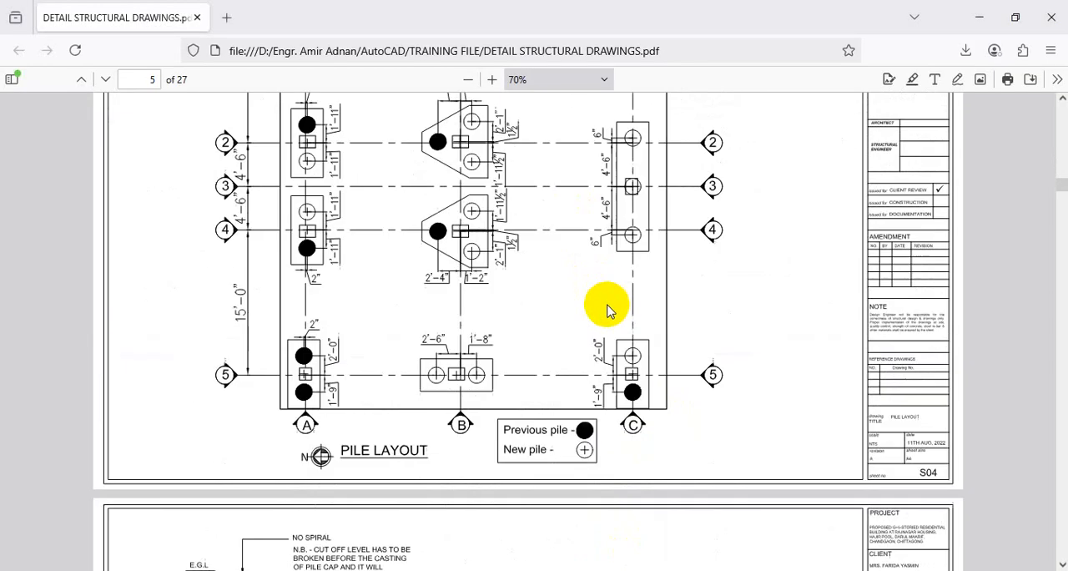
scroll(613, 321, "down", 20)
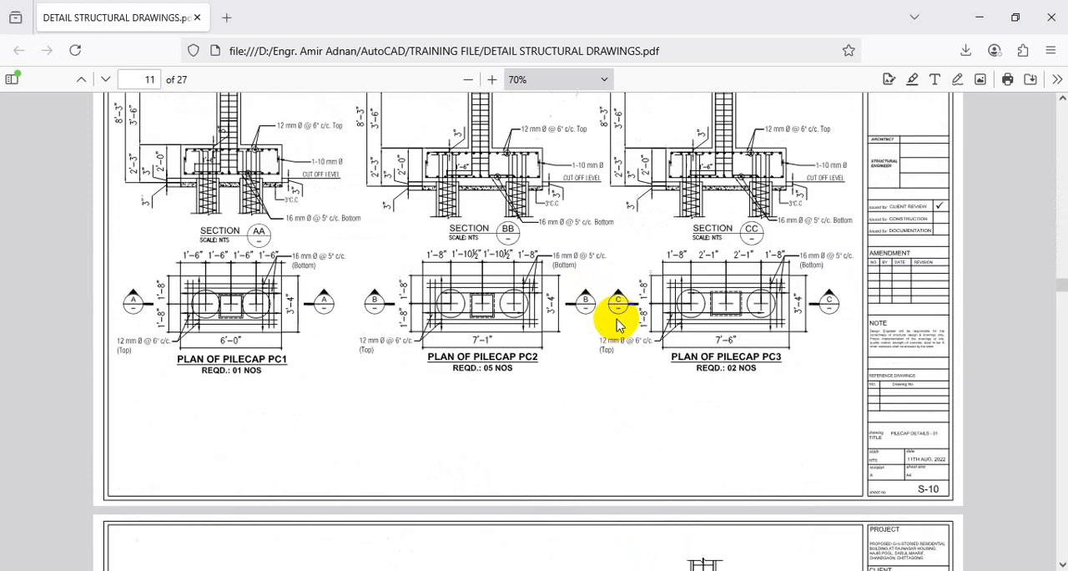
scroll(618, 325, "down", 20)
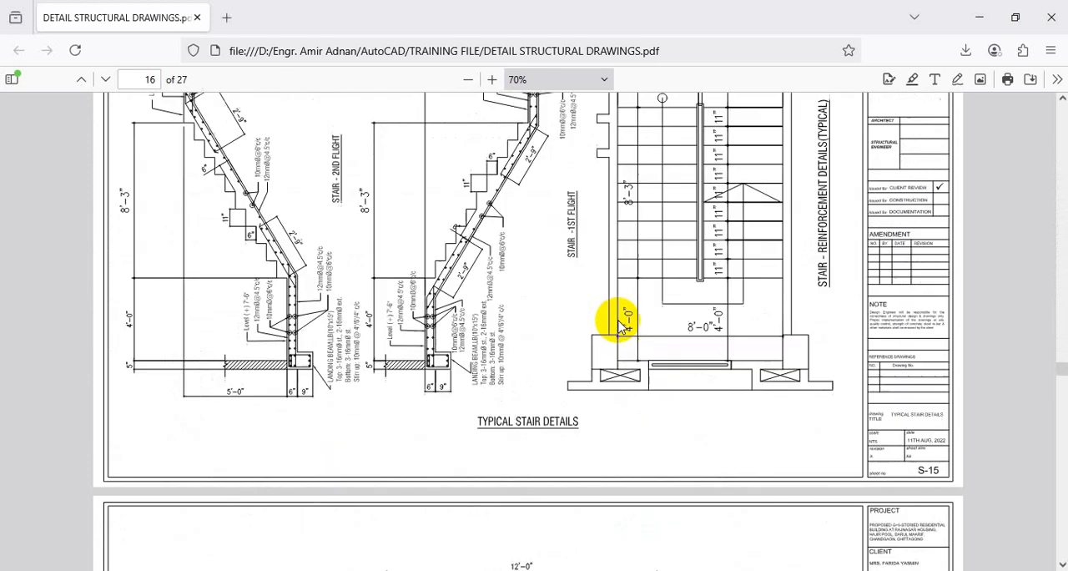
scroll(617, 325, "down", 15)
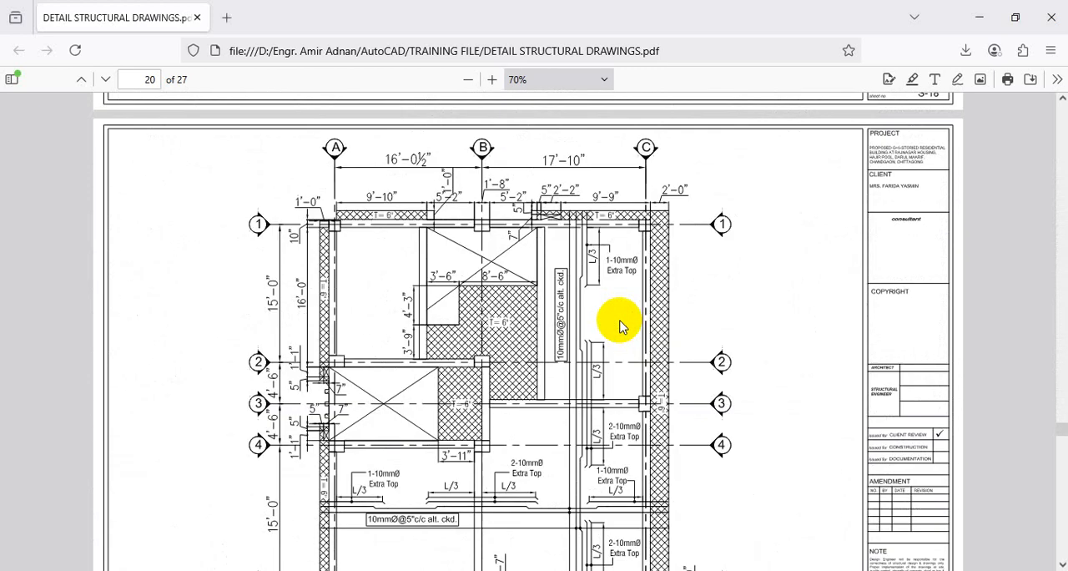
Underline the 10mmØ@5"c/c alt. ckd. note in red, circle the 1-10mmØ and 2-10mmØ Extra Top labels between grids 4 and 5, and clear the markup.
key("ctrl+1")
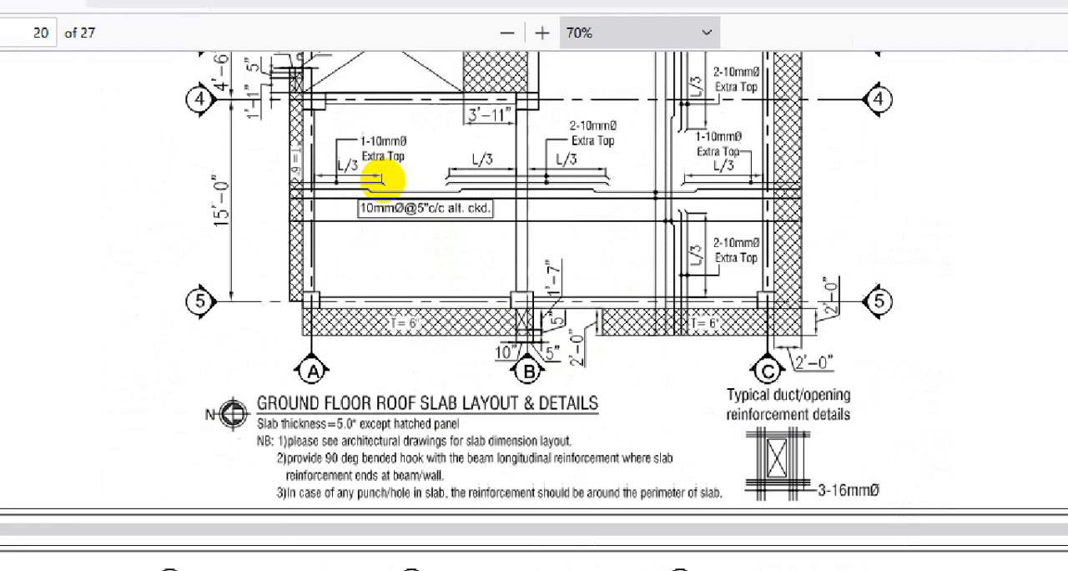
left_click(409, 200)
left_click_drag(411, 163, 409, 184)
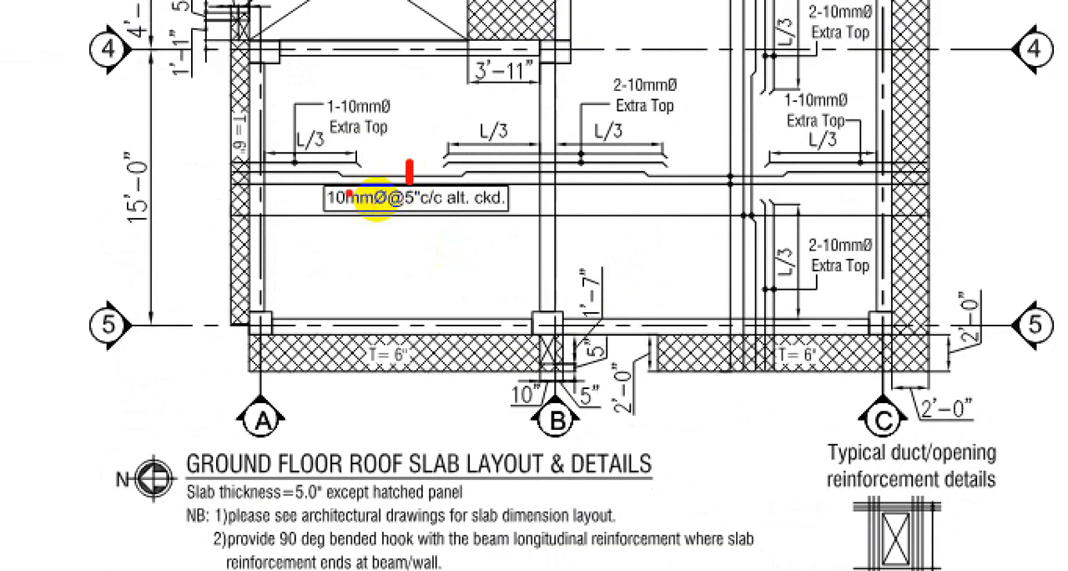
left_click_drag(376, 216, 517, 206)
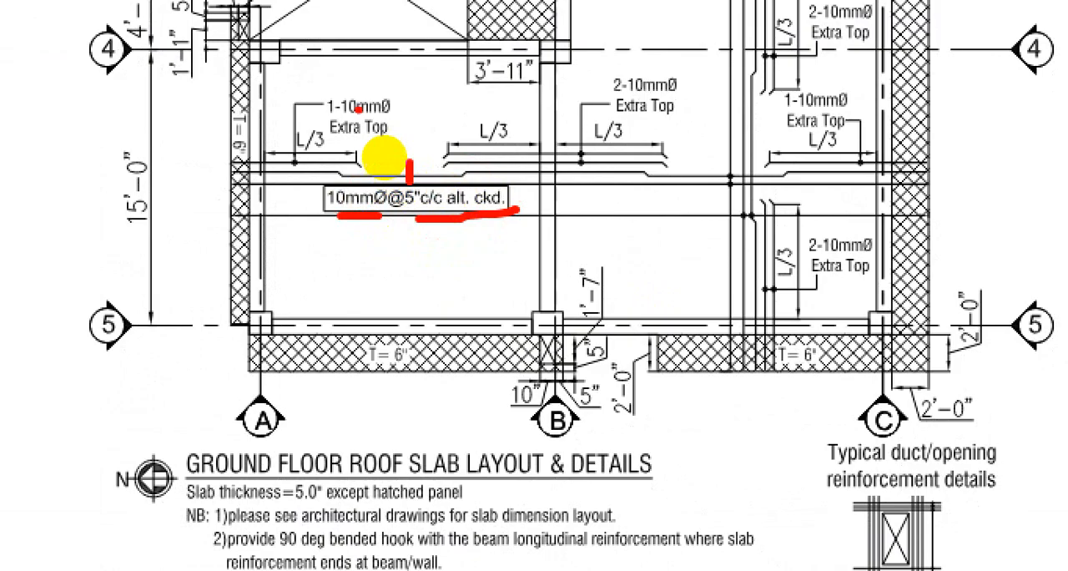
mouse_move(305, 84)
left_mouse_down()
mouse_move(367, 168)
mouse_move(424, 104)
mouse_move(351, 68)
left_mouse_up()
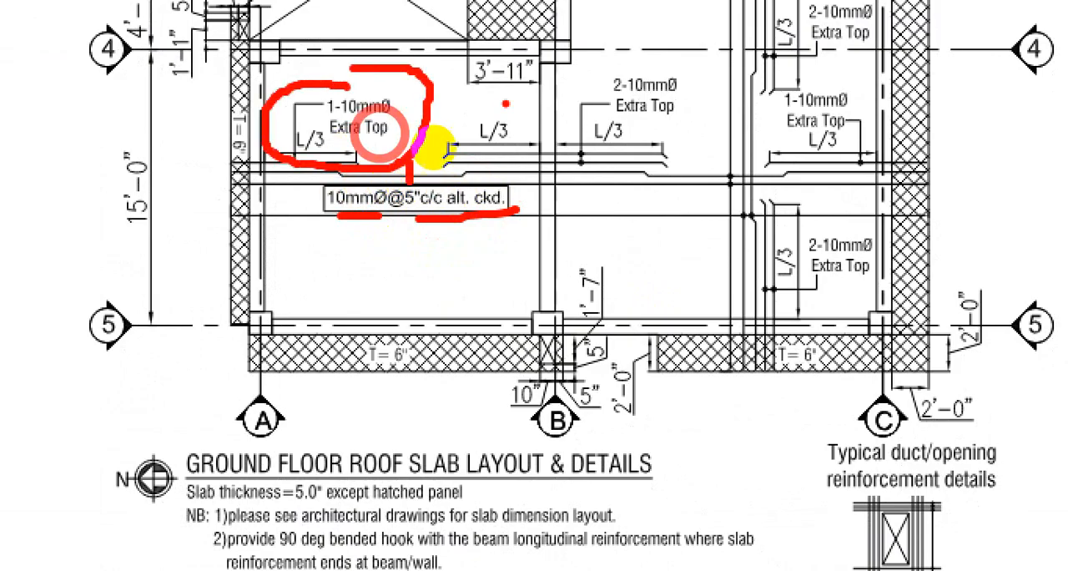
mouse_move(639, 62)
left_mouse_down()
mouse_move(683, 92)
mouse_move(635, 60)
left_mouse_up()
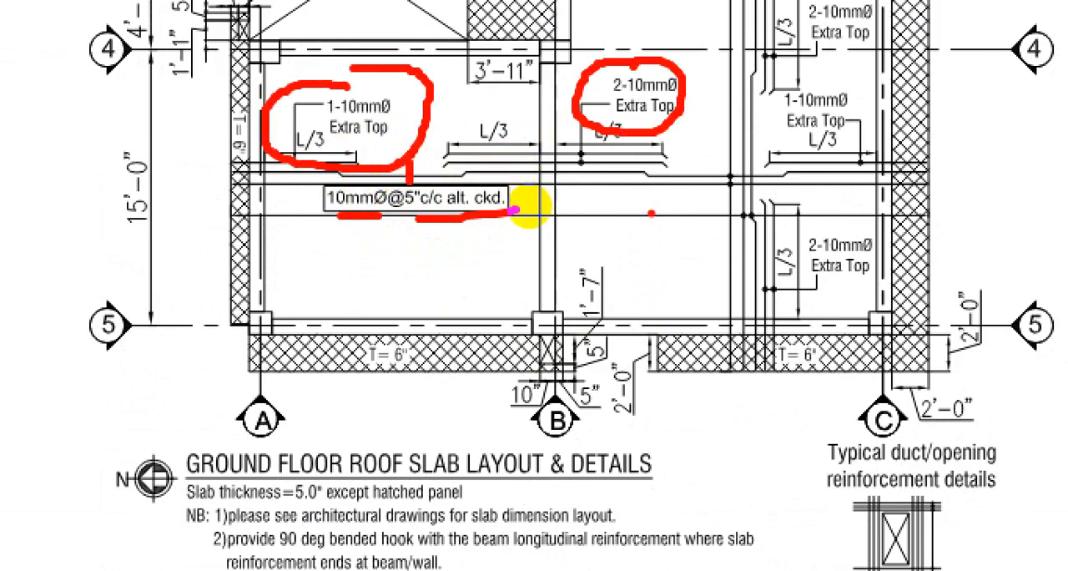
key("ctrl+1")
key("Escape")
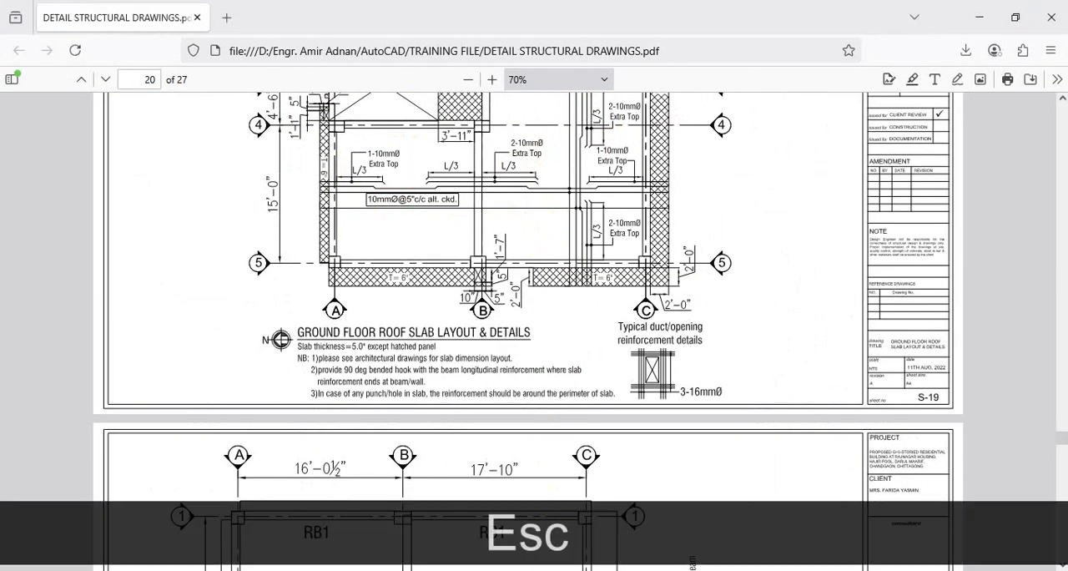
Return to AutoCAD and compare the B, 1, 2 and 4 tags on the vertical-bar slab plan with the slab bar schedule.
mouse_move(515, 558)
left_click(597, 526)
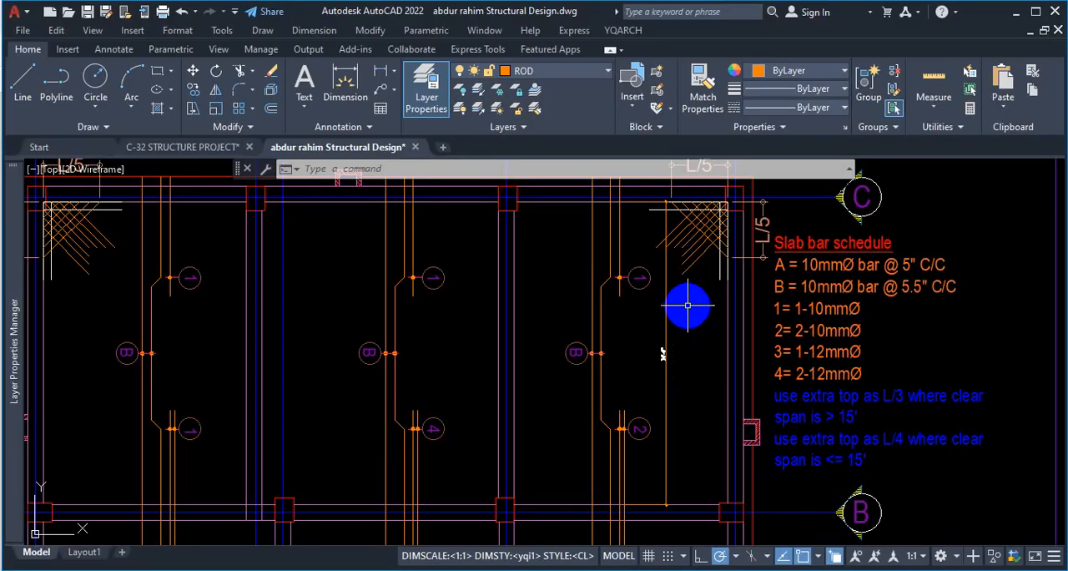
scroll(676, 319, "down", 5)
scroll(676, 320, "up", 5)
scroll(484, 334, "down", 5)
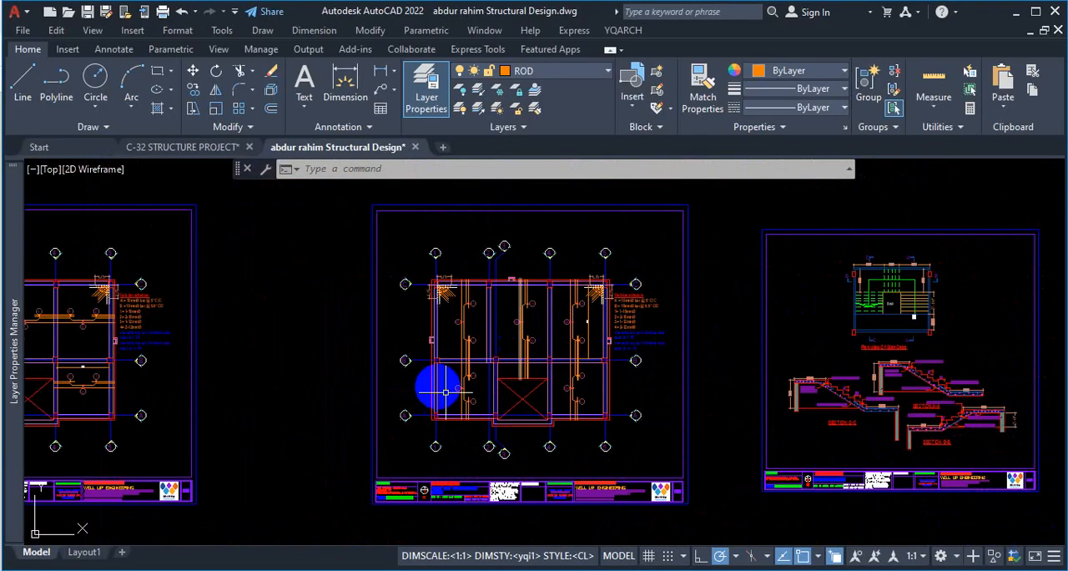
scroll(500, 325, "up", 3)
scroll(564, 265, "up", 4)
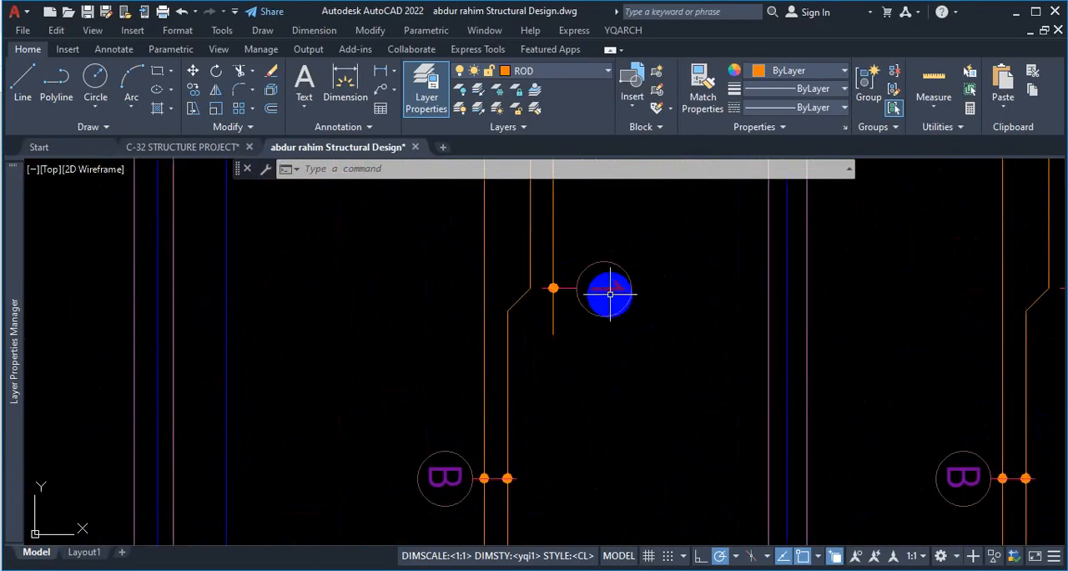
scroll(610, 293, "down", 2)
scroll(556, 371, "up", 4)
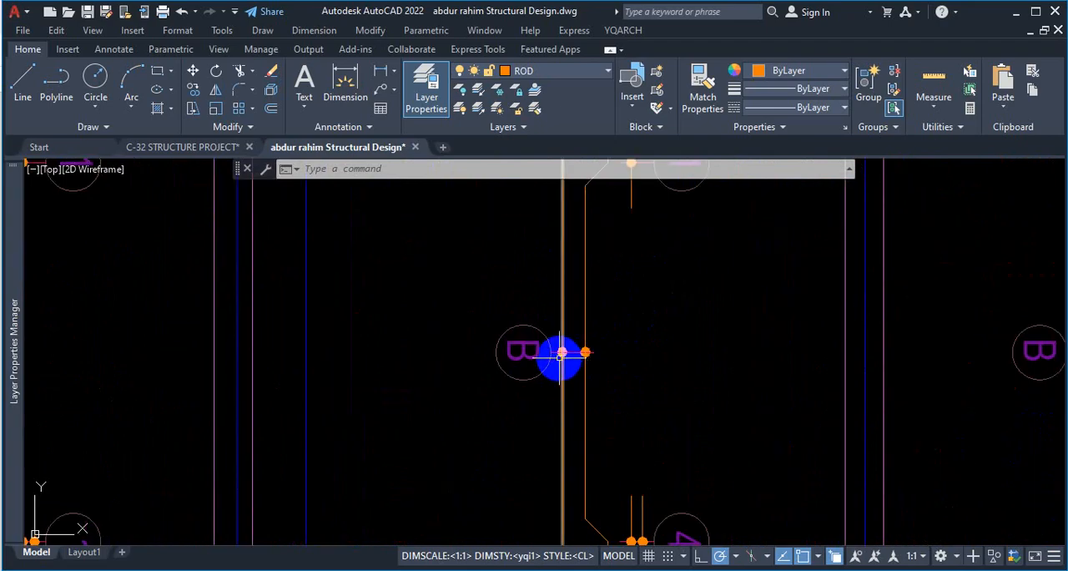
scroll(578, 347, "down", 4)
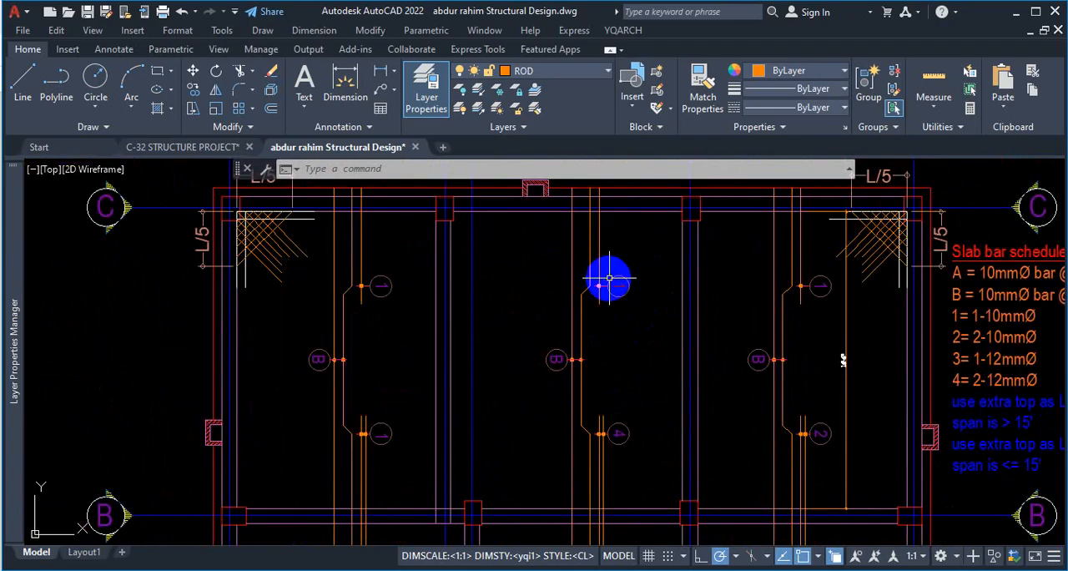
scroll(613, 437, "up", 4)
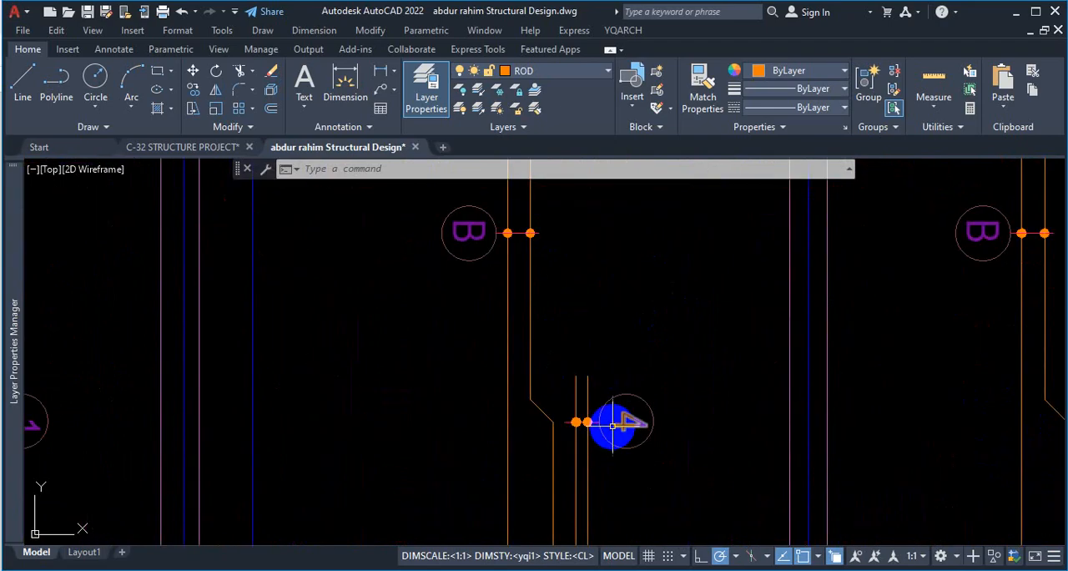
scroll(406, 291, "down", 4)
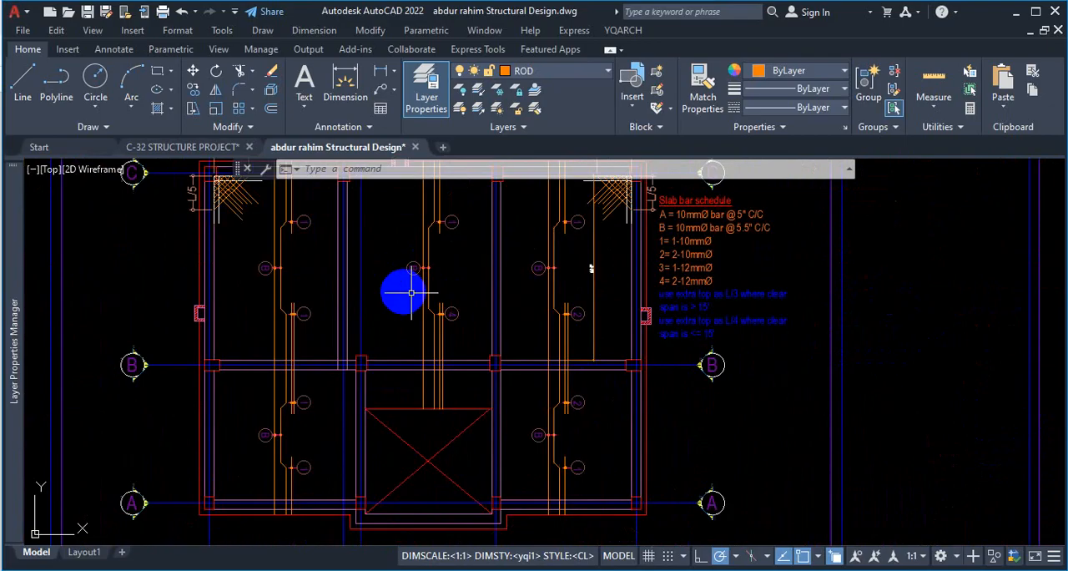
scroll(733, 193, "up", 2)
scroll(732, 193, "up", 2)
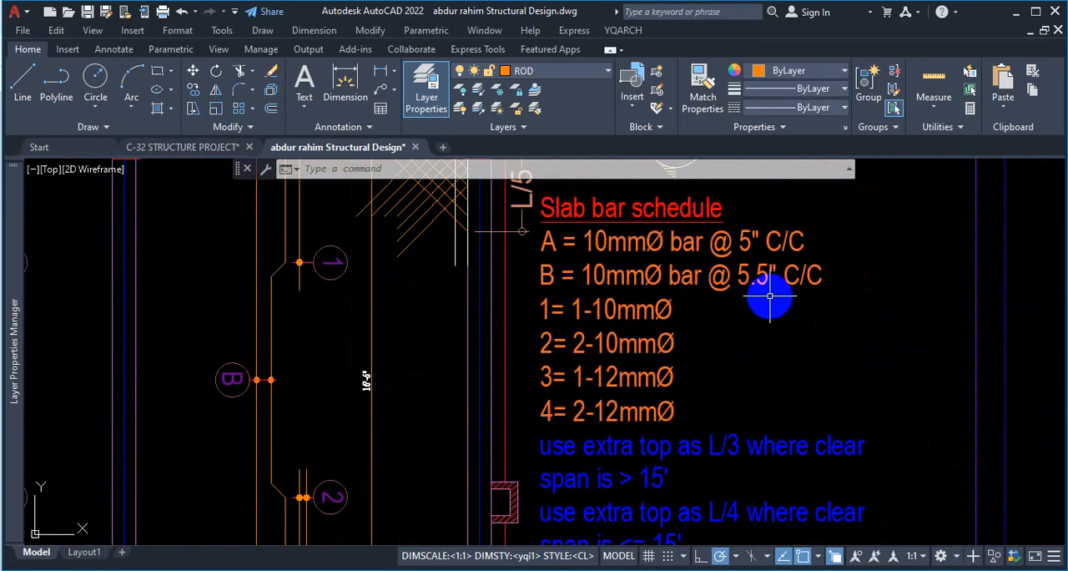
scroll(769, 296, "down", 5)
scroll(660, 363, "up", 5)
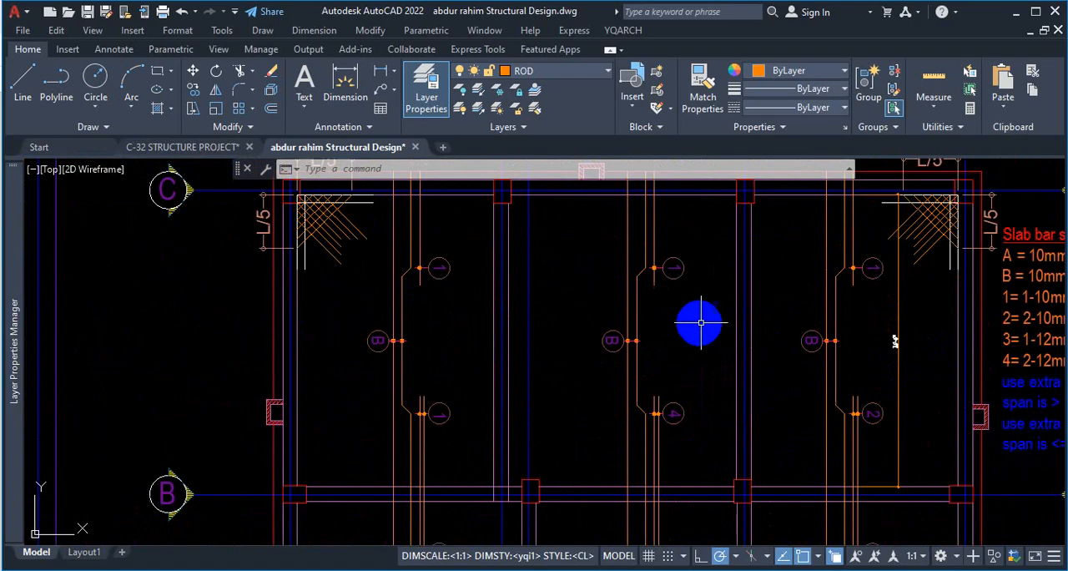
scroll(580, 292, "down", 3)
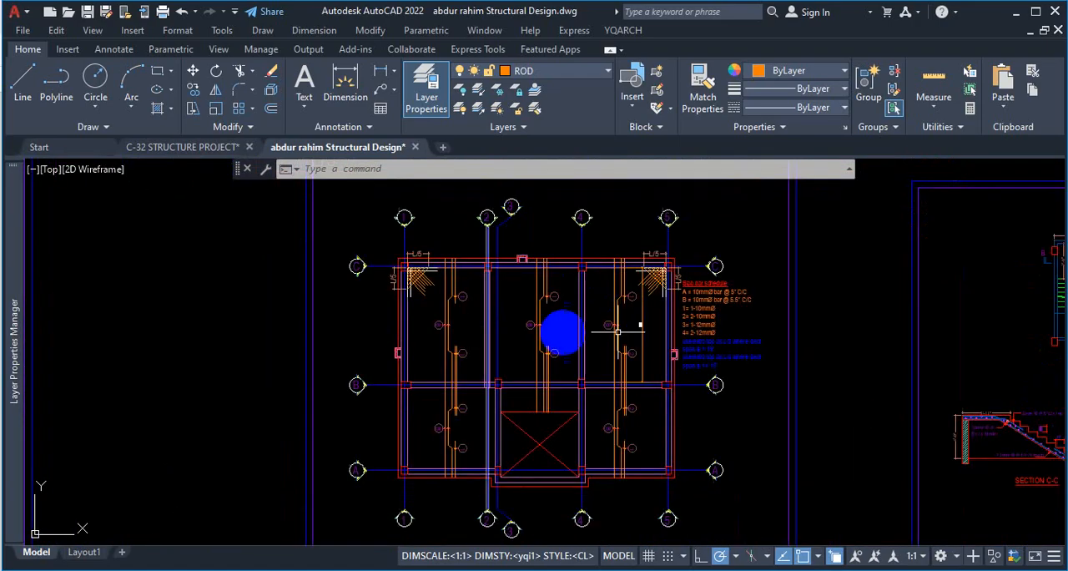
scroll(543, 313, "up", 4)
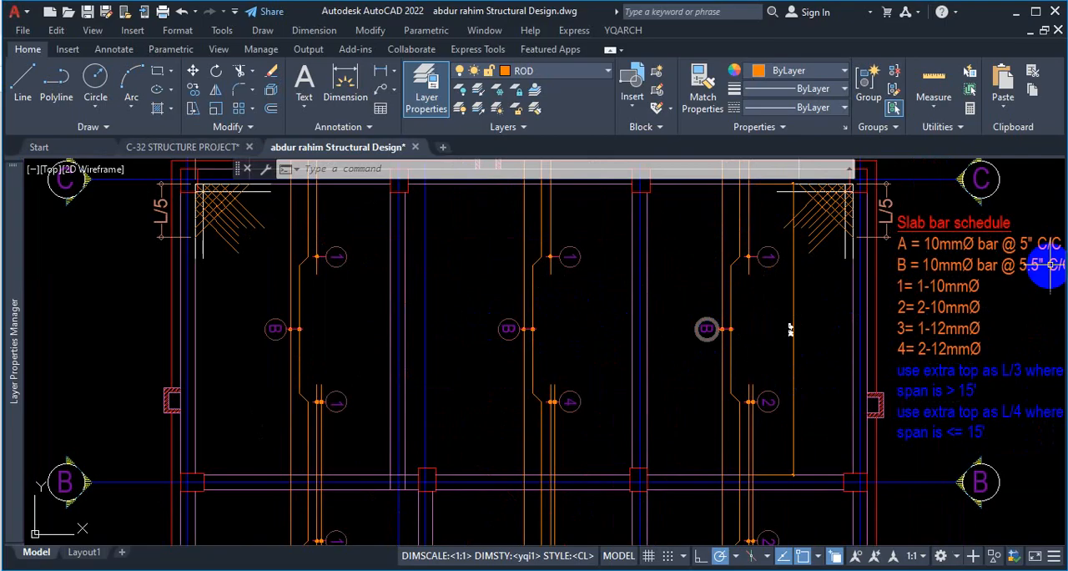
Examine the A, 1, 2 and 4 bar tags on the horizontal-bar slab plan against its slab bar schedule.
scroll(606, 286, "down", 4)
scroll(196, 332, "up", 3)
scroll(292, 349, "down", 6)
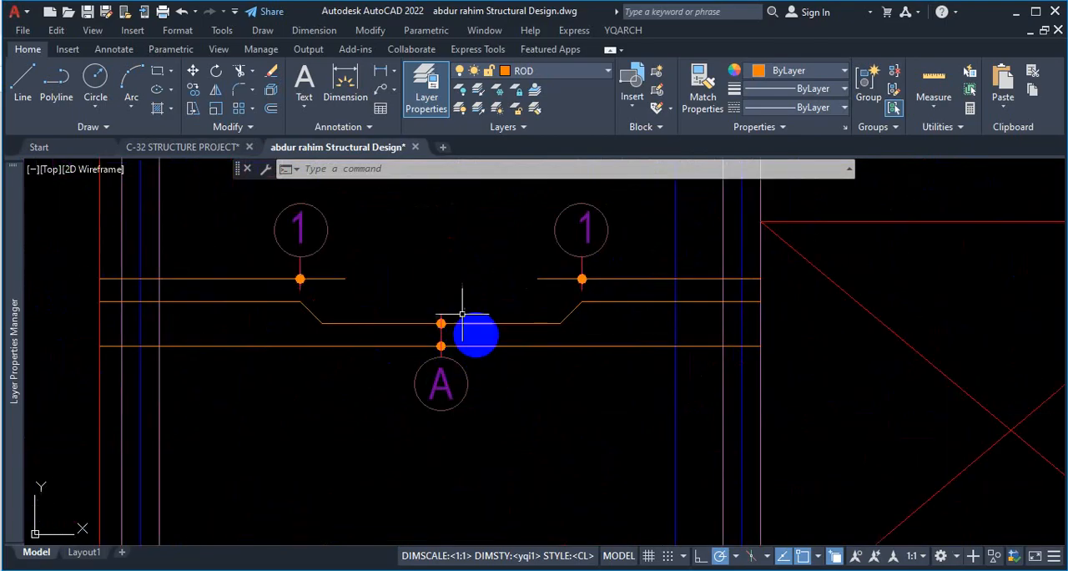
scroll(701, 243, "down", 2)
scroll(707, 261, "up", 5)
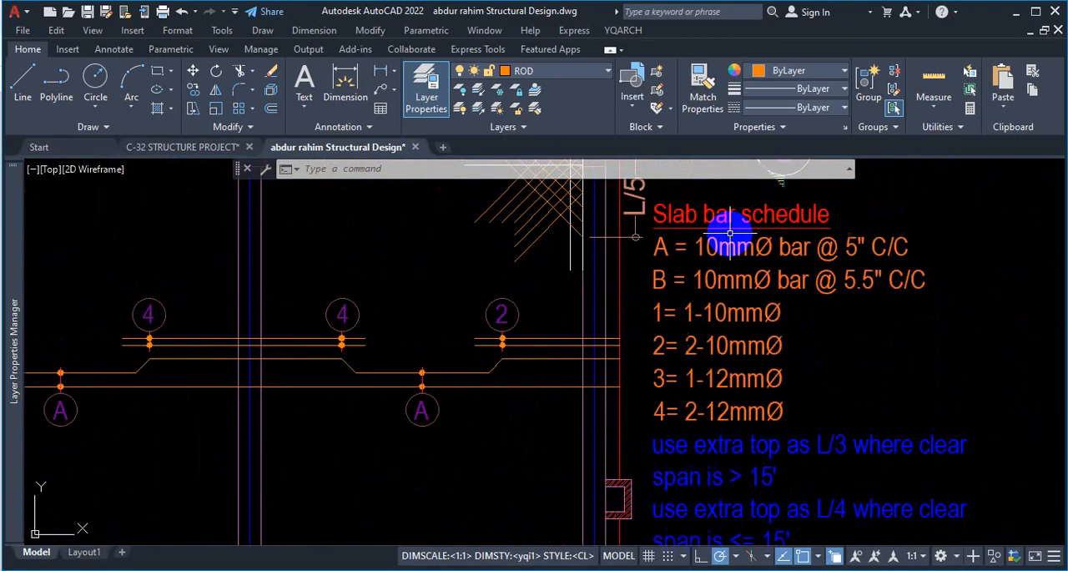
scroll(917, 244, "down", 4)
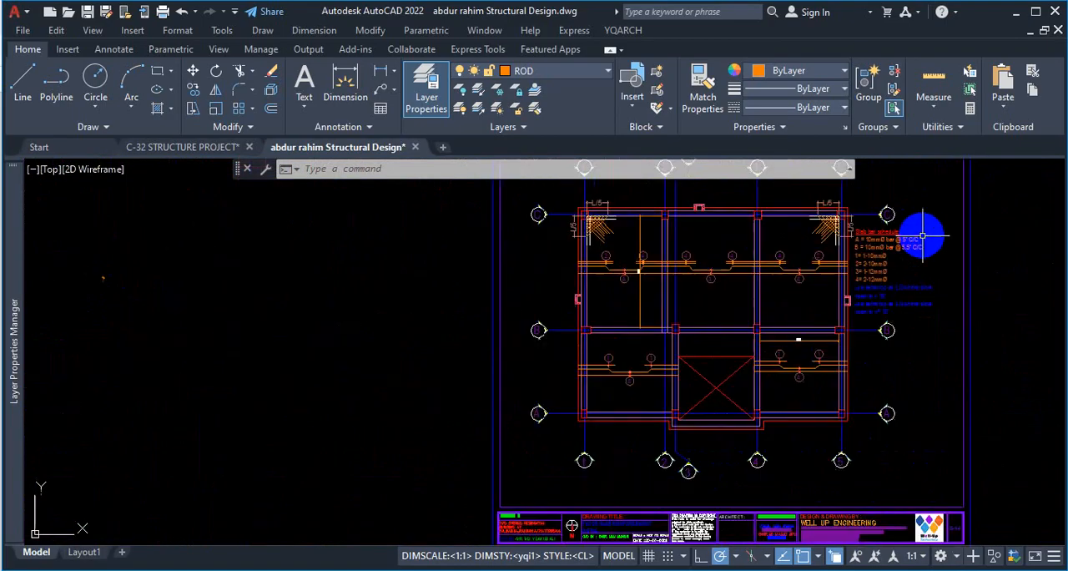
scroll(525, 310, "up", 6)
scroll(708, 341, "down", 5)
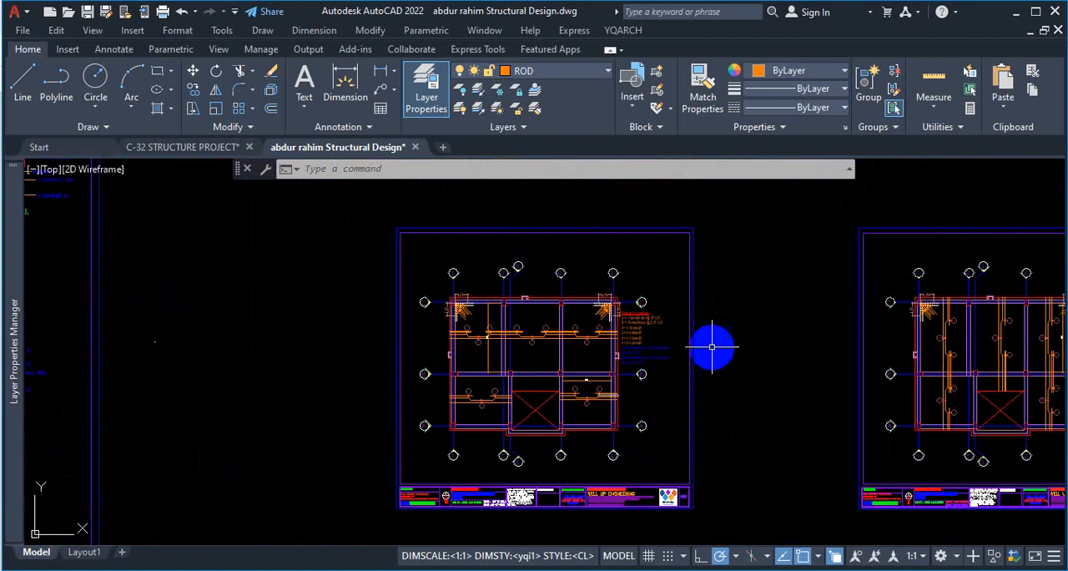
scroll(613, 322, "up", 7)
scroll(738, 413, "down", 2)
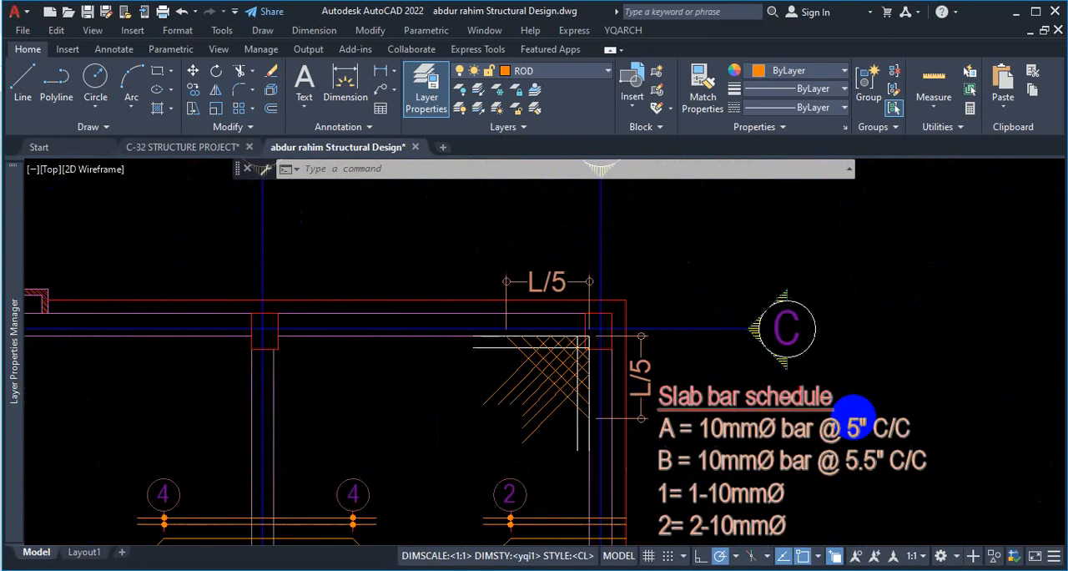
scroll(885, 429, "up", 2)
scroll(889, 437, "down", 5)
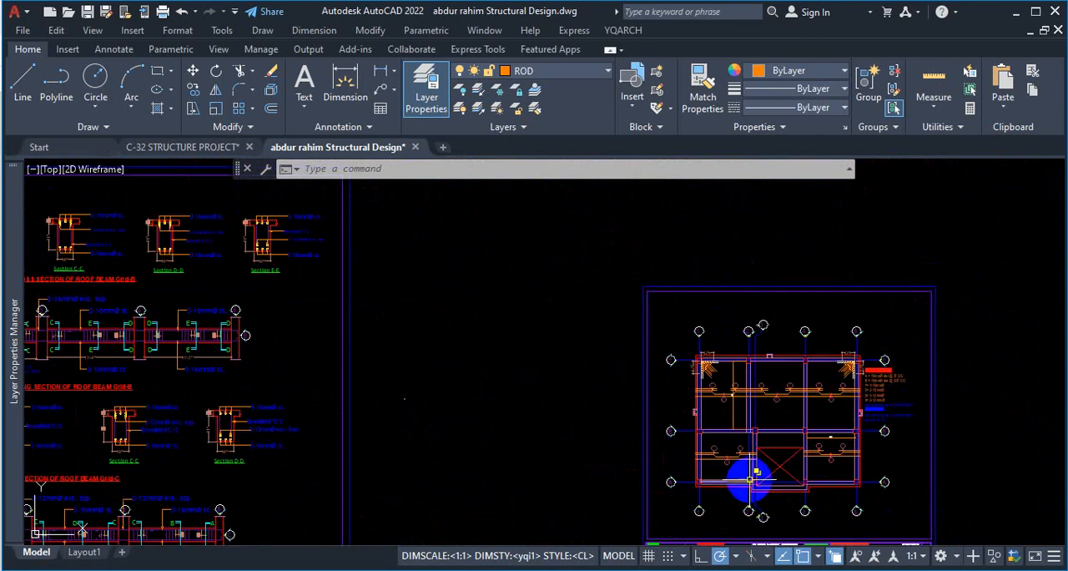
scroll(706, 372, "up", 7)
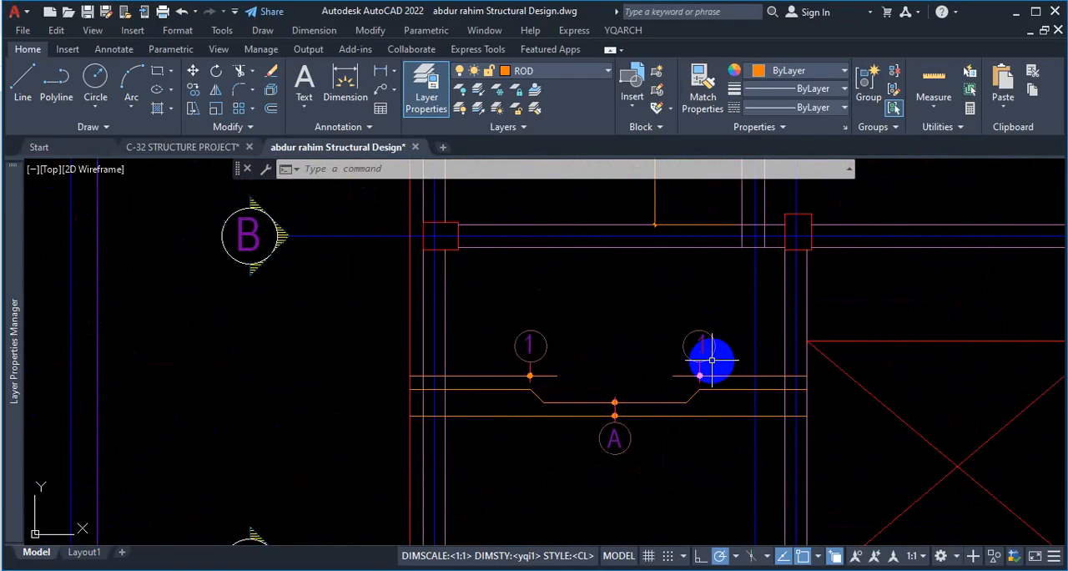
scroll(711, 360, "down", 5)
scroll(697, 292, "up", 6)
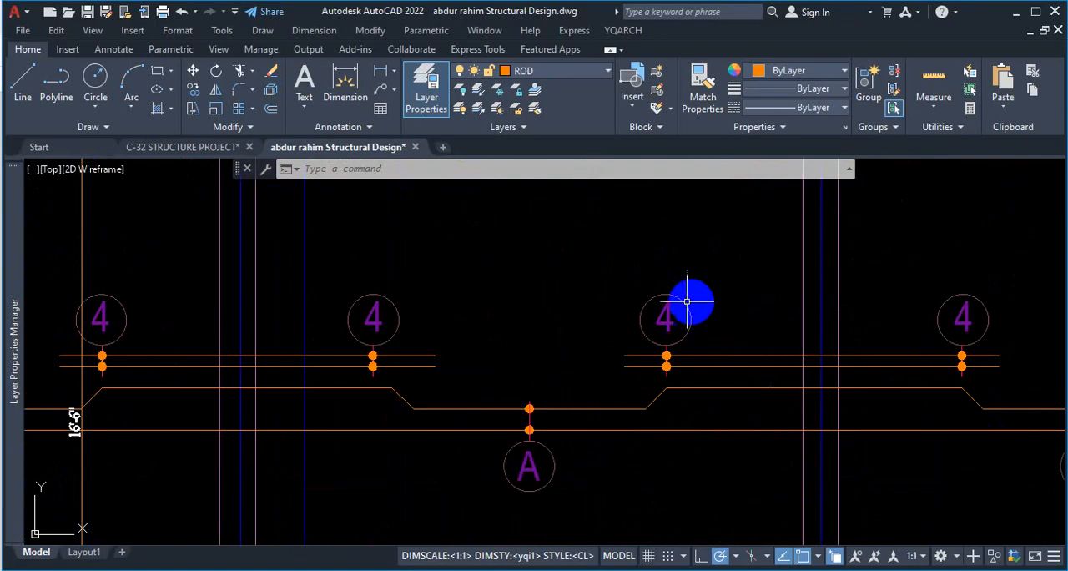
scroll(589, 328, "down", 5)
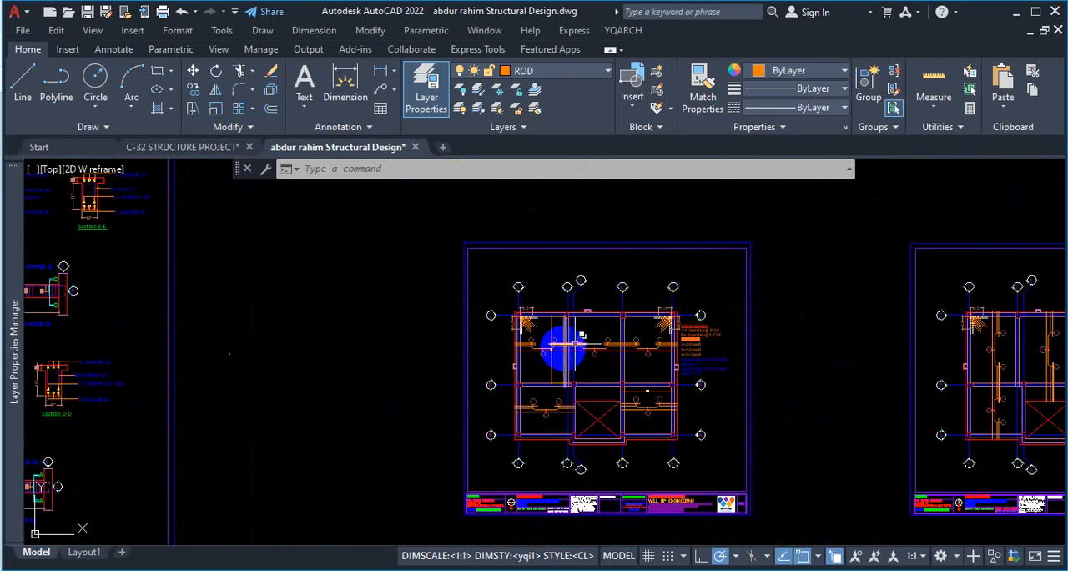